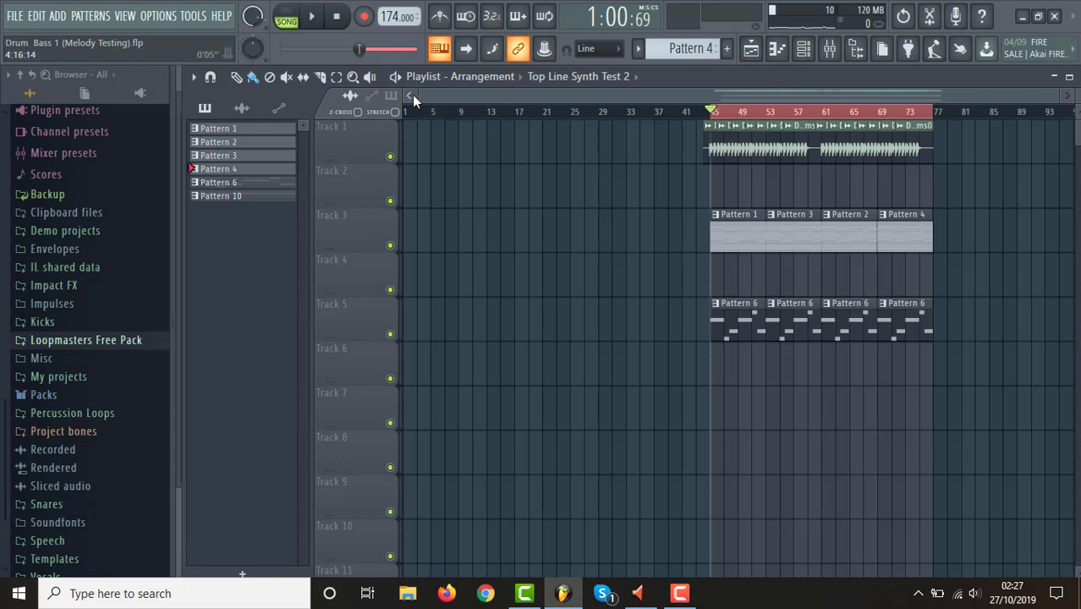
Mute the LD Final Countdown channel in the channel rack and inspect its Sylenth1 synth settings.
drag(418, 96, 607, 103)
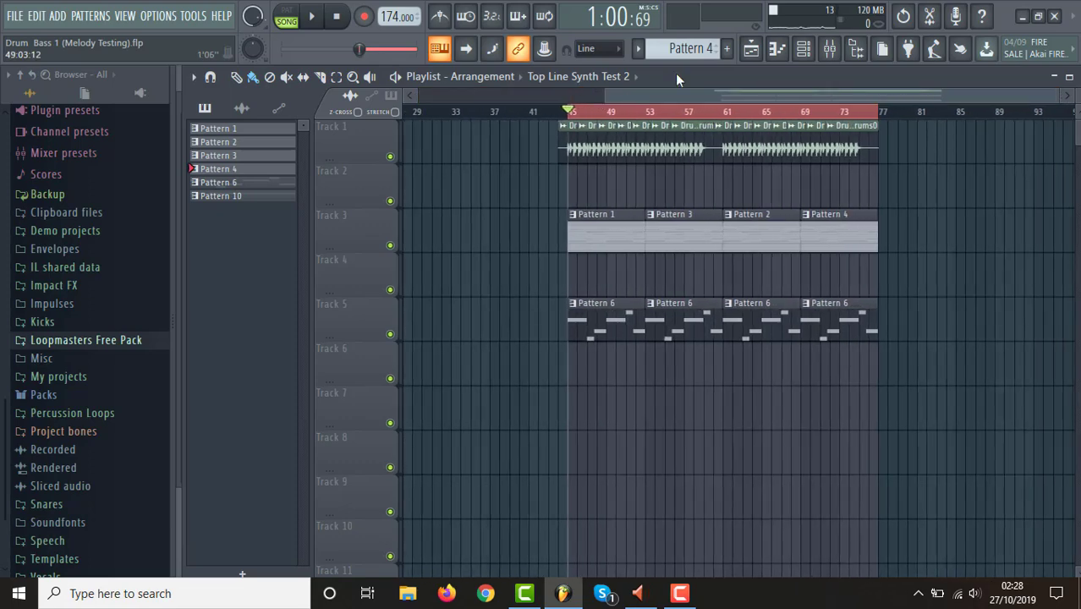
click(804, 49)
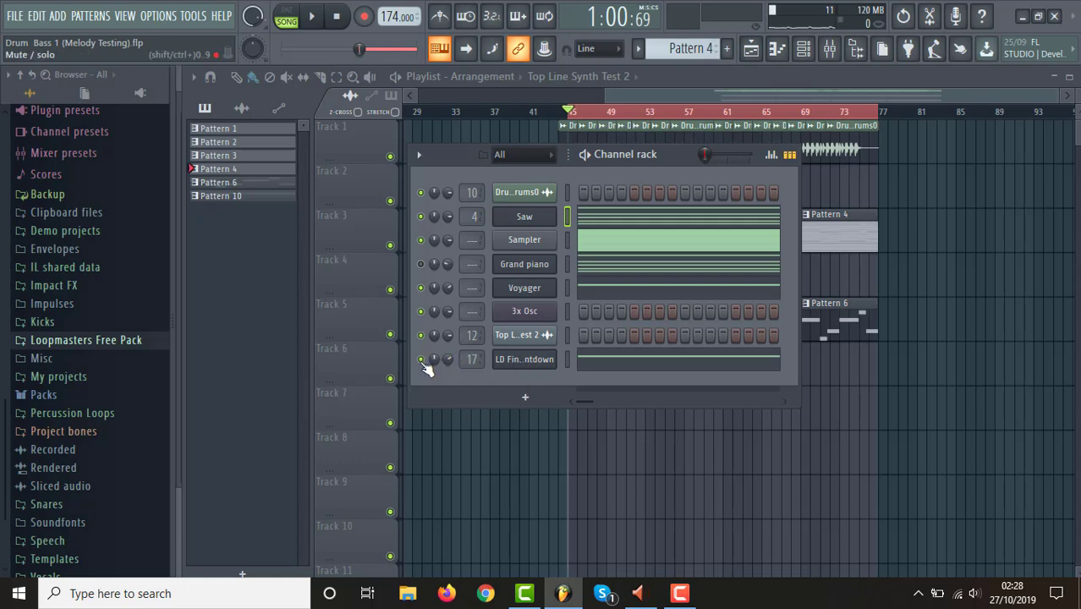
click(530, 366)
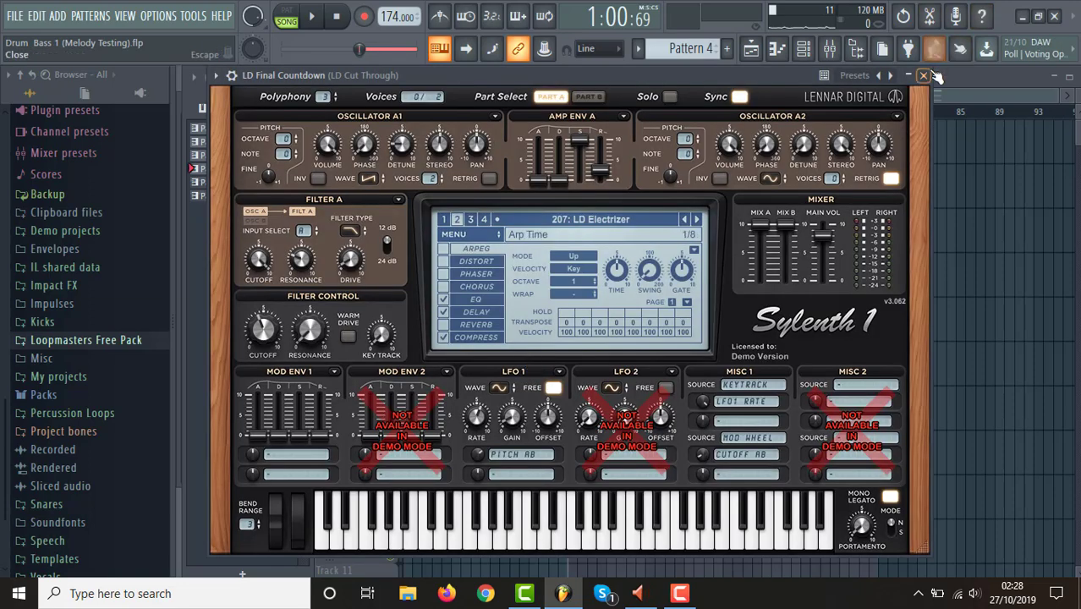
click(924, 76)
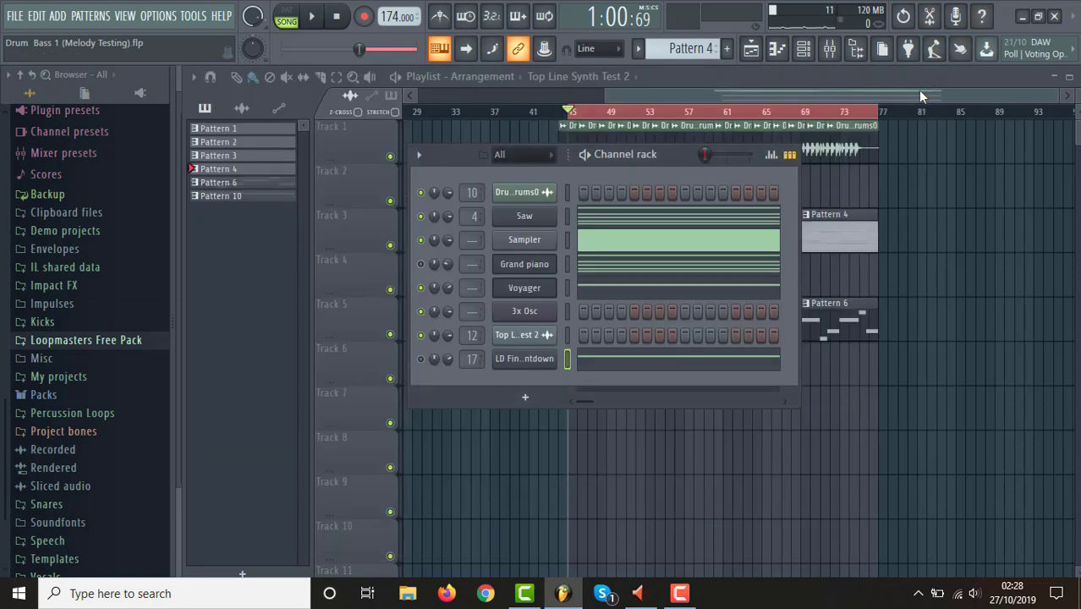
click(919, 92)
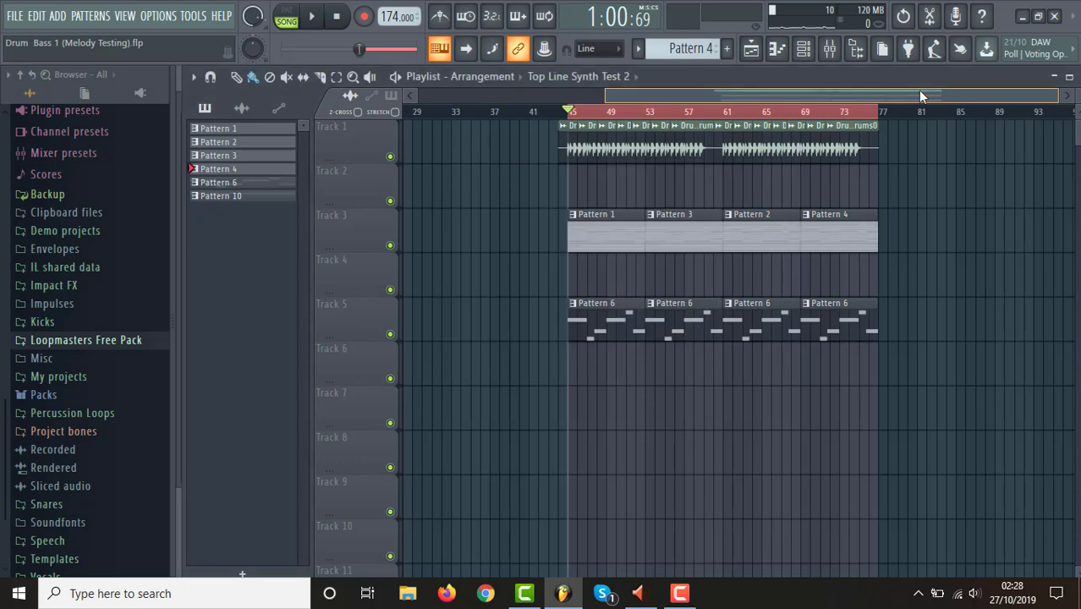
Solo the Saw channel and show all of its Pattern 4 chords in the piano roll.
click(814, 53)
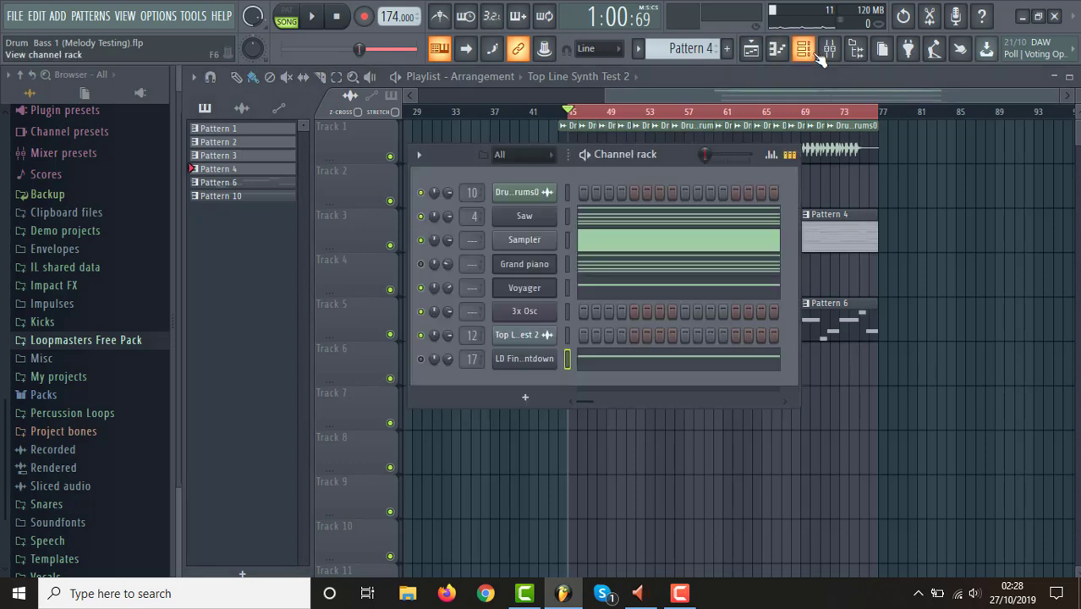
right_click(423, 218)
click(468, 238)
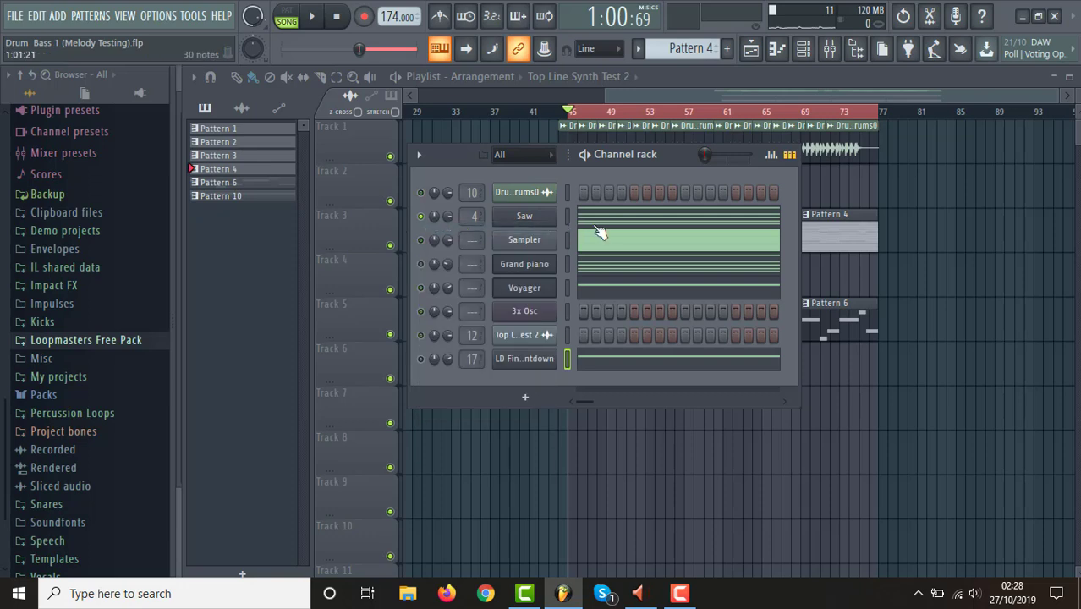
click(596, 226)
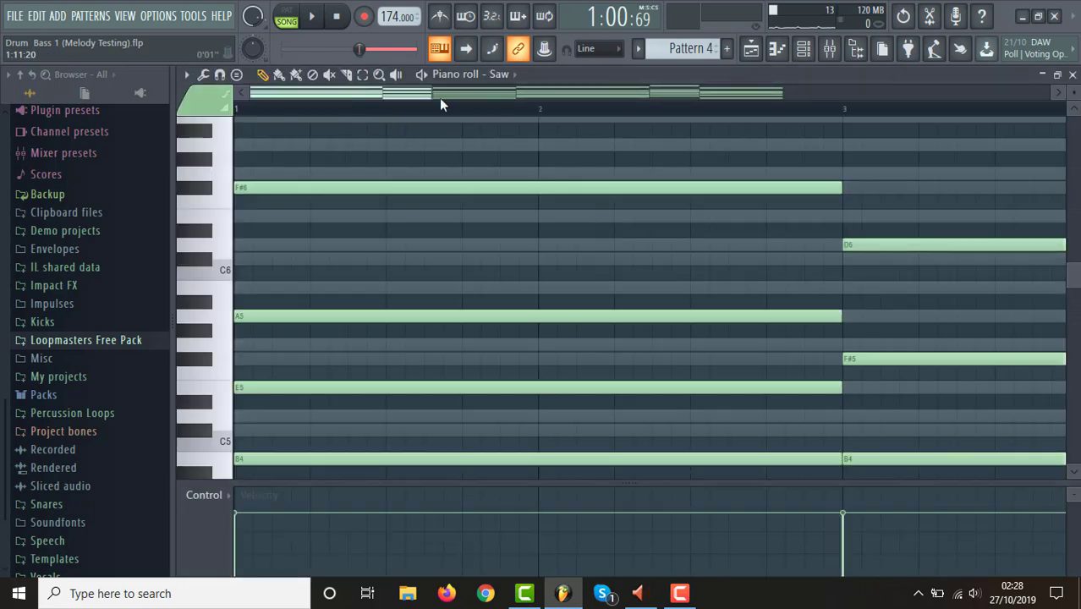
drag(427, 95, 1074, 109)
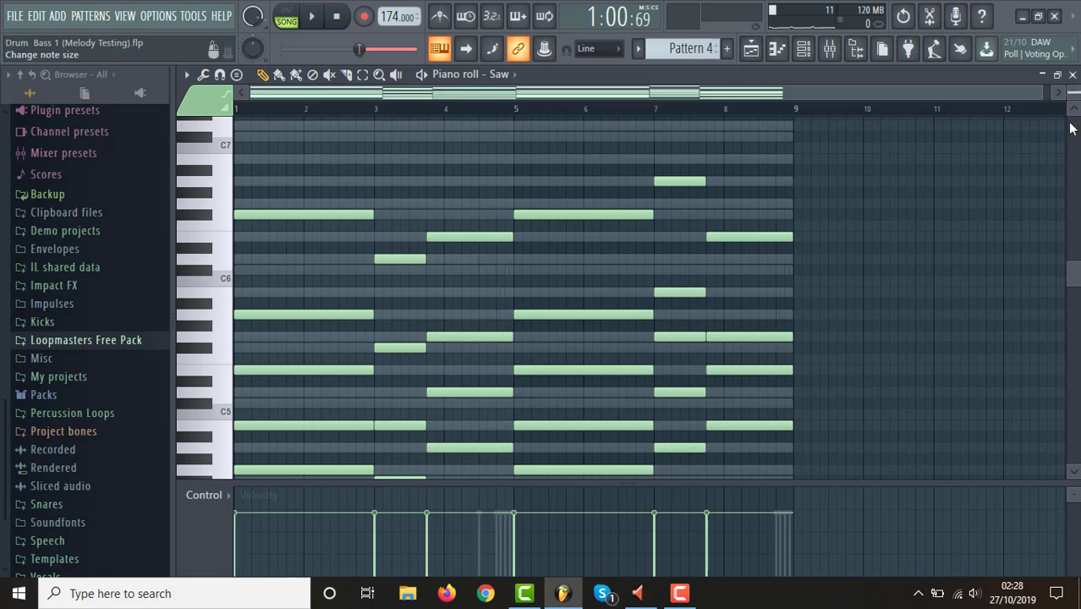
mouse_move(1076, 282)
mouse_down()
mouse_move(1079, 329)
mouse_move(1075, 280)
mouse_move(1077, 297)
mouse_up()
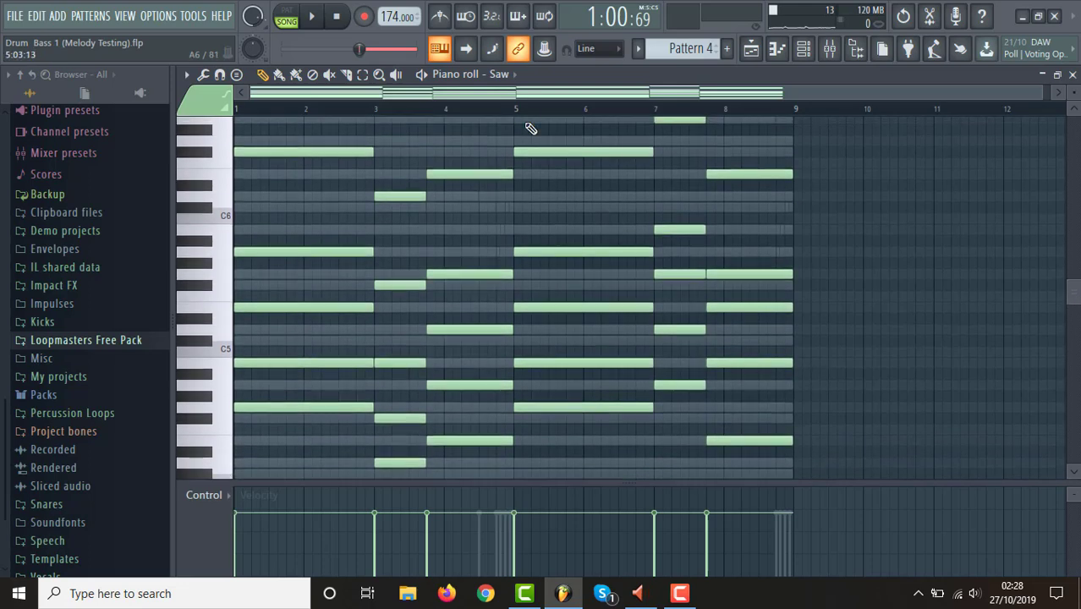
Play Pattern 4 in pattern mode to hear the Saw chords, and stop playback.
click(295, 14)
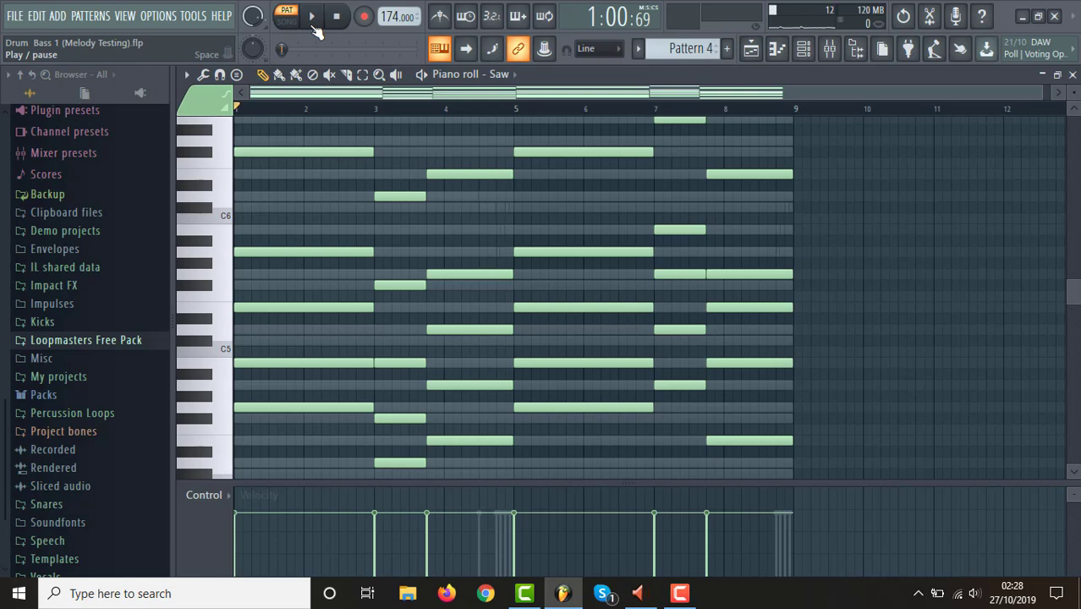
click(314, 28)
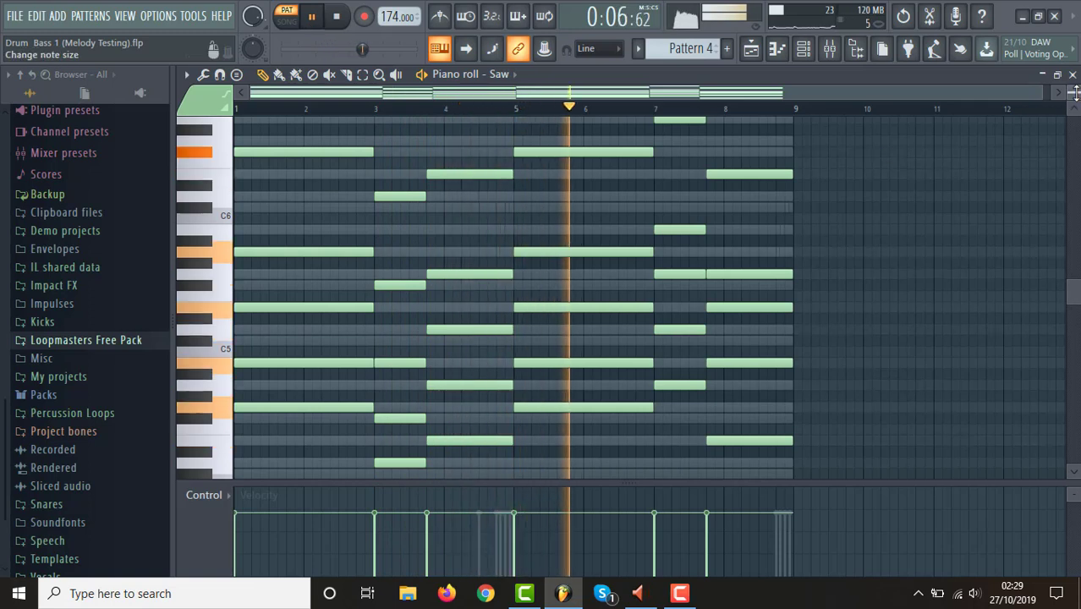
drag(1073, 93, 1074, 99)
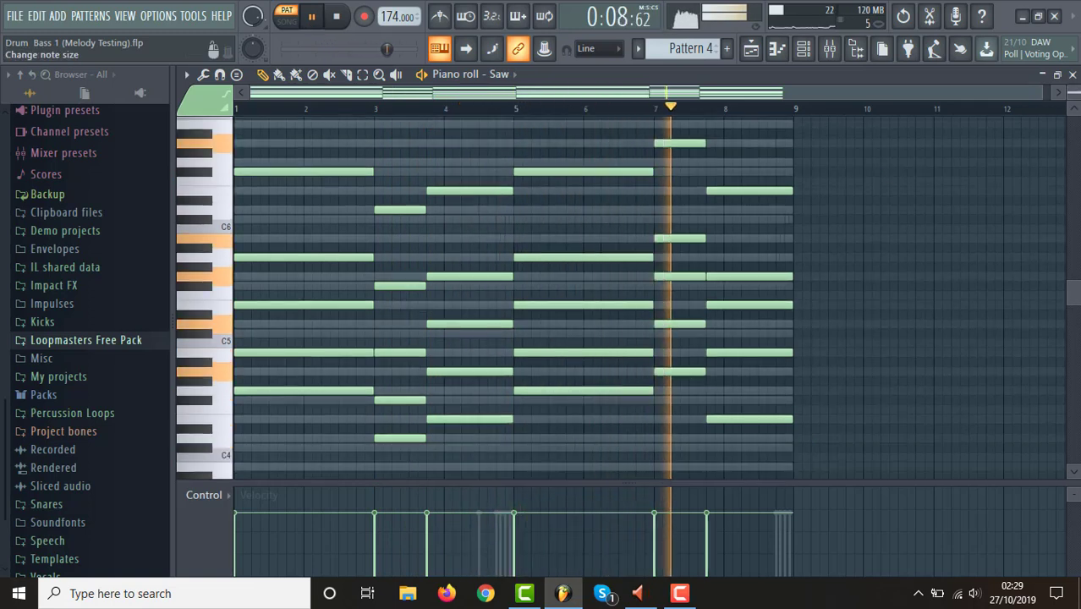
key(space)
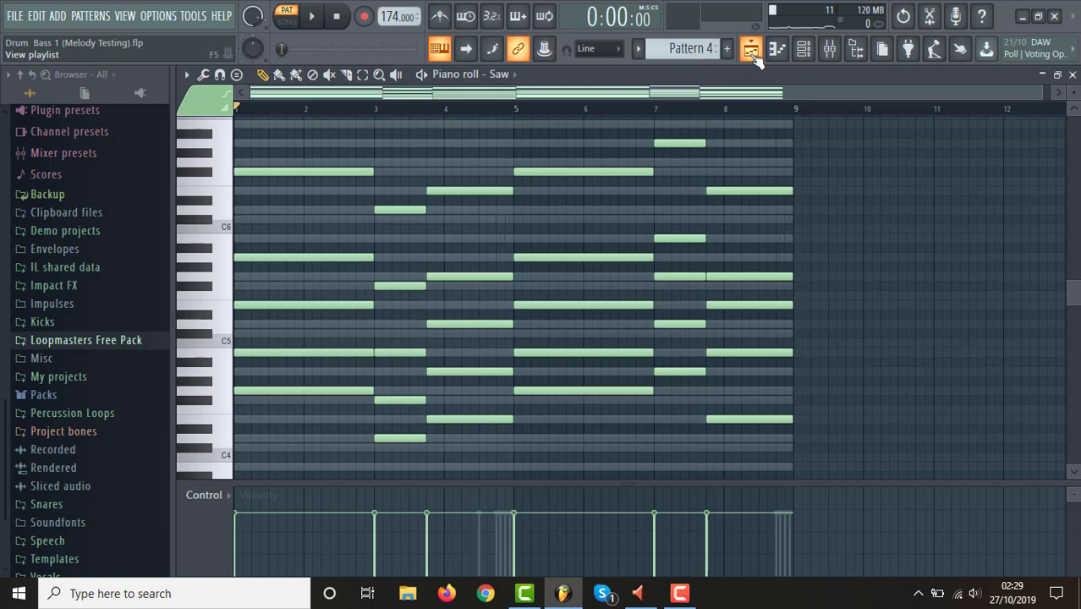
Mute the Saw channel, enable Grand piano instead, and play its Pattern 4 chords while viewing them in the piano roll.
click(752, 52)
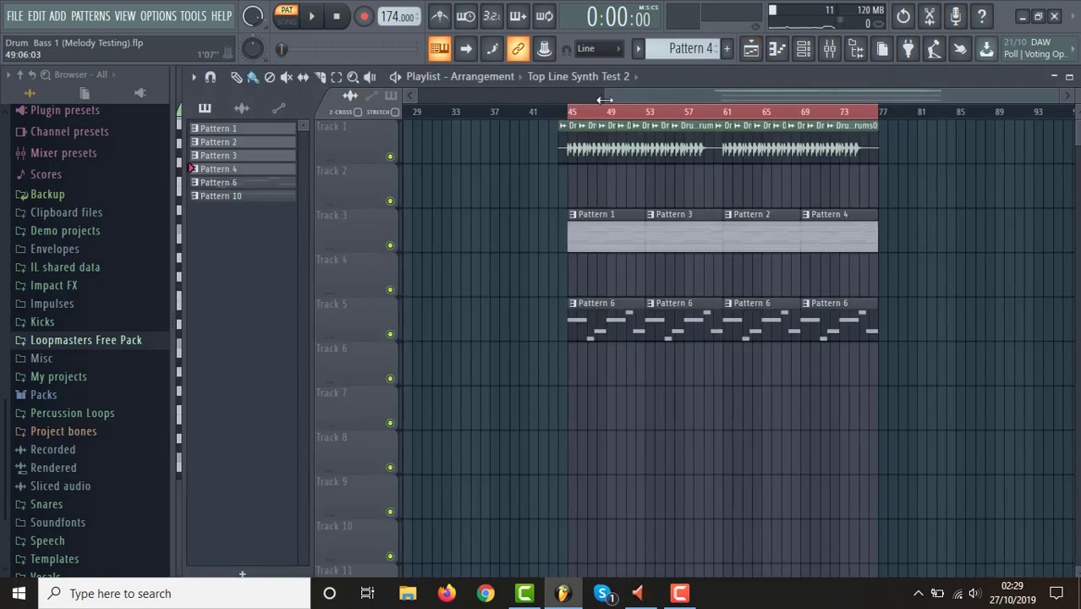
drag(603, 98, 684, 96)
drag(1058, 100, 950, 103)
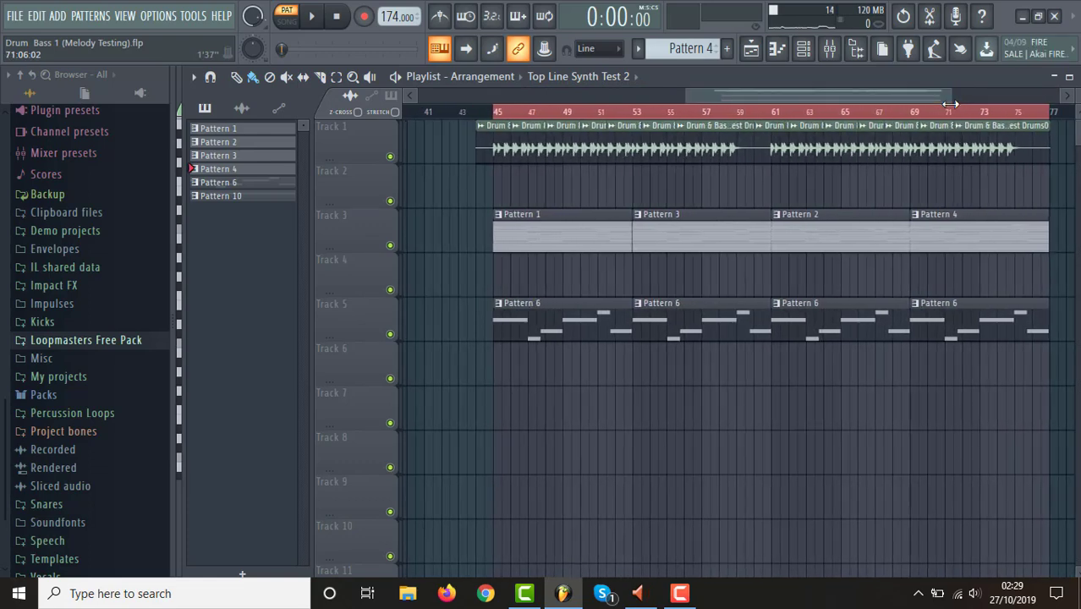
click(803, 51)
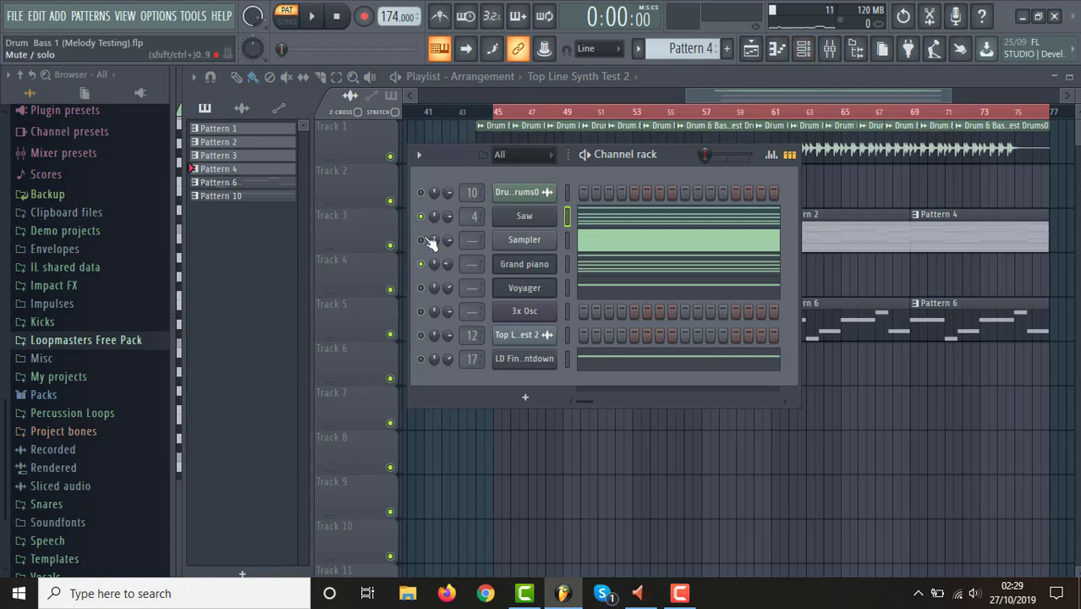
key(space)
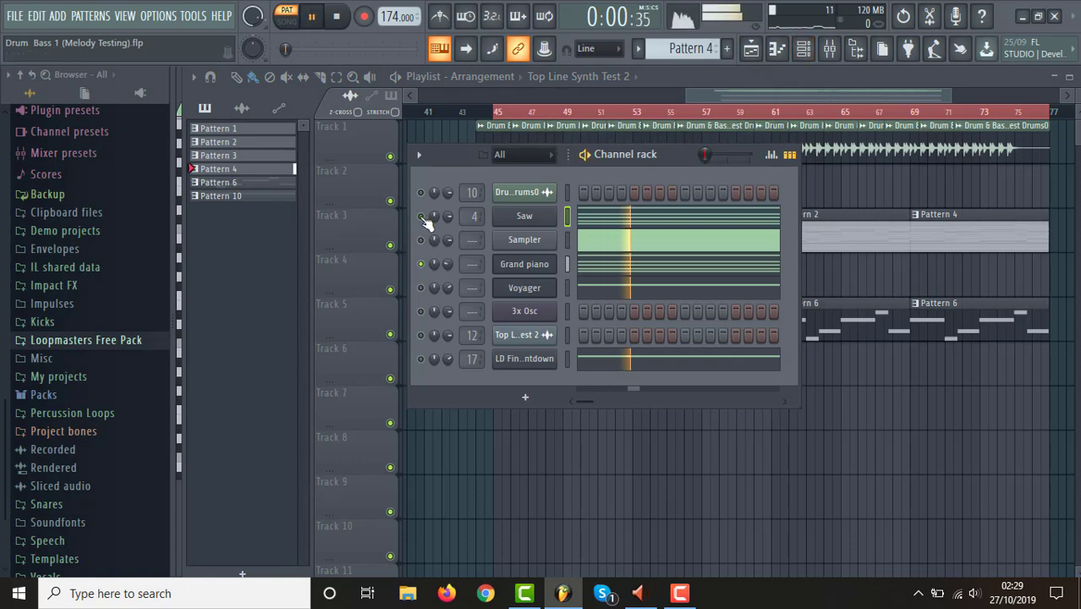
click(600, 272)
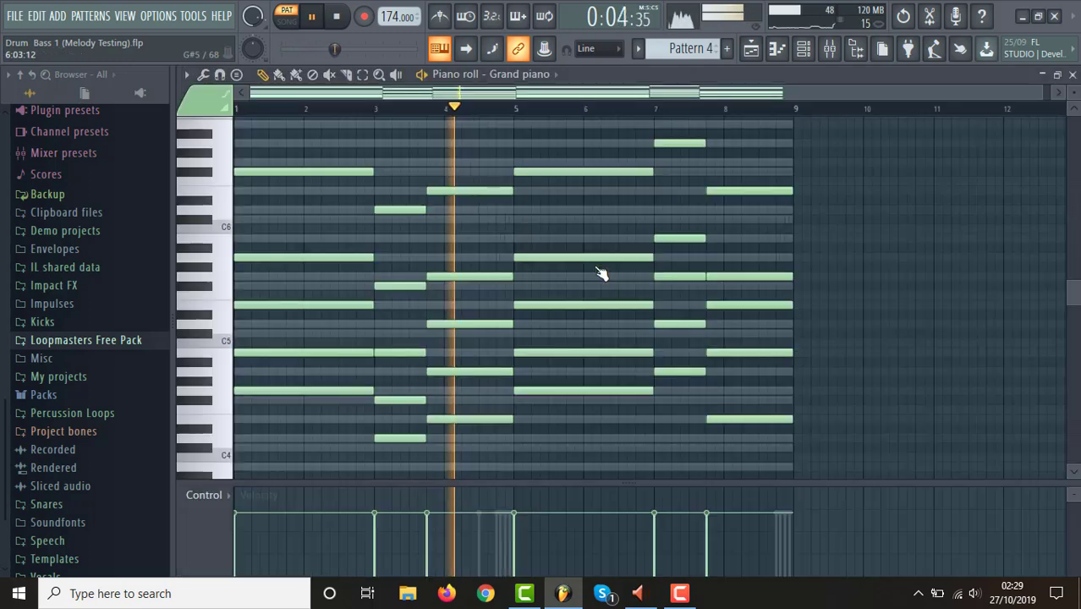
key(space)
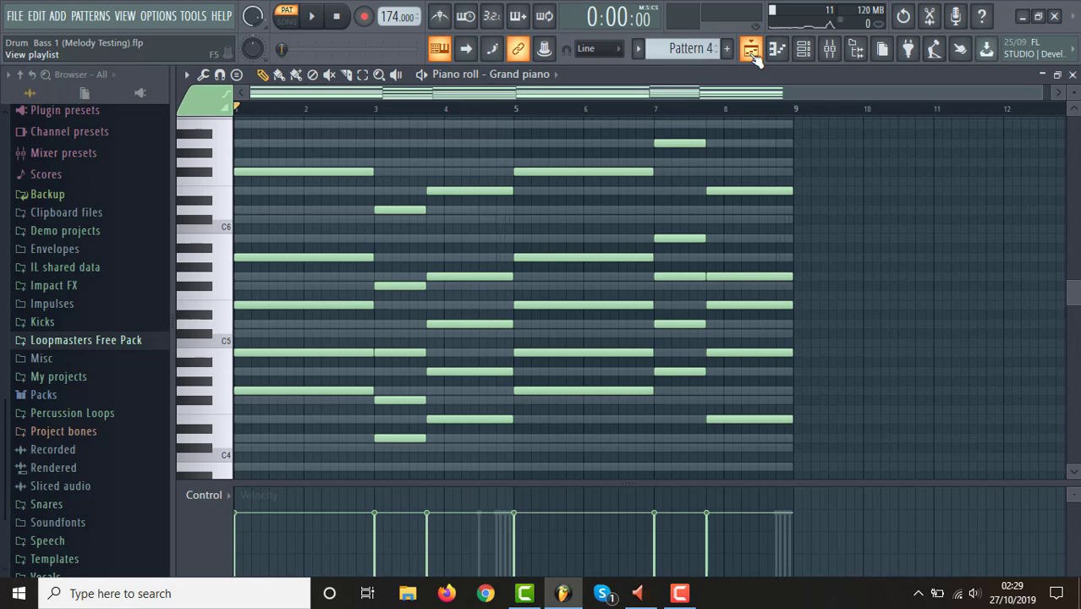
Reactivate every channel in the channel rack by soloing and unsoloing the Top Line Synth Test 2 channel.
click(751, 51)
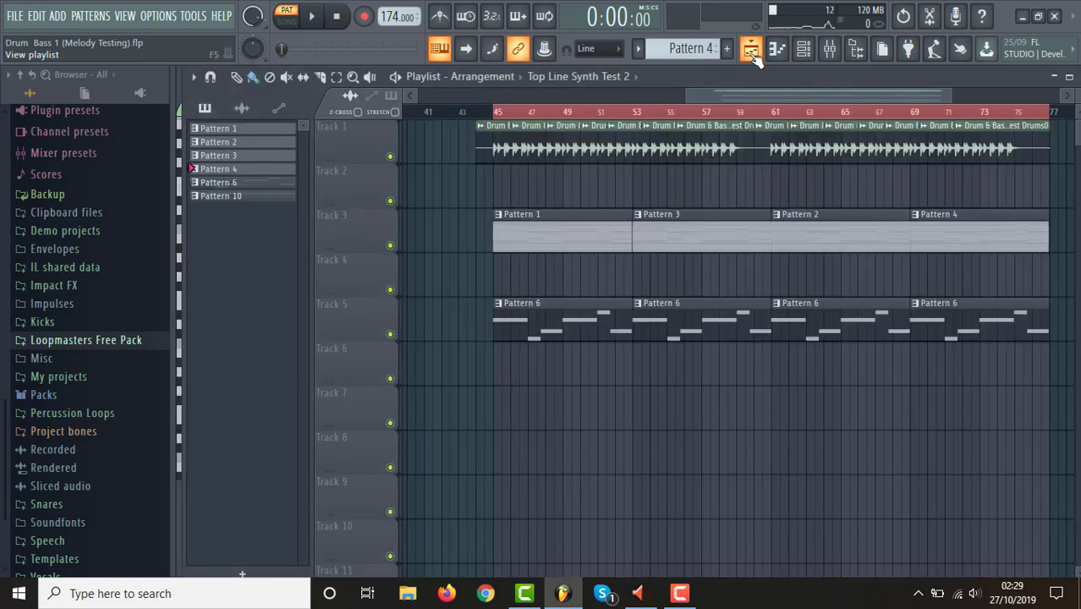
click(804, 48)
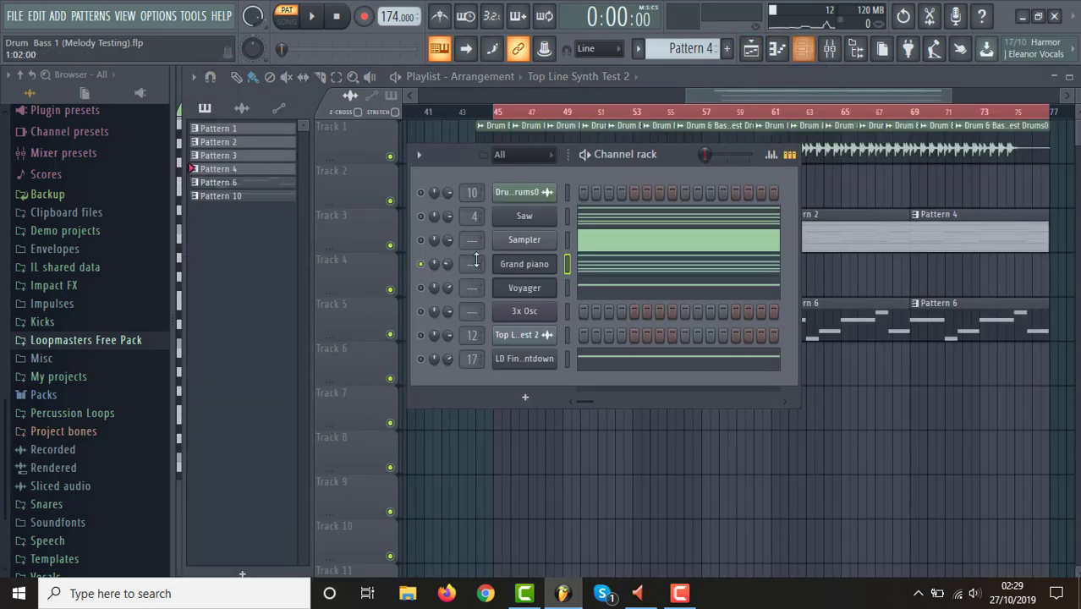
right_click(424, 345)
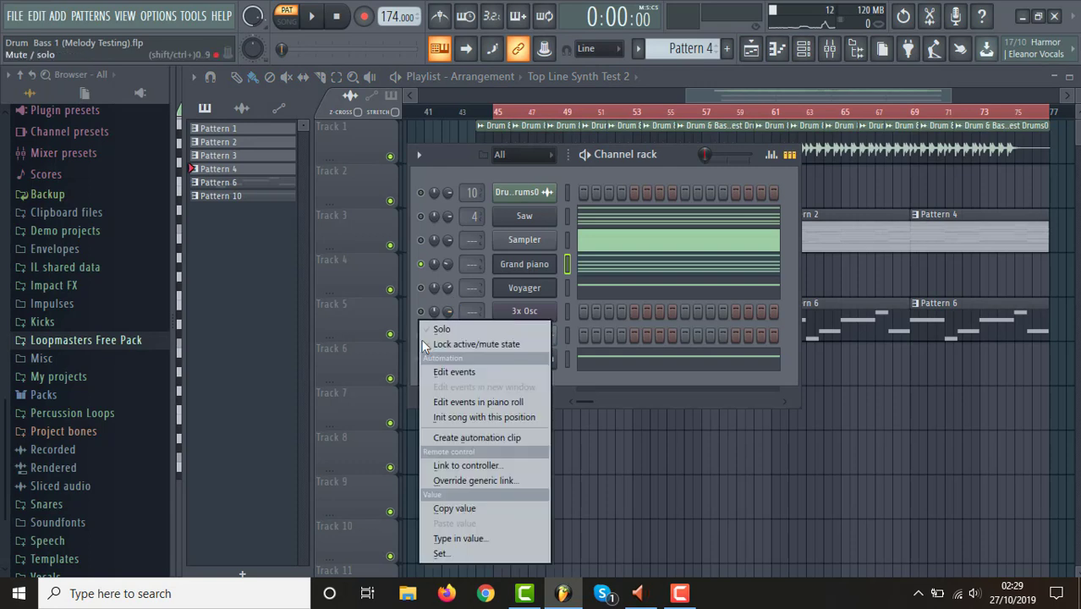
click(446, 330)
right_click(427, 341)
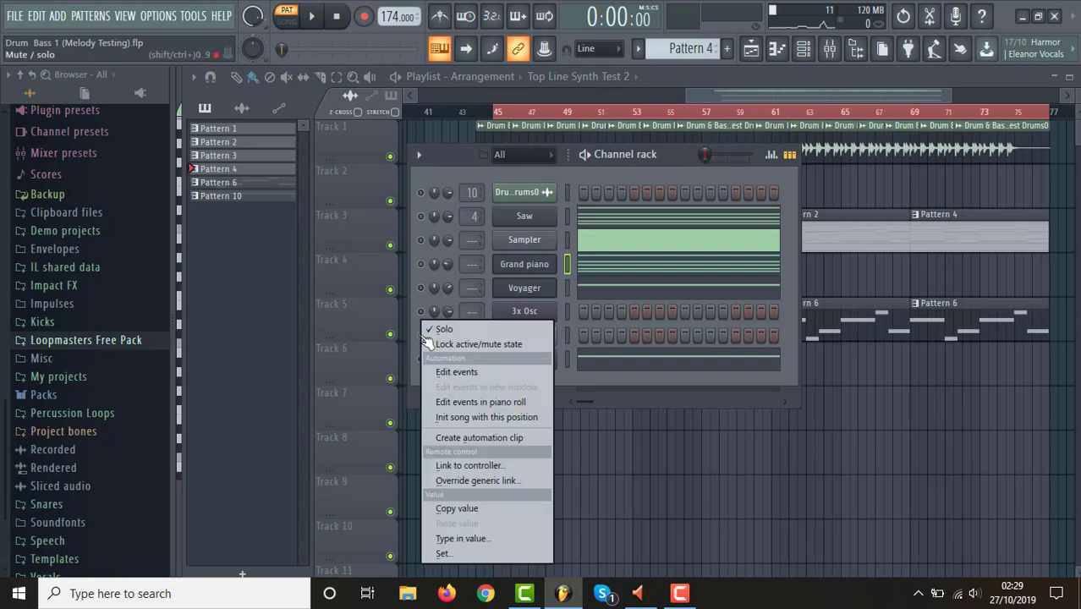
click(447, 330)
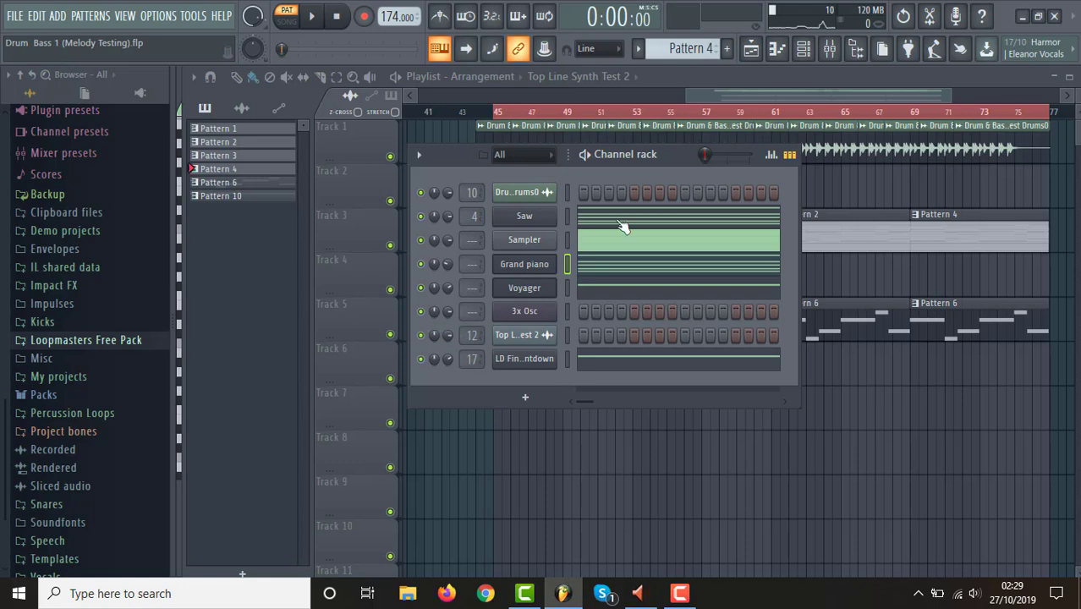
click(783, 99)
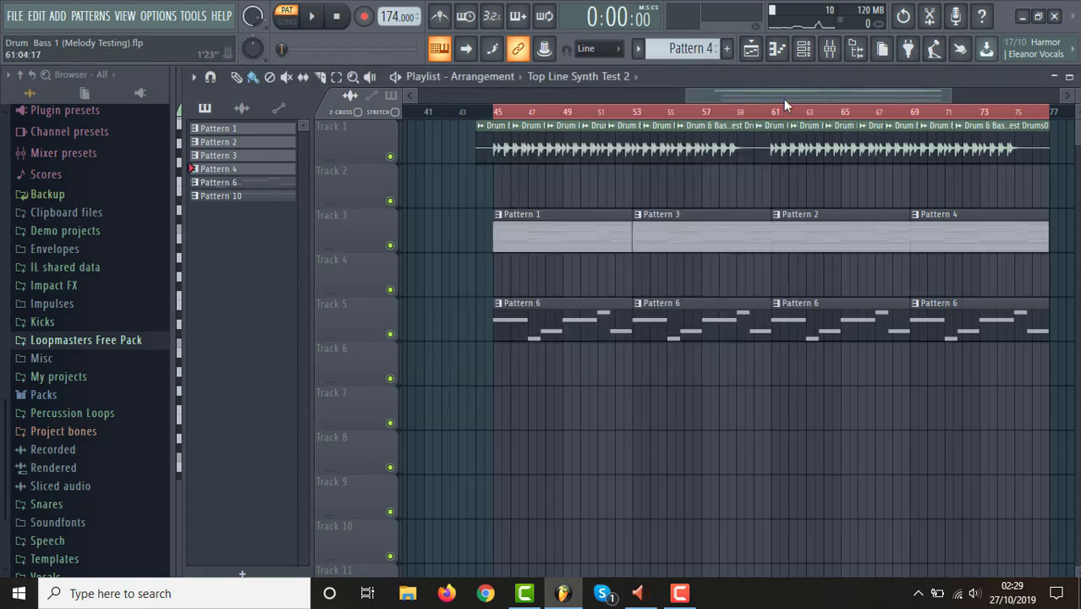
Switch to song mode and play the playlist arrangement from bar 45.
click(500, 117)
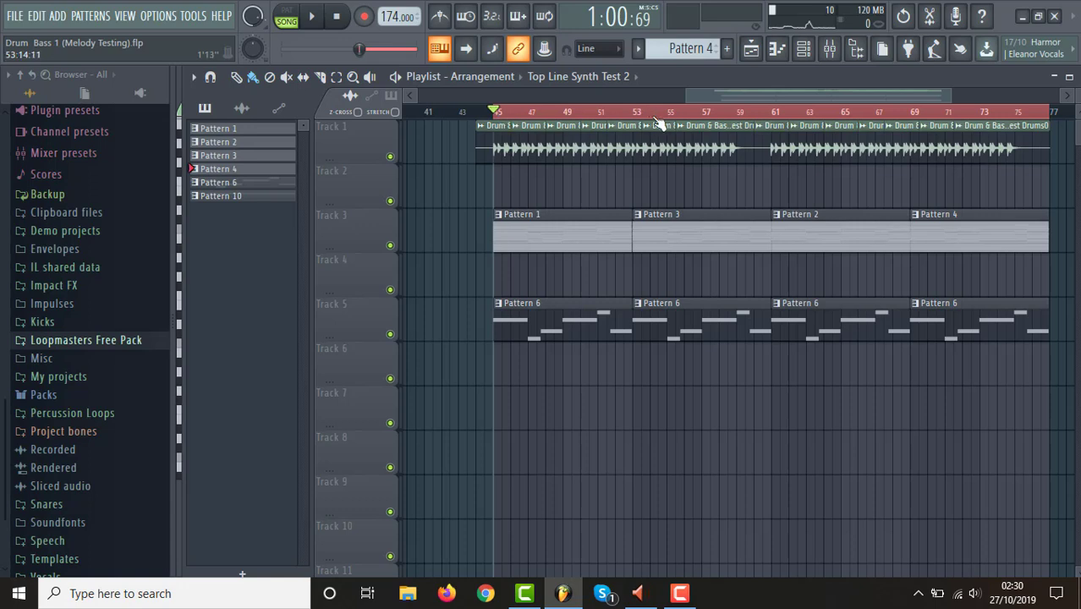
drag(684, 91, 667, 99)
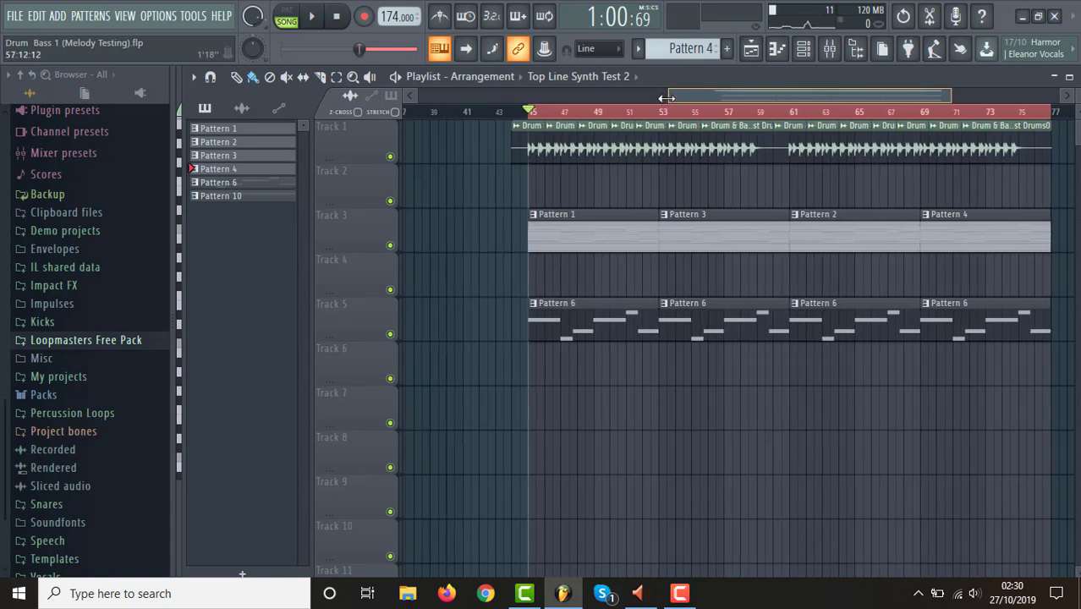
key(space)
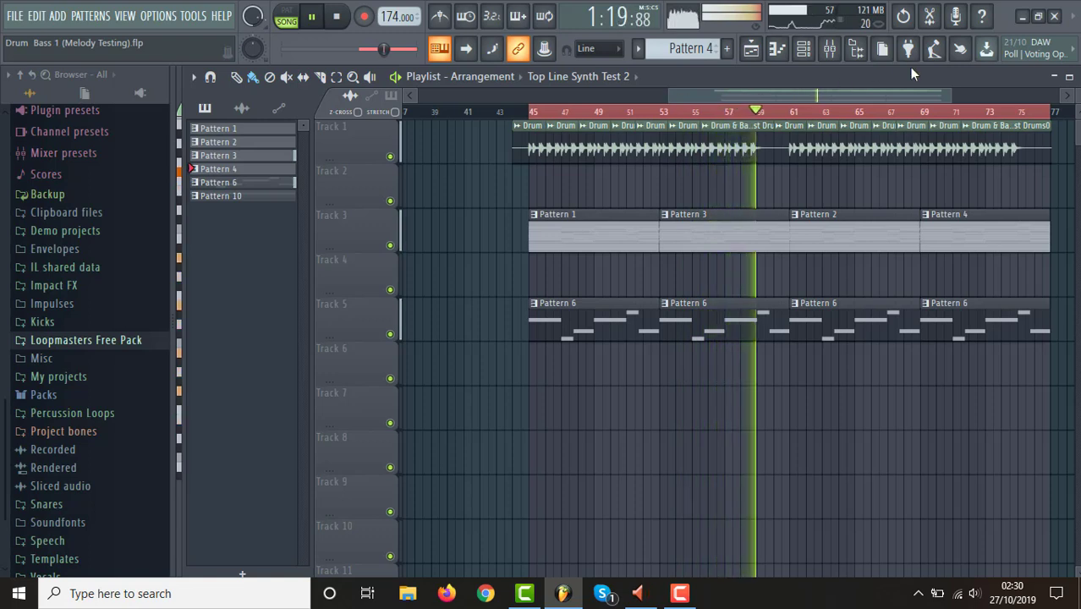
During playback, examine Pattern 4's LD Final Countdown melody in the piano roll, including its highest notes.
click(808, 52)
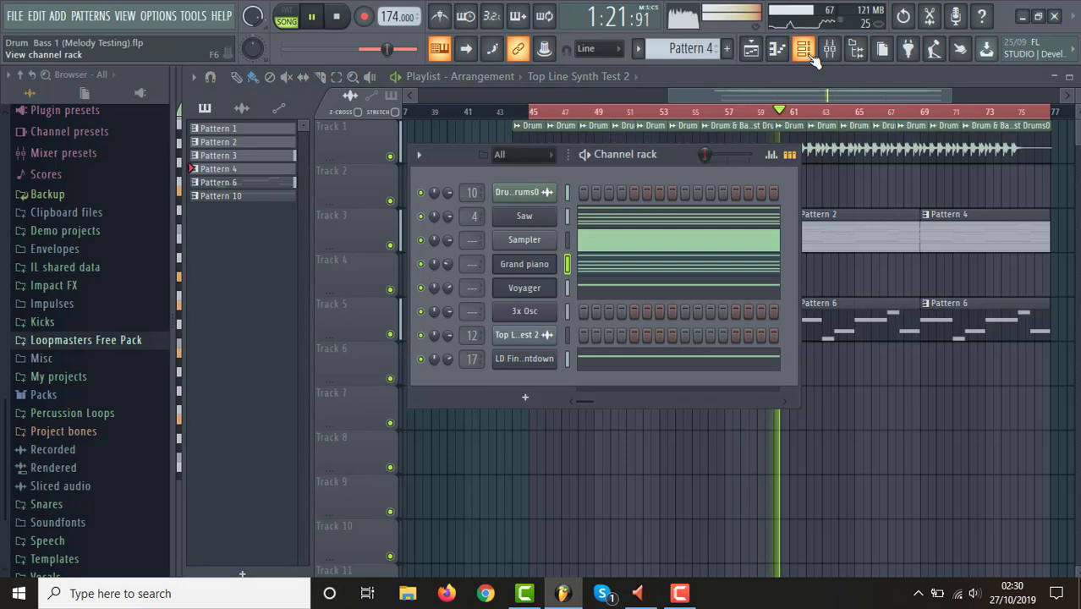
click(666, 365)
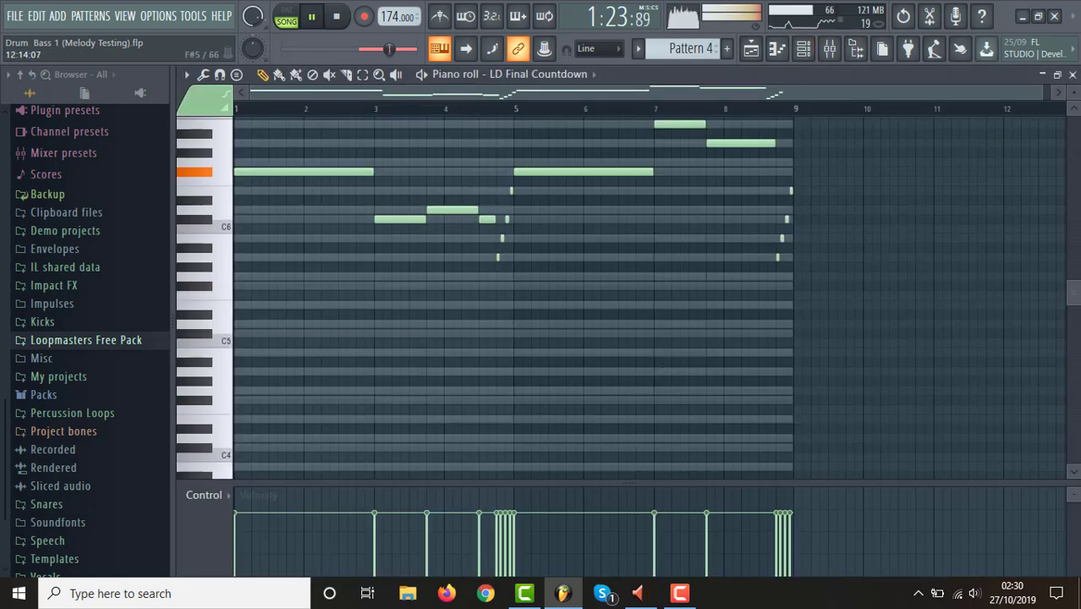
drag(1074, 294, 1074, 254)
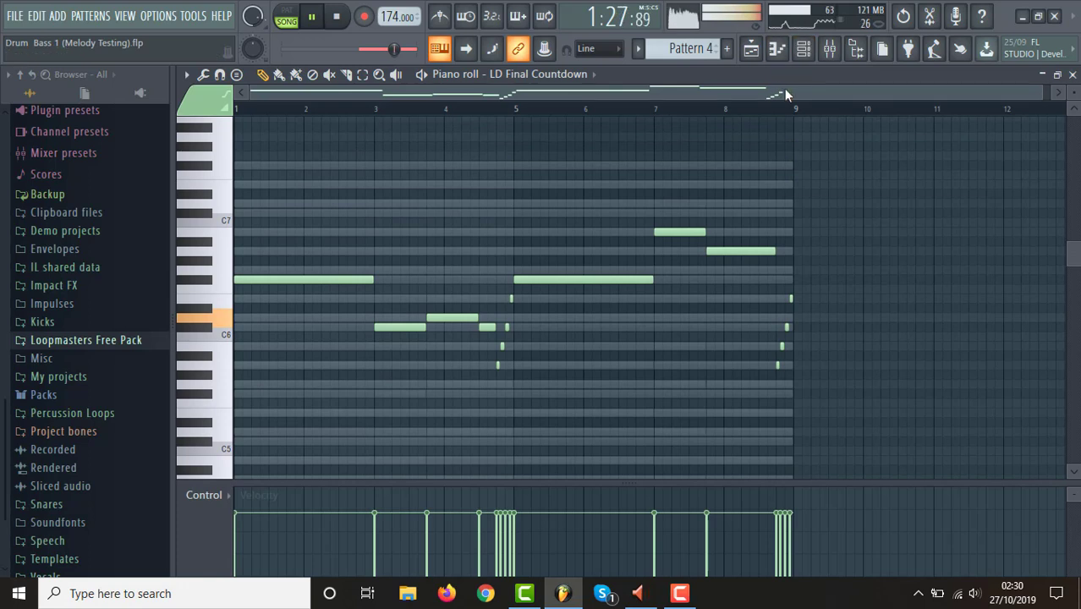
Open the Pattern 4 clip's Saw chords from the playlist and compare them with the LD Final Countdown melody in the piano roll.
click(751, 49)
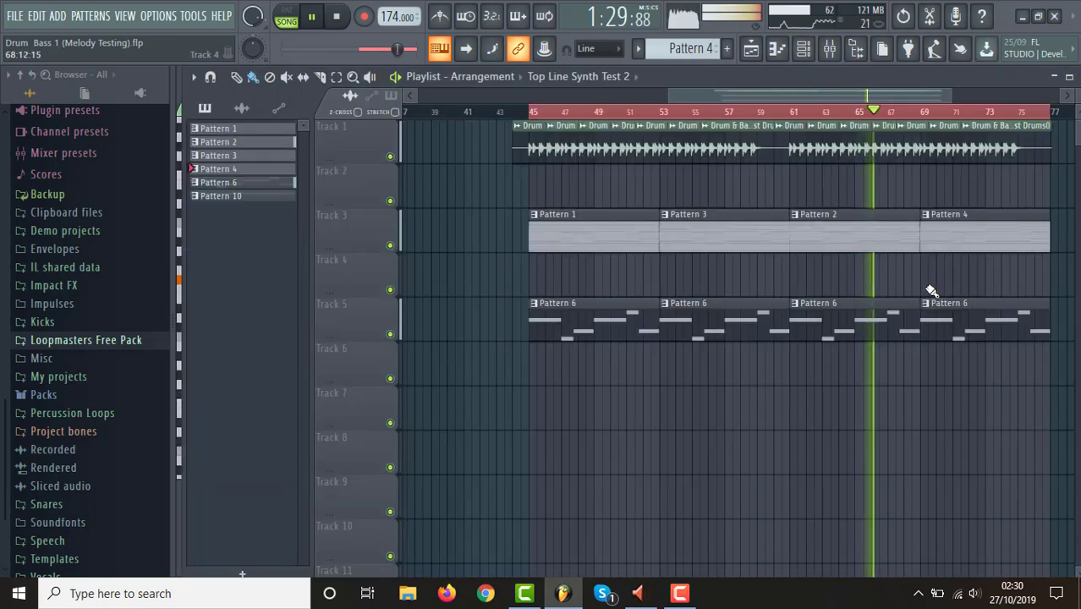
double_click(962, 241)
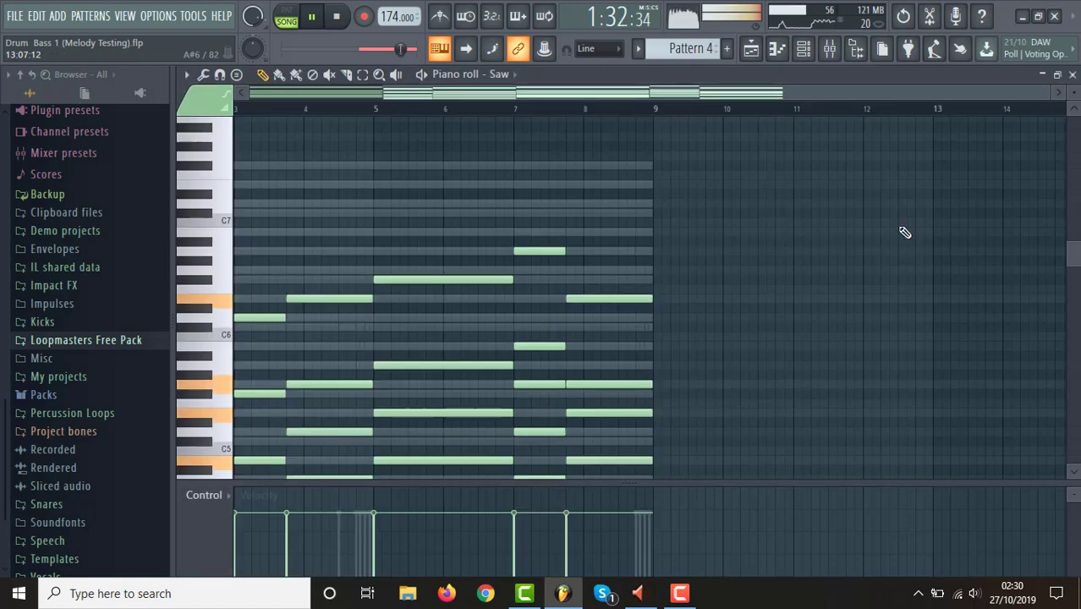
click(804, 49)
click(636, 363)
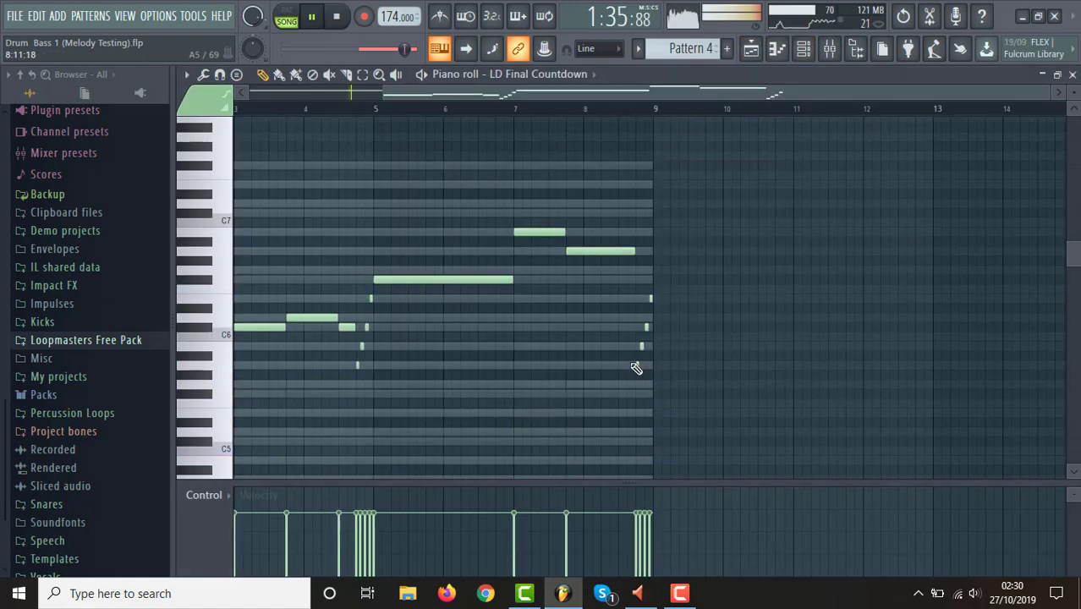
View the LD Final Countdown melody from bar 1, return to the playlist arrangement and stop playback.
drag(425, 96, 269, 109)
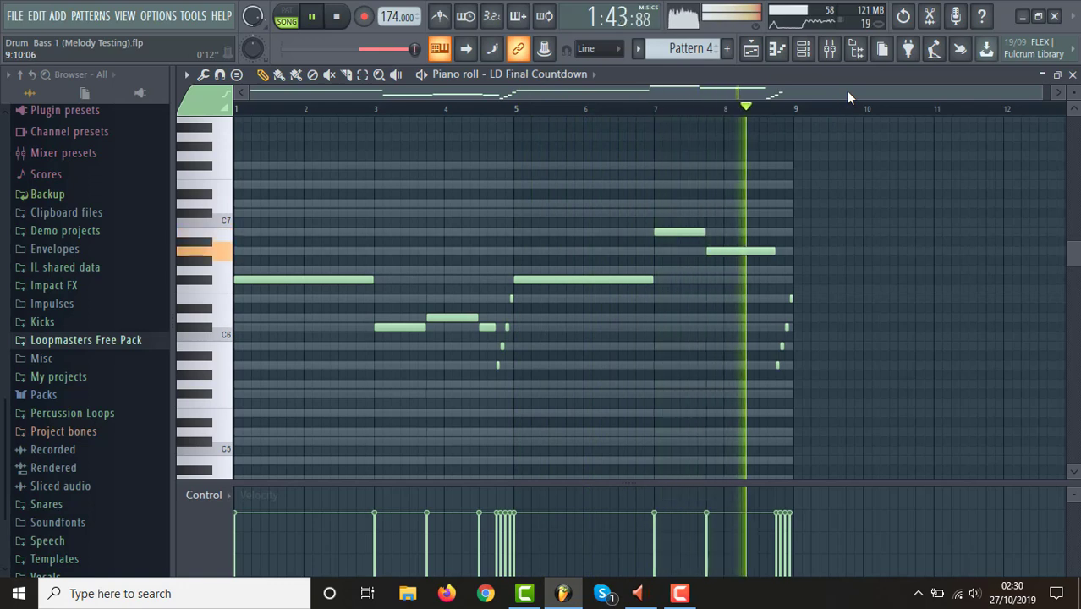
click(753, 46)
drag(837, 93, 879, 98)
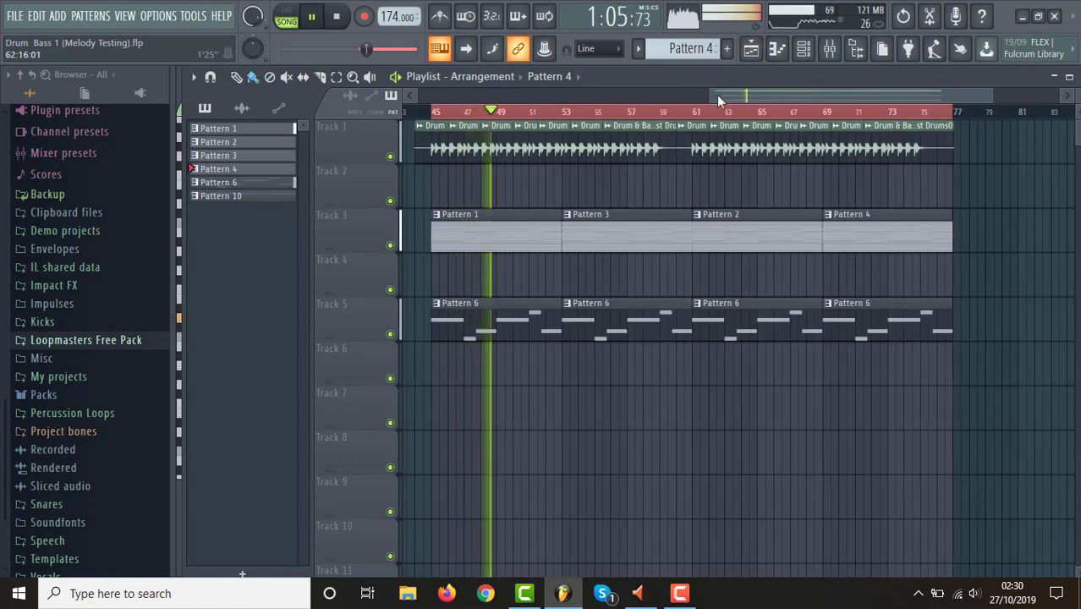
drag(715, 96, 690, 113)
key(space)
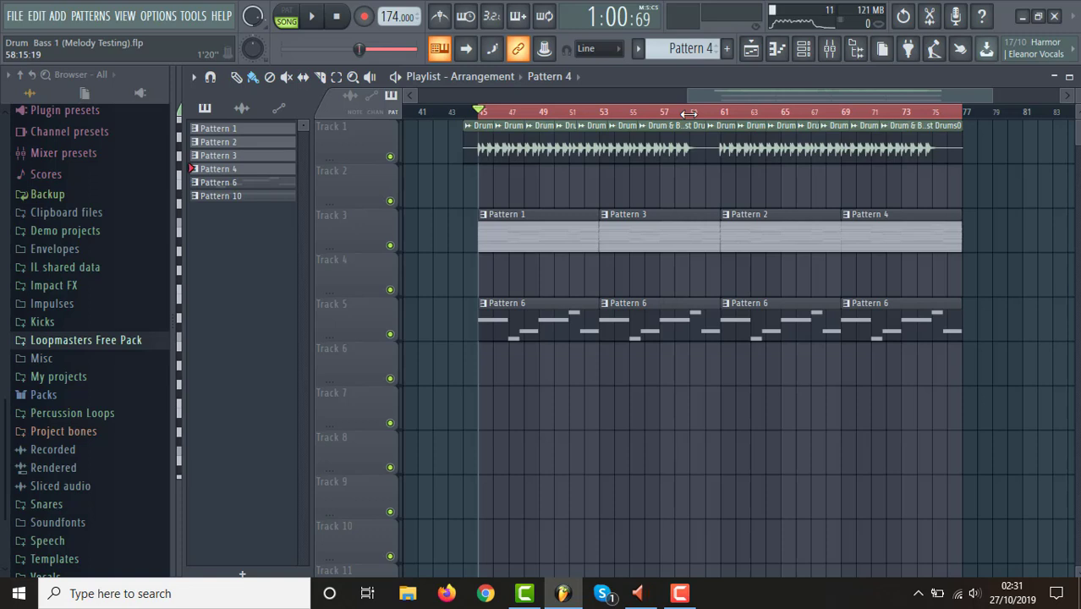
Solo the drum audio on Track 1 in the playlist, and unsolo it again.
drag(687, 95, 665, 111)
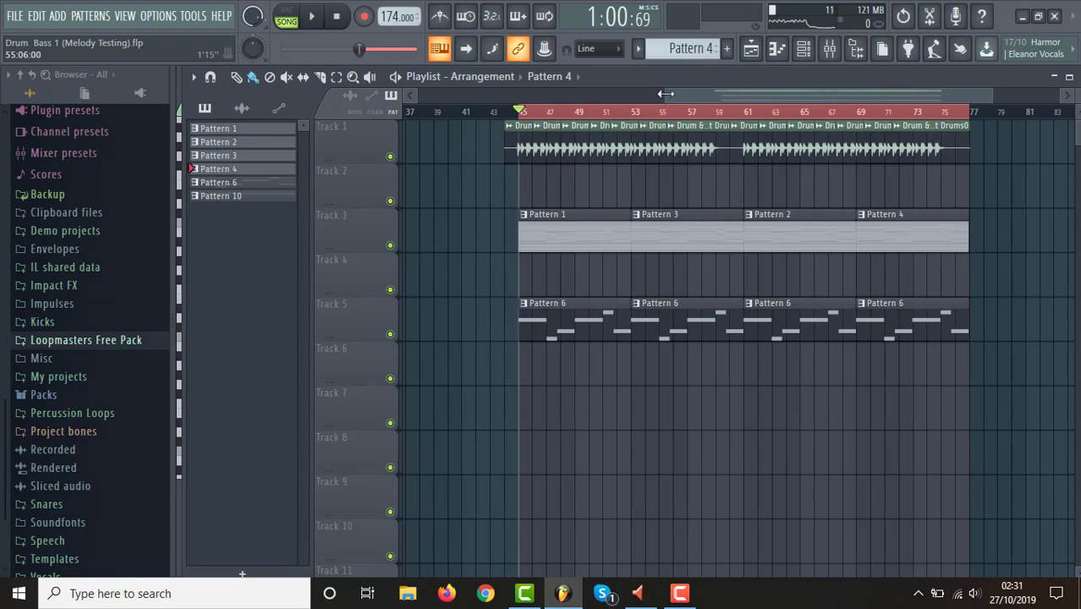
drag(666, 93, 701, 93)
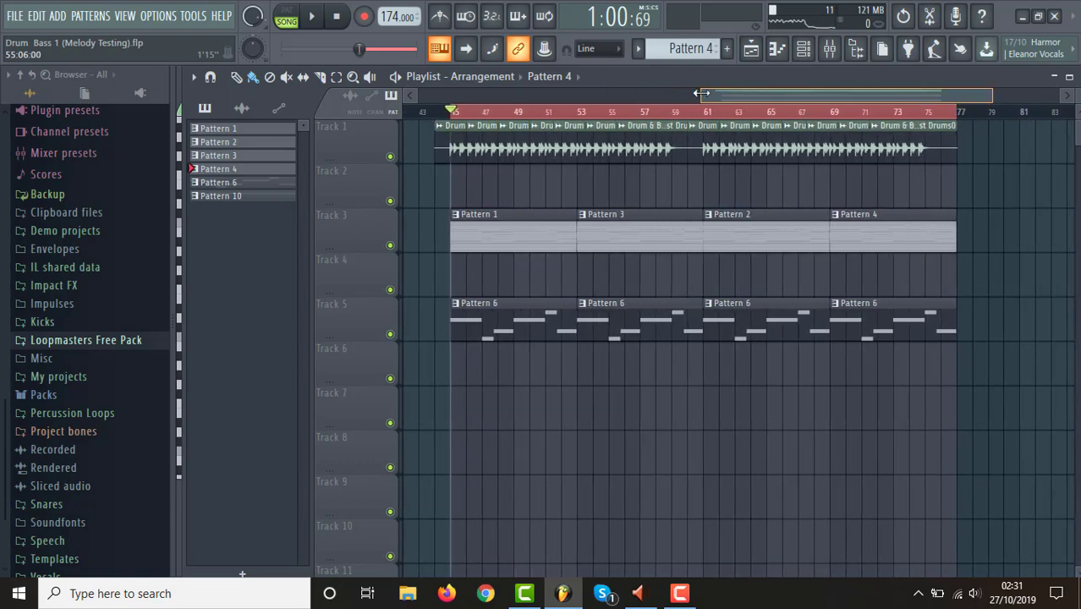
right_click(390, 156)
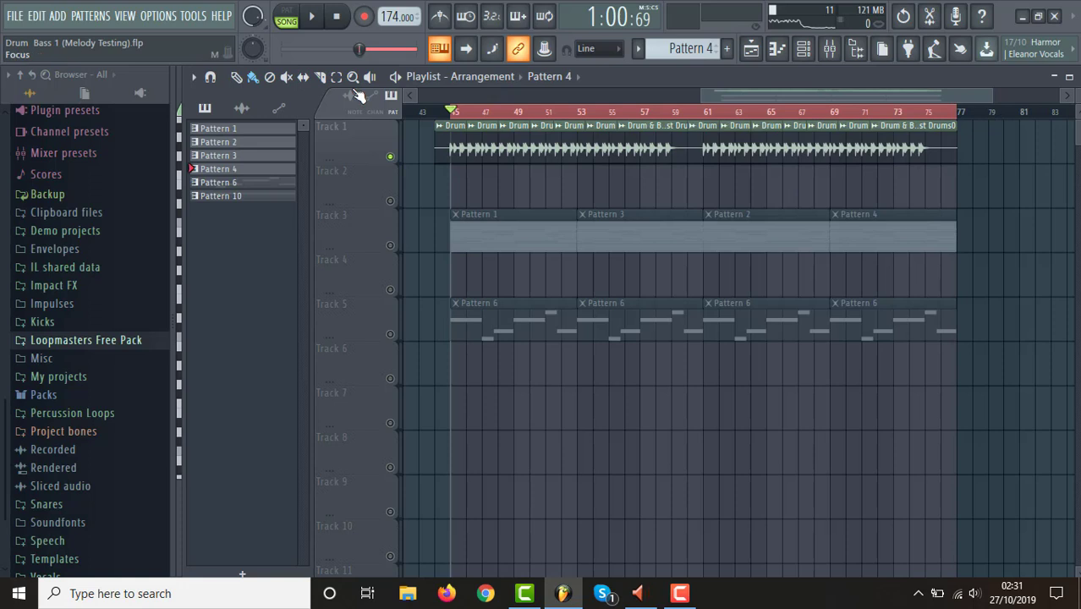
right_click(395, 161)
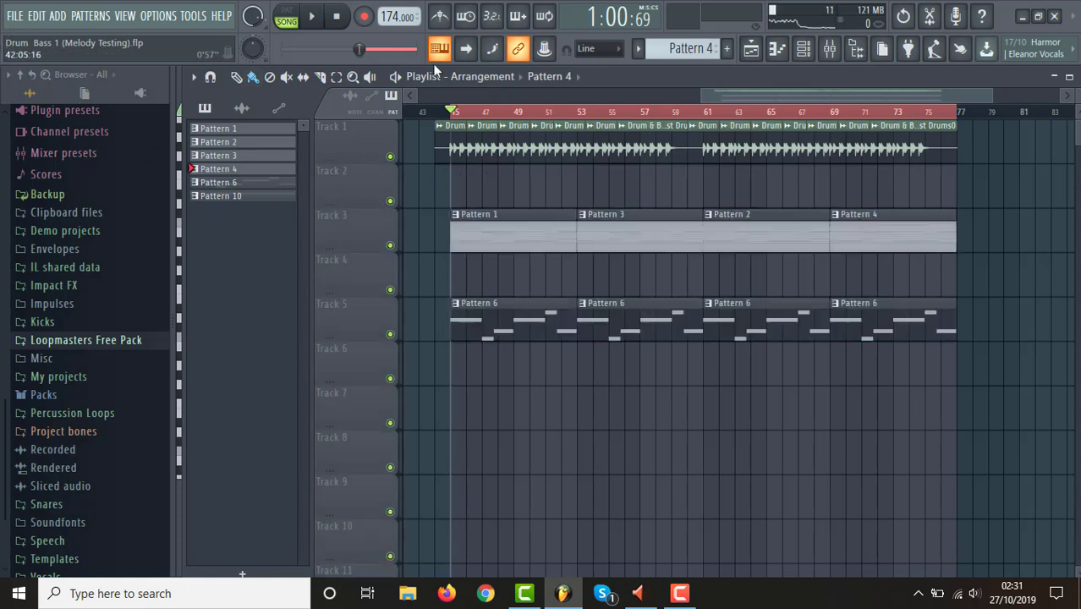
Open the Drum & Bass 1 (Drum Production).flp project, saving the current project's changes, and bring up its playlist.
click(13, 23)
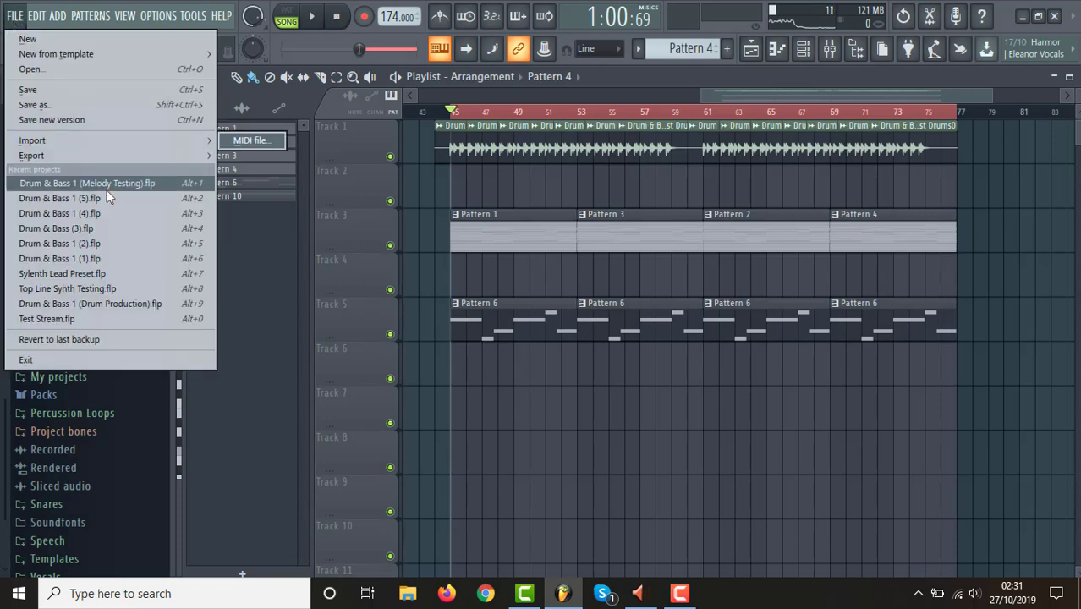
click(116, 303)
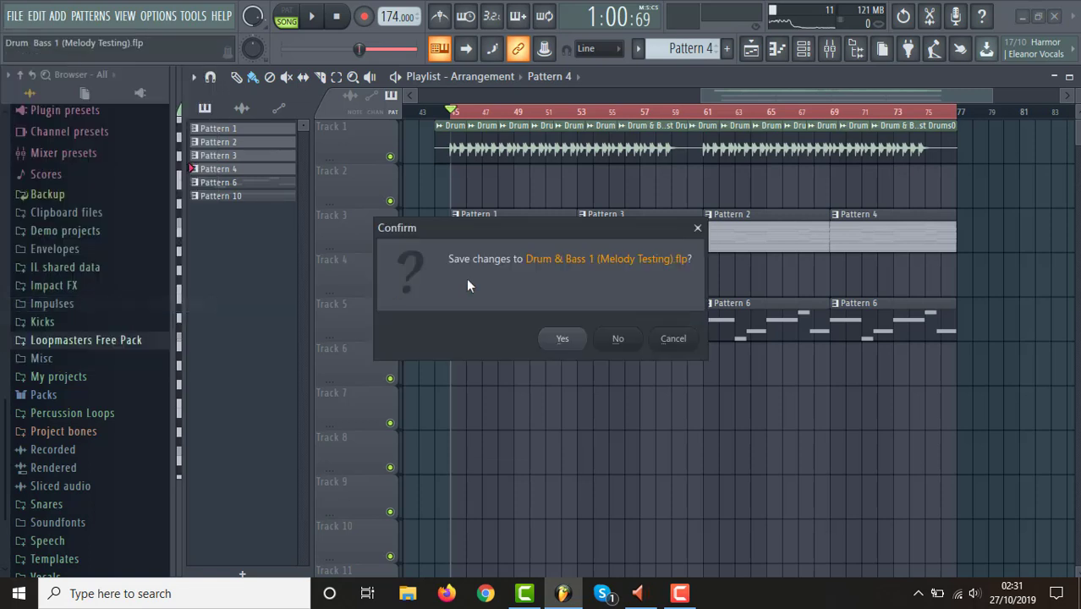
click(566, 339)
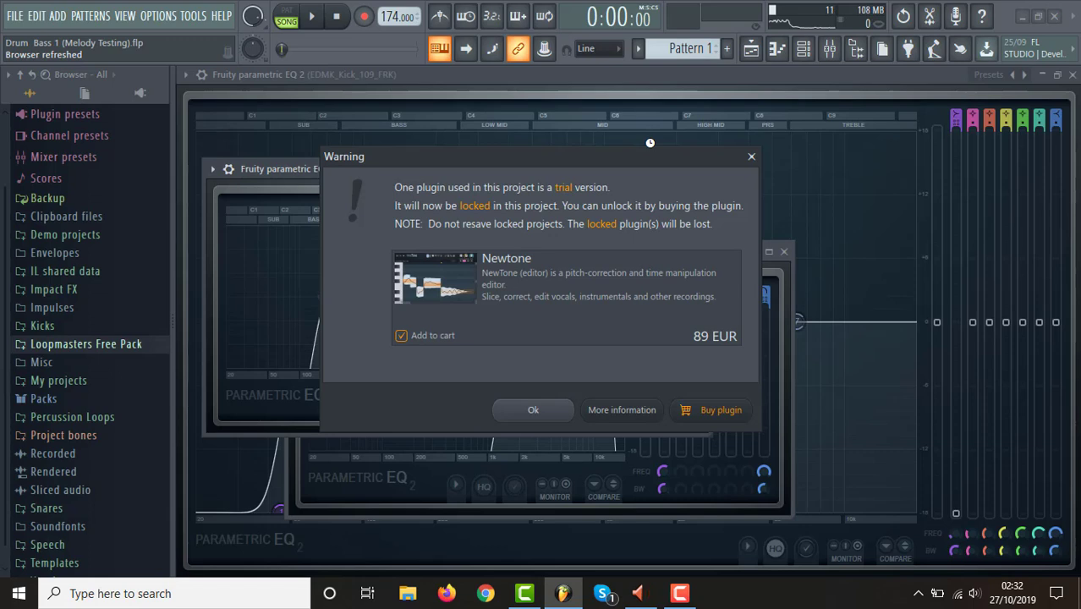
click(752, 156)
click(751, 49)
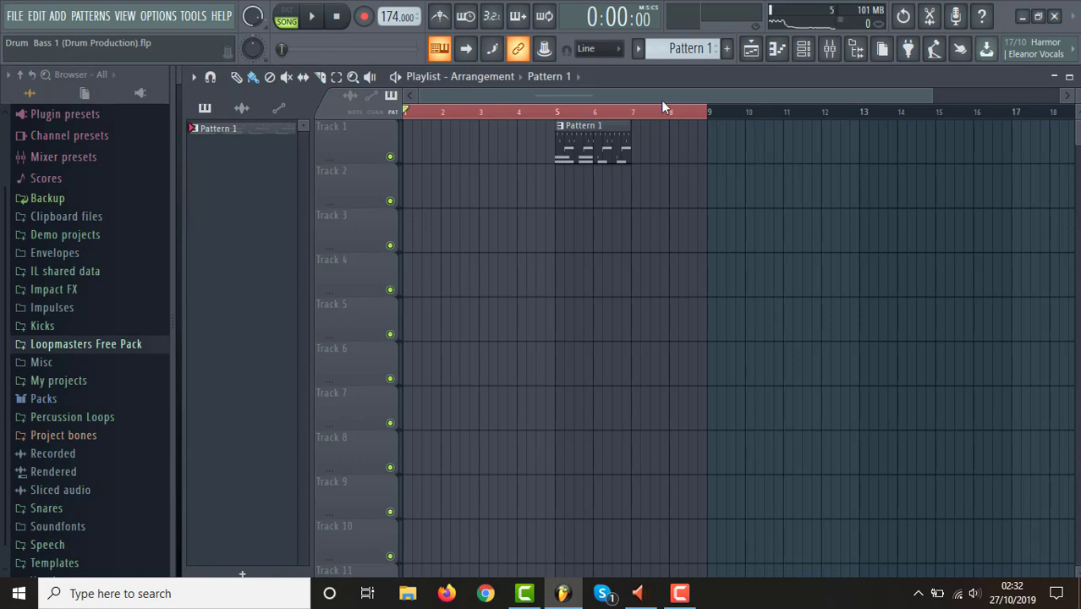
Review Pattern 1's drum channels in the channel rack and play the pattern in pattern mode.
click(806, 55)
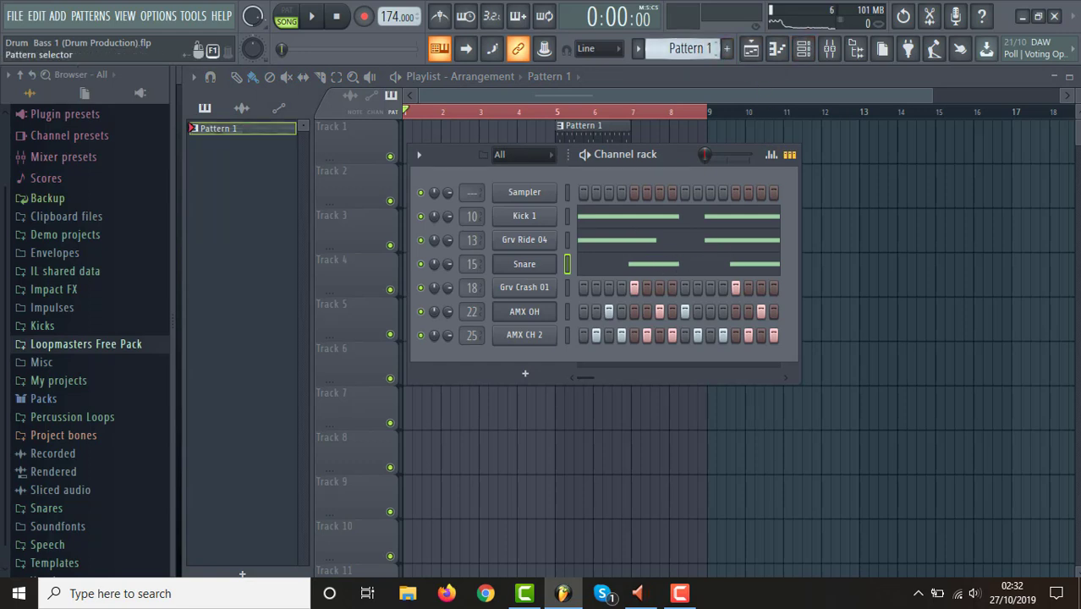
key(l)
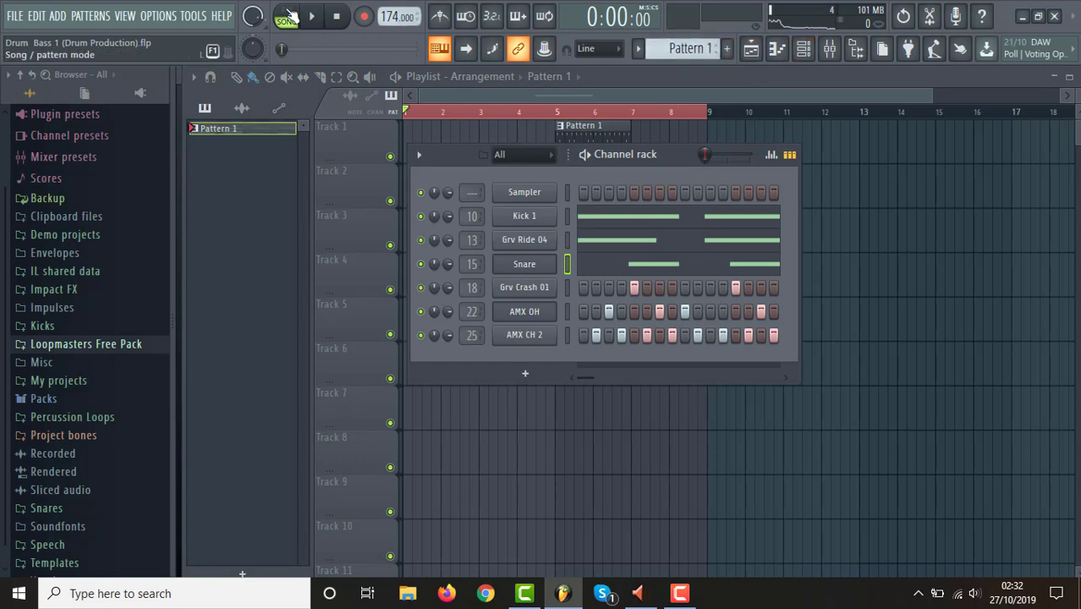
key(space)
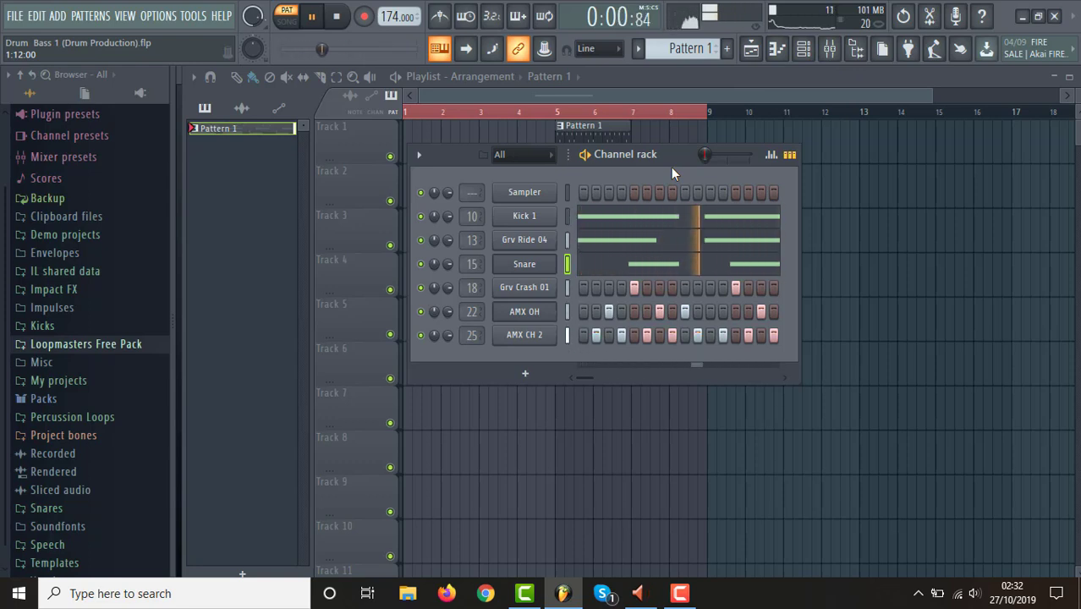
click(725, 96)
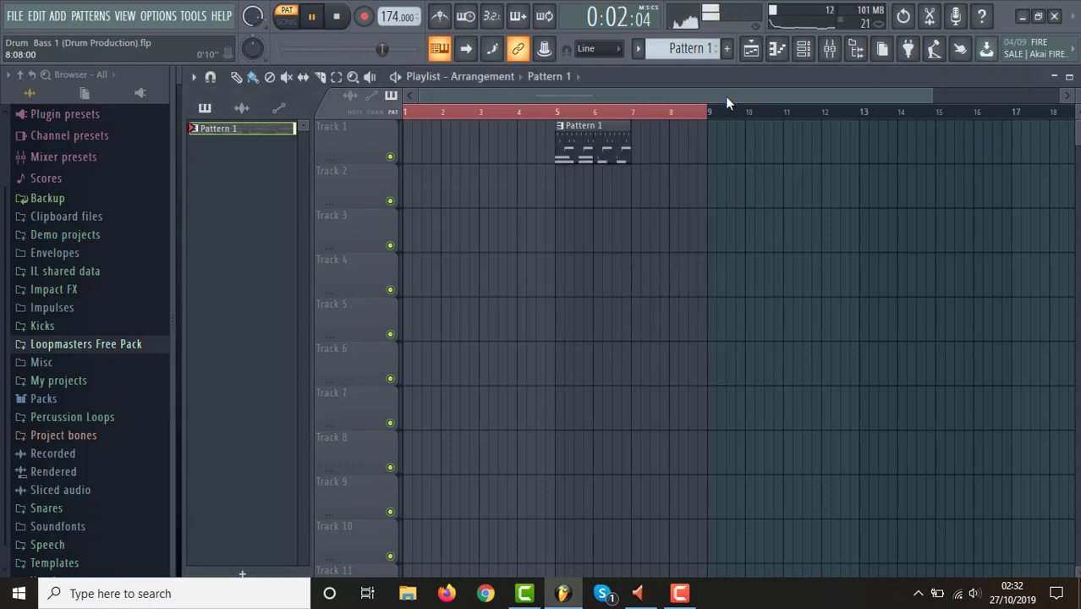
key(space)
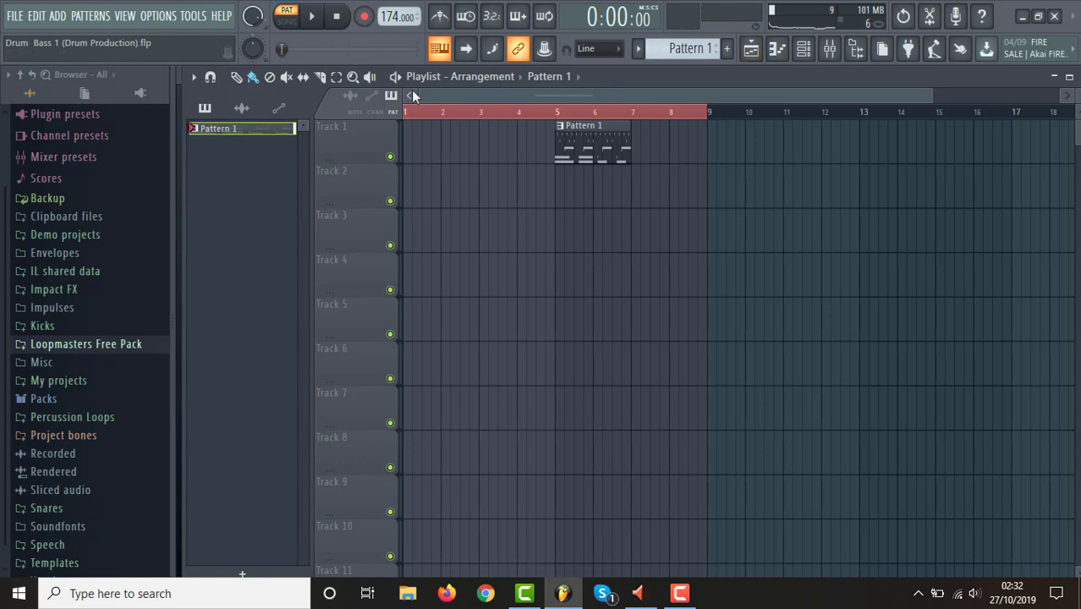
Open the Drum & Bass 1 (1).flp project and set its tempo to 174 BPM.
click(14, 16)
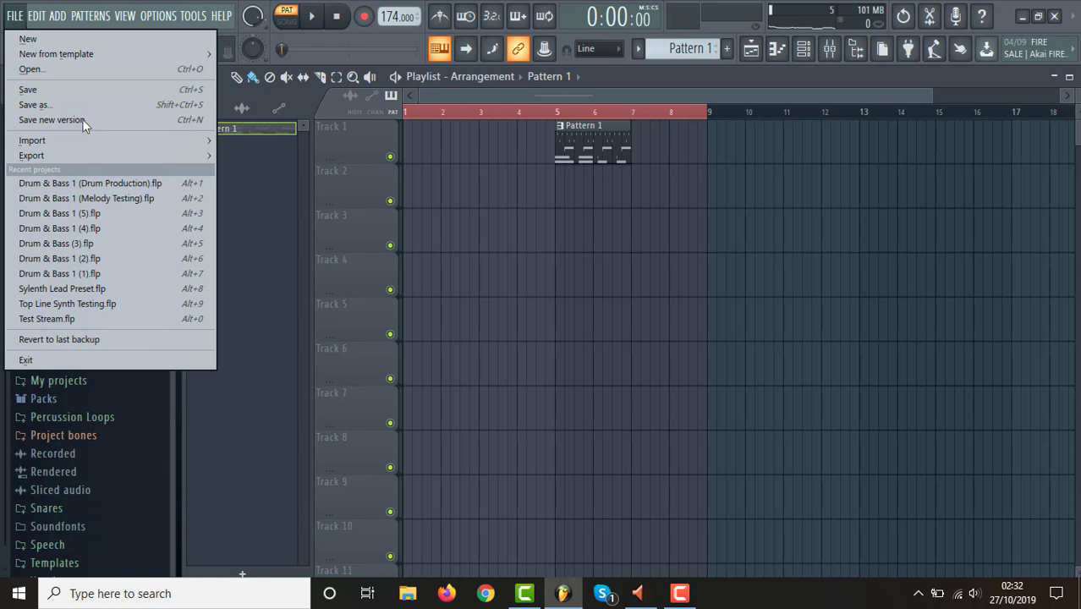
click(83, 273)
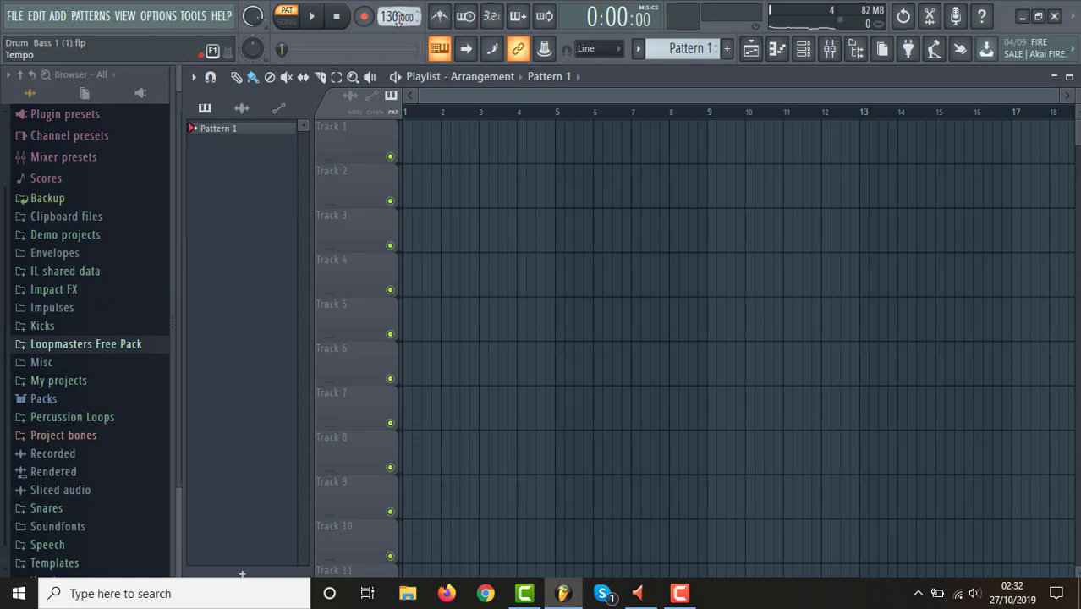
mouse_move(394, 17)
mouse_down()
mouse_move(394, 1)
mouse_move(395, 17)
mouse_up()
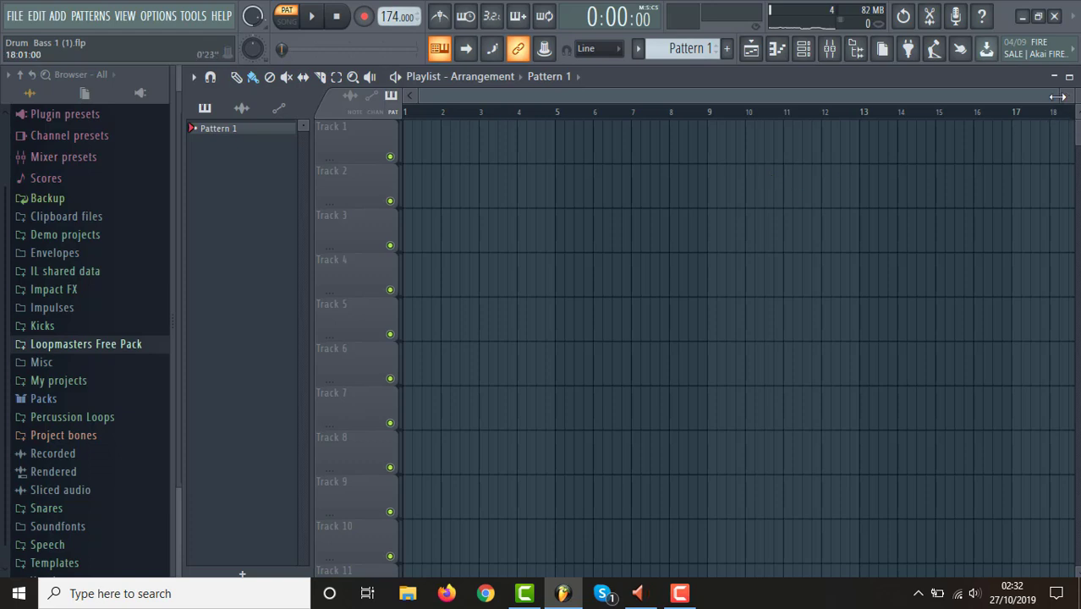
Delete the Fruity Limiter from slot 10 of the Master mixer track and return to the playlist.
click(830, 49)
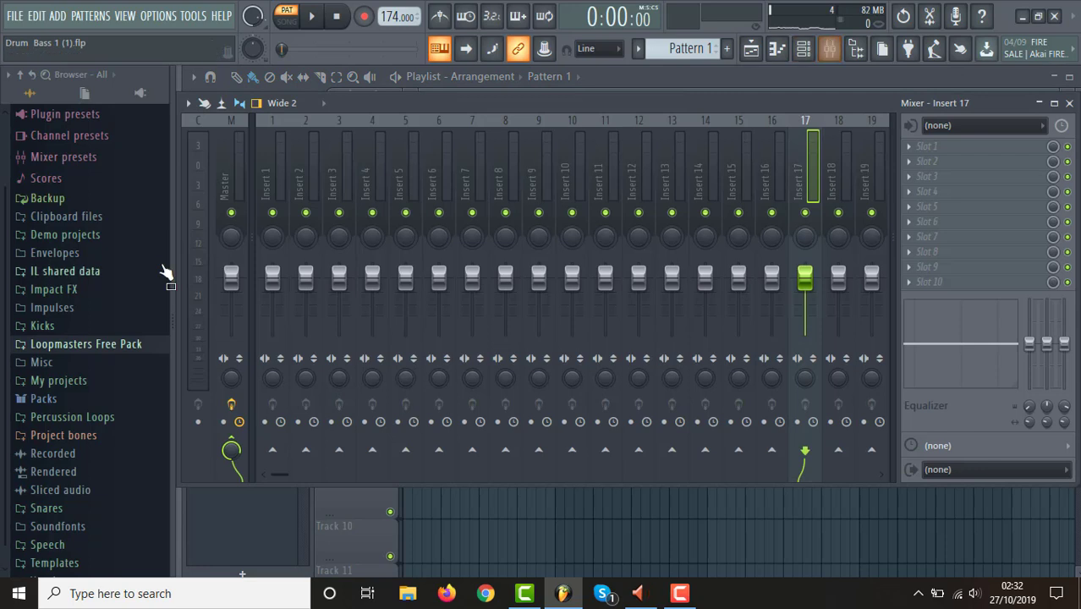
click(228, 182)
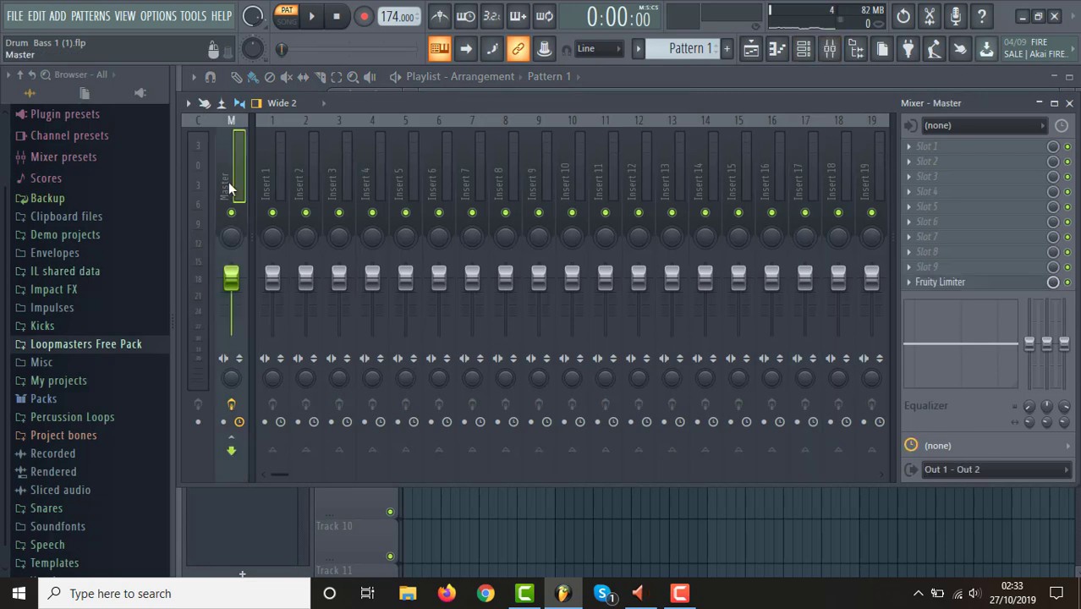
click(907, 283)
mouse_move(942, 213)
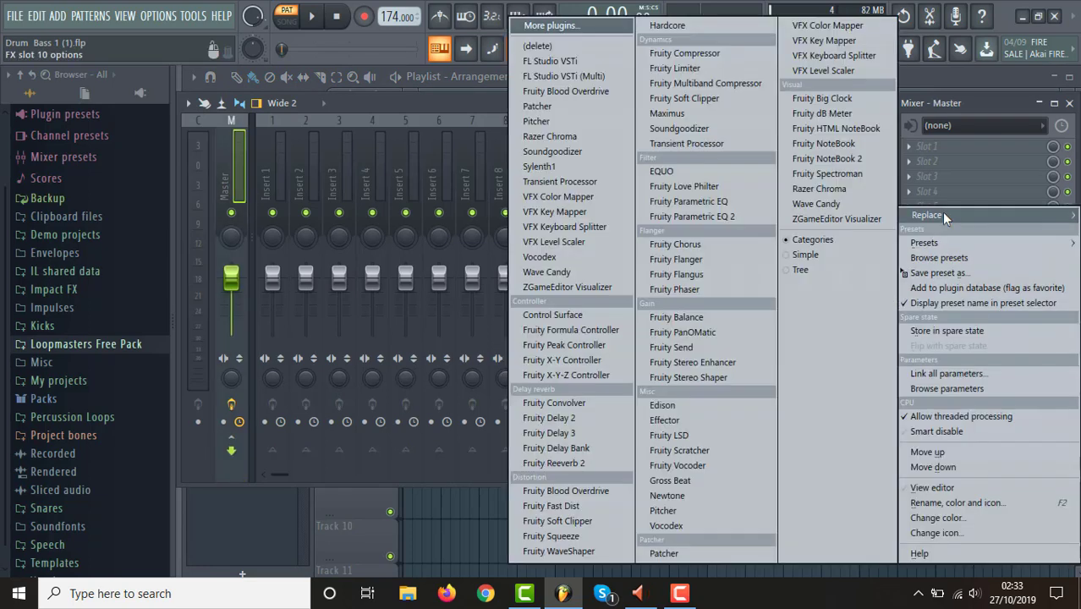
click(567, 48)
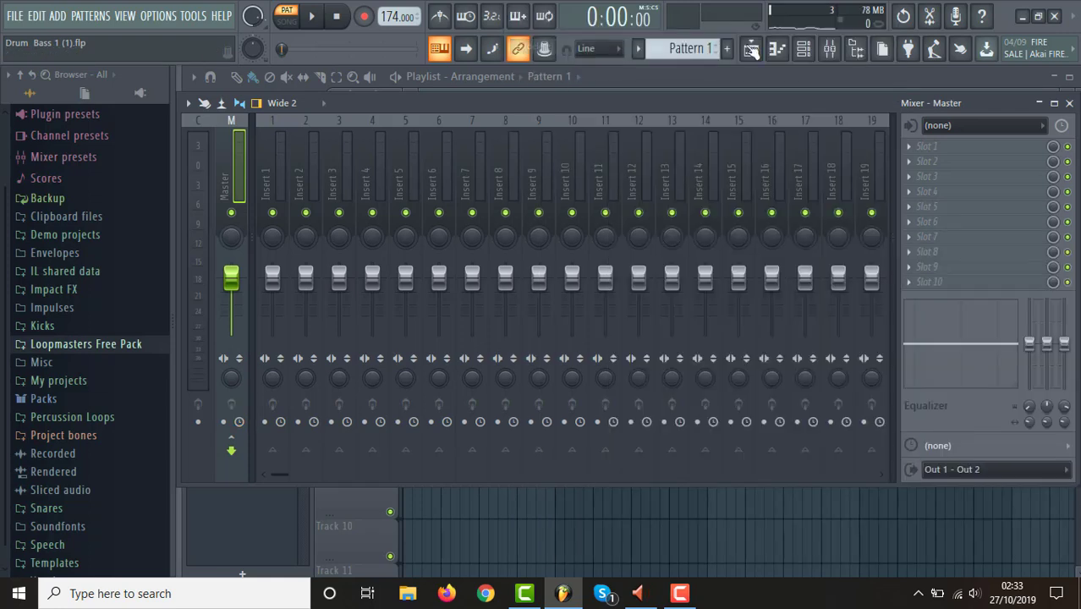
click(750, 53)
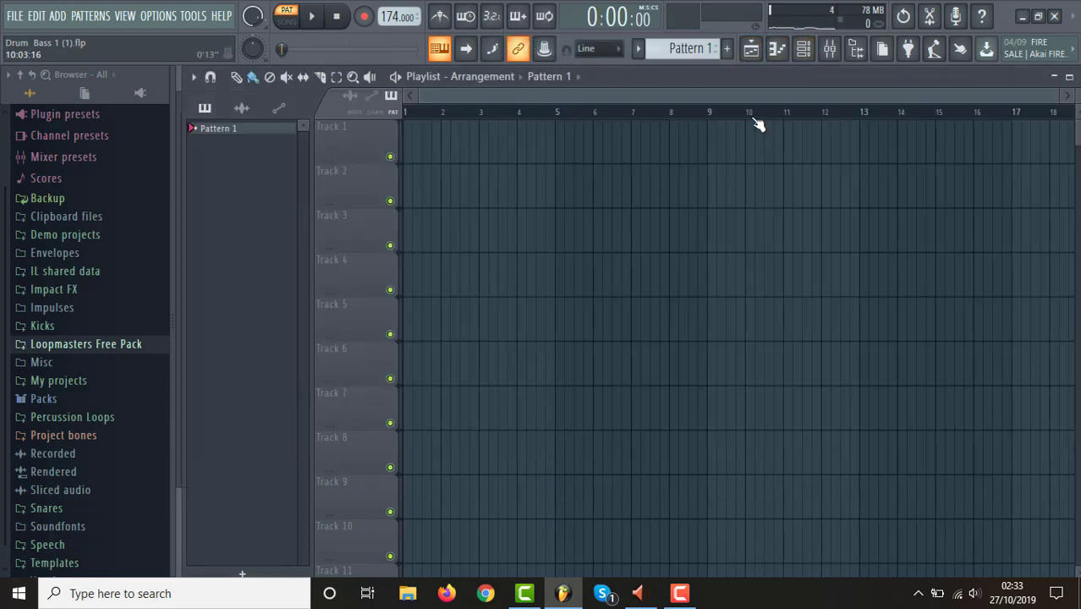
Switch to File Explorer and open the Drum & Bass 1 Waves folder in Documents.
mouse_move(1056, 96)
mouse_down()
mouse_move(1047, 109)
mouse_move(1071, 111)
mouse_up()
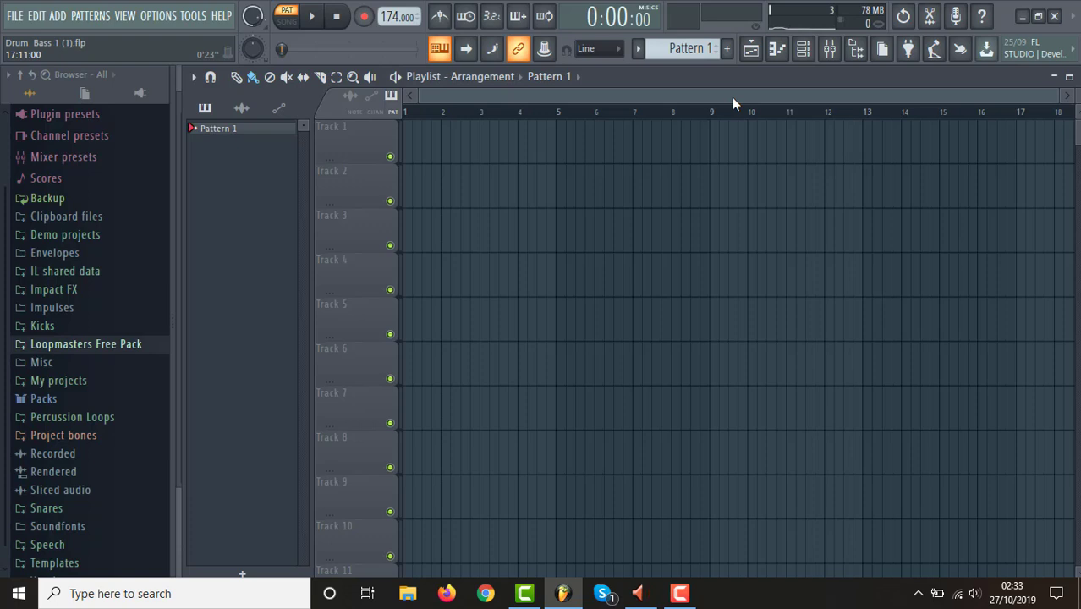
drag(1058, 96, 1080, 96)
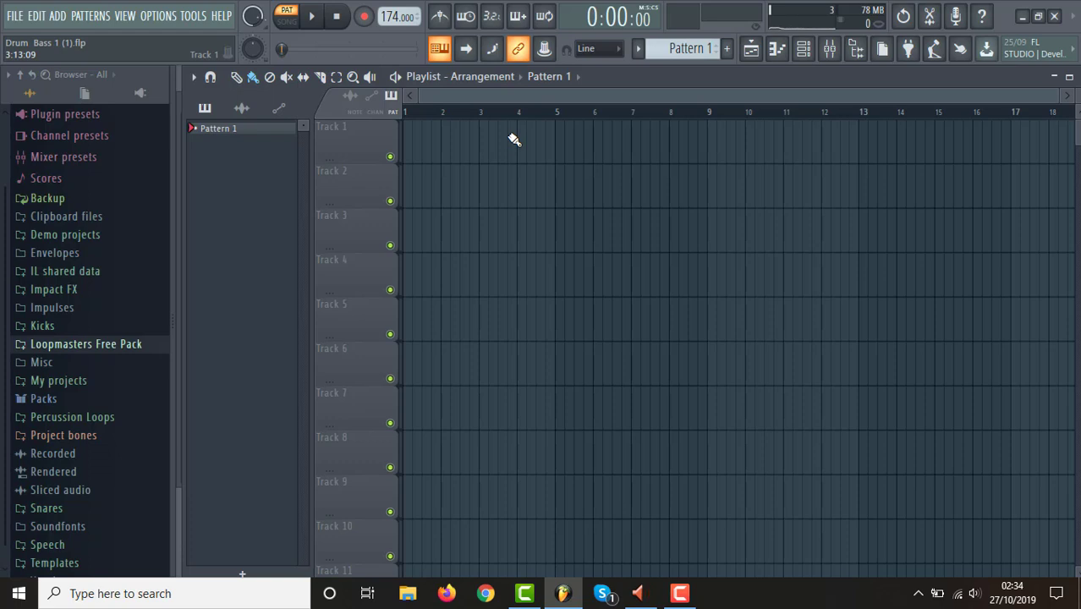
click(408, 602)
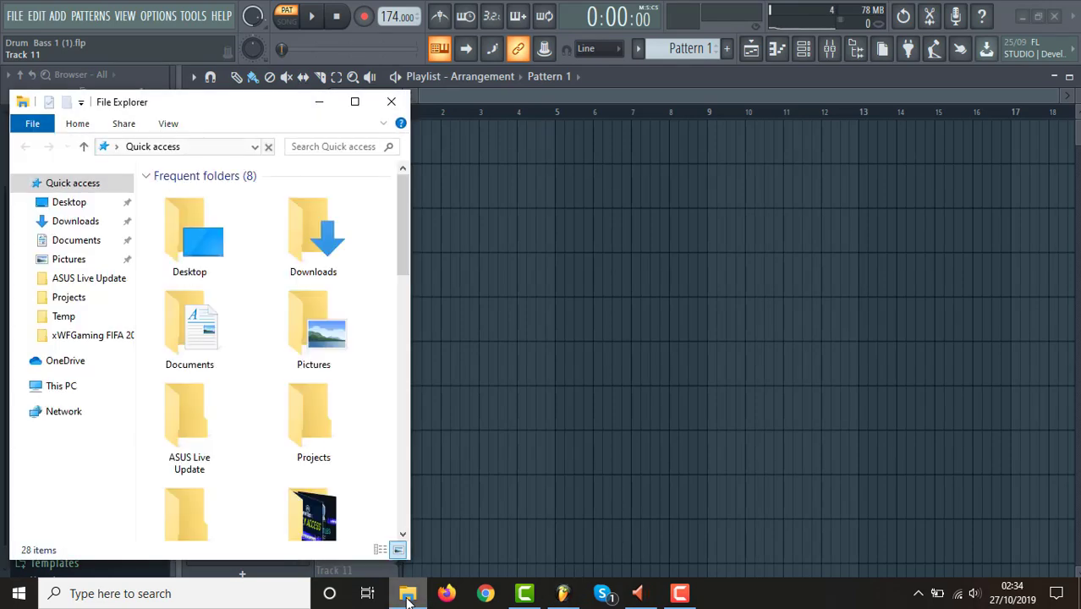
drag(349, 92, 486, 57)
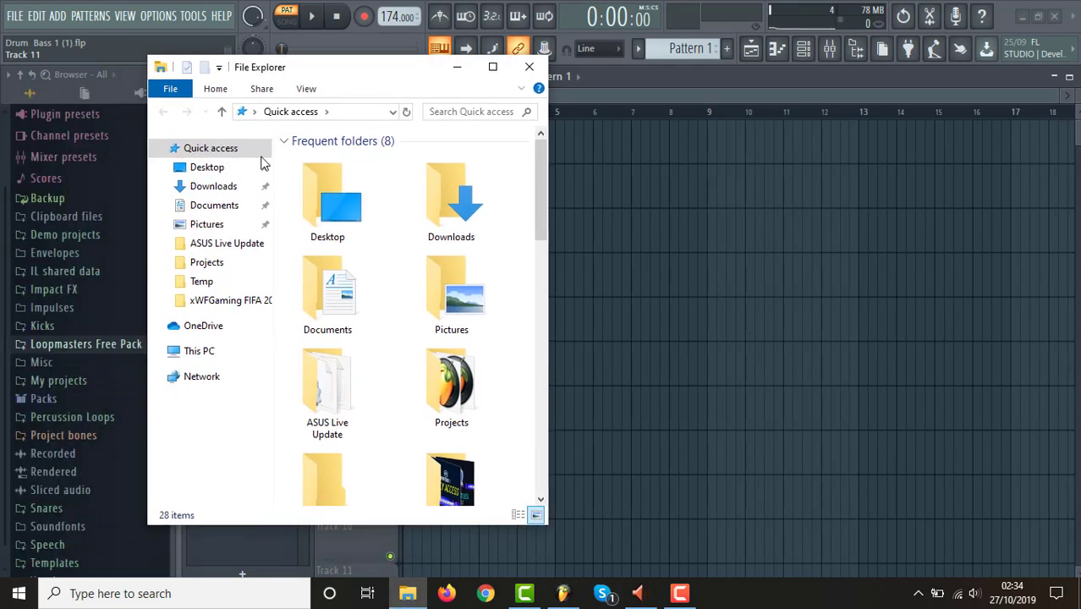
click(221, 209)
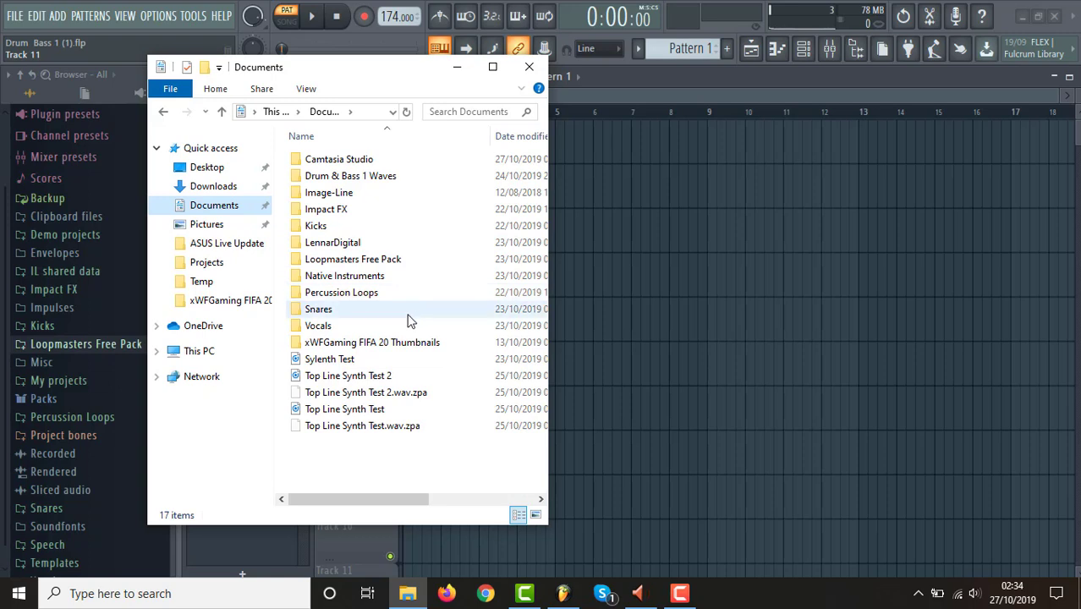
double_click(355, 180)
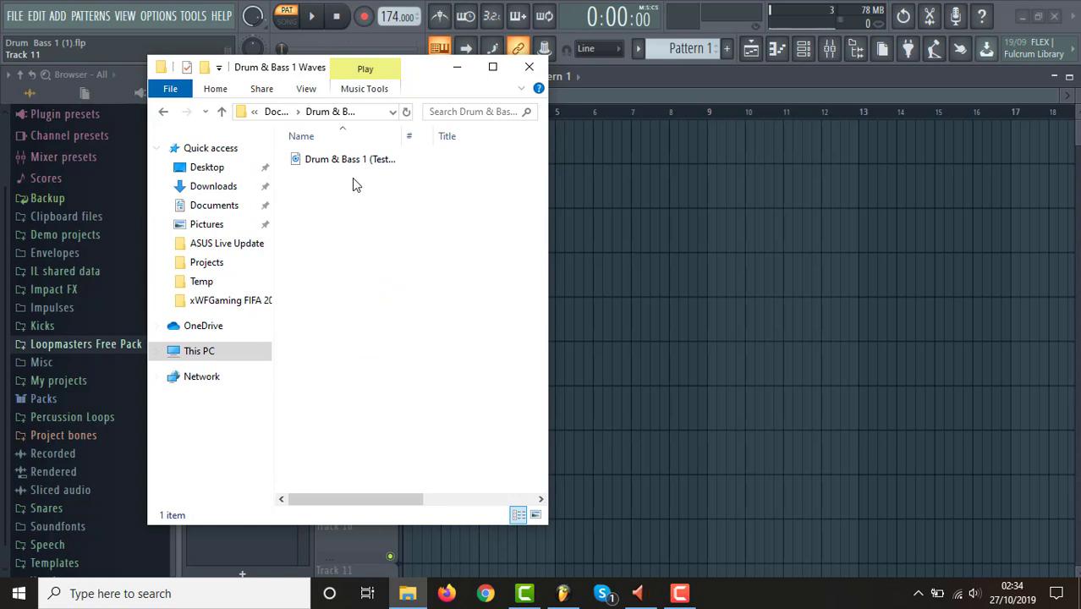
Import the Drum & Bass 1 (Test Drums0 wave file at the start of Track 1 and move the song position to bar 5.
click(376, 166)
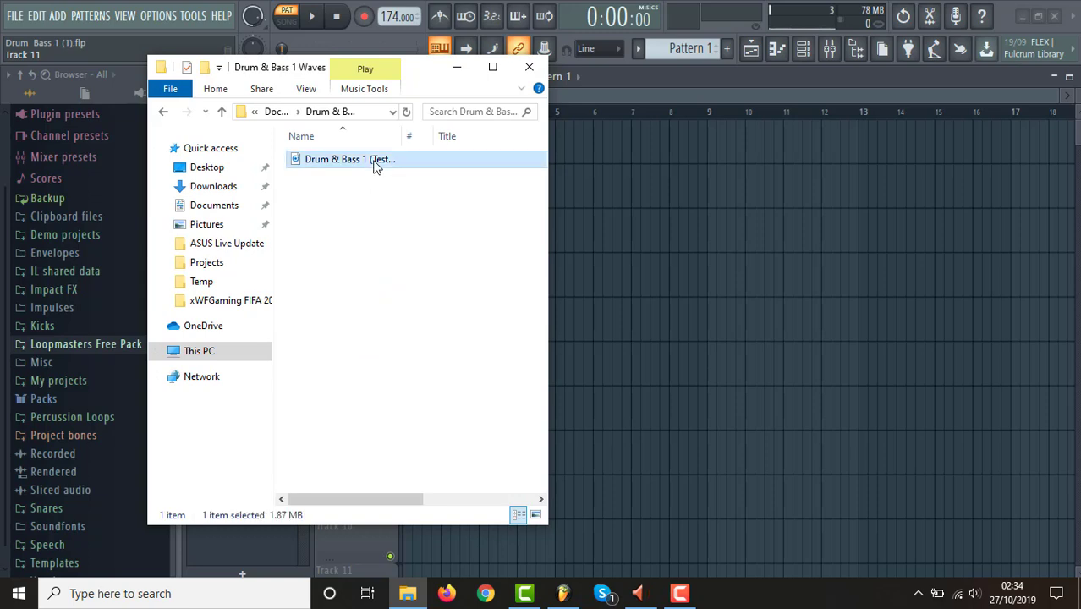
drag(395, 164, 652, 194)
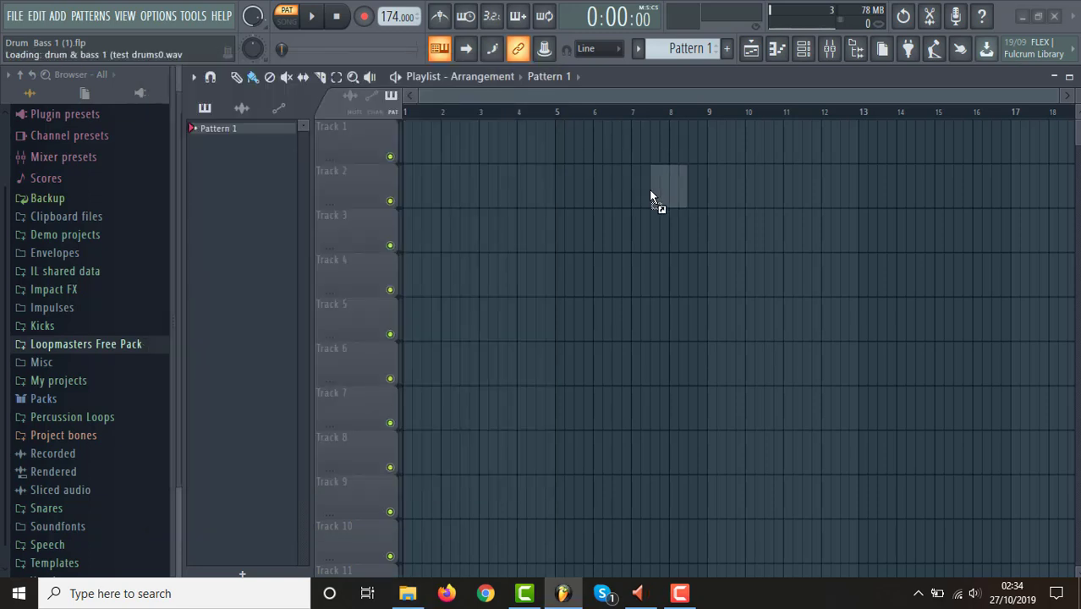
drag(777, 193, 525, 133)
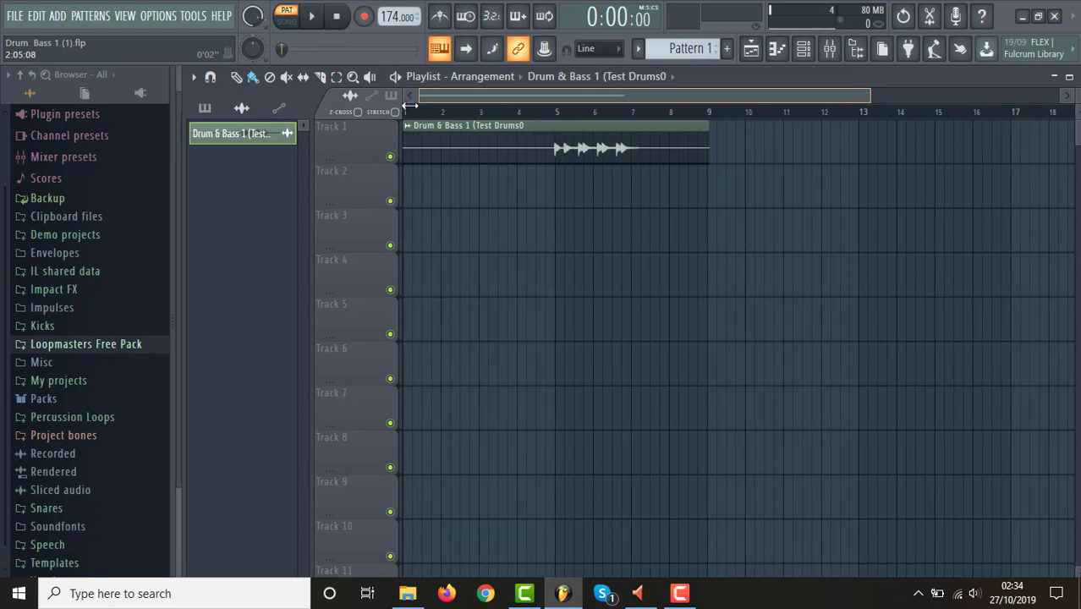
drag(866, 88, 755, 105)
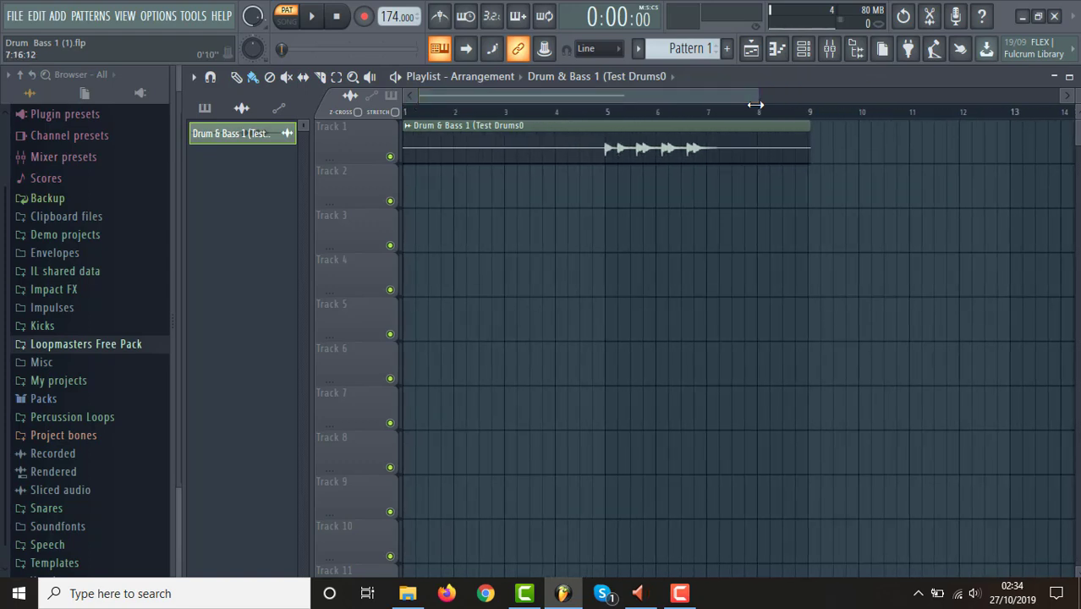
click(609, 115)
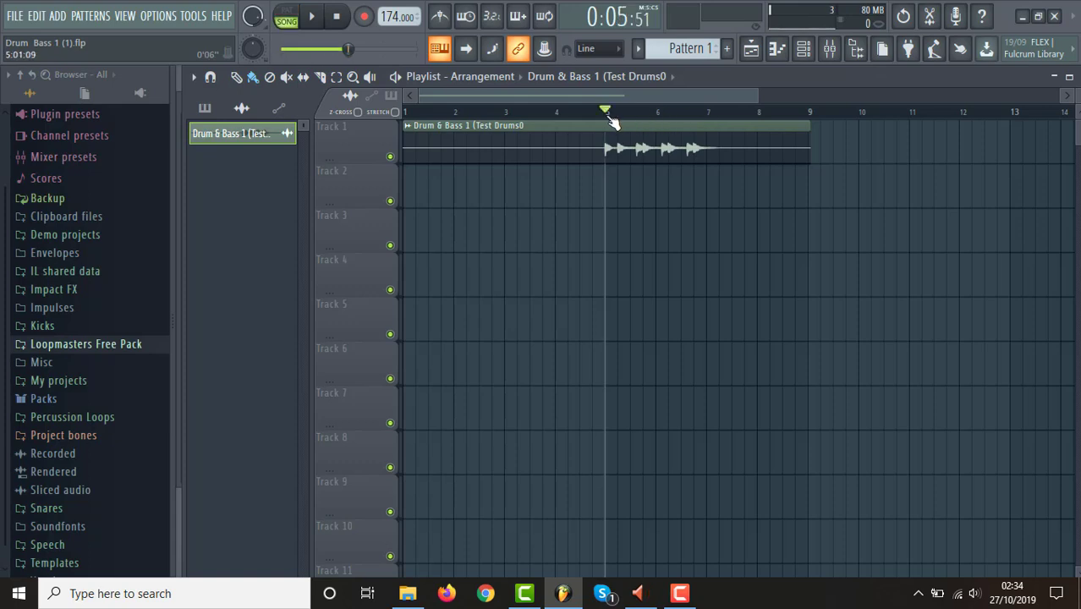
Audition the Track 1 drum loop from bar 5 and add a second copy on the same track with its hits starting at bar 7.
key(space)
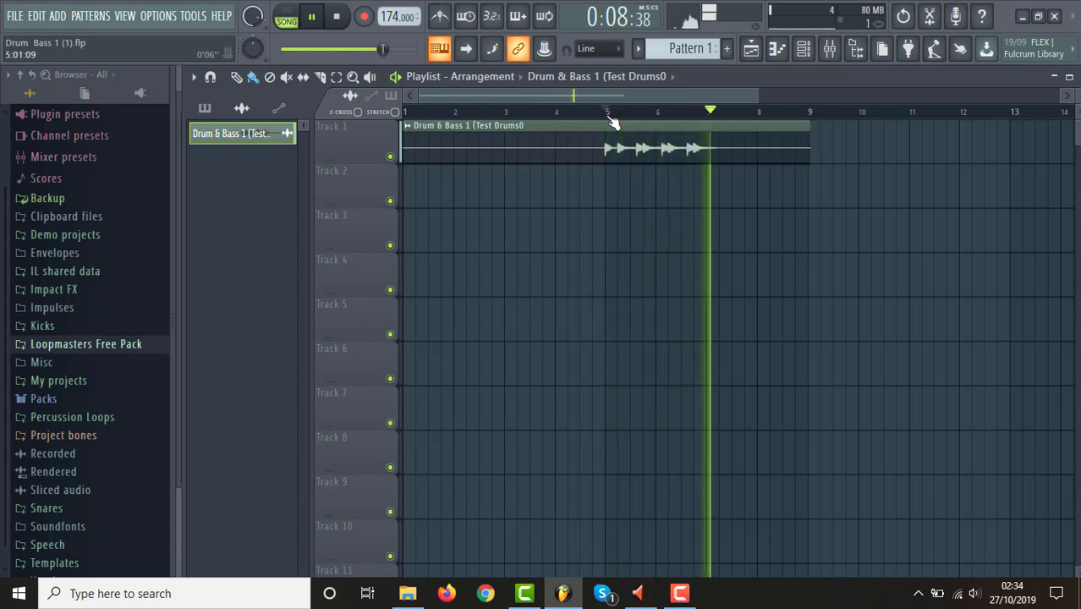
key(space)
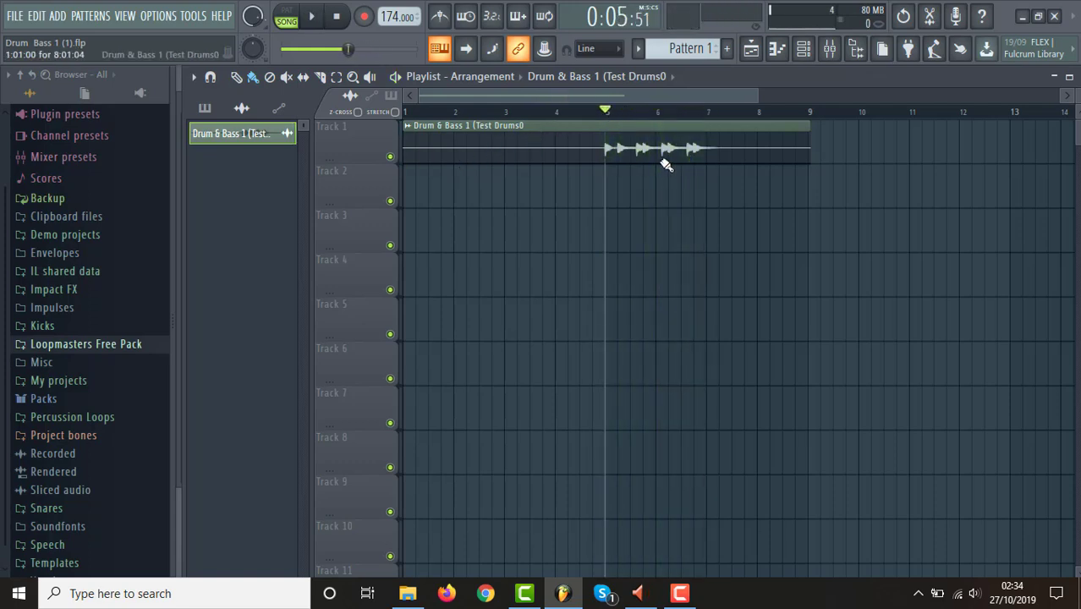
click(595, 214)
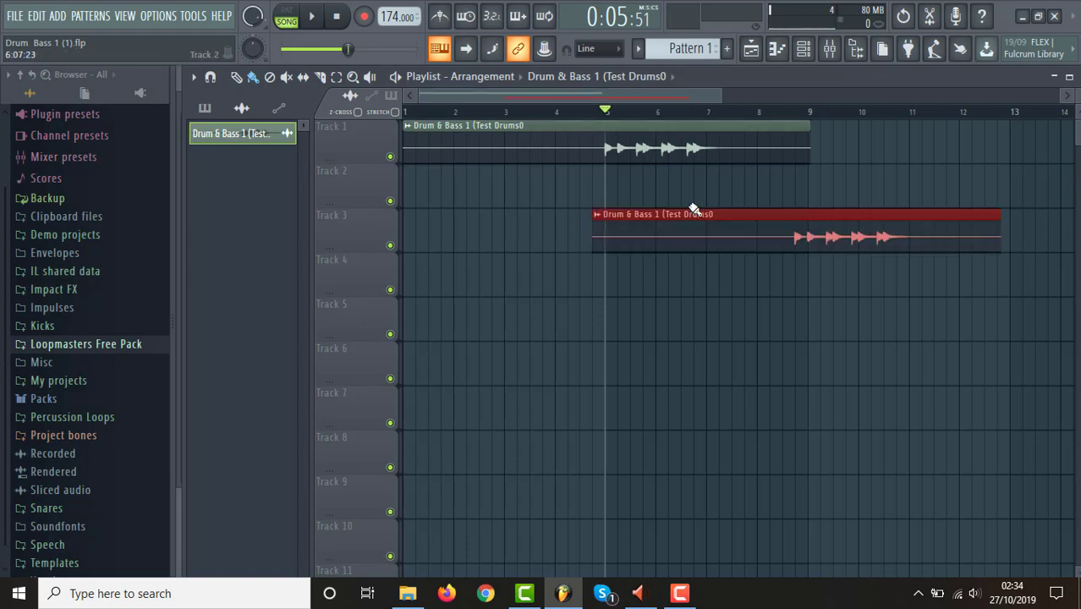
drag(717, 222, 624, 225)
drag(507, 244, 727, 136)
Play the two overlapping drum clips with bars 5 to 9 looped, then clear the time selection.
key(space)
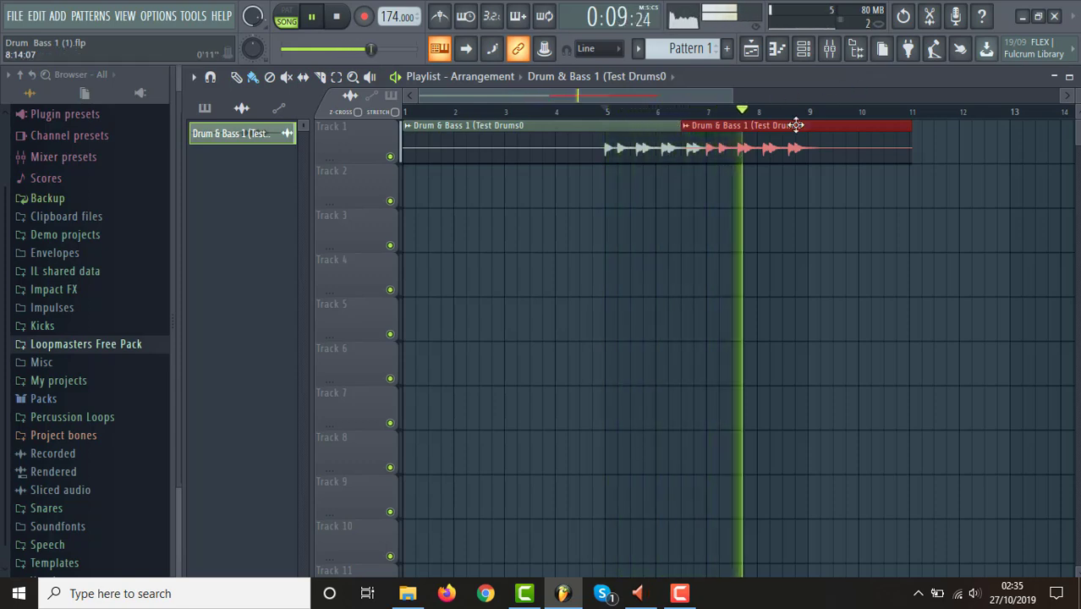
drag(733, 91, 765, 91)
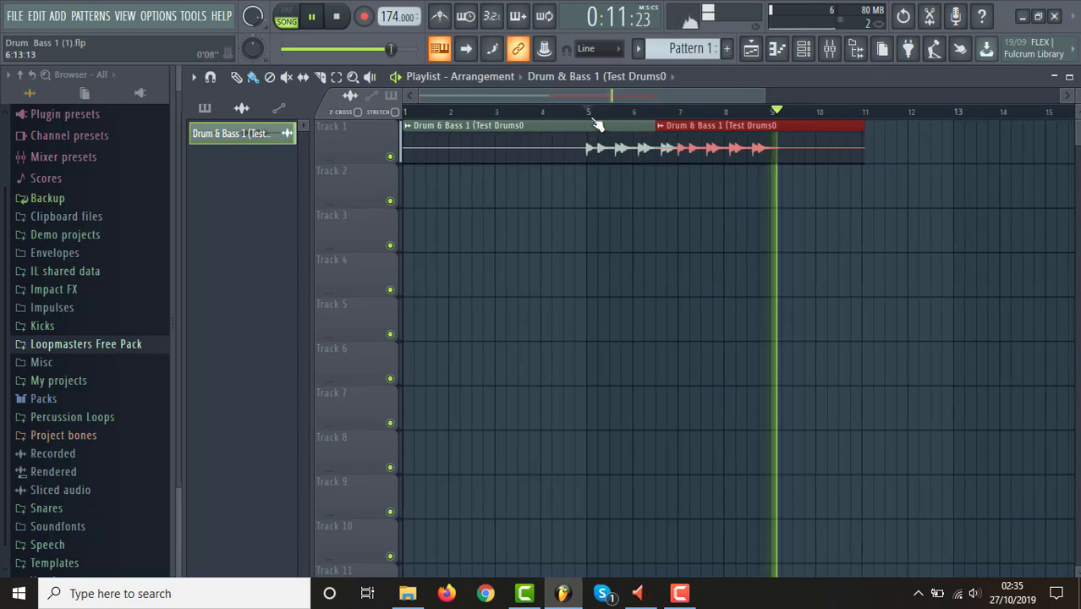
click(594, 121)
drag(595, 122, 772, 126)
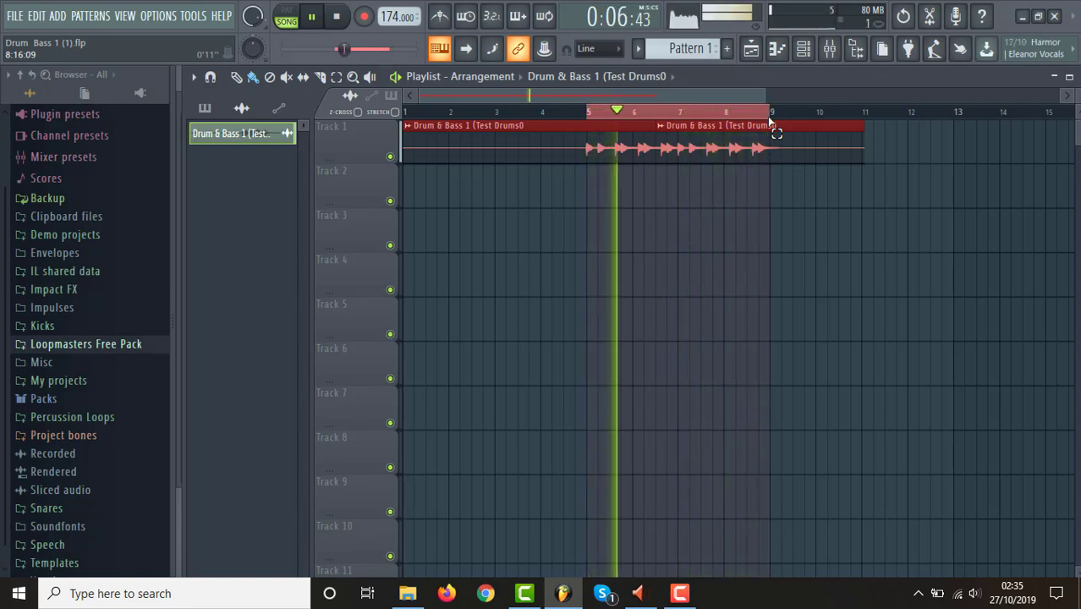
key(space)
click(576, 111)
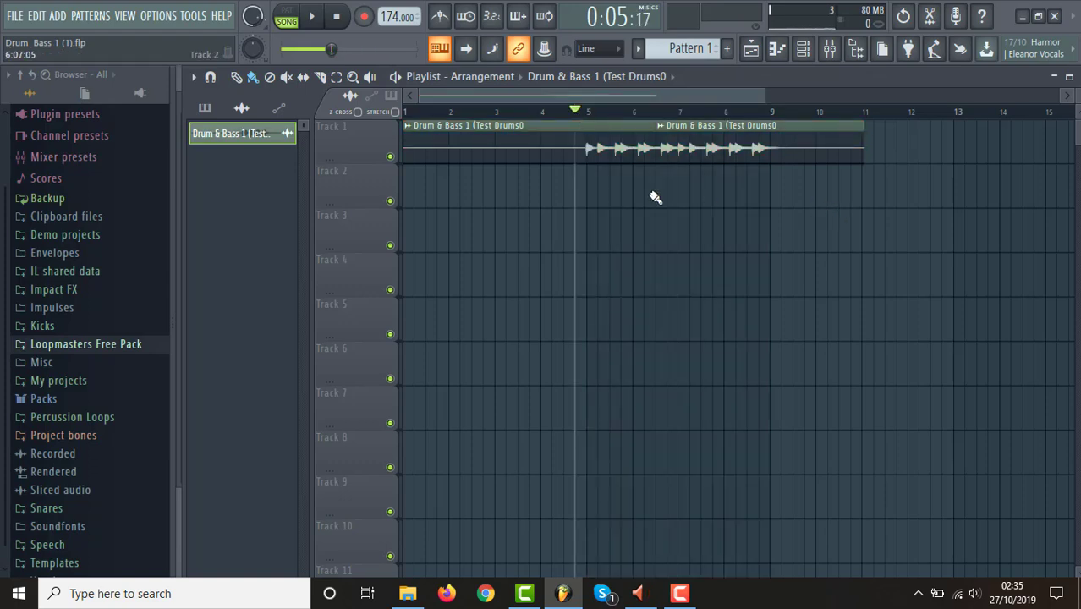
Move the first drum clip to Track 3, trim its empty lead-in up to bar 5 and play it from there.
drag(509, 150, 503, 253)
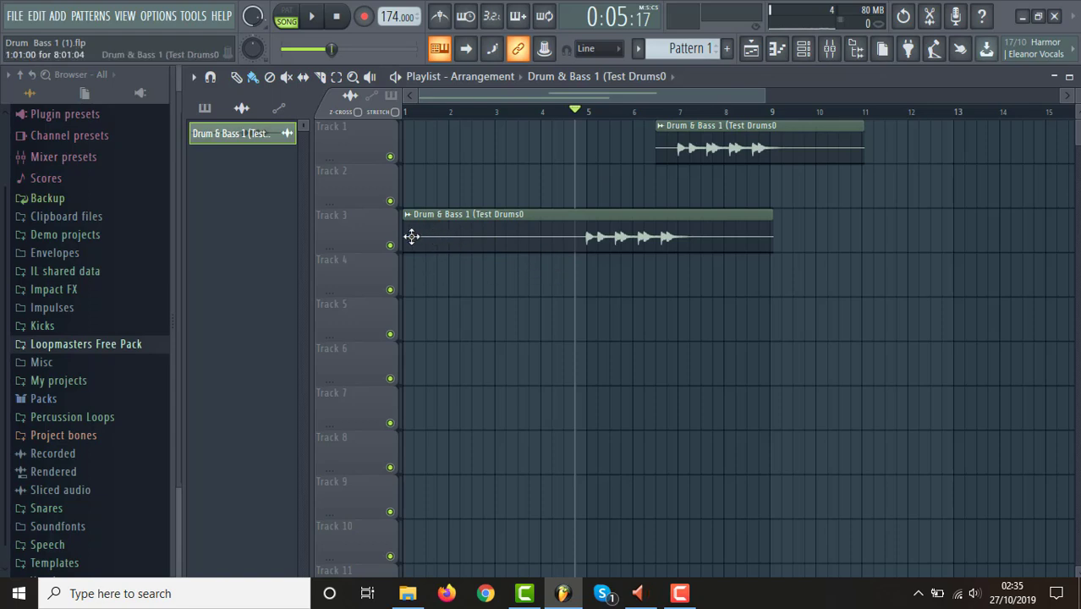
drag(405, 237, 591, 262)
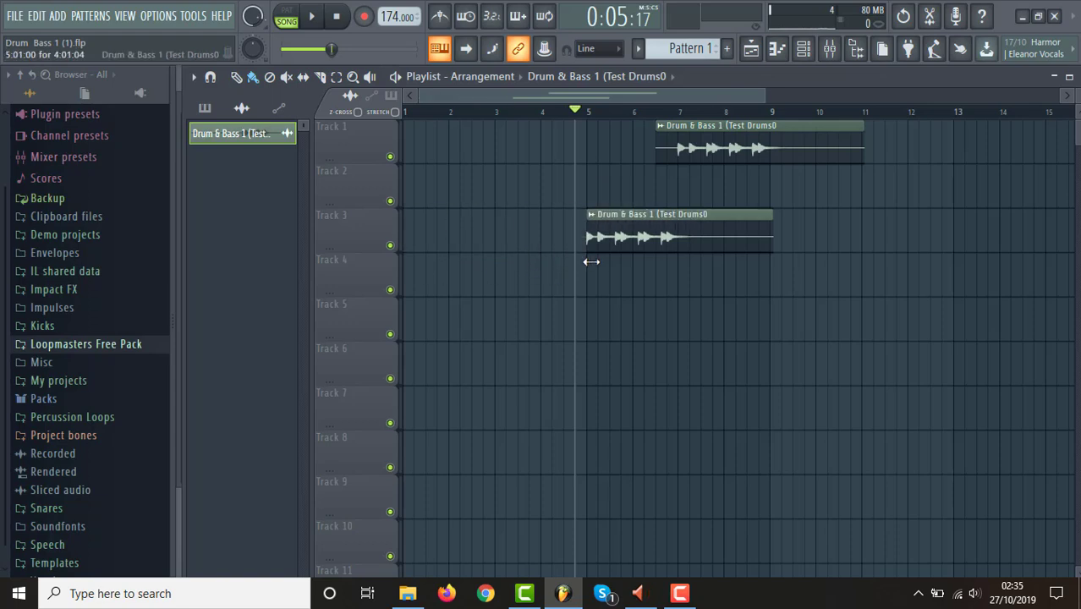
click(593, 119)
key(space)
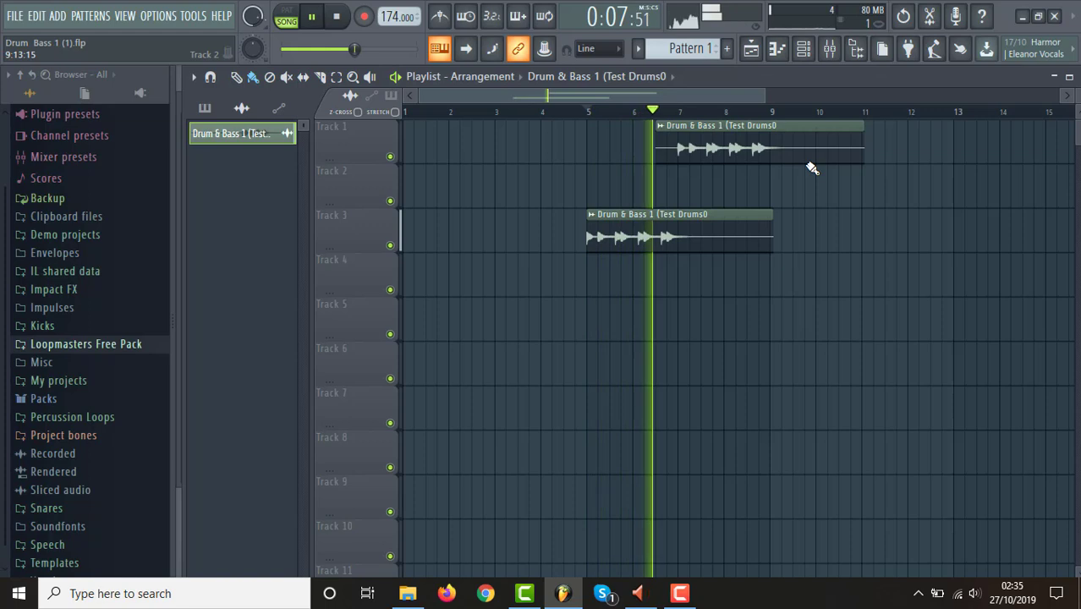
key(space)
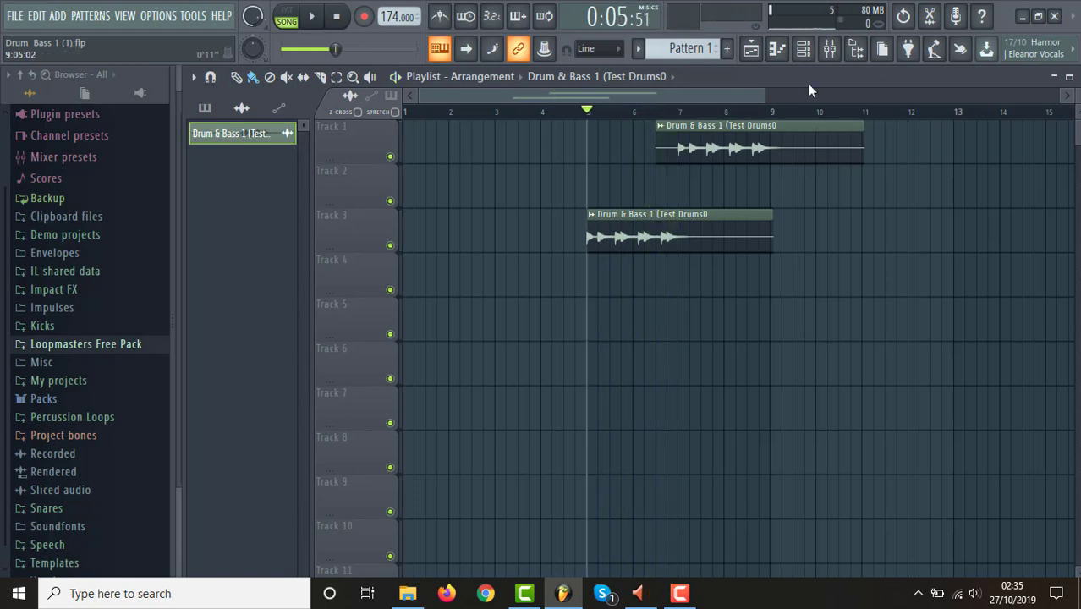
Trim the start of the Track 3 drum clip tightly to its first hit and move the clip back to Track 1.
drag(767, 95, 584, 101)
drag(476, 95, 508, 96)
drag(604, 95, 508, 97)
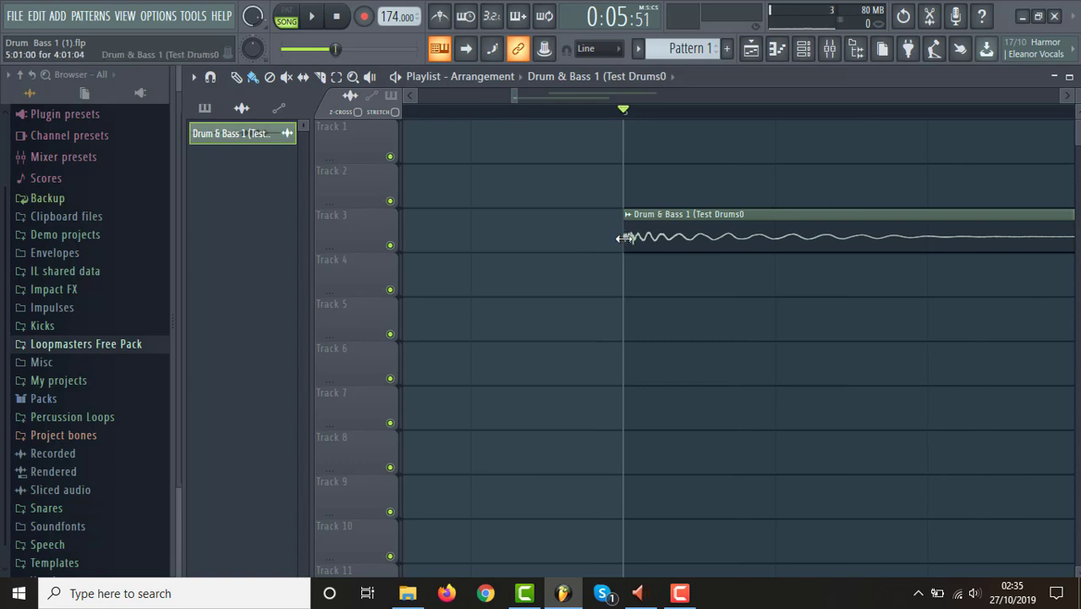
mouse_move(622, 245)
mouse_down()
mouse_move(609, 253)
mouse_move(622, 255)
mouse_move(557, 255)
mouse_move(600, 256)
mouse_move(580, 267)
mouse_move(525, 270)
mouse_move(620, 277)
mouse_move(631, 254)
mouse_up()
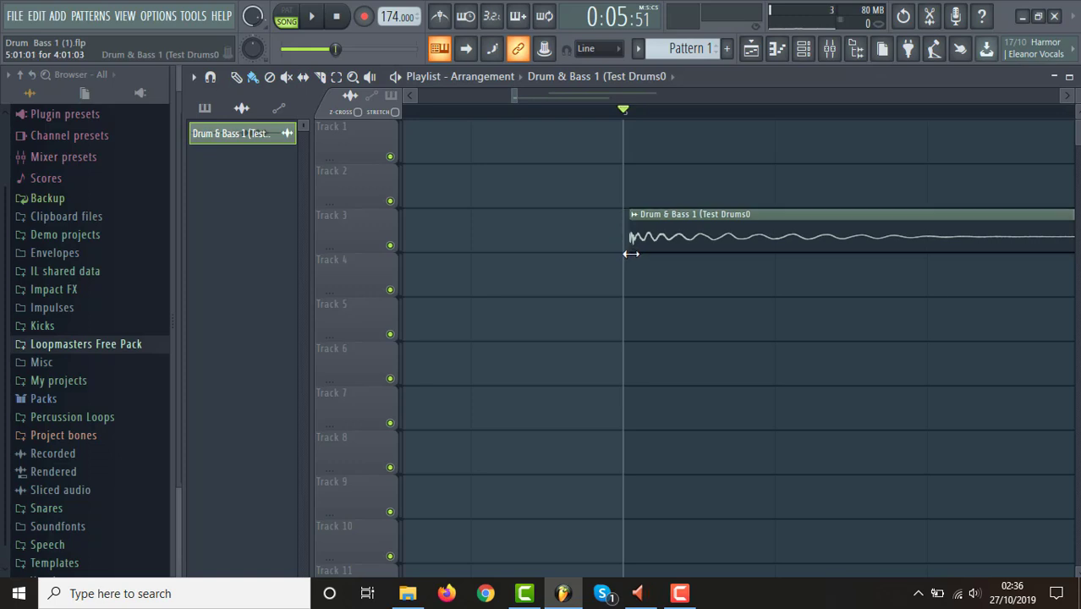
drag(652, 210, 651, 140)
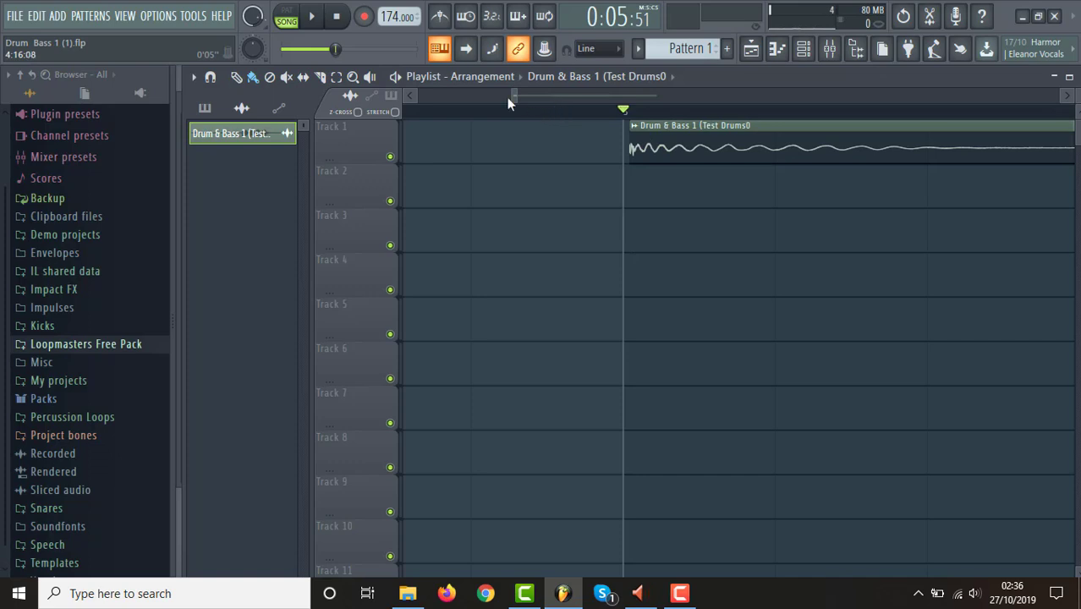
drag(508, 96, 691, 104)
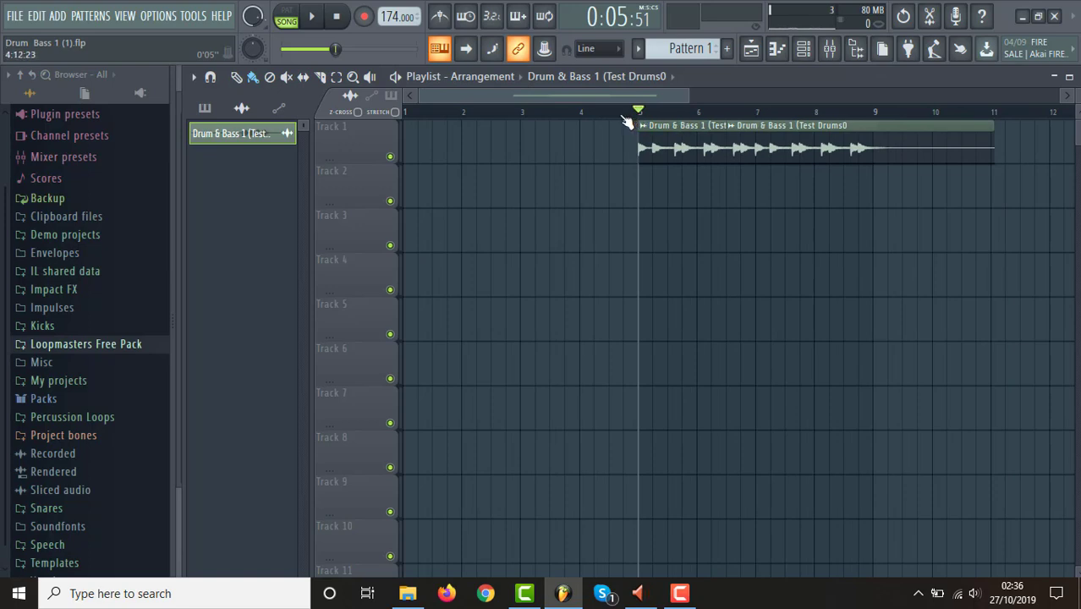
Play the drum clips briefly and extend the first clip's start back to exactly bar 5.
key(space)
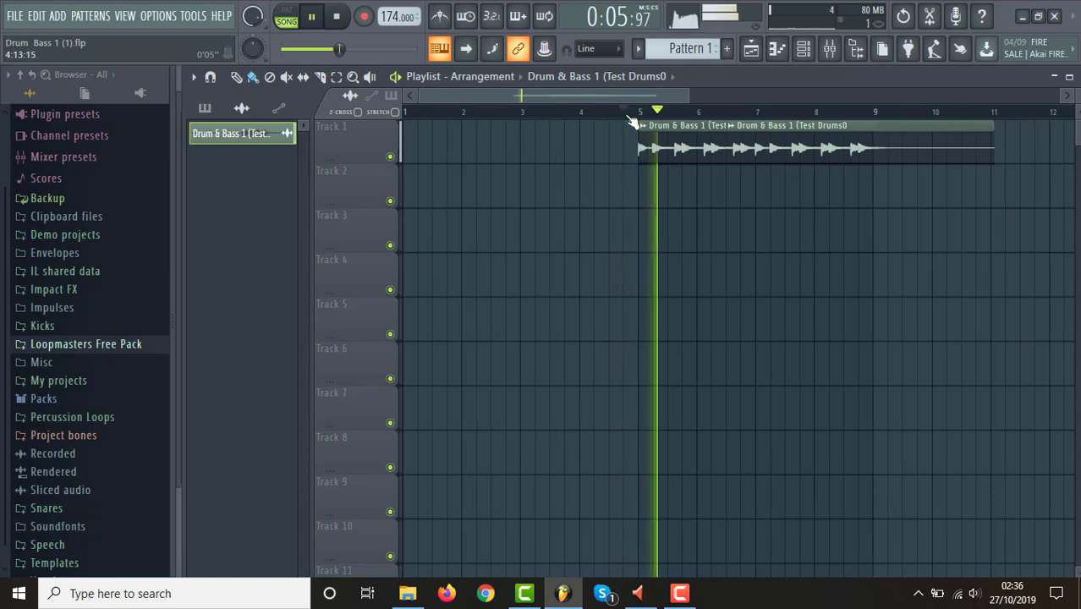
key(space)
drag(418, 101, 509, 101)
drag(684, 98, 511, 96)
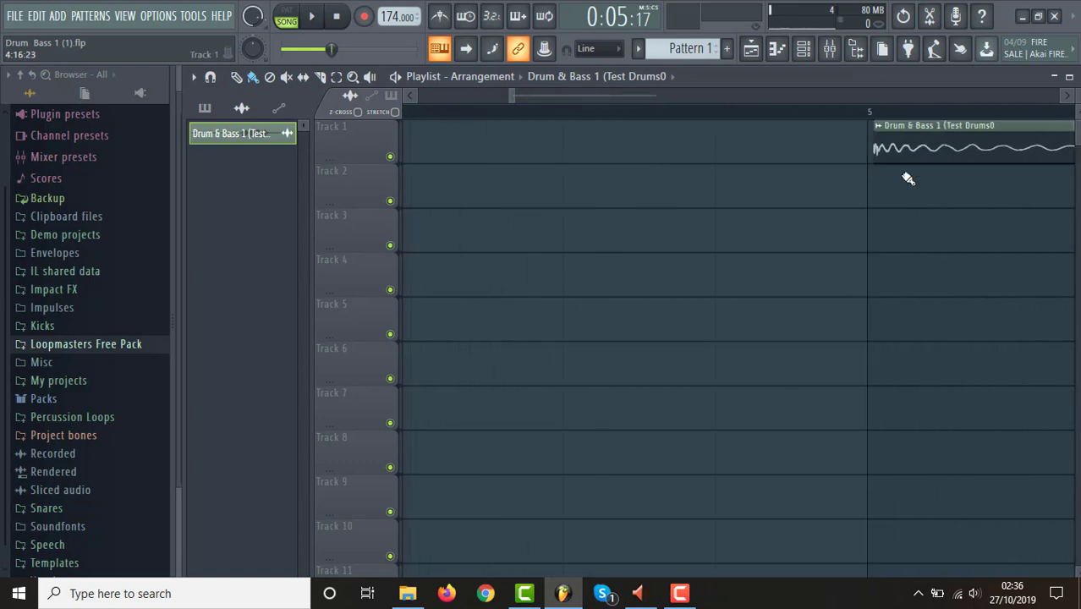
drag(875, 159, 867, 159)
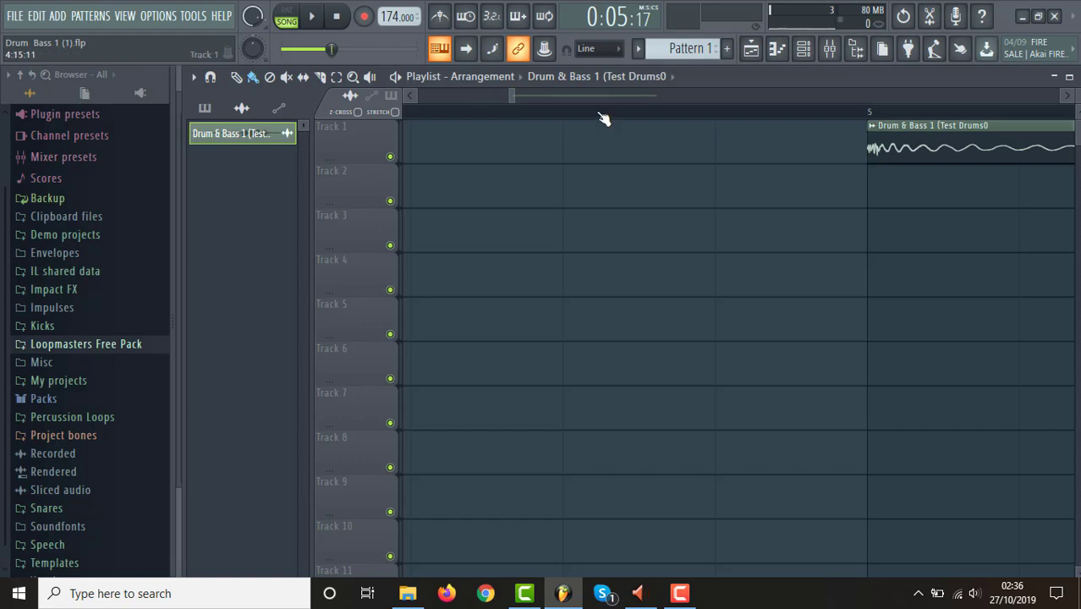
drag(513, 97, 780, 103)
Trim the second drum clip's start and the first clip's end so both meet at bar 7 on Track 1.
drag(631, 150, 628, 217)
drag(501, 201, 564, 134)
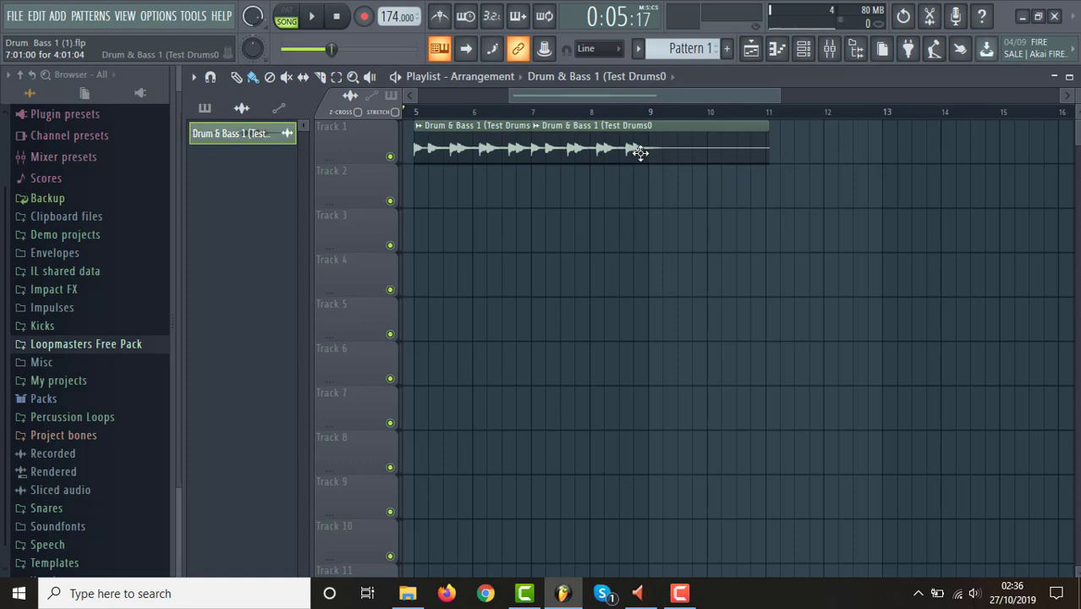
drag(641, 149, 647, 207)
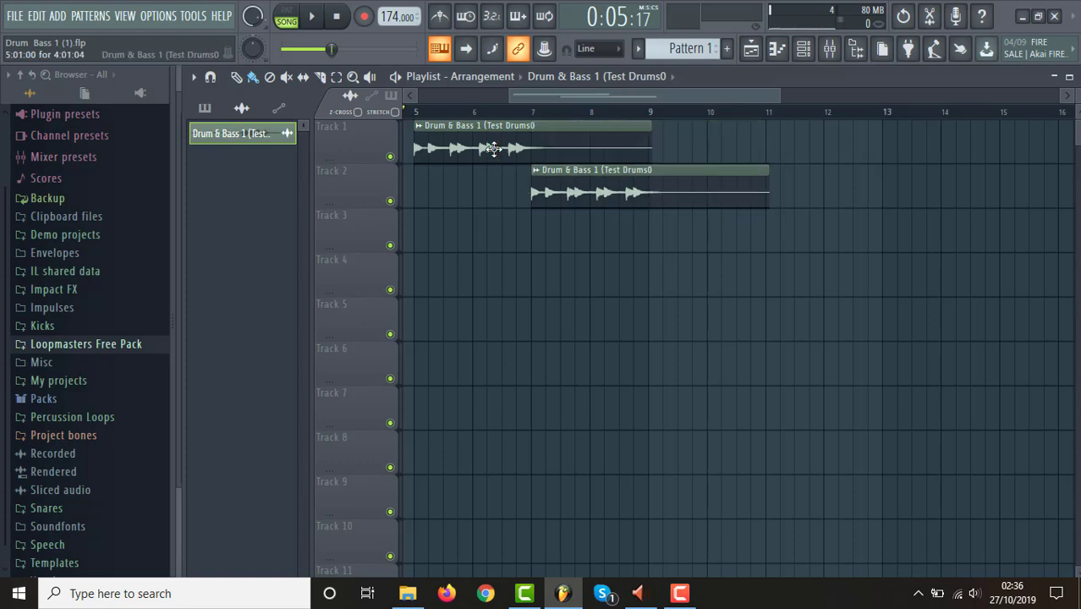
drag(777, 94, 626, 94)
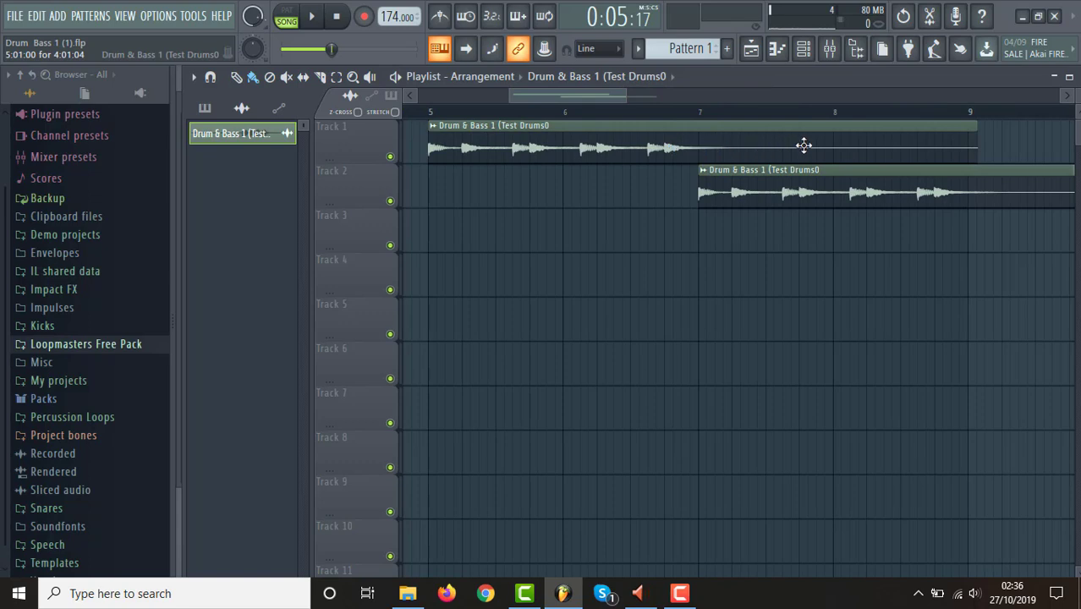
drag(972, 130, 697, 168)
drag(767, 173, 763, 127)
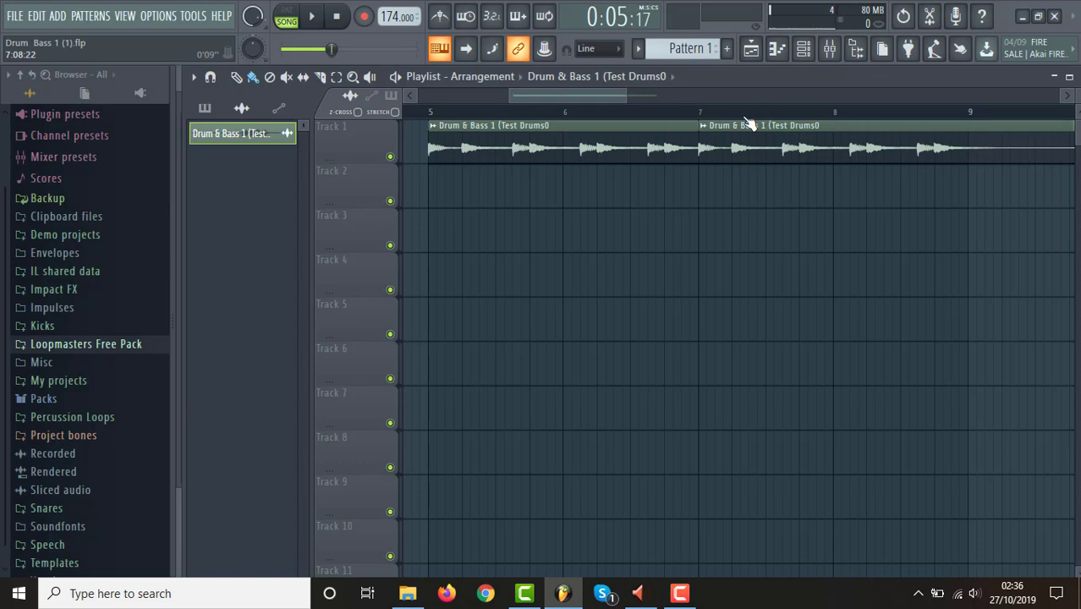
Play across the join of the drum clips at bar 7, then listen again from bar 5.
click(665, 114)
key(space)
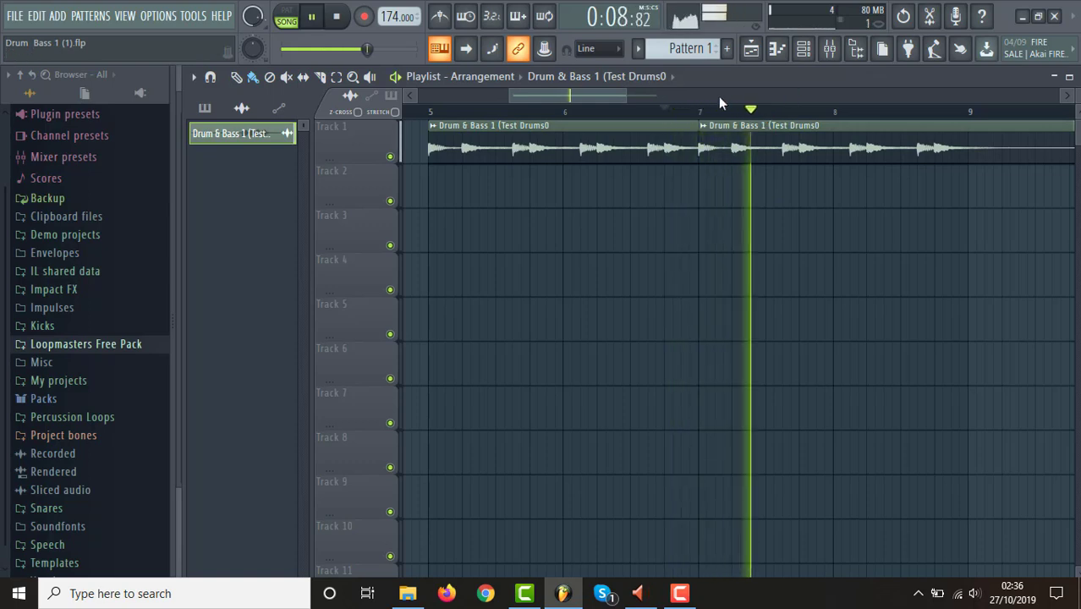
click(434, 114)
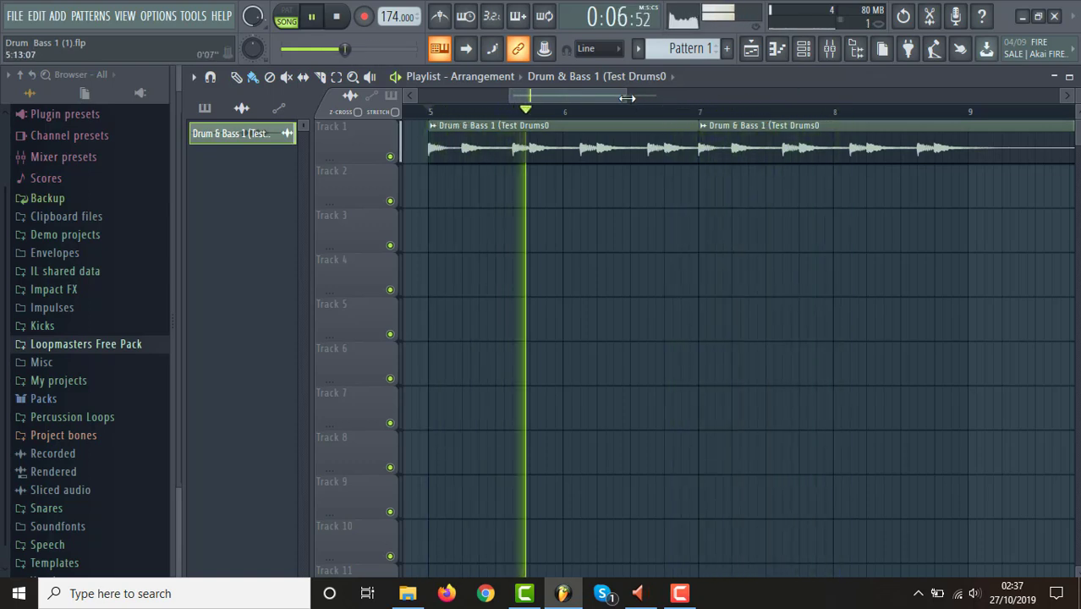
drag(626, 97, 756, 99)
key(space)
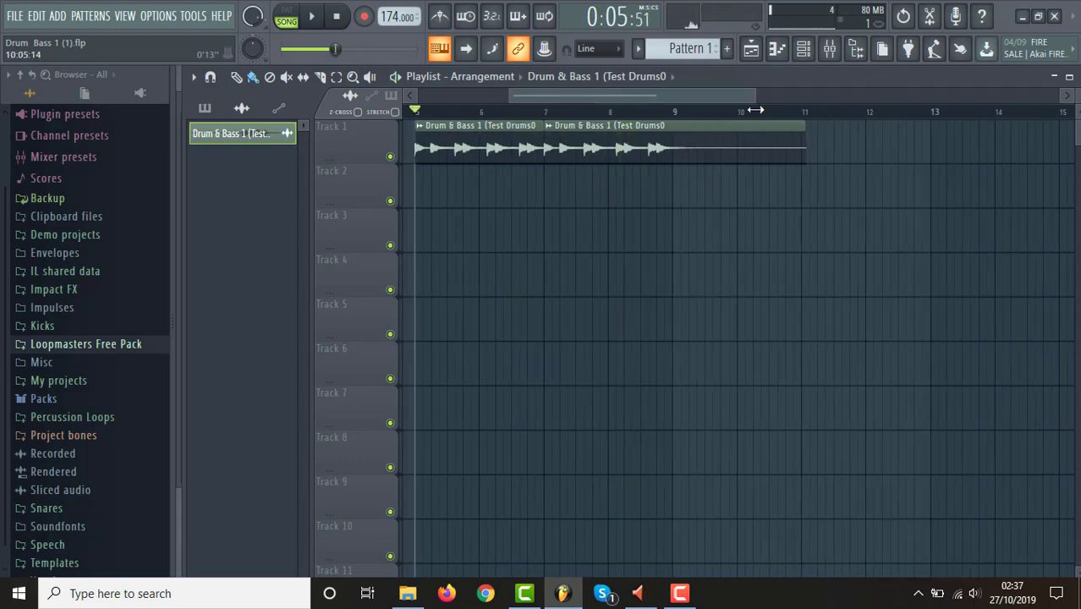
Extend the first drum clip's end to bar 9 beneath the second clip on Track 1 and play the result.
drag(662, 149, 669, 197)
drag(542, 146, 673, 144)
drag(637, 193, 631, 137)
click(532, 119)
click(508, 119)
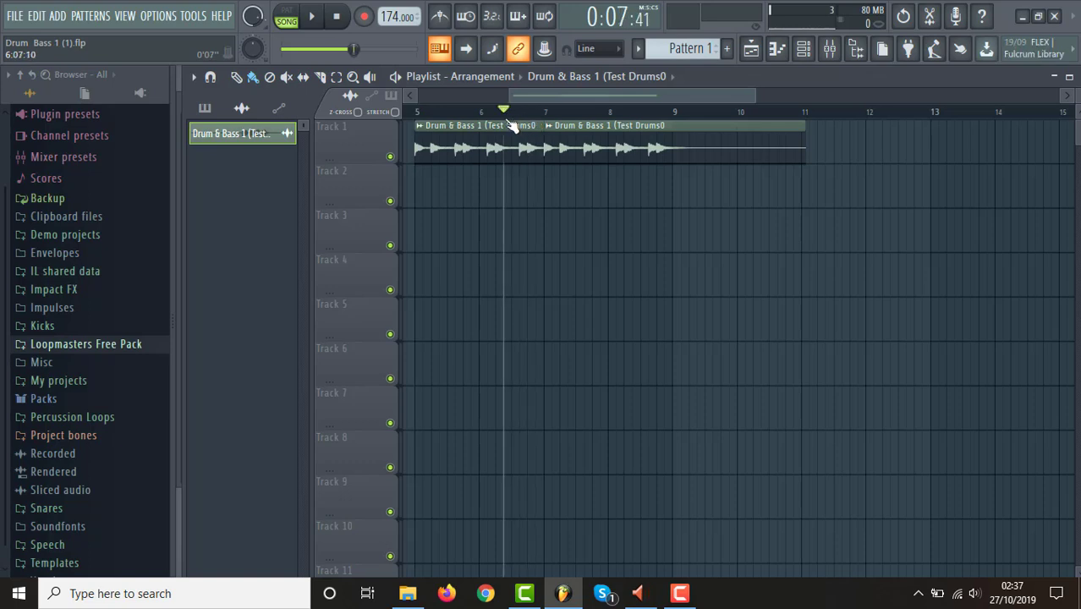
click(424, 118)
key(space)
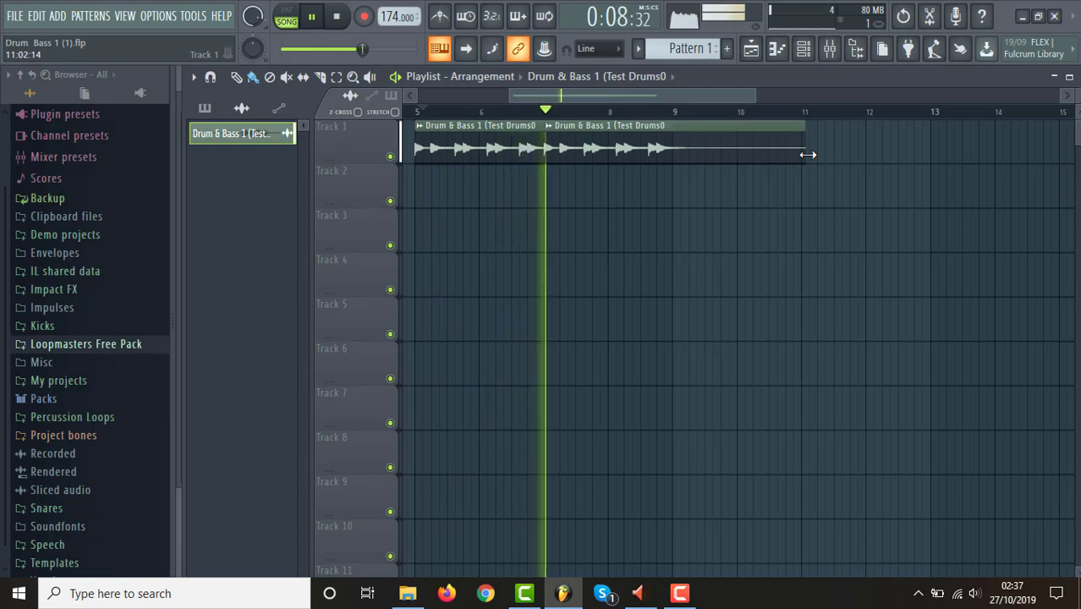
key(space)
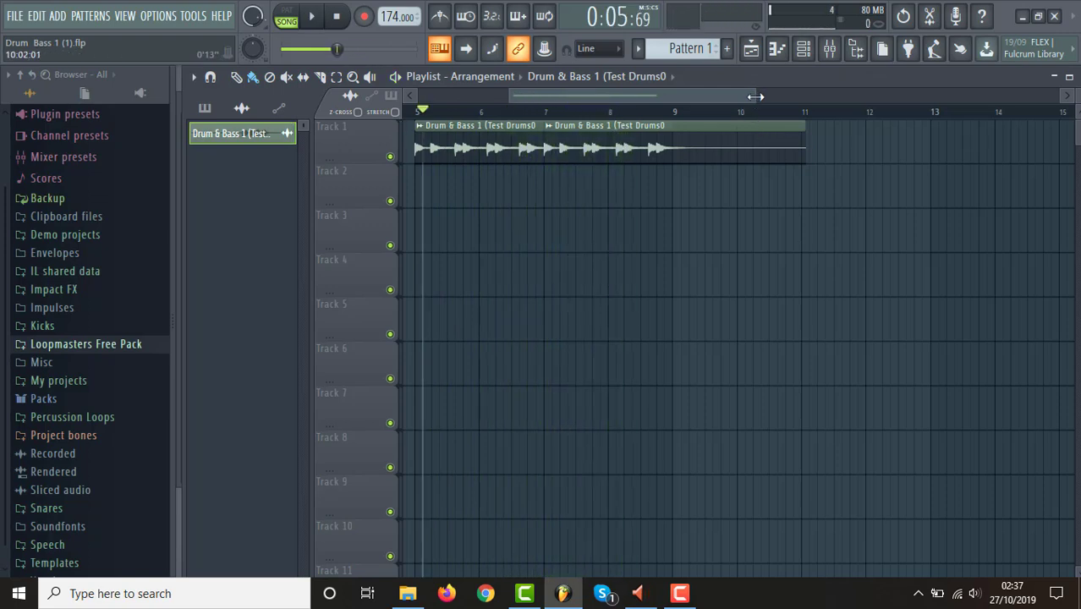
Reset the song position to bar 5 and play back both drum clips.
drag(754, 95, 803, 101)
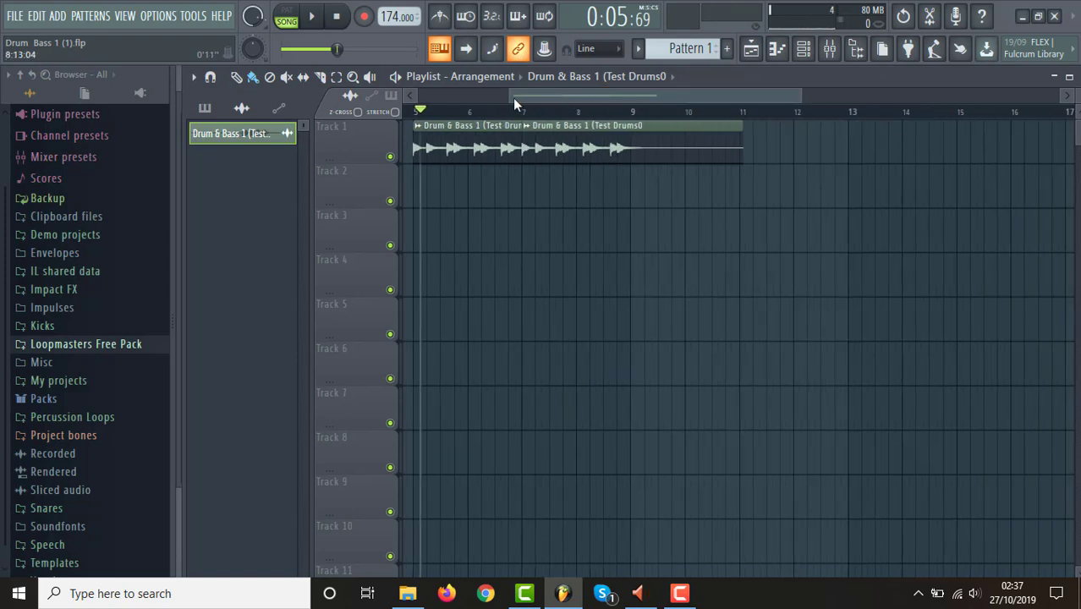
drag(510, 96, 383, 112)
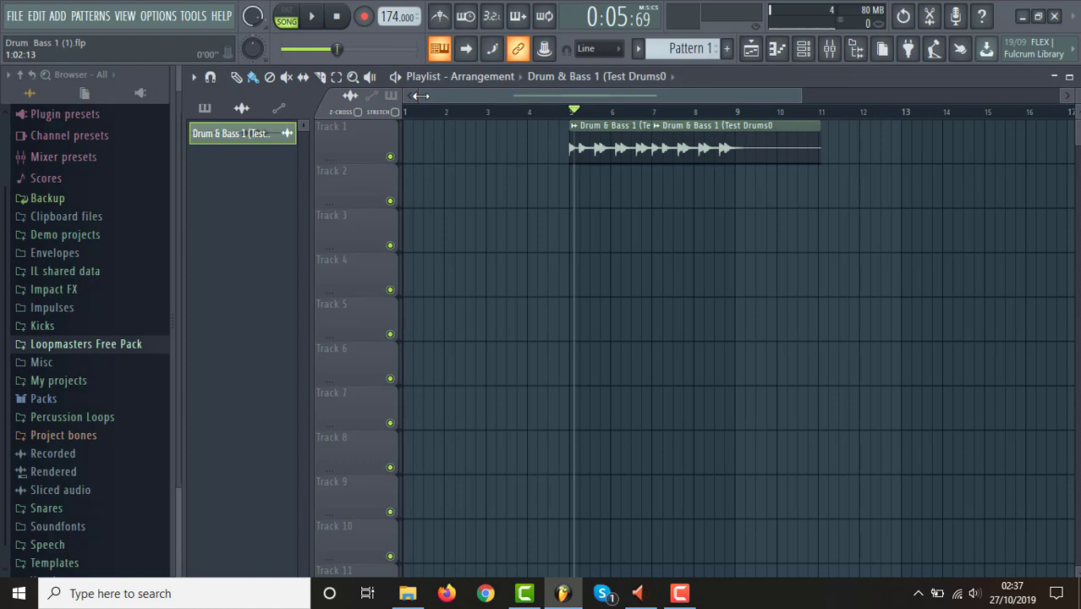
drag(421, 96, 445, 99)
drag(483, 103, 509, 103)
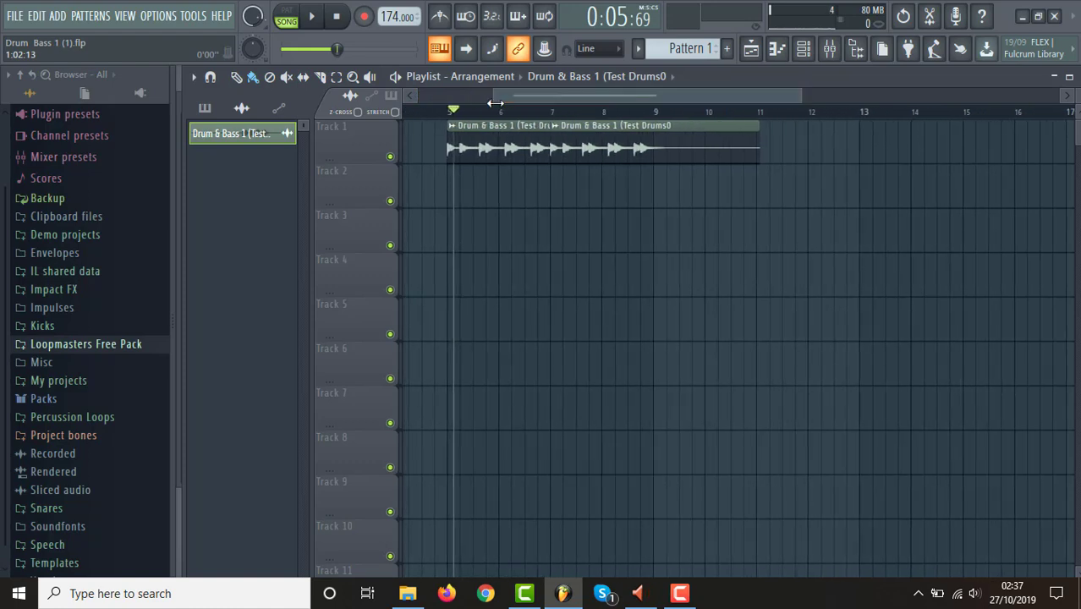
drag(800, 95, 683, 94)
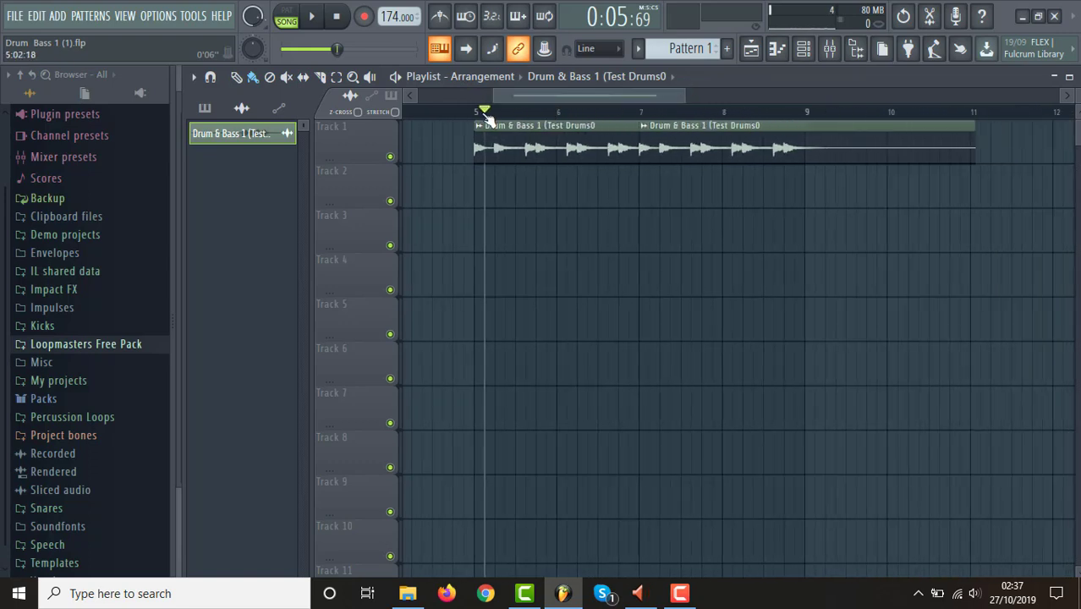
drag(483, 110, 475, 110)
key(space)
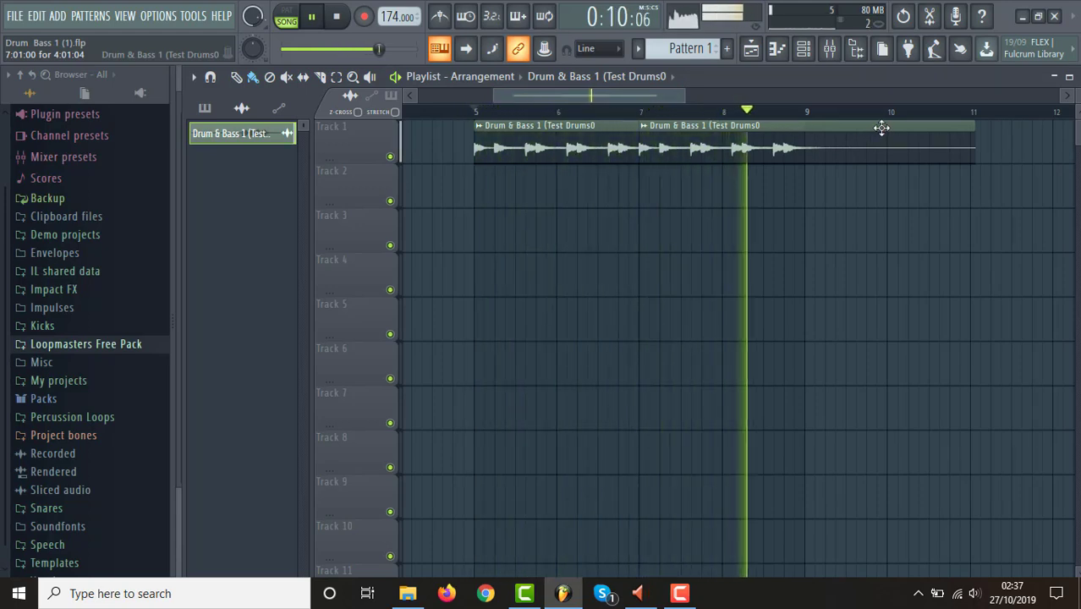
key(space)
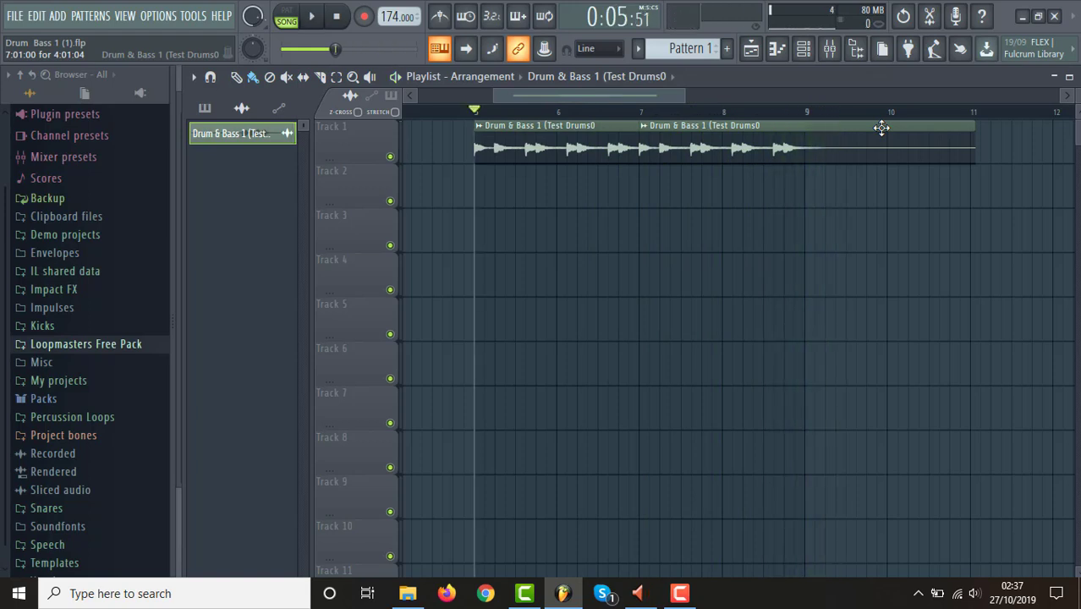
drag(686, 100, 777, 106)
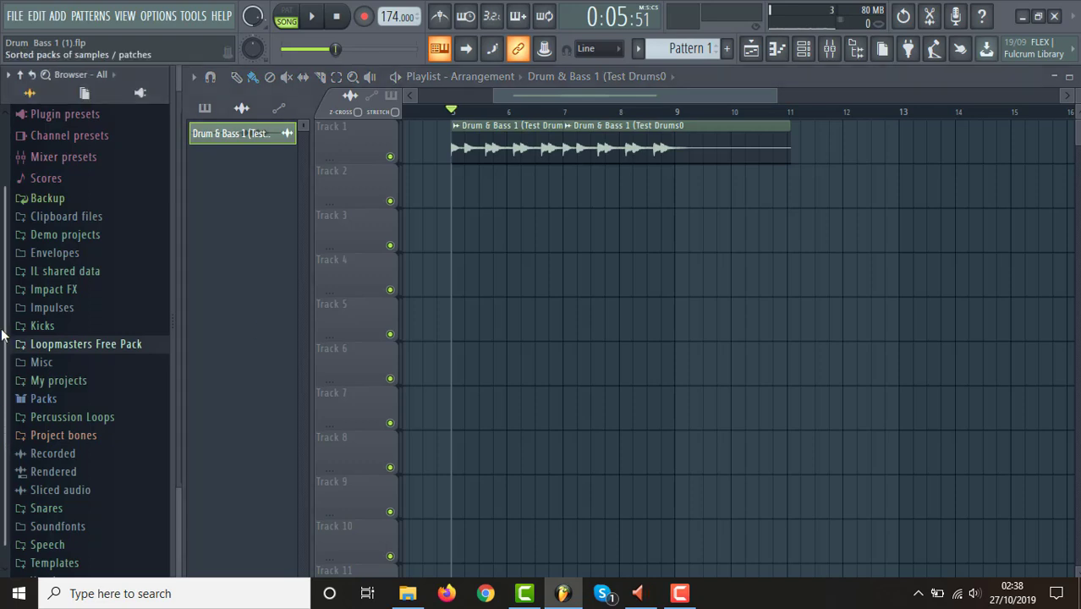
Expand the Kicks sample folder in the browser and replay the drum clips' opening from bar 5 several times.
scroll(4, 346, down, 2)
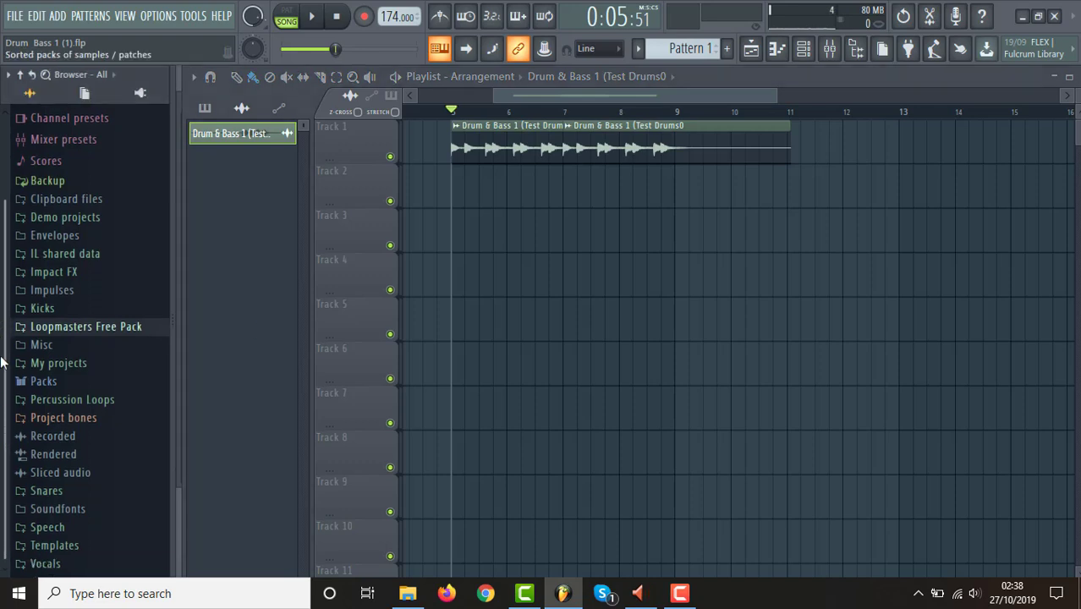
click(111, 315)
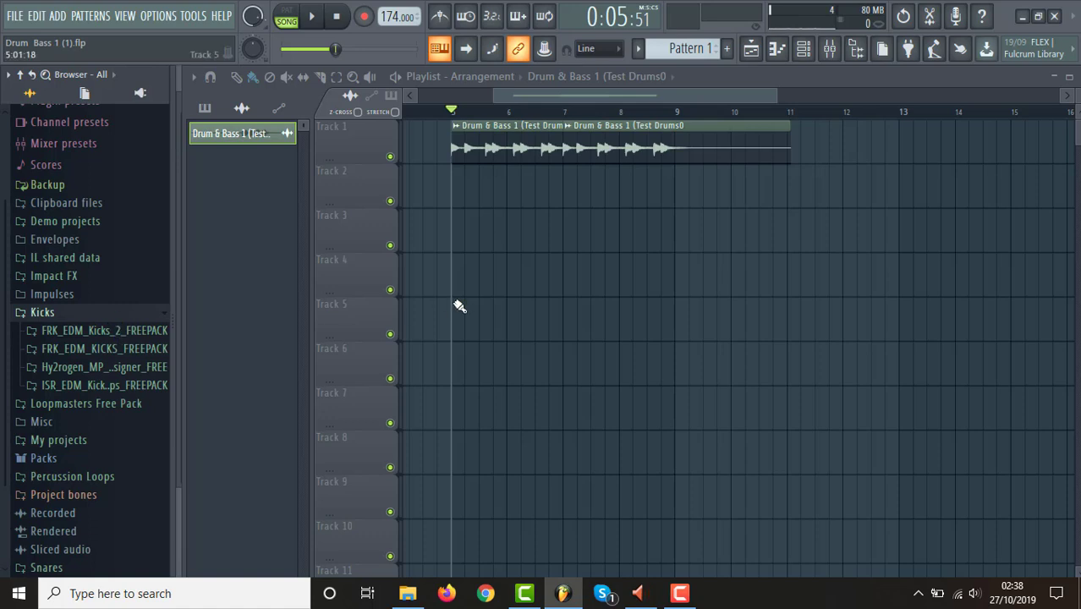
key(space)
key(space)
key(space)
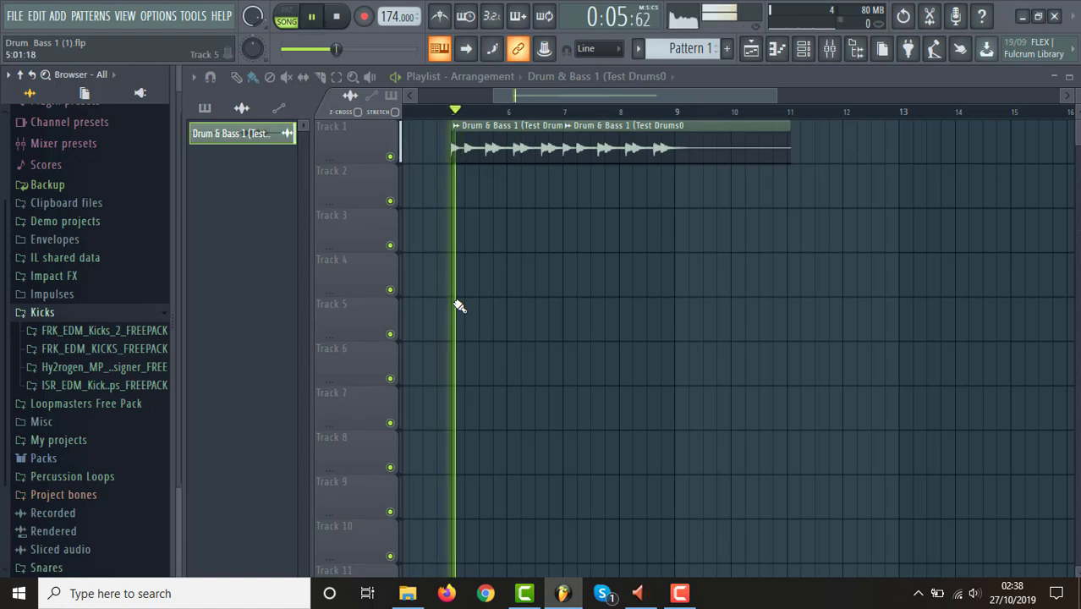
key(space)
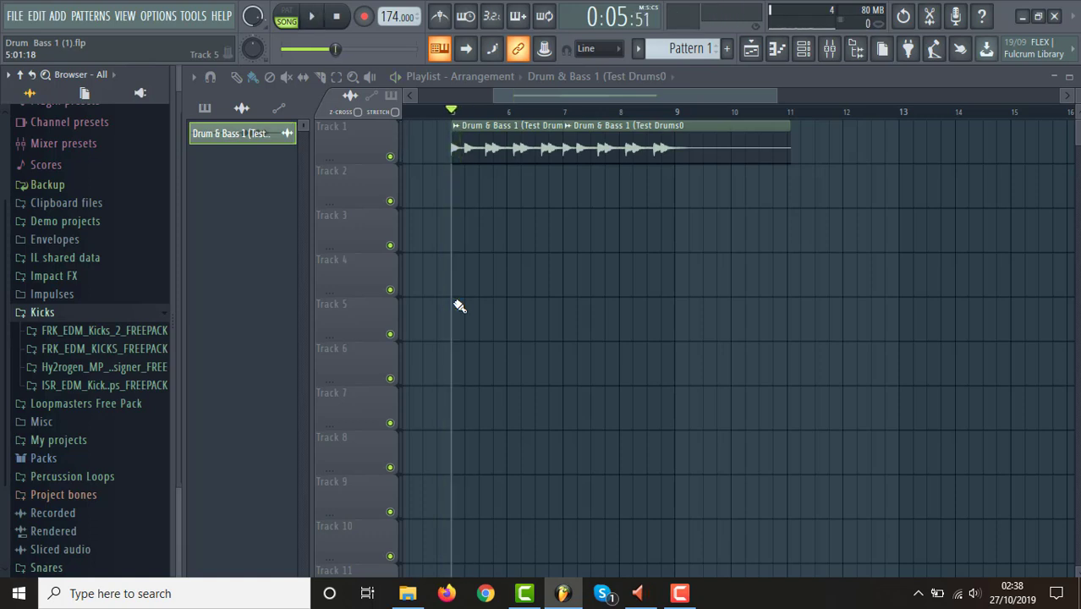
key(space)
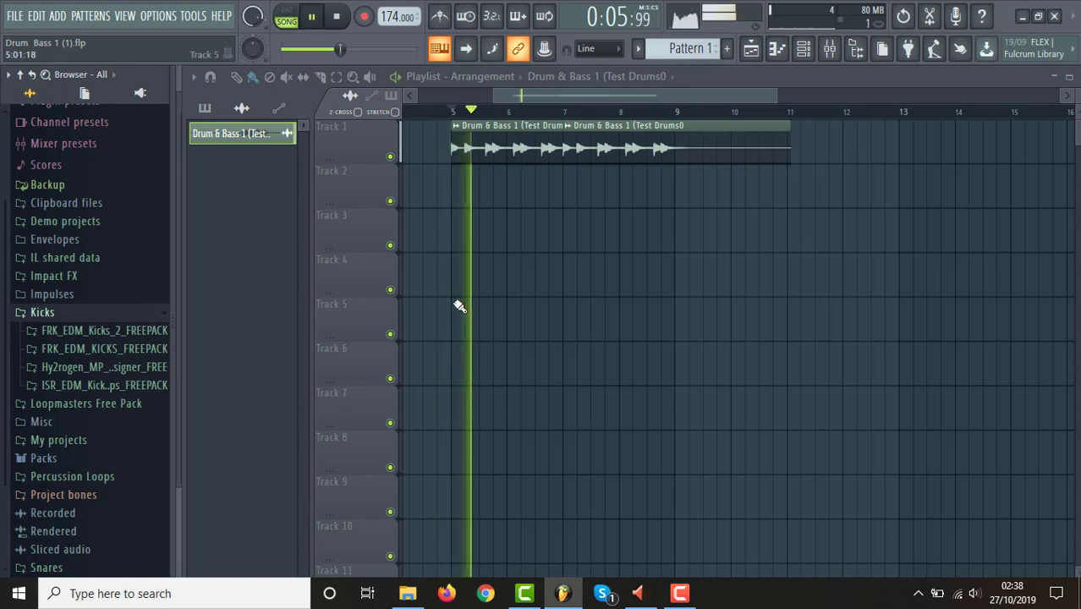
key(space)
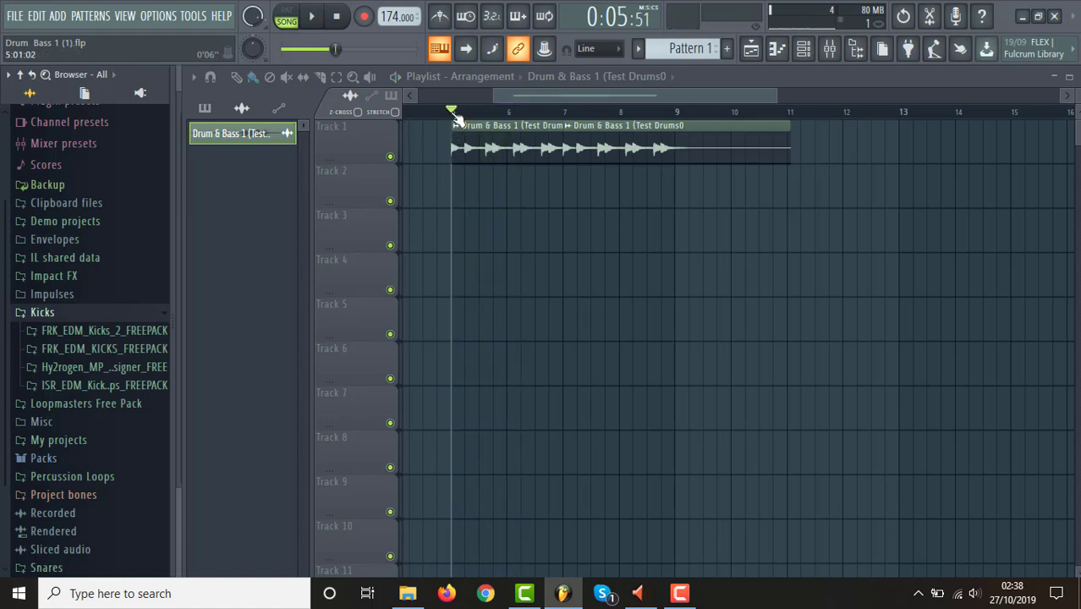
Select the first beat of bar 5 on the timeline, play that range, and clear the selection.
drag(457, 113, 464, 115)
key(space)
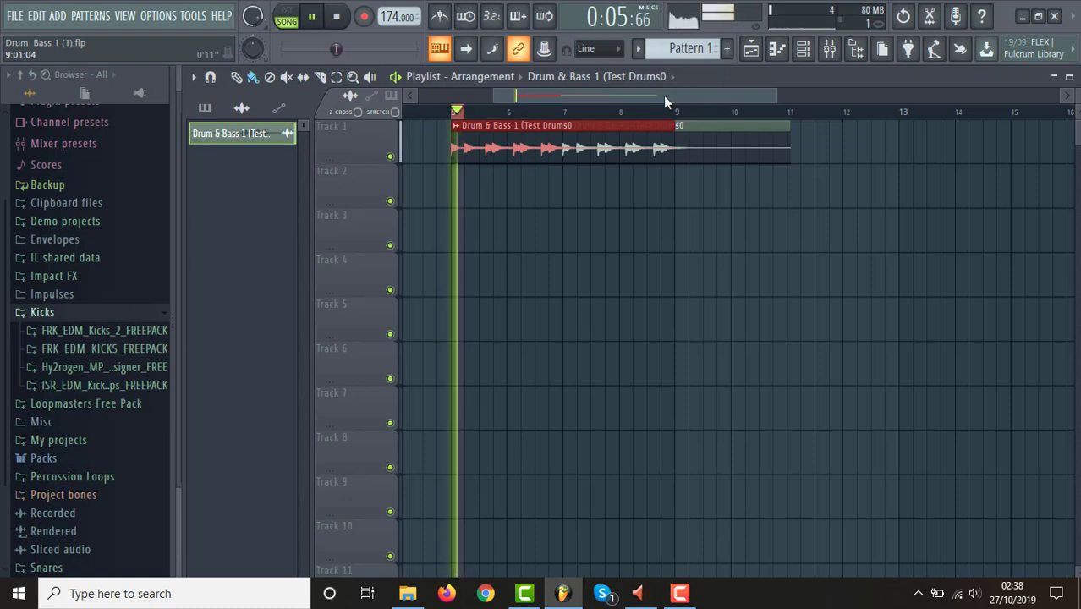
key(space)
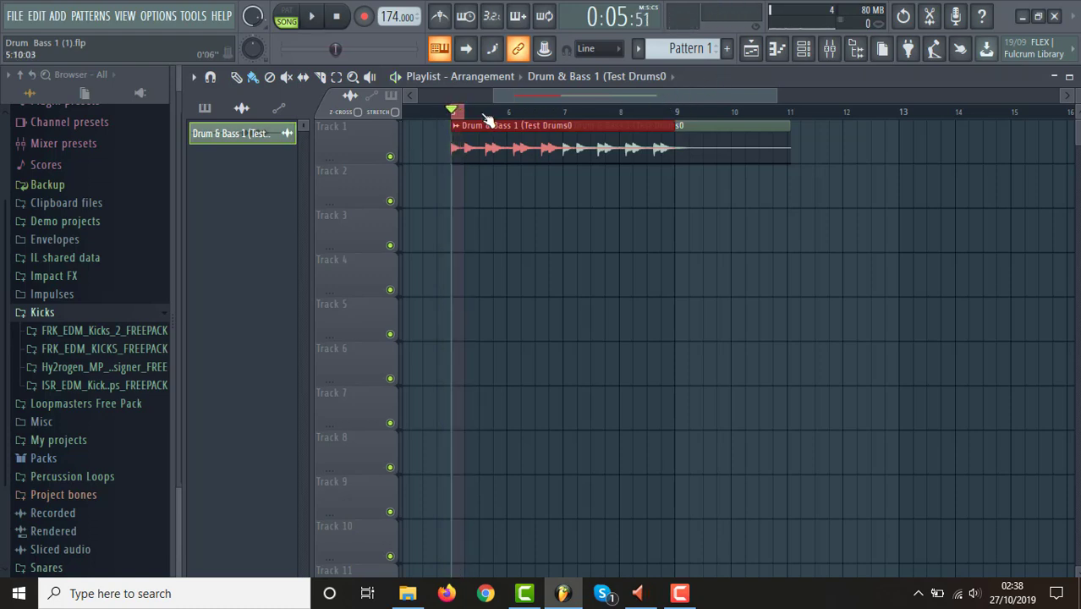
click(456, 123)
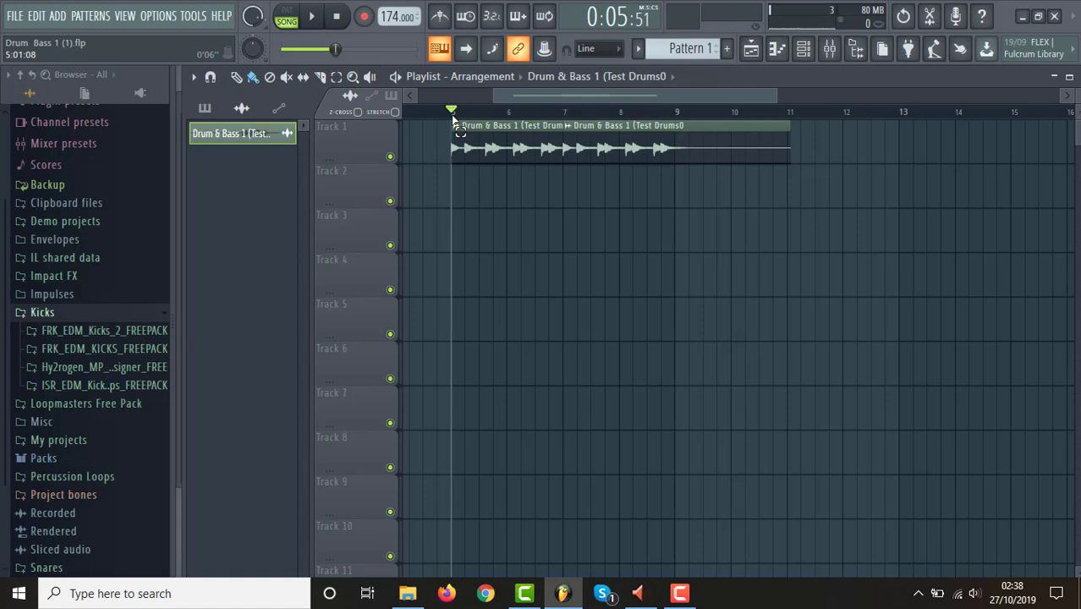
Collapse the Kicks folder, look through the first Snares subfolder, and expand the second Designer snares demo folder.
click(148, 318)
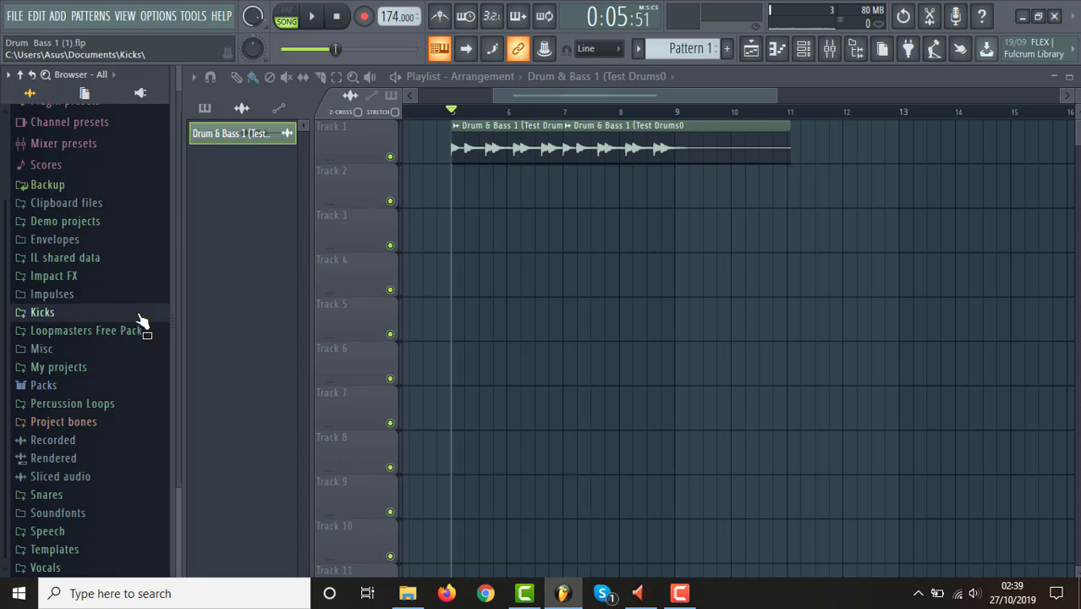
drag(1, 301, 1, 380)
click(48, 495)
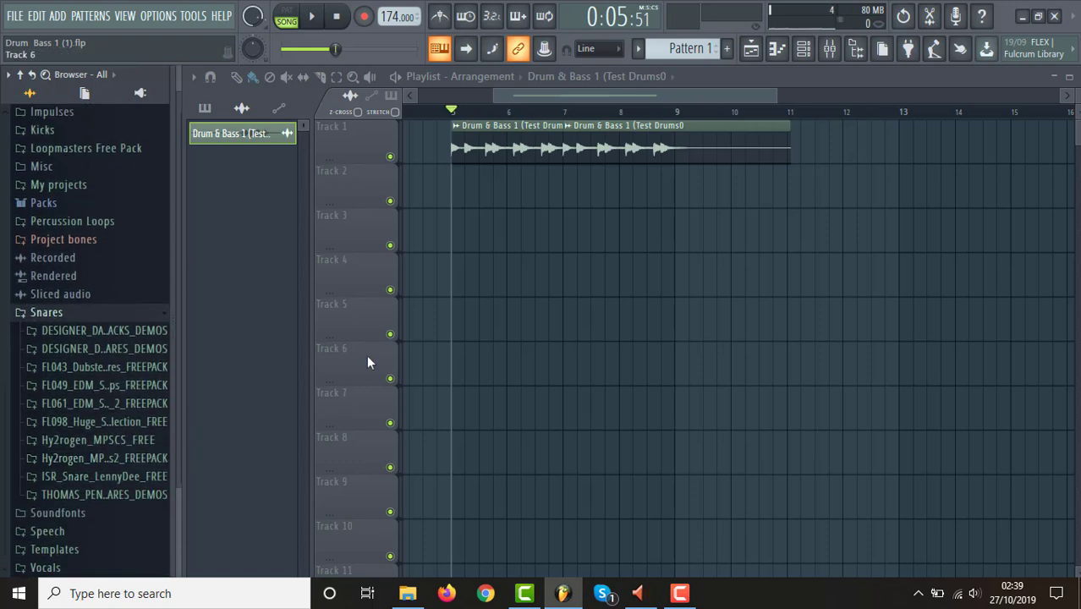
click(100, 332)
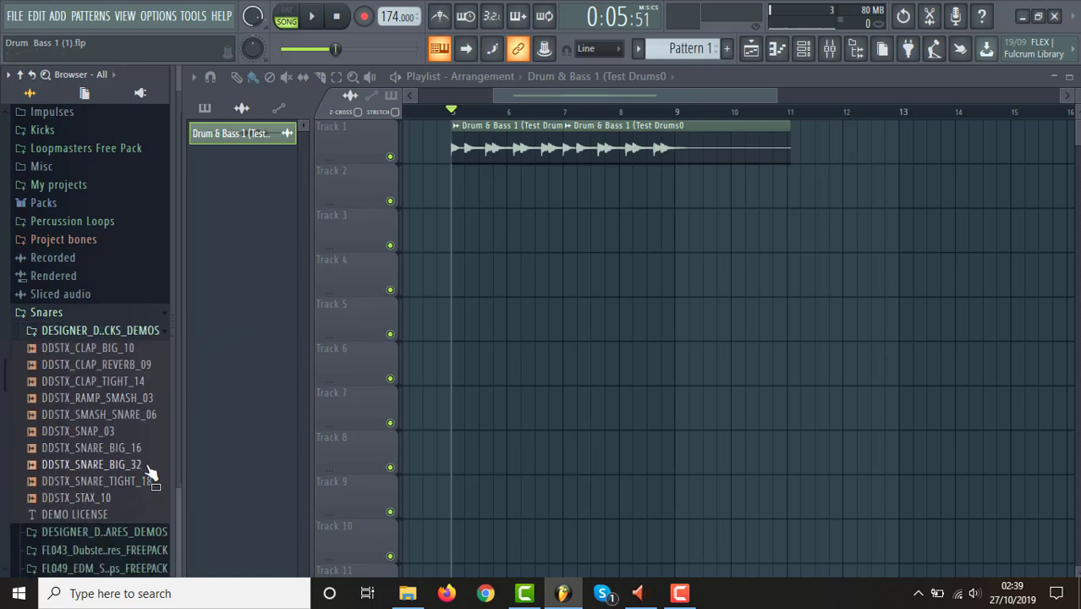
click(101, 332)
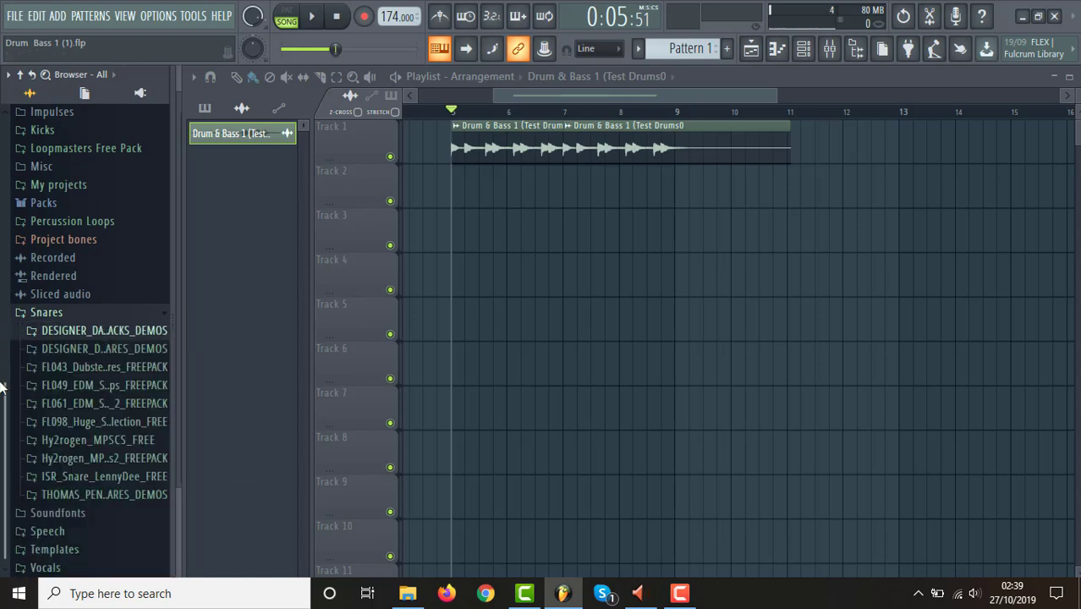
click(134, 350)
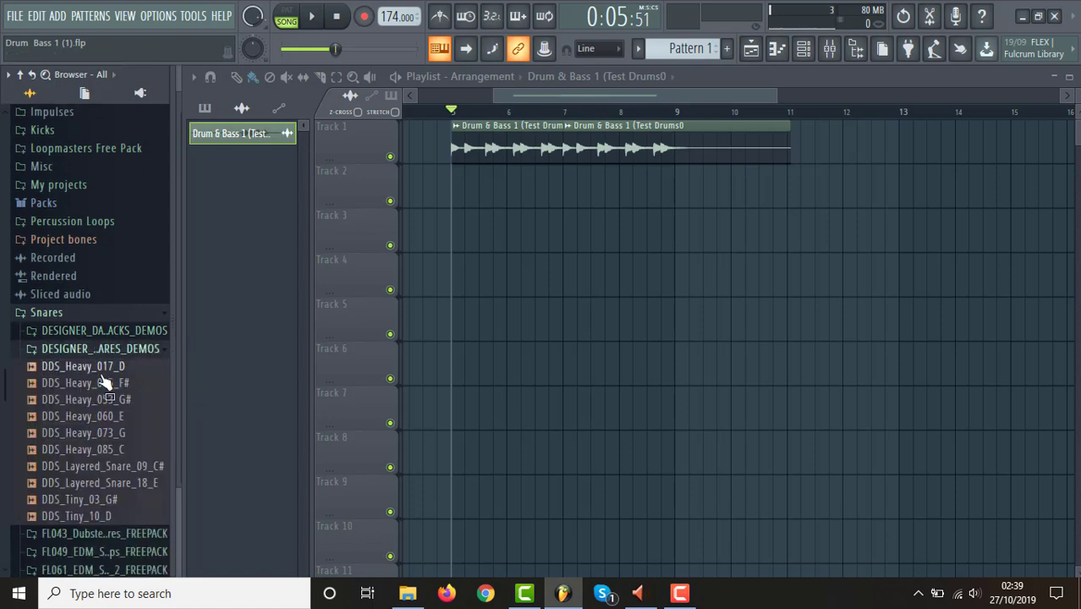
Audition the snare samples in the second Designer demo folder from the DDS_Heavy sounds down to the DDS_Tiny ones and back.
key(Down)
key(Down)
key(Down)
key(Down)
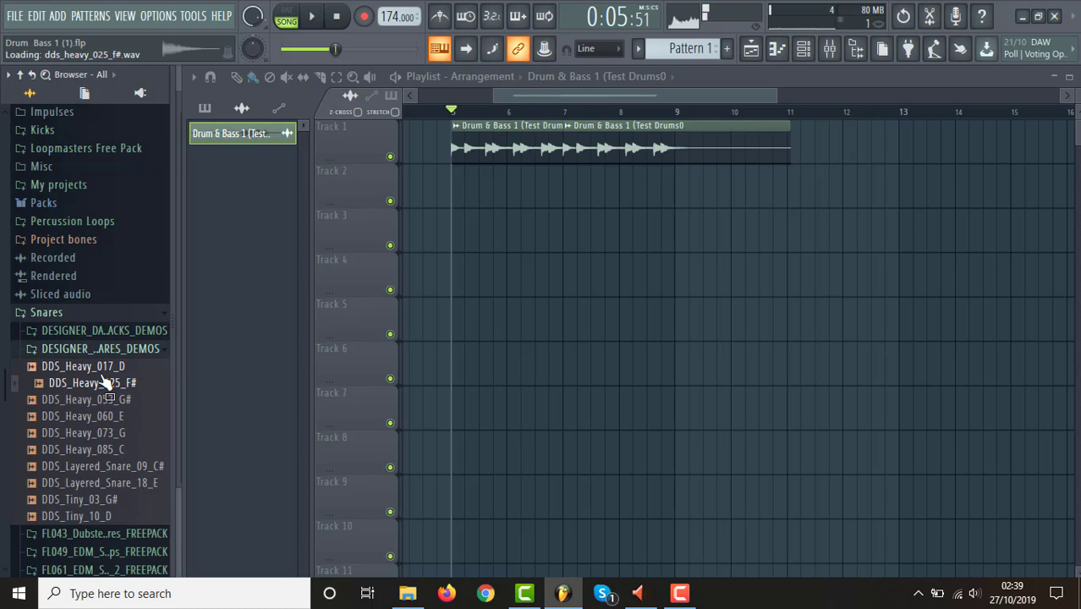
key(Down)
key(Down)
key(Down)
key(Down)
key(Down)
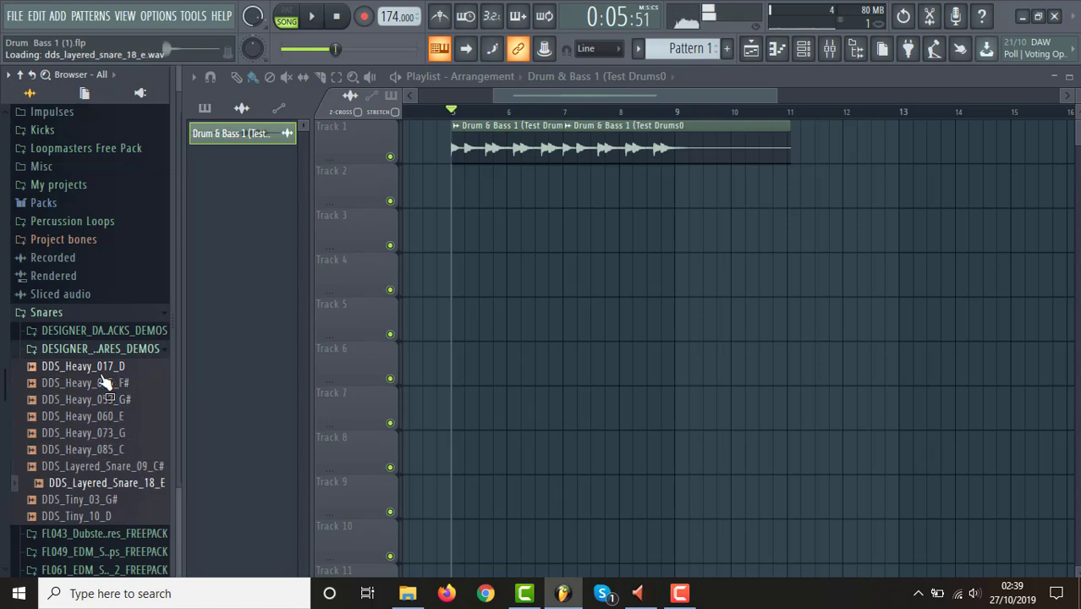
key(Down)
key(Up)
key(Up)
key(Up)
key(Up)
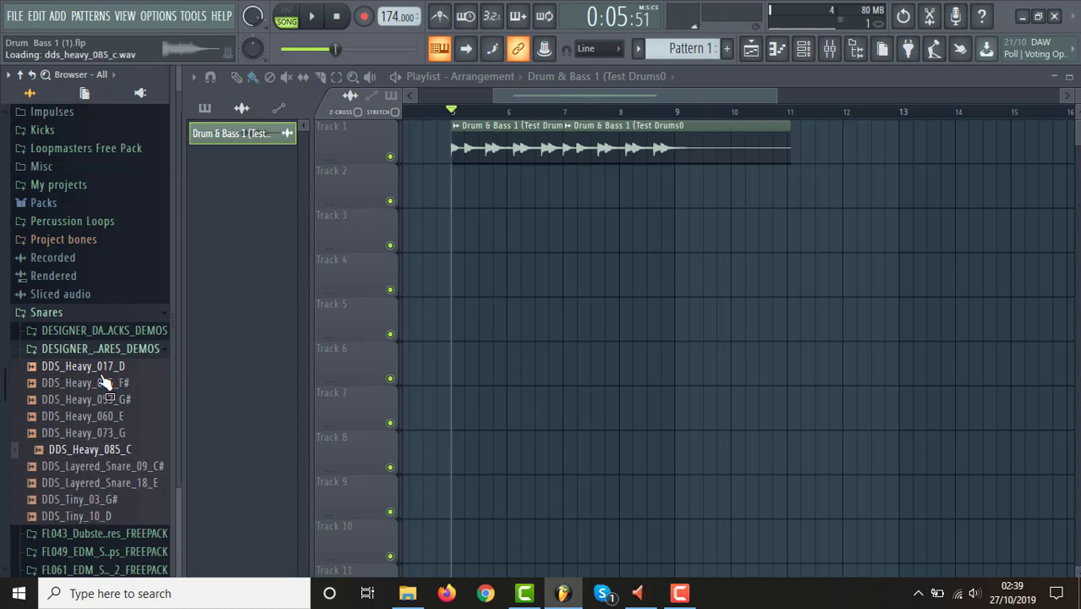
Compare the snares DDS_Heavy_073_G and DDS_Heavy_085_C with the drum clips.
click(123, 434)
click(122, 450)
key(space)
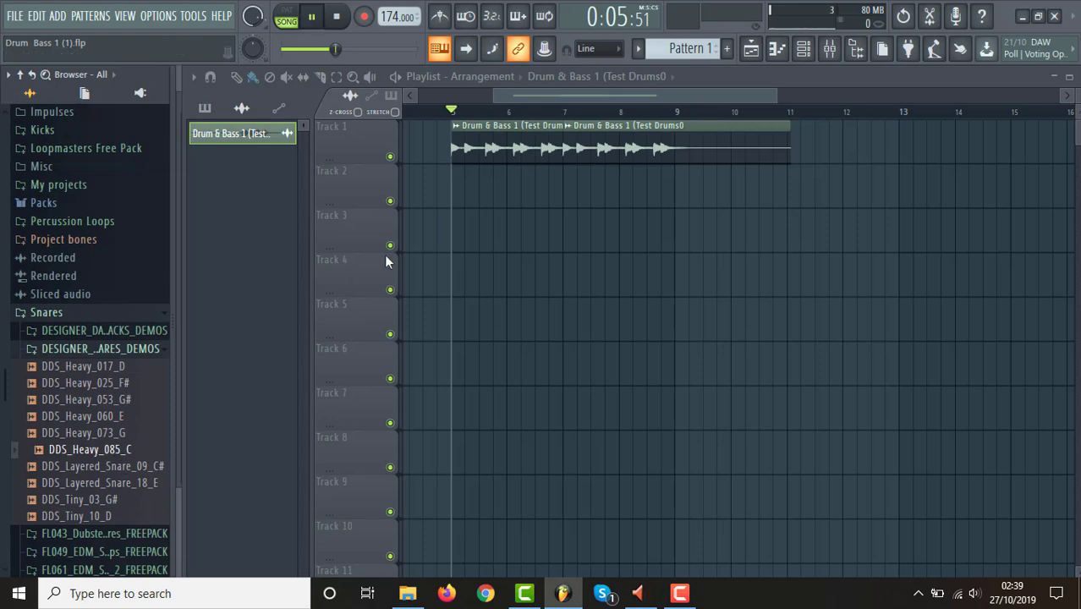
key(space)
click(99, 453)
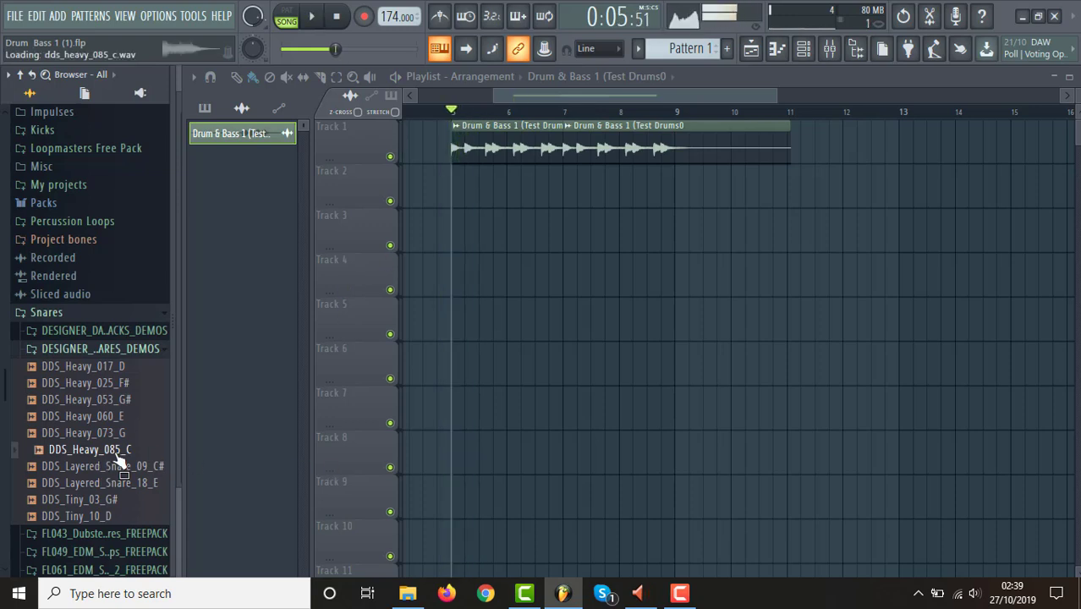
Show all channels in the channel rack, replace the Snare channel's sample with DDS_Heavy_085_C, and collapse the sample folder.
click(804, 49)
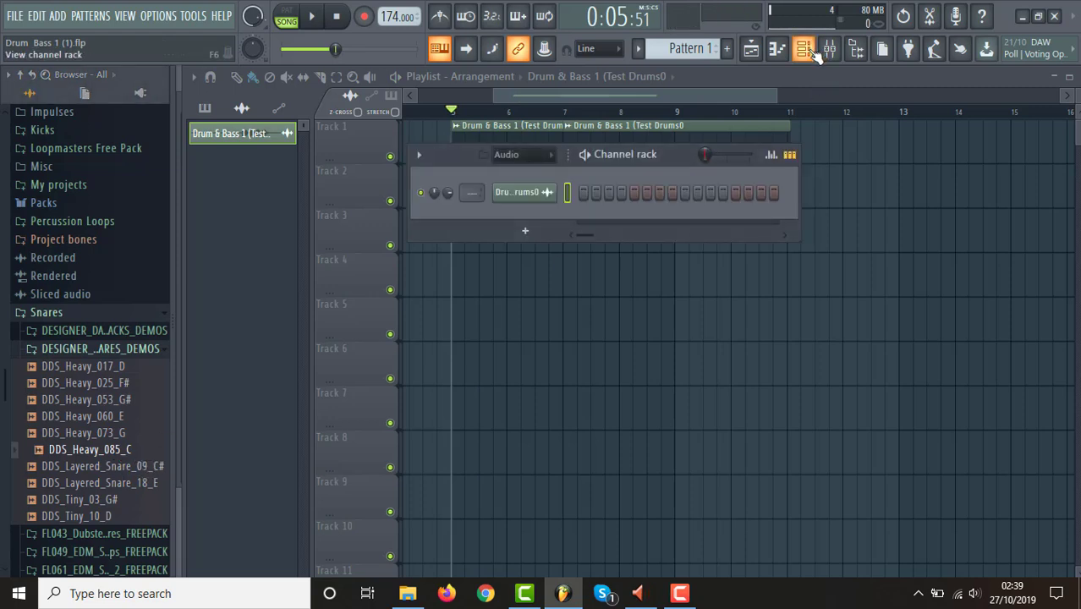
click(542, 157)
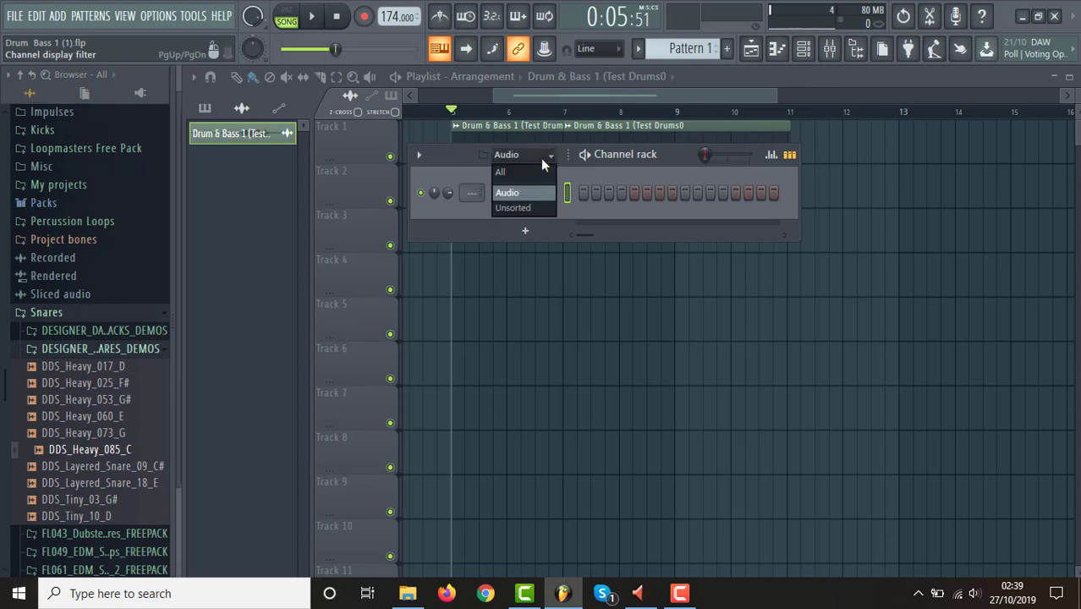
click(539, 173)
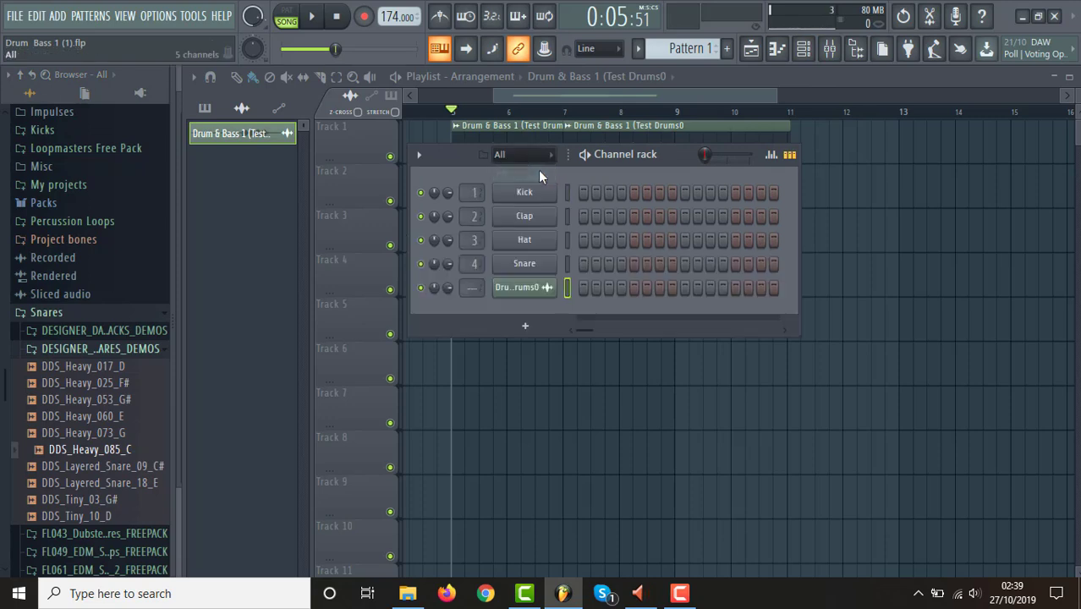
drag(110, 461, 537, 269)
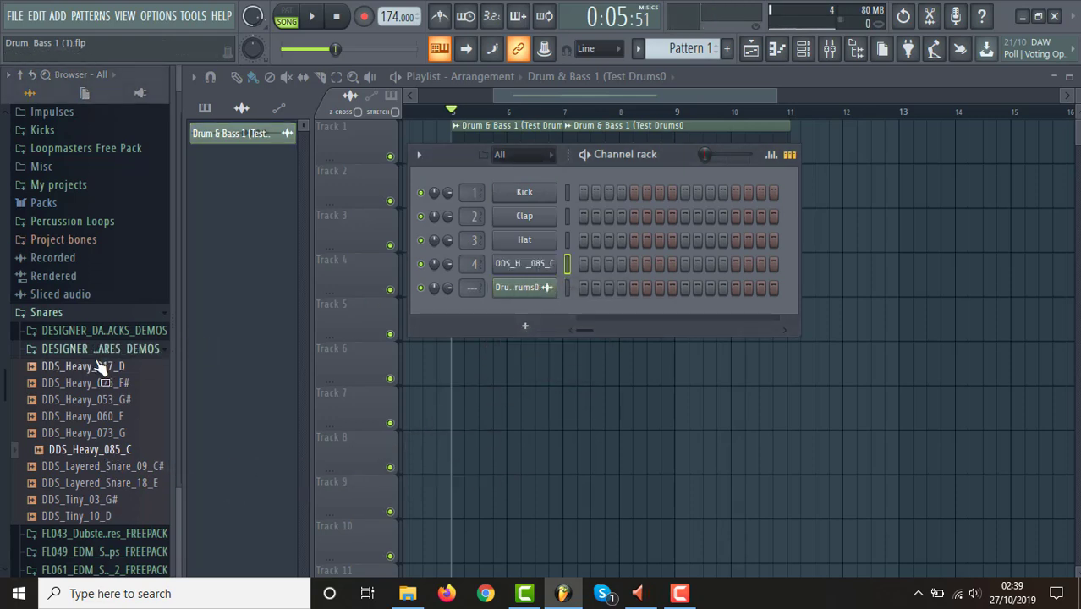
click(75, 349)
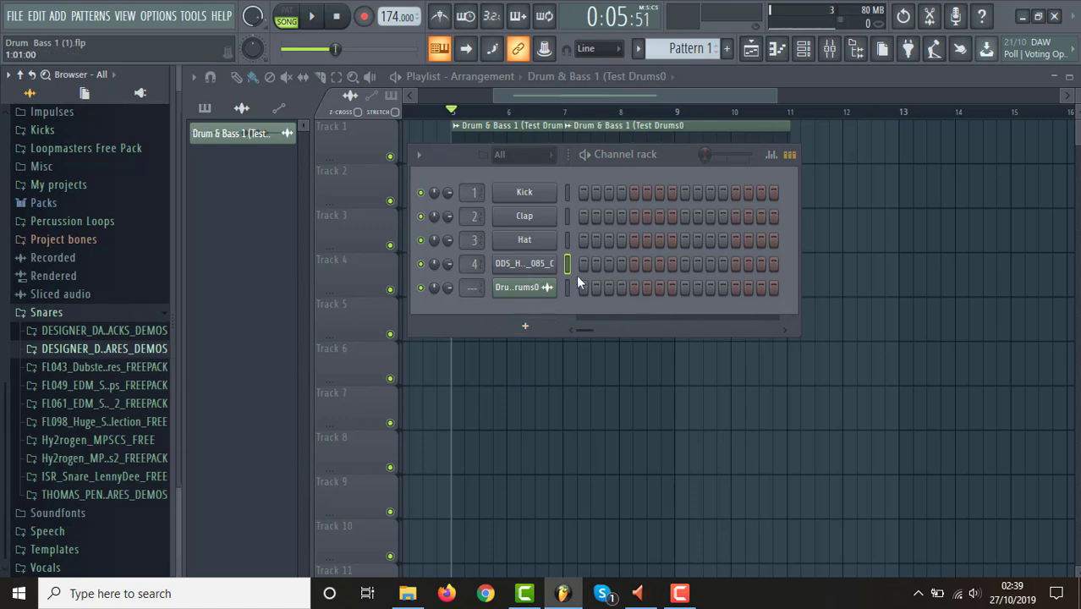
Shorten the tail of the DDS_Heavy_085_C channel by raising the sample's Out fade, and audition the result.
click(538, 265)
drag(574, 255, 649, 157)
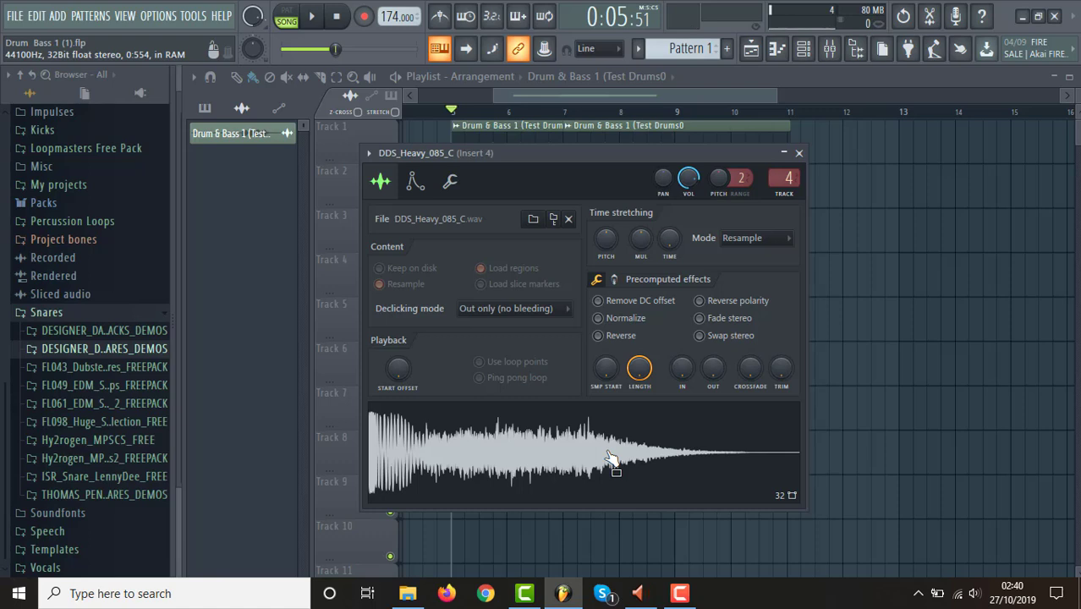
drag(713, 367, 714, 310)
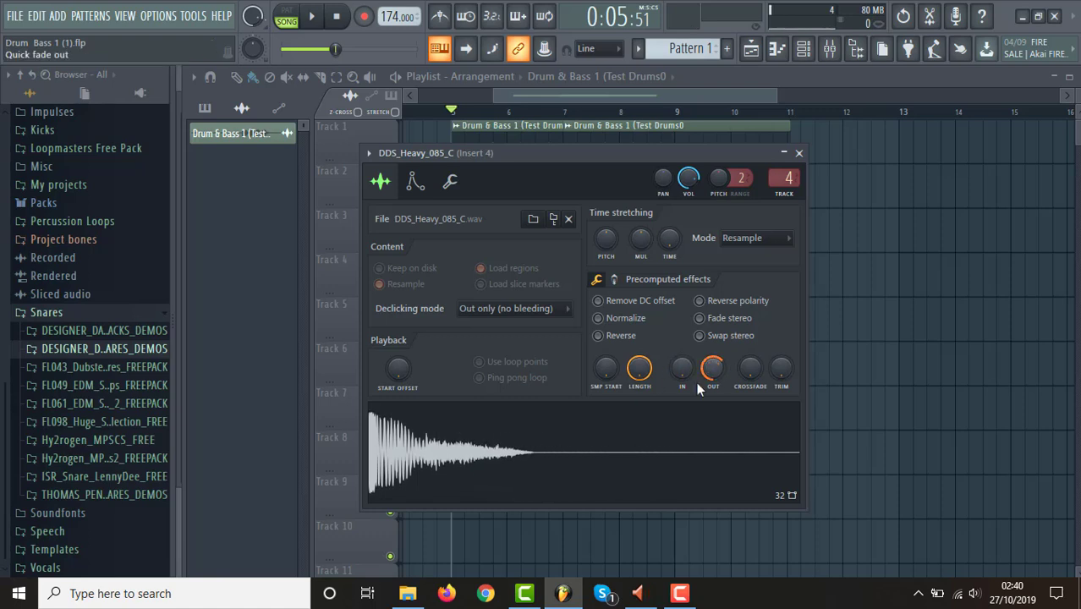
click(572, 467)
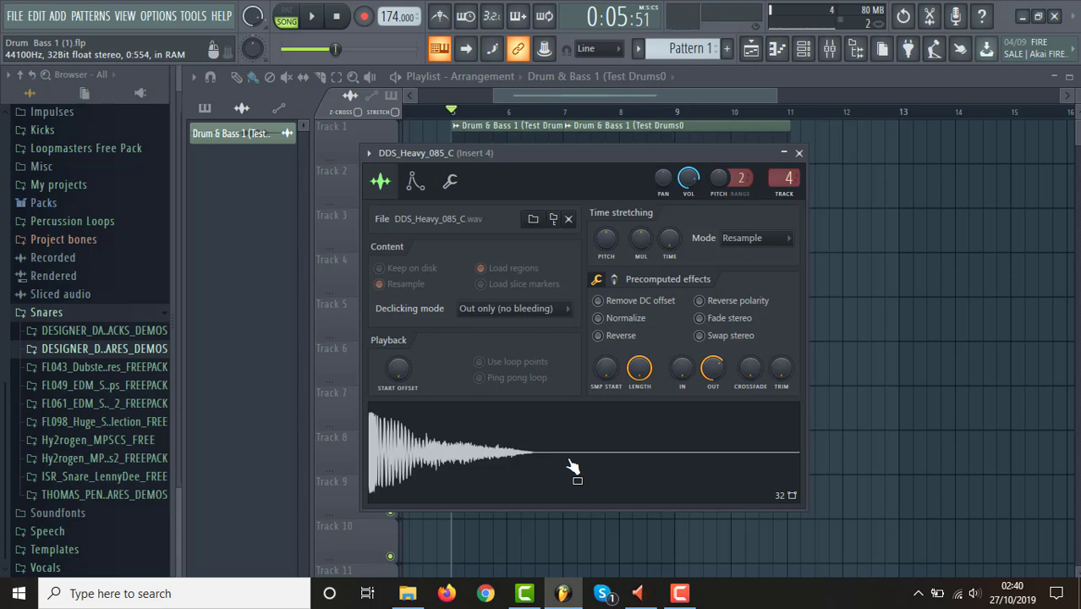
click(800, 154)
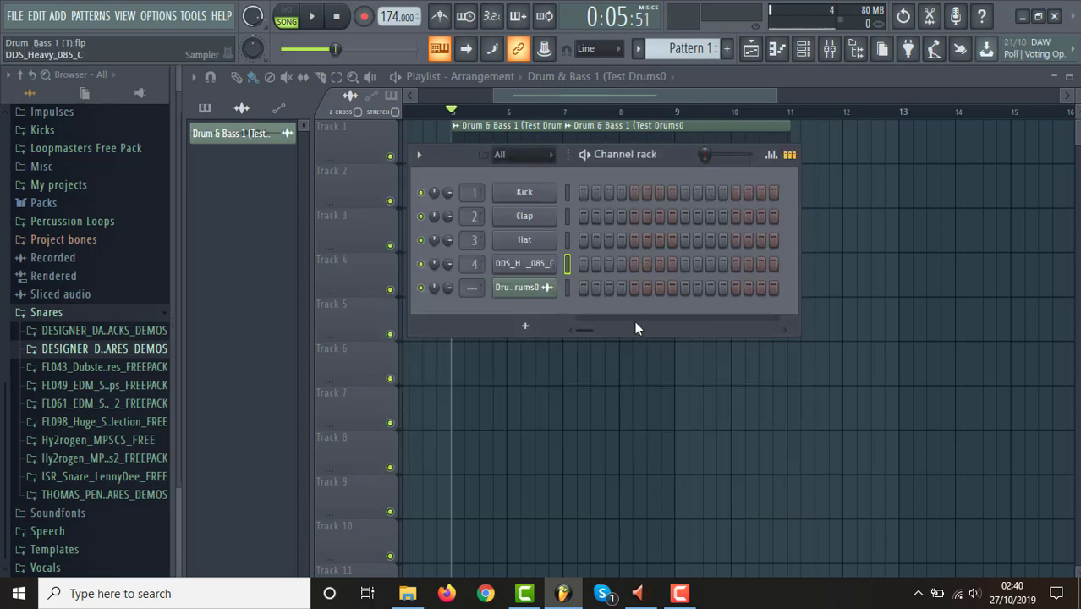
Program DDS_Heavy_085_C hits on steps 5 and 13 of Pattern 1, and place four copies on Track 3 from bar 5 to bar 9.
click(738, 261)
click(643, 99)
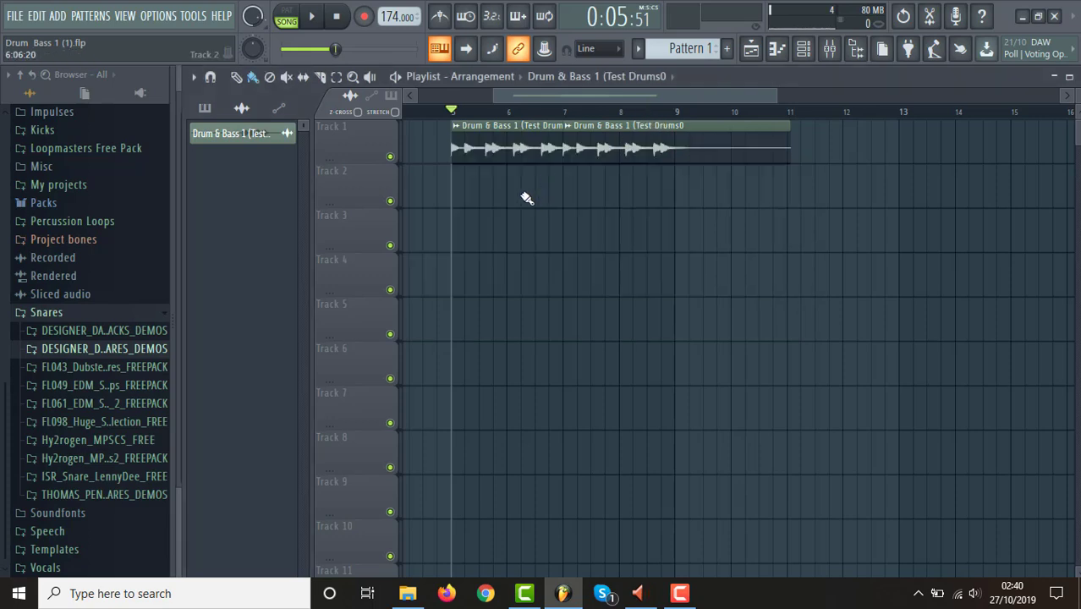
click(458, 231)
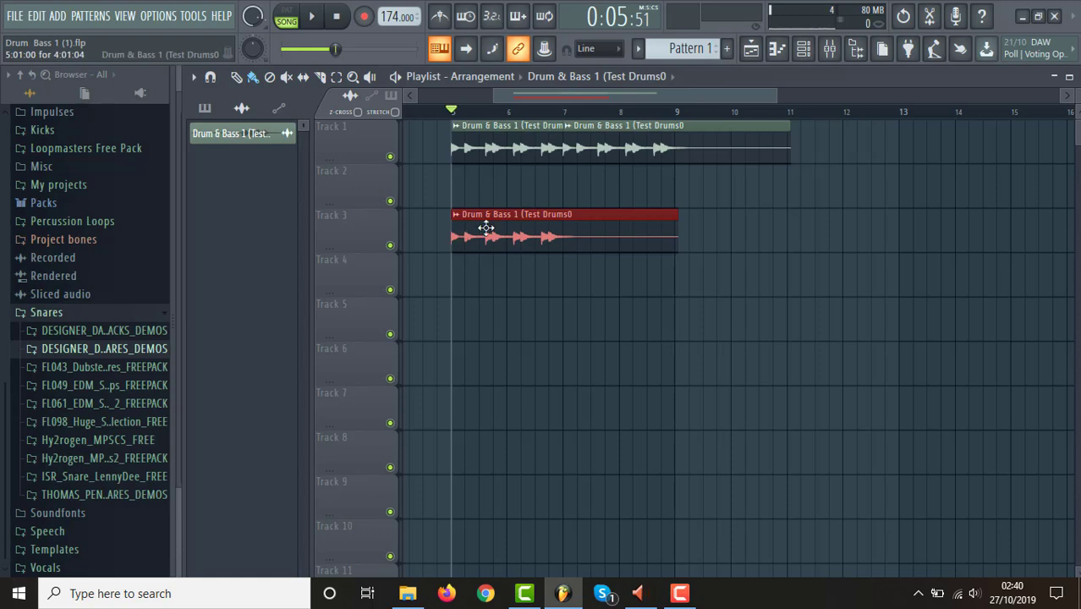
right_click(486, 227)
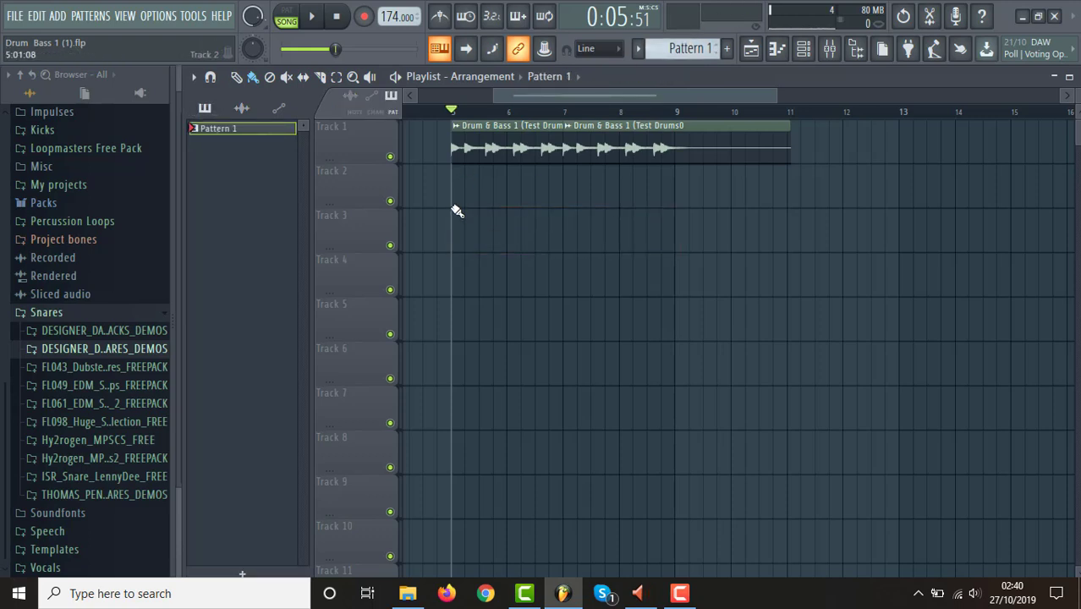
drag(457, 233, 675, 257)
right_click(699, 230)
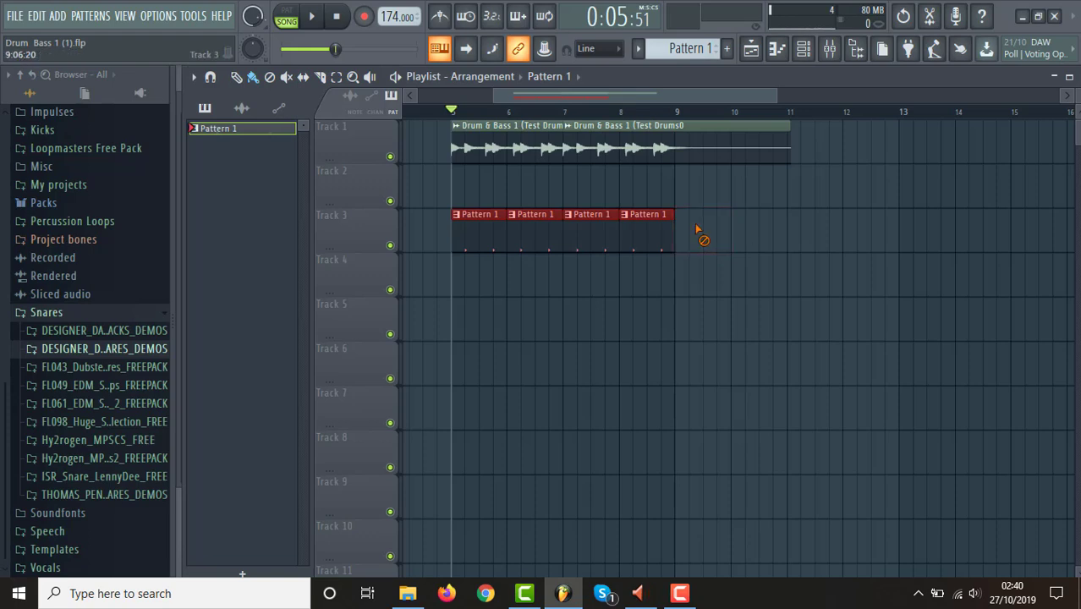
Play from bar 5 with Track 3 toggled between muted and unmuted to compare the drums with and without the snare layer.
key(space)
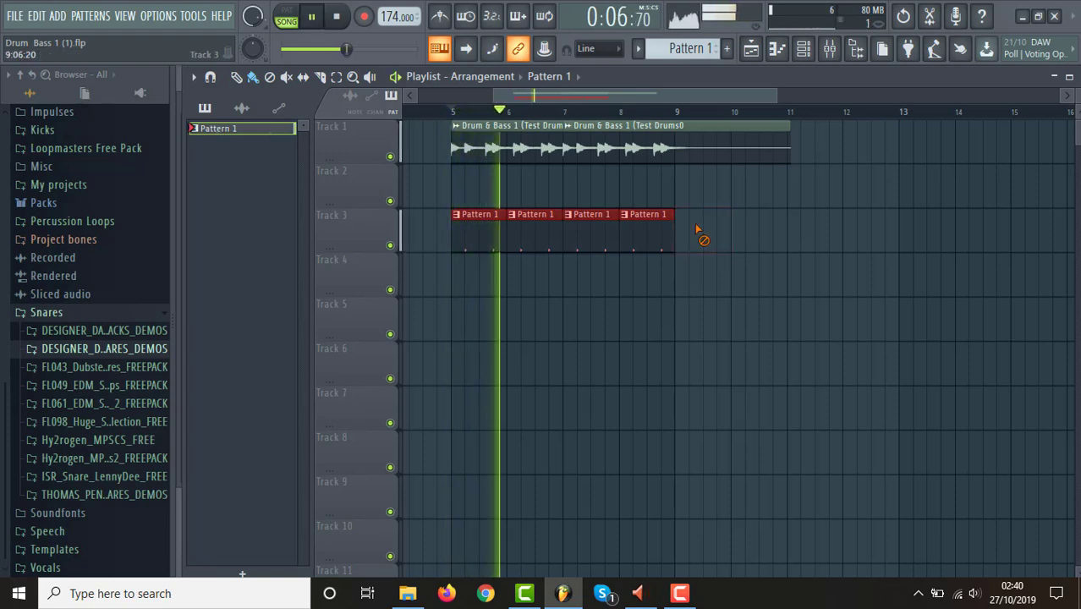
click(390, 246)
key(space)
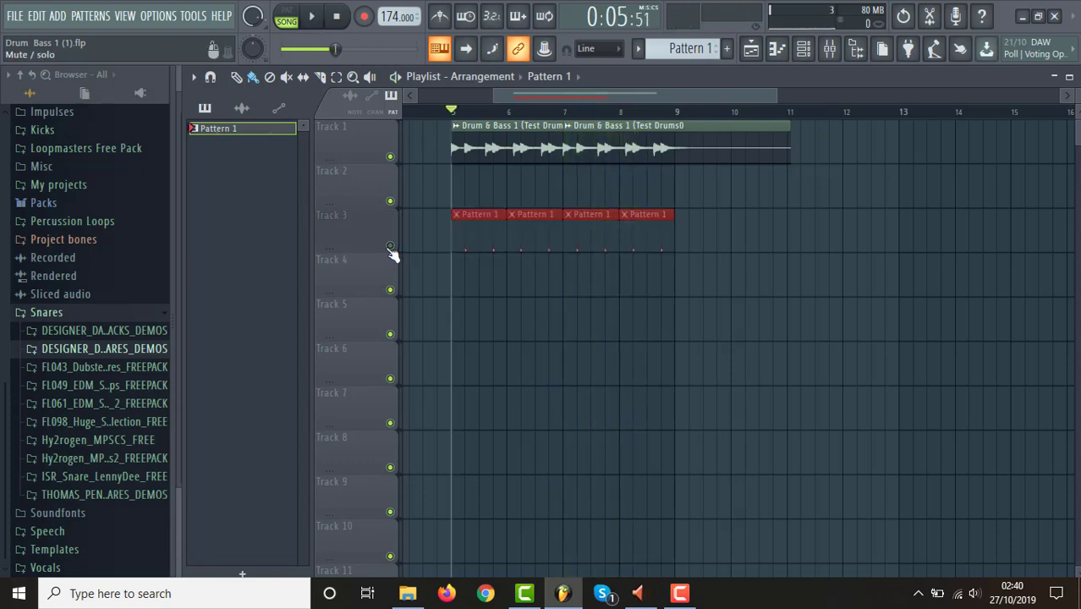
click(390, 247)
key(space)
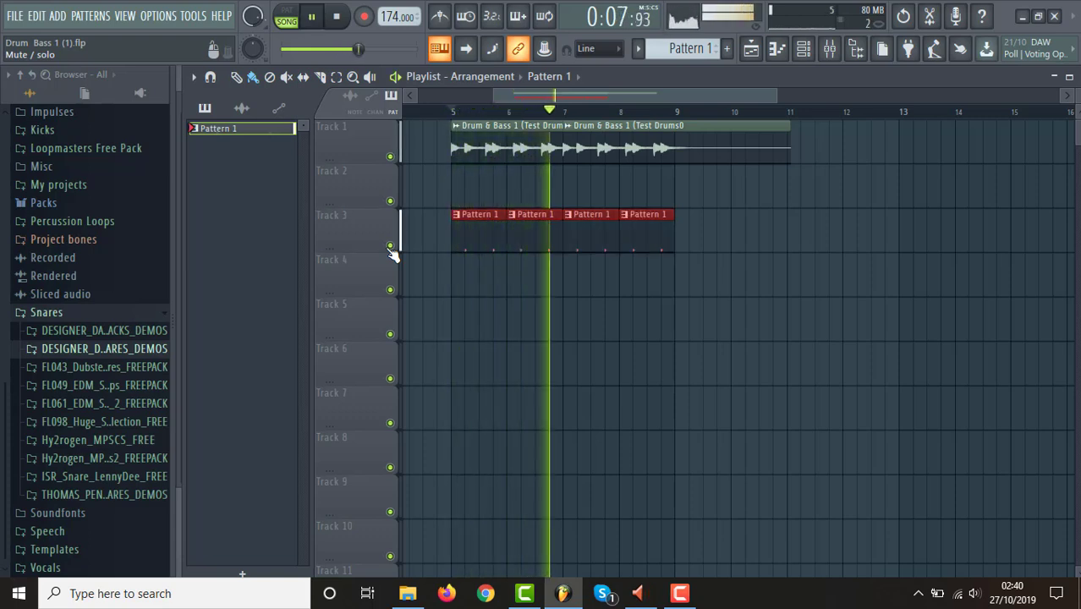
key(space)
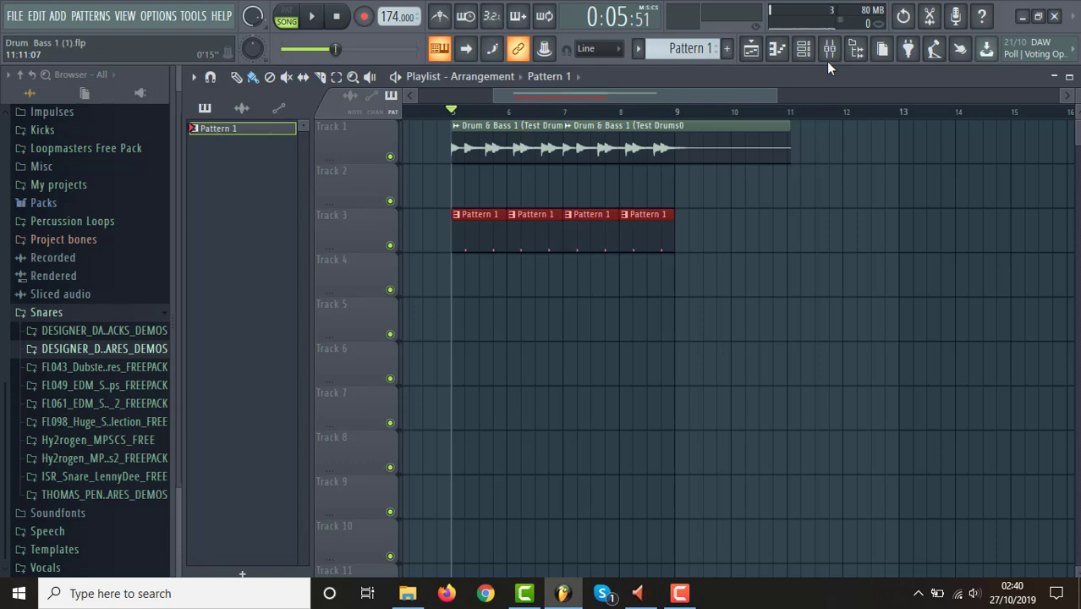
Check the DDS_Heavy_085_C channel's mixer assignment and route the channel to mixer Insert 5.
click(806, 51)
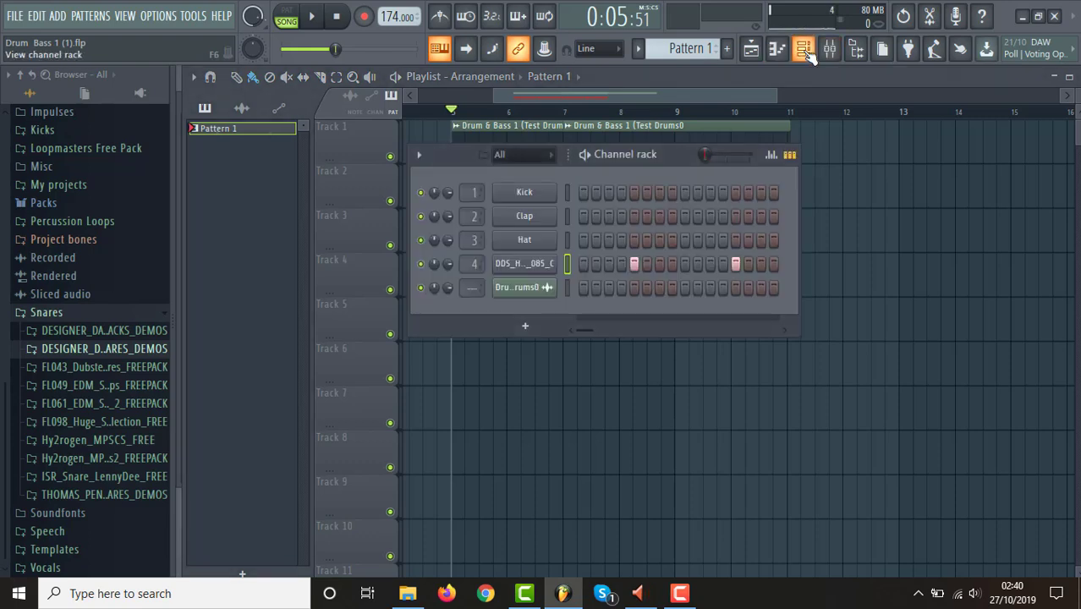
click(522, 271)
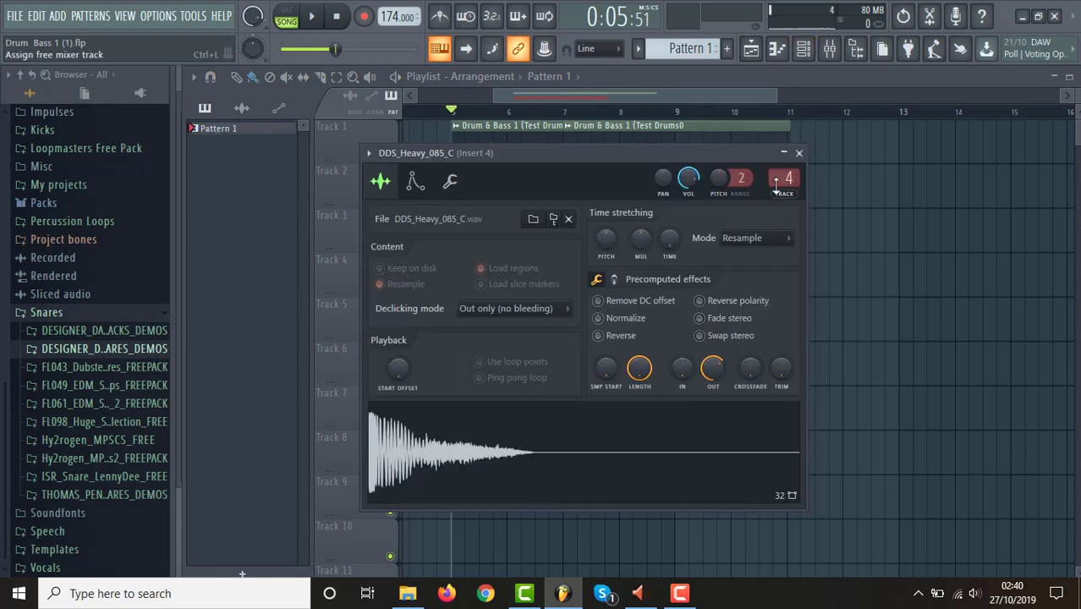
click(798, 152)
right_click(529, 270)
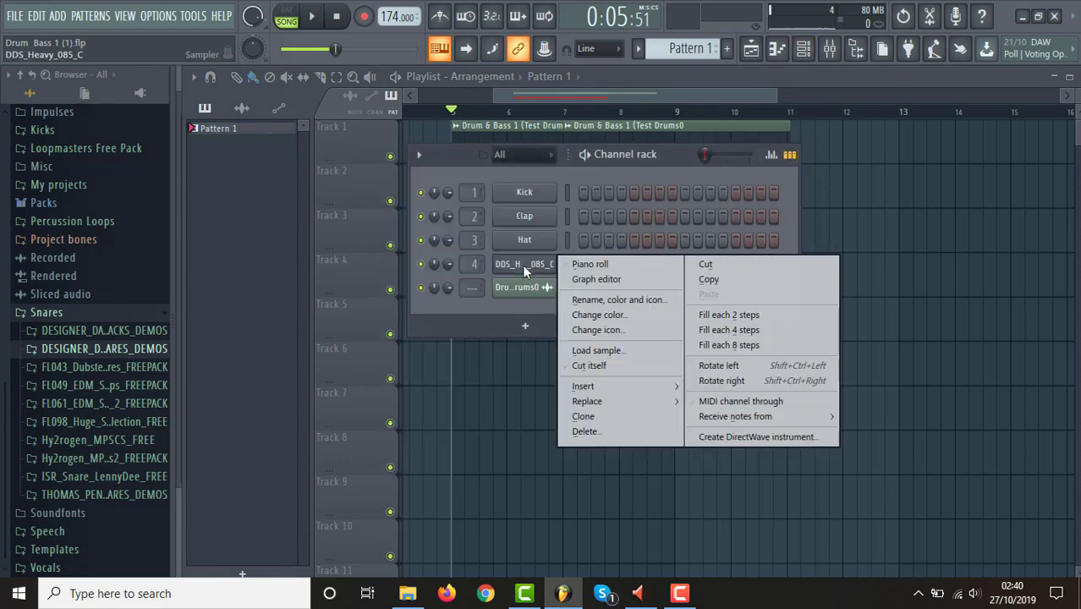
click(804, 48)
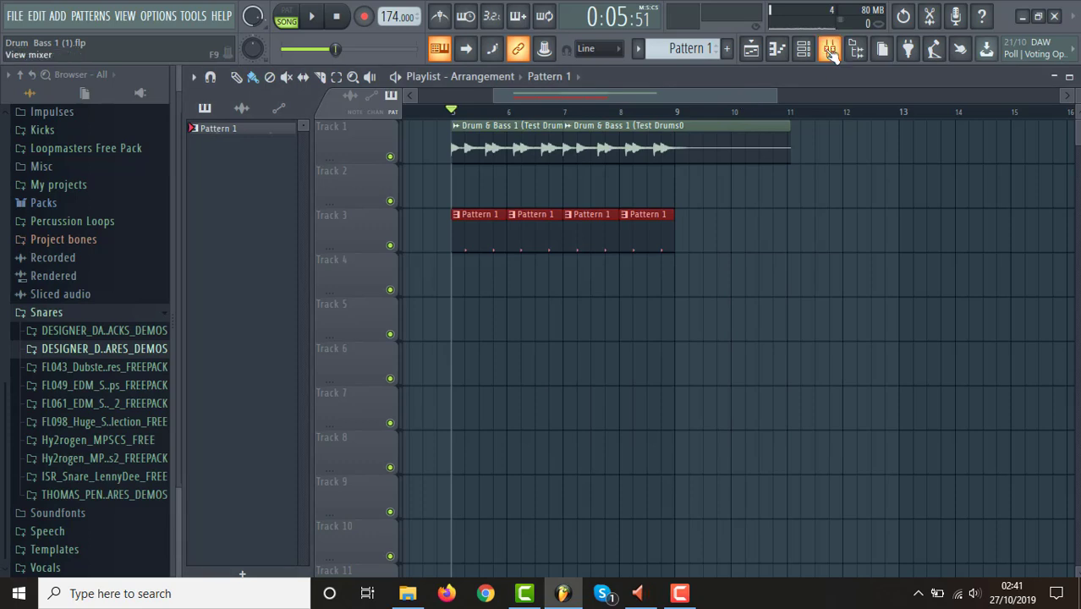
click(830, 49)
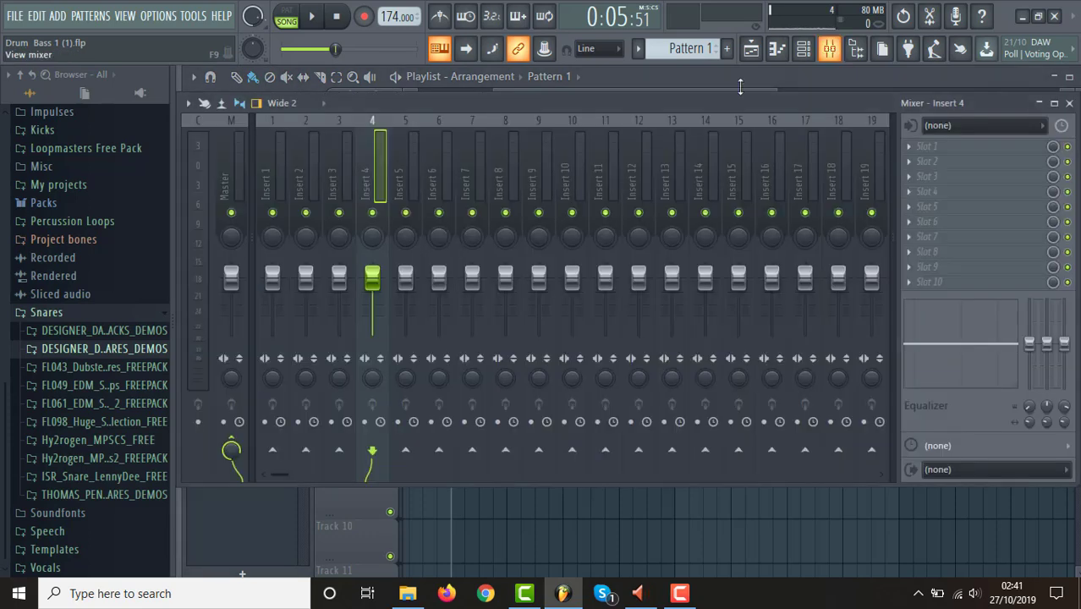
right_click(403, 181)
mouse_move(573, 247)
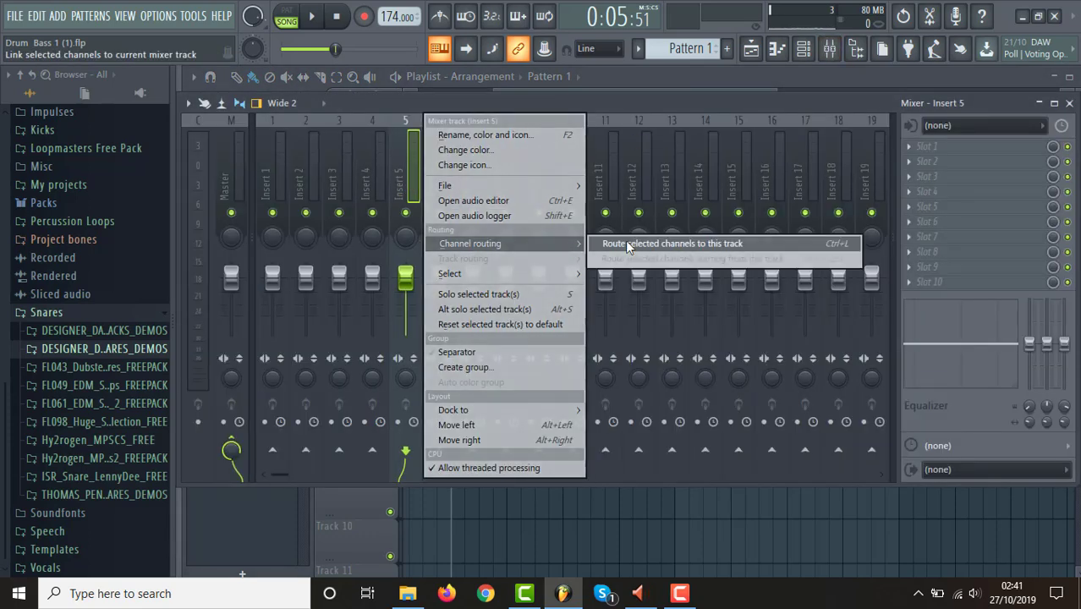
click(625, 240)
Play the arrangement from bar 5 and compare the snare's level on its mixer track with the Master.
key(space)
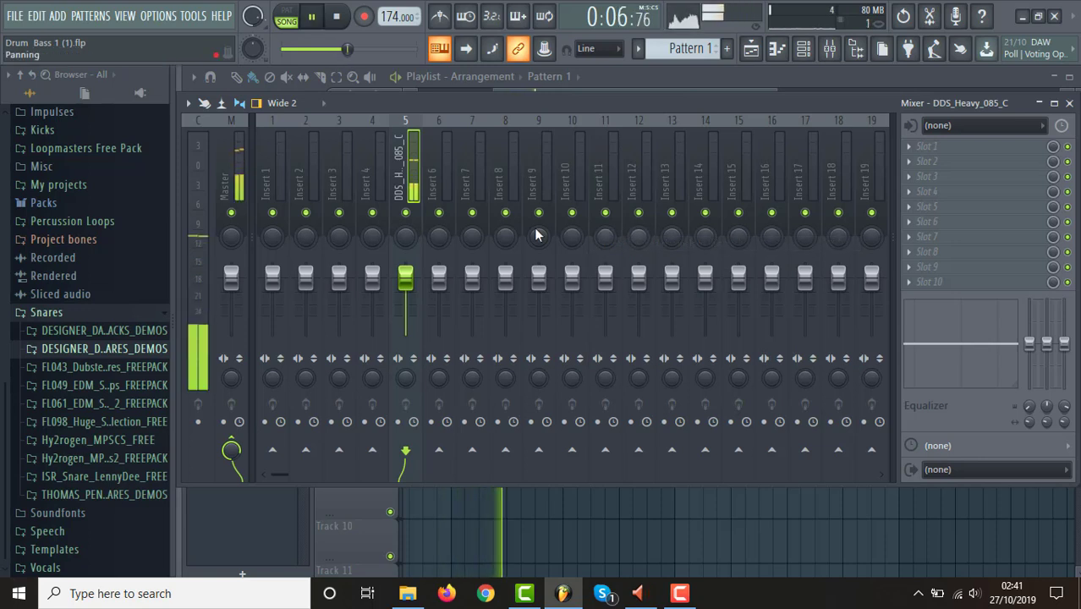
key(space)
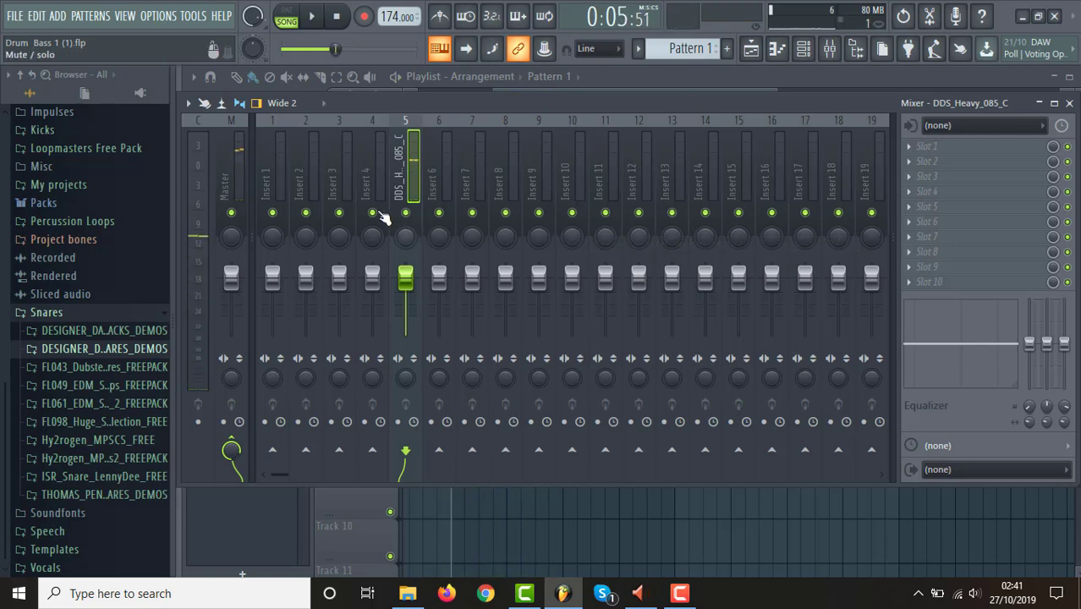
click(231, 176)
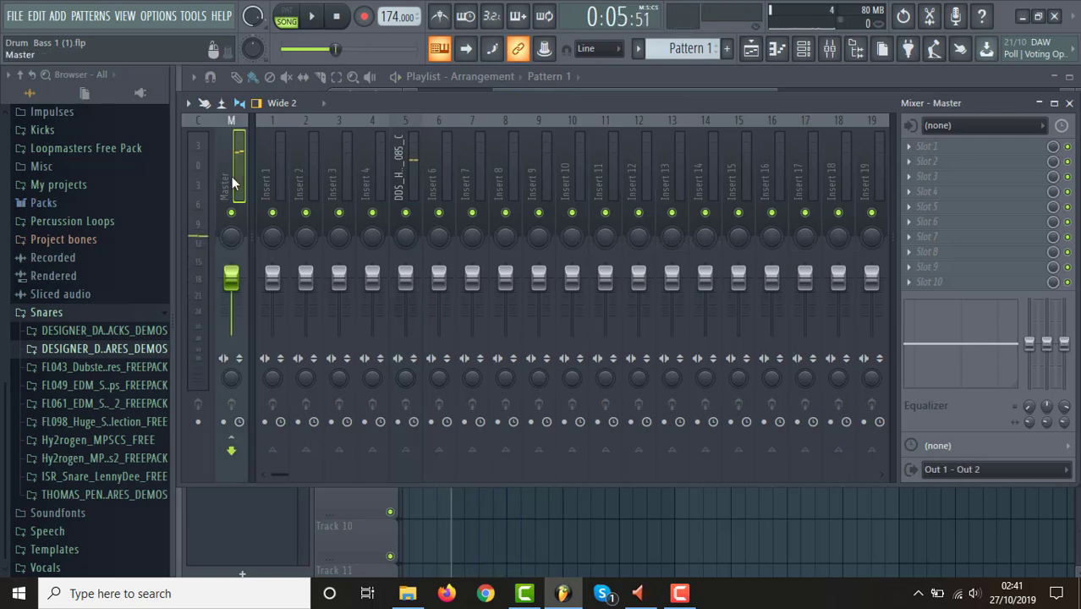
click(405, 175)
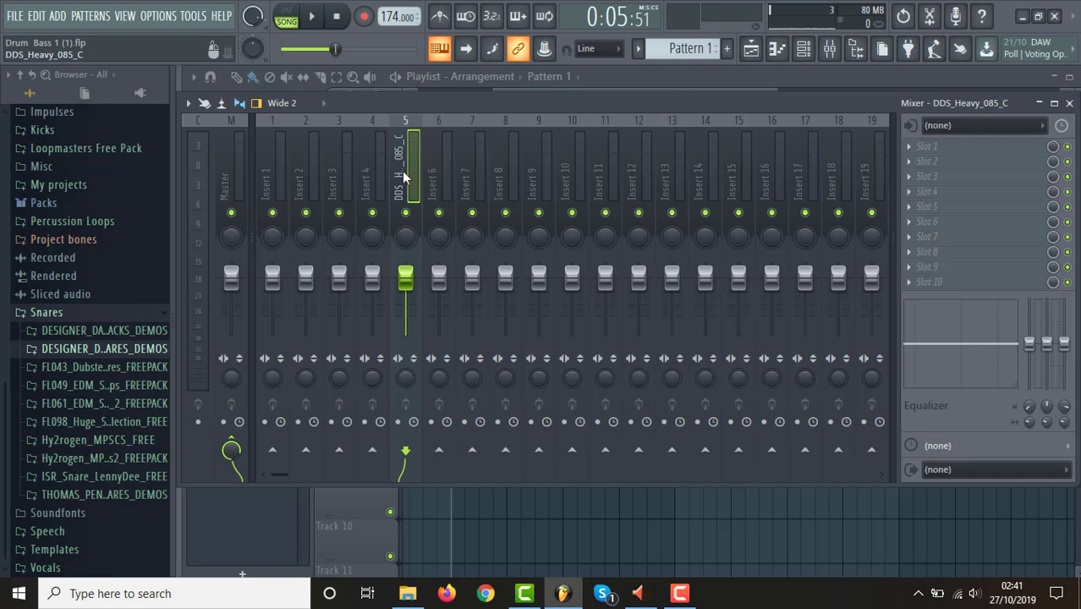
key(space)
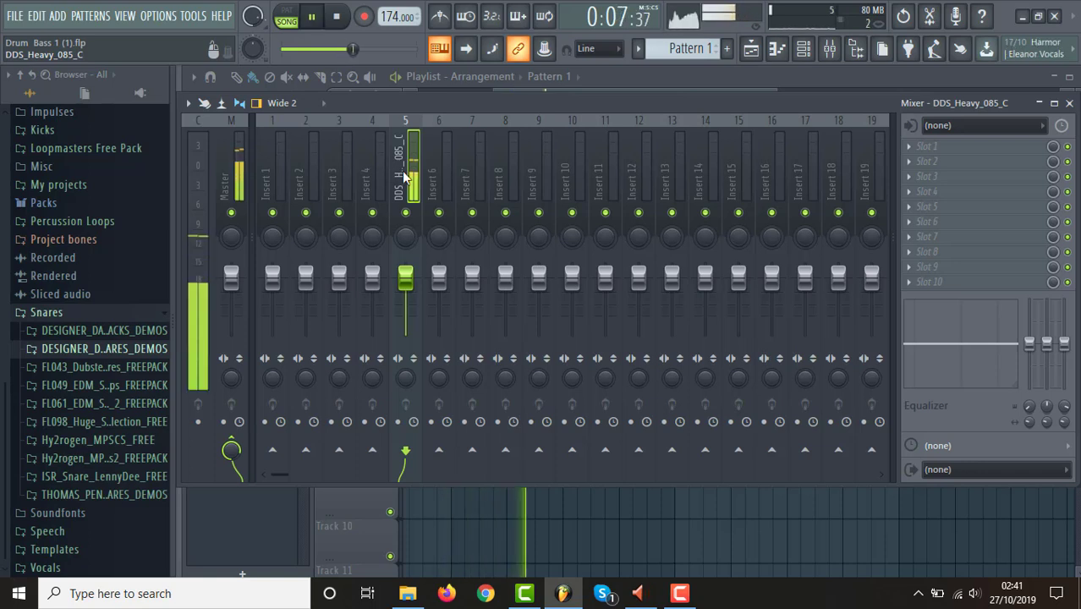
key(space)
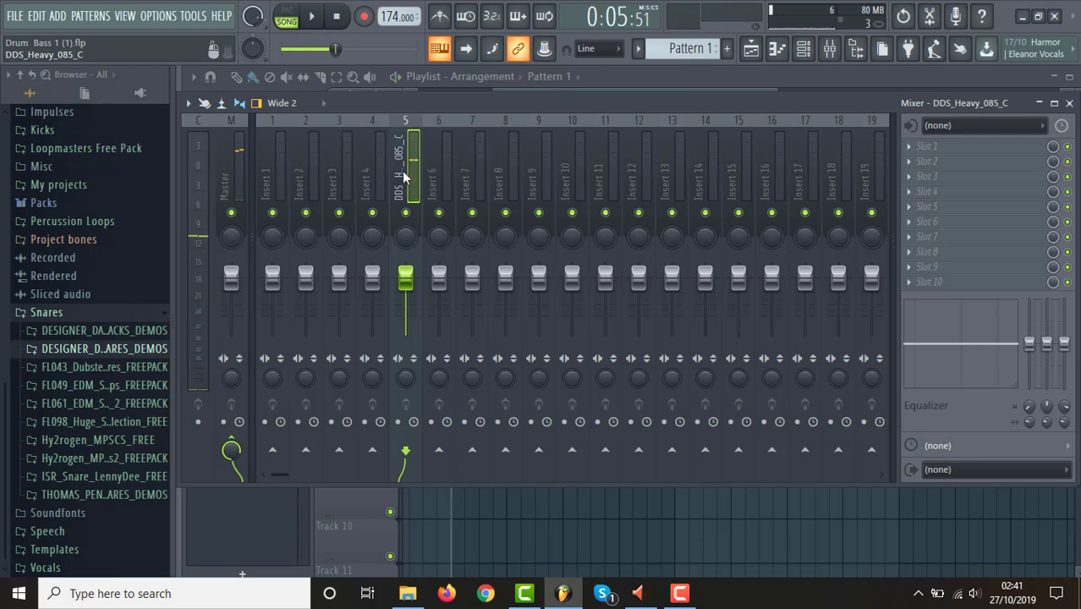
Load Newtone into effect slot 1 of the DDS_Heavy_085_C mixer track and place its window clear of the lower screen edge.
click(912, 149)
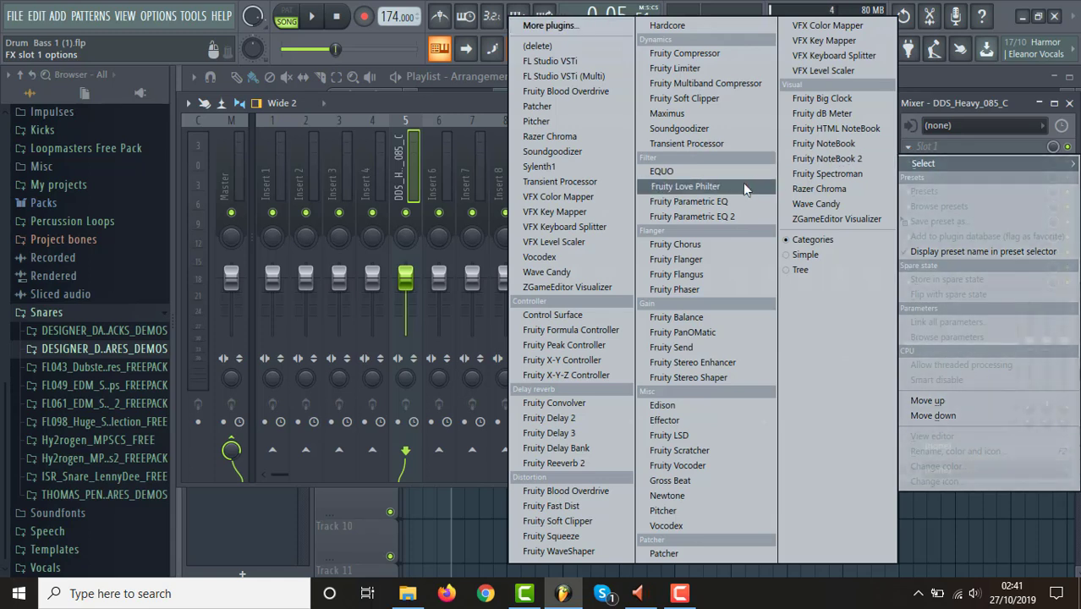
click(704, 493)
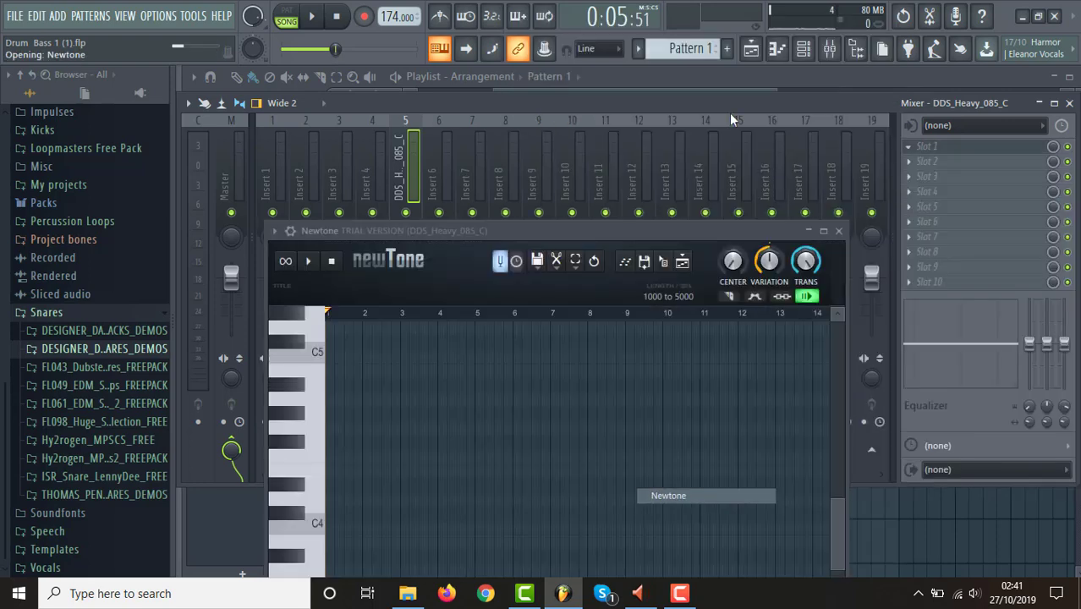
drag(613, 229, 614, 98)
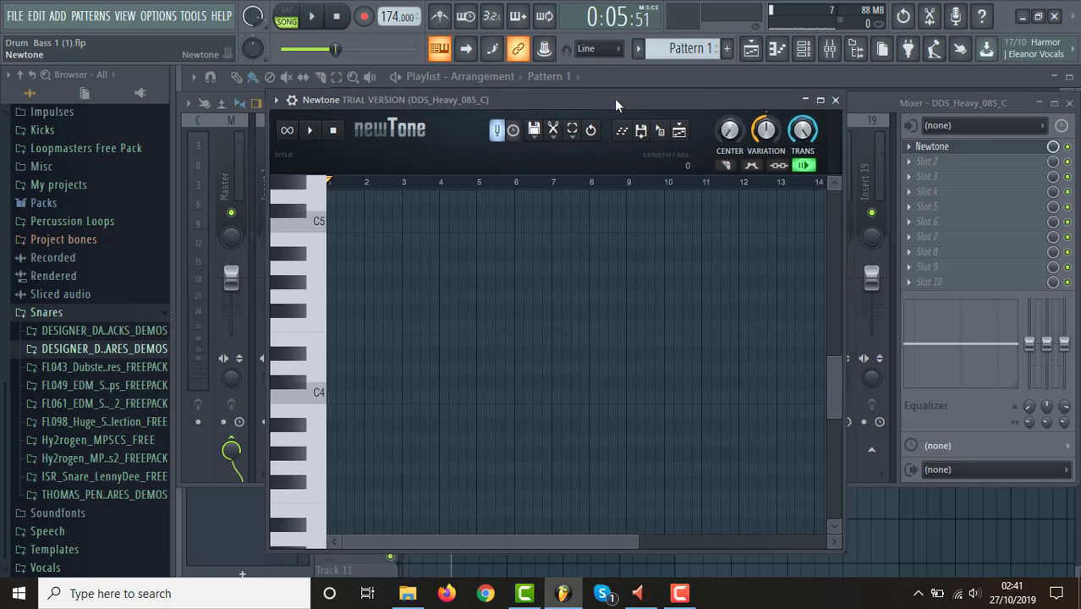
Load the DDS_Heavy_085_C sample from its channel into Newtone and bring its pitch analysis into full view.
click(803, 49)
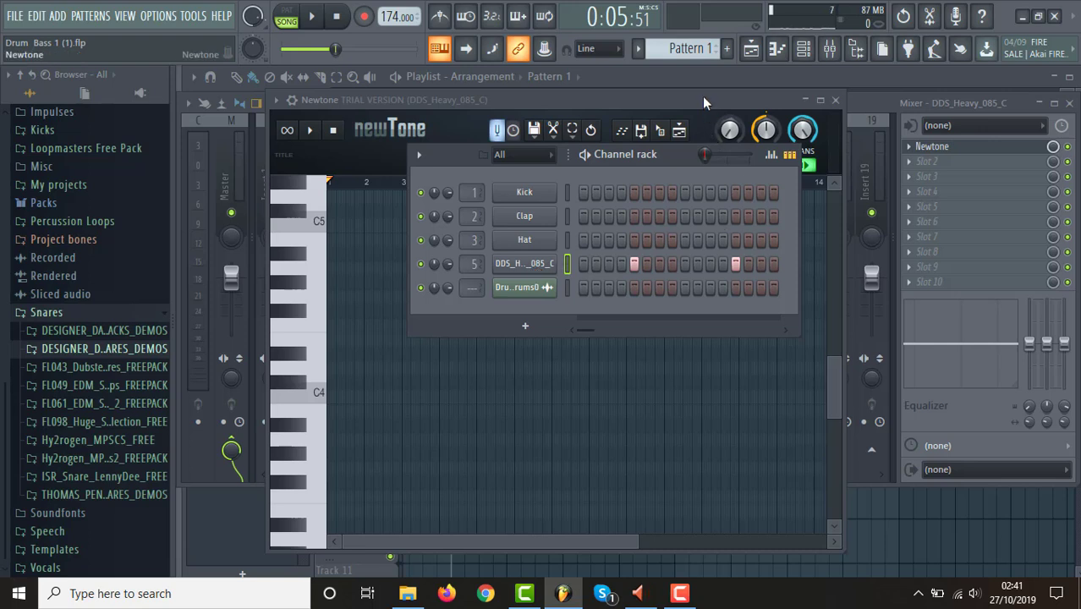
drag(675, 158, 717, 166)
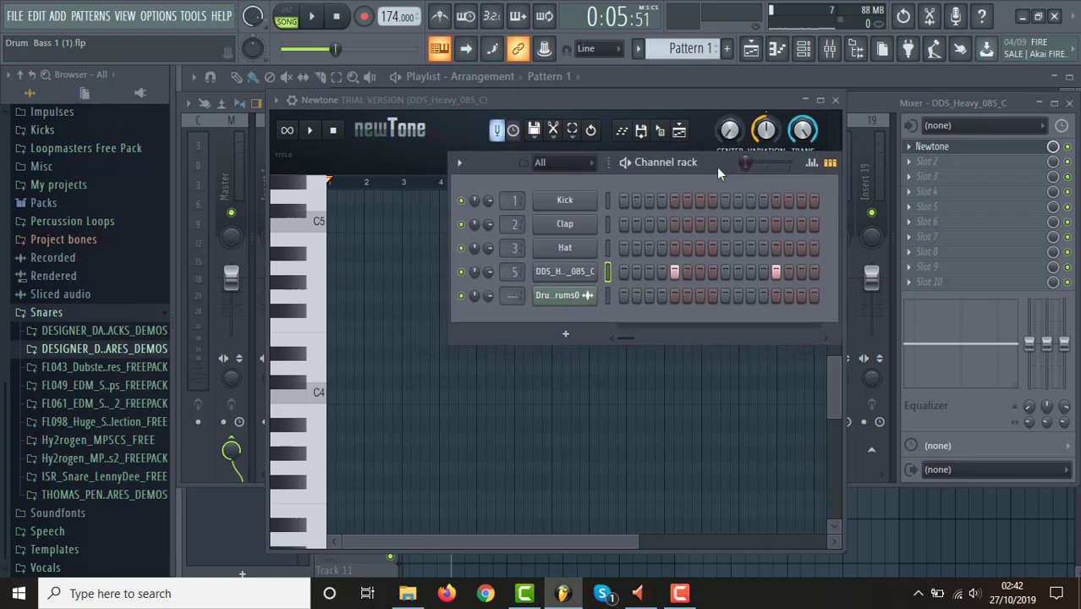
click(572, 281)
drag(603, 150, 770, 97)
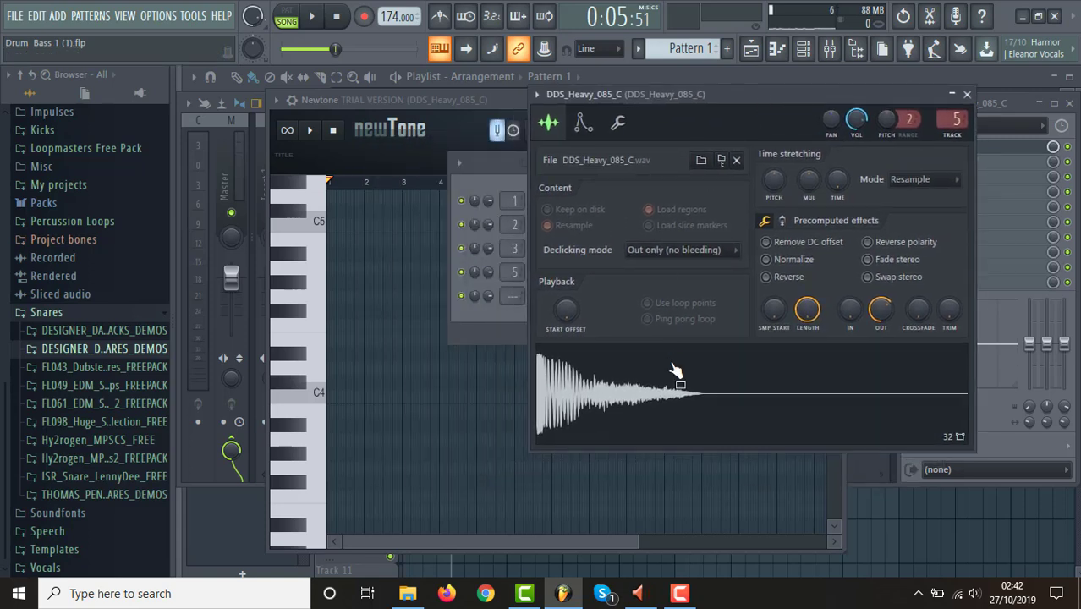
drag(676, 379, 376, 353)
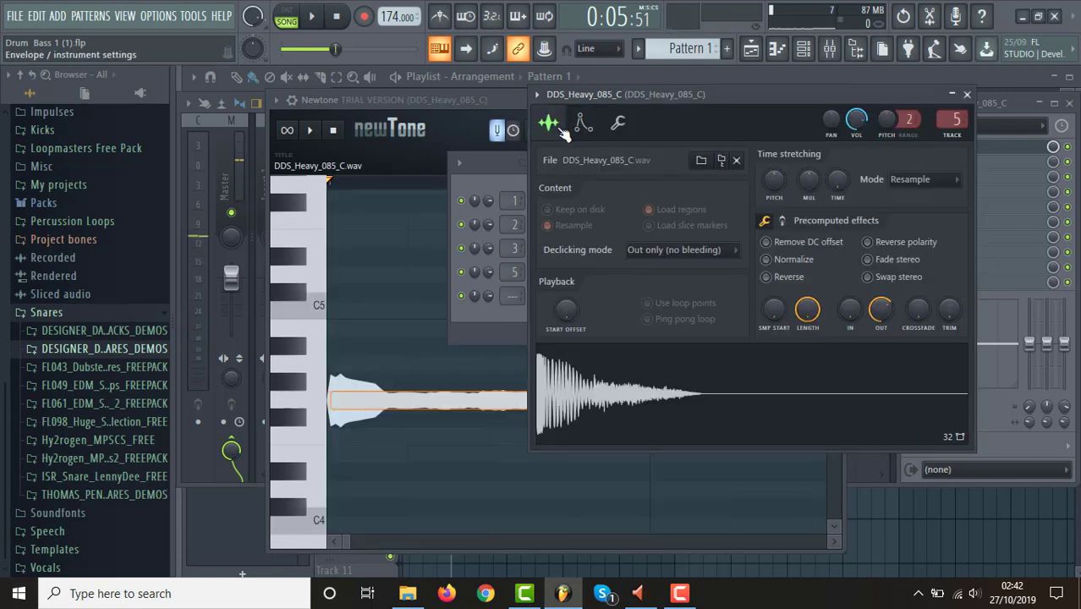
click(499, 100)
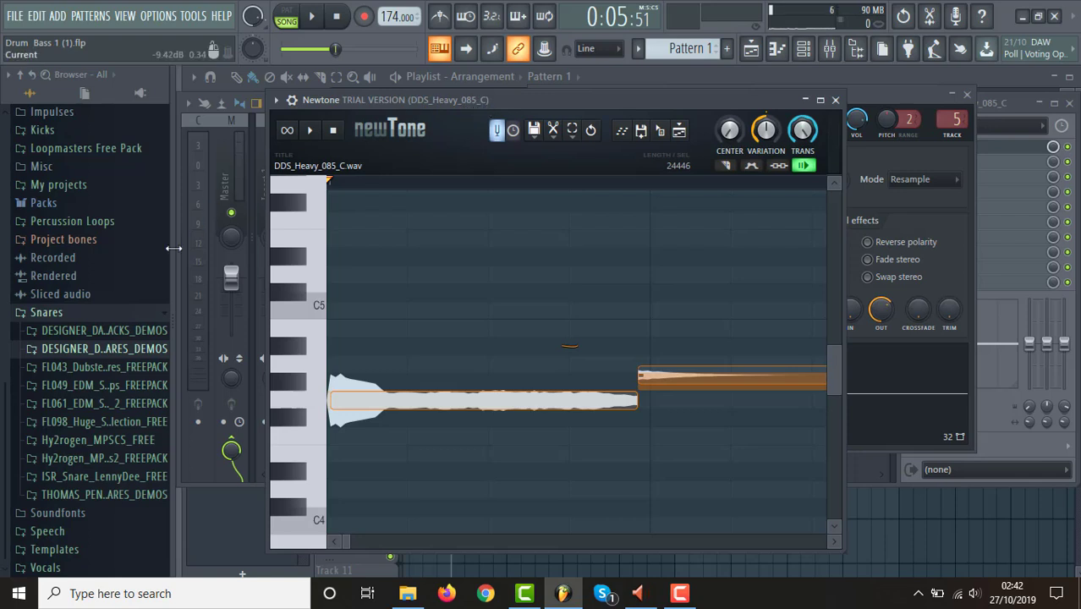
Look through the DESIGNER_DUBSTEP_SNARES_DEMOS folder for the keys in the sample names, and collapse the Snares folder.
click(127, 348)
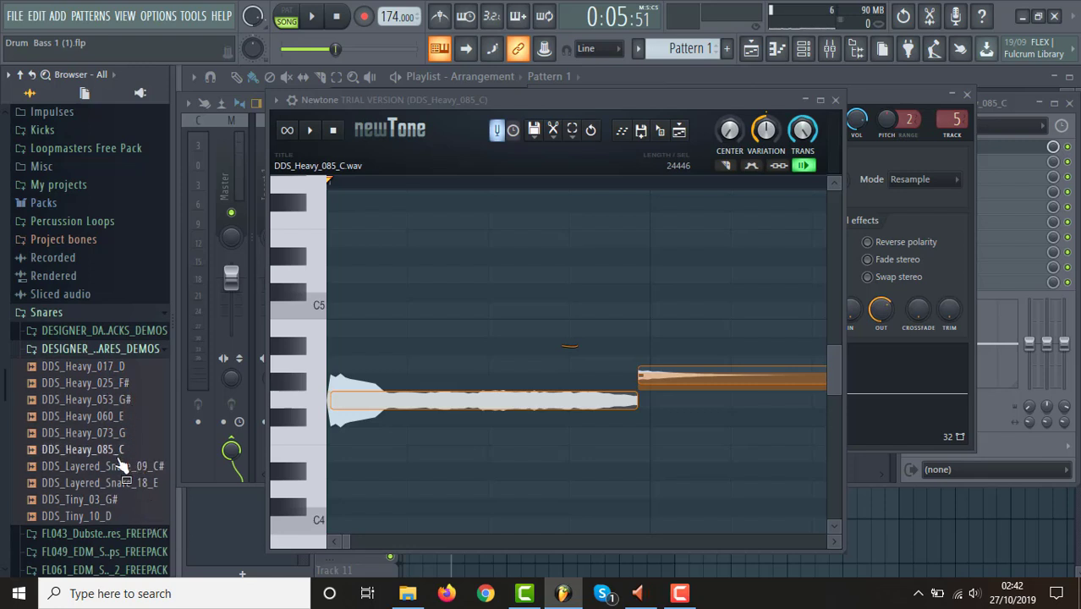
click(146, 352)
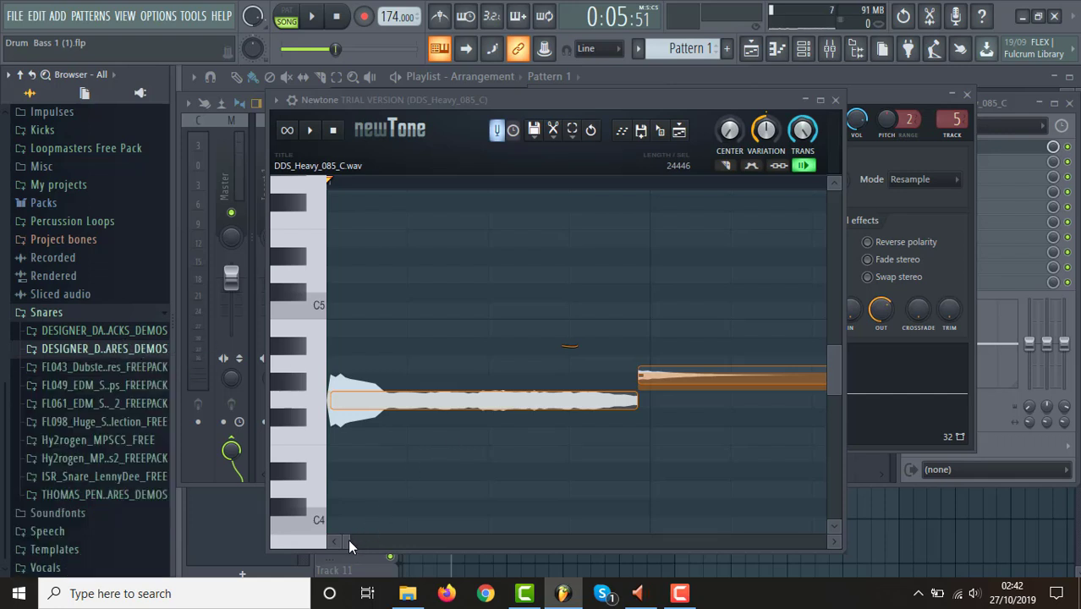
mouse_move(348, 539)
mouse_down()
mouse_move(369, 540)
mouse_move(347, 543)
mouse_up()
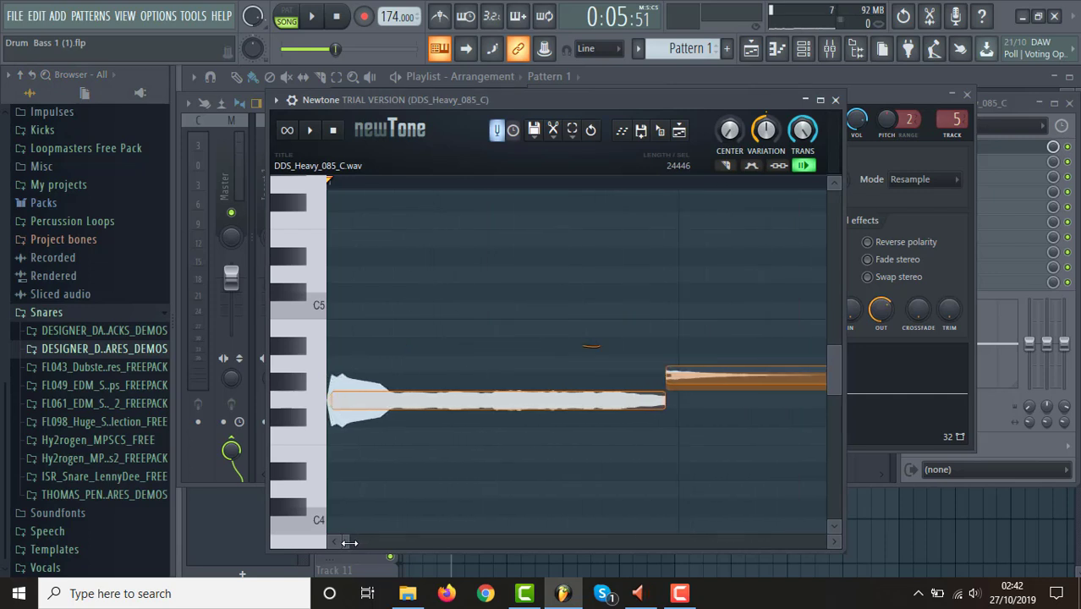
click(141, 351)
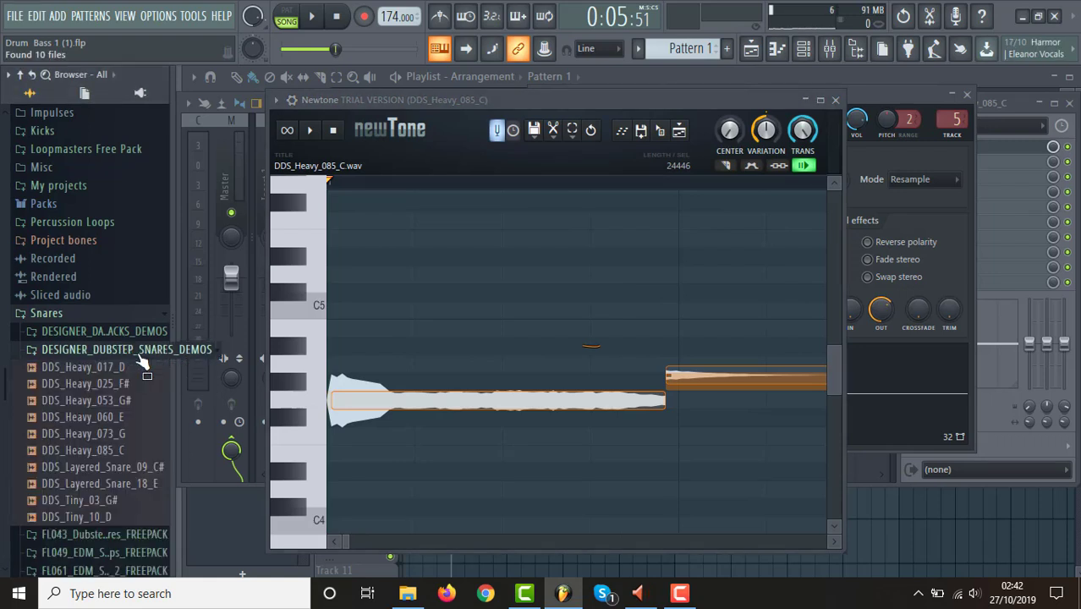
click(140, 353)
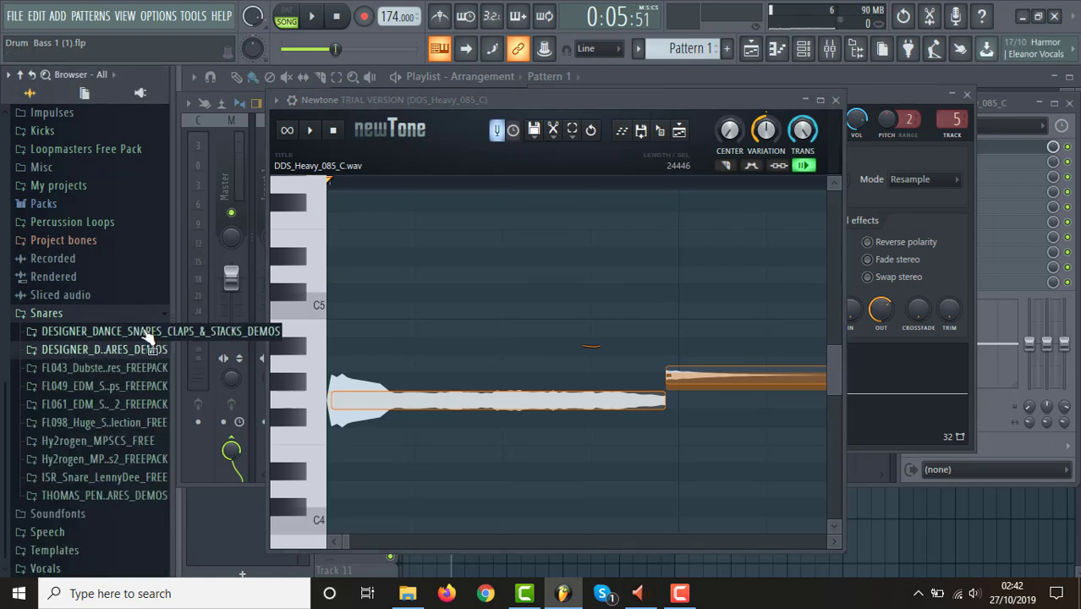
click(141, 355)
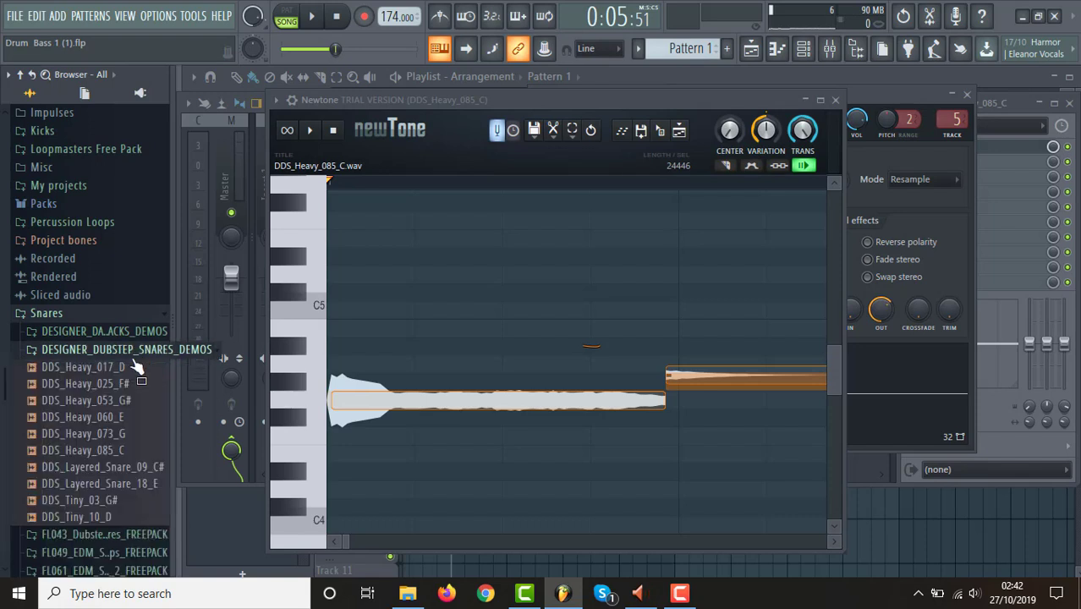
click(131, 370)
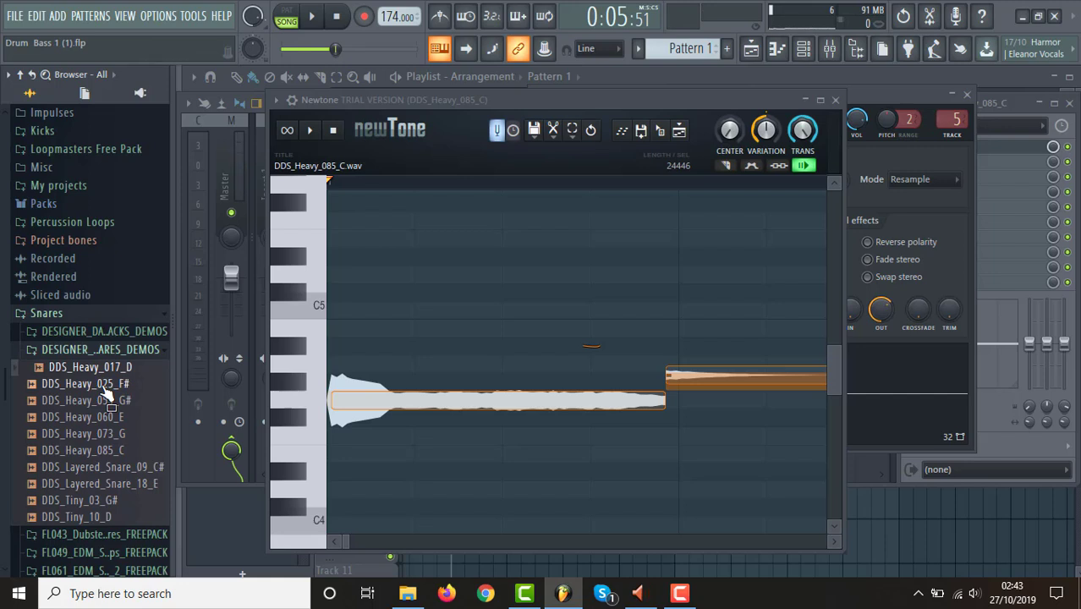
click(138, 349)
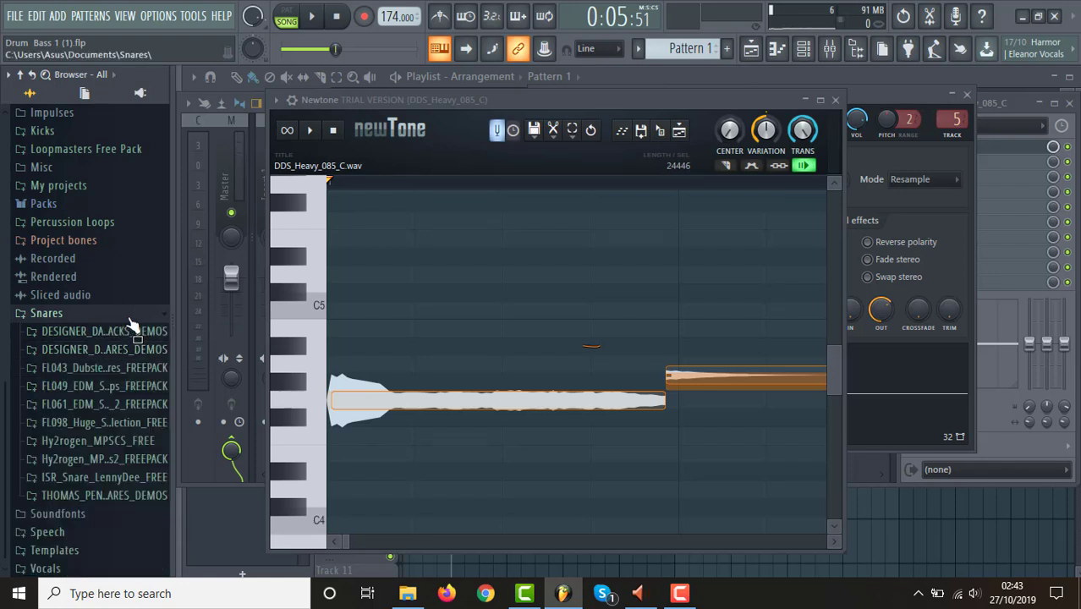
click(130, 320)
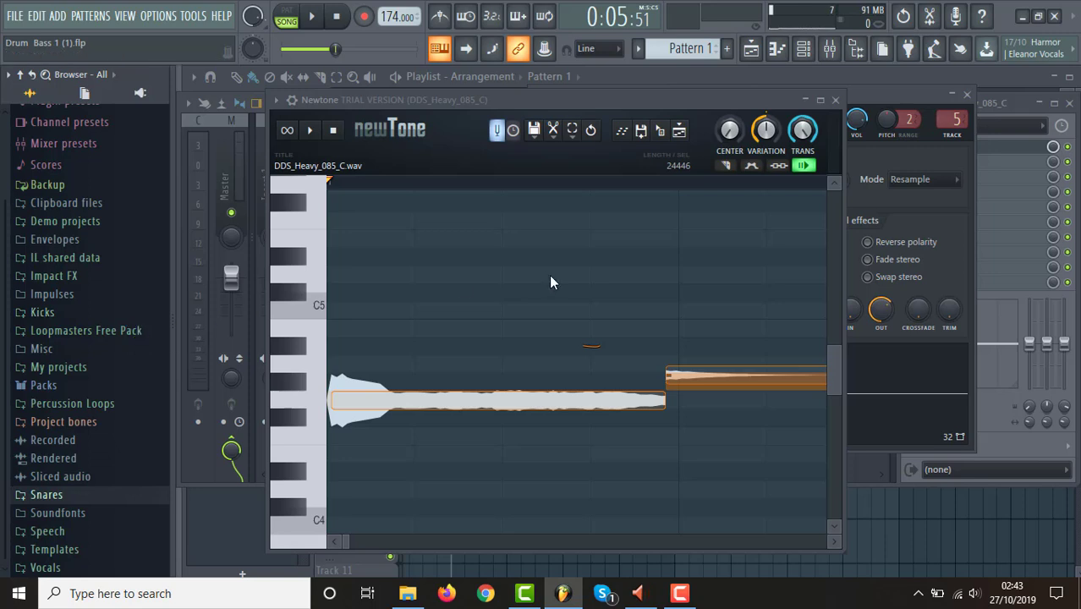
Close the Newtone window and audition the DDS_Heavy_085_C sample.
click(835, 100)
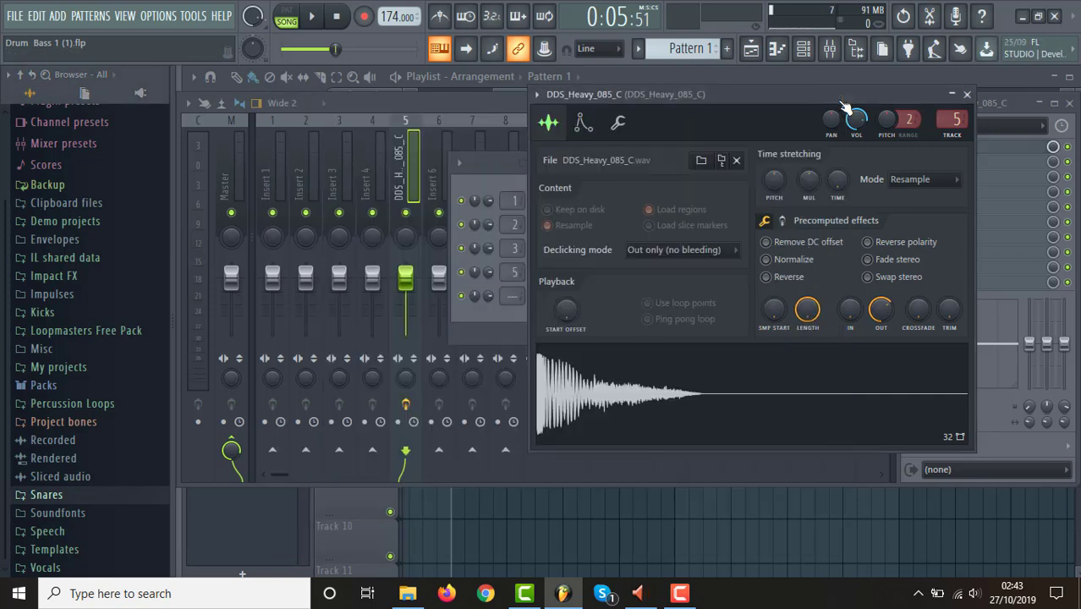
click(724, 381)
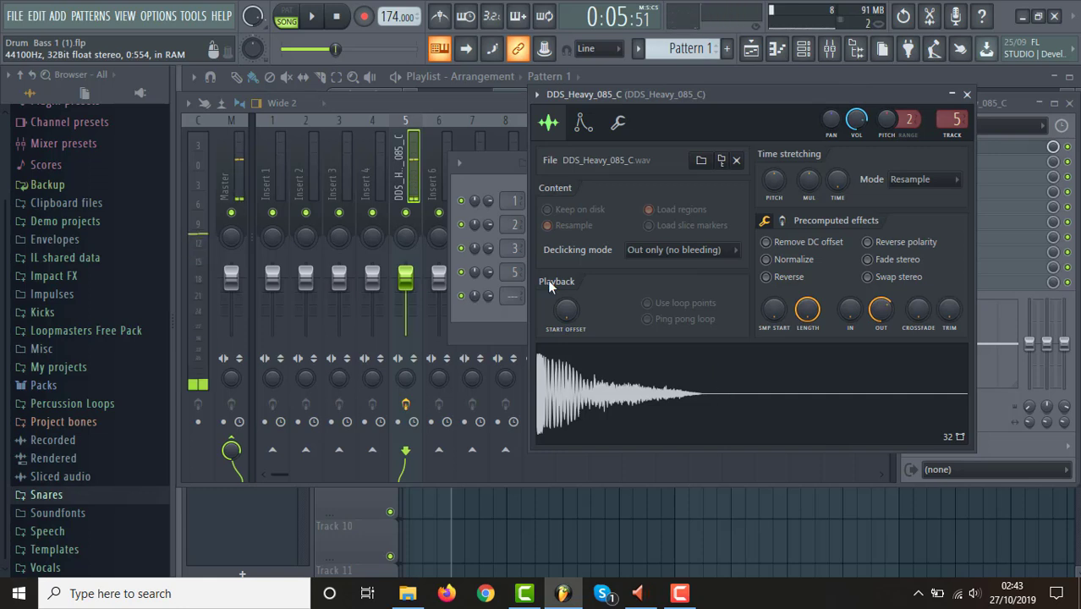
click(471, 162)
Solo Track 1 in the playlist and play a time selection over the second beat of bar 5 to hear the drum loop's snare.
click(753, 49)
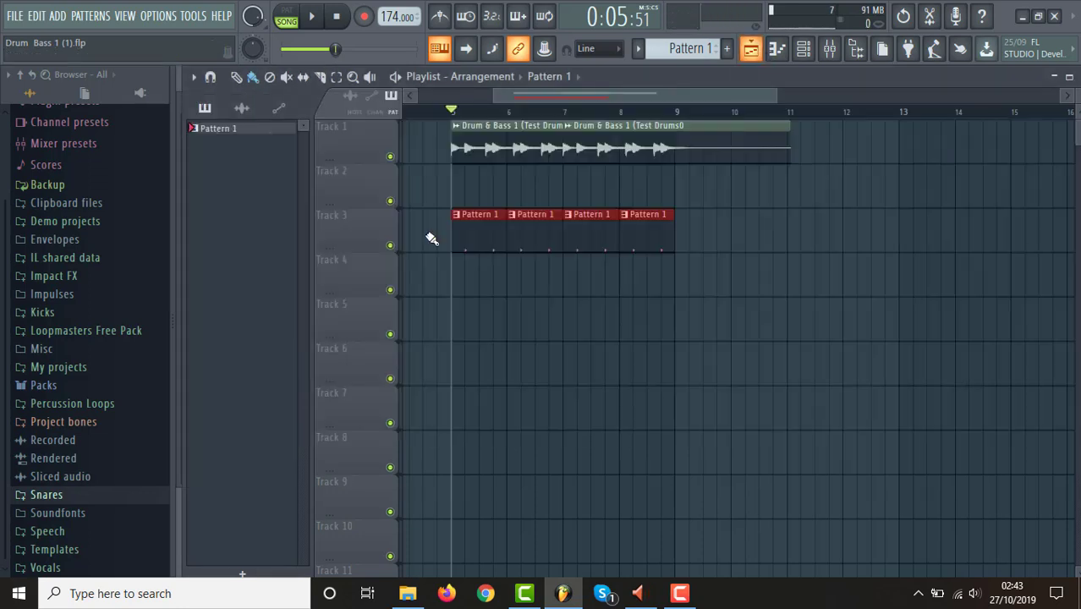
right_click(390, 246)
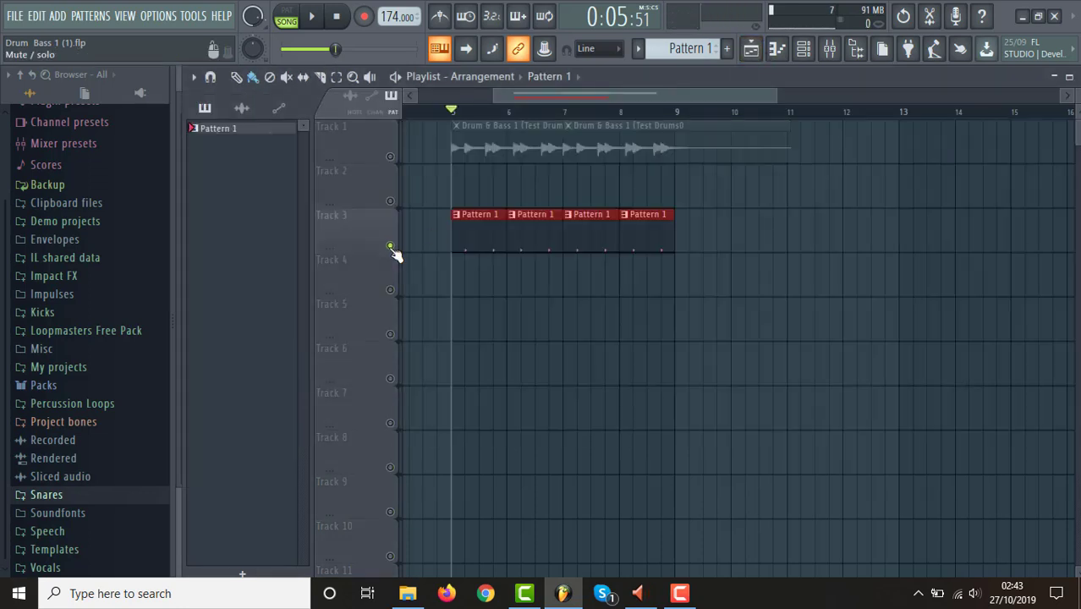
right_click(390, 158)
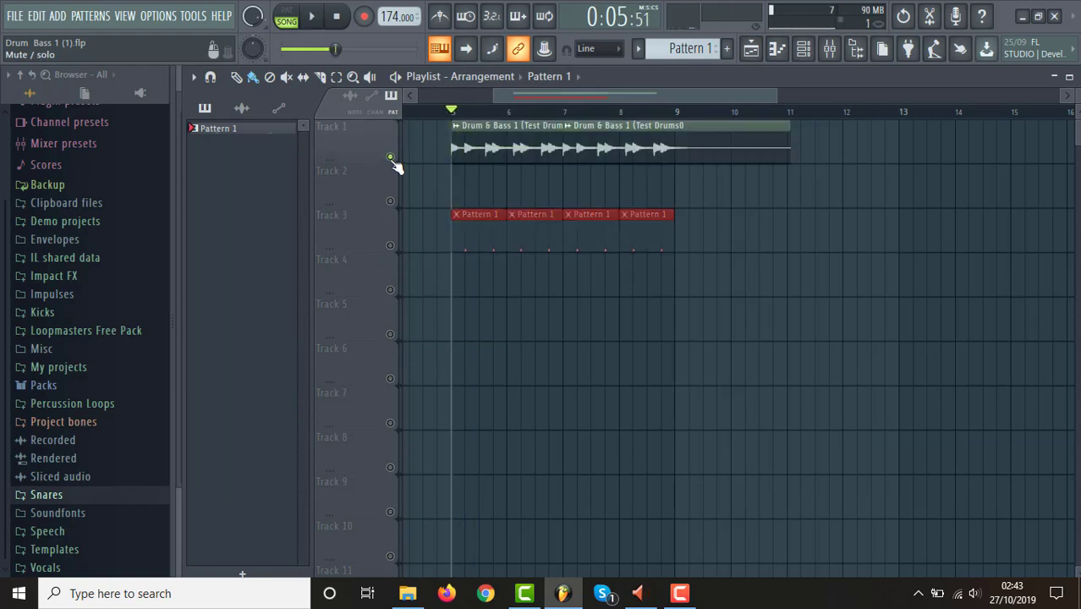
drag(464, 112, 479, 122)
key(space)
Solo Track 3 to hear the snare layer within the time selection, and restore all playlist tracks.
key(space)
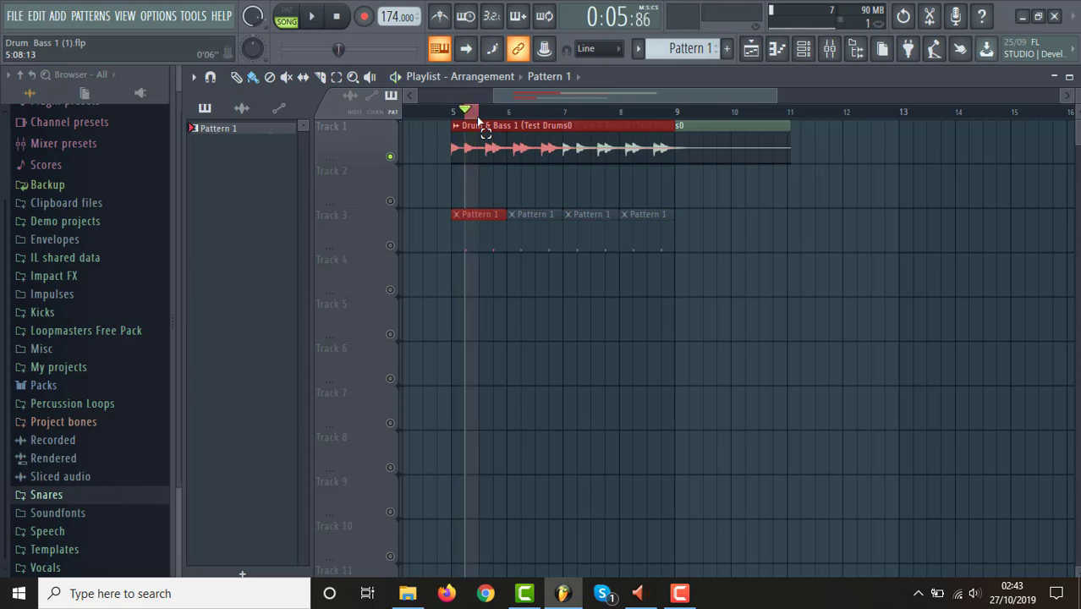
right_click(390, 245)
key(space)
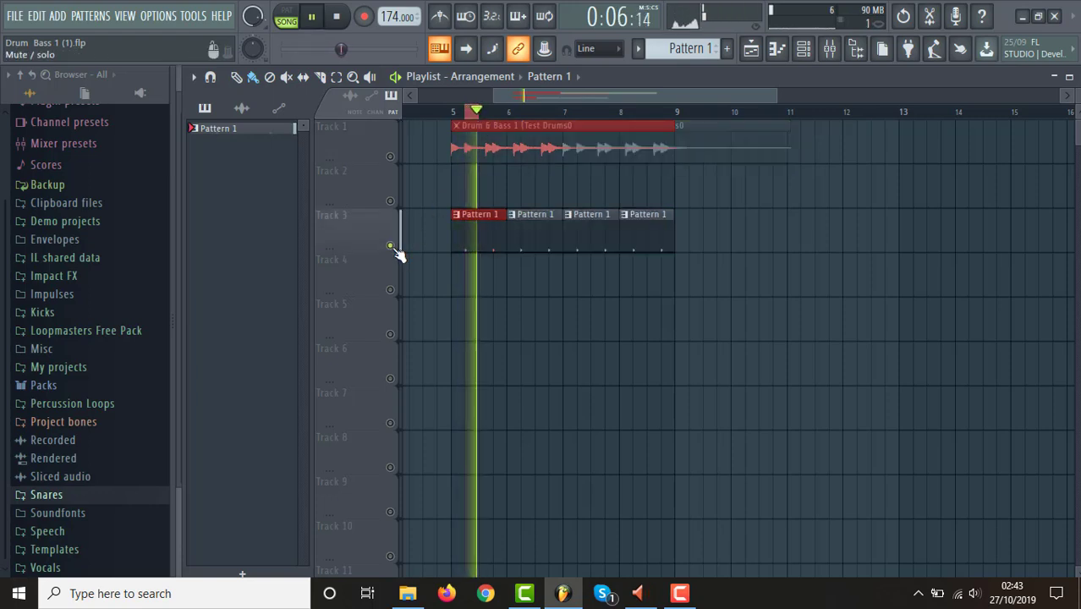
key(space)
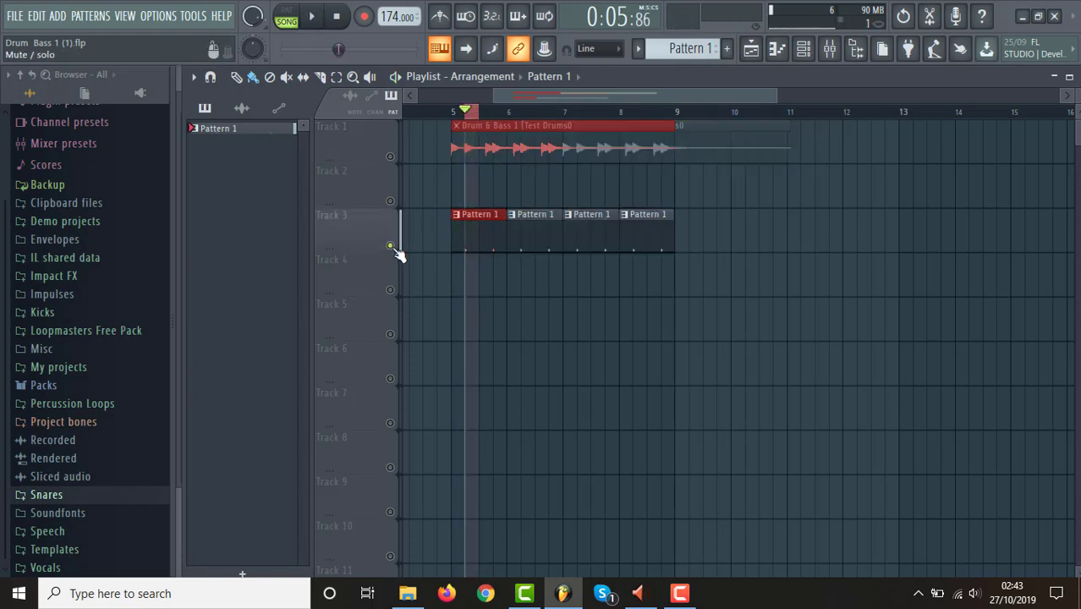
right_click(391, 159)
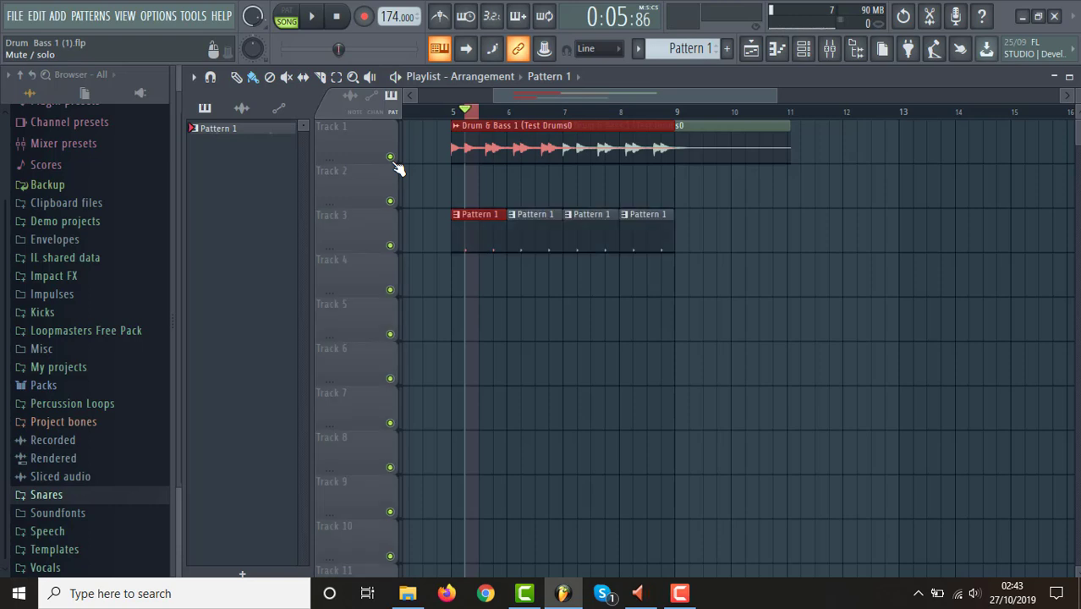
Clear the short time selection, solo Track 3 and select the playlist range from bar 5 to bar 9.
click(830, 49)
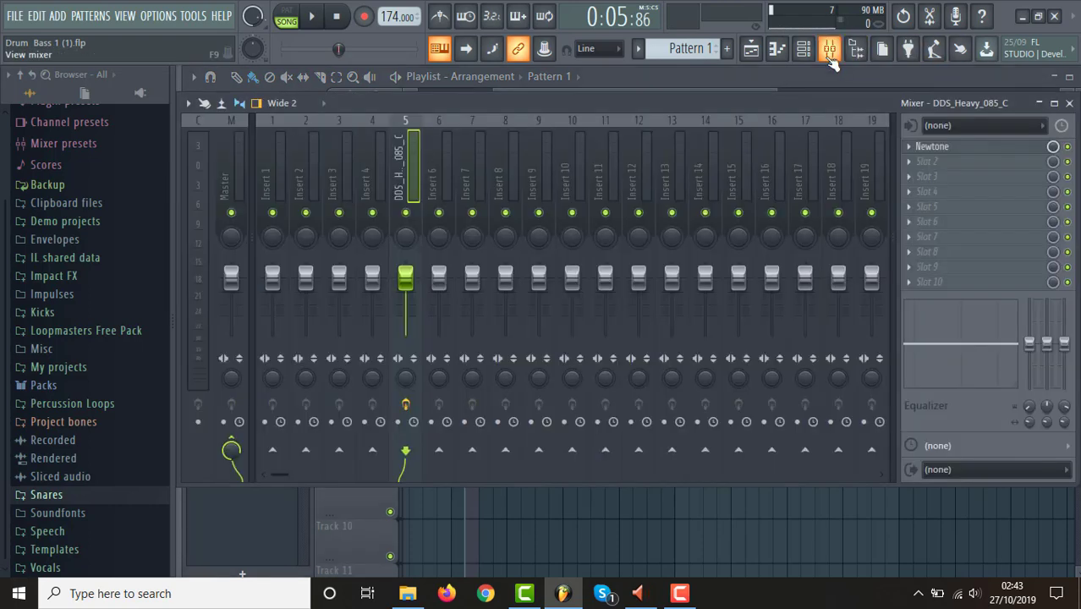
click(750, 49)
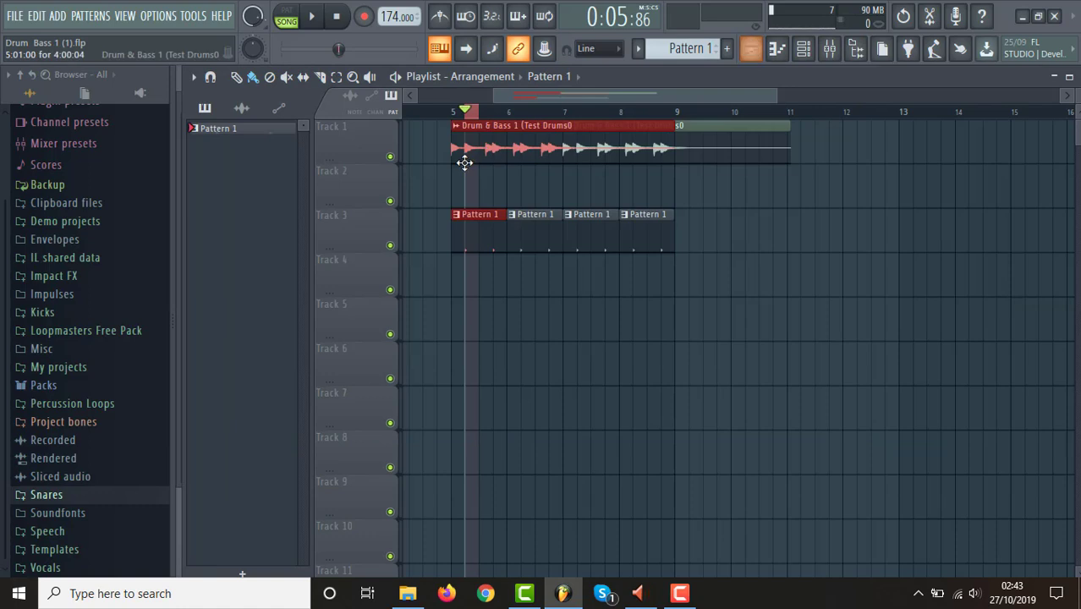
double_click(455, 111)
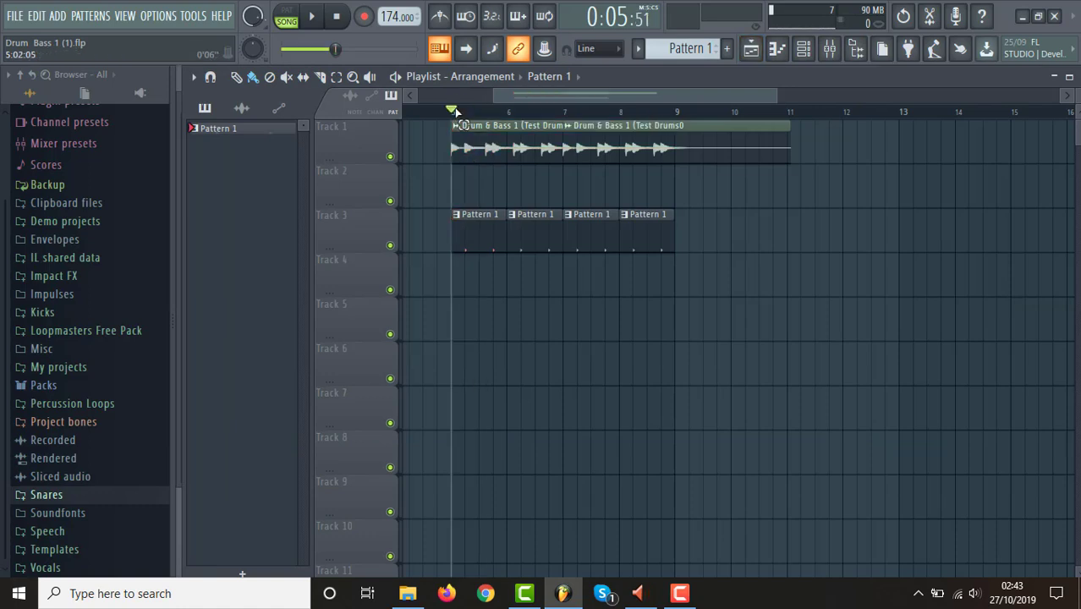
click(828, 48)
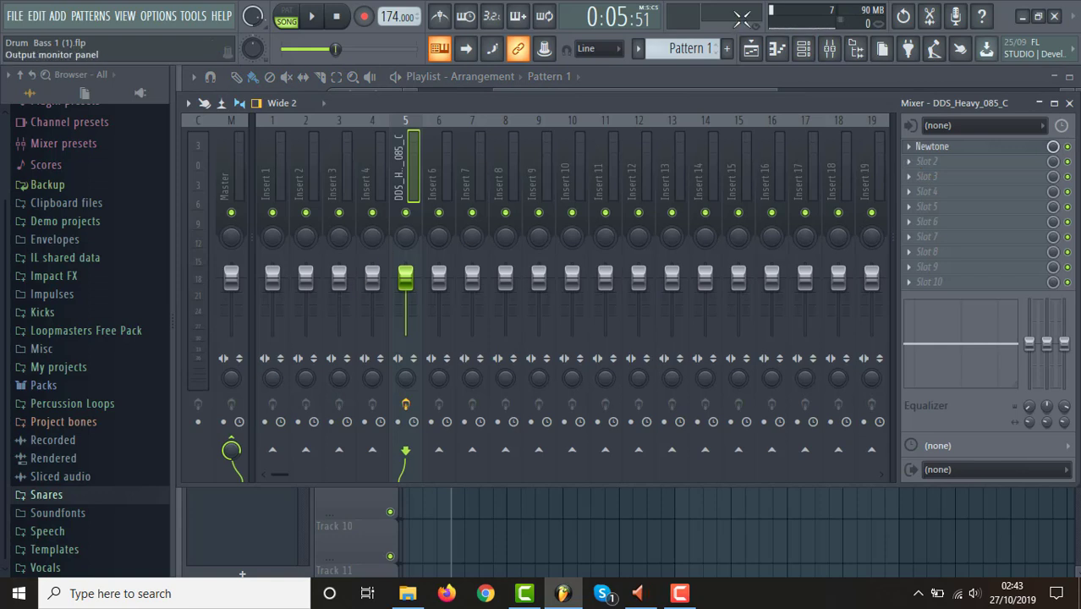
click(751, 49)
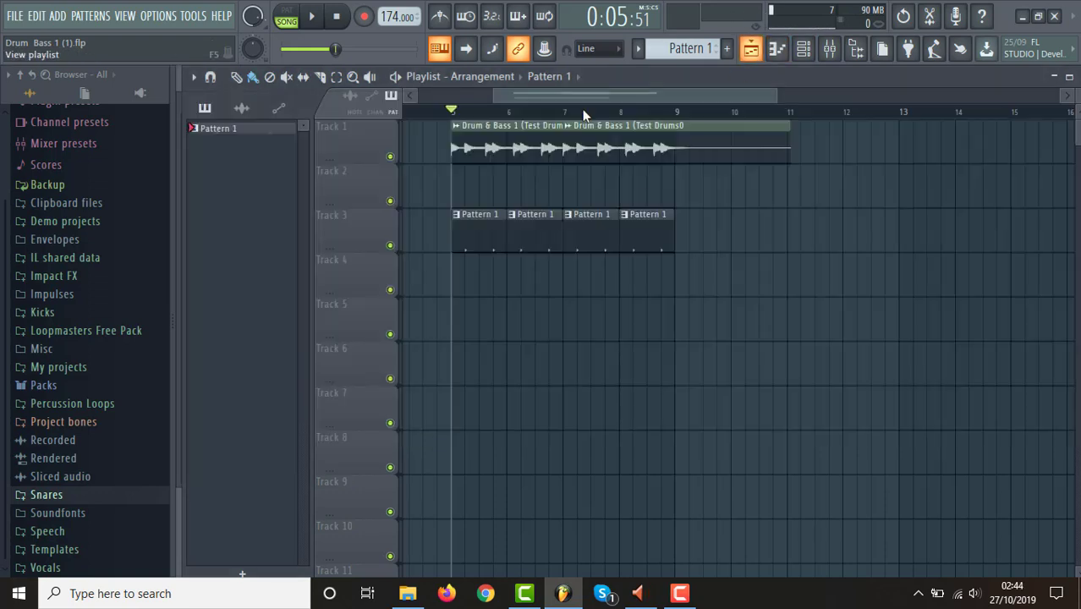
right_click(390, 245)
drag(458, 113, 686, 158)
Add Fruity Parametric EQ 2 to slot 2 of the DDS_Heavy_085_C mixer track and start playback.
click(830, 48)
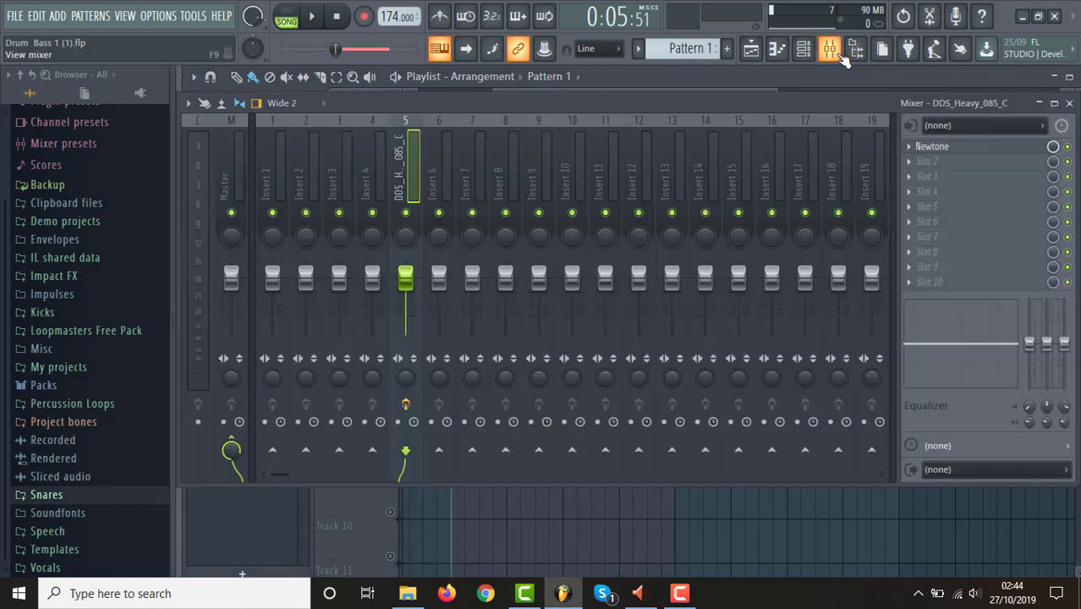
click(913, 161)
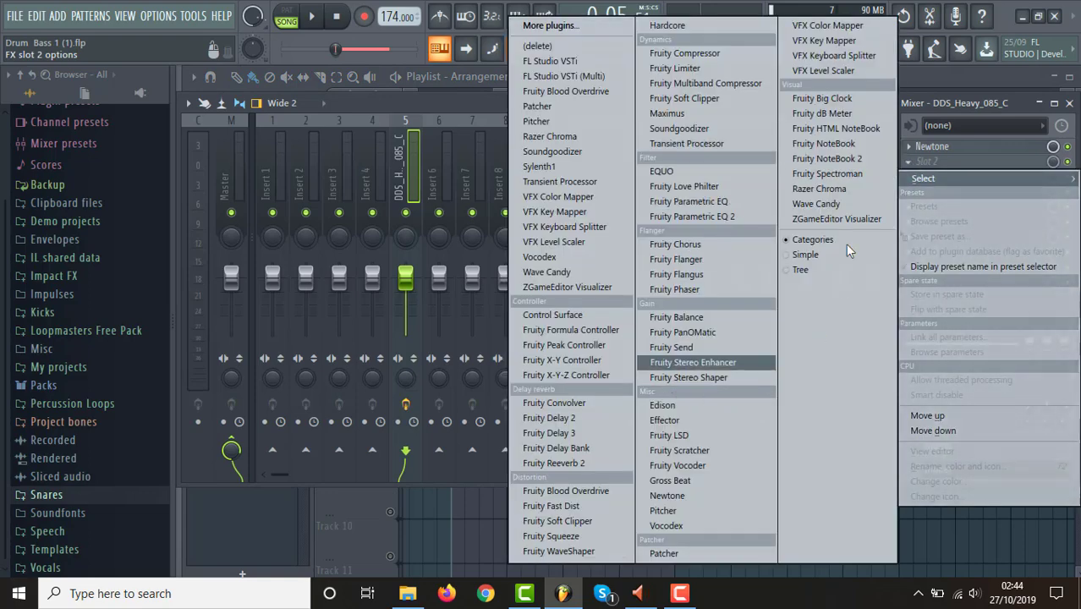
click(718, 219)
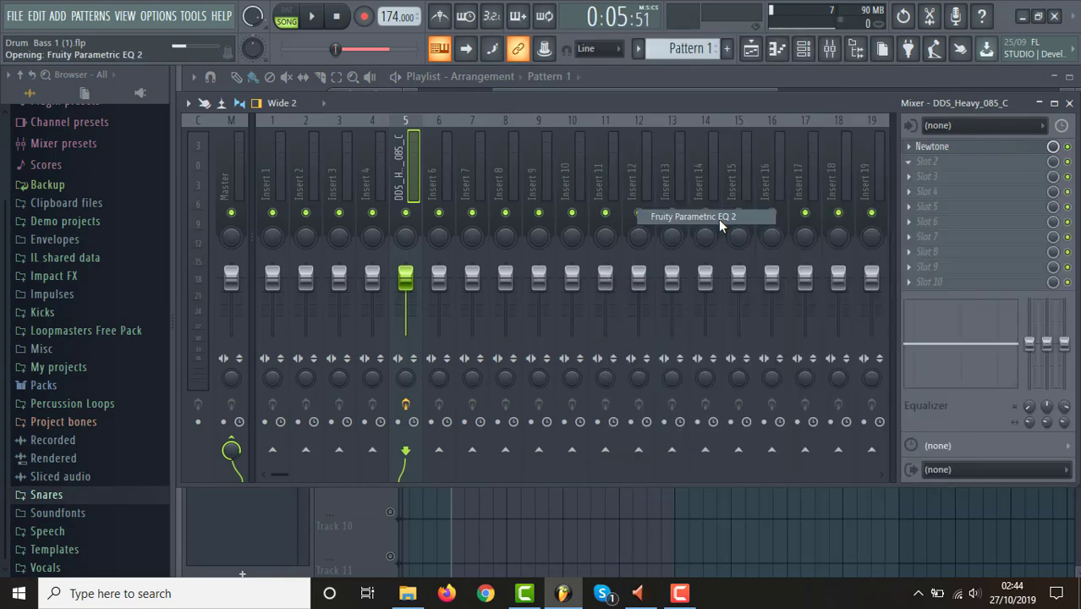
key(space)
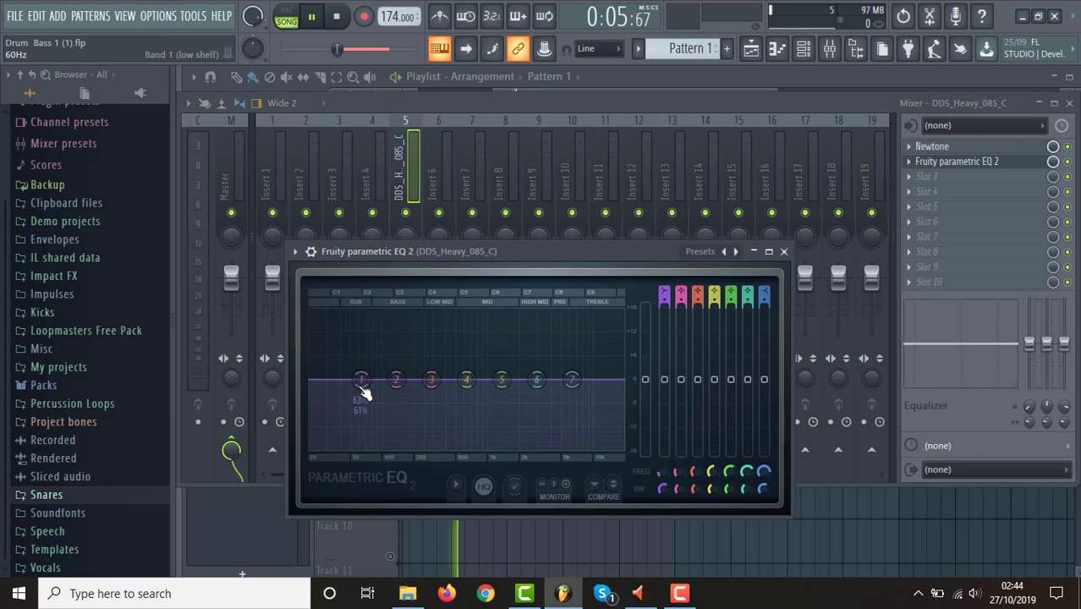
Set EQ band 1 to order Steep 8, cut the snare's lows at about 143 Hz, close the EQ and stop playback.
right_click(362, 389)
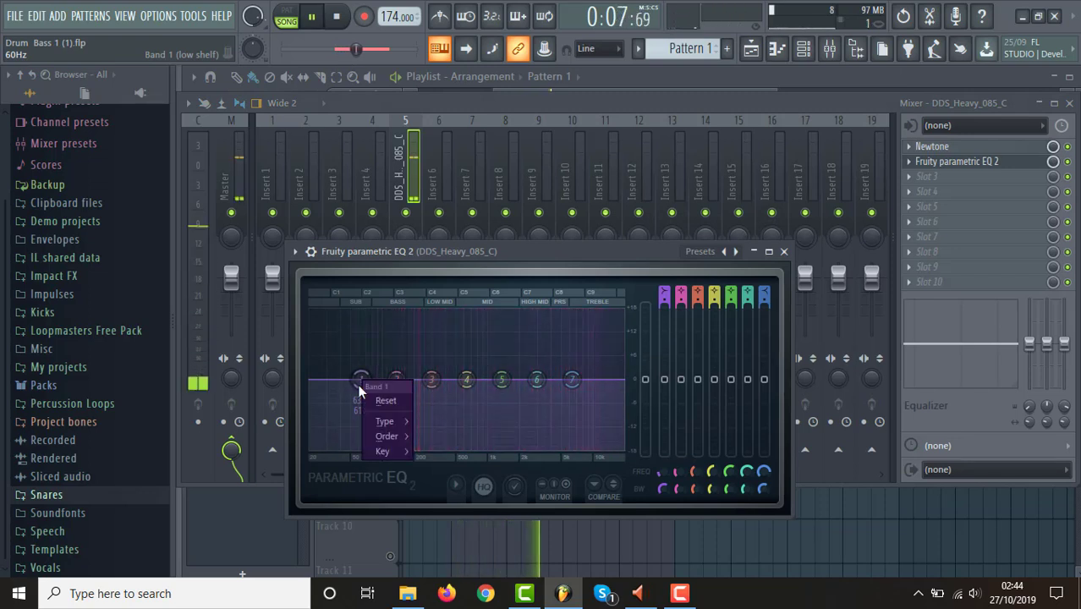
mouse_move(396, 437)
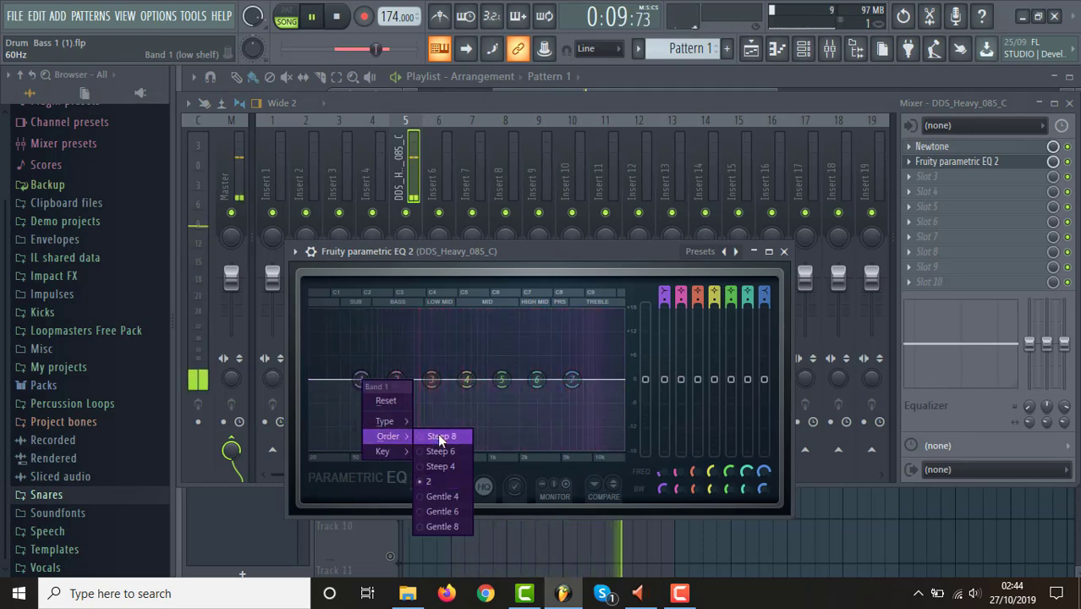
click(438, 436)
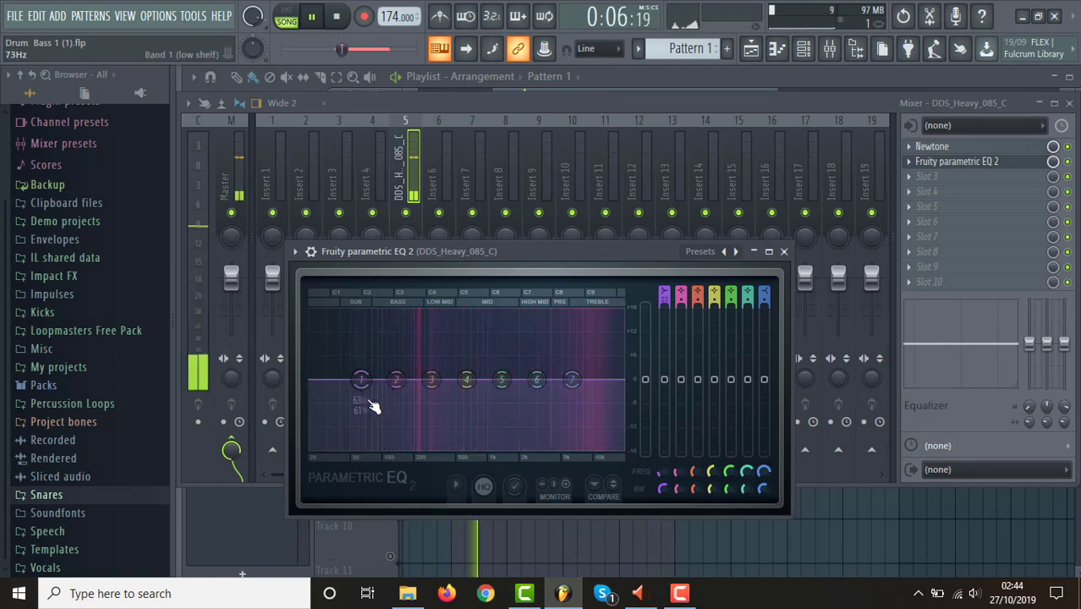
drag(361, 379, 398, 448)
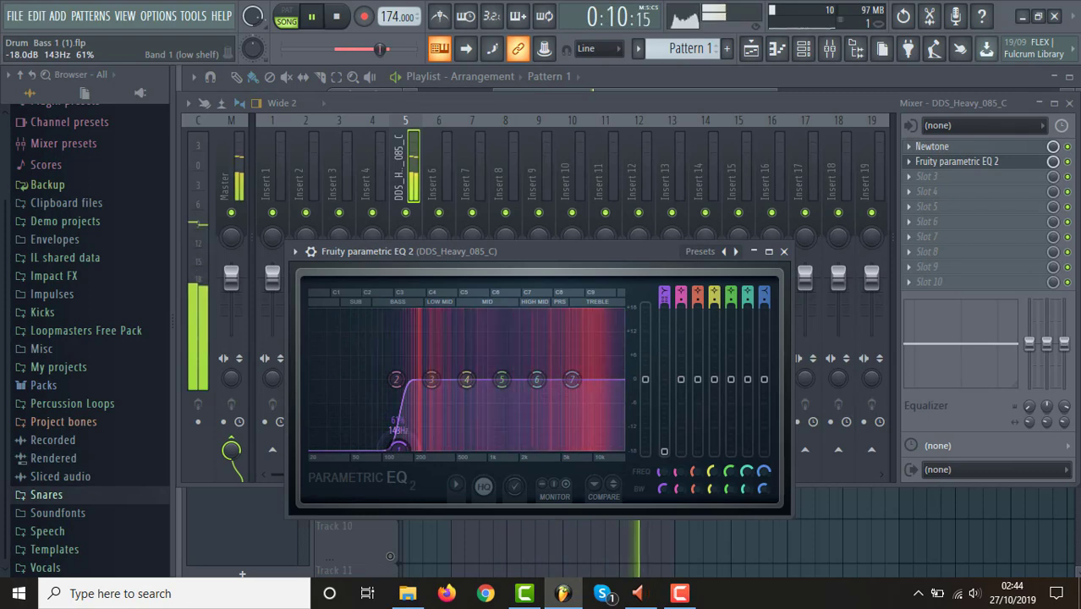
key(space)
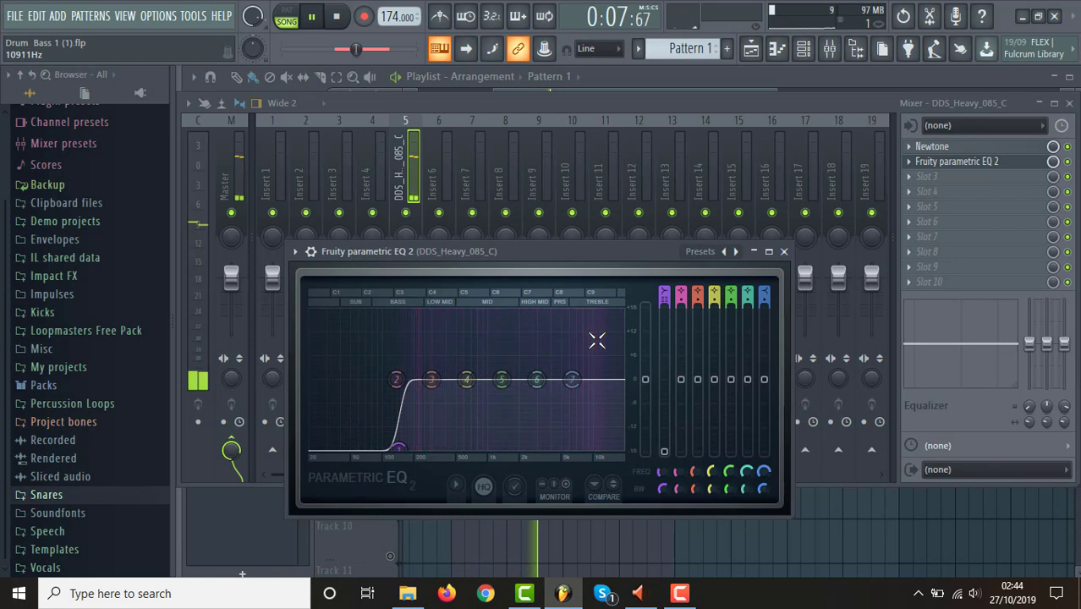
drag(340, 446, 401, 448)
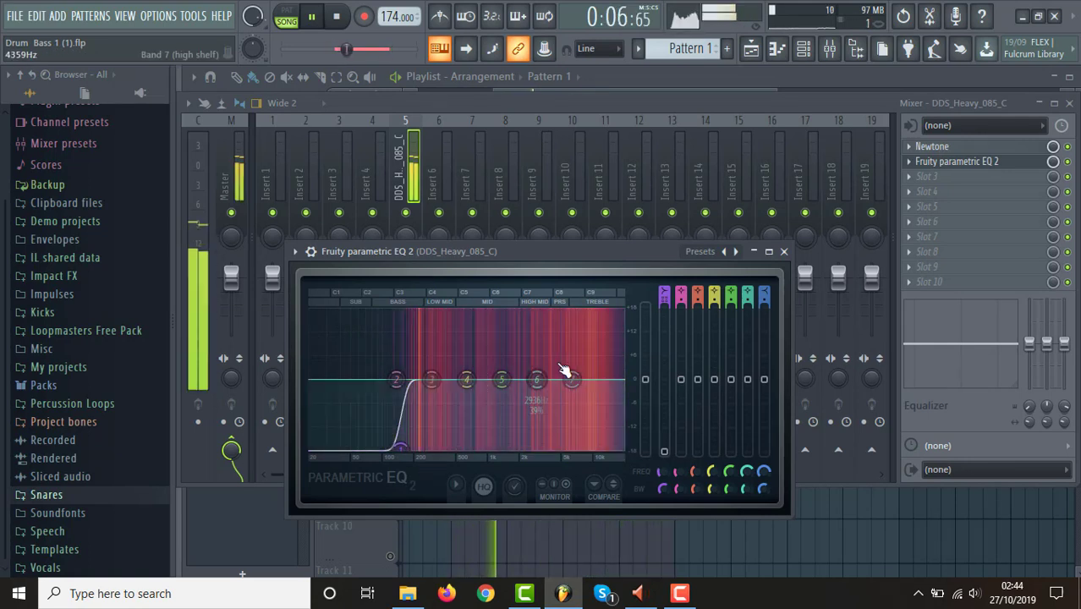
click(783, 251)
key(space)
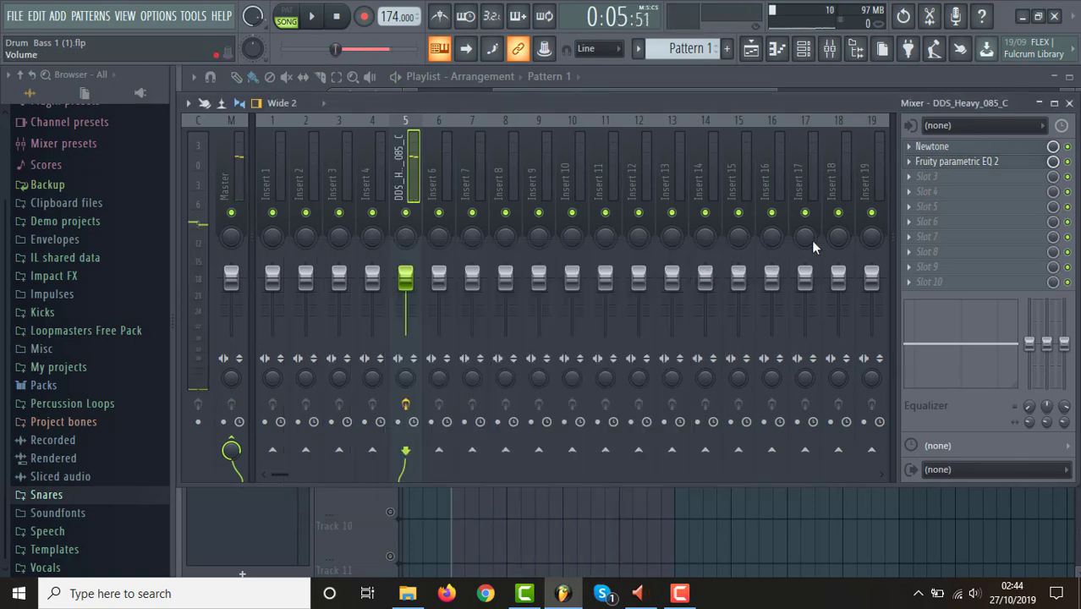
Add a second Fruity Parametric EQ 2 in slot 3 and load its 40Hz + 18kHz cut preset.
click(911, 178)
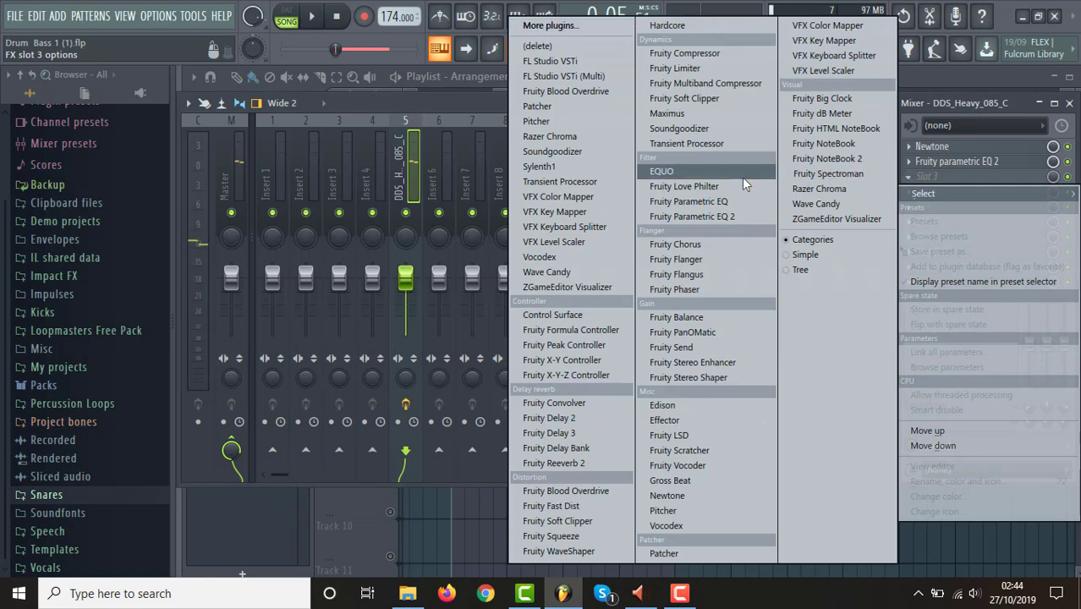
click(721, 218)
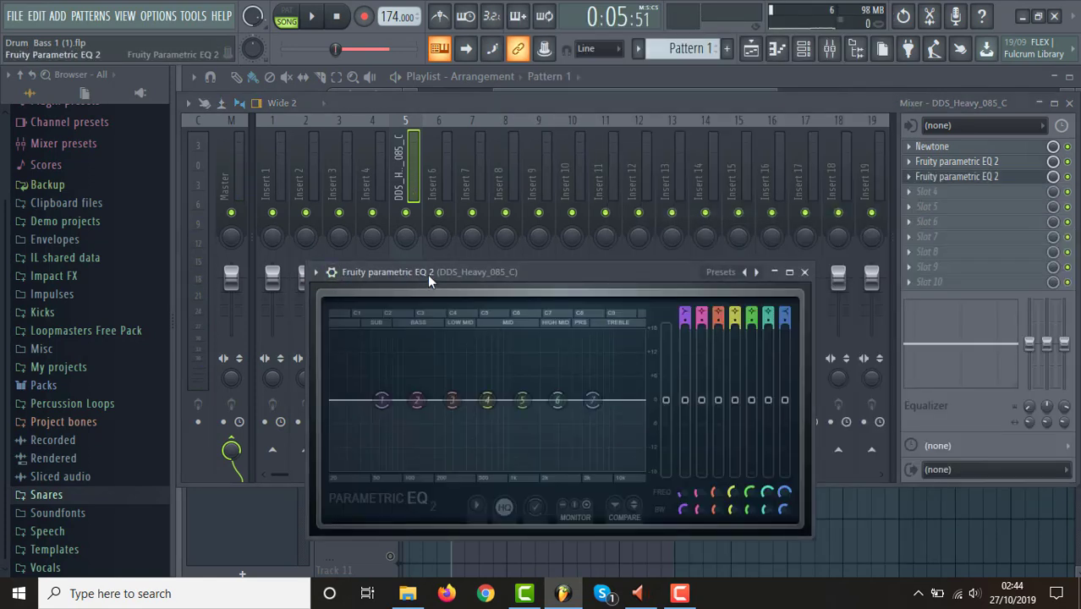
drag(427, 274, 381, 159)
click(270, 158)
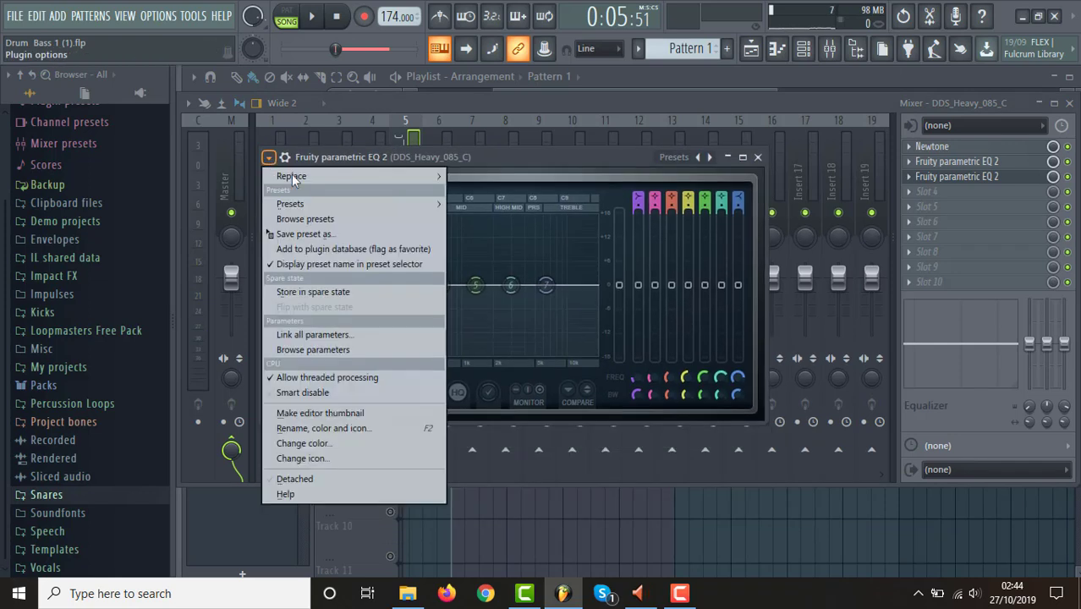
mouse_move(429, 208)
click(493, 282)
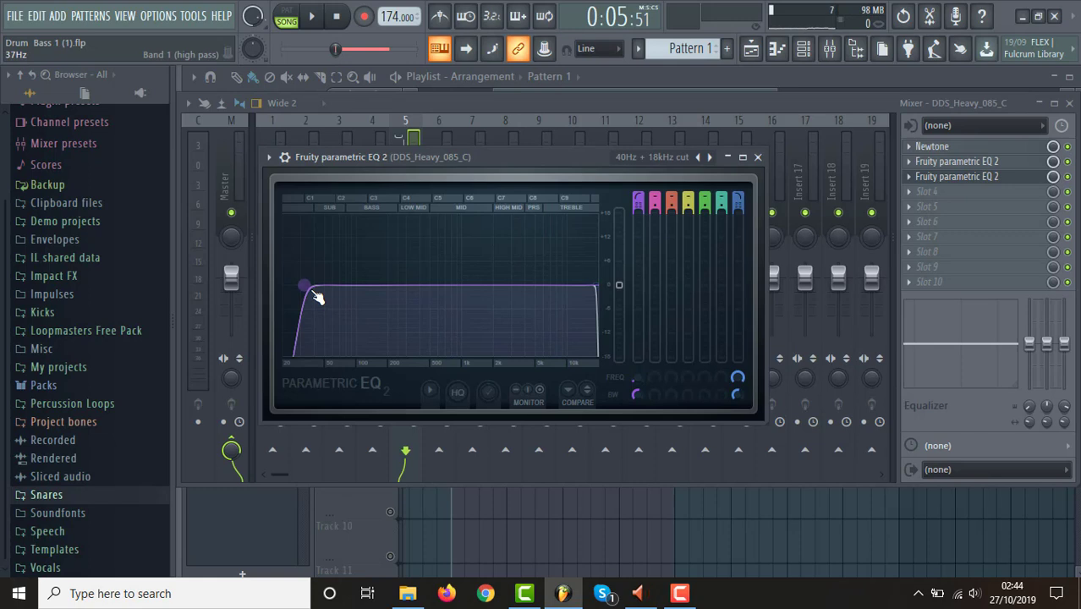
During playback, raise the second EQ's low cut to between 100 and 200 Hz and lower its high cut to about 14.5 kHz.
key(space)
drag(316, 297, 376, 286)
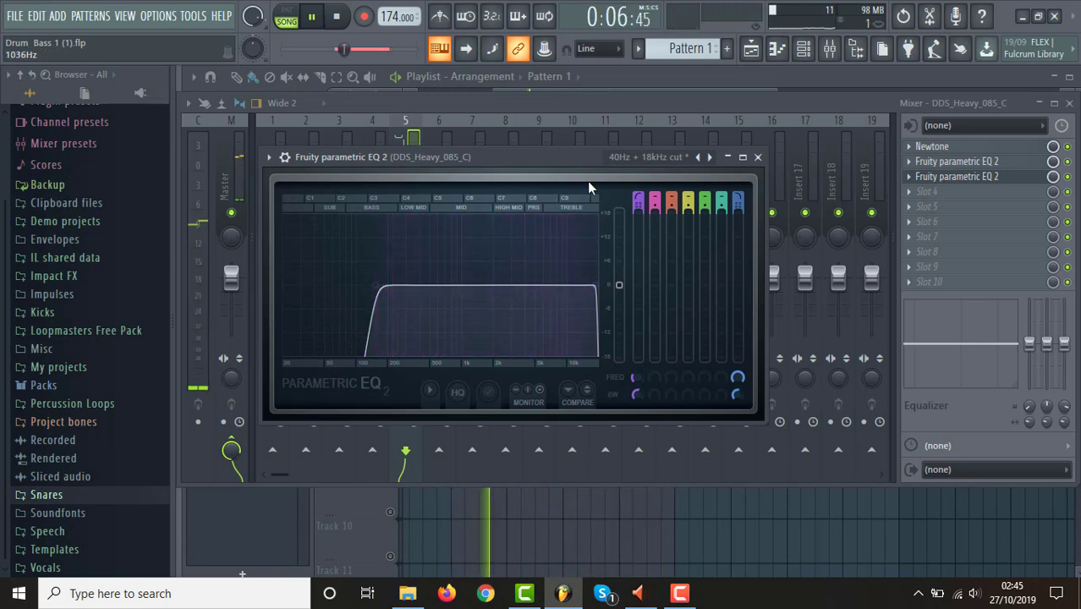
drag(372, 288, 373, 287)
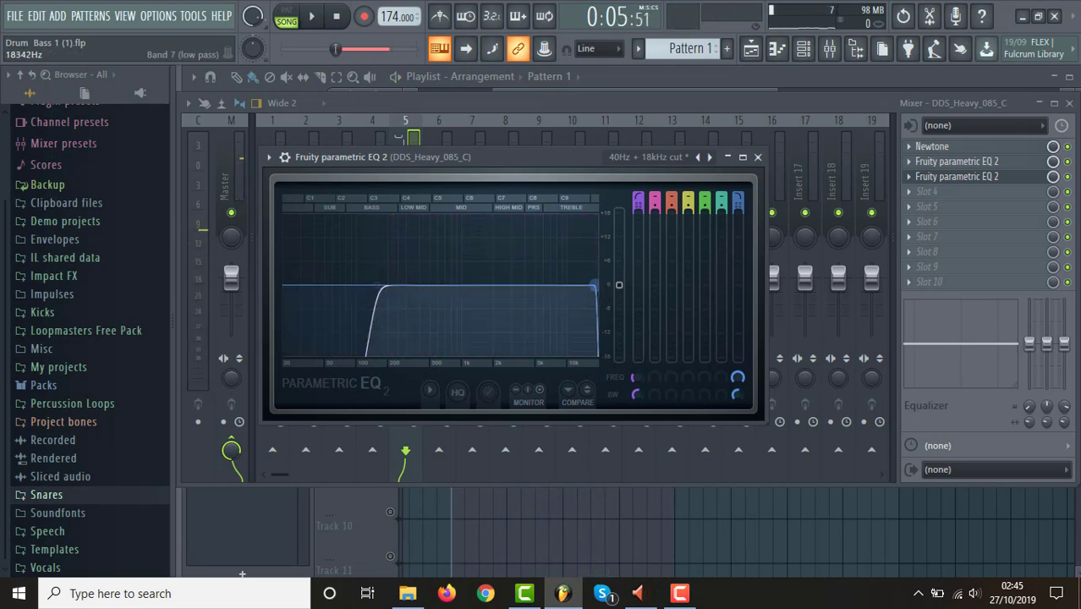
mouse_move(586, 286)
mouse_down()
mouse_move(599, 286)
mouse_move(455, 285)
mouse_move(598, 286)
mouse_move(584, 286)
mouse_up()
key(space)
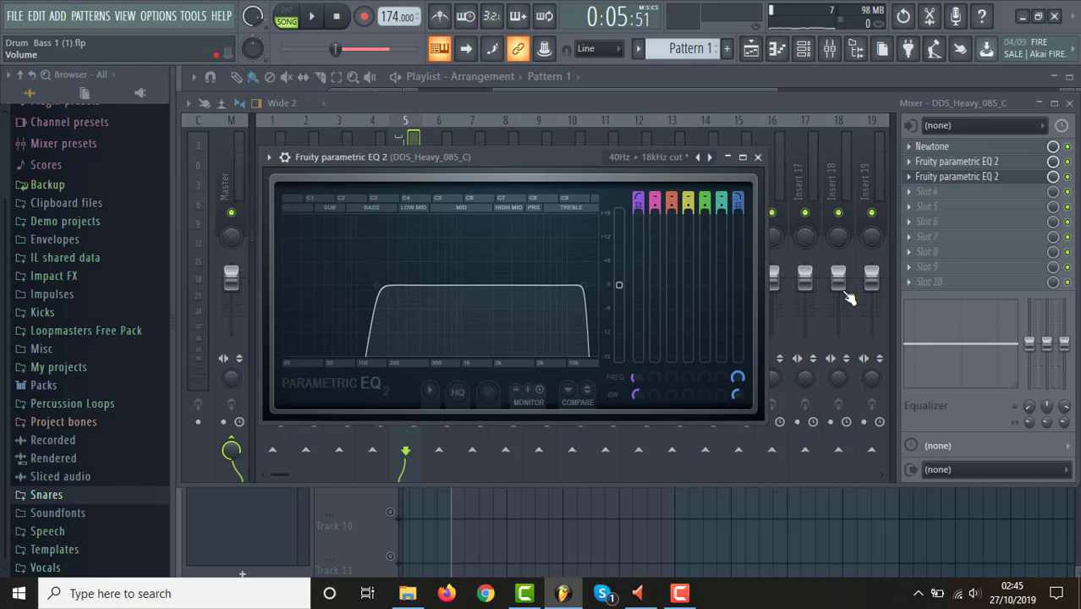
mouse_move(374, 284)
mouse_down()
mouse_move(548, 285)
mouse_move(364, 285)
mouse_move(378, 286)
mouse_up()
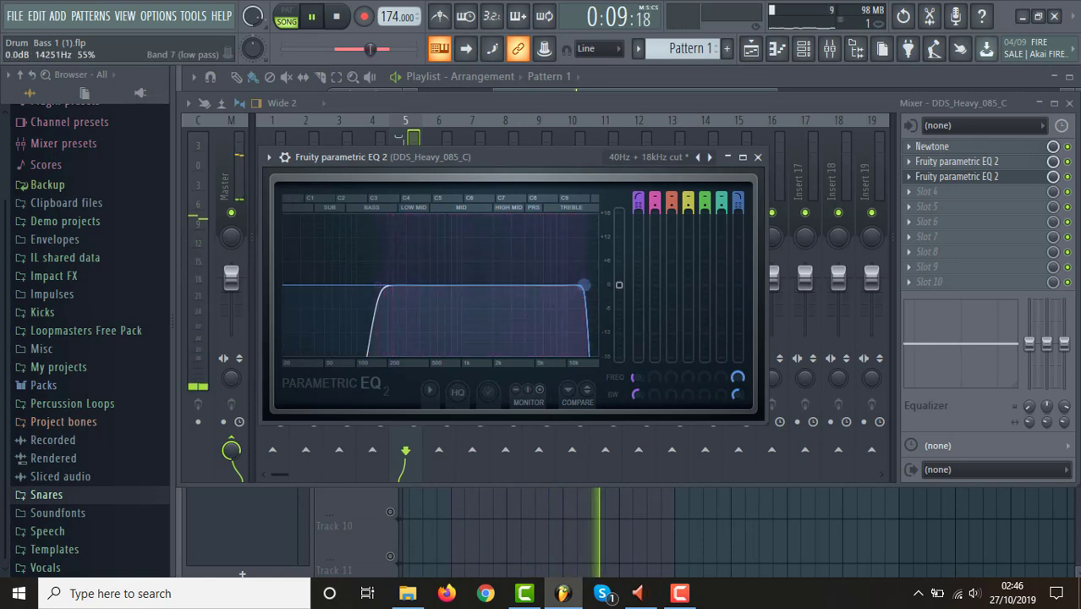
mouse_move(578, 285)
mouse_down()
mouse_move(436, 285)
mouse_move(584, 285)
mouse_up()
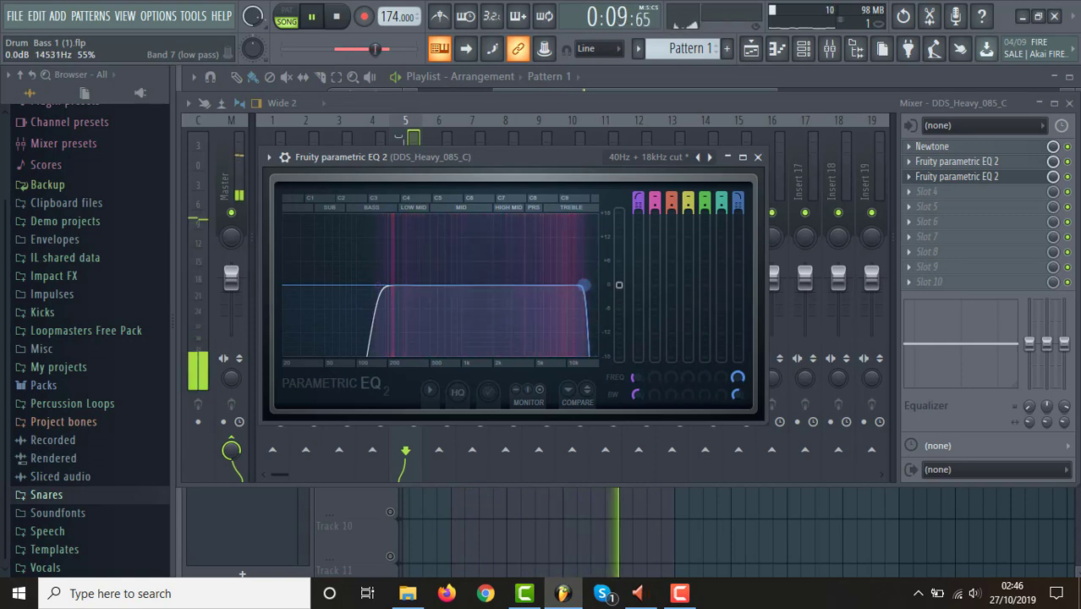
key(space)
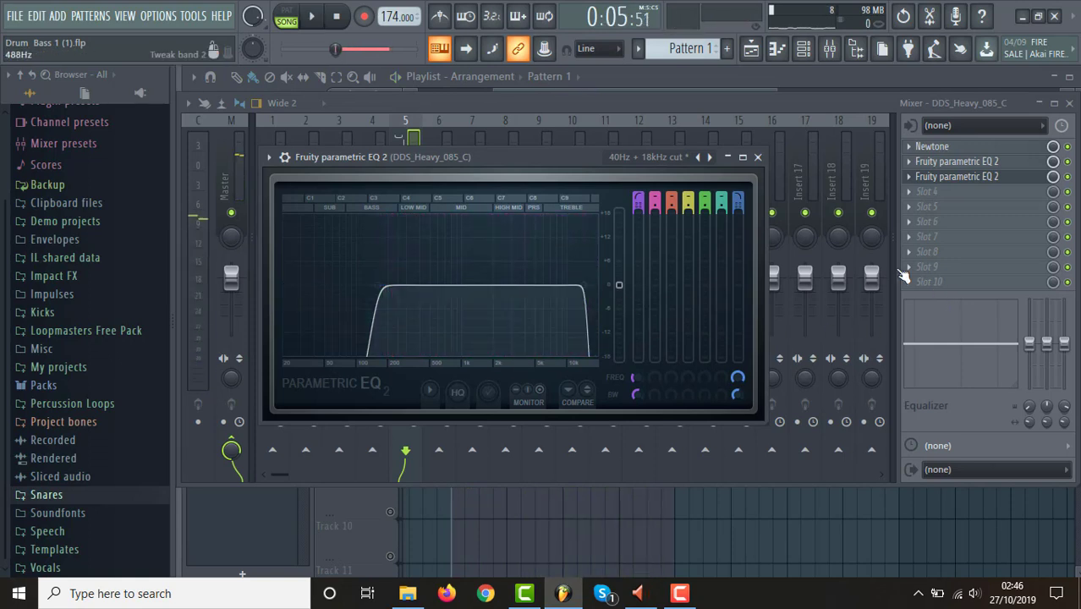
Minimise the EQ window, lower the DDS_Heavy_085_C mixer fader to about -7.8 dB and return to the playlist.
click(728, 157)
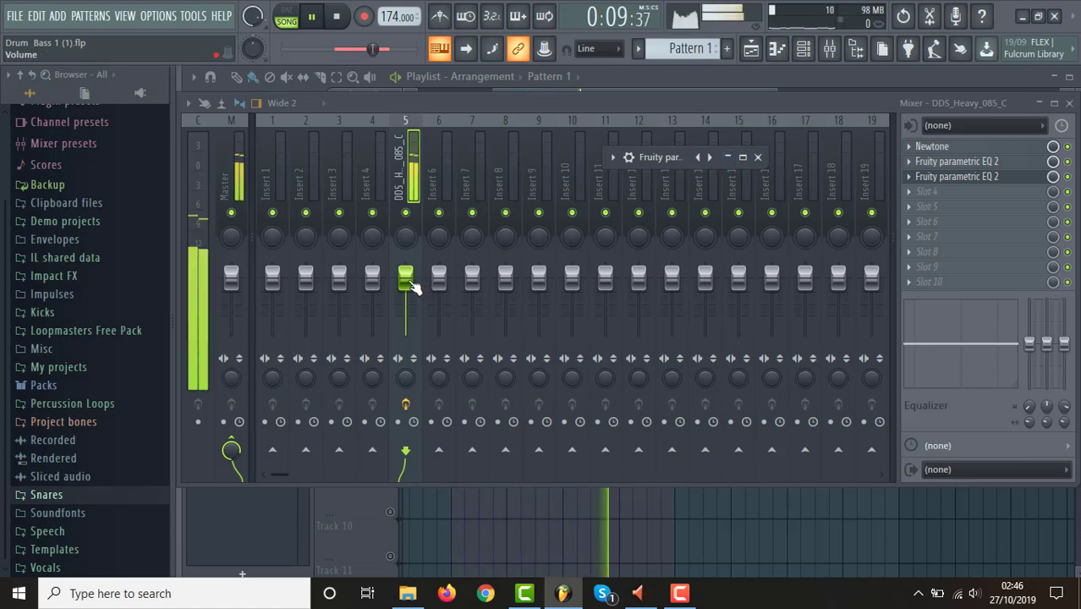
drag(409, 286, 410, 304)
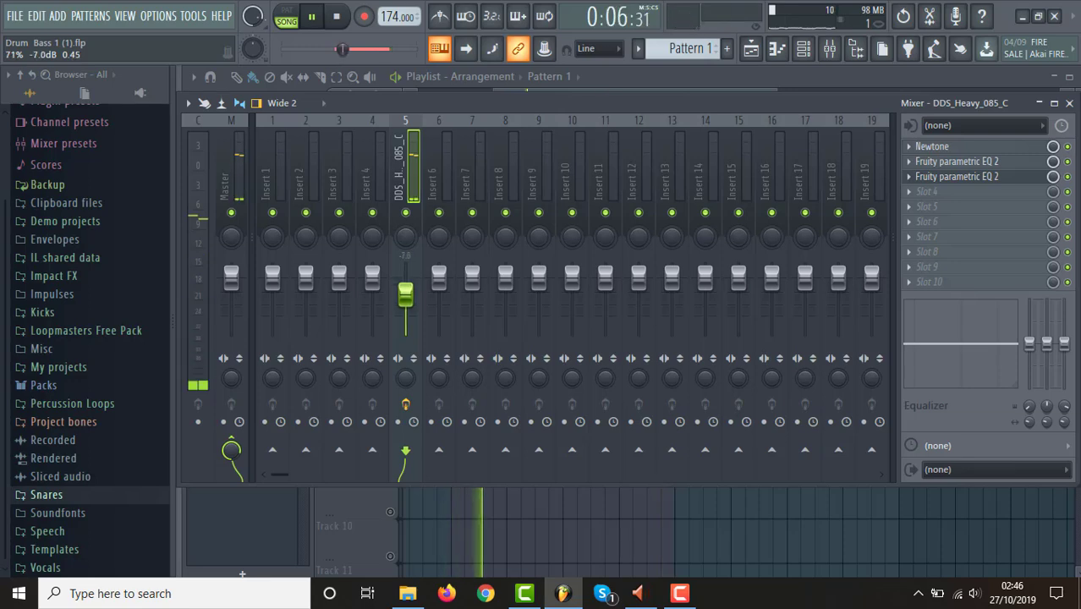
click(752, 49)
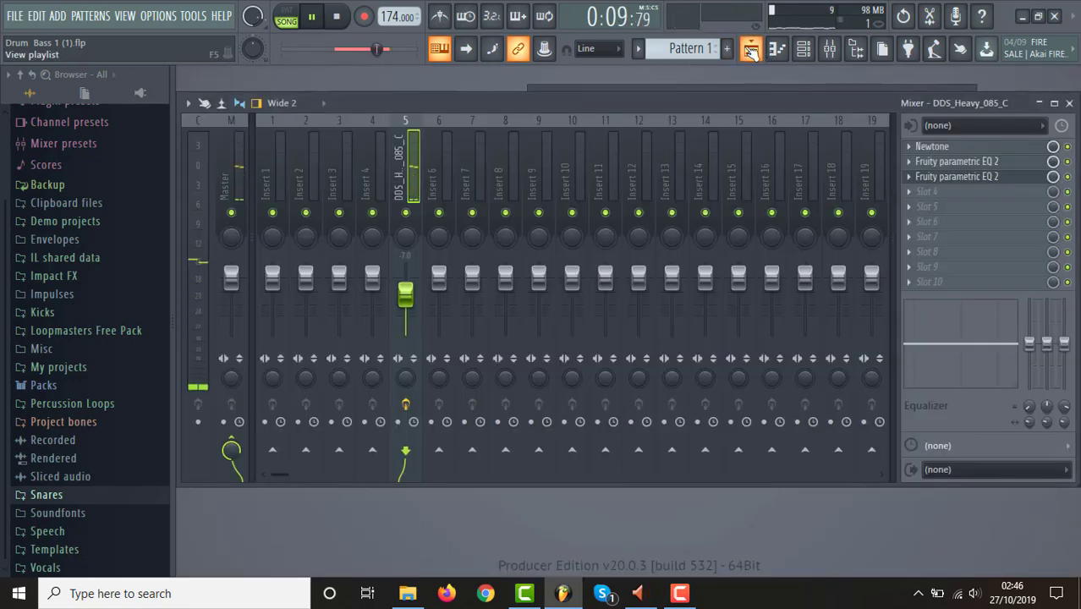
click(752, 50)
key(space)
Unmute Track 1 to hear both snare layers together, and mute Track 3 to compare with the drum loop alone.
click(391, 157)
key(space)
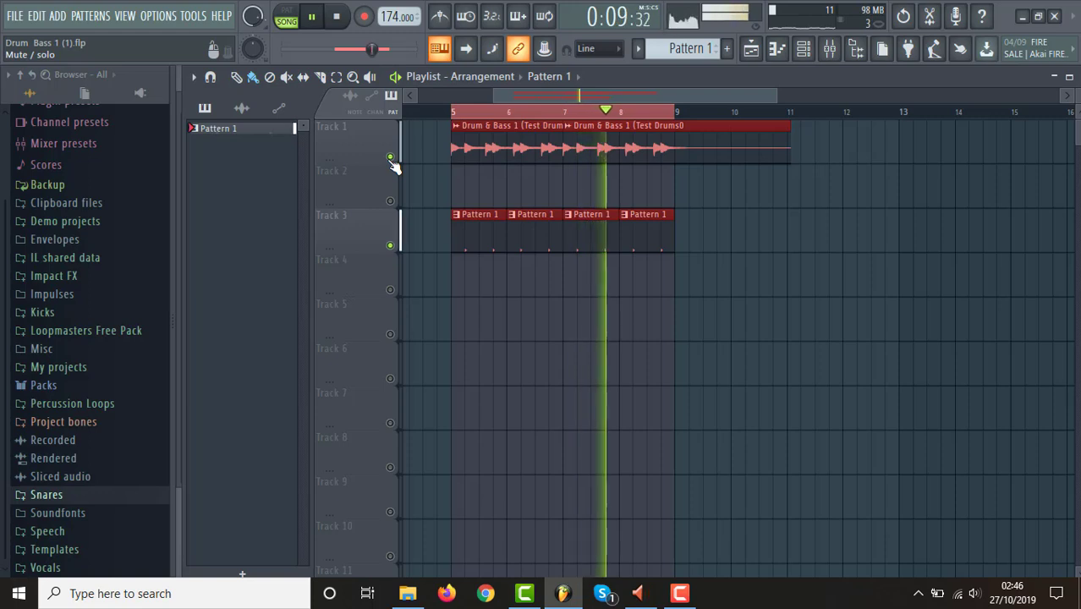
key(space)
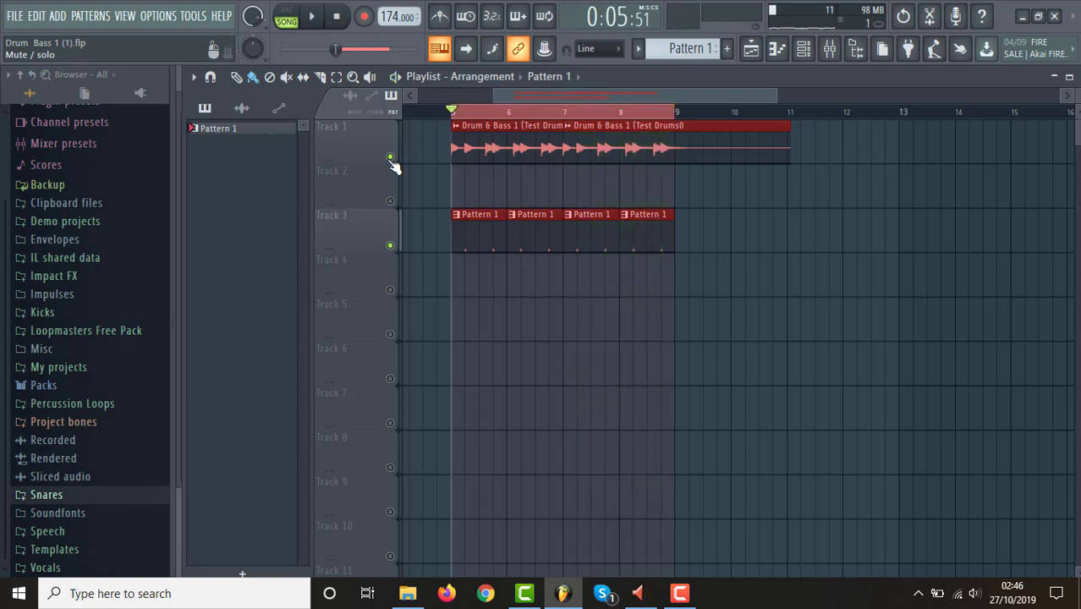
click(391, 246)
key(space)
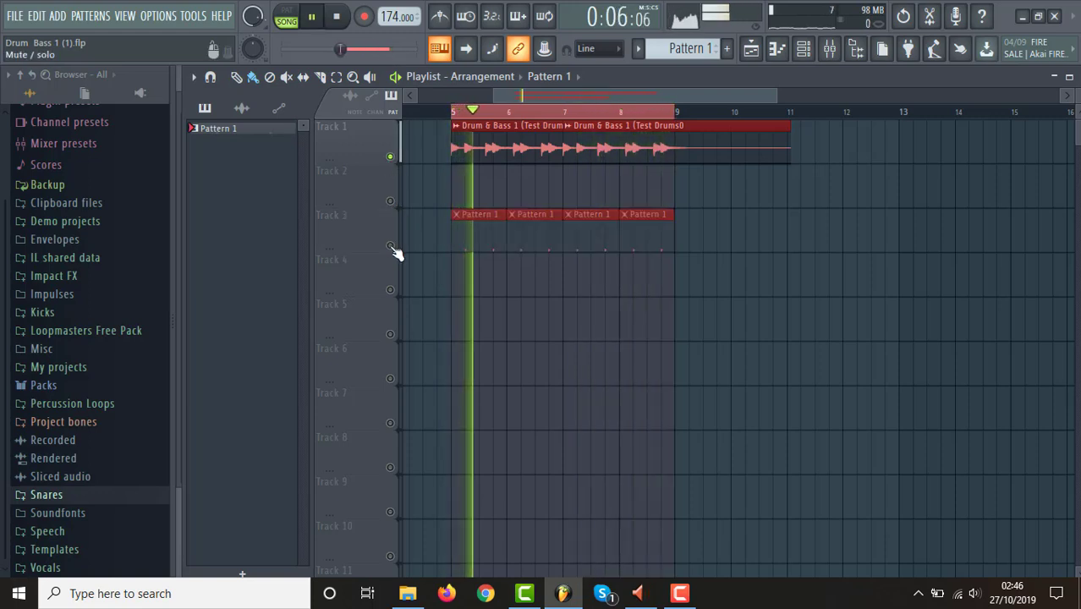
Unmute Track 3, raise the DDS_Heavy_085_C mixer fader to about -8.4 dB and toggle its mute to compare during playback.
key(space)
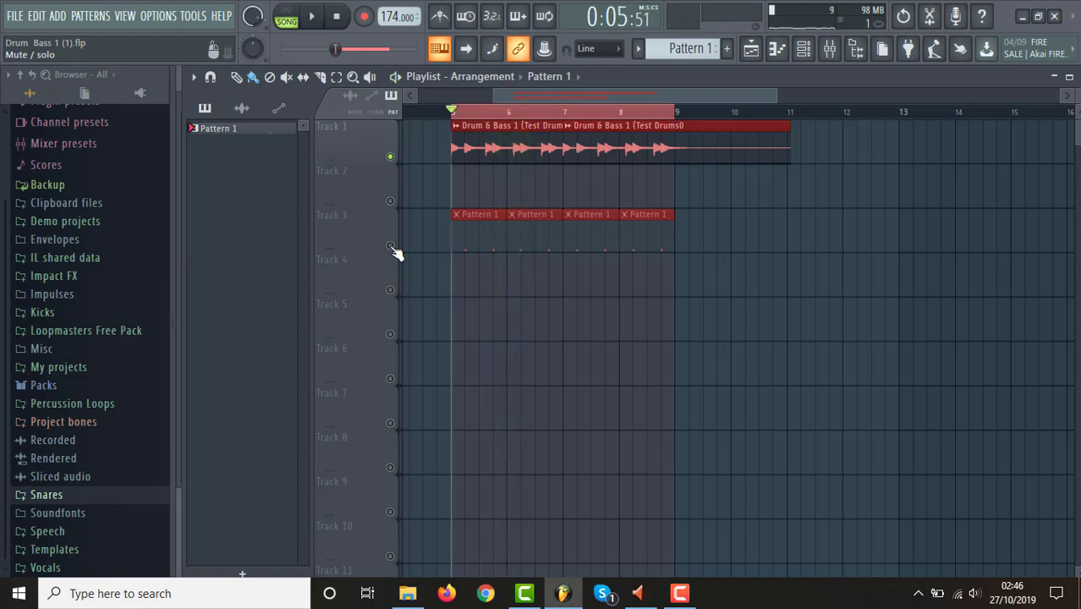
click(391, 246)
click(830, 48)
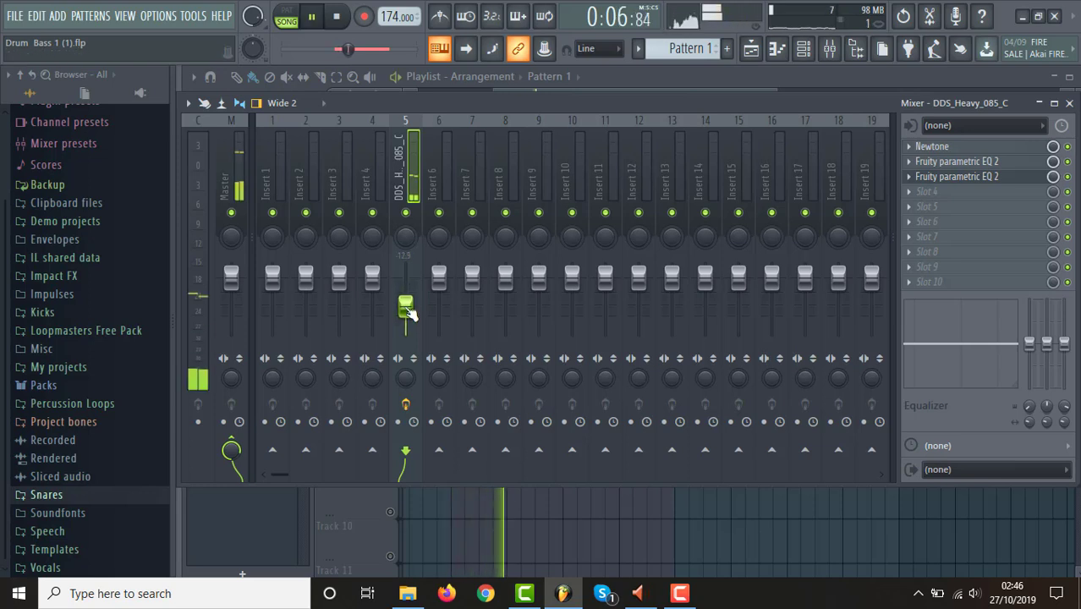
drag(406, 306, 406, 296)
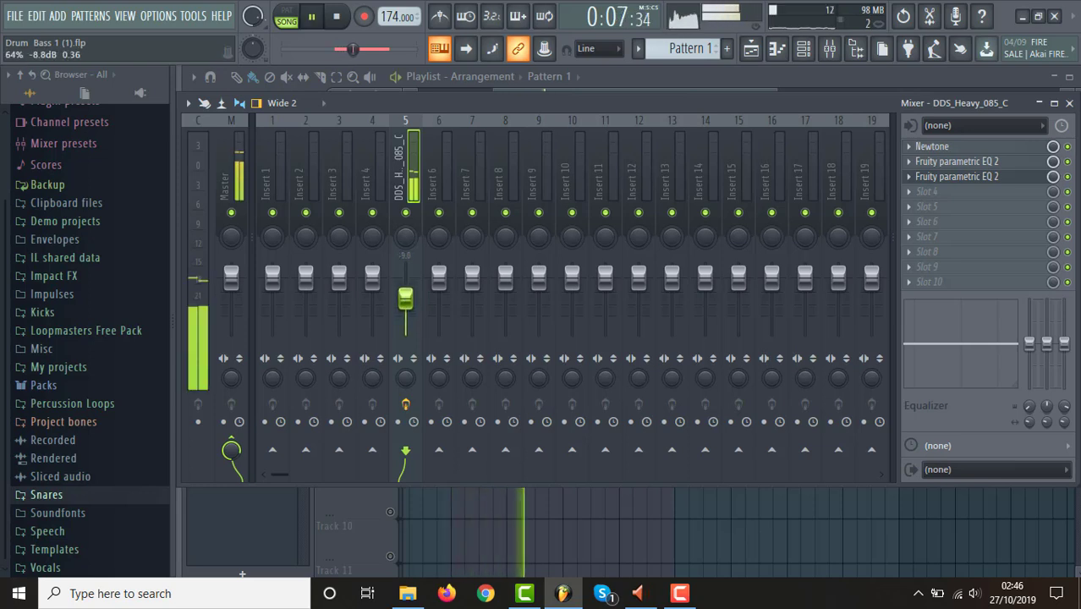
click(406, 213)
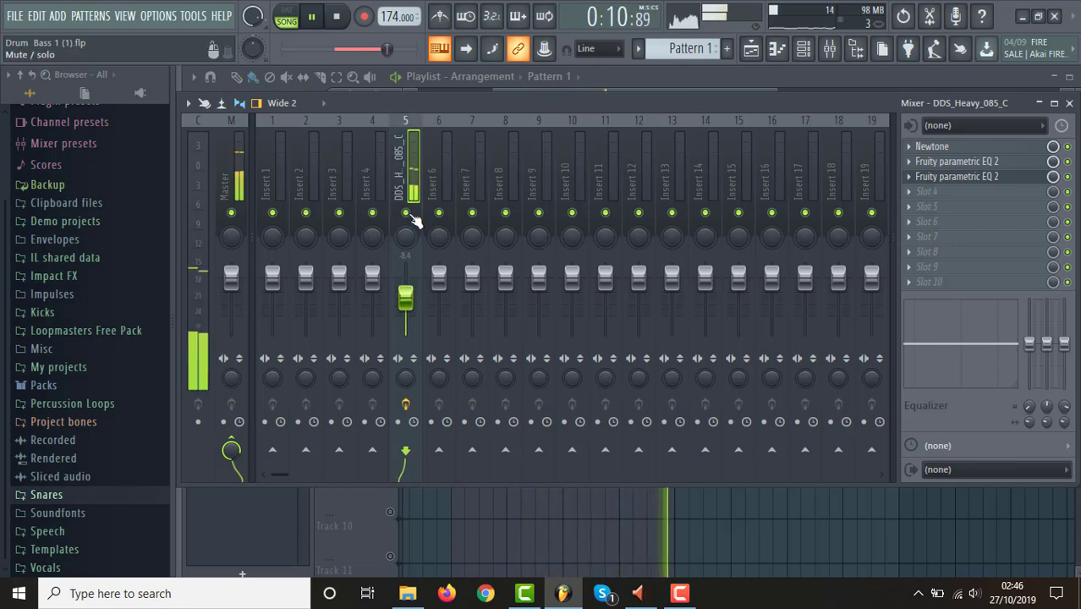
click(406, 212)
Fine-tune the DDS_Heavy_085_C mixer fader to about -7.4 dB, muting and unmuting the channel to judge the snare layer.
drag(406, 296, 406, 324)
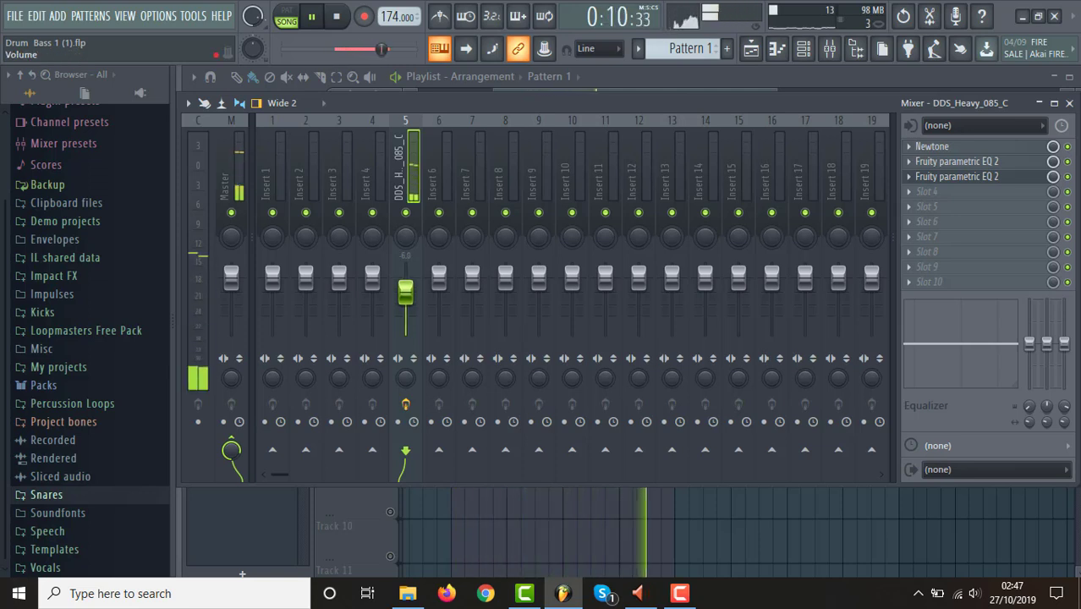
drag(406, 292, 406, 295)
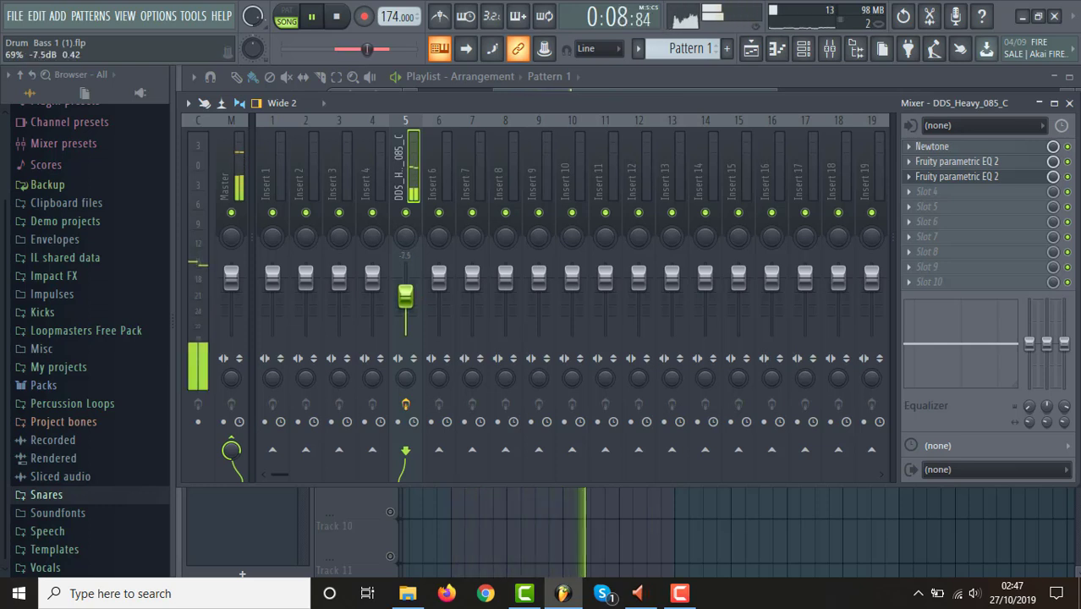
click(406, 213)
click(406, 212)
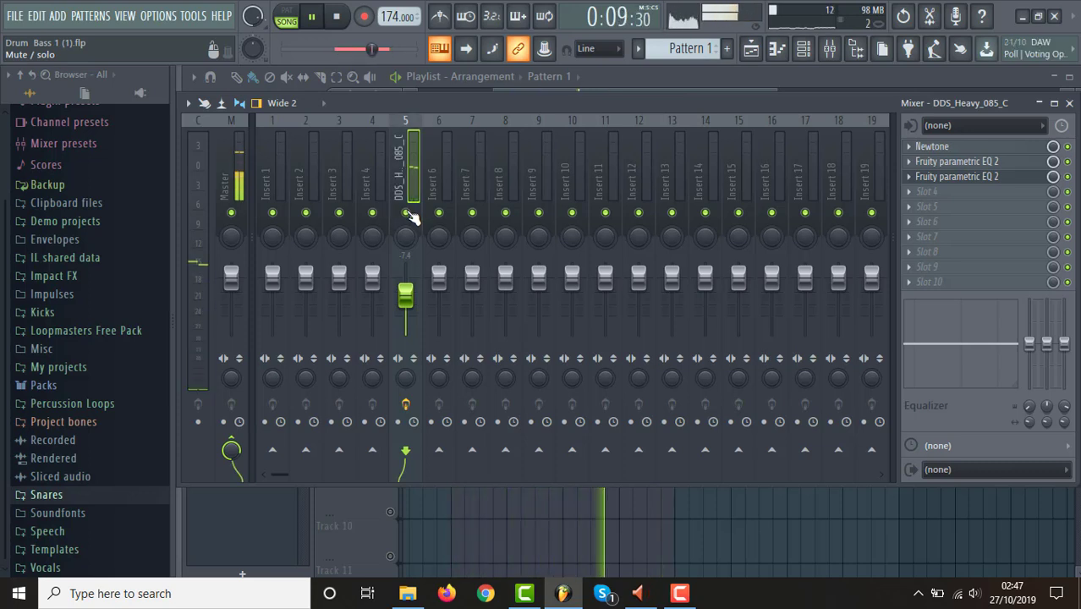
Return to the playlist arrangement and stop playback of the layered drums.
click(752, 53)
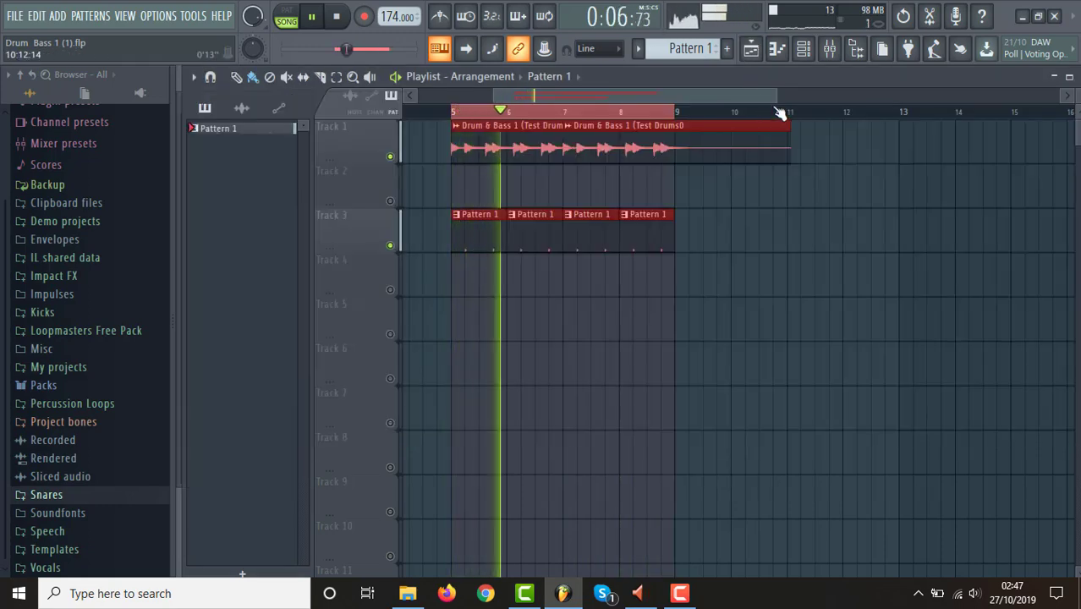
drag(894, 128, 779, 118)
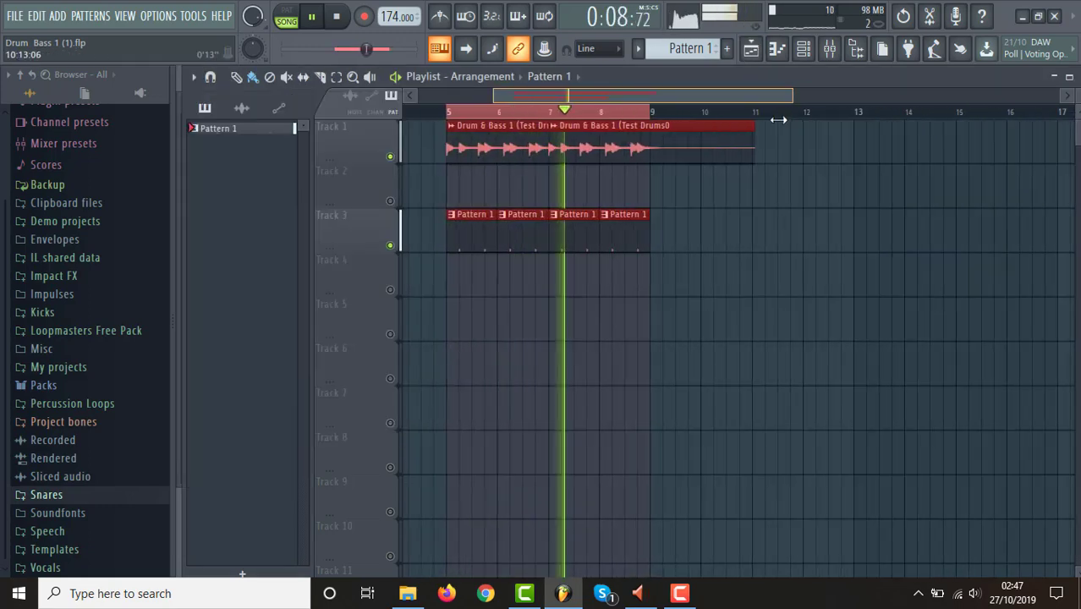
key(space)
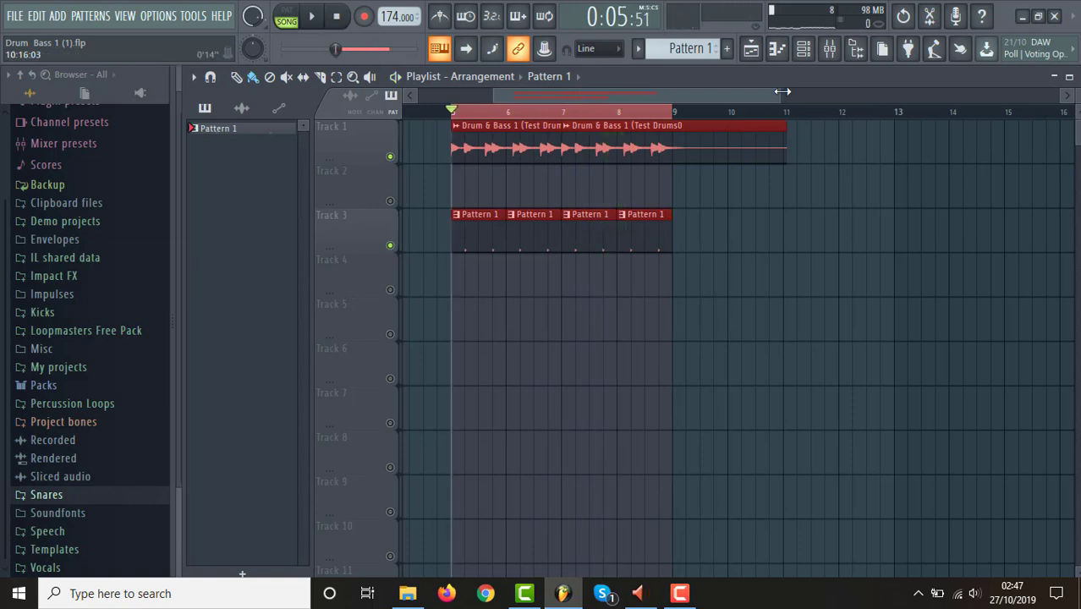
drag(782, 93, 789, 93)
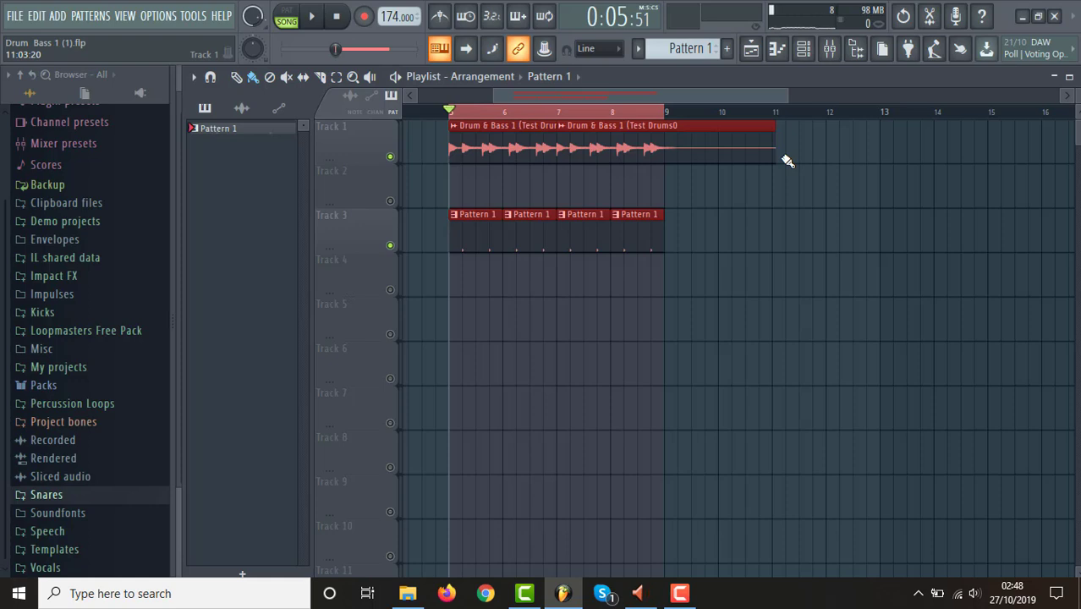
Expand the Snares sample folder and look through the samples in its DESIGNER_D..ARES_DEMOS subfolder.
drag(787, 100, 751, 129)
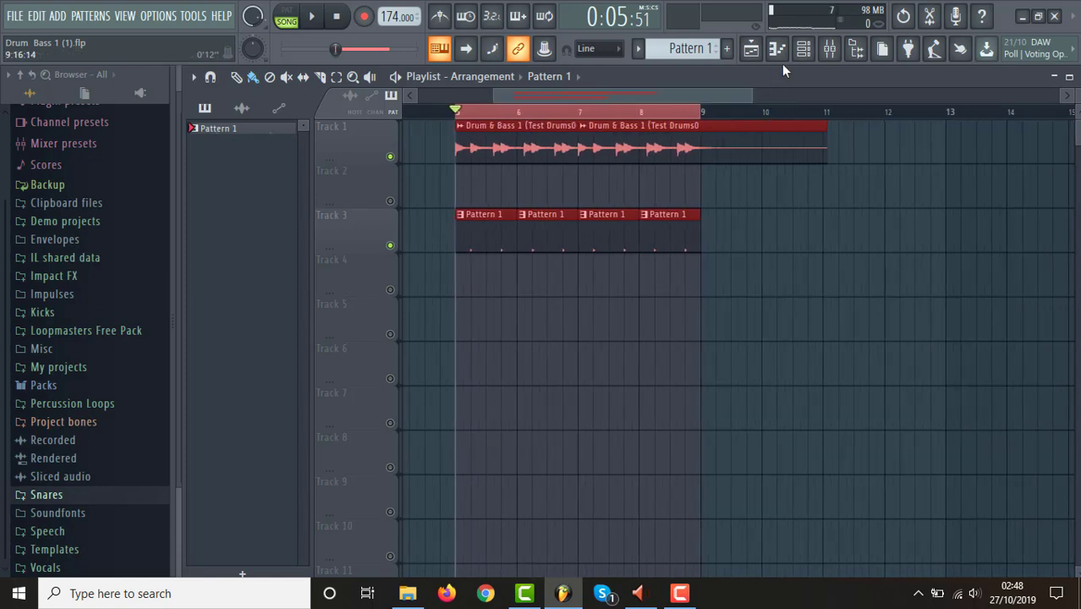
click(101, 498)
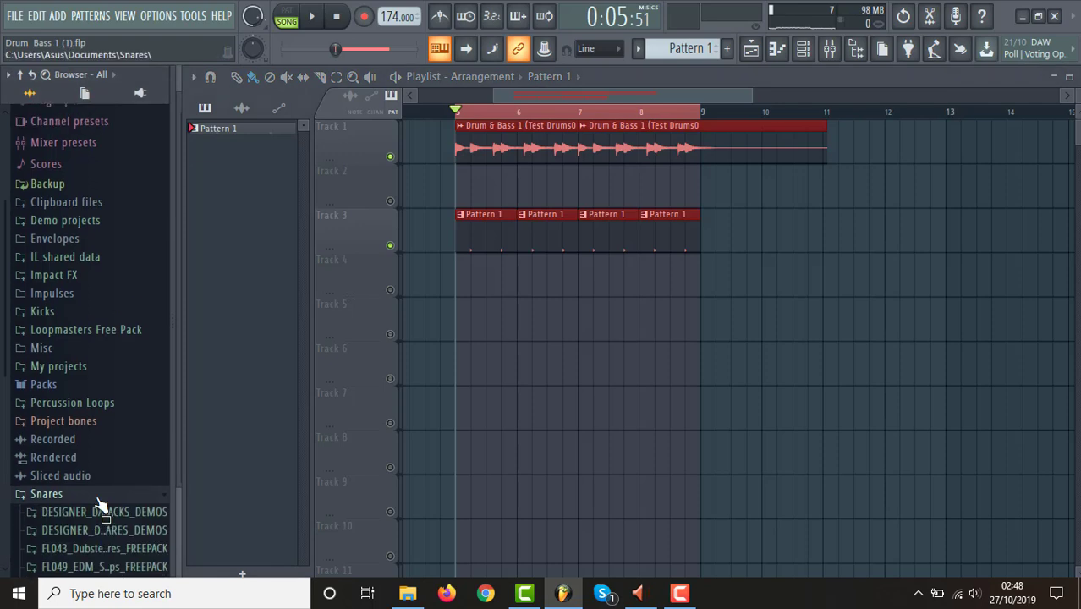
drag(3, 300, 3, 492)
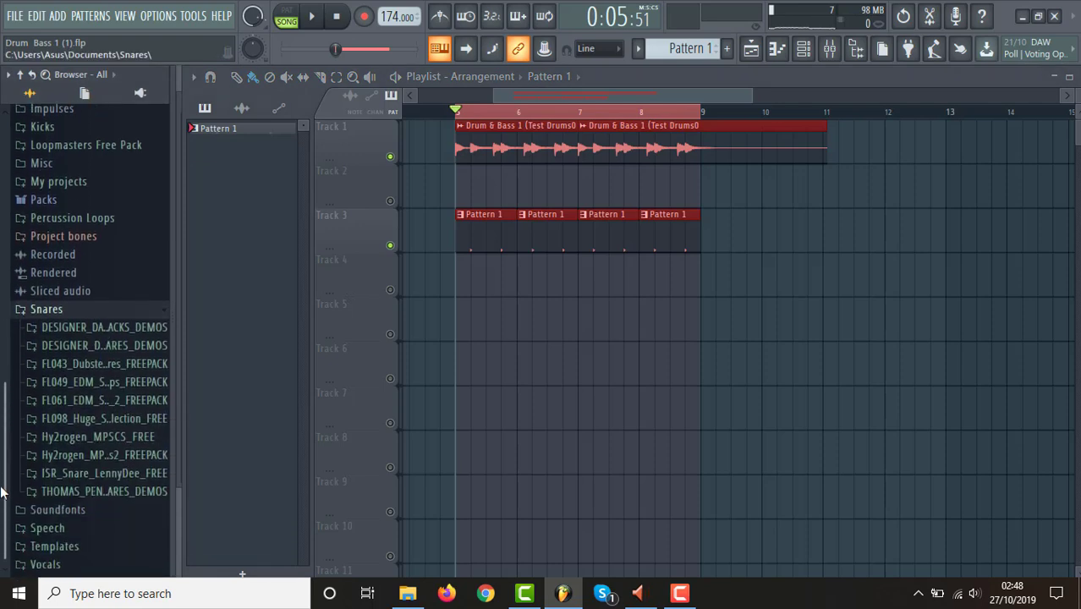
click(119, 354)
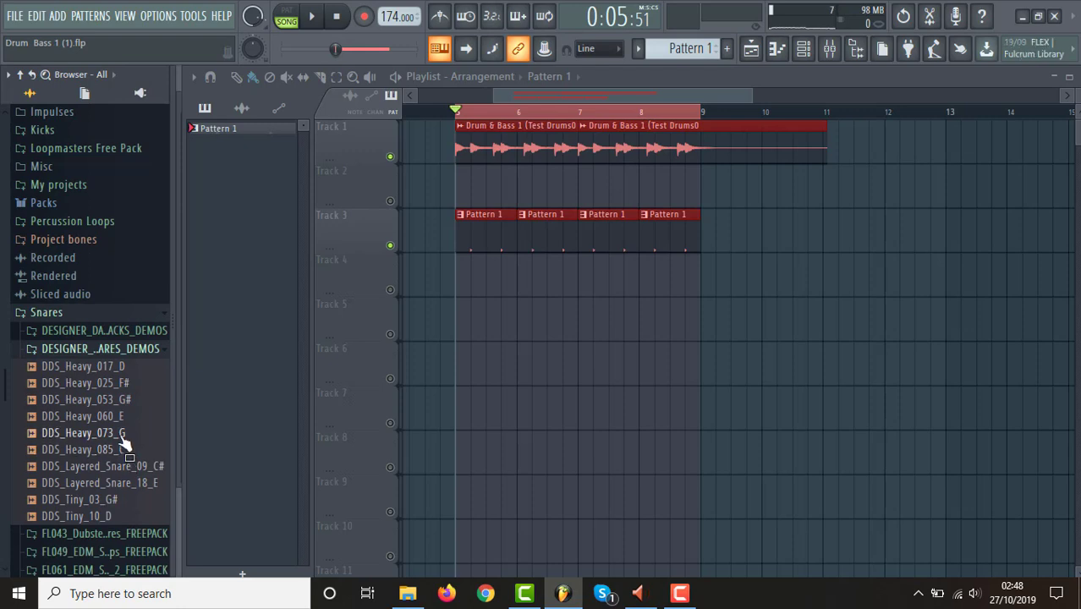
click(122, 357)
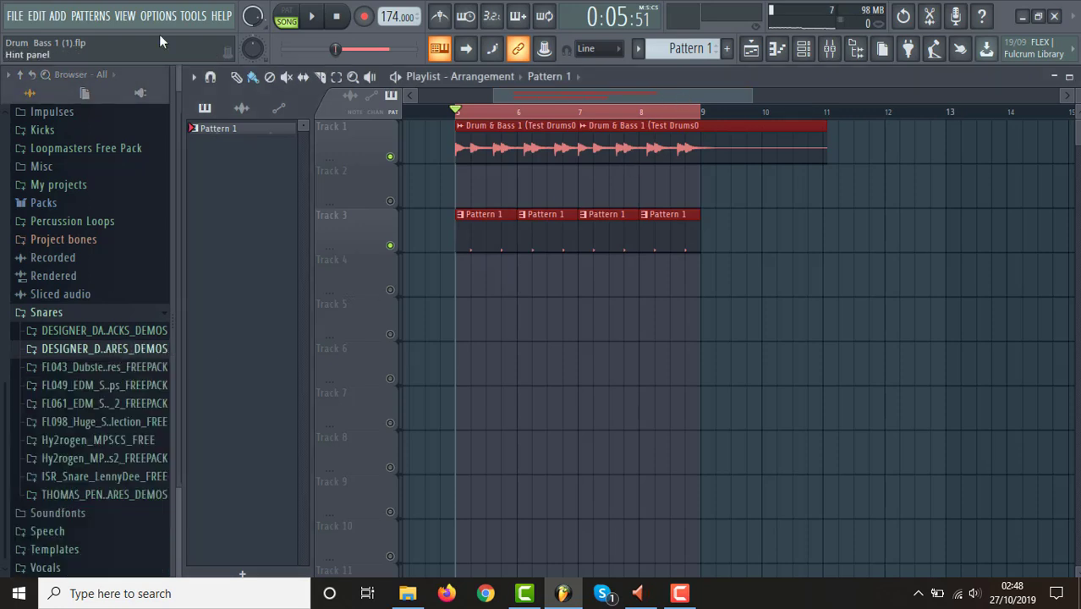
Save the current Drum & Bass 1 (1) project and dismiss the trial plugin warning without buying anything.
click(15, 17)
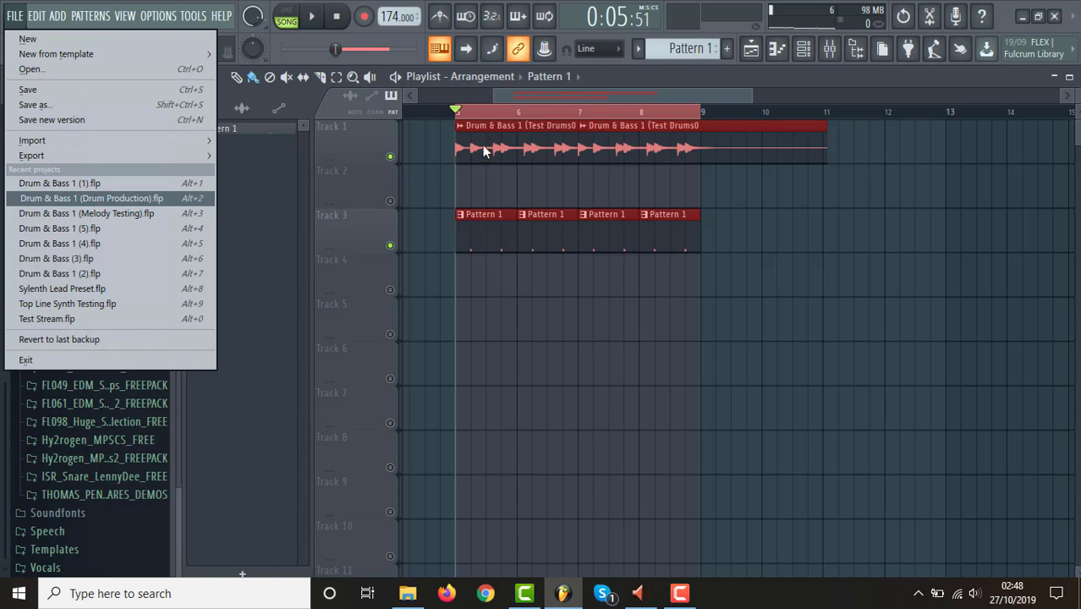
click(632, 96)
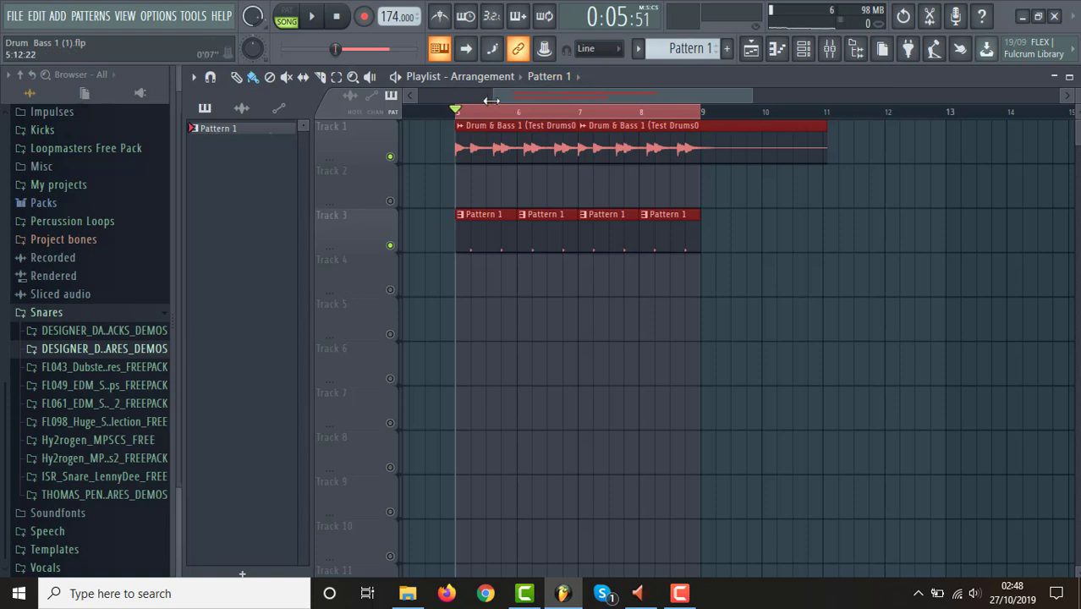
drag(493, 96, 423, 96)
click(13, 19)
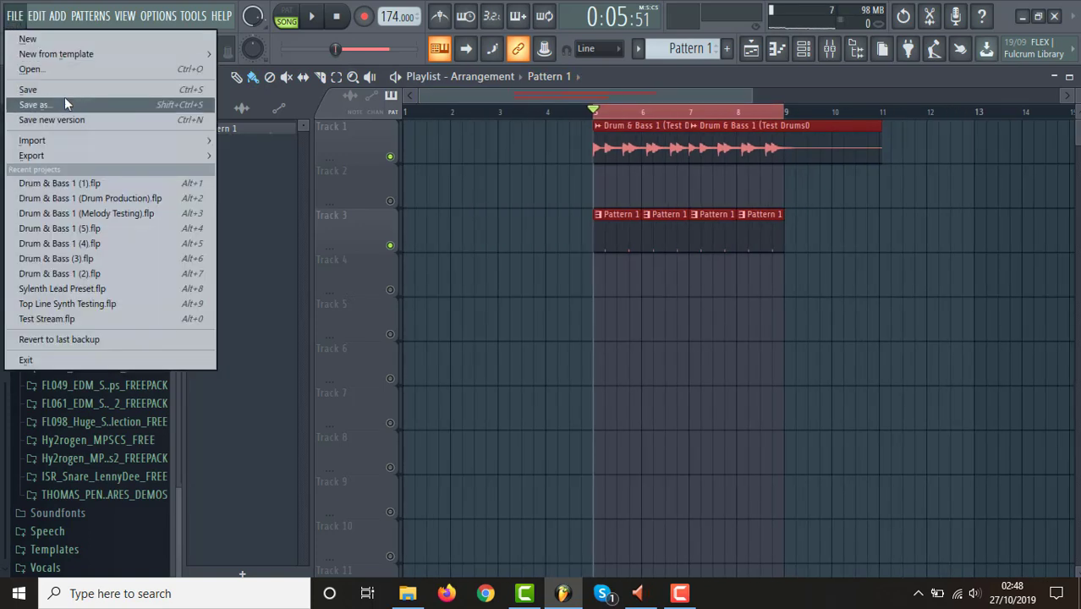
click(88, 91)
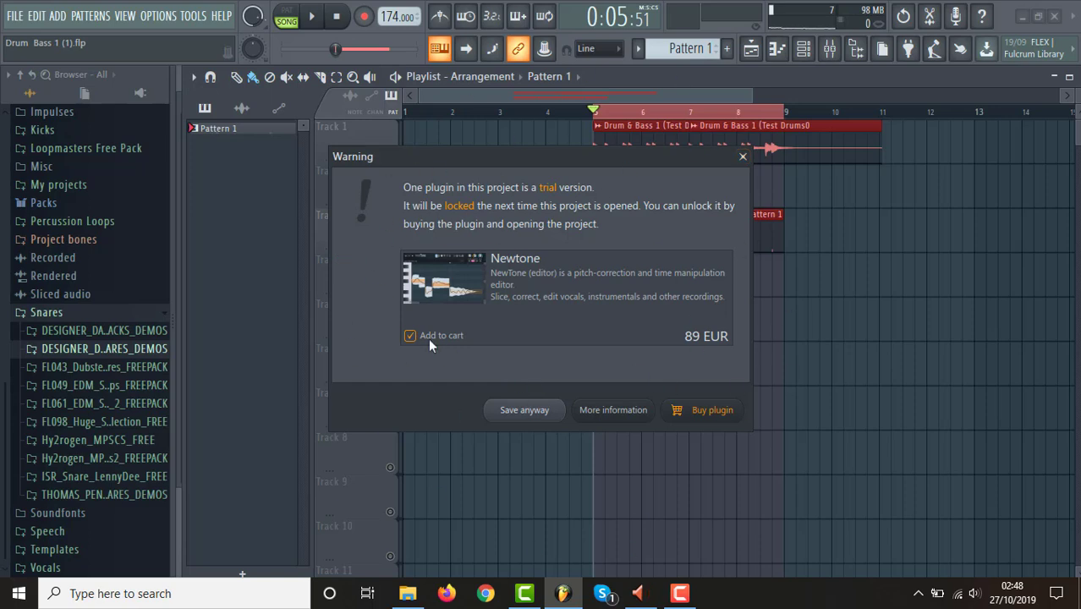
click(743, 155)
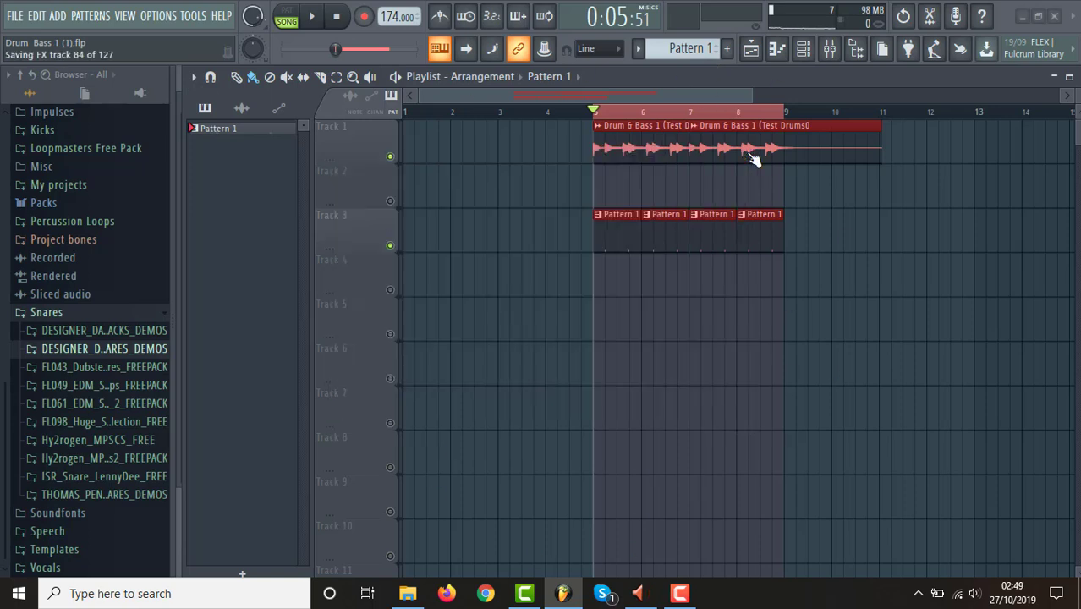
Open the recent project Drum & Bass 1 (Drum Production).flp and show its playlist.
click(15, 17)
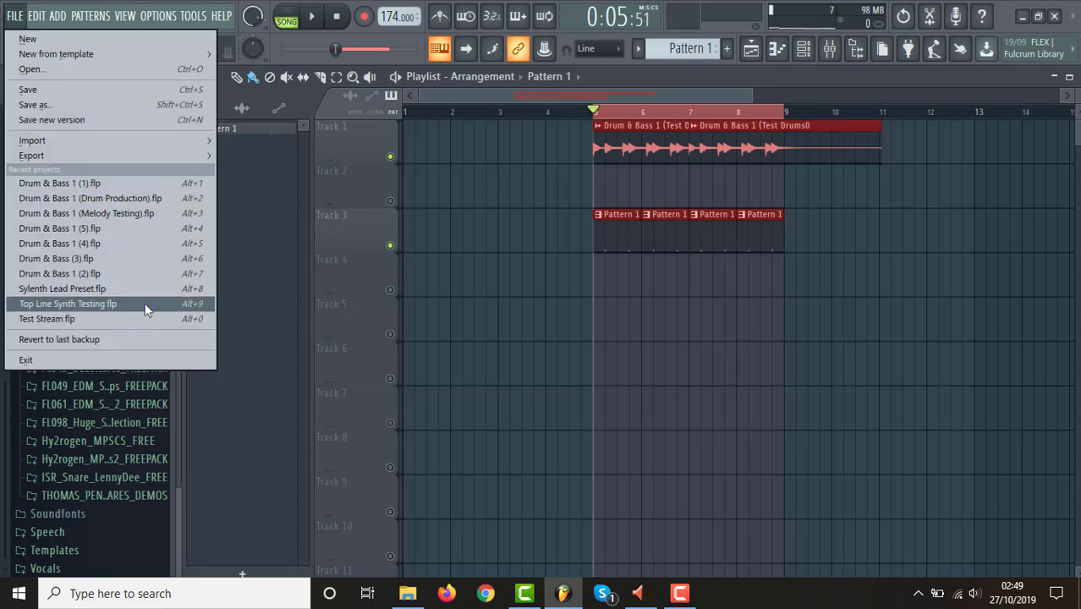
click(127, 198)
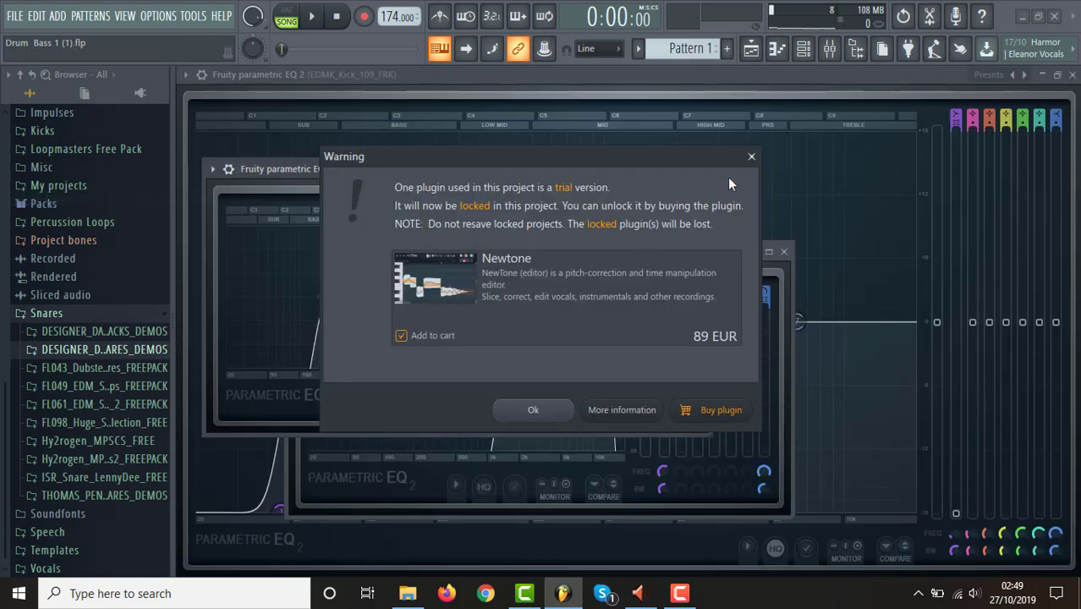
click(751, 156)
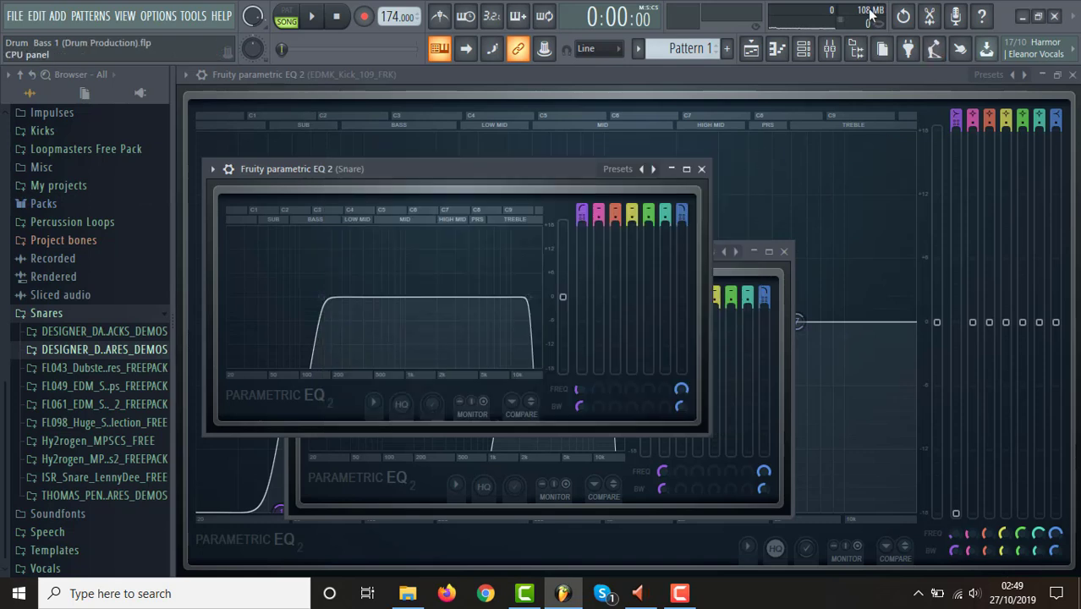
click(752, 50)
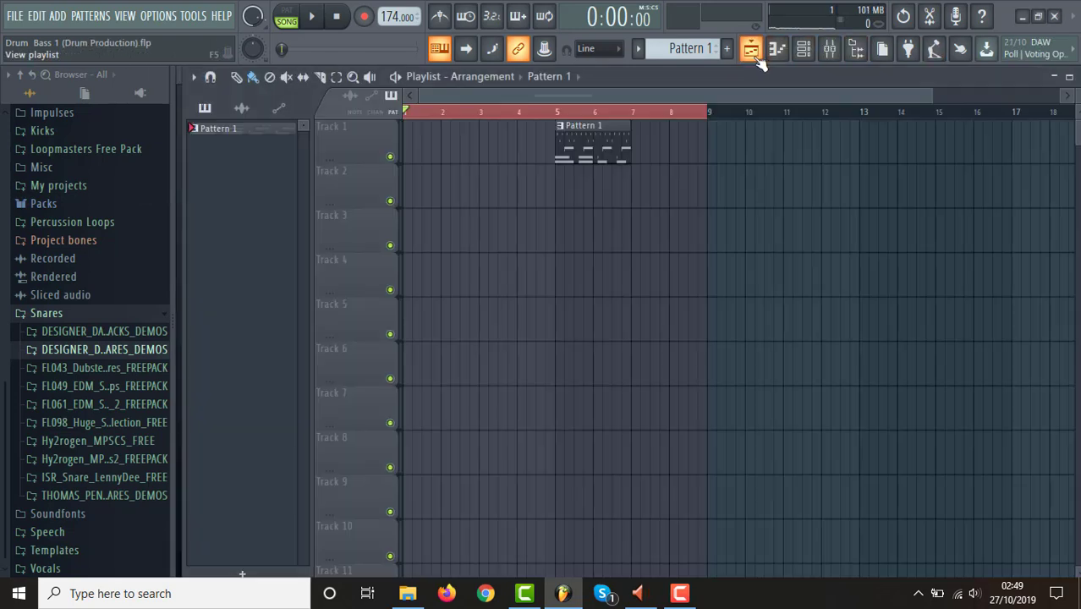
Review the project's drum channels, then select bars 5 to 7 around Pattern 1 and play the loop.
click(829, 48)
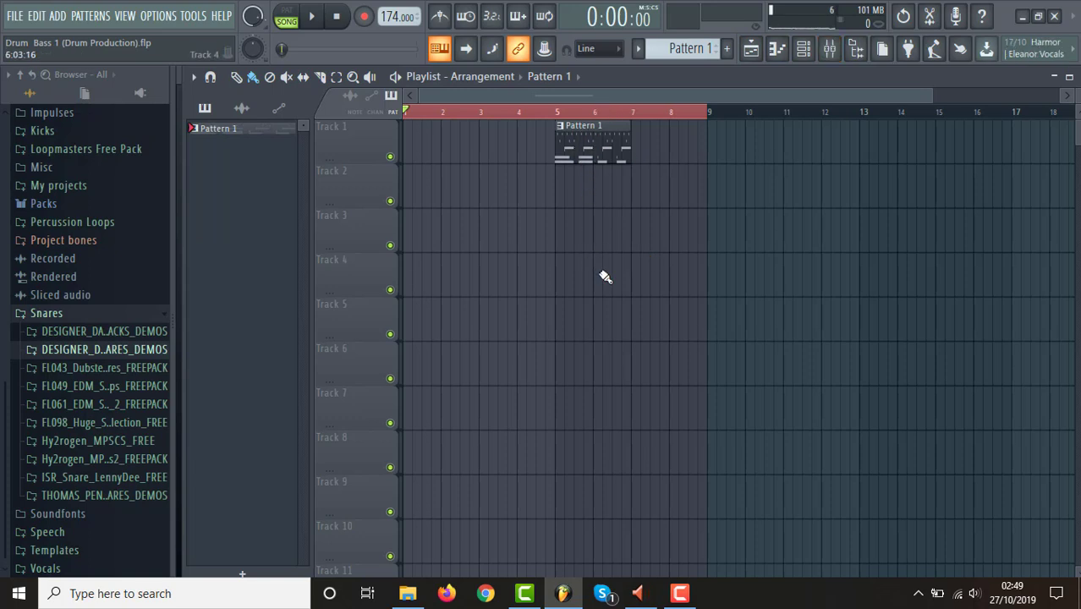
click(803, 48)
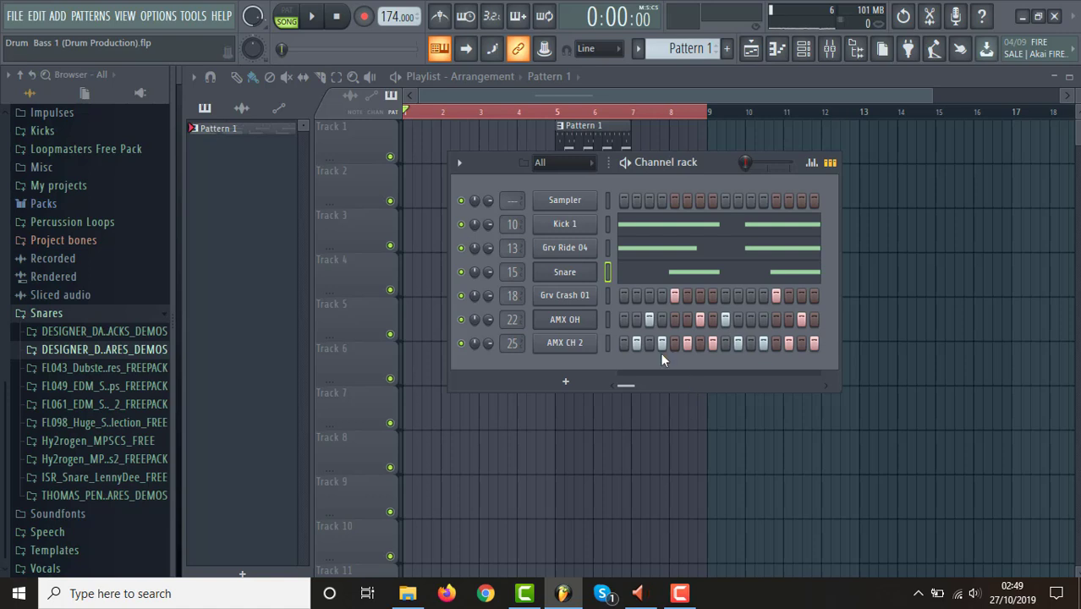
drag(561, 111, 634, 131)
key(space)
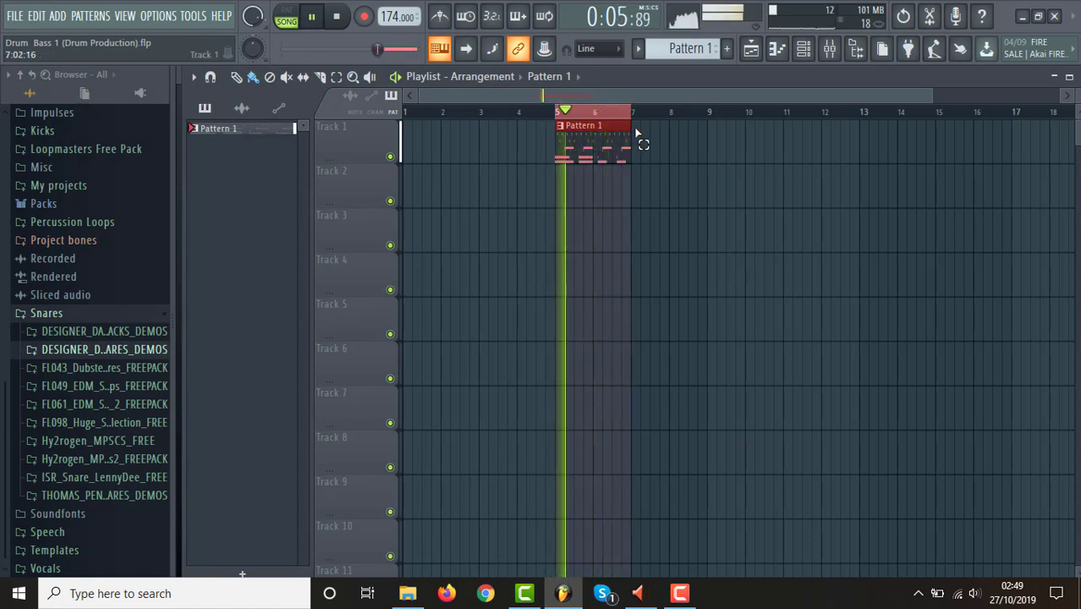
key(space)
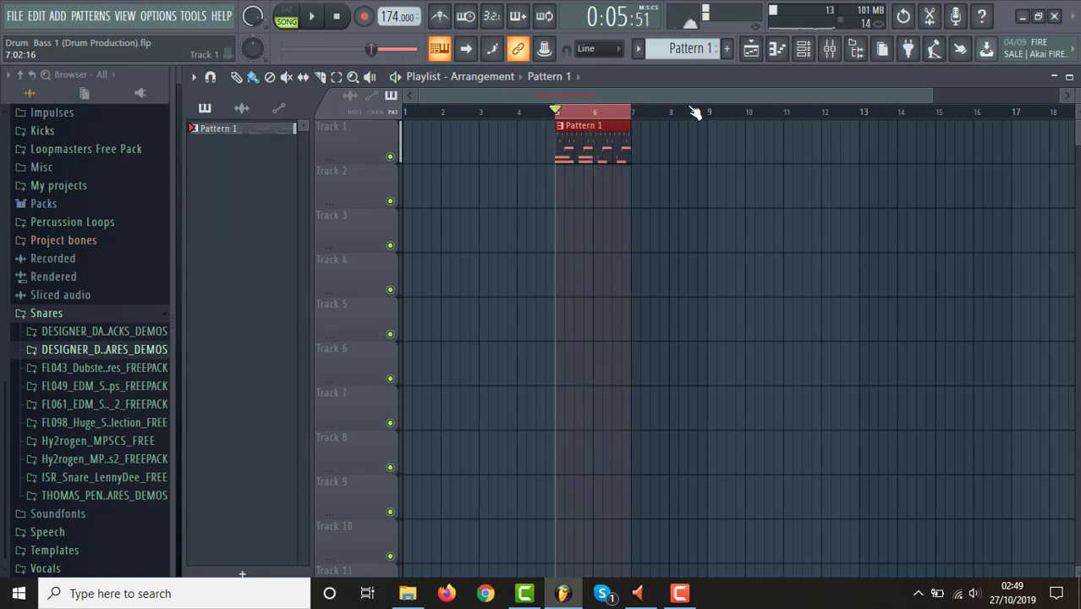
Add DDS_Heavy_085_C as a new channel directly below Snare and place its hits on steps 5 and 13.
click(807, 51)
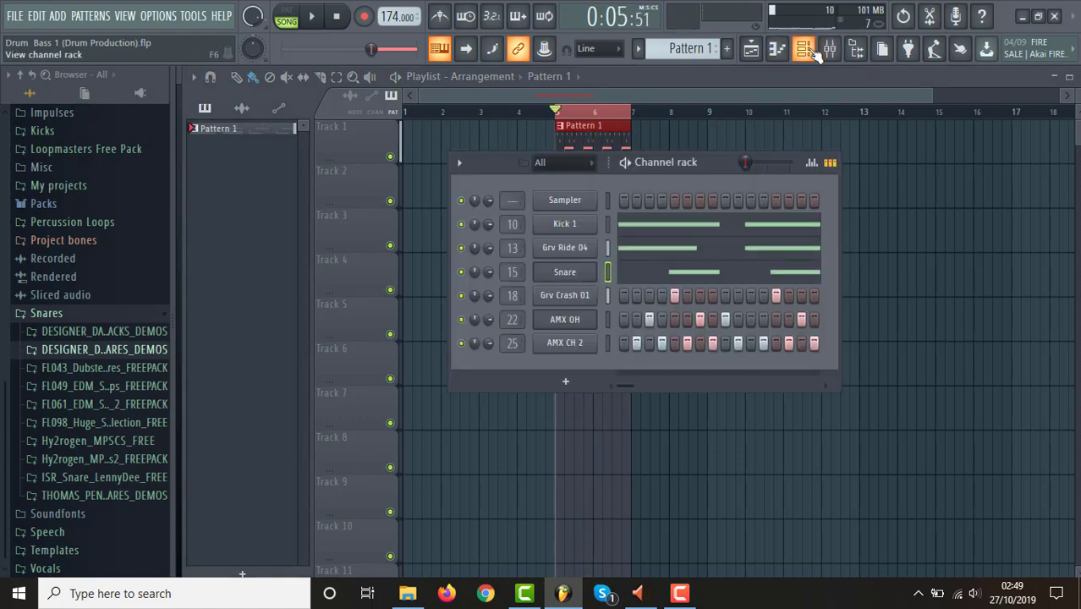
click(122, 349)
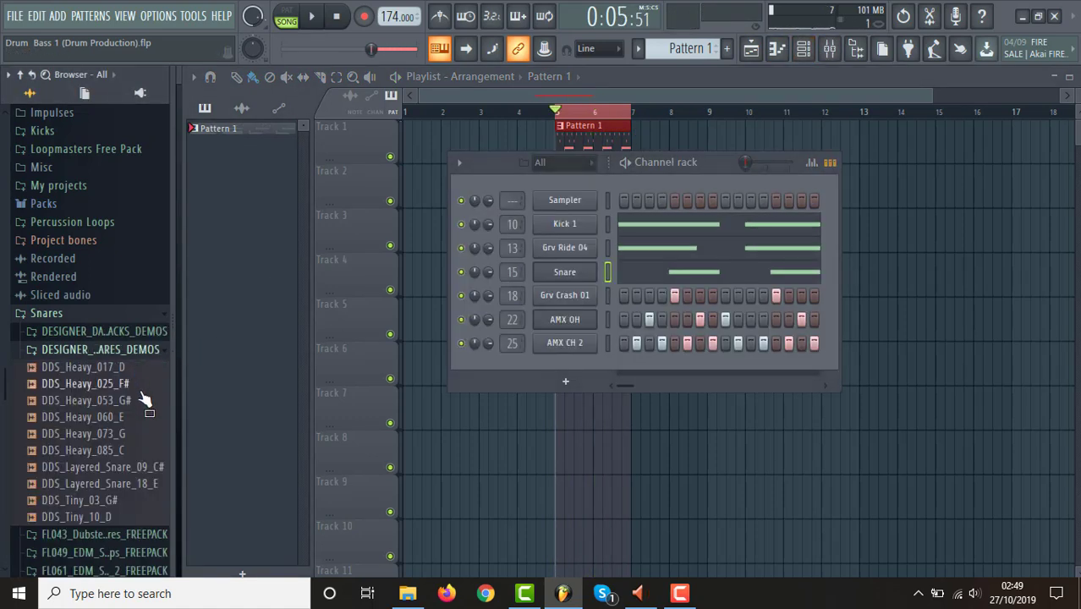
click(118, 457)
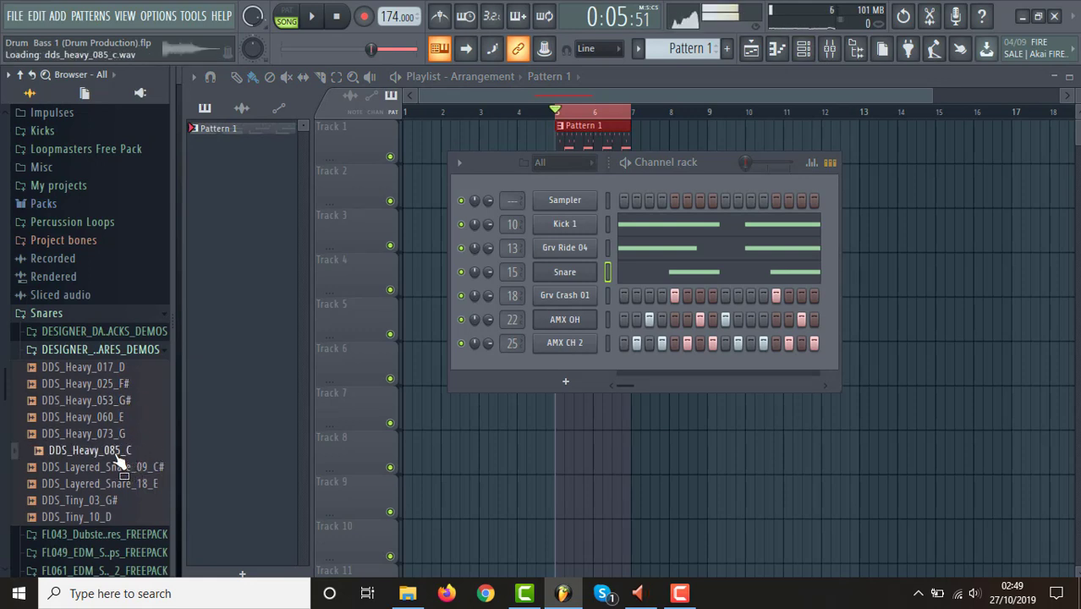
drag(110, 458, 566, 280)
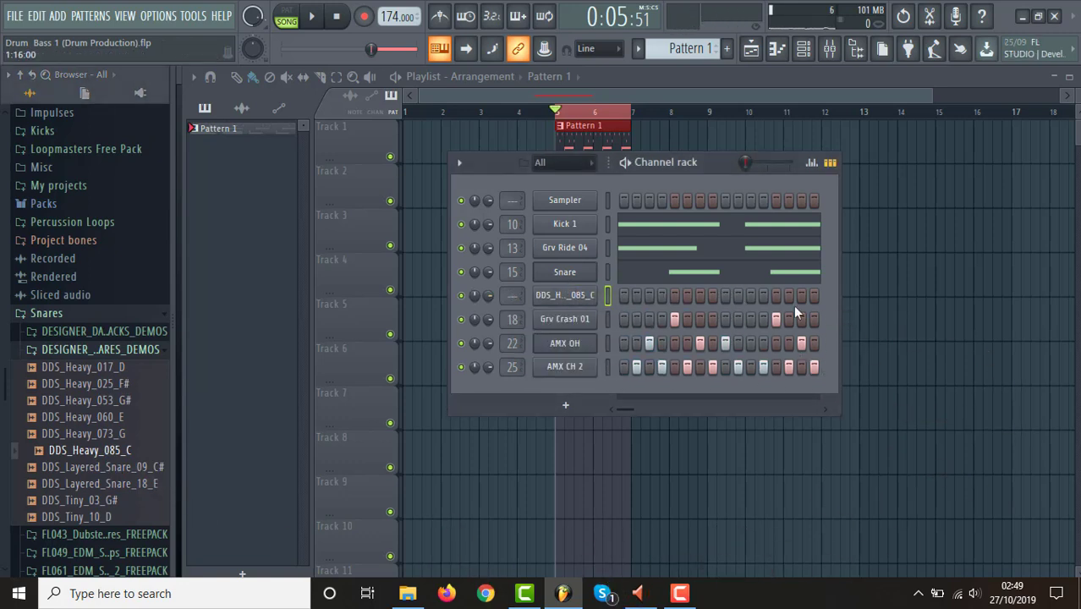
click(674, 295)
click(776, 295)
Shorten the tail of the DDS_Heavy_085_C sample with a fade-out and play the loop to hear the layer.
click(567, 296)
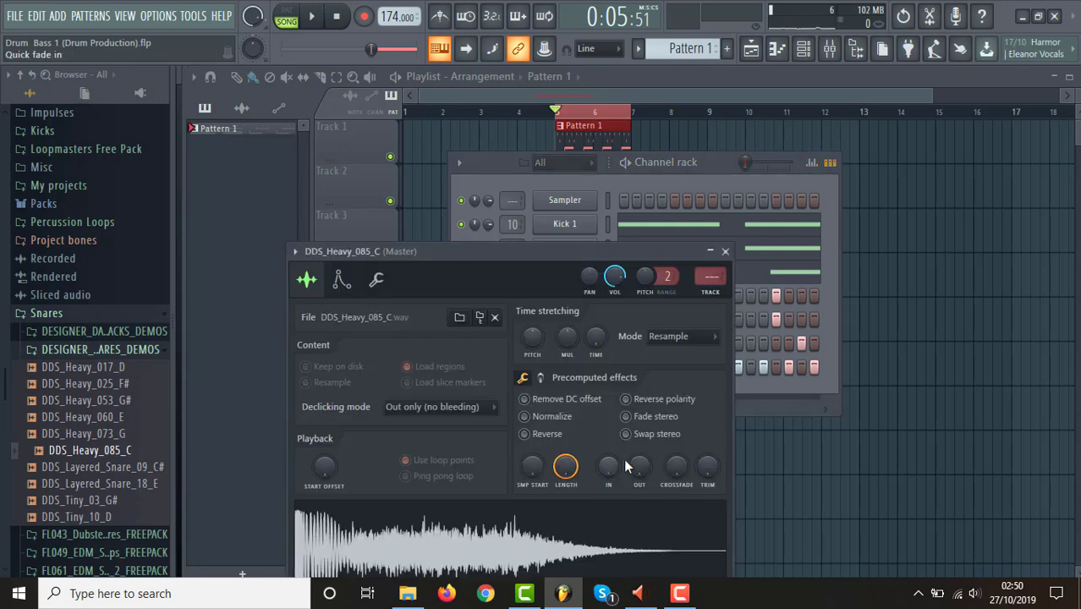
mouse_move(638, 466)
mouse_down()
mouse_move(639, 491)
mouse_move(638, 452)
mouse_up()
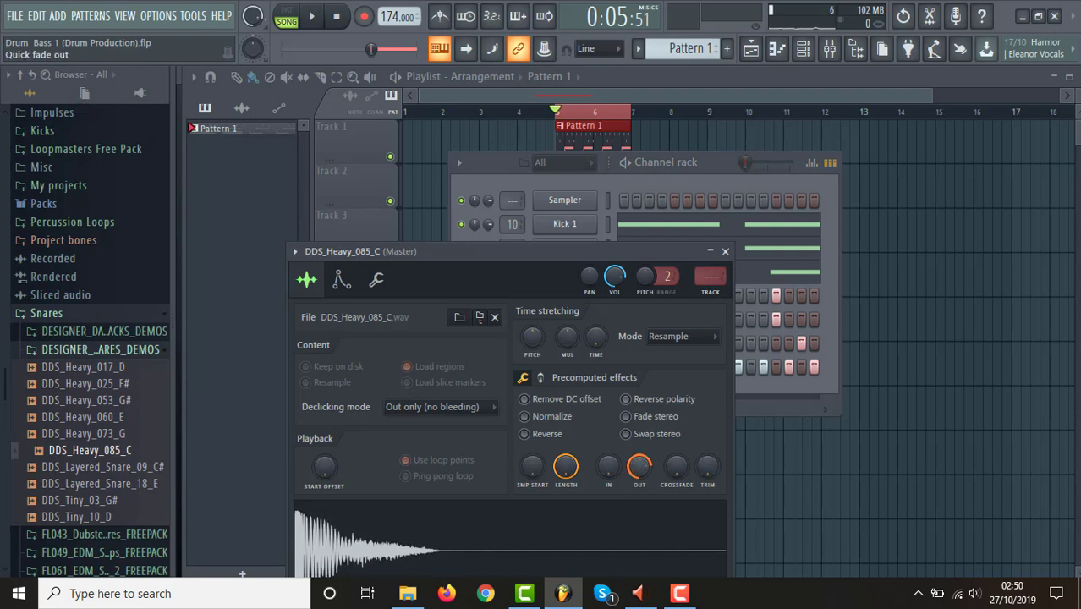
click(709, 173)
key(space)
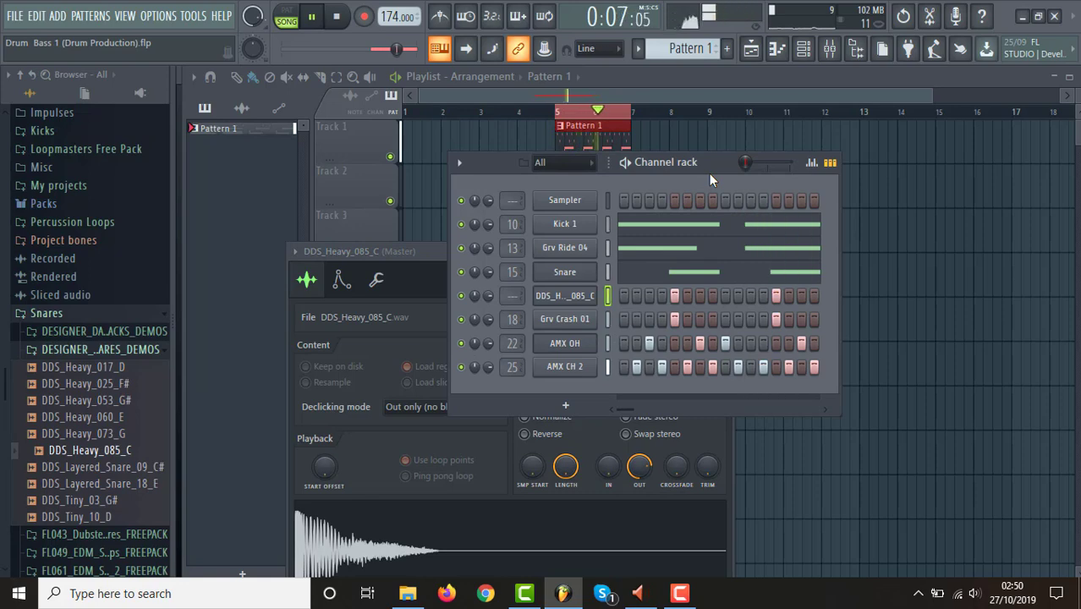
key(space)
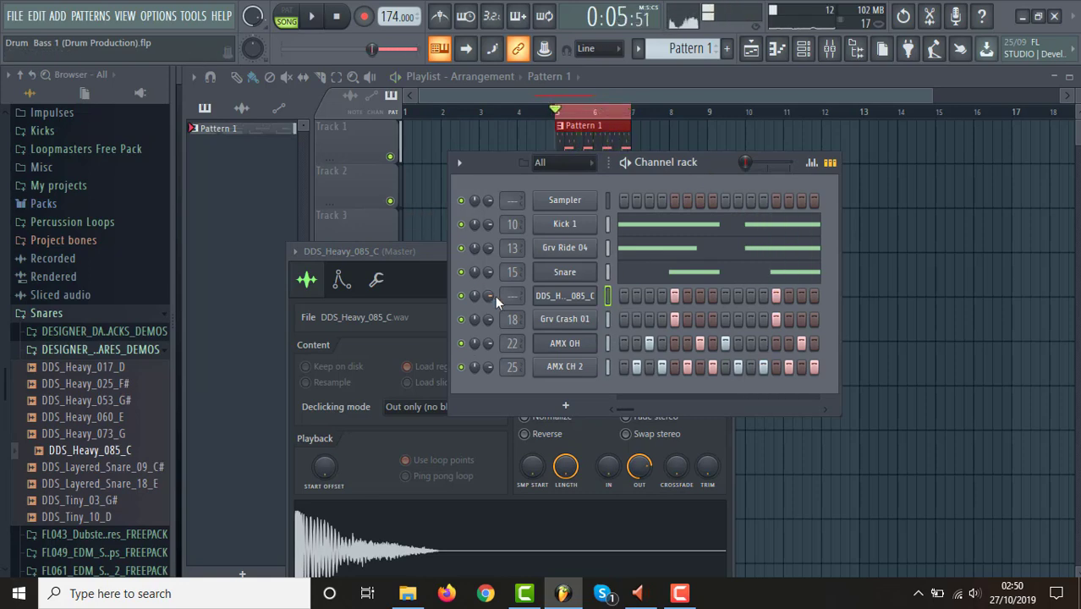
Route the DDS_Heavy_085_C channel to mixer insert 16, next to the Snare track.
right_click(560, 310)
key(F9)
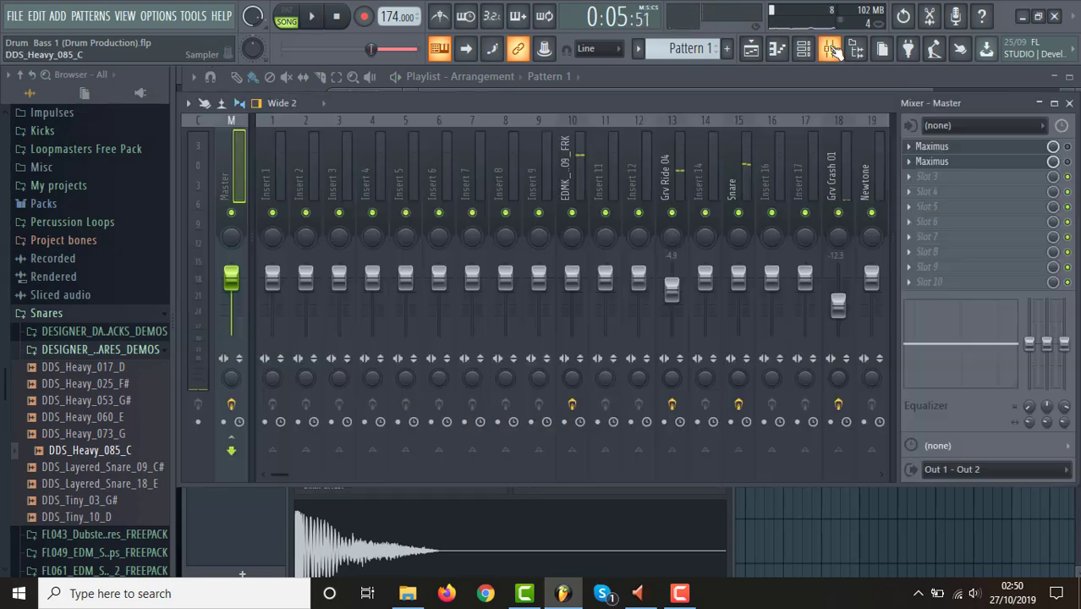
key(space)
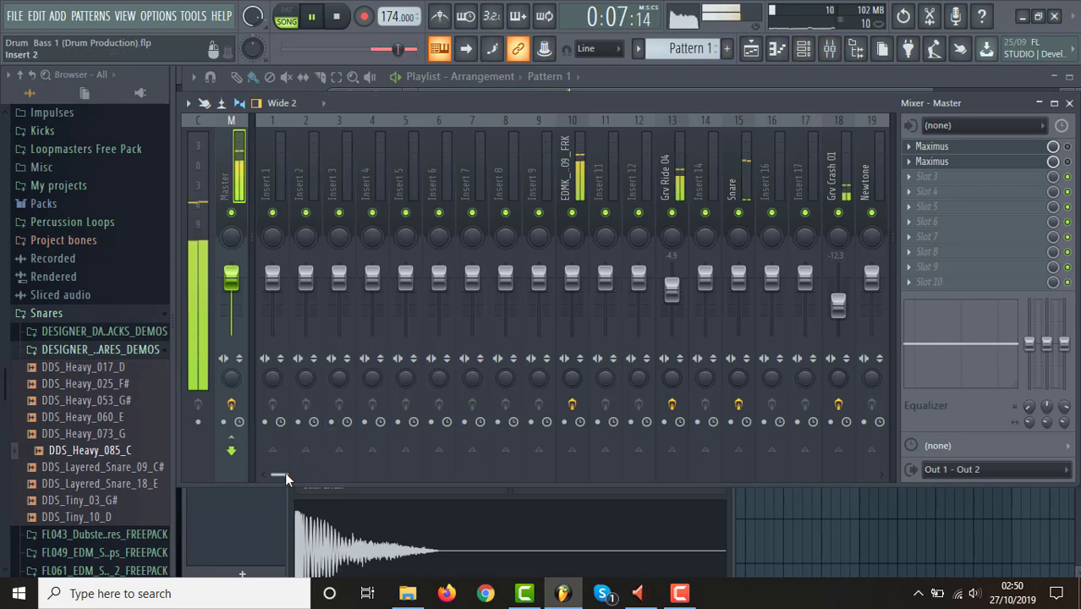
drag(284, 473, 341, 477)
key(space)
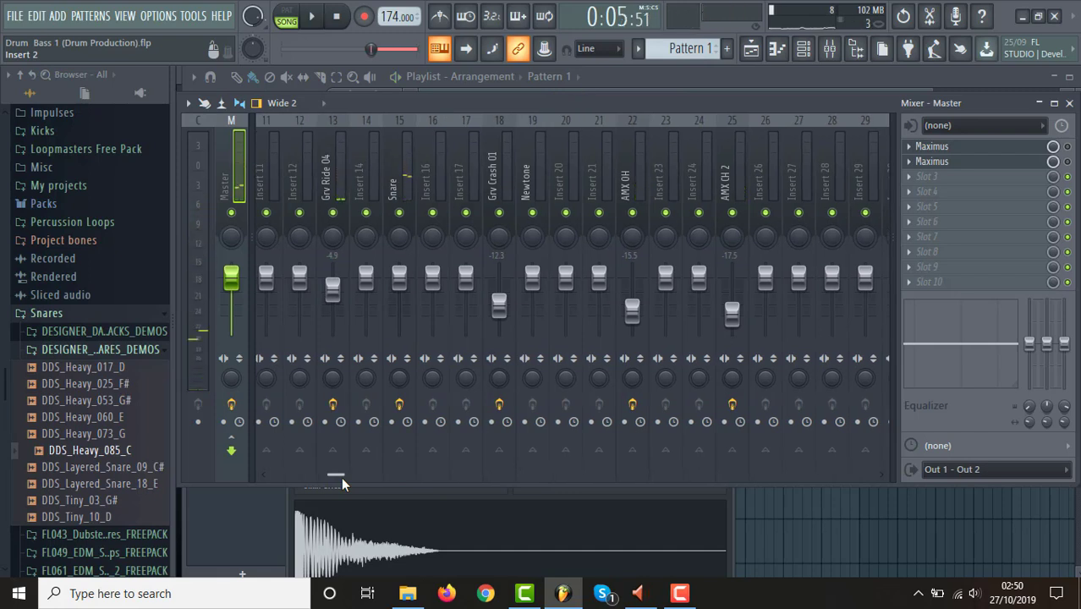
right_click(421, 171)
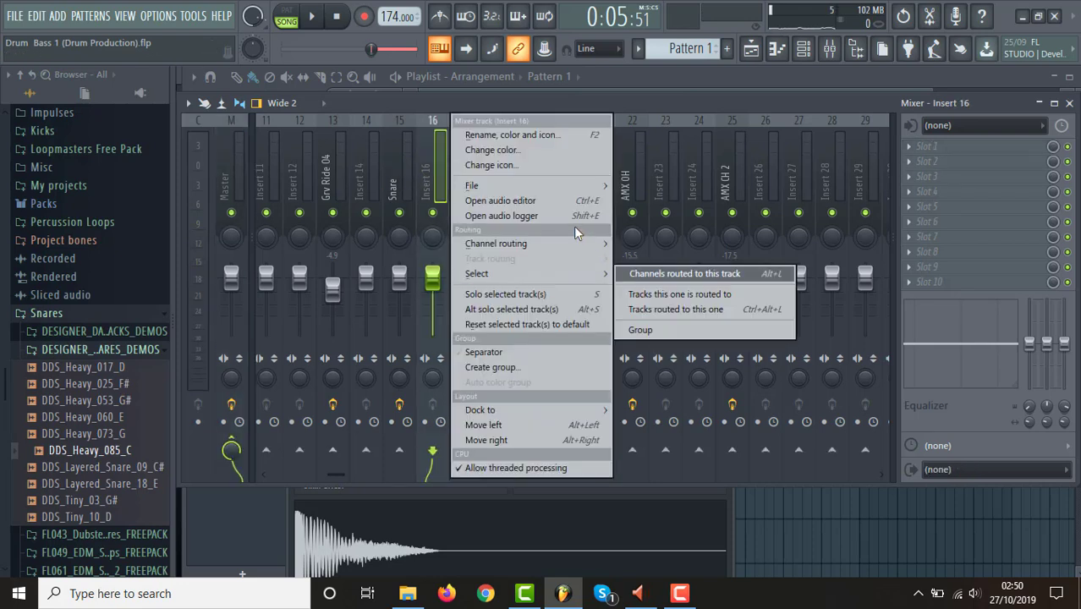
mouse_move(575, 243)
click(655, 247)
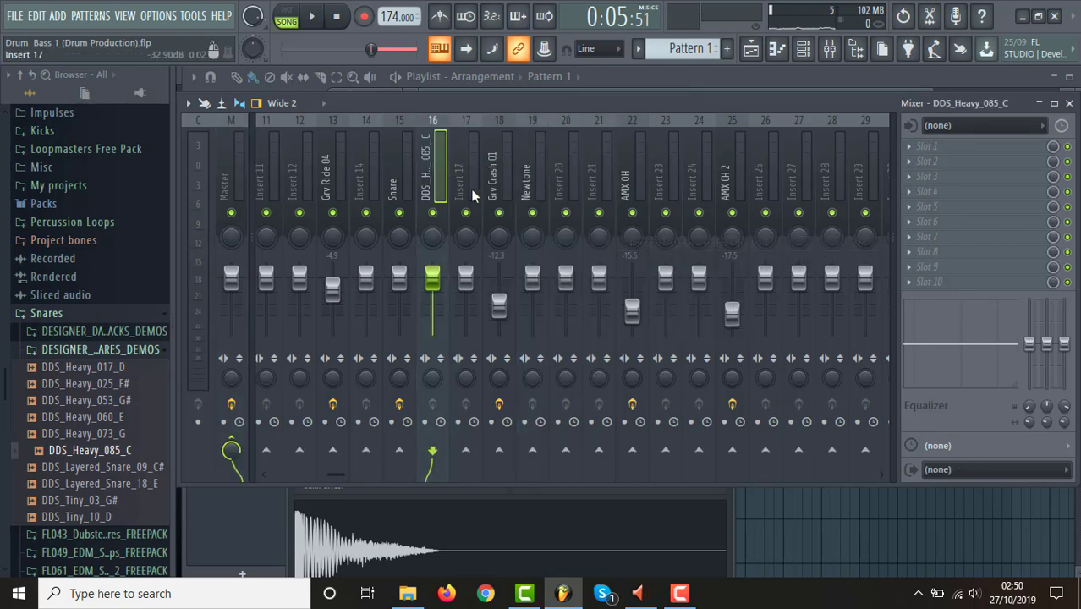
Rename mixer track 16 as Snare Layer.
right_click(432, 182)
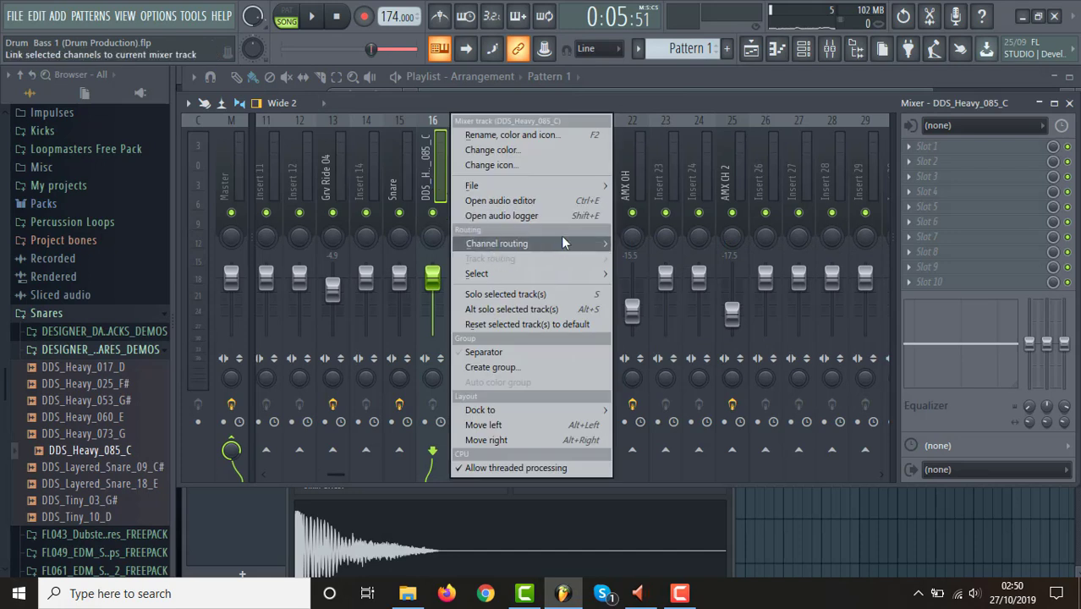
click(510, 135)
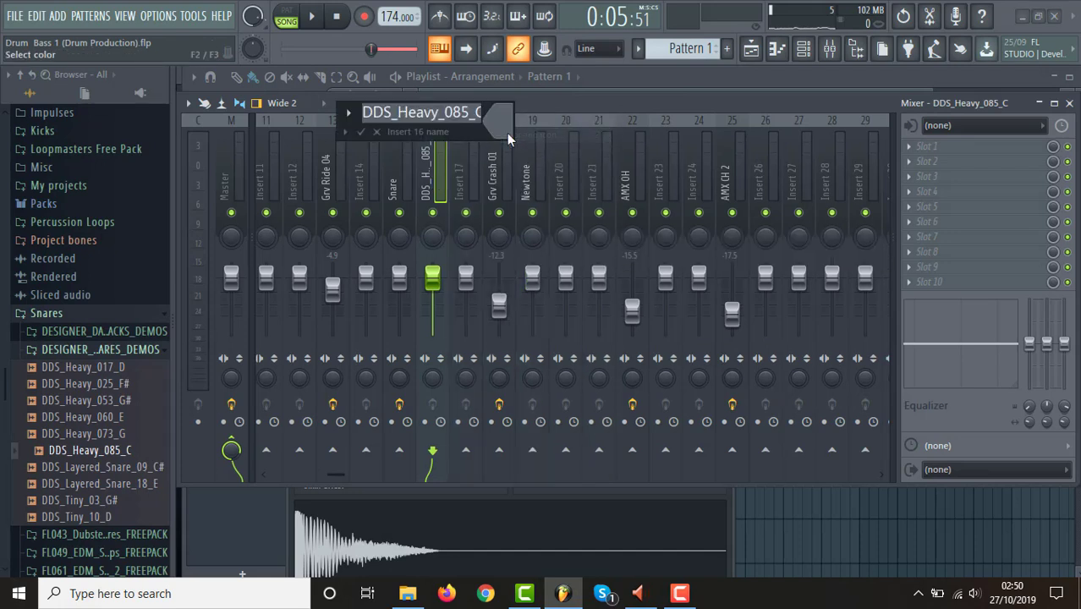
text(Snare)
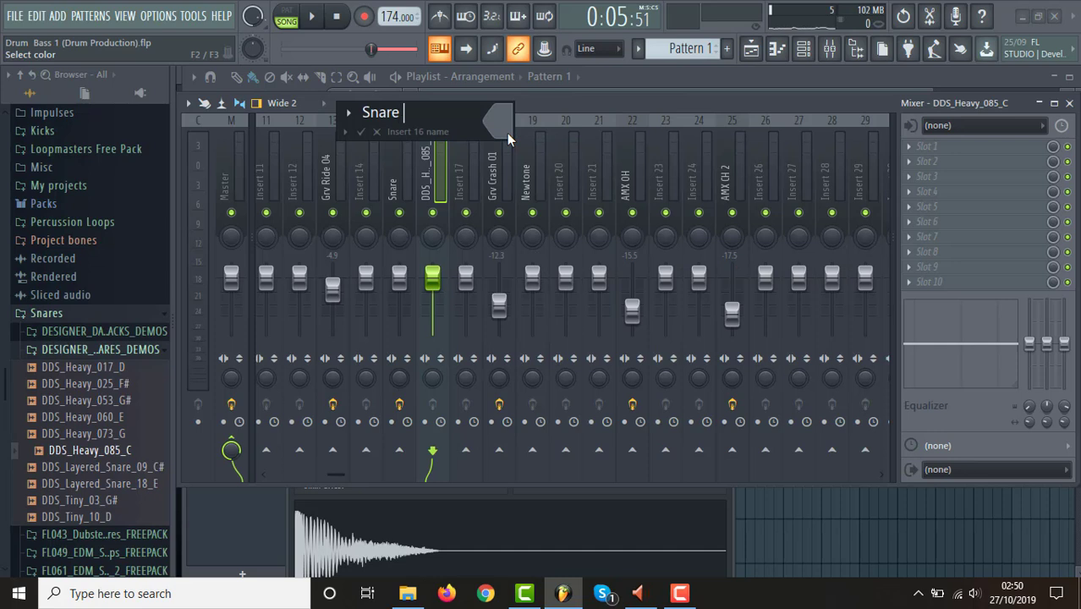
text( Layer)
key(Return)
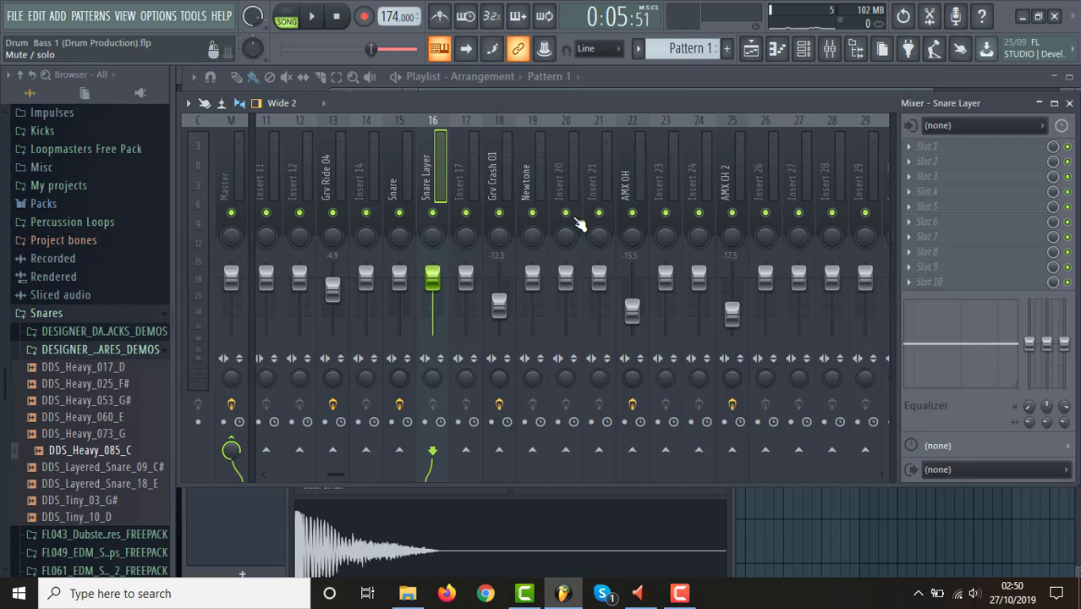
Load Fruity Parametric EQ 2 in the Snare Layer track's first effect slot and set band 1's order to Steep 8.
click(917, 150)
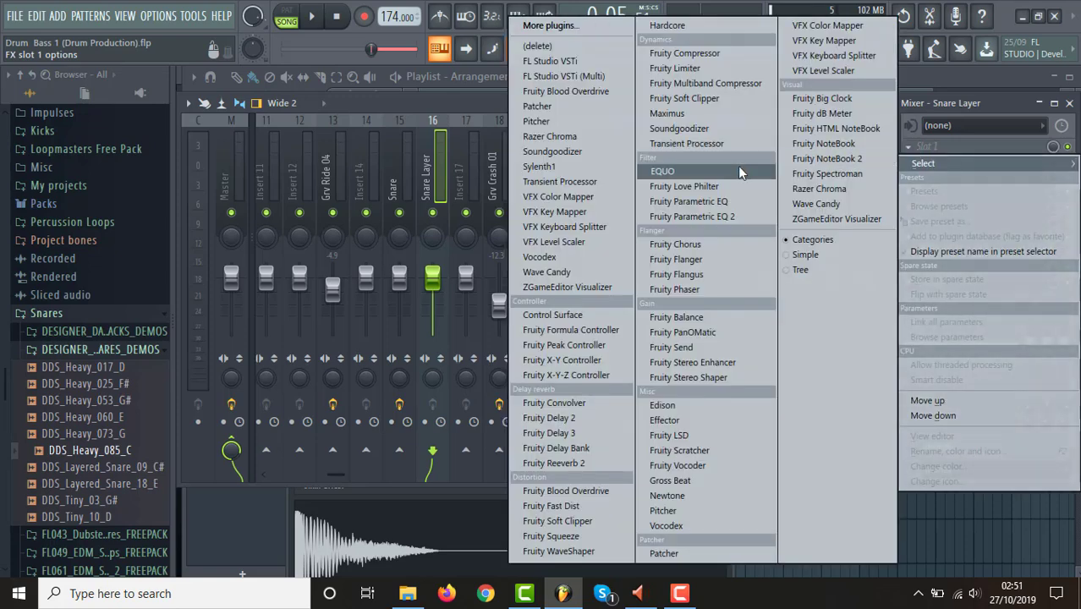
click(732, 215)
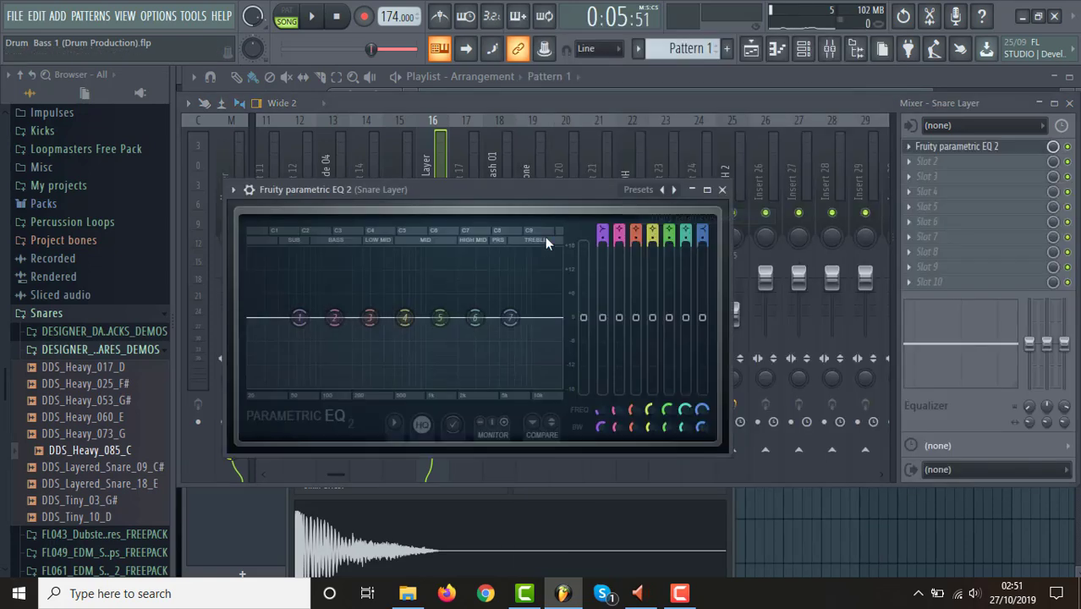
right_click(301, 321)
mouse_move(325, 365)
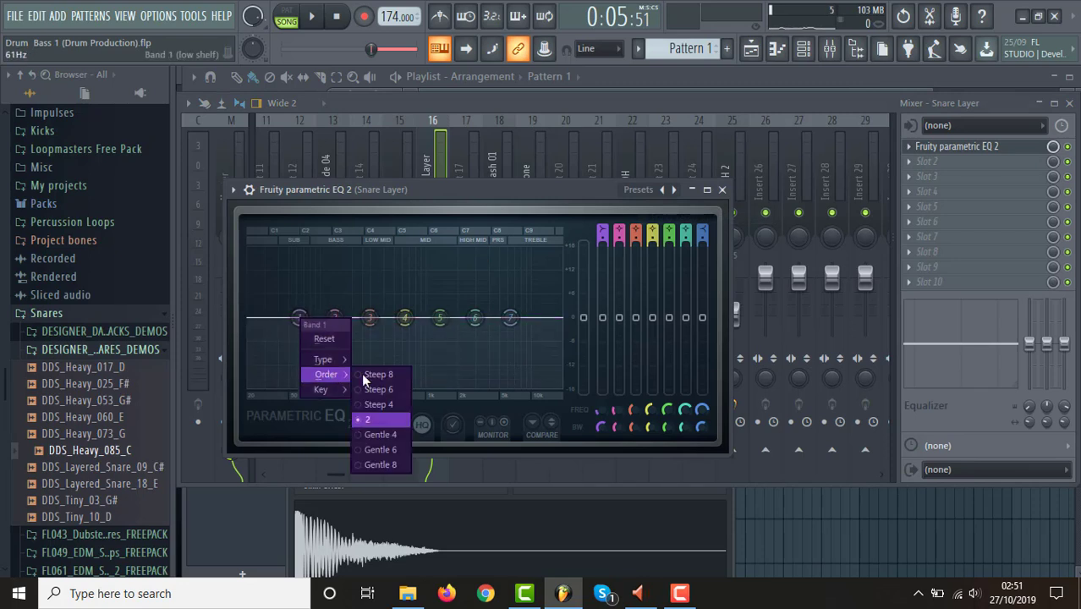
click(387, 378)
Cut the Snare Layer's lows with EQ band 1 at -18 dB and about 138 Hz while auditioning the loop.
drag(299, 318, 311, 385)
key(space)
key(space)
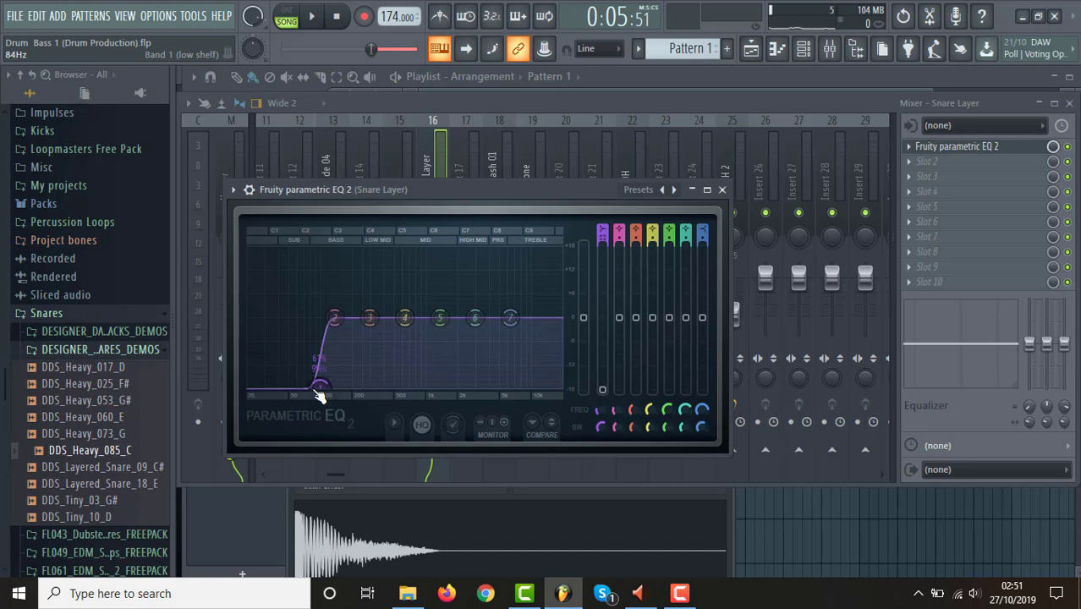
key(space)
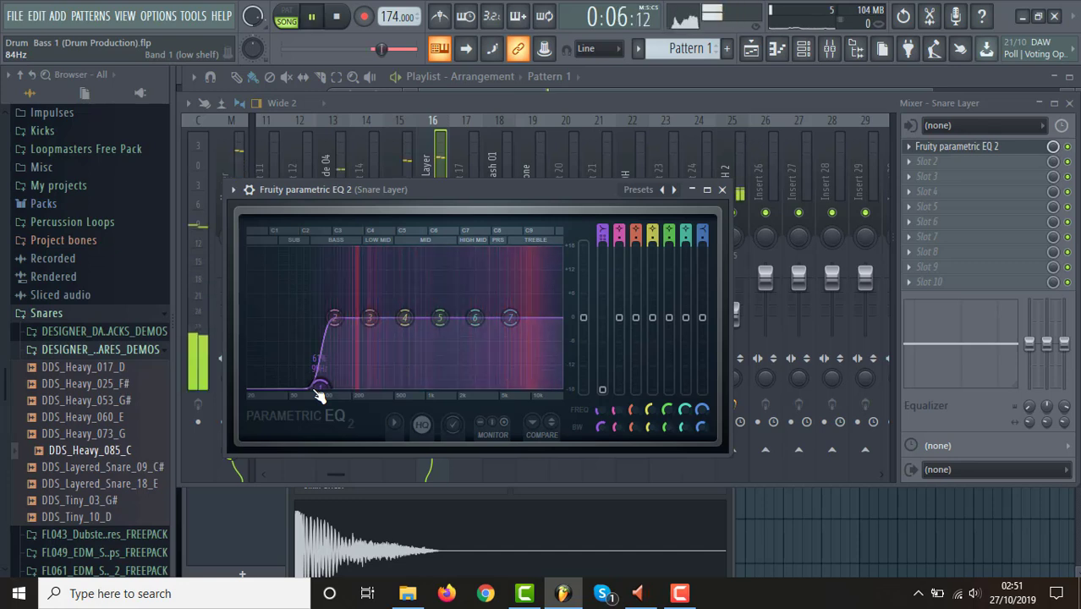
mouse_move(320, 388)
mouse_down()
mouse_move(338, 392)
mouse_move(323, 385)
mouse_move(332, 385)
mouse_up()
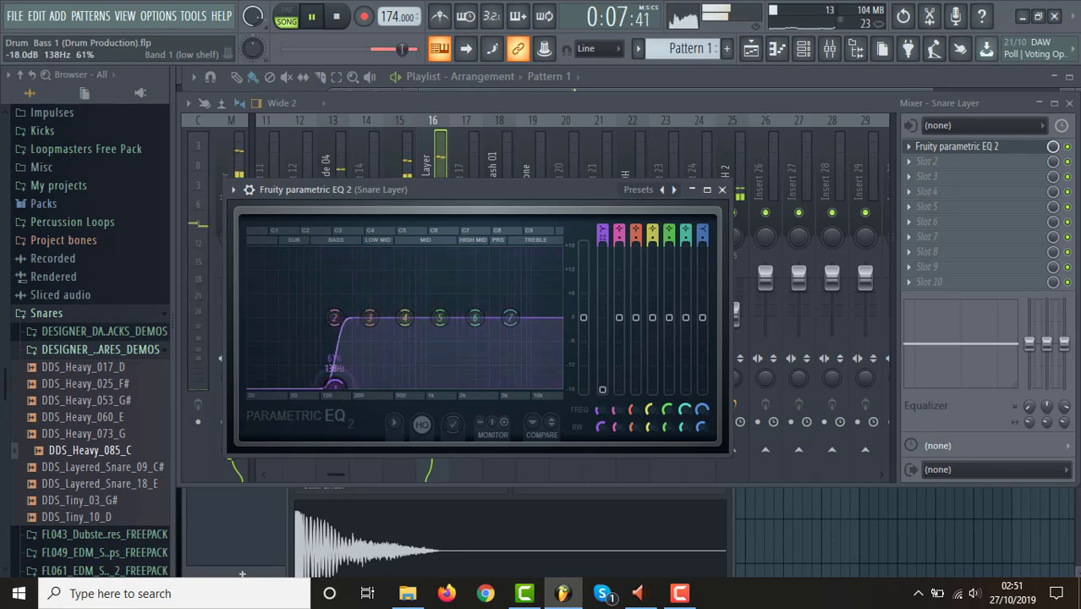
key(space)
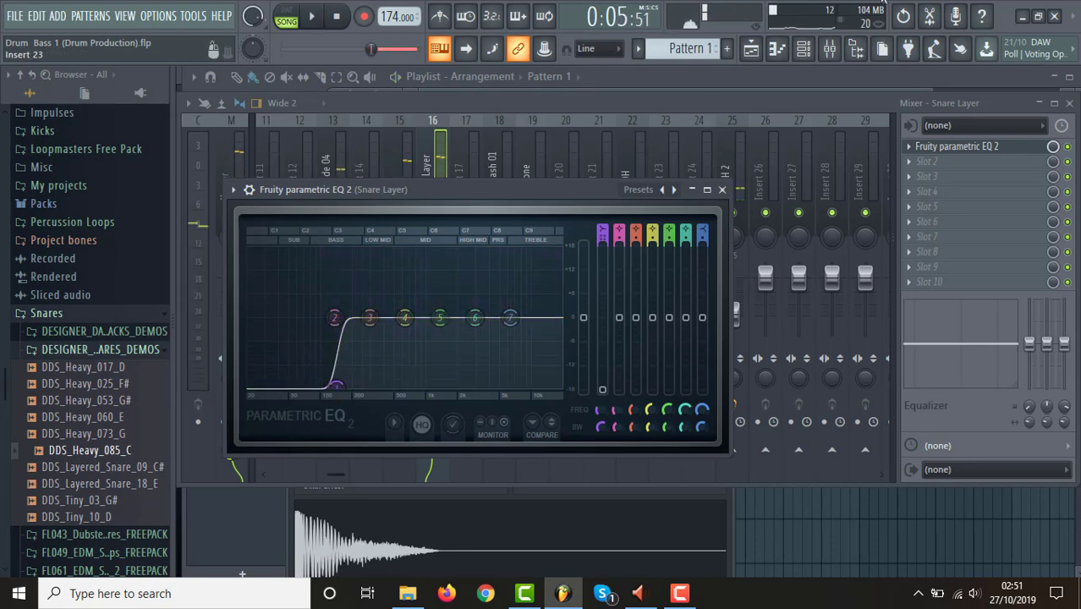
Check the pattern in the channel rack and lower the Snare Layer fader to about -6.1 dB while the loop plays.
click(804, 49)
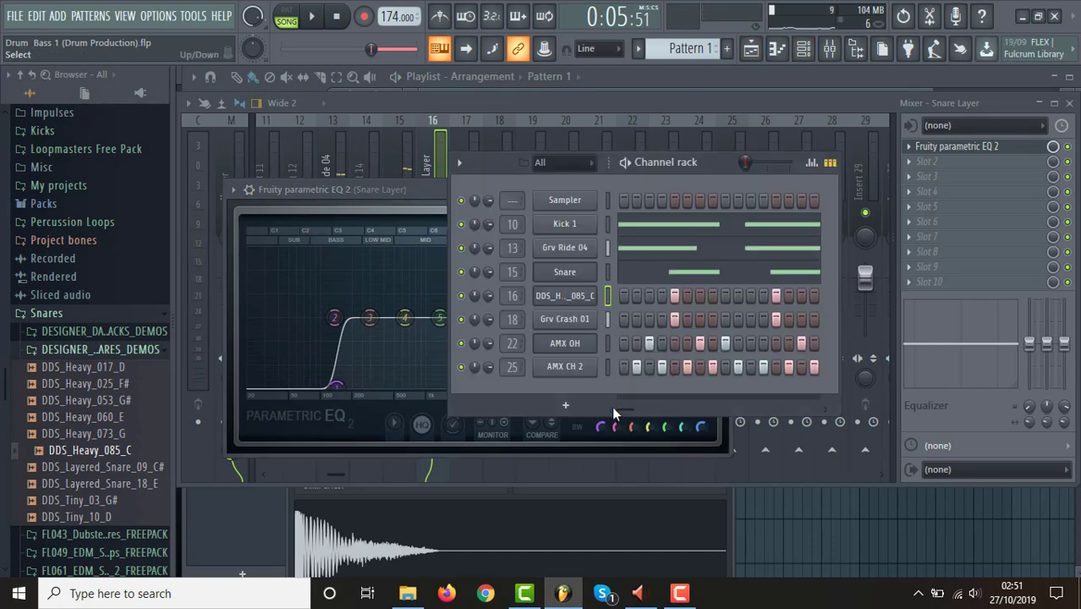
drag(629, 413, 690, 420)
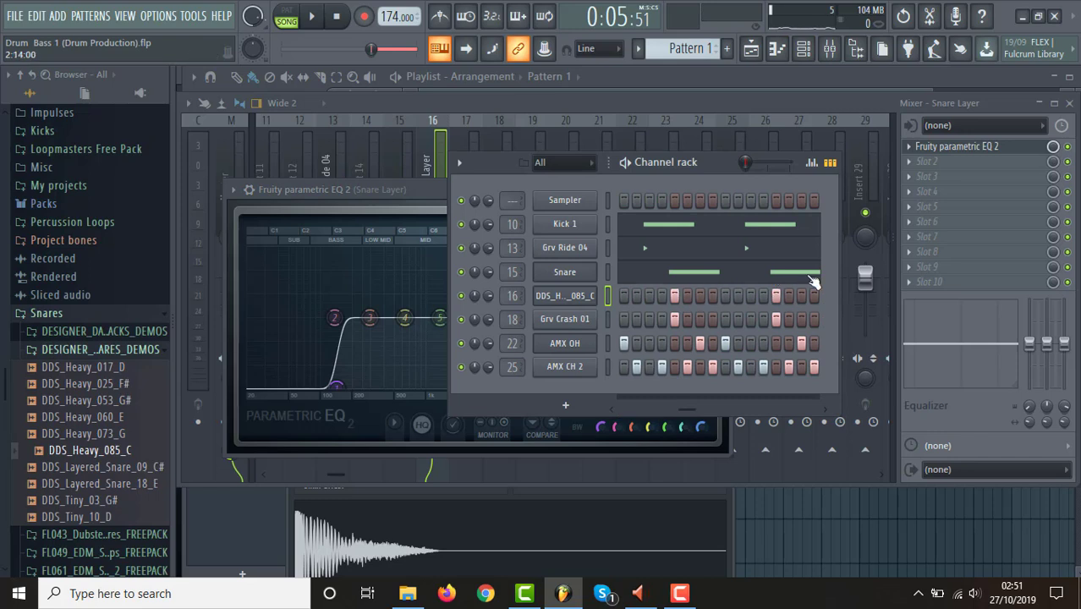
click(744, 101)
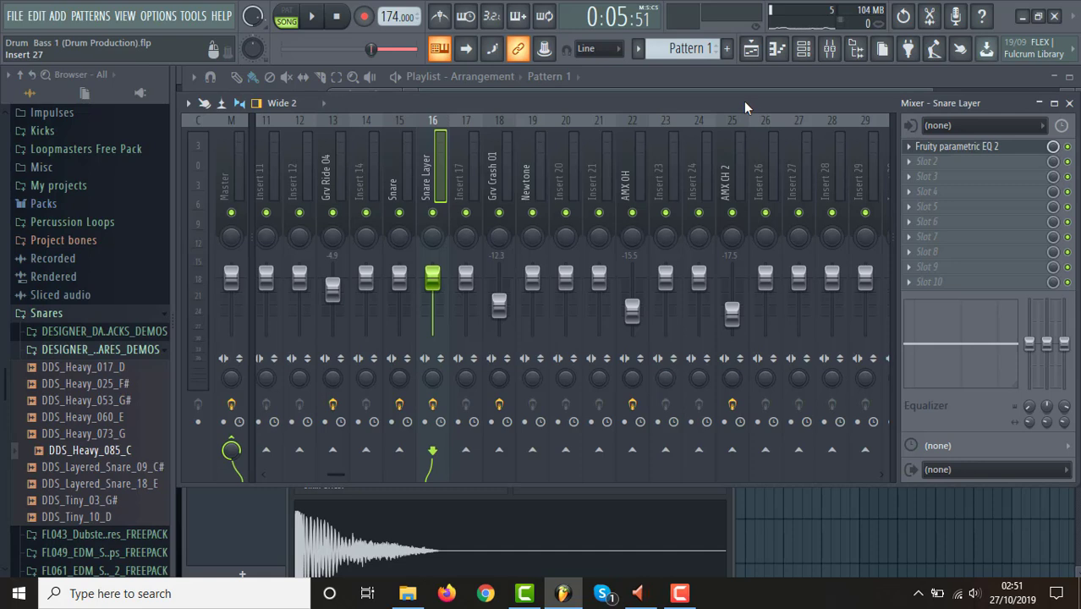
key(space)
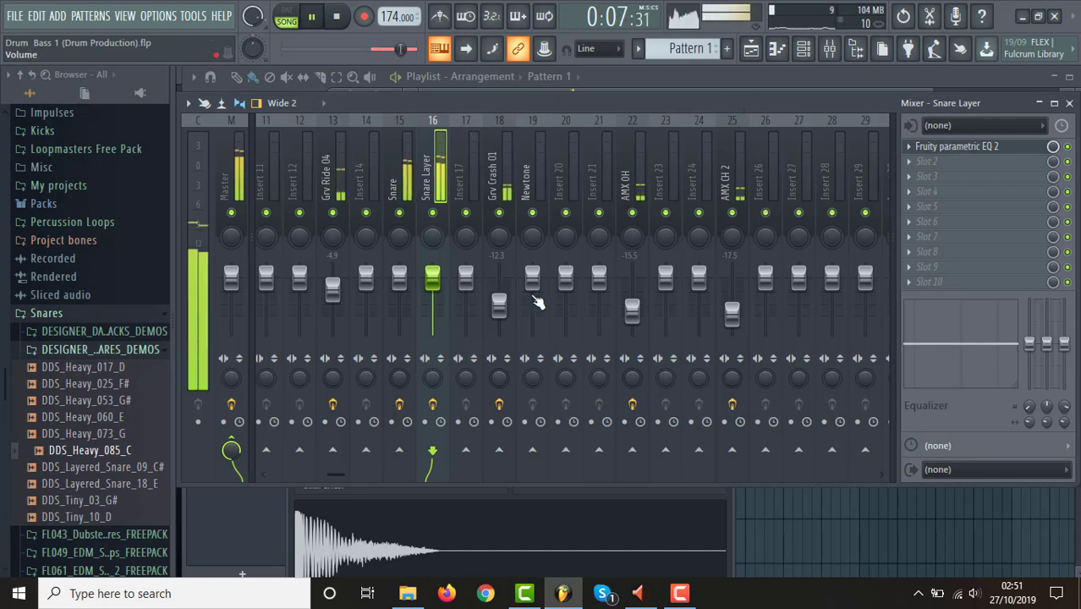
drag(432, 278, 432, 292)
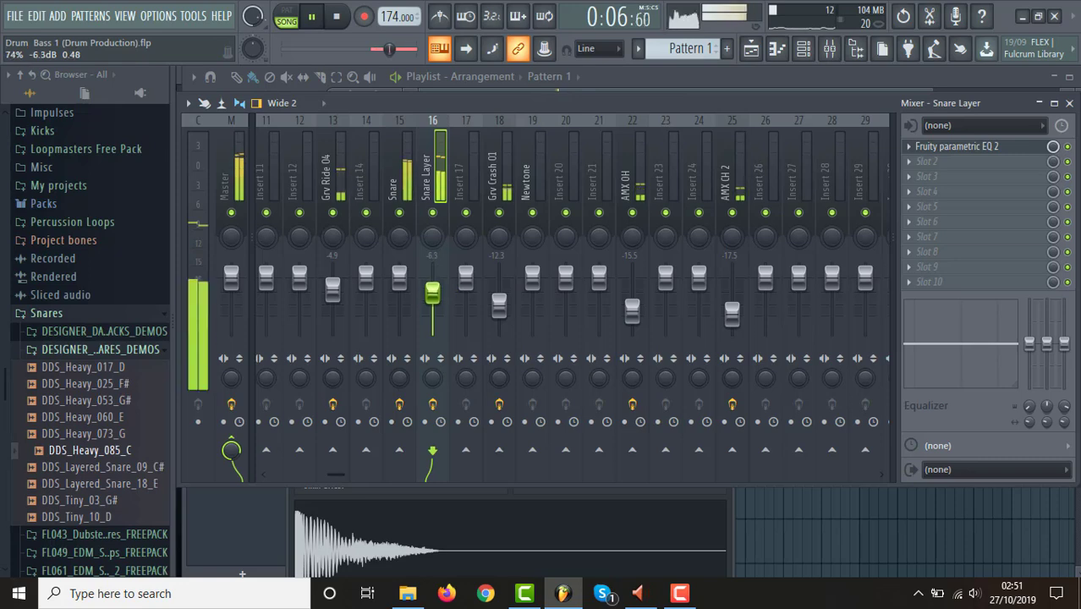
Add a second Fruity Parametric EQ 2 in Snare Layer's slot 2 and load its 40Hz + 18kHz cut preset.
click(911, 164)
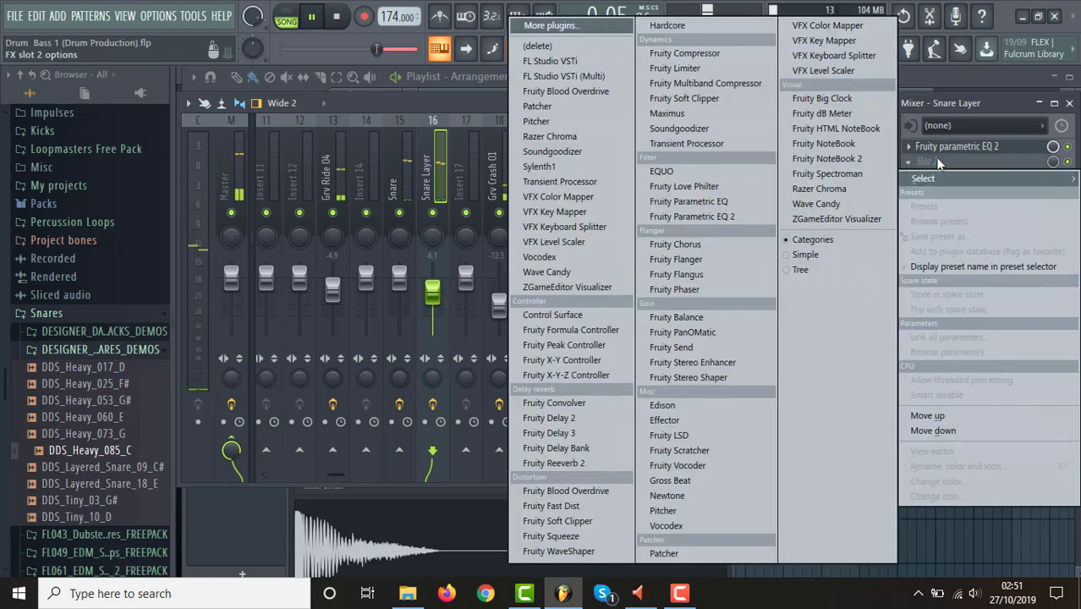
click(716, 220)
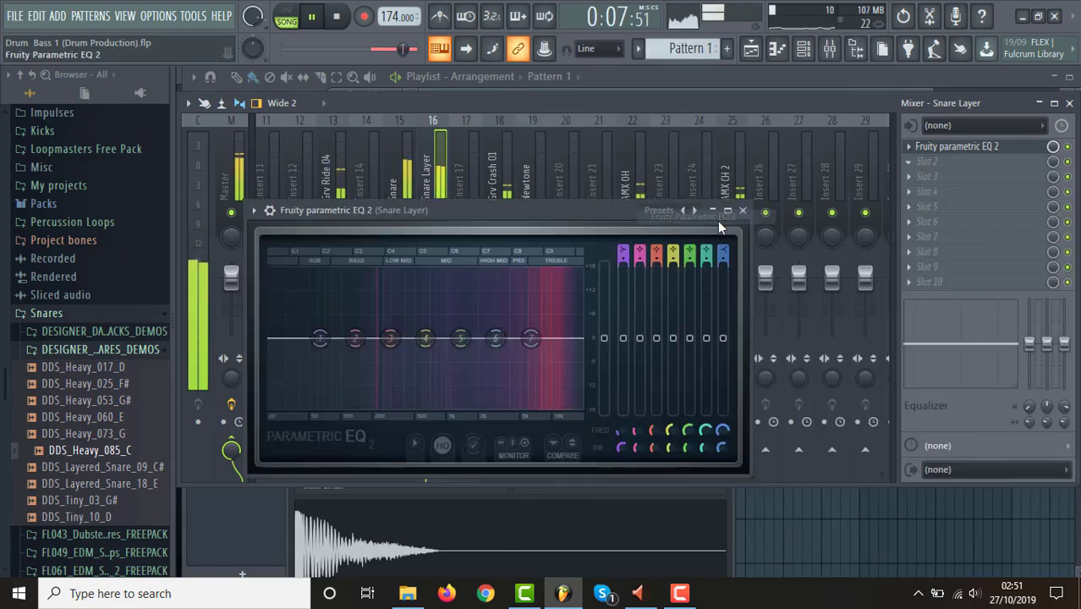
click(254, 210)
mouse_move(414, 257)
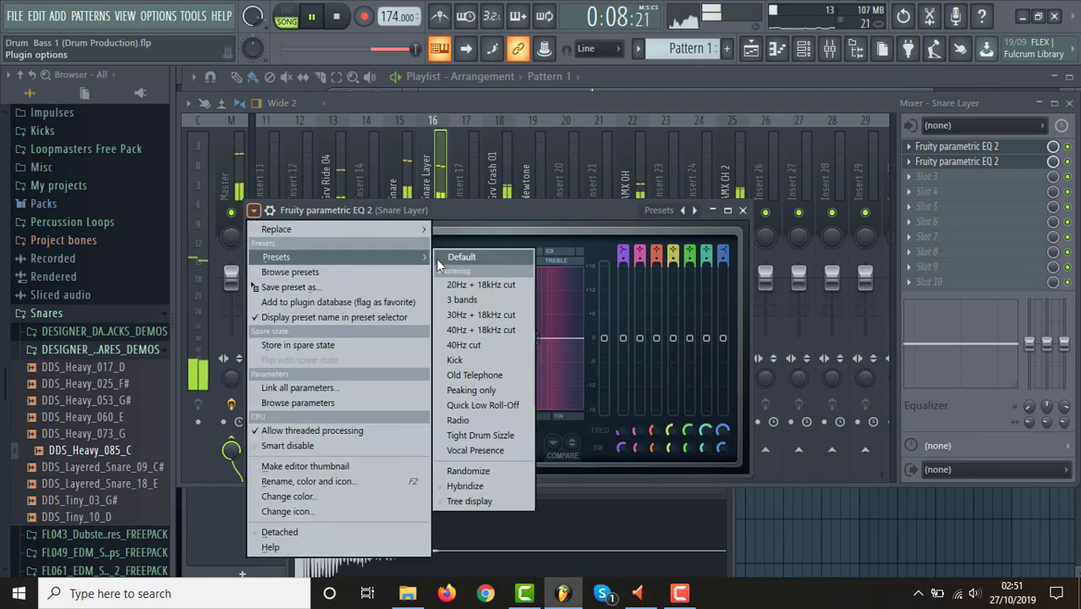
click(507, 332)
Raise the second EQ's low cut to about 145 Hz, lower its high cut slightly, and close both EQ windows.
drag(289, 342, 358, 339)
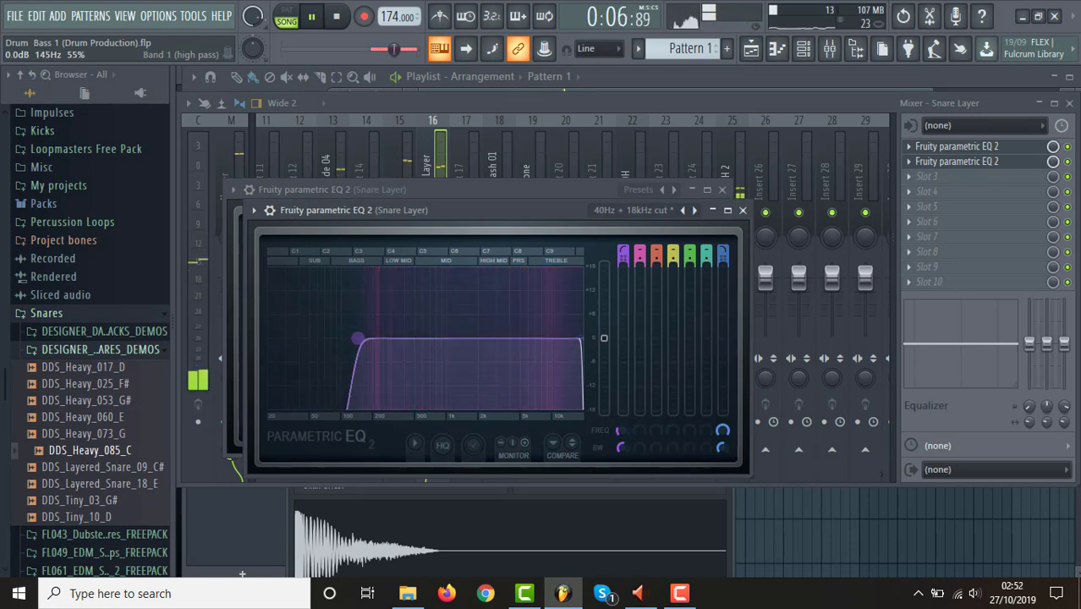
drag(580, 340, 571, 340)
click(744, 211)
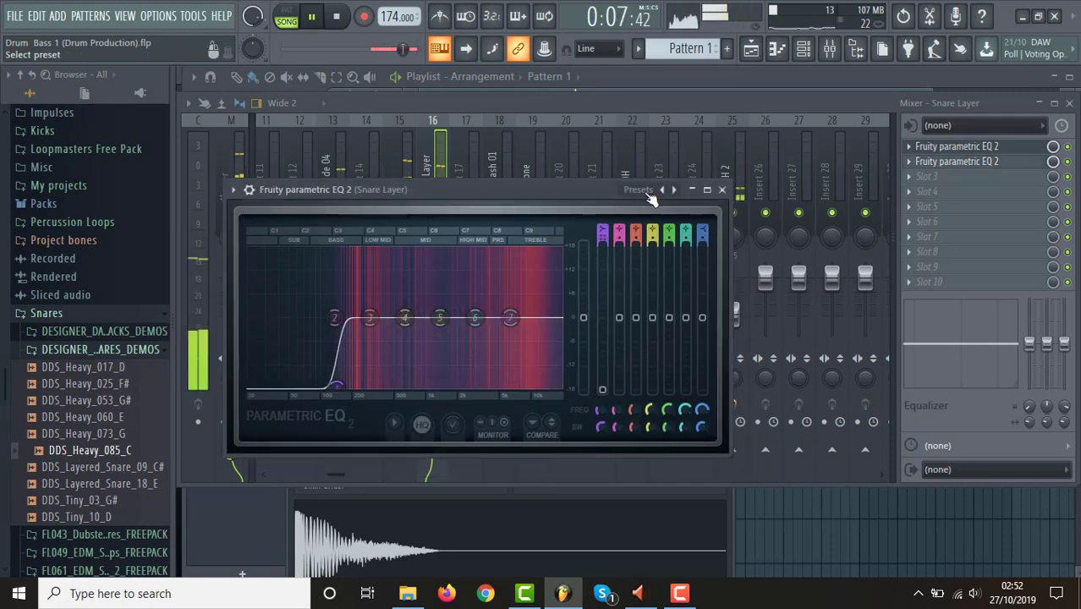
click(721, 189)
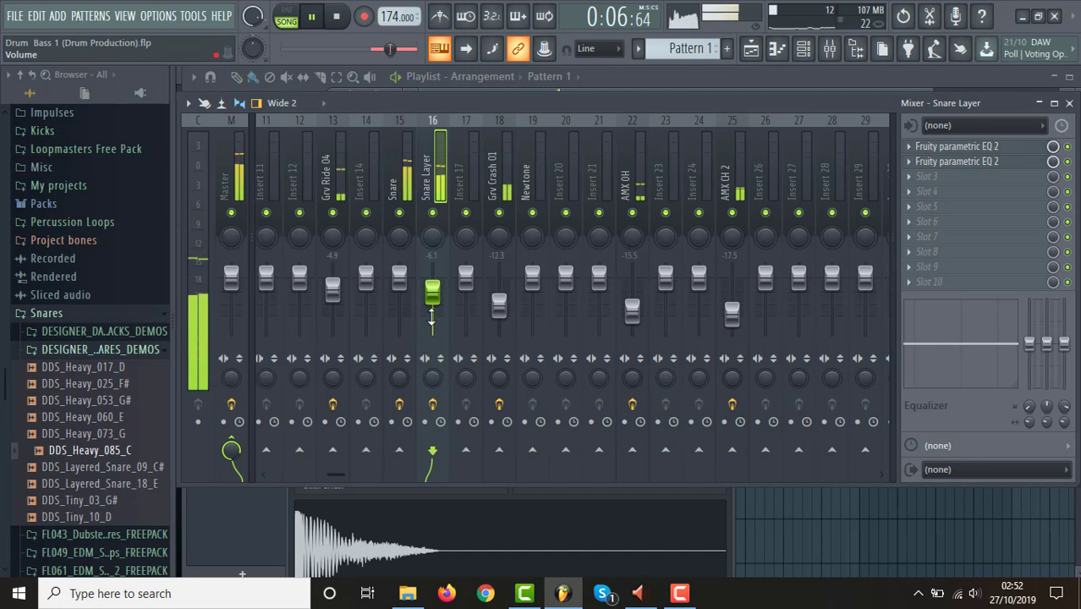
Compare the loop with the Snare Layer muted and unmuted, and lower its fader to about -7.5 dB.
click(432, 213)
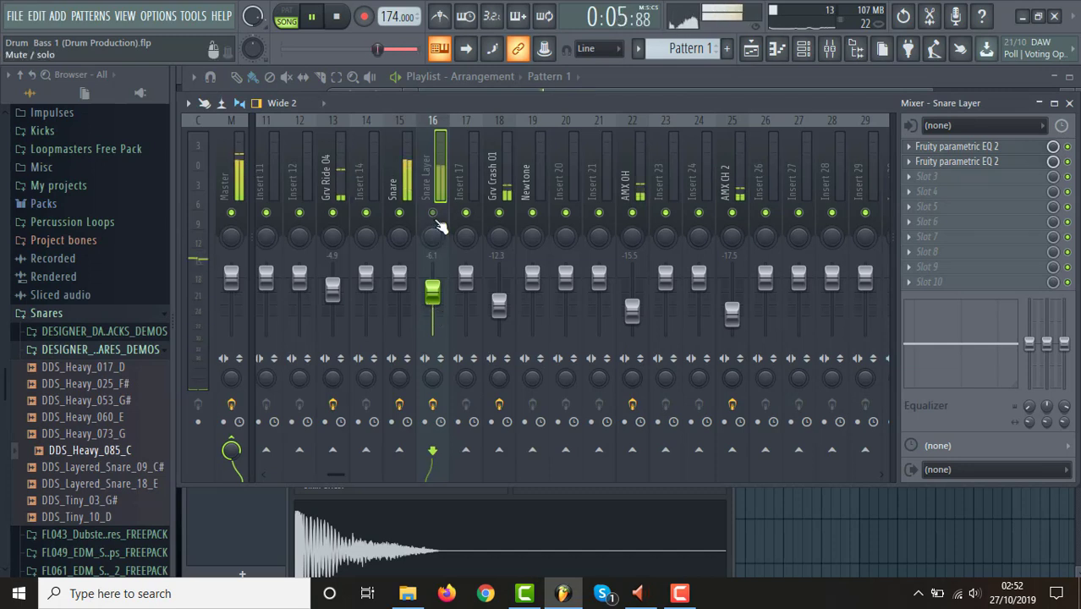
click(432, 213)
drag(432, 292, 432, 297)
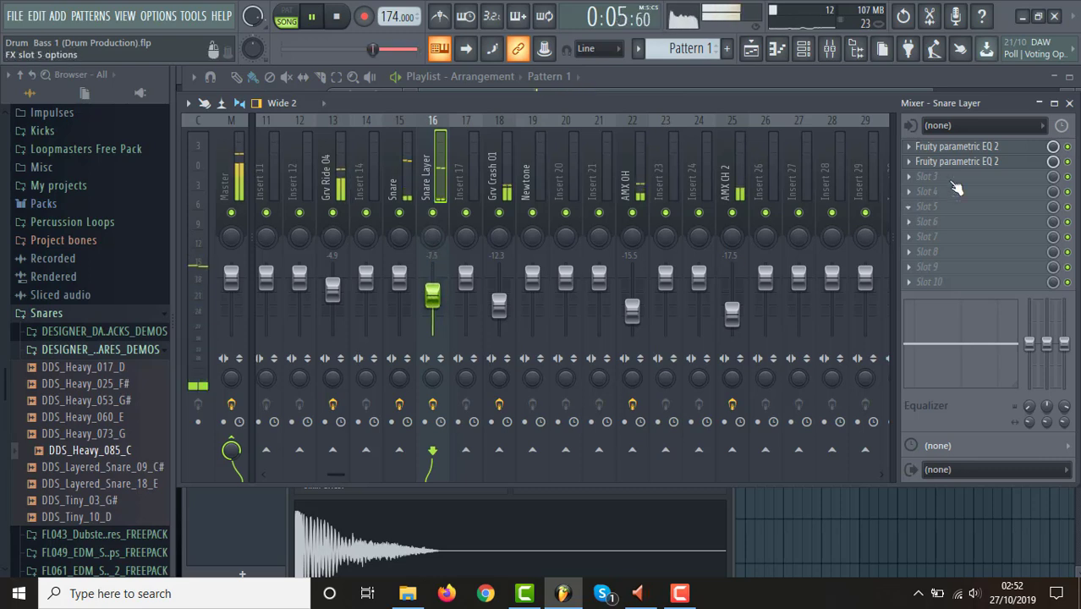
Reopen Snare Layer's first EQ and boost its high-shelf band 7 slightly at about 6.5 kHz while the loop plays.
key(space)
double_click(976, 149)
click(975, 149)
key(space)
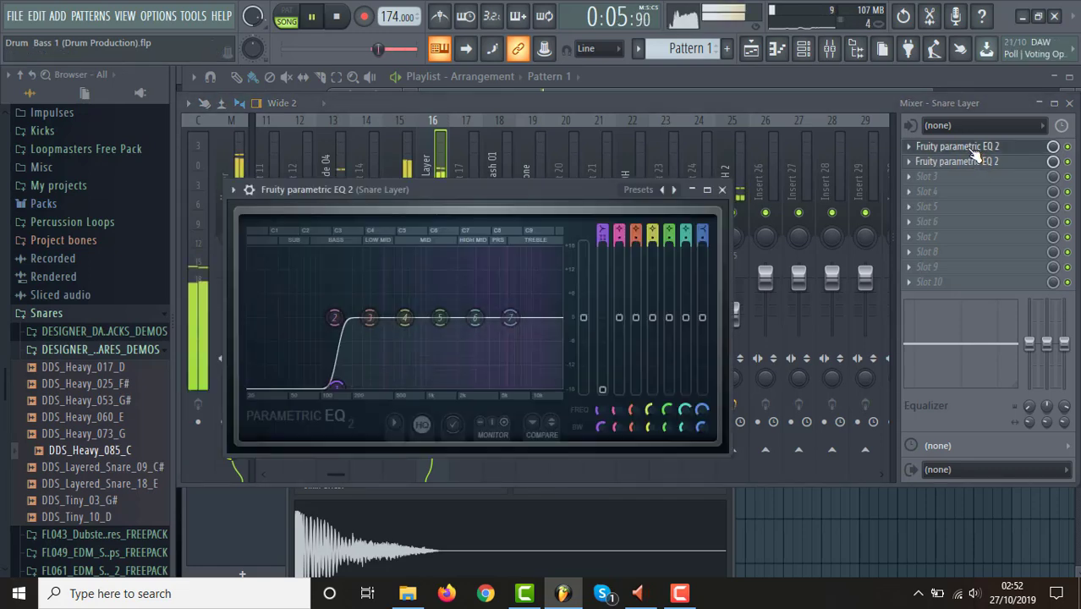
drag(511, 319, 516, 313)
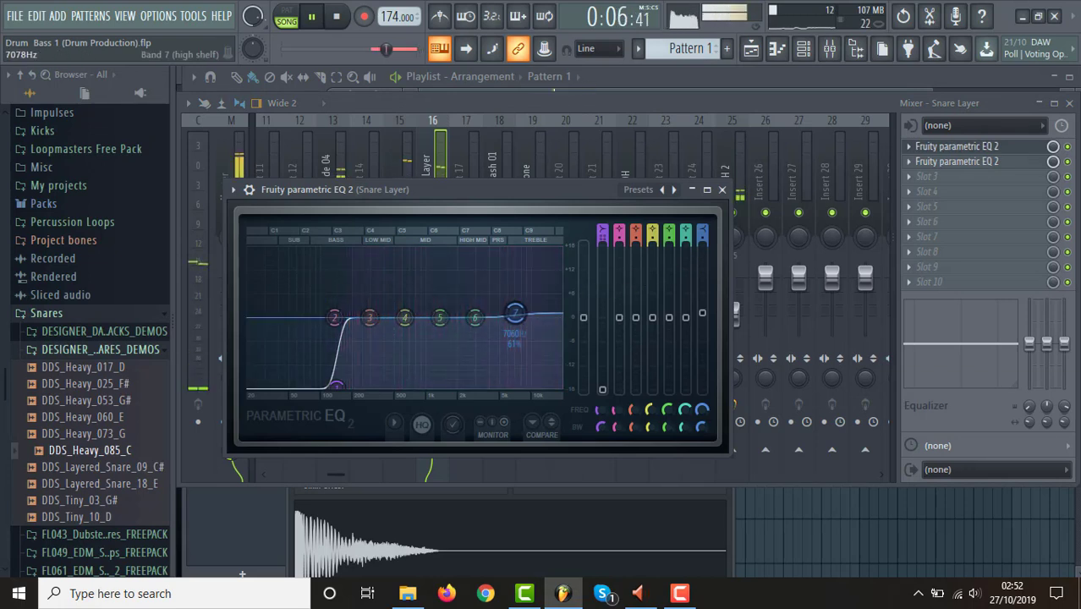
mouse_move(515, 317)
mouse_down()
mouse_move(500, 303)
mouse_move(511, 306)
mouse_up()
right_click(511, 307)
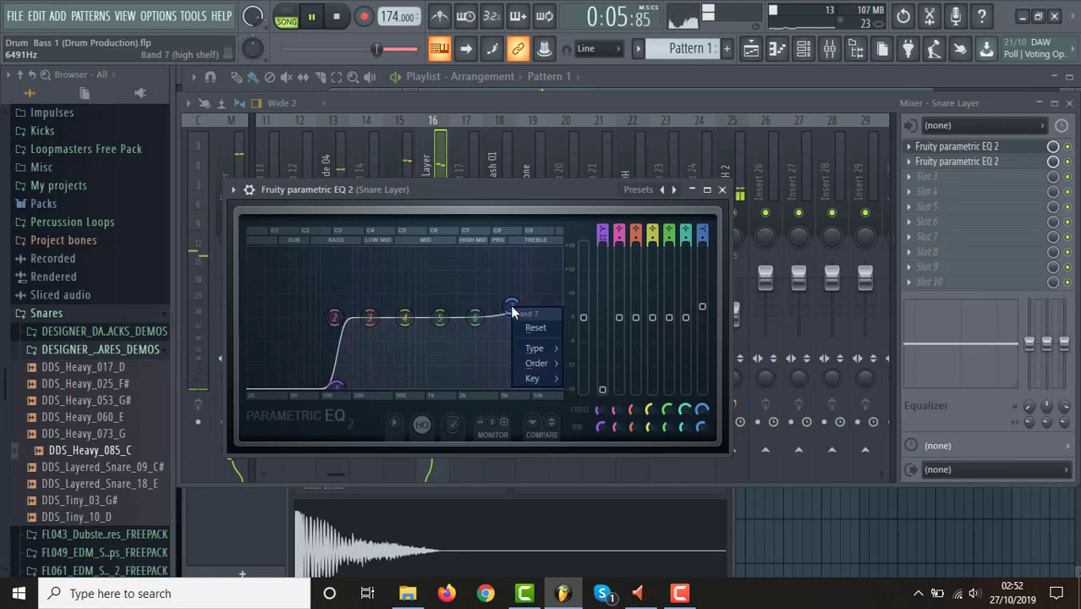
click(533, 189)
Replay the loop, raise band 7 slightly in both gain and frequency, and close the EQ.
key(space)
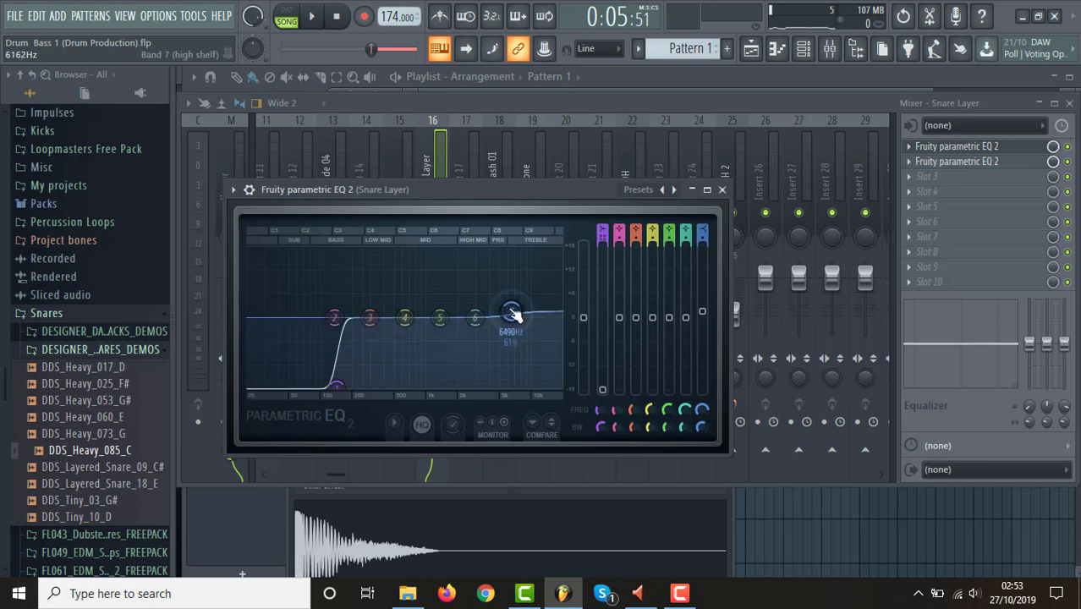
key(space)
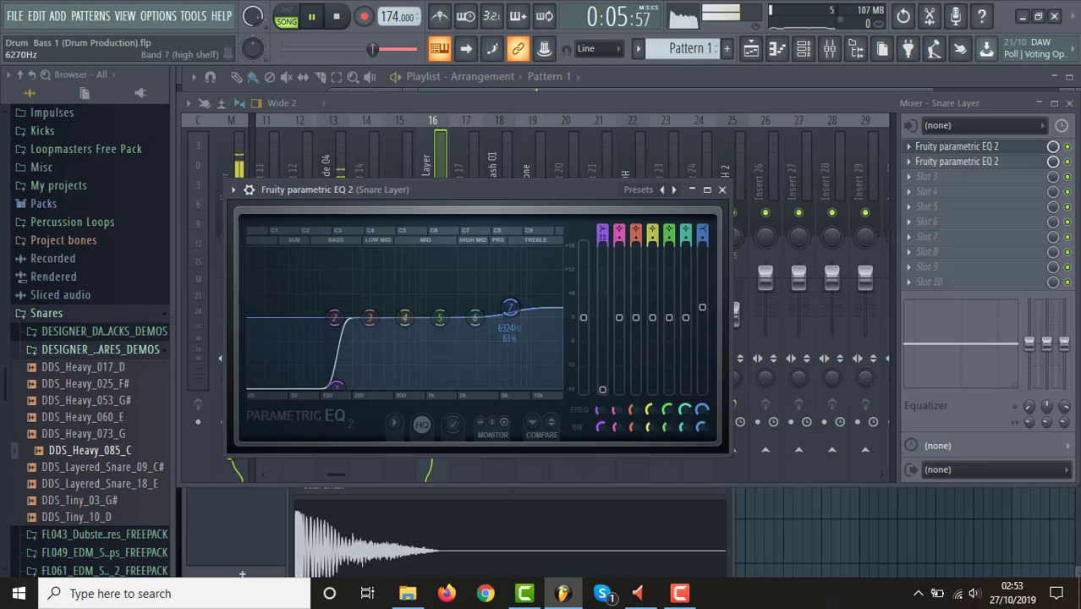
drag(510, 307, 518, 304)
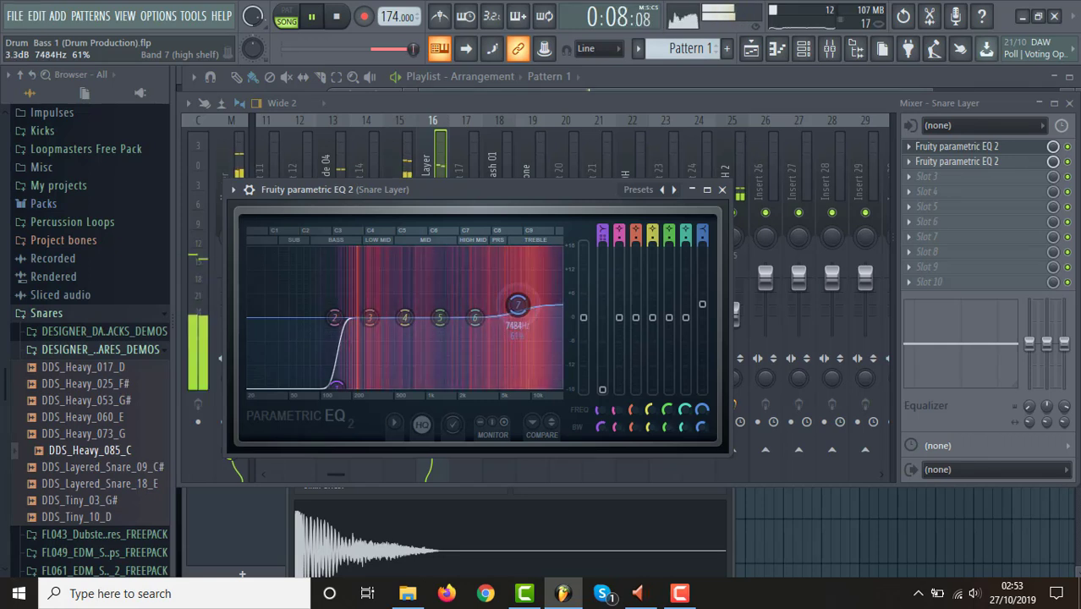
click(721, 189)
Lower the Snare Layer fader to about -8.6 dB and compare the loop with the layer muted and unmuted.
drag(438, 296, 438, 302)
click(433, 218)
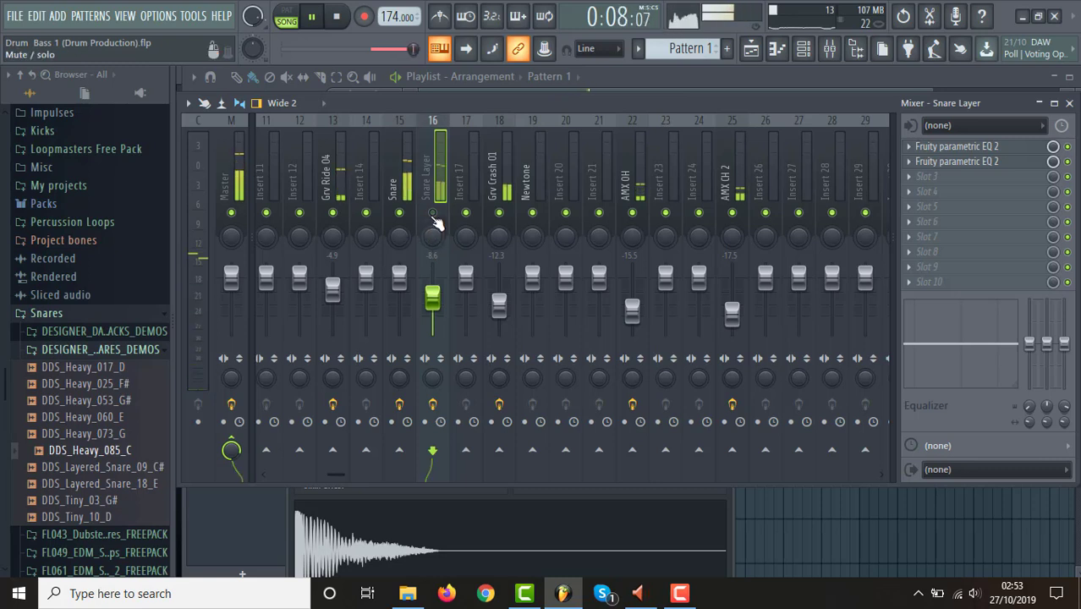
click(433, 218)
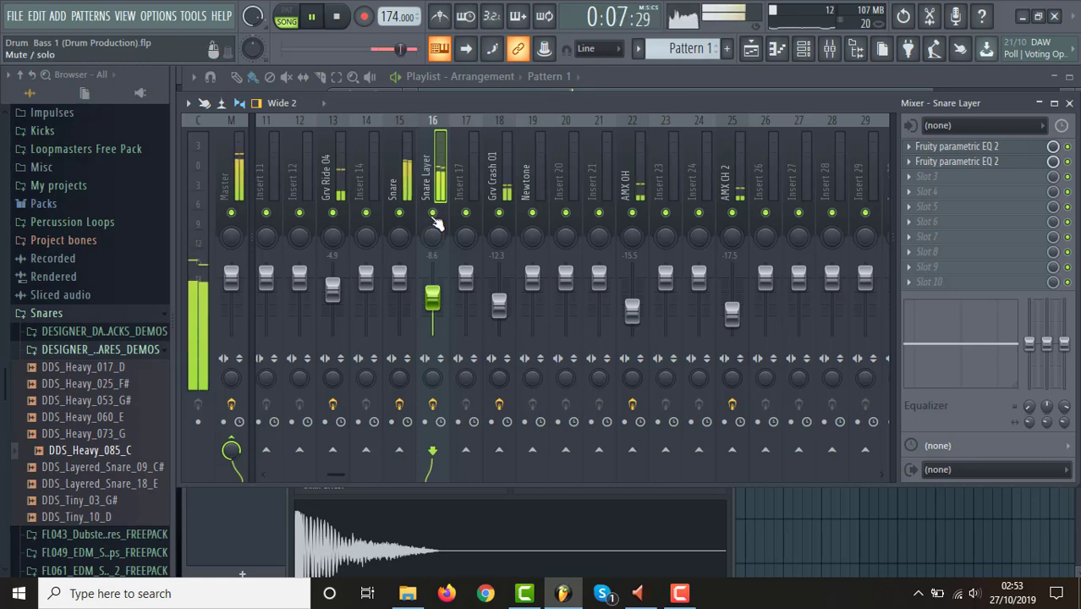
Reduce the Snare Layer level to about -10.3 dB, recheck it muted and unmuted, and stop playback.
drag(432, 296, 432, 301)
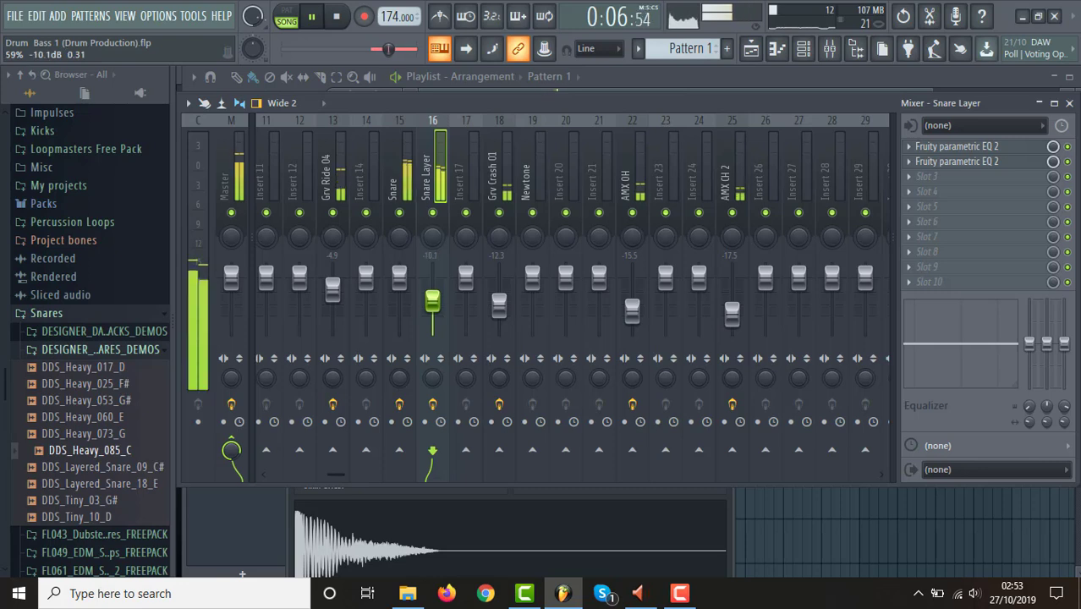
click(434, 217)
click(435, 216)
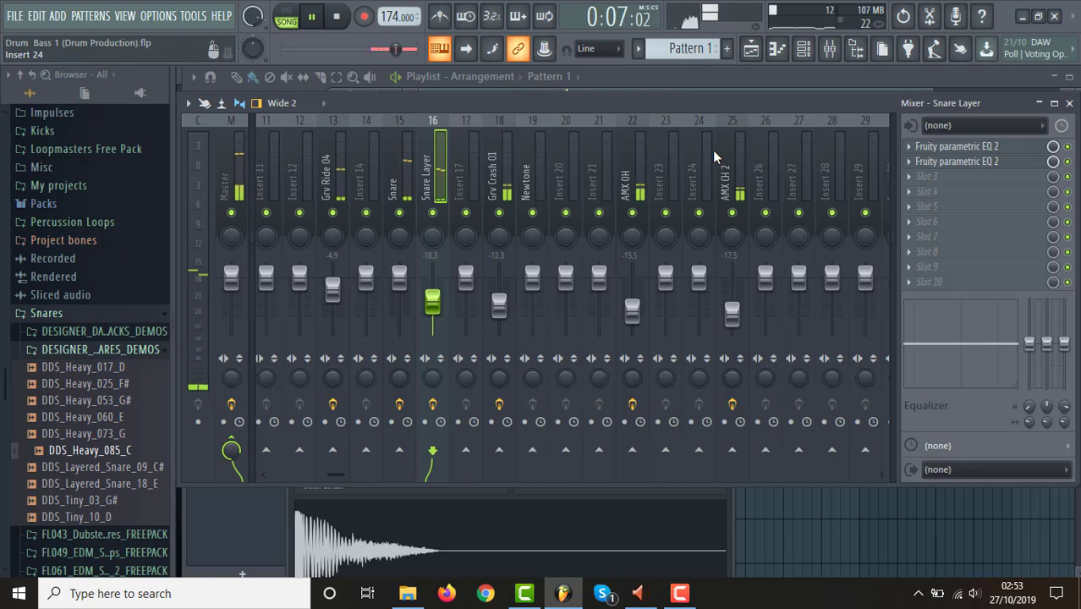
key(space)
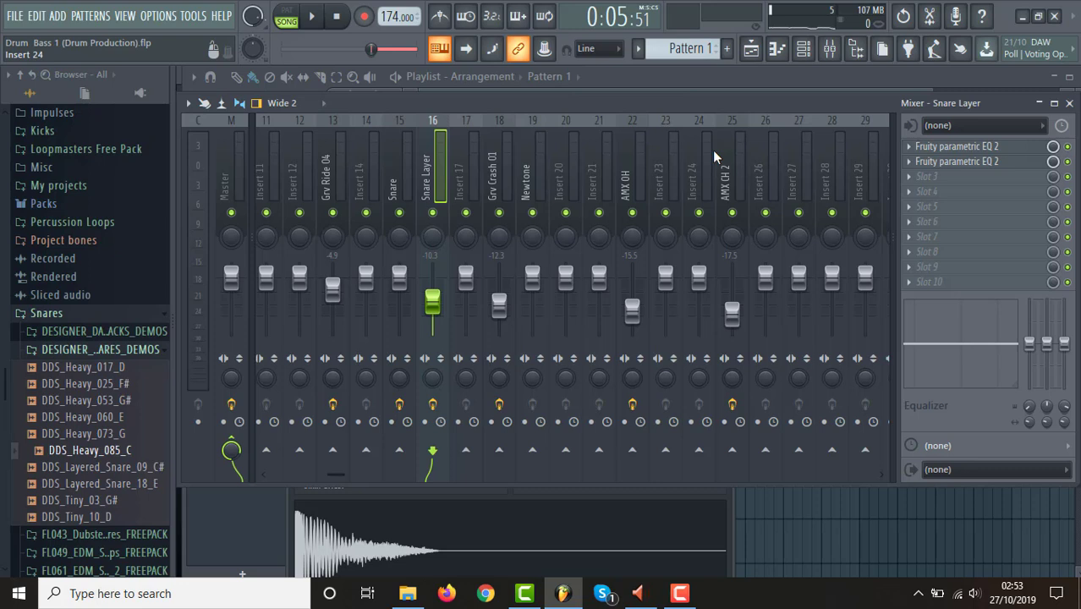
Replay the loop, trim the Snare Layer fader to about -10.7 dB, and select the kick track on mixer insert 10.
key(space)
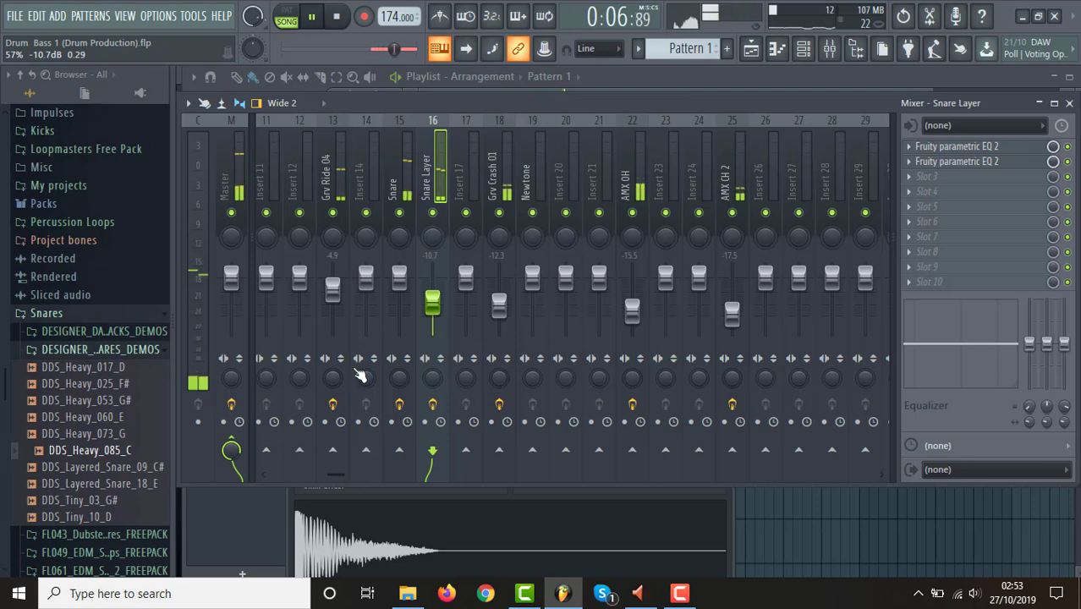
drag(333, 475, 315, 488)
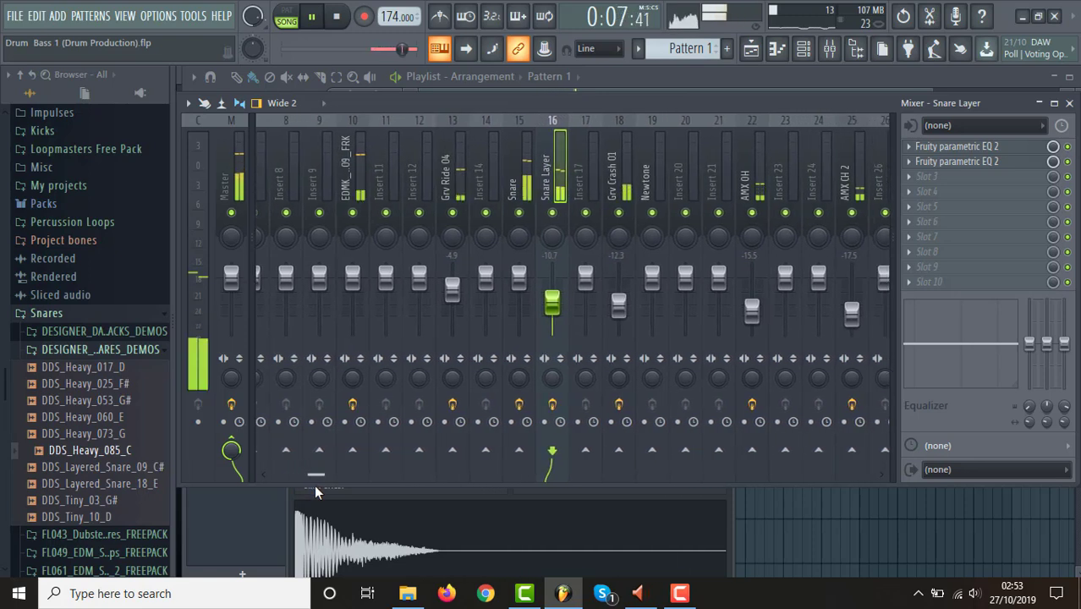
click(357, 194)
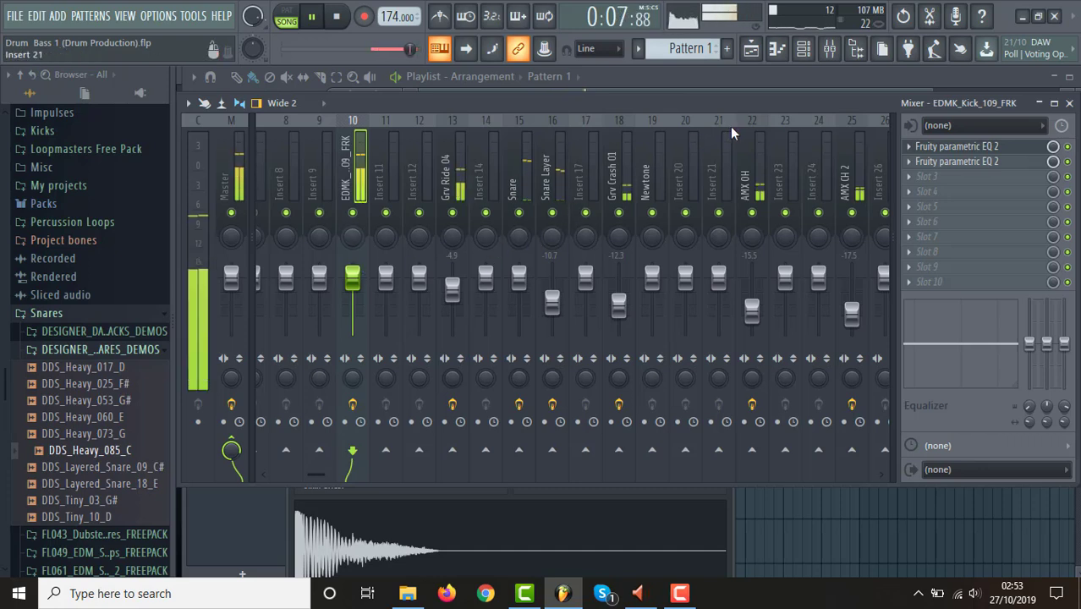
key(space)
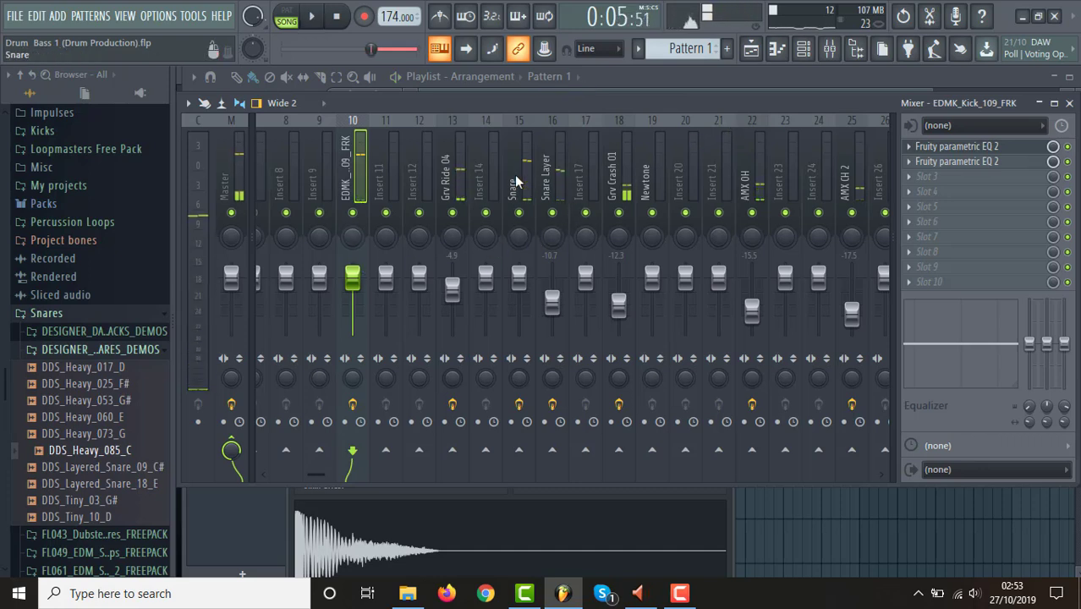
Lower the kick fader on insert 10 to about -0.5 dB, checking the loop, and return to the playlist with playback stopped.
drag(362, 276, 362, 279)
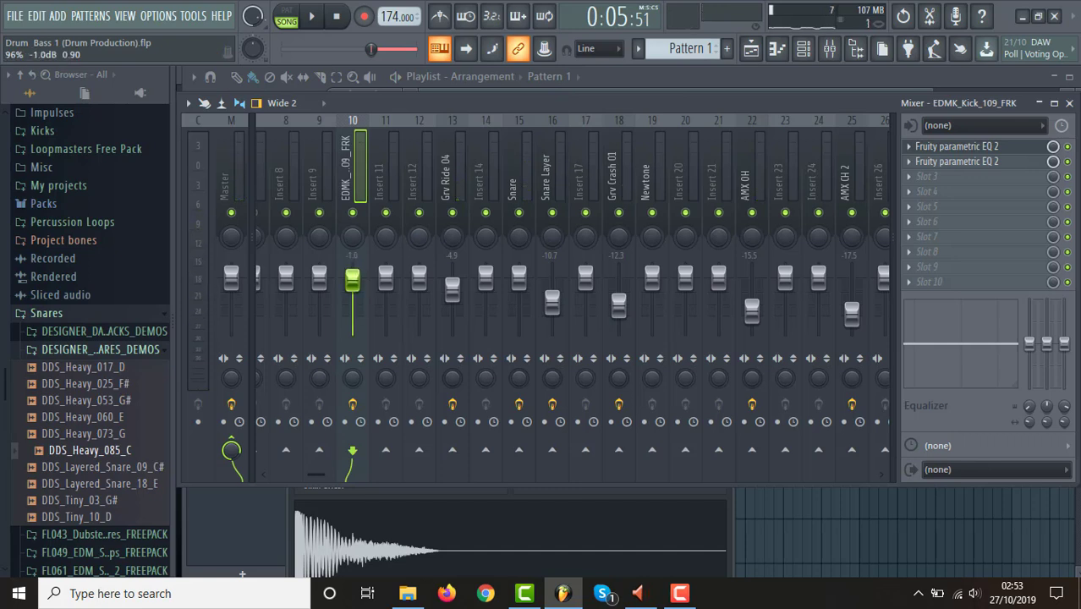
key(space)
drag(362, 280, 362, 278)
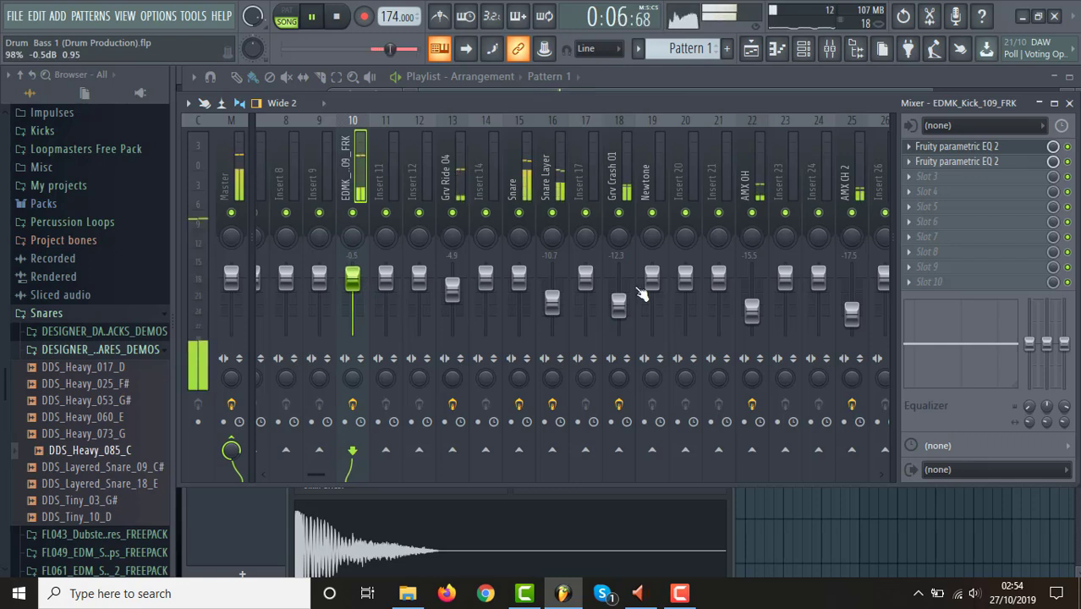
click(751, 53)
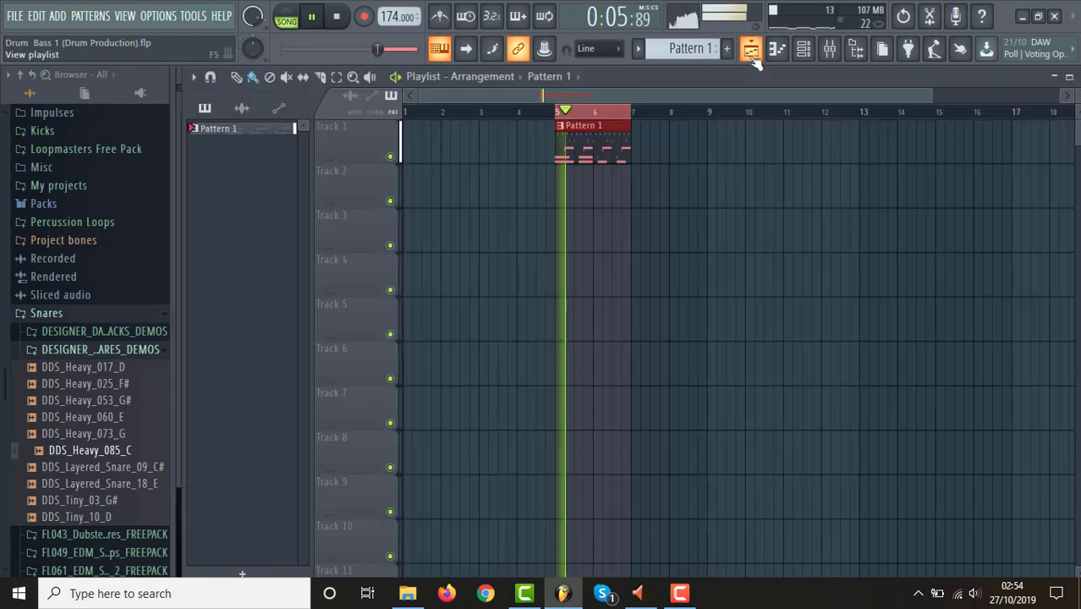
key(space)
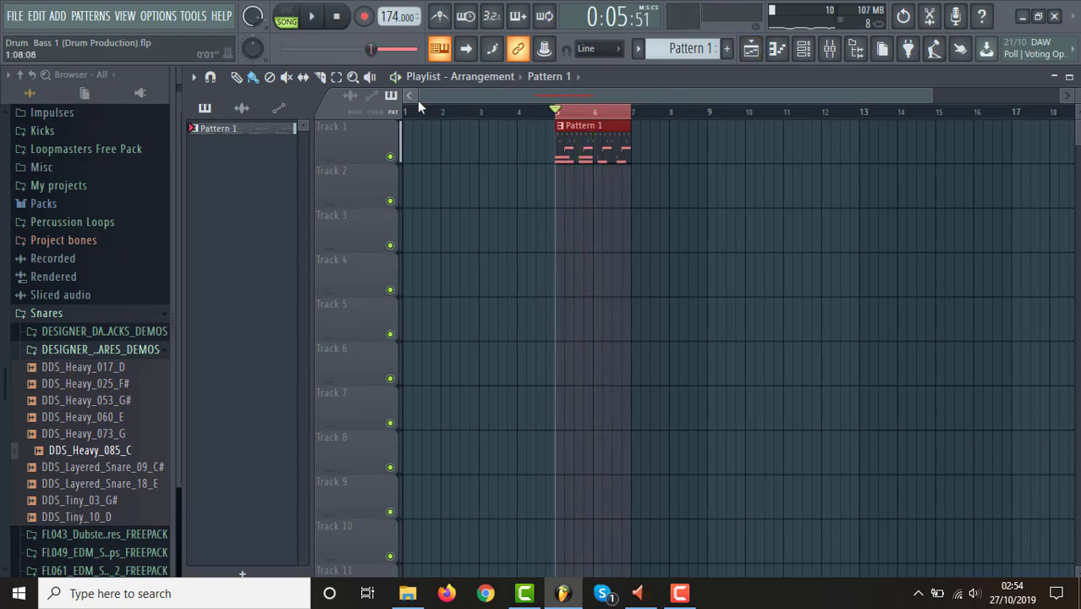
Repeat the Pattern 1 clip along Track 1 from bar 7 so the drums run continuously up to bar 21.
drag(420, 98, 499, 98)
drag(929, 96, 858, 96)
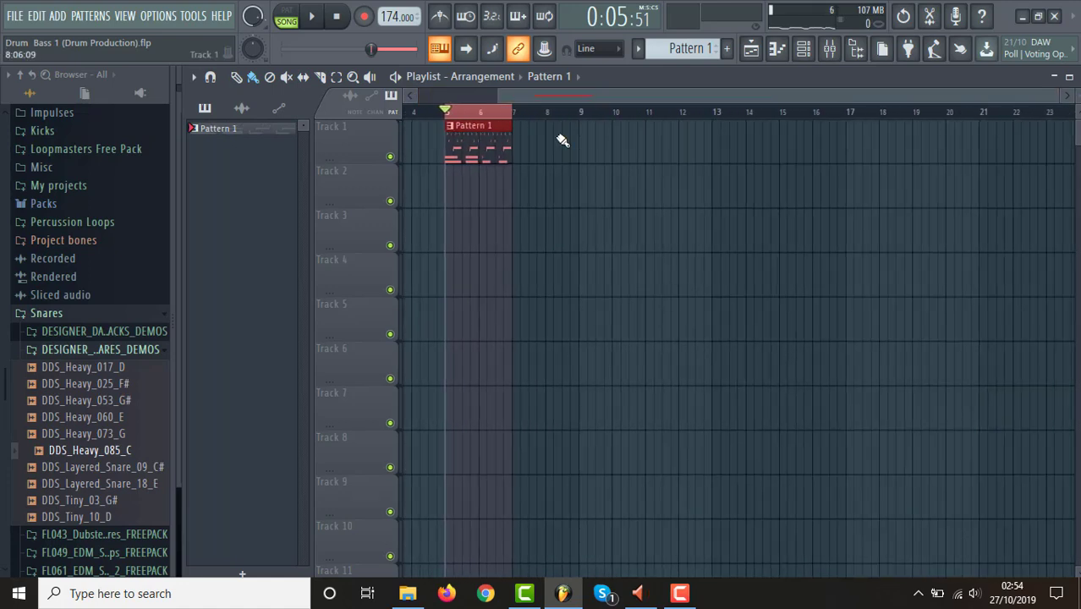
drag(569, 95, 464, 97)
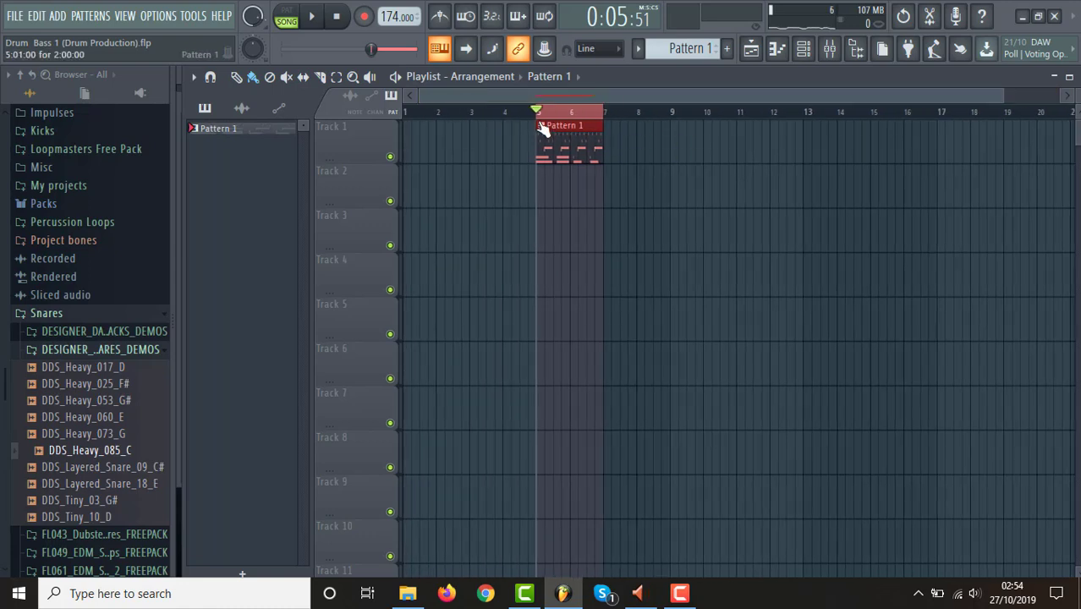
click(575, 141)
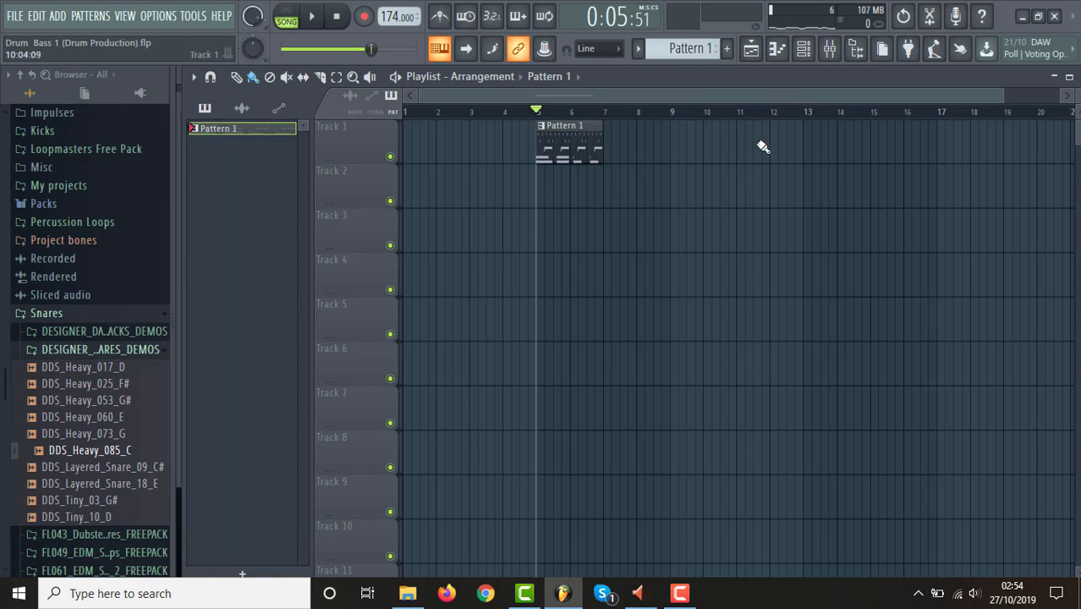
click(613, 155)
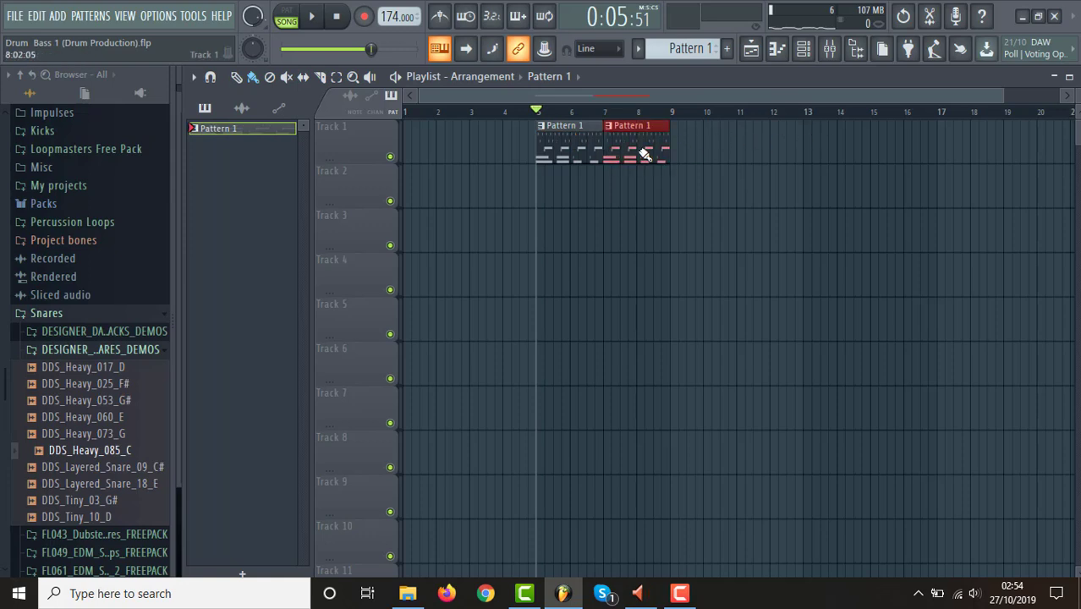
drag(645, 155, 772, 159)
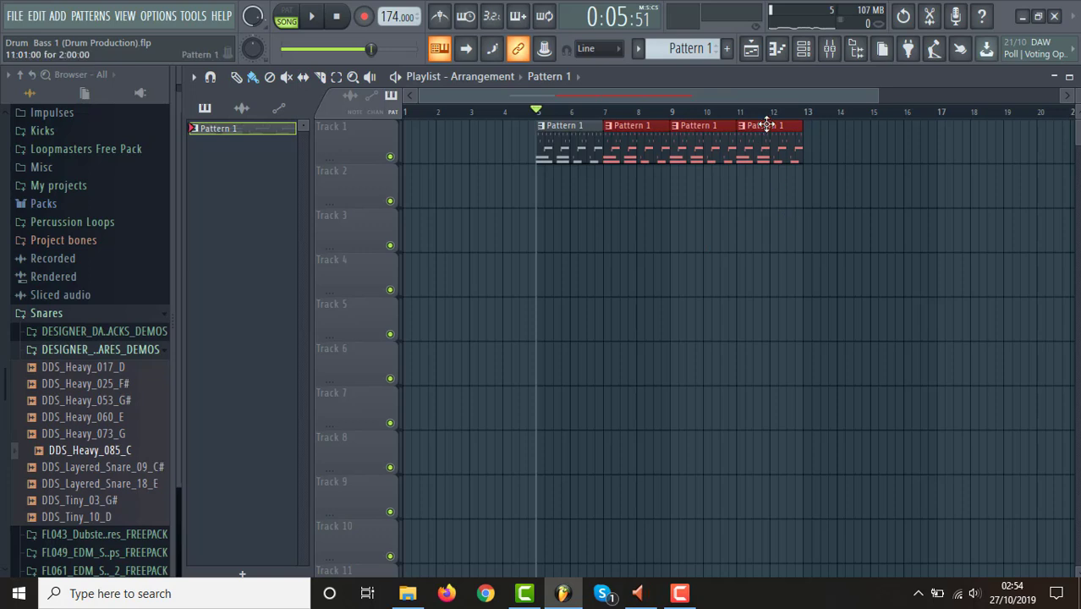
drag(810, 140, 1042, 142)
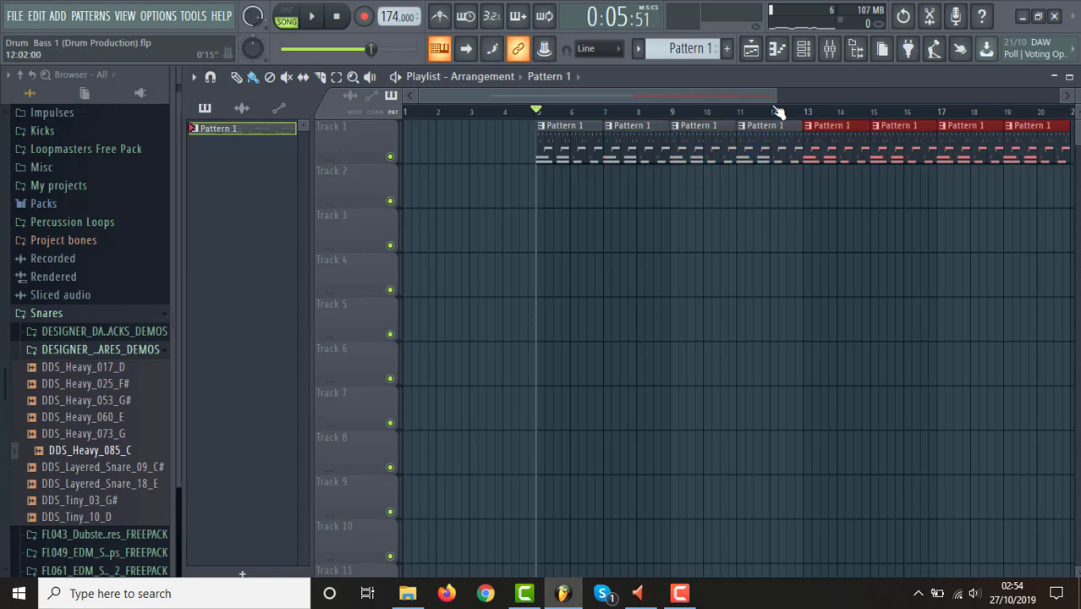
drag(773, 101, 975, 101)
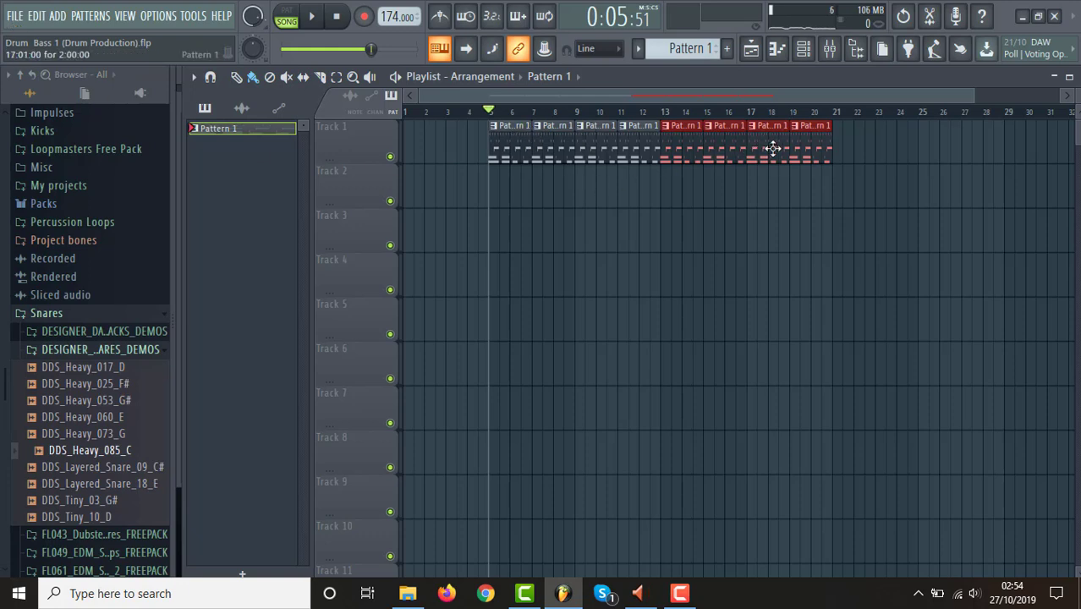
Save the drum project, open Drum & Bass 1 (Melody Testing).flp, and show its arranged clips in the playlist.
click(14, 18)
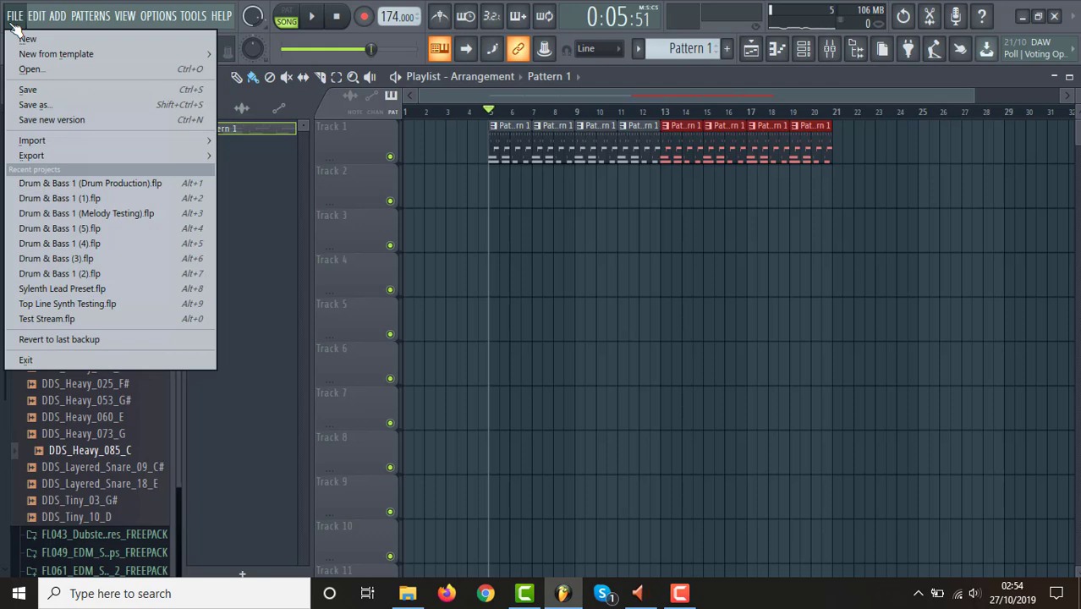
click(83, 89)
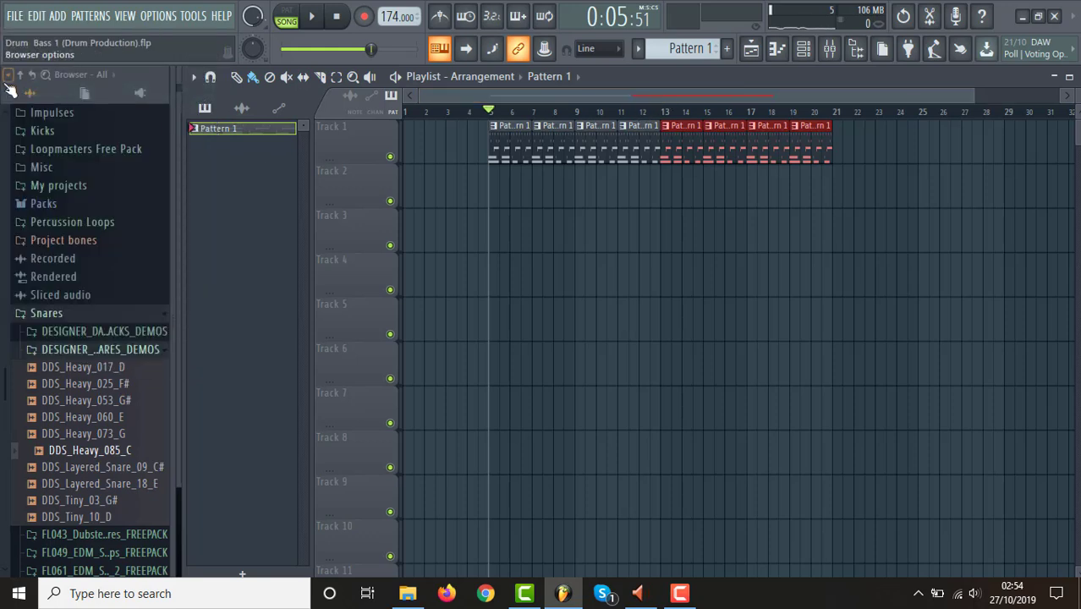
click(17, 17)
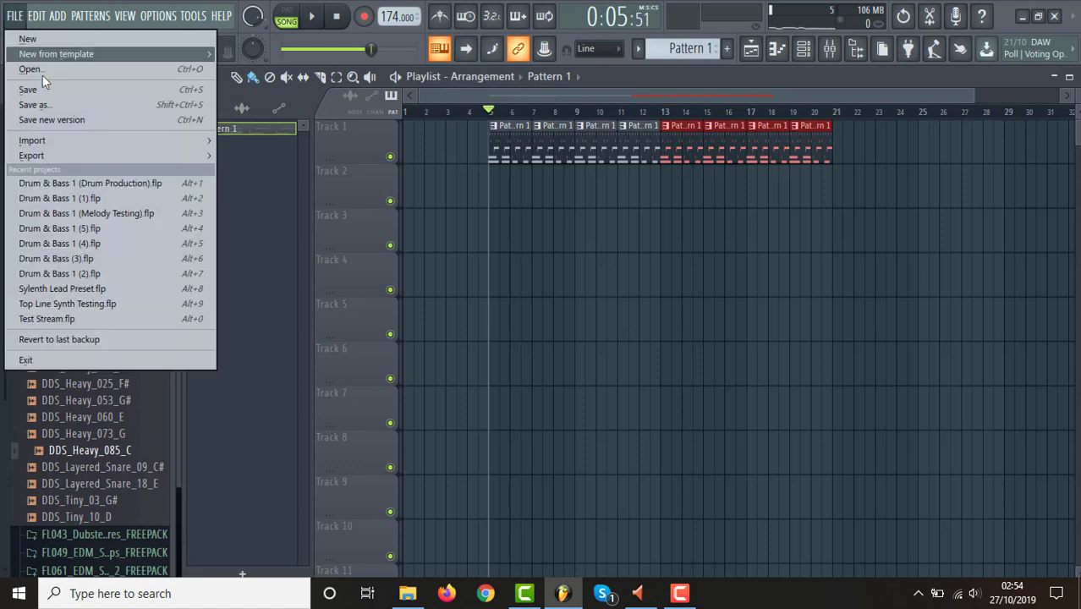
click(130, 217)
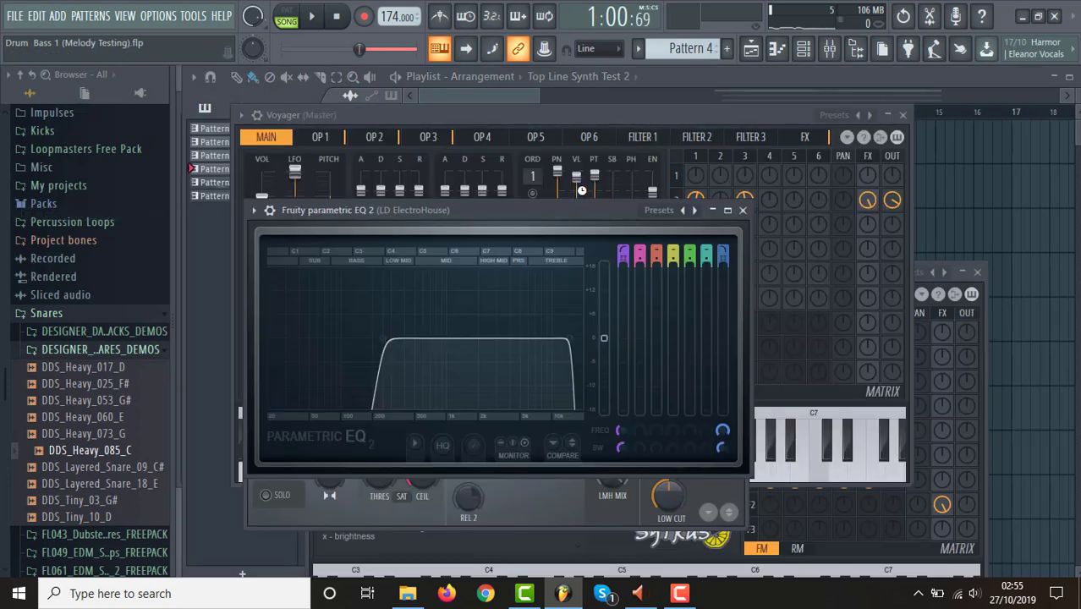
click(749, 51)
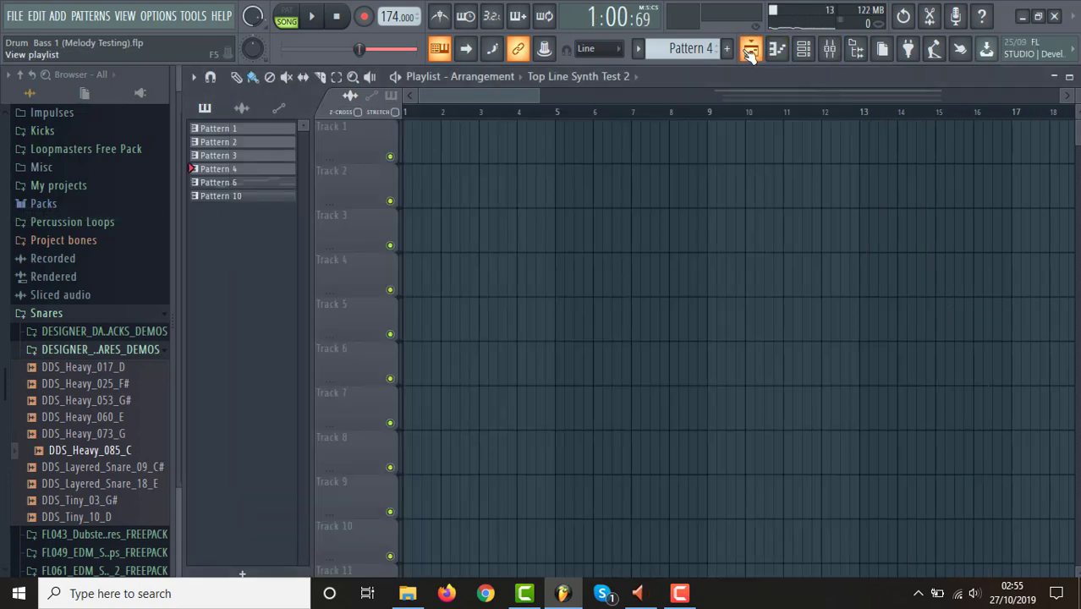
drag(531, 100, 1074, 90)
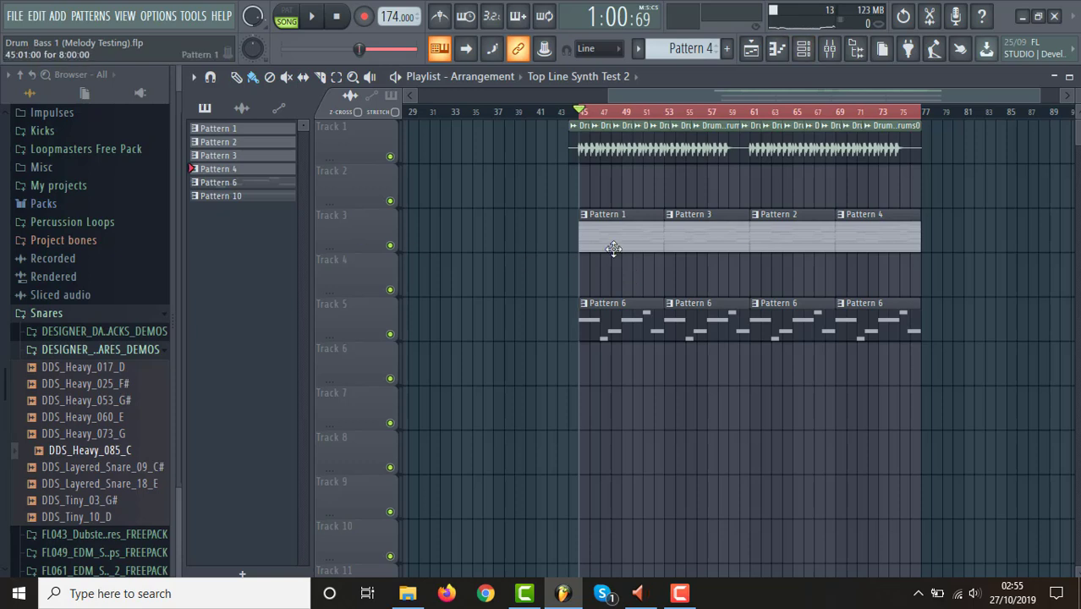
Solo Track 3 and unmute Track 5 so that only the synth patterns play.
click(392, 247)
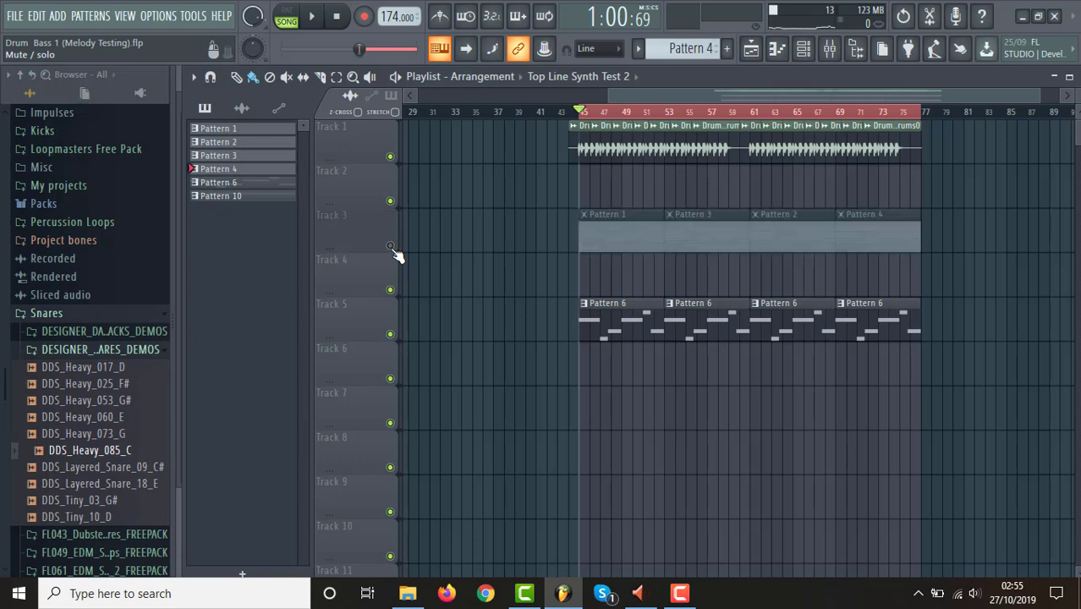
ctrl+click(392, 247)
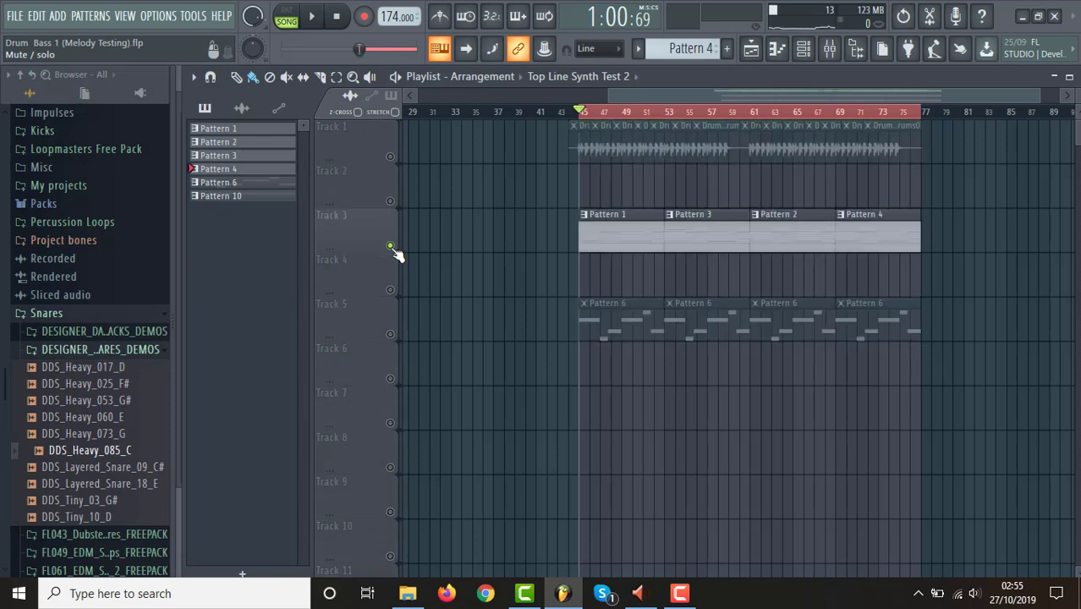
click(391, 334)
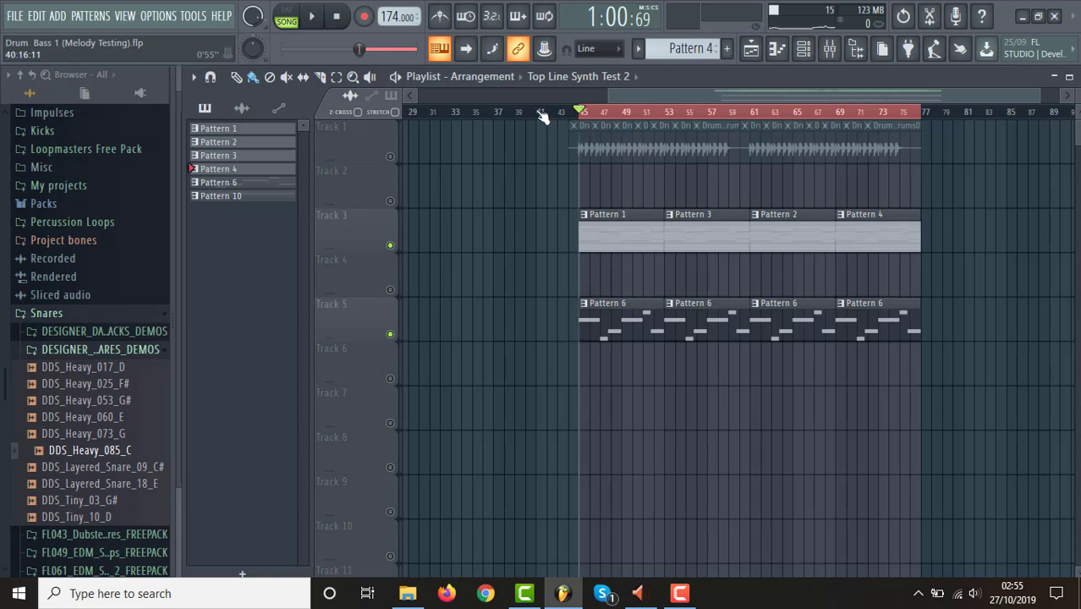
Select the time range from bar 41 to bar 81 and audition the synths from bar 45.
drag(544, 117, 965, 184)
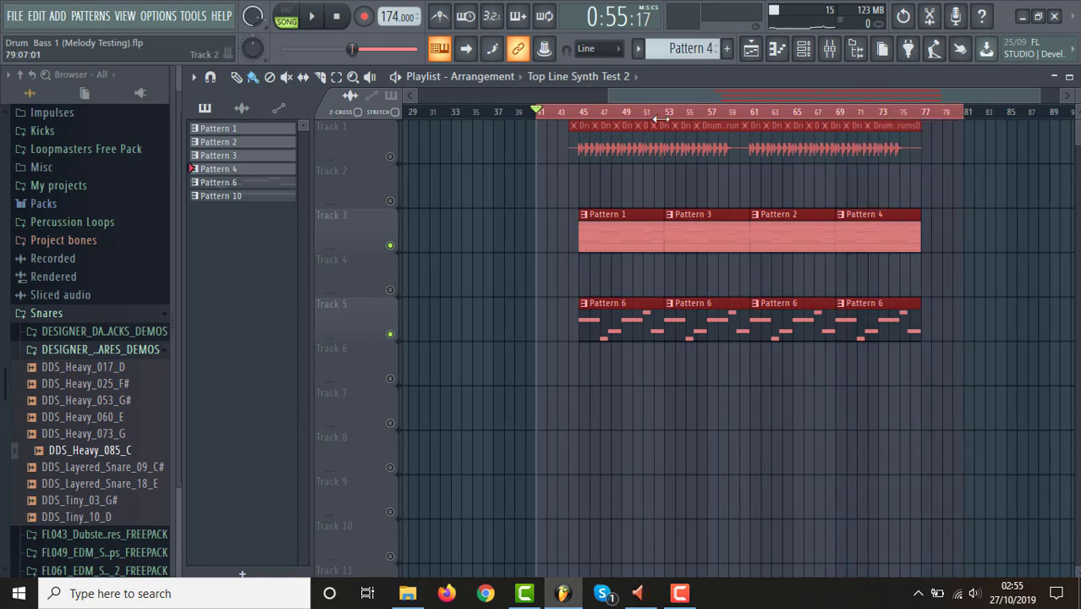
click(580, 110)
key(space)
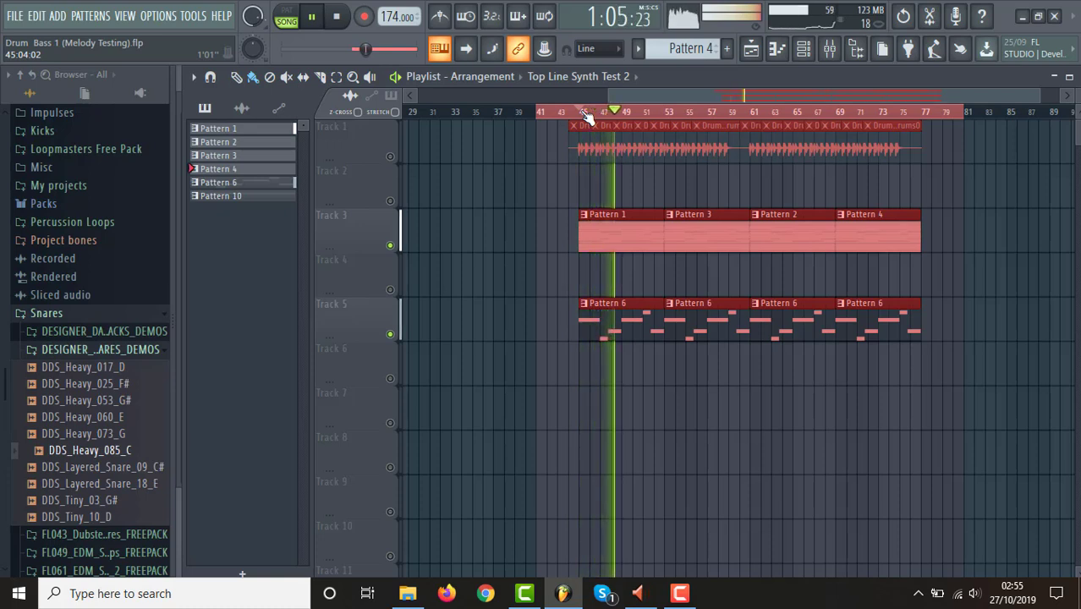
key(space)
click(336, 19)
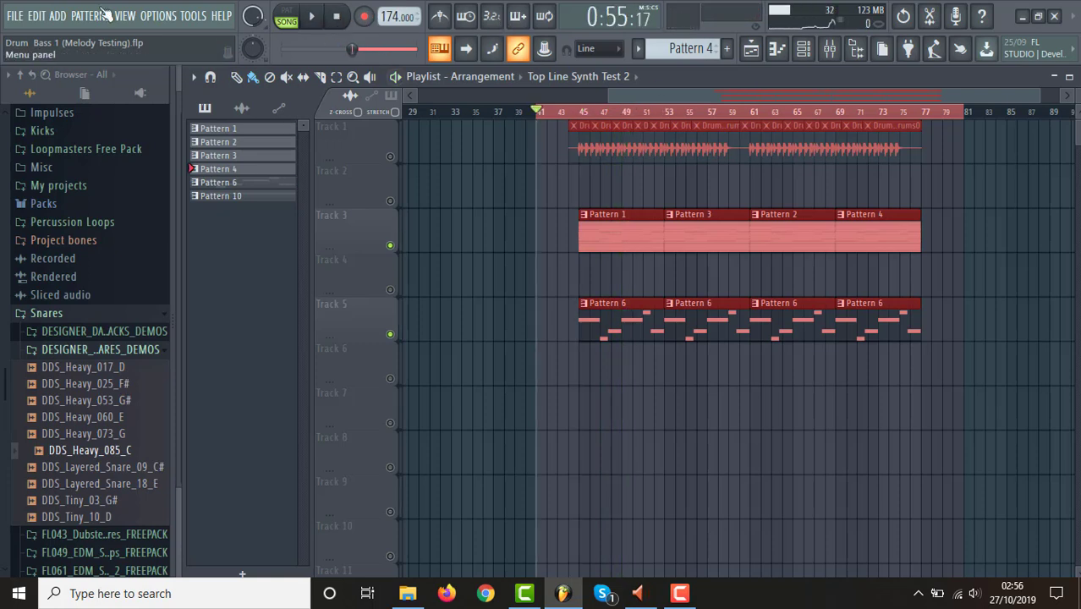
Save the project and export the selected range as a wave file named Drum & Bass 1 (Synths to test drums).
click(18, 20)
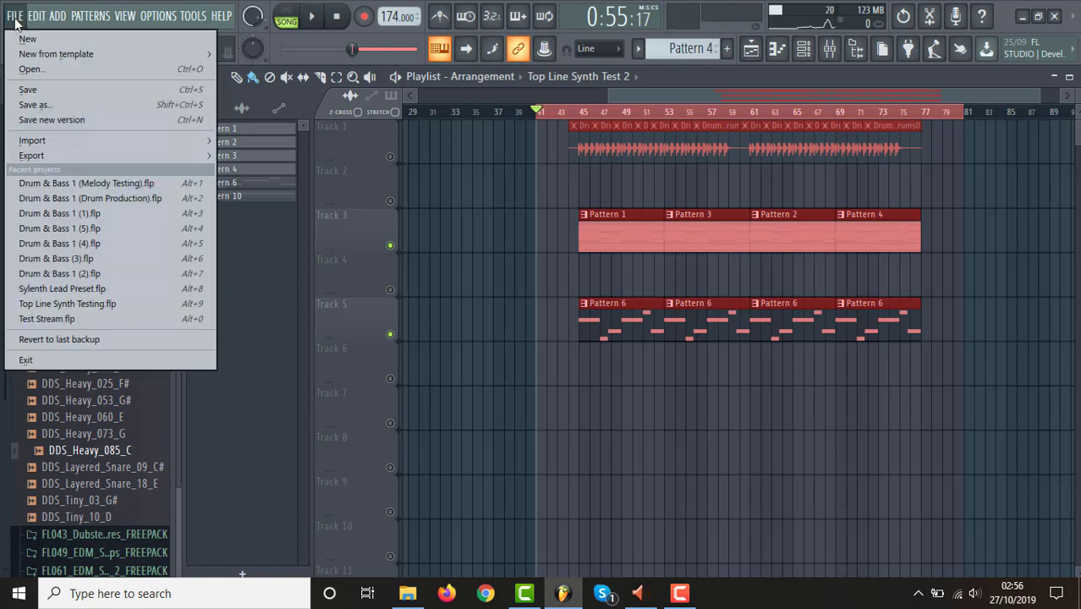
click(45, 84)
click(16, 19)
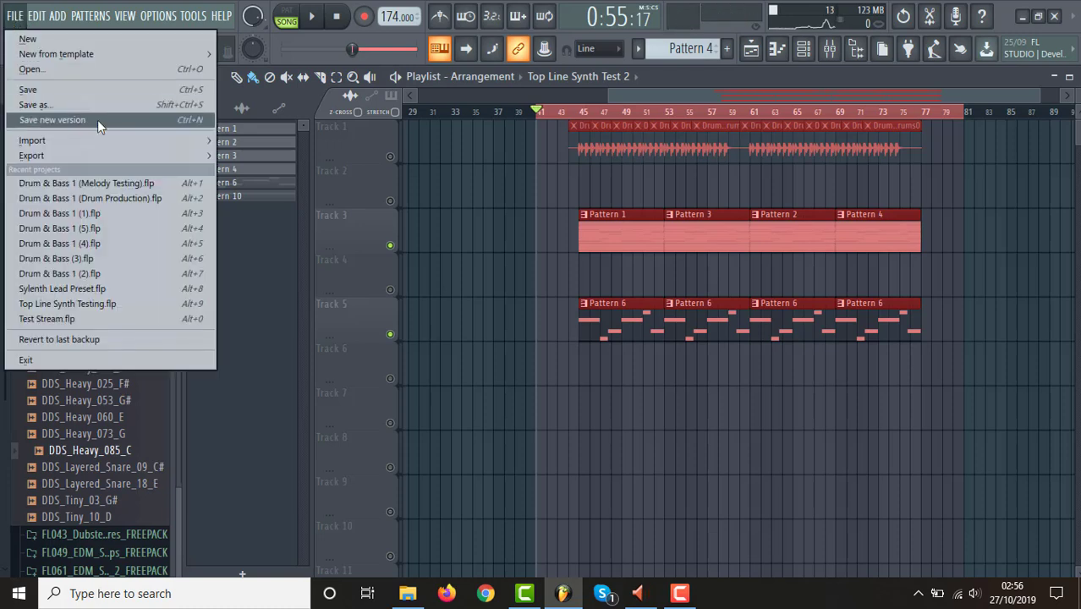
mouse_move(177, 156)
click(263, 173)
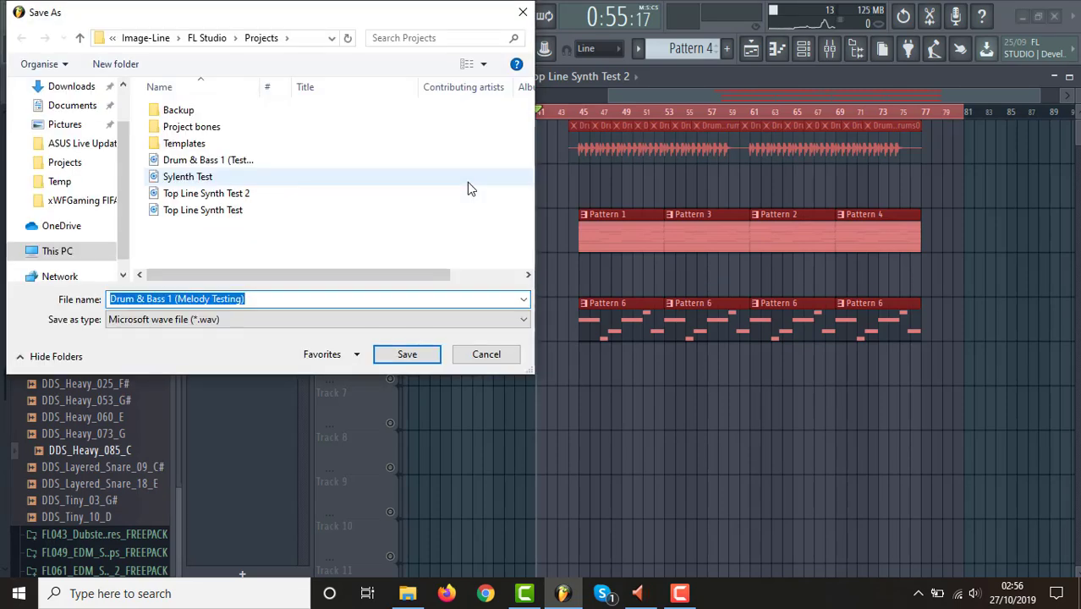
key(End)
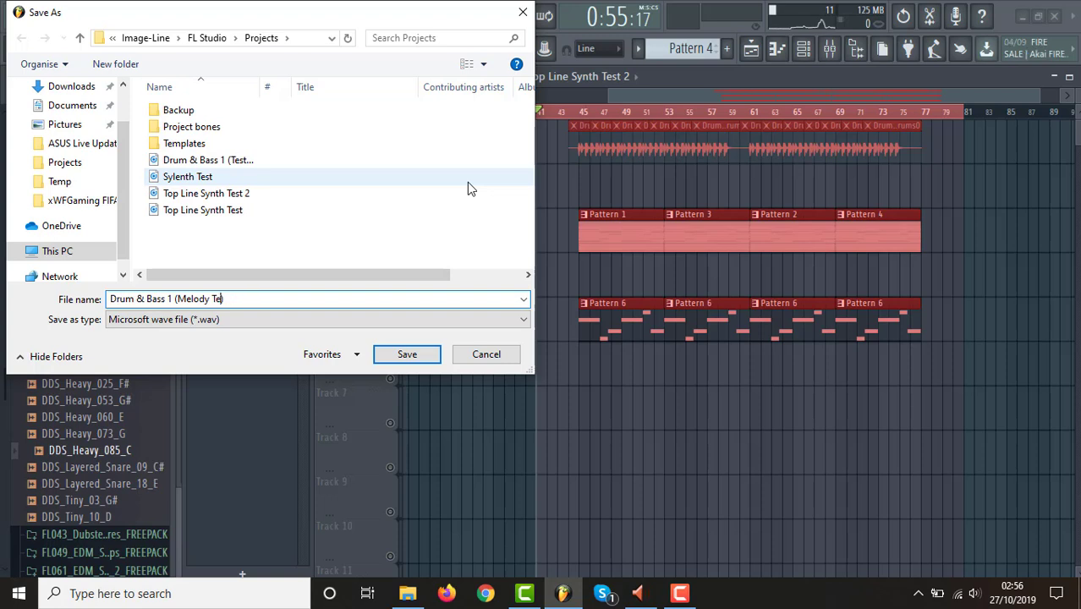
key(BackSpace)
key(BackSpace)
key(BackSpace)
key(BackSpace)
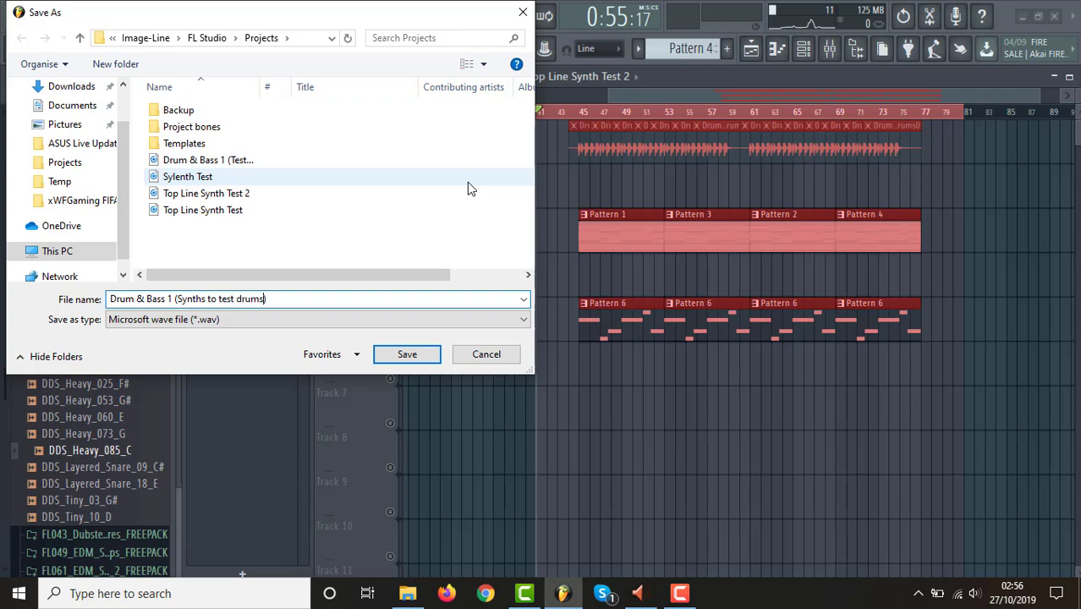
key(Return)
key(Return)
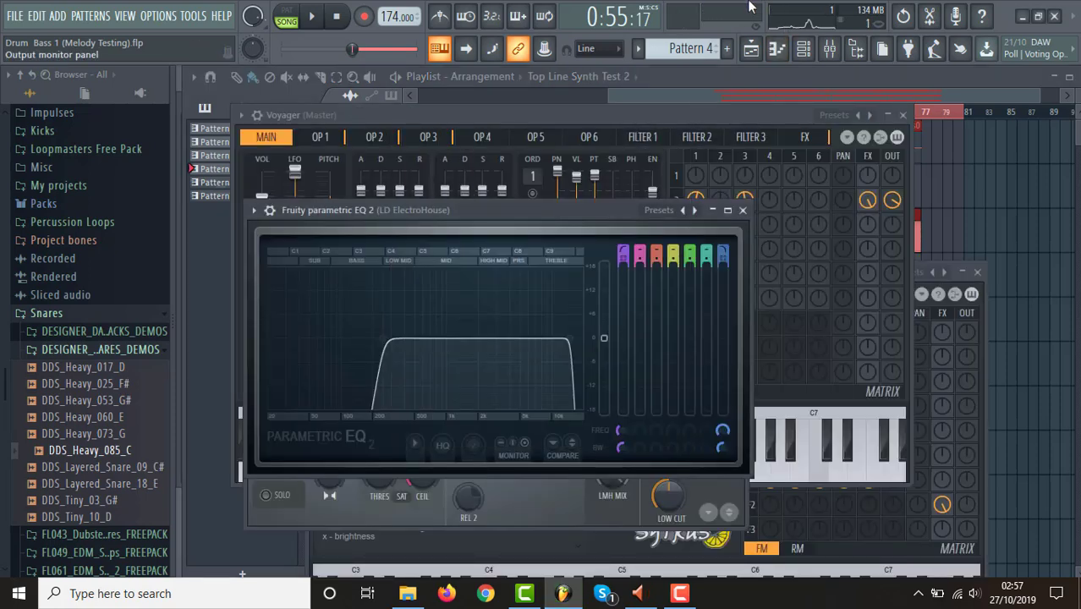
Send a copy of the exported Drum & Bass 1 (Synths to test drums) wave to Documents from the wave export's save dialog, then dismiss the dialog.
click(765, 47)
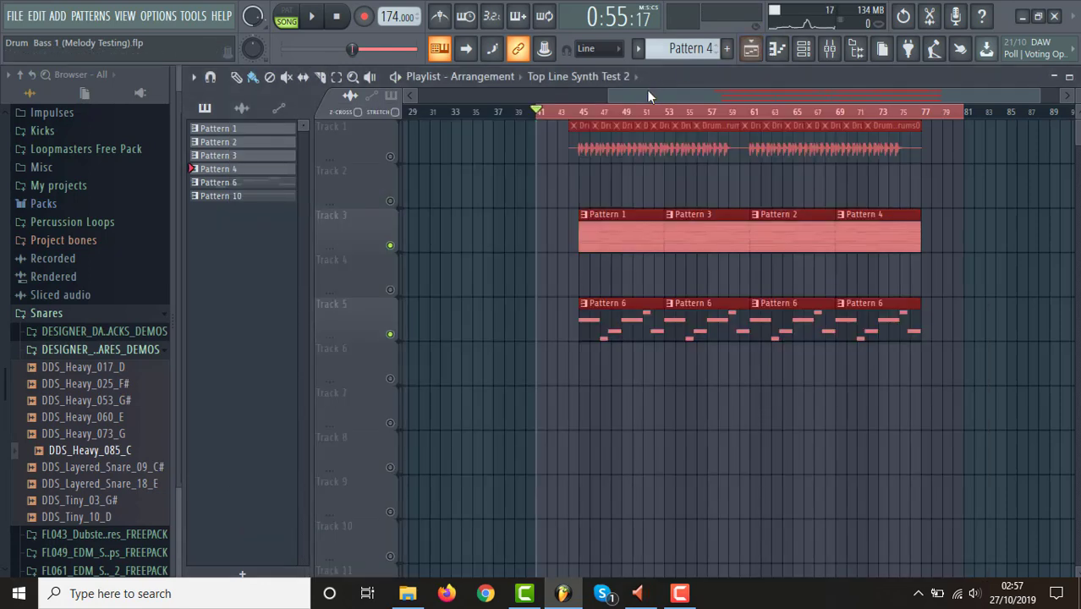
click(15, 16)
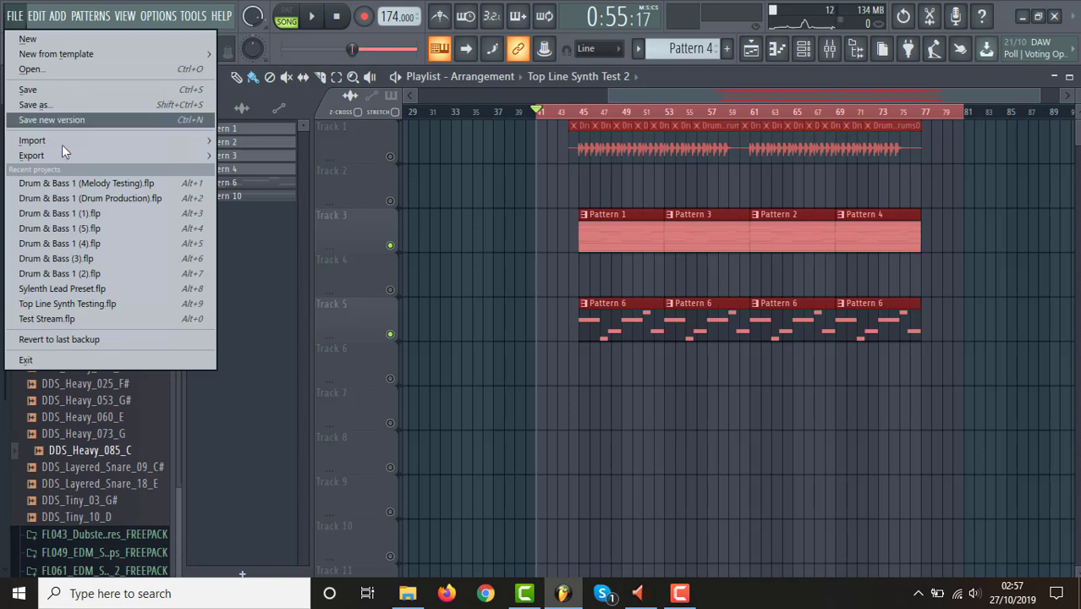
mouse_move(175, 152)
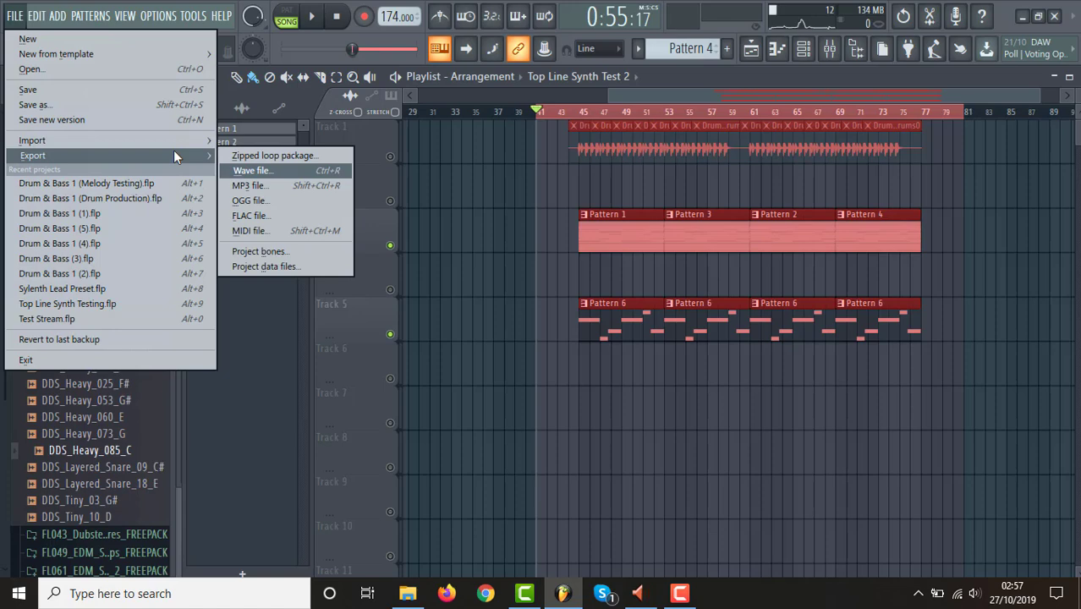
click(240, 171)
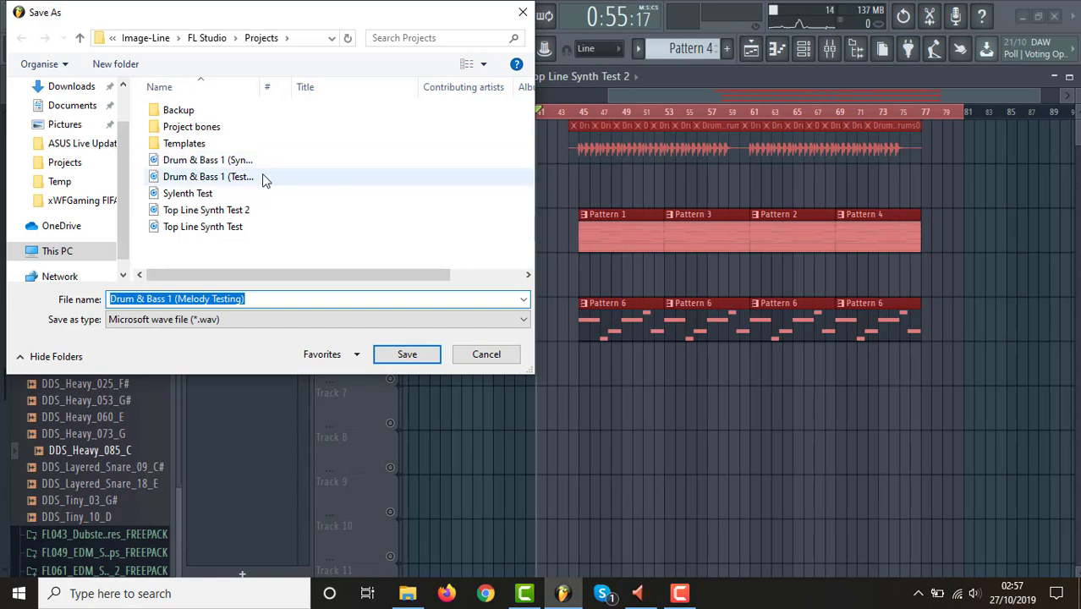
click(219, 160)
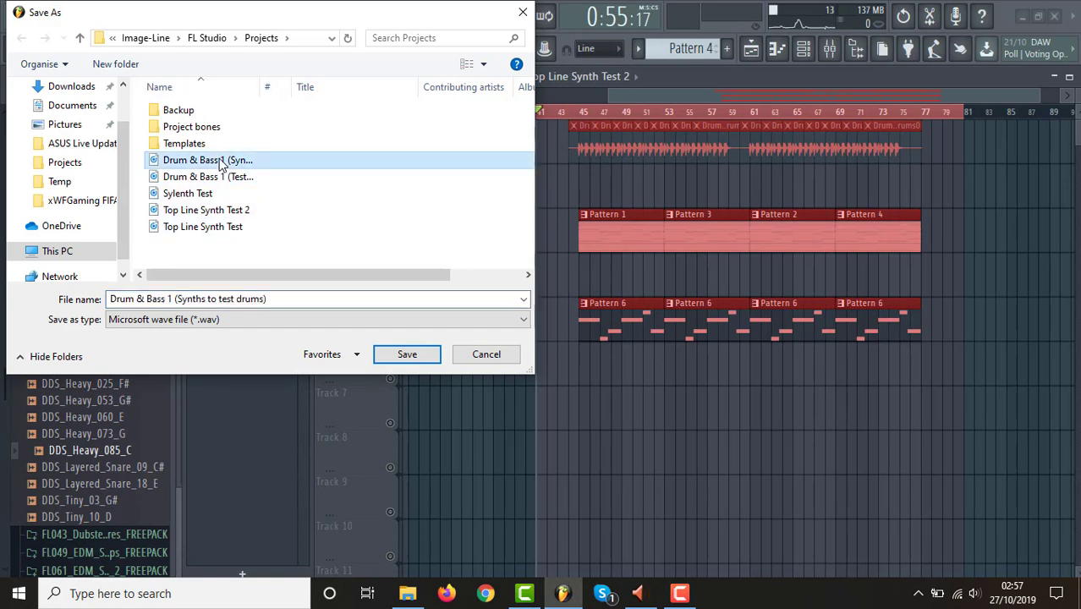
right_click(220, 161)
mouse_move(426, 376)
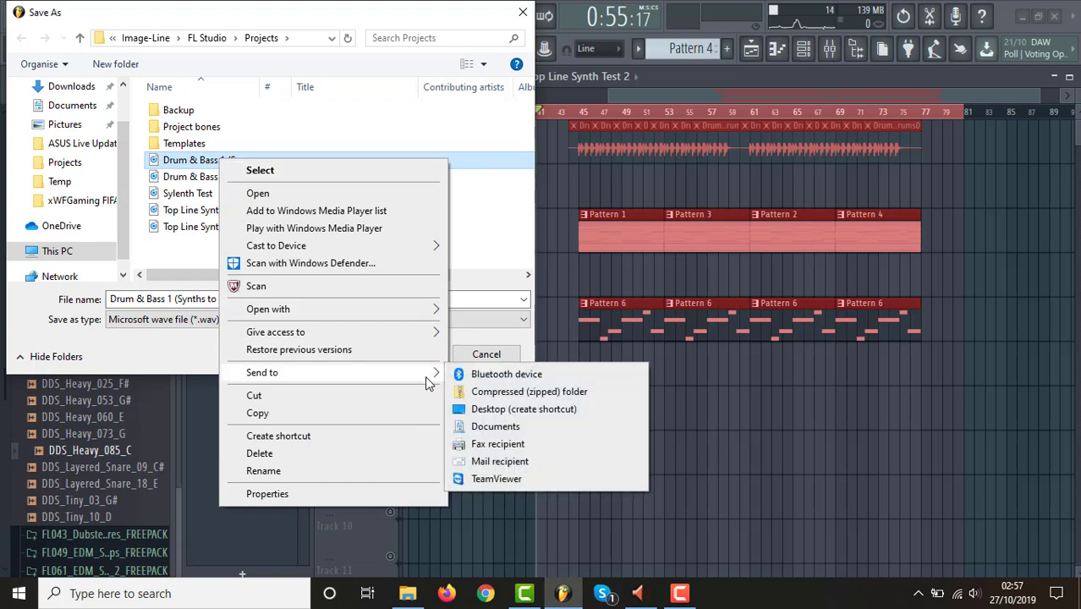
click(498, 427)
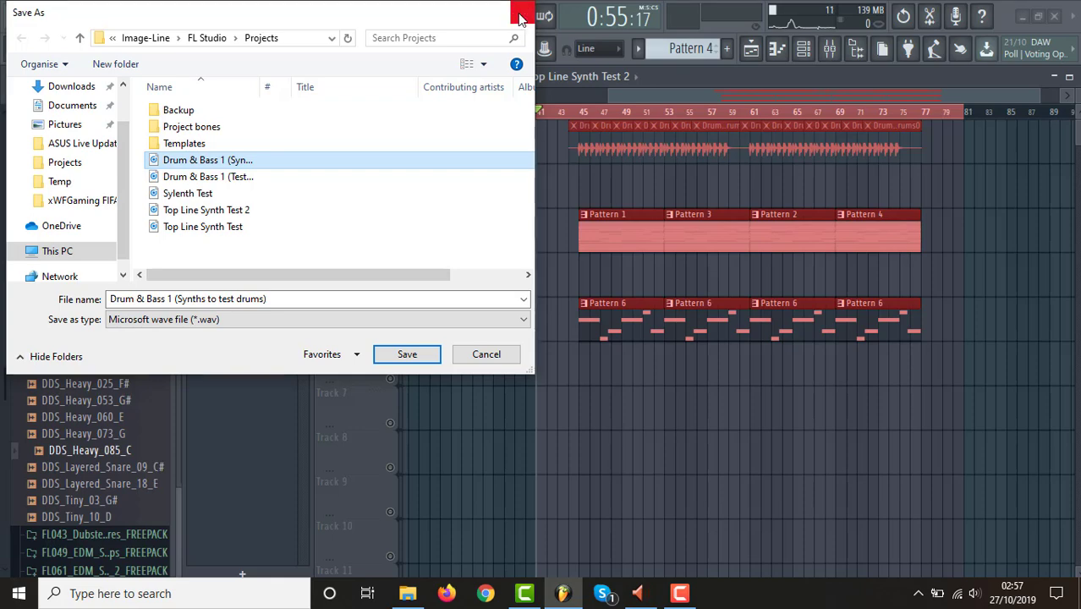
click(521, 14)
Switch to File Explorer and move Drum & Bass 1 (Synths to test drums) from Documents into the Drum & Bass 1 Waves folder.
click(407, 593)
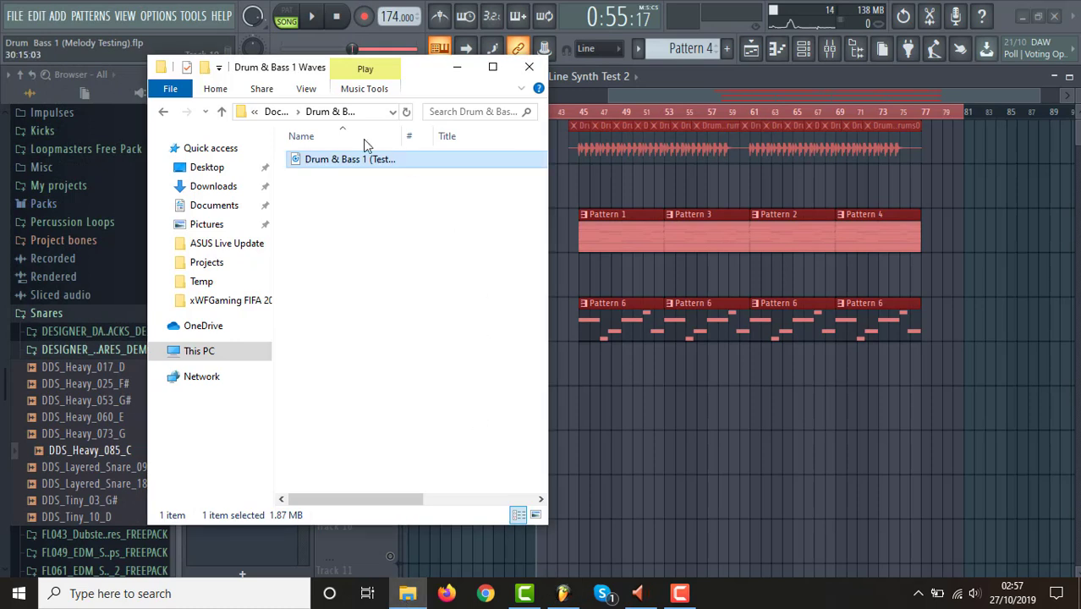
click(215, 206)
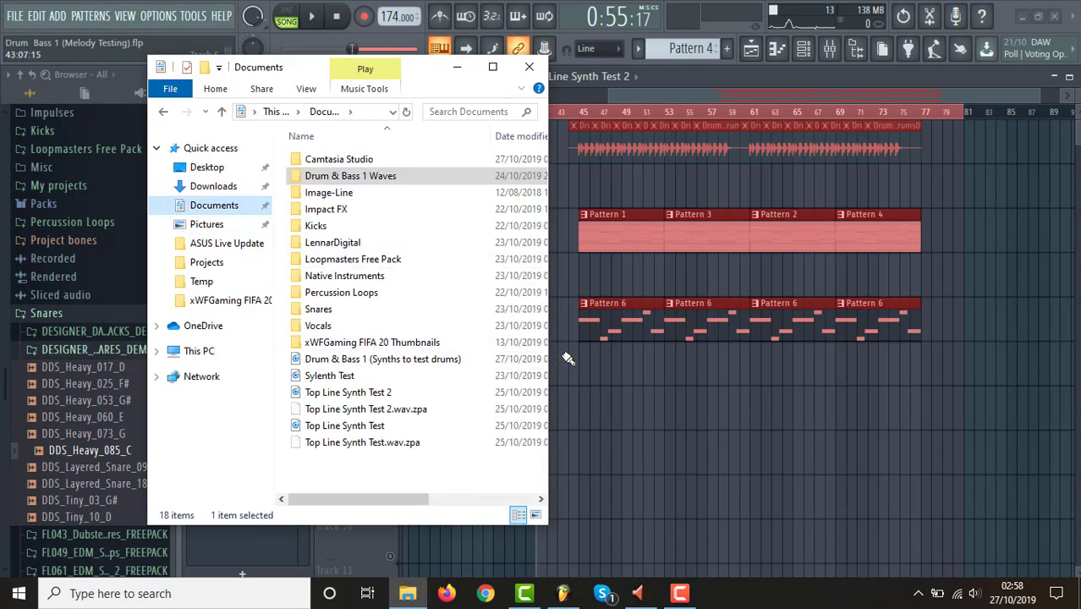
click(338, 362)
drag(401, 364, 382, 178)
double_click(377, 177)
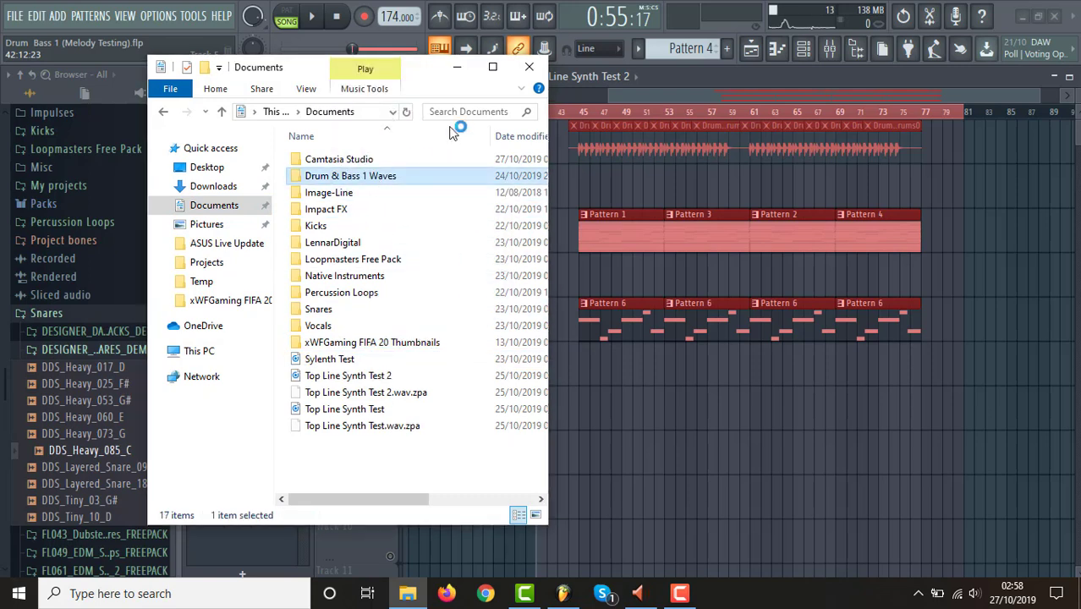
click(454, 70)
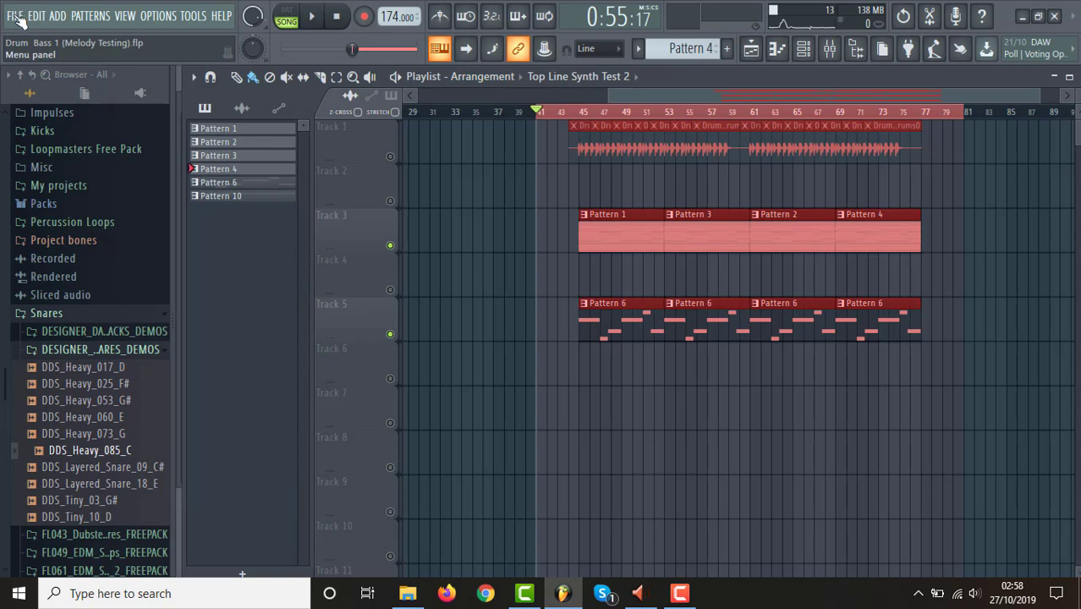
Open Drum & Bass 1 (Drum Production).flp, shrink the oversized kick EQ window, and show the playlist out to about bar 37.
click(15, 16)
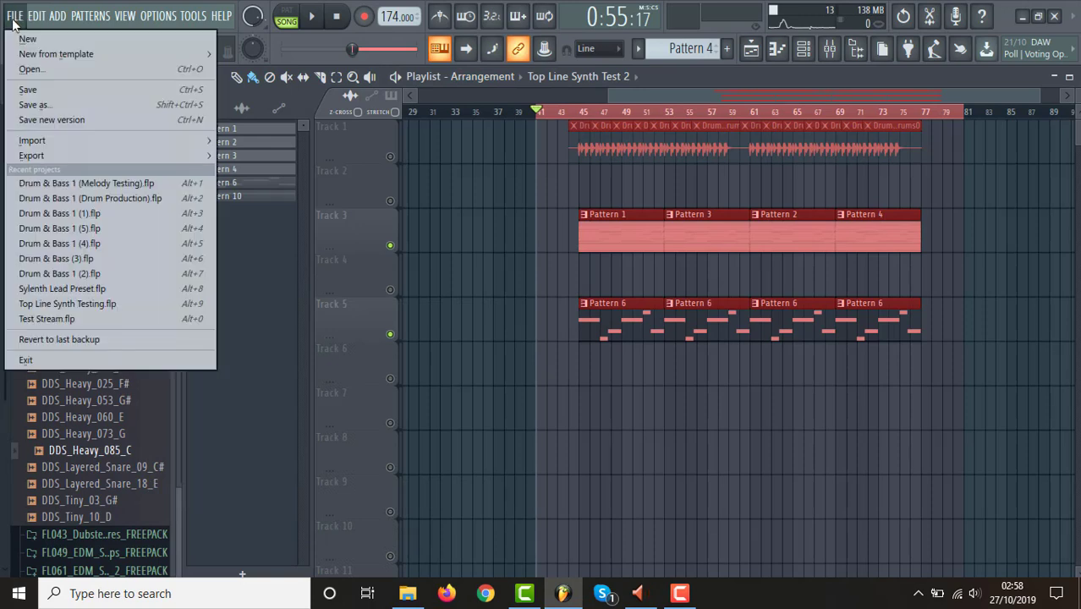
click(121, 199)
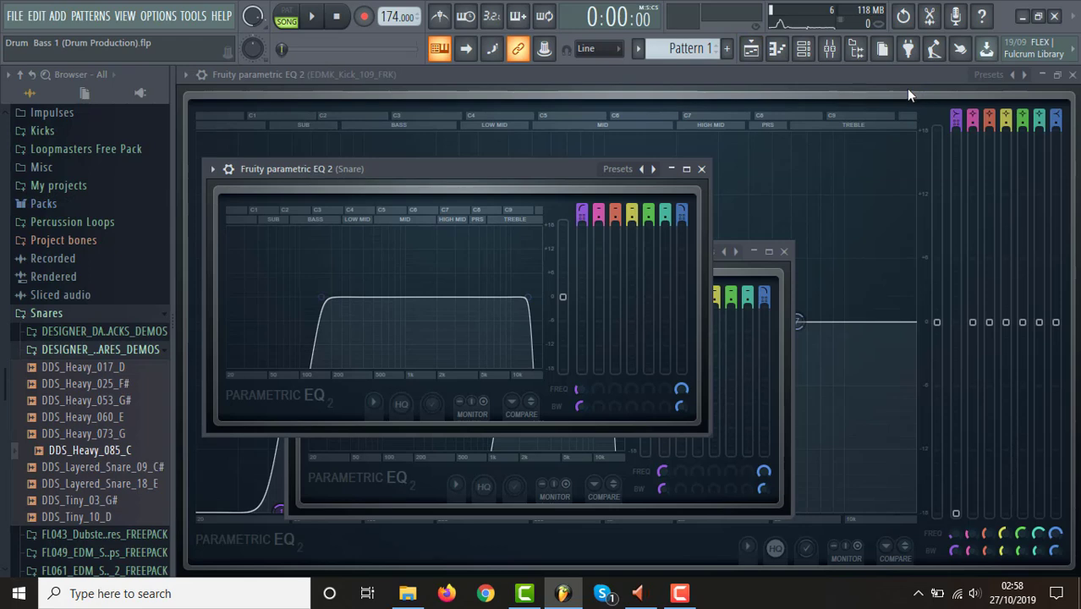
click(1058, 77)
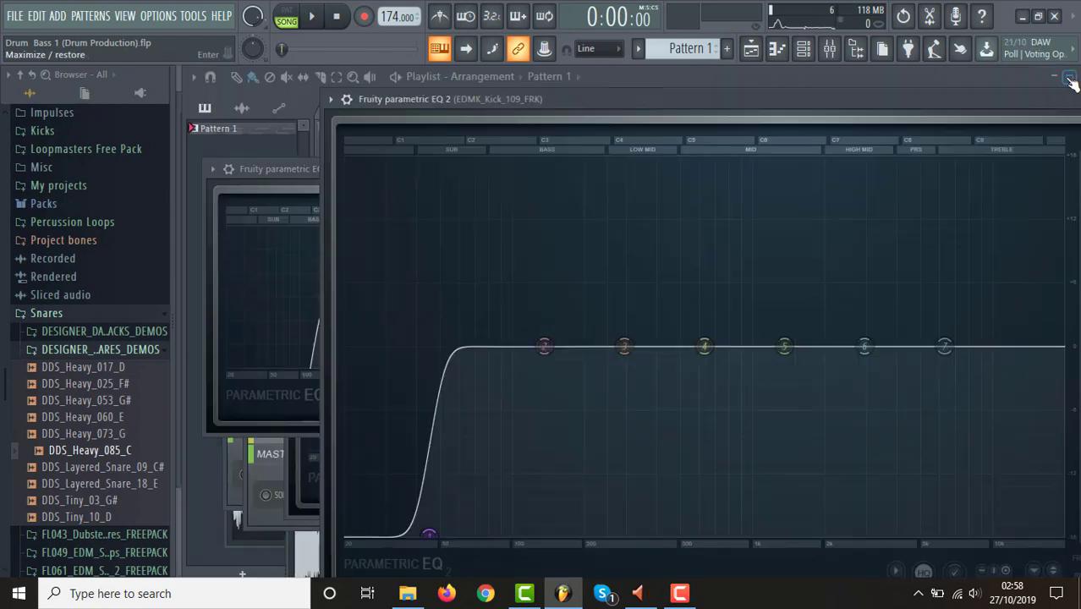
double_click(876, 101)
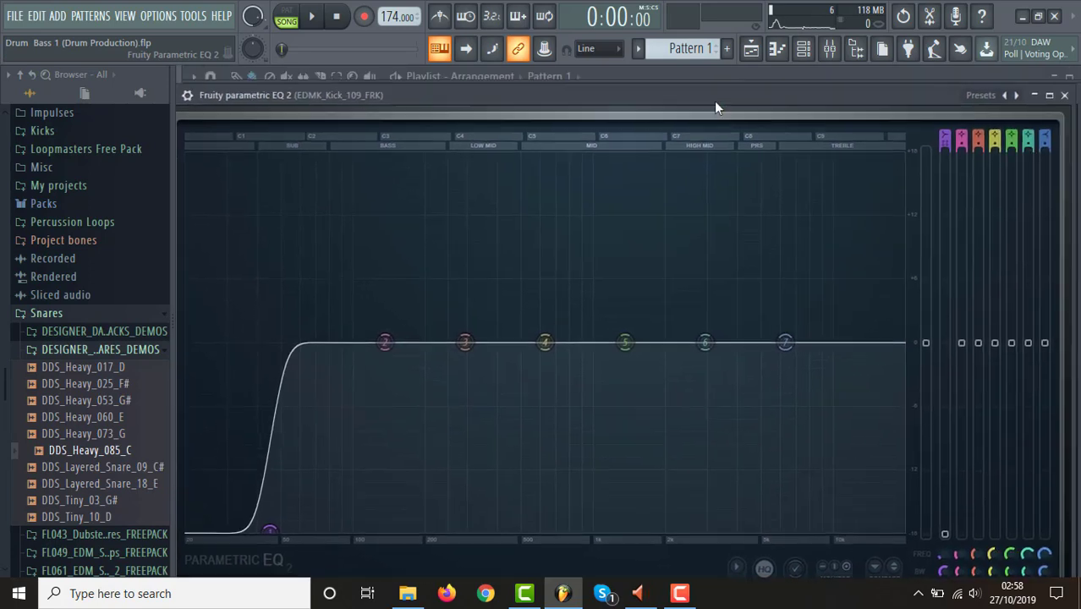
drag(717, 87, 726, 144)
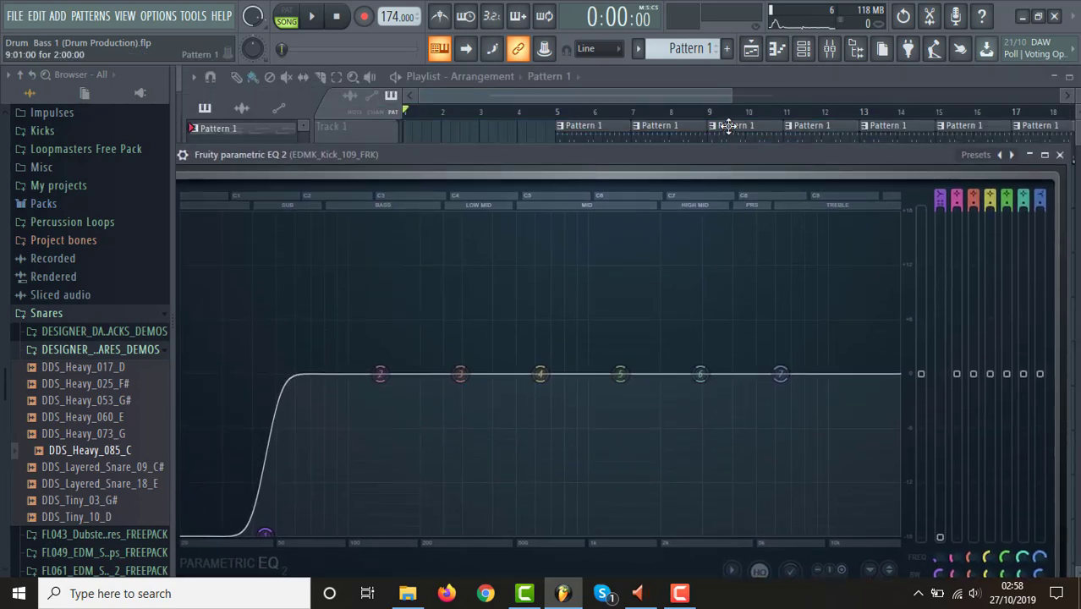
double_click(440, 155)
drag(245, 255, 640, 287)
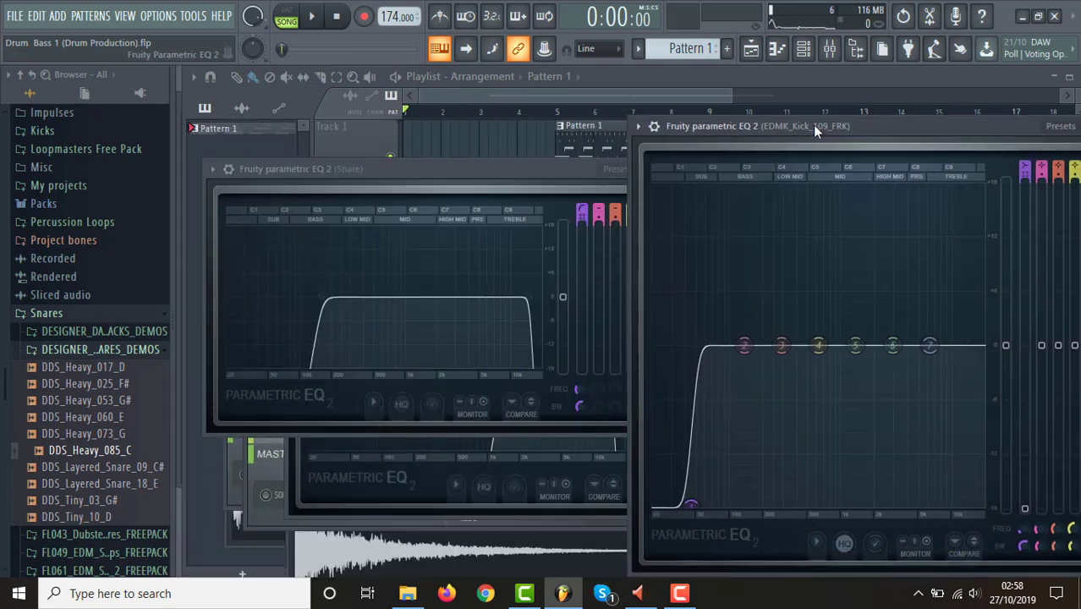
drag(820, 117, 814, 315)
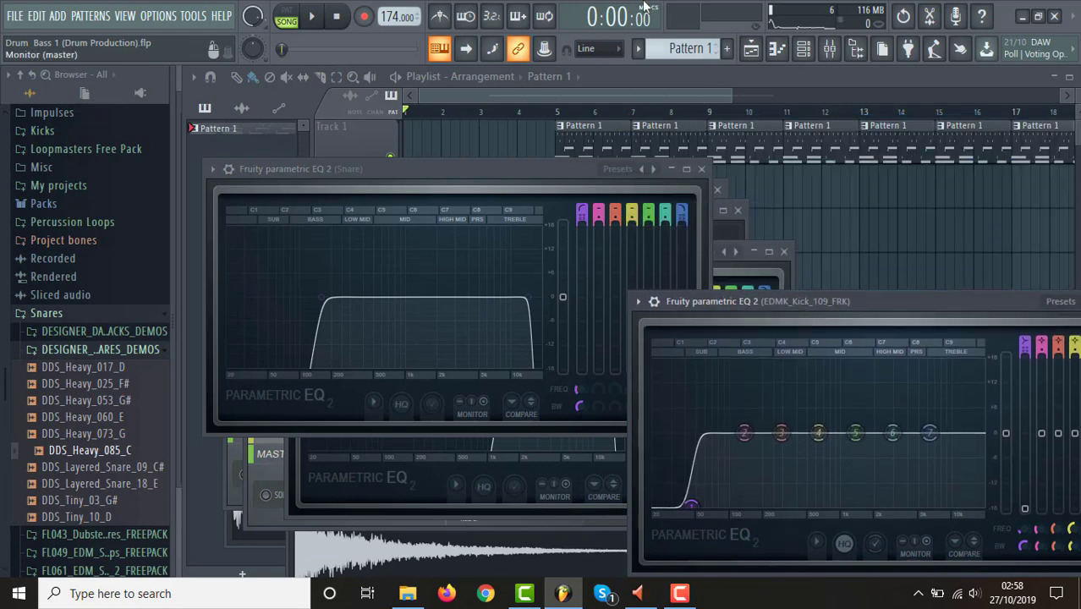
click(751, 52)
drag(731, 97, 1077, 116)
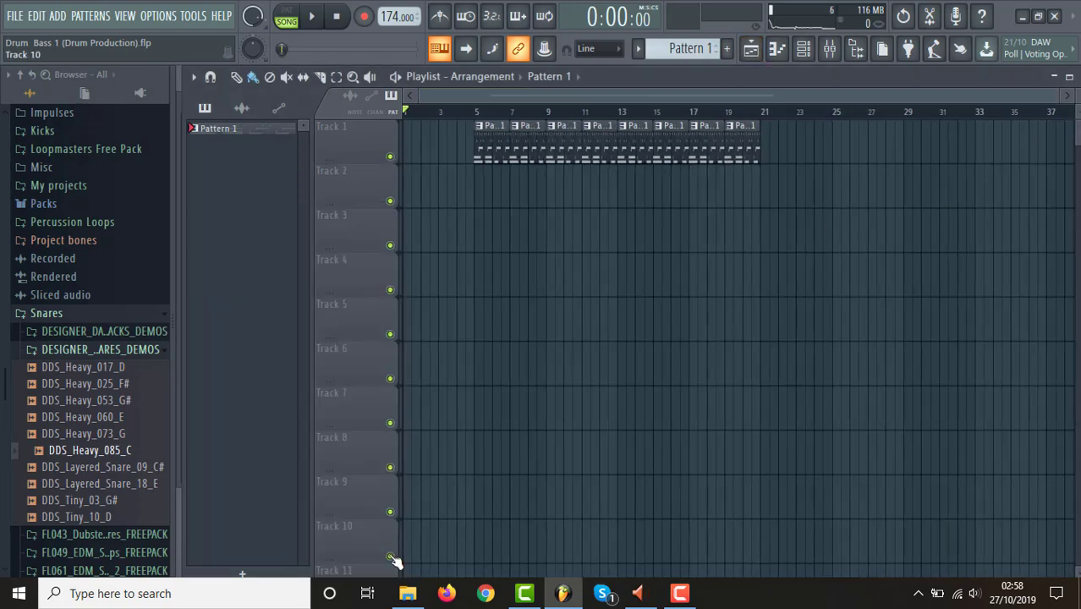
Import Drum & Bass 1 (Synths to test drums) from the Drum & Bass 1 Waves folder onto Track 4 at bar 2.
click(408, 593)
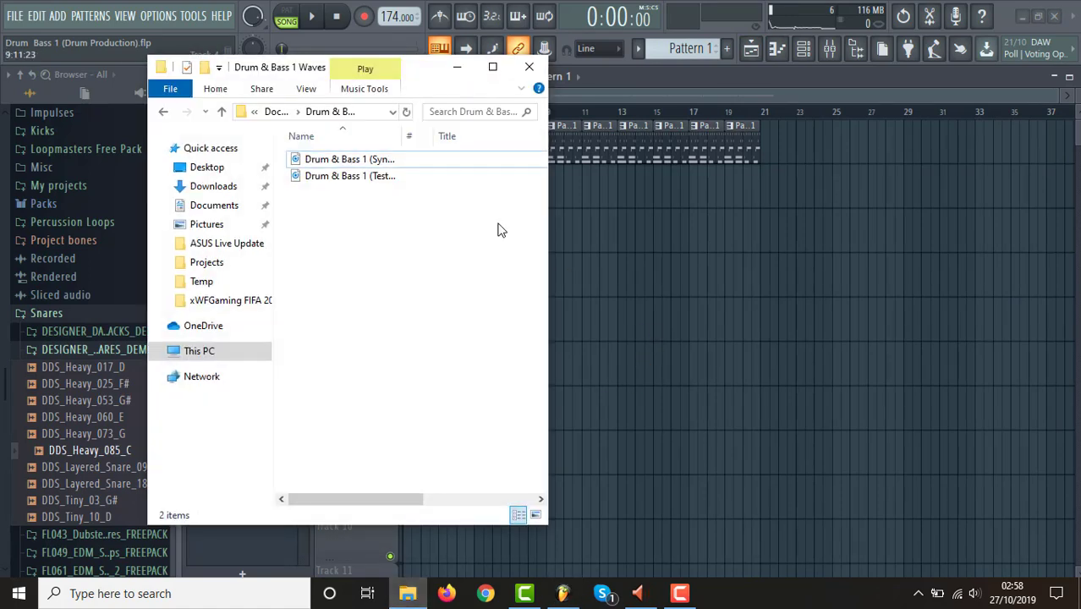
click(381, 161)
drag(408, 163, 543, 289)
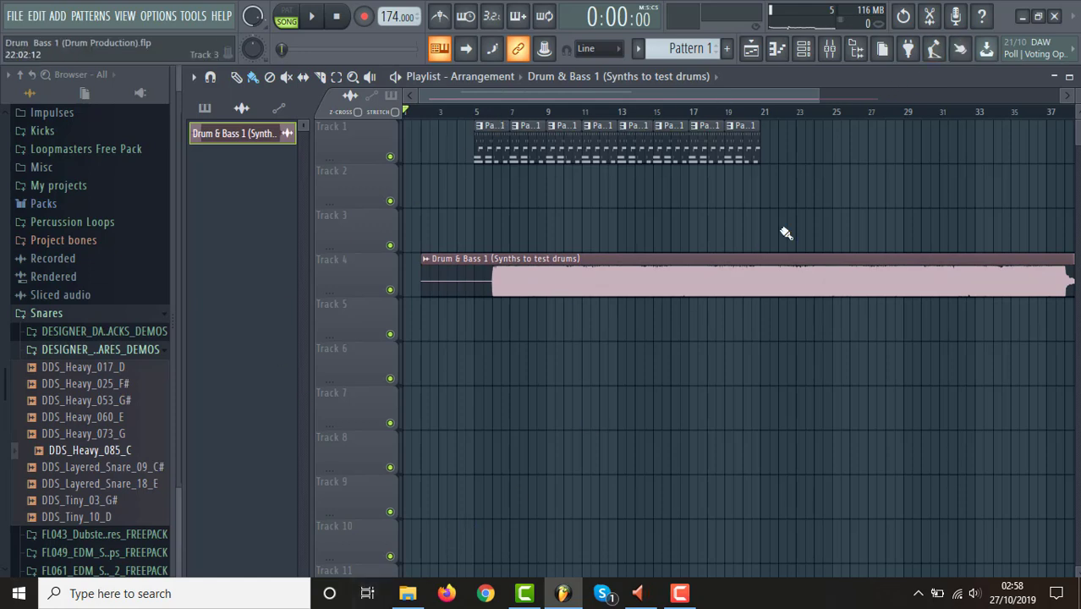
Show all channels in the channel rack and delete the Drum & Bass 1 (Synths to test drums) audio channel.
click(804, 50)
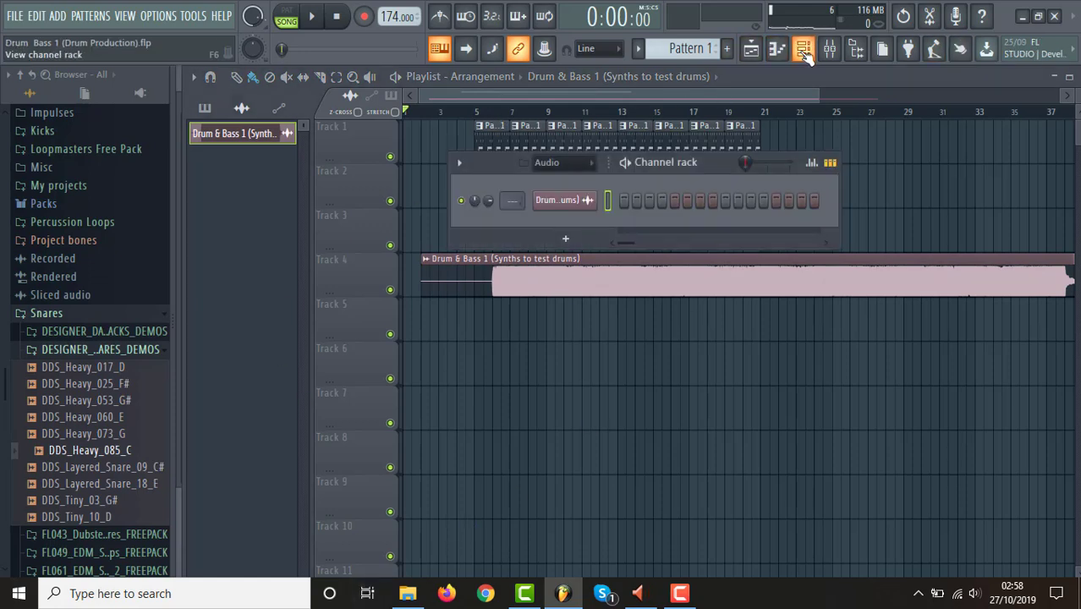
click(584, 203)
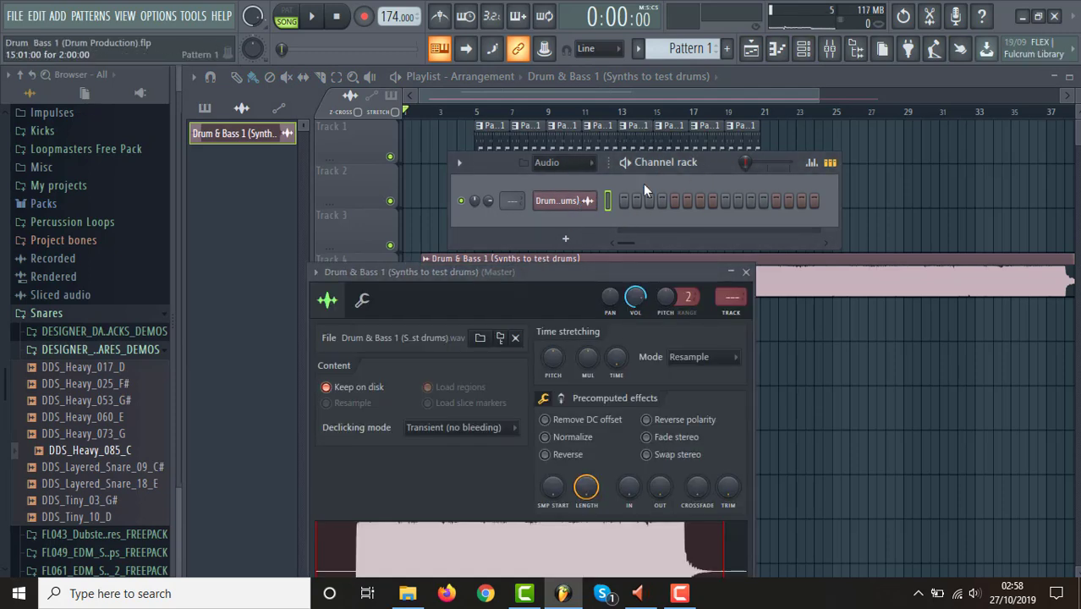
click(563, 162)
click(566, 177)
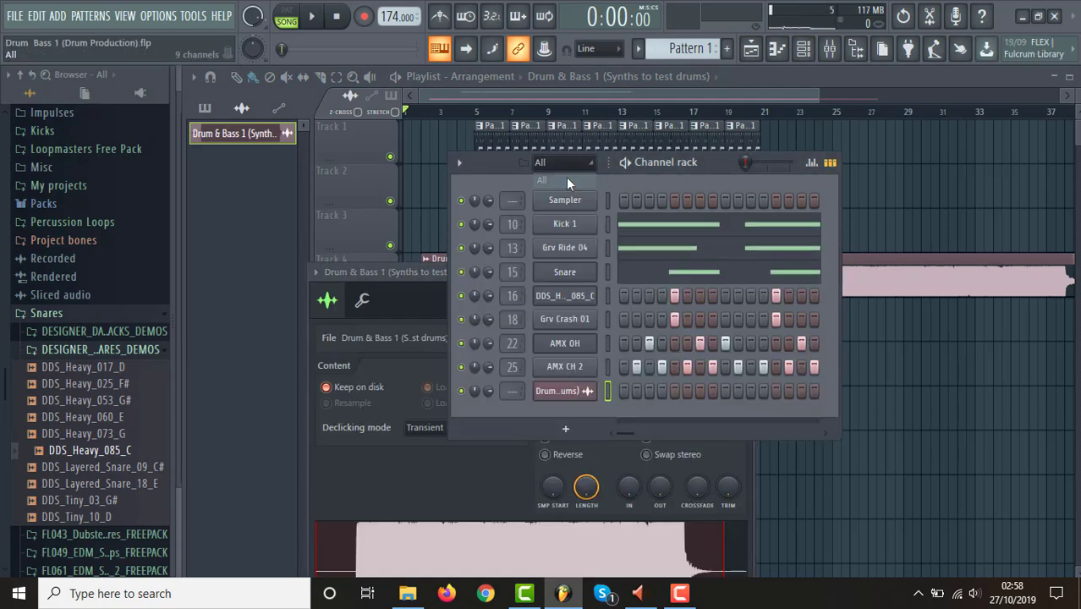
right_click(575, 391)
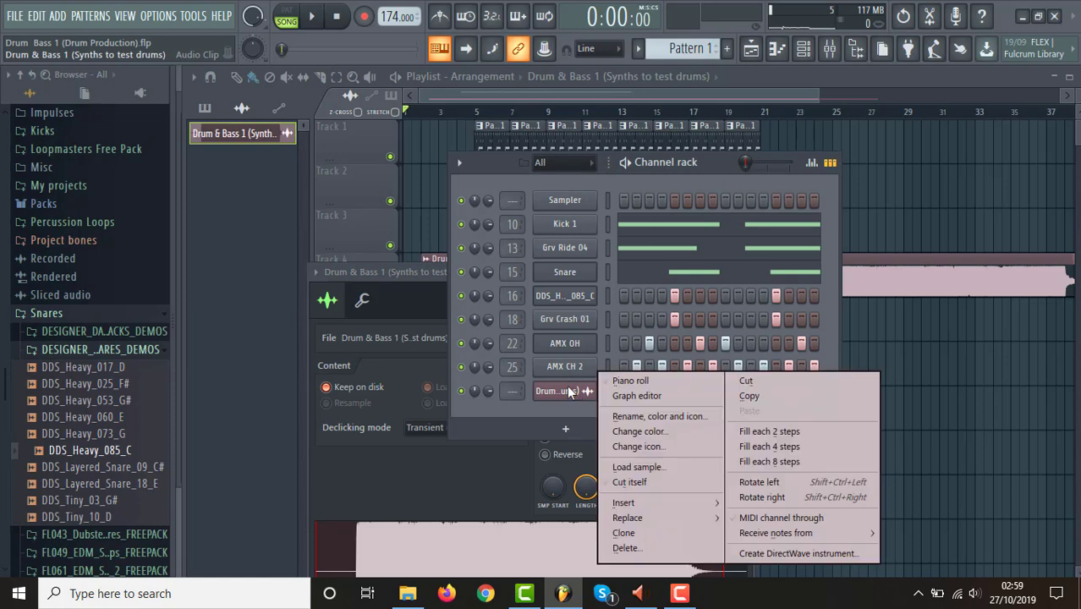
click(666, 556)
click(626, 340)
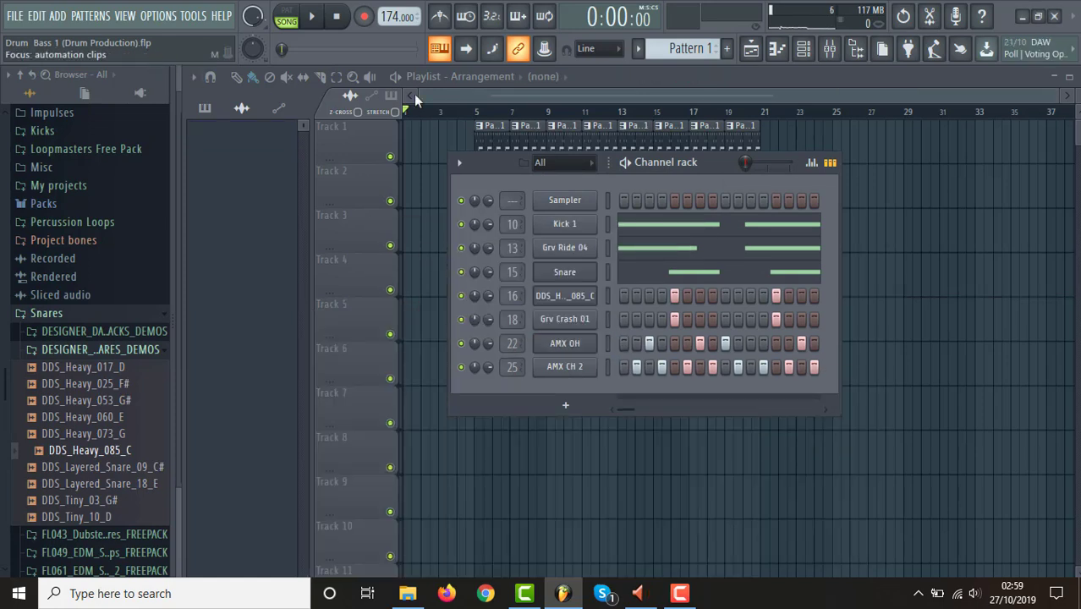
Hide the channel rack and reopen Drum & Bass 1 (Melody Testing).flp without saving changes to the drum project.
key(F6)
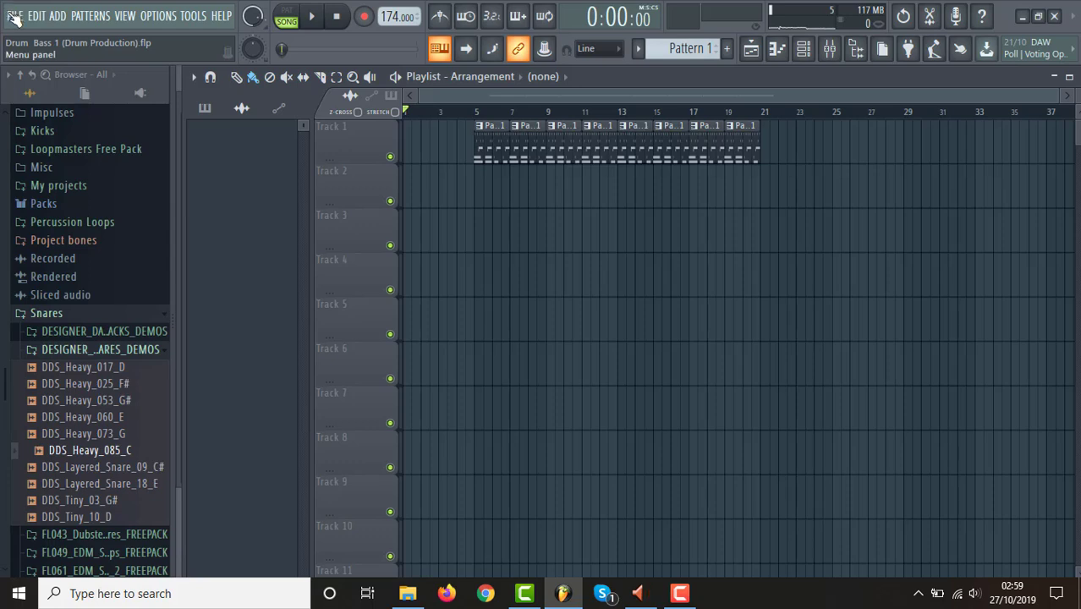
click(13, 16)
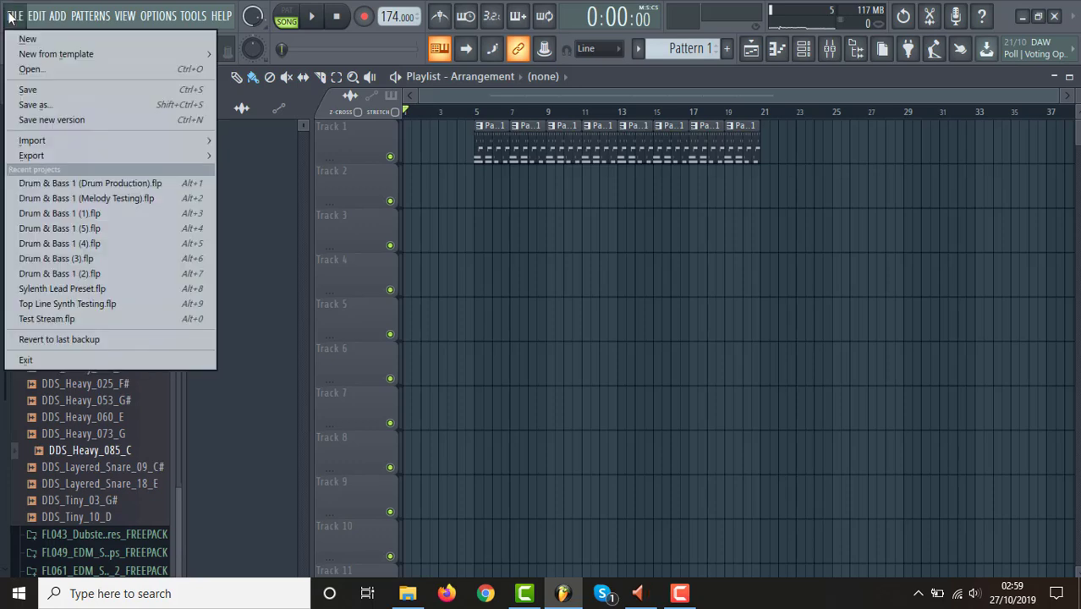
click(159, 196)
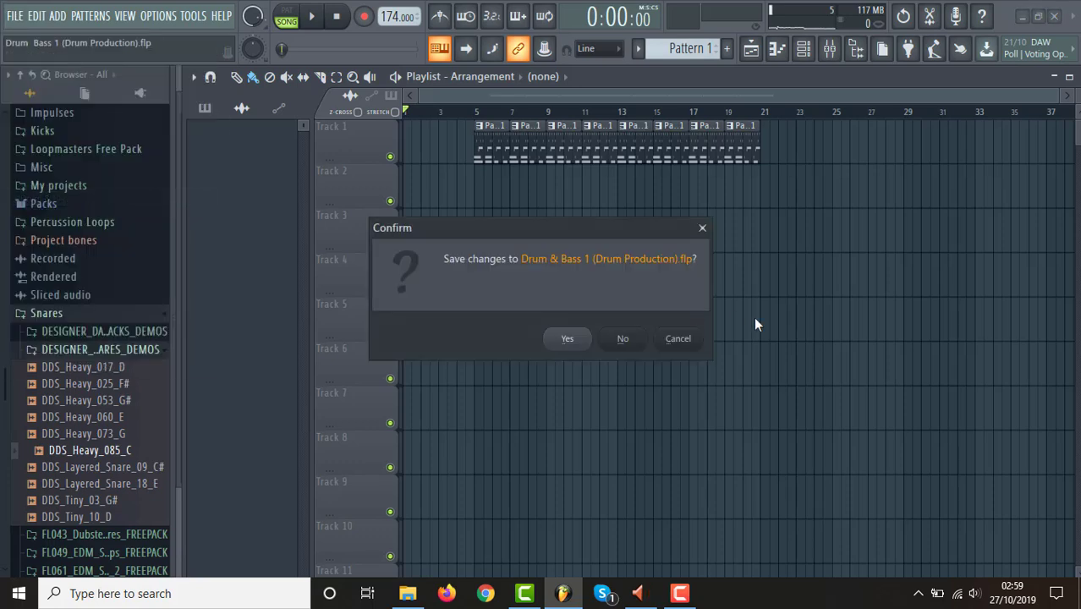
click(623, 340)
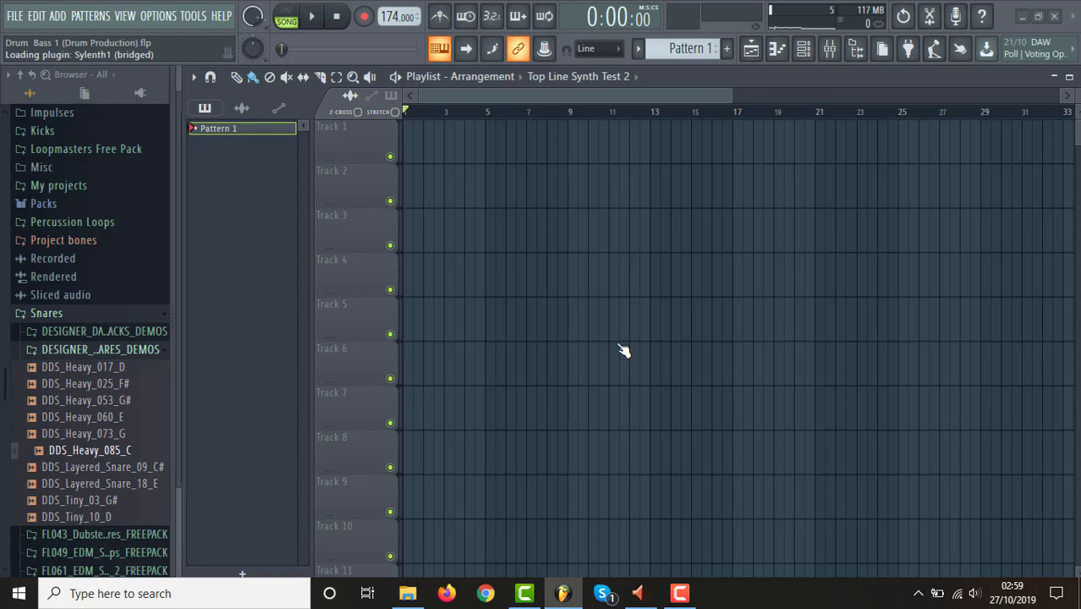
Delete the Drum & Bass 1 (Synths to test drums) wave from the Drum & Bass 1 Waves folder in File Explorer.
click(407, 593)
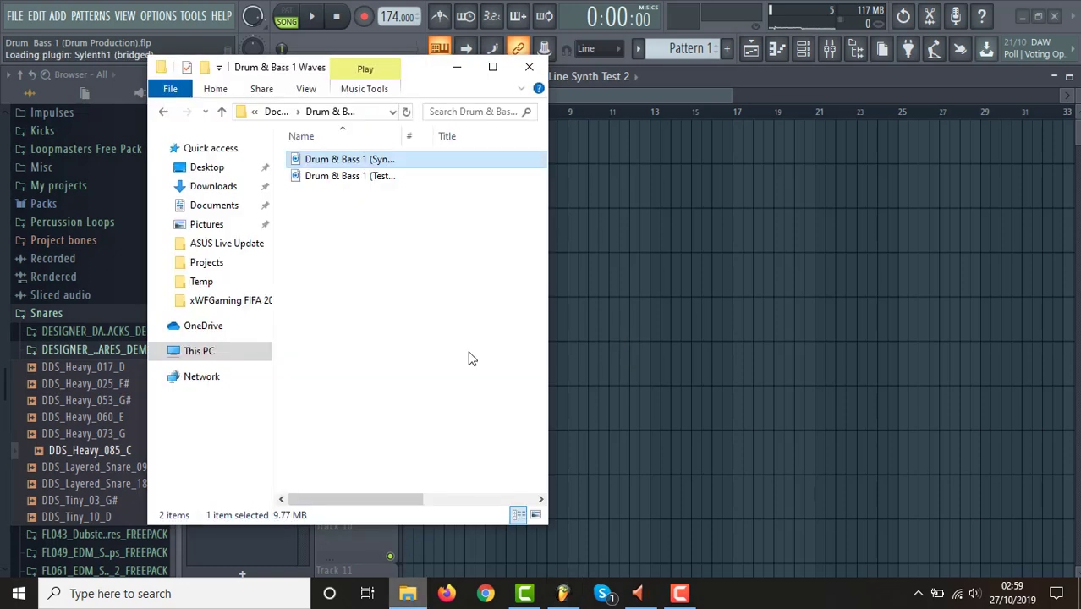
right_click(389, 163)
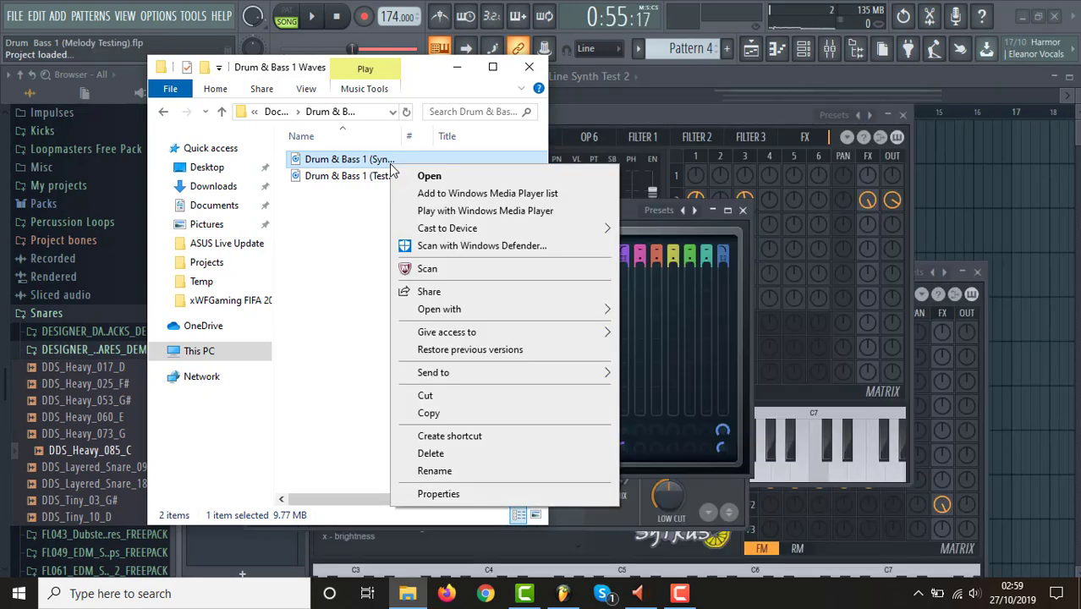
click(469, 455)
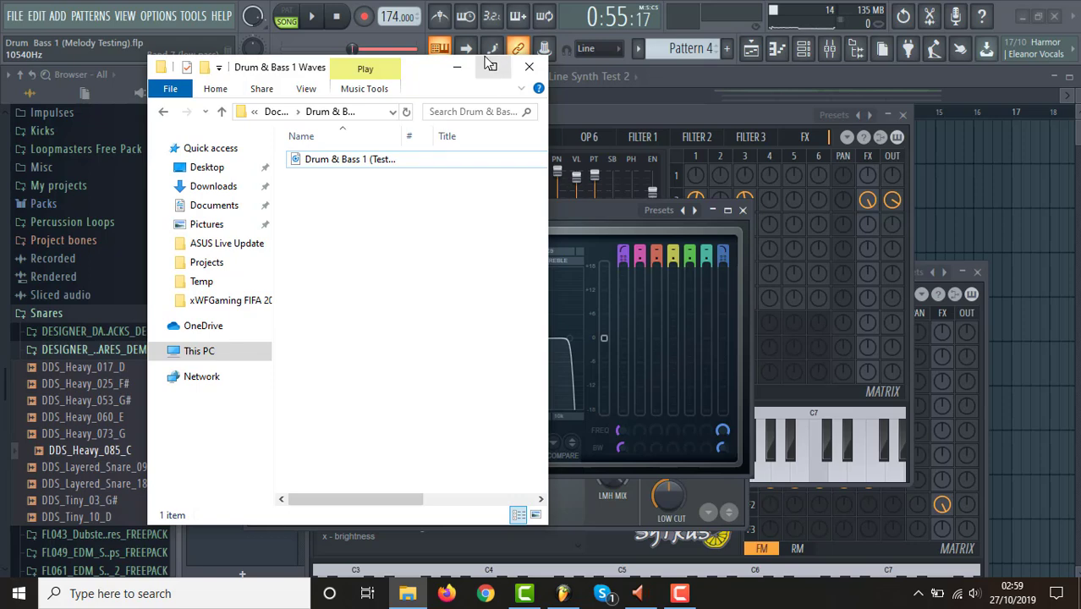
click(457, 66)
Select the Master track in the mixer to examine its effect chain.
click(751, 48)
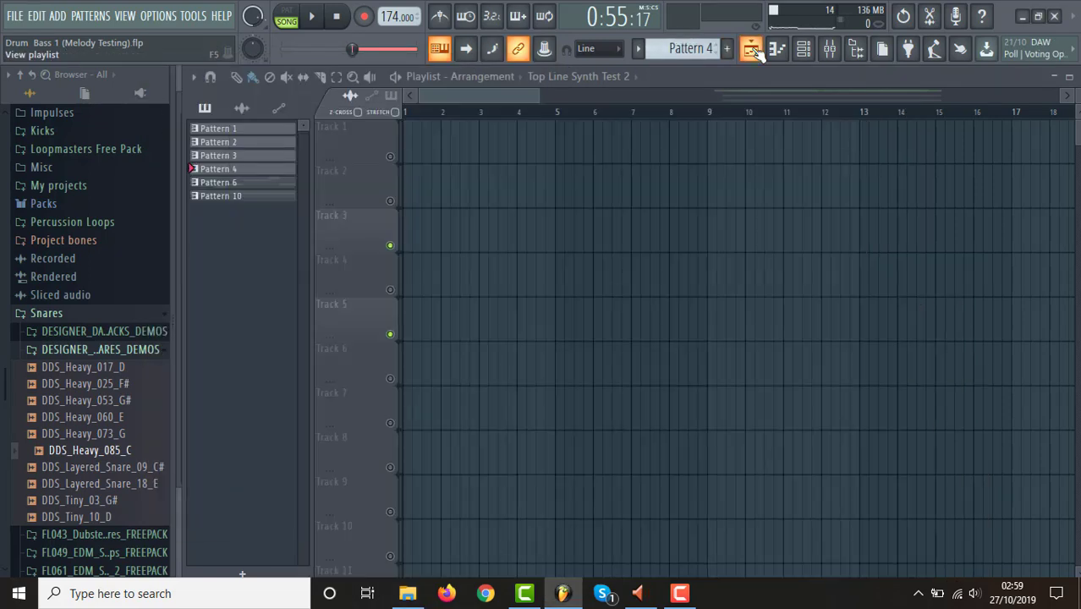
click(839, 58)
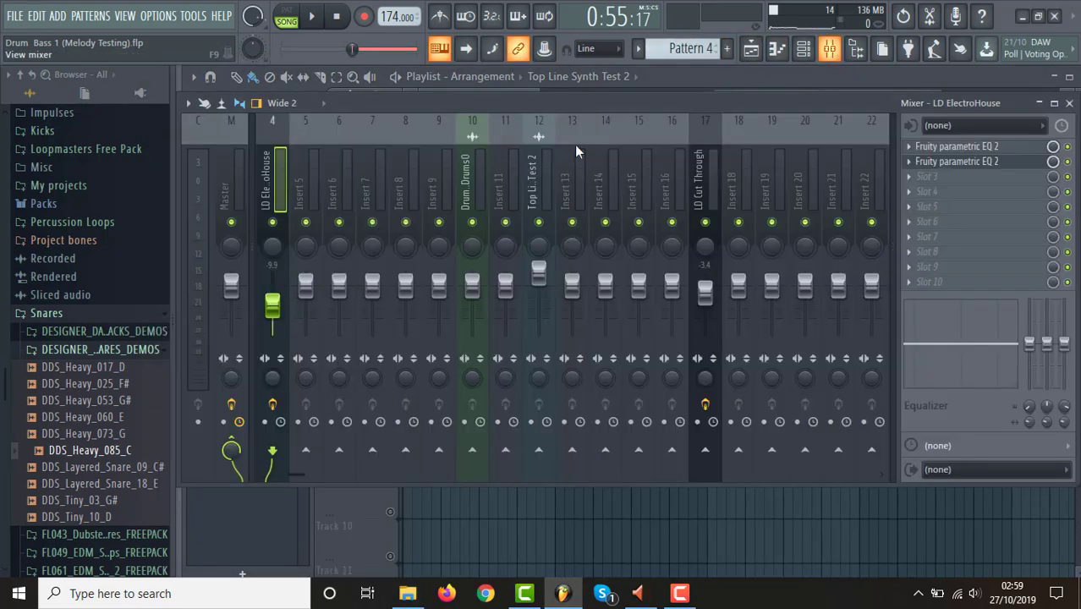
click(240, 187)
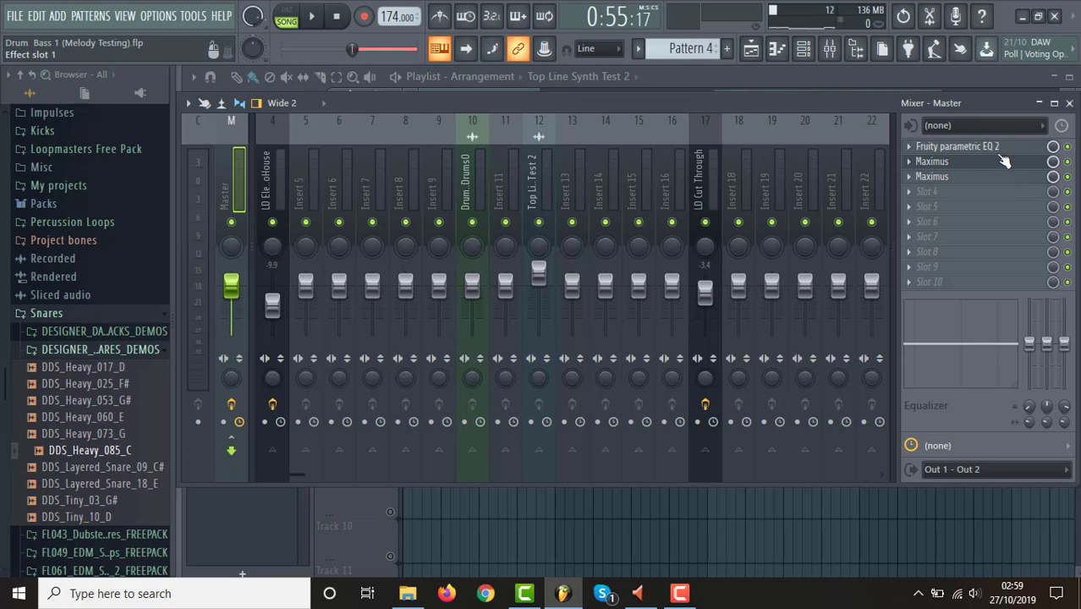
Unmute Track 1 in the playlist, audition the arrangement from bar 45, and stop playback.
click(750, 49)
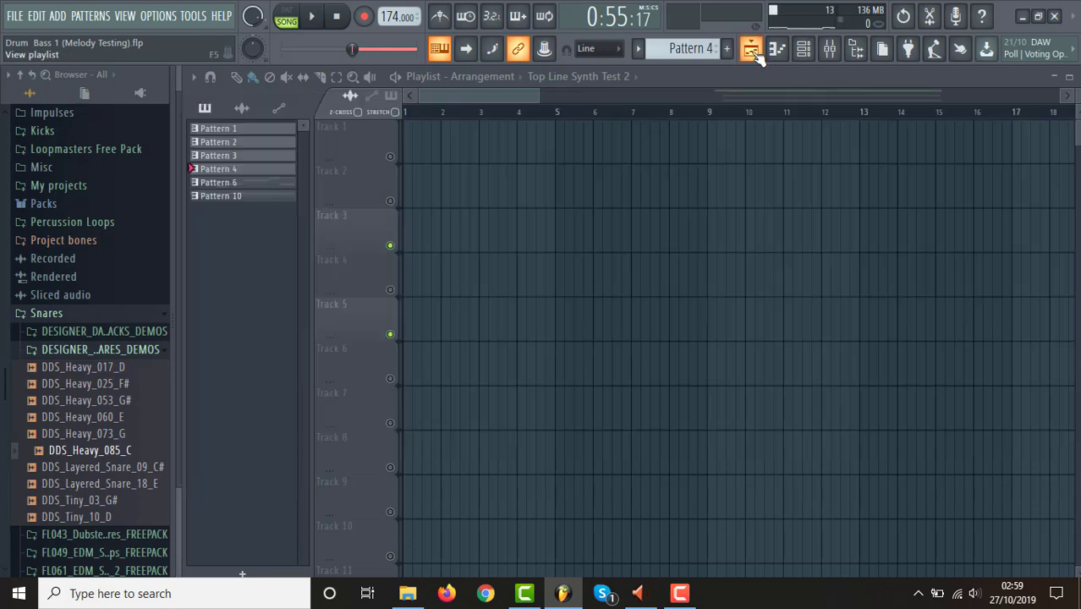
drag(538, 97, 1058, 100)
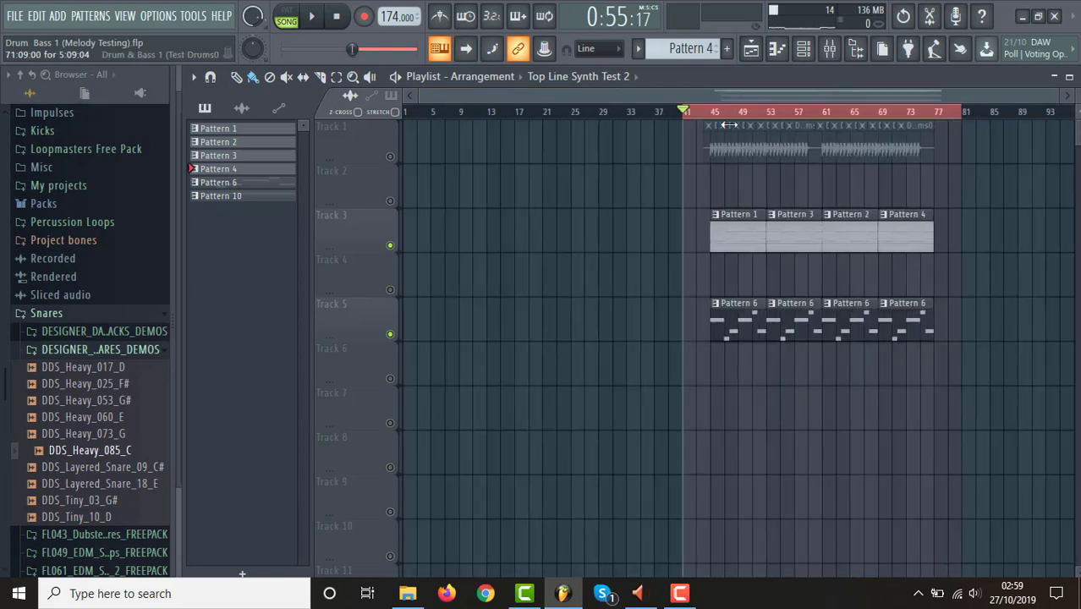
click(391, 156)
click(716, 119)
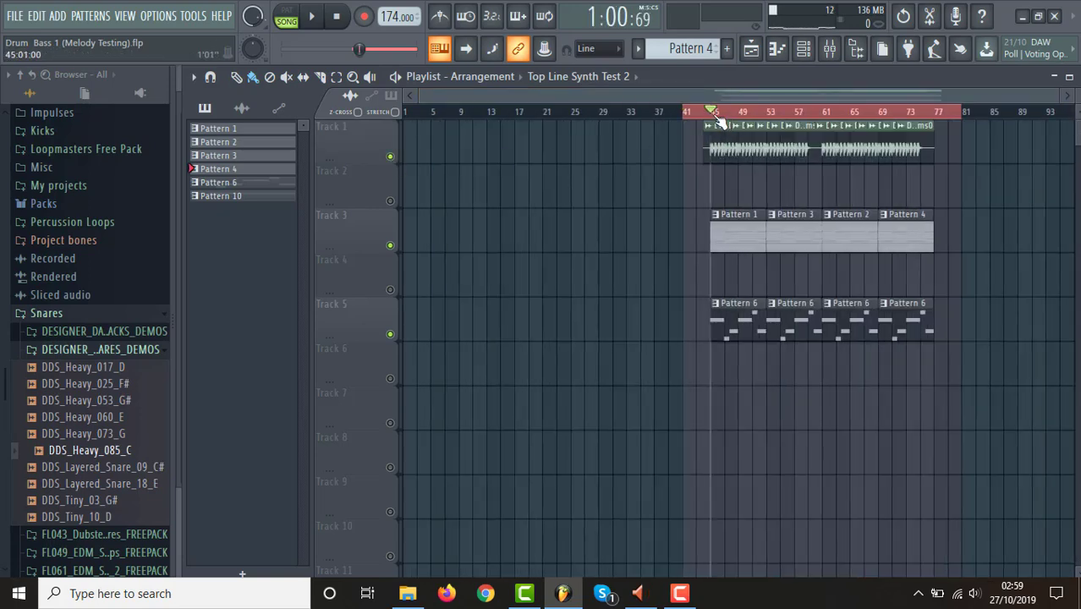
key(space)
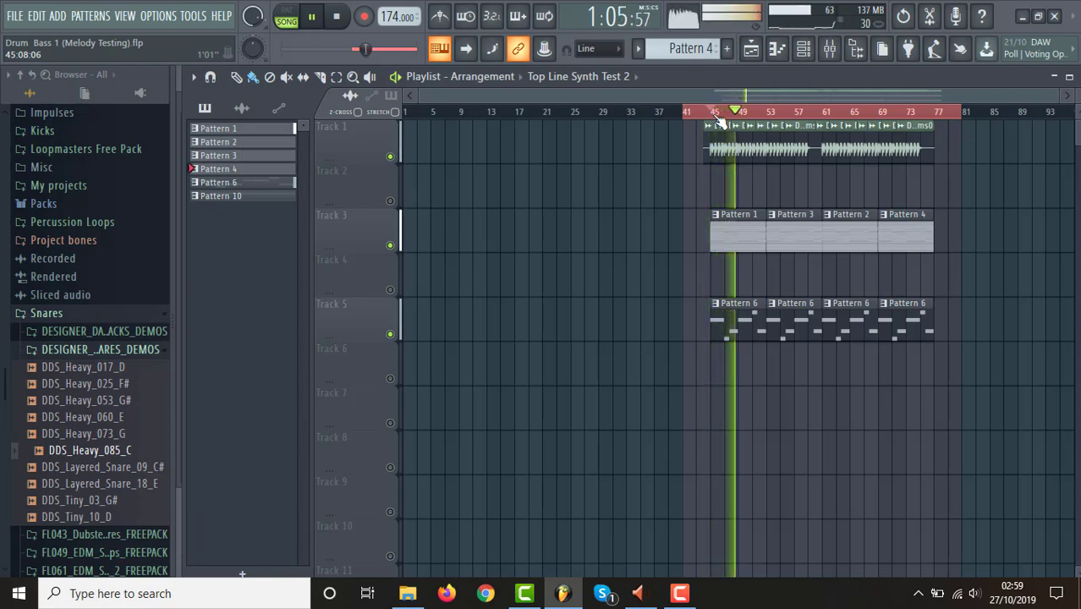
key(space)
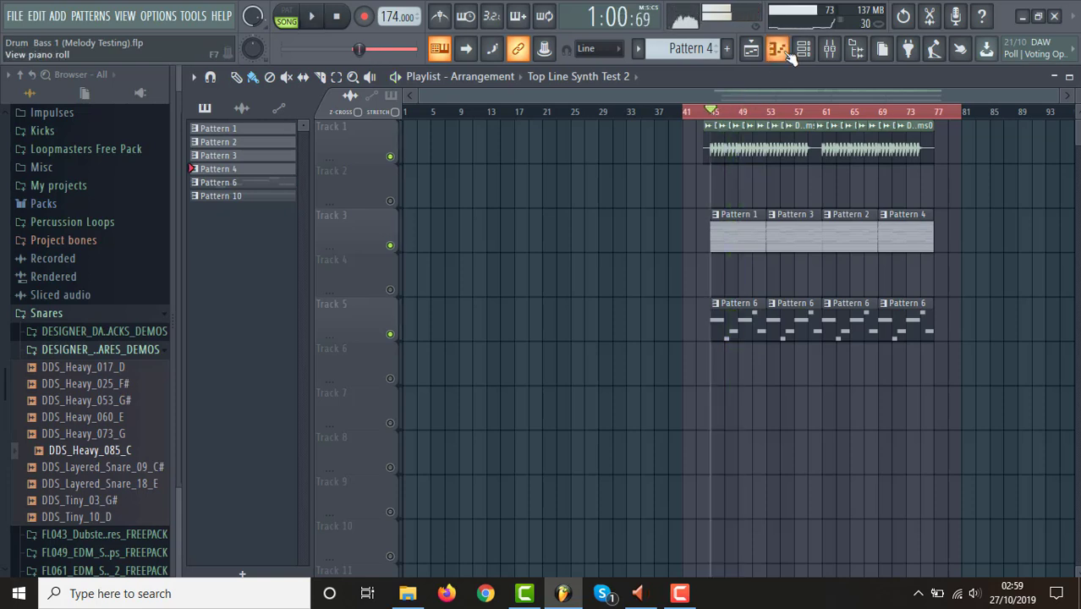
click(335, 18)
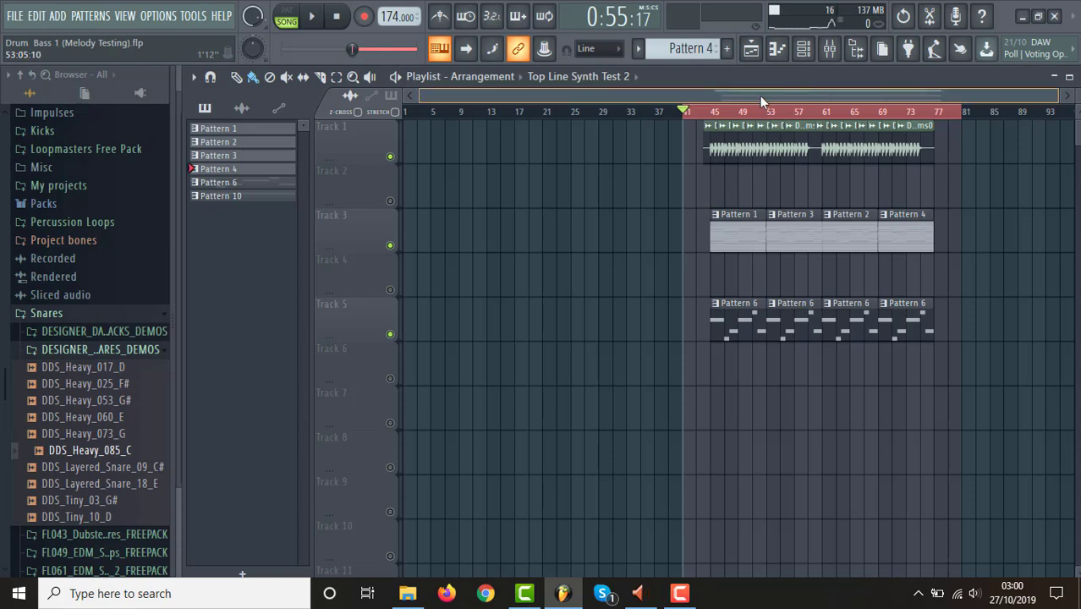
Bypass the Maximus effects on the mixer's Master track and return to the playlist.
drag(762, 97, 821, 94)
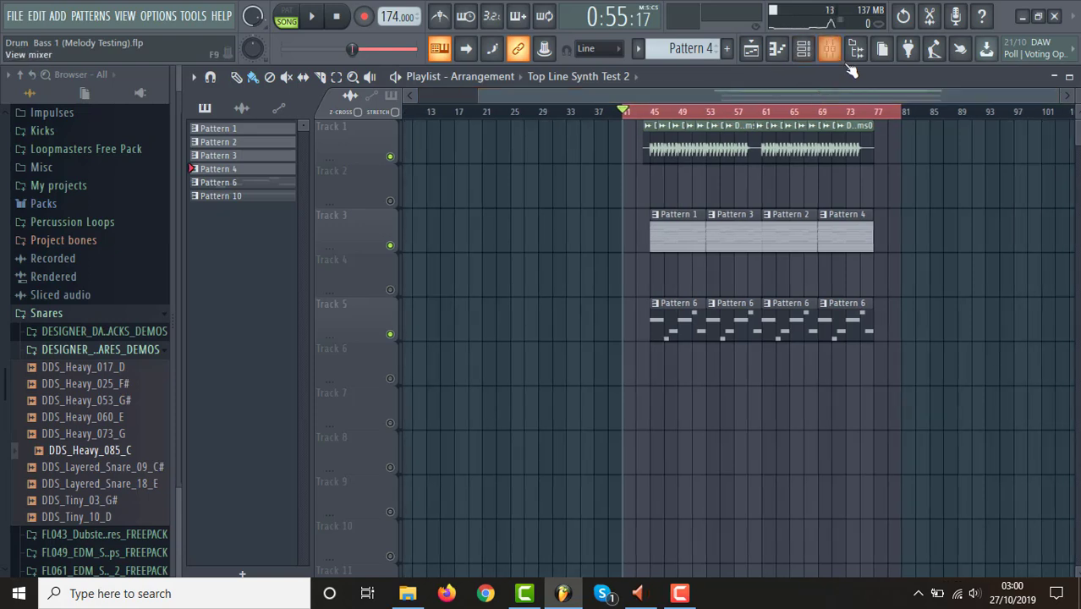
click(830, 52)
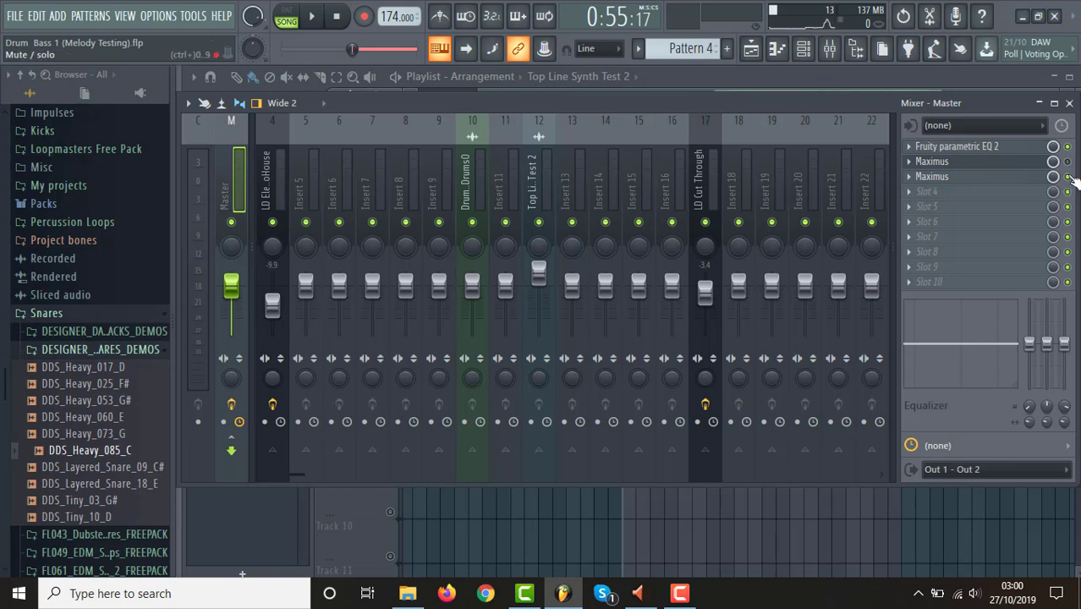
click(752, 48)
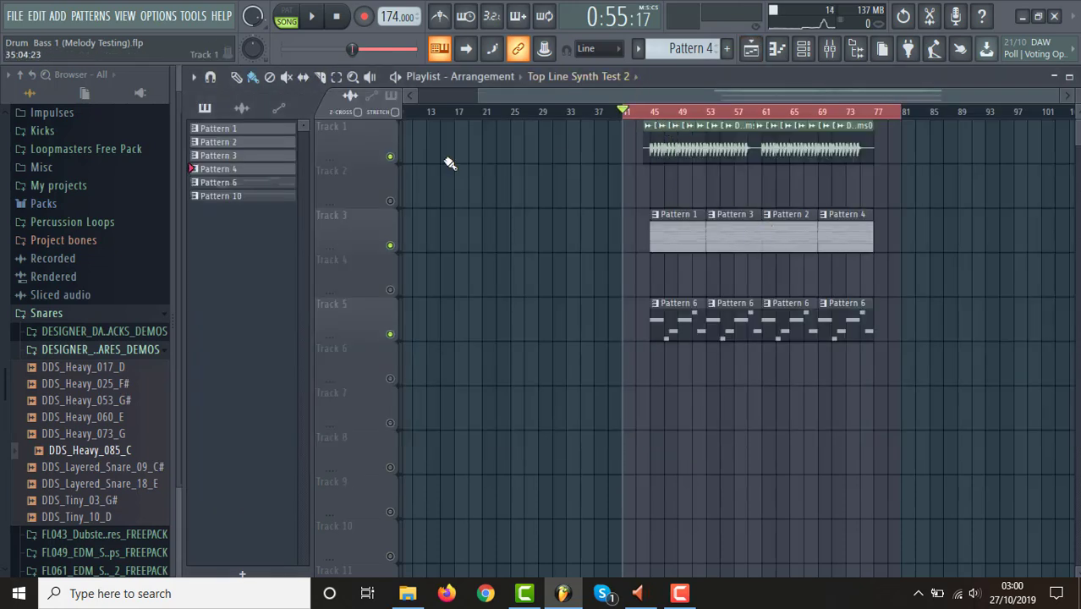
Mute Track 1 and audition only the synth patterns from bar 45.
click(390, 156)
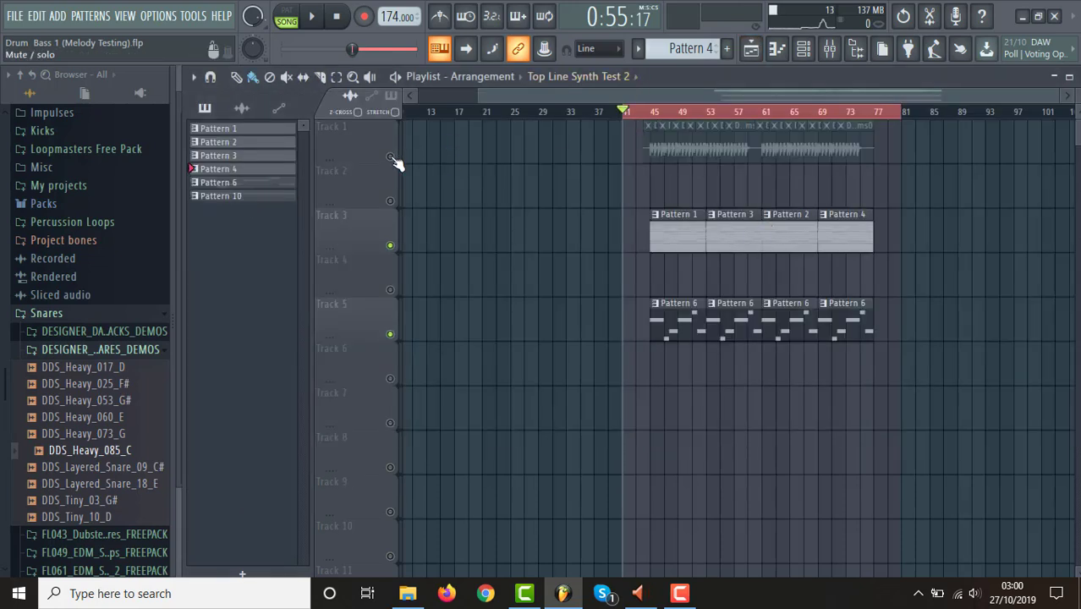
click(656, 115)
key(space)
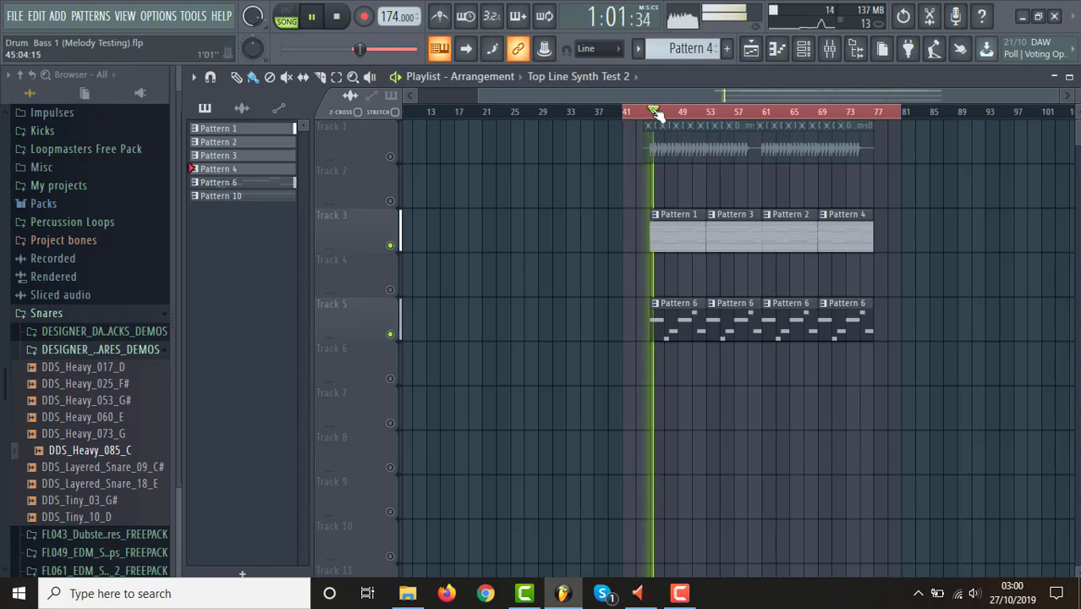
key(space)
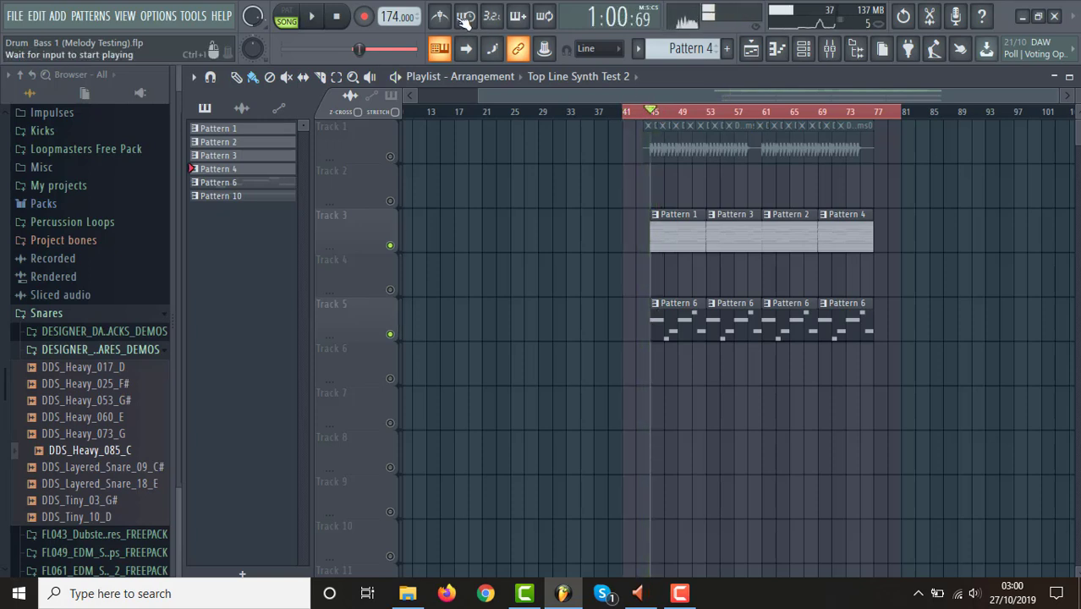
Export the song selection as a 16Bit int wave file named Drum & Bass 1 (Synth to test Drums 2).
click(15, 15)
mouse_move(170, 155)
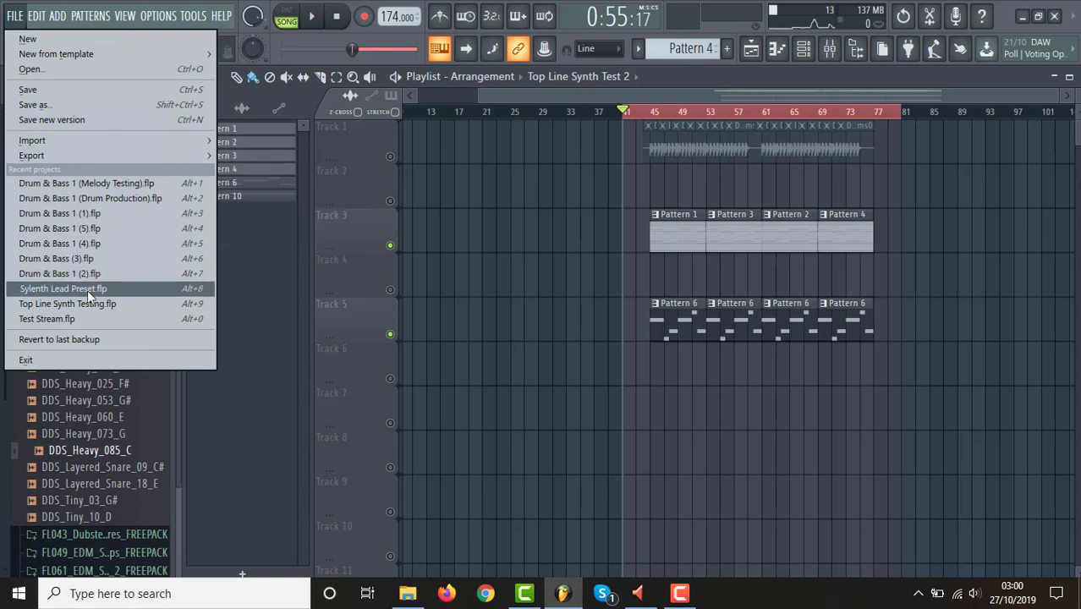
mouse_move(202, 158)
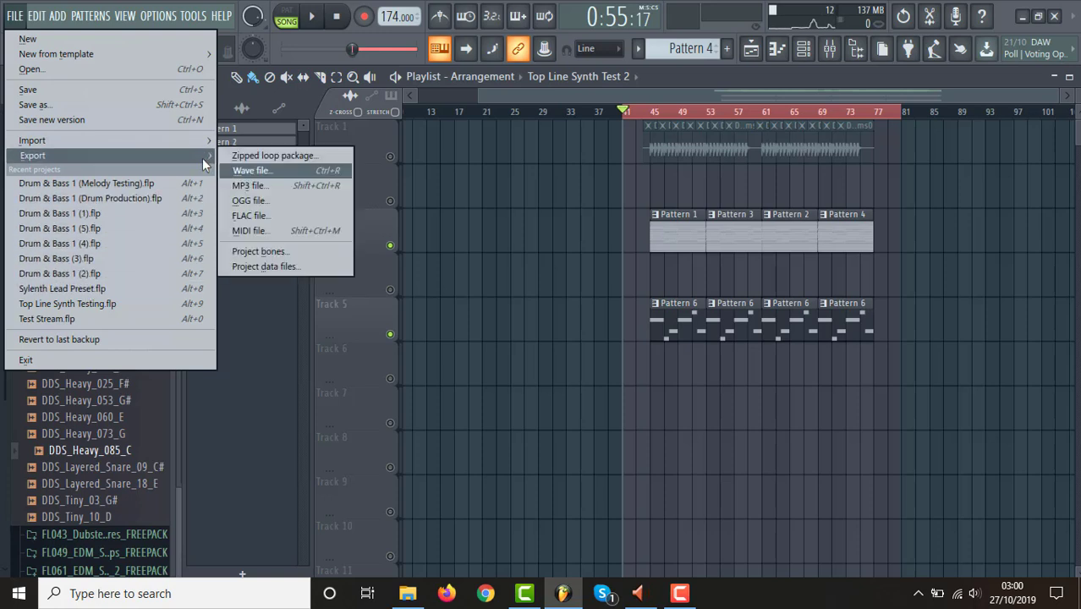
click(258, 171)
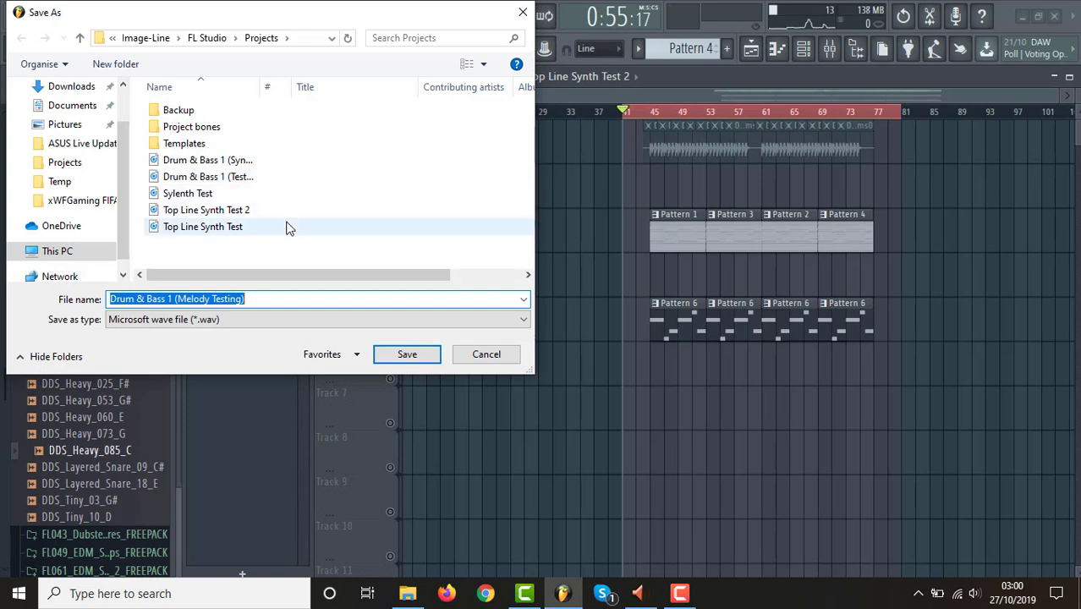
key(Home)
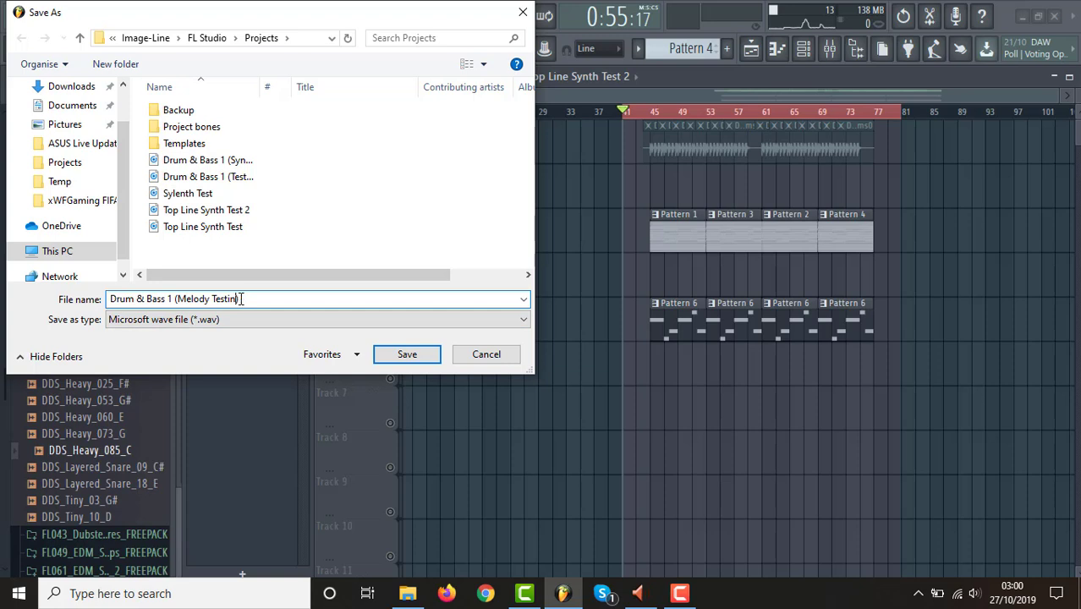
key(BackSpace)
key(BackSpace)
key(BackSpace)
key(BackSpace)
key(BackSpace)
key(BackSpace)
key(Return)
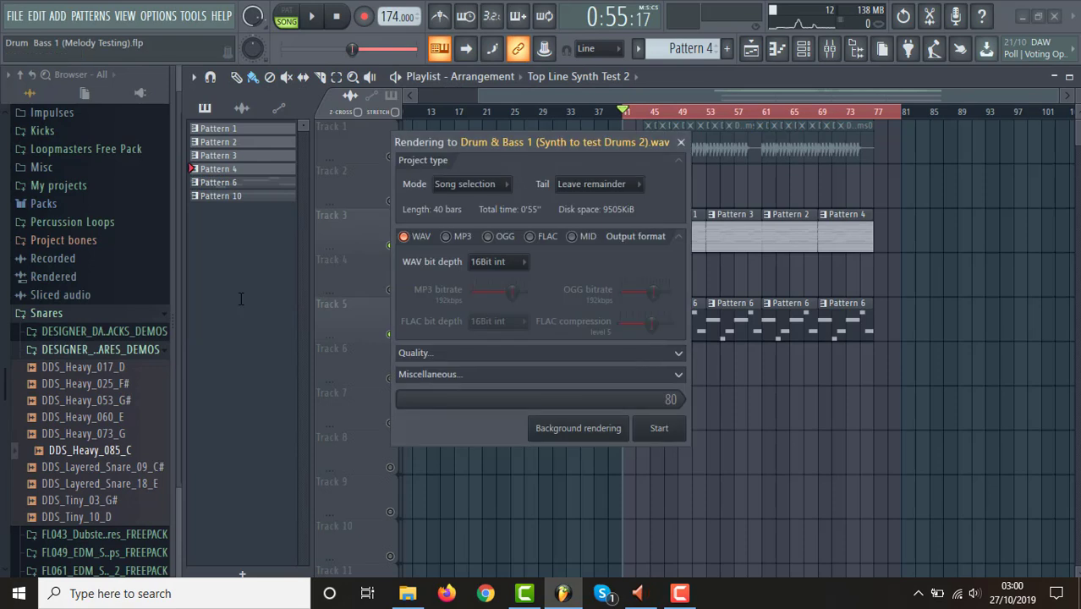
key(Return)
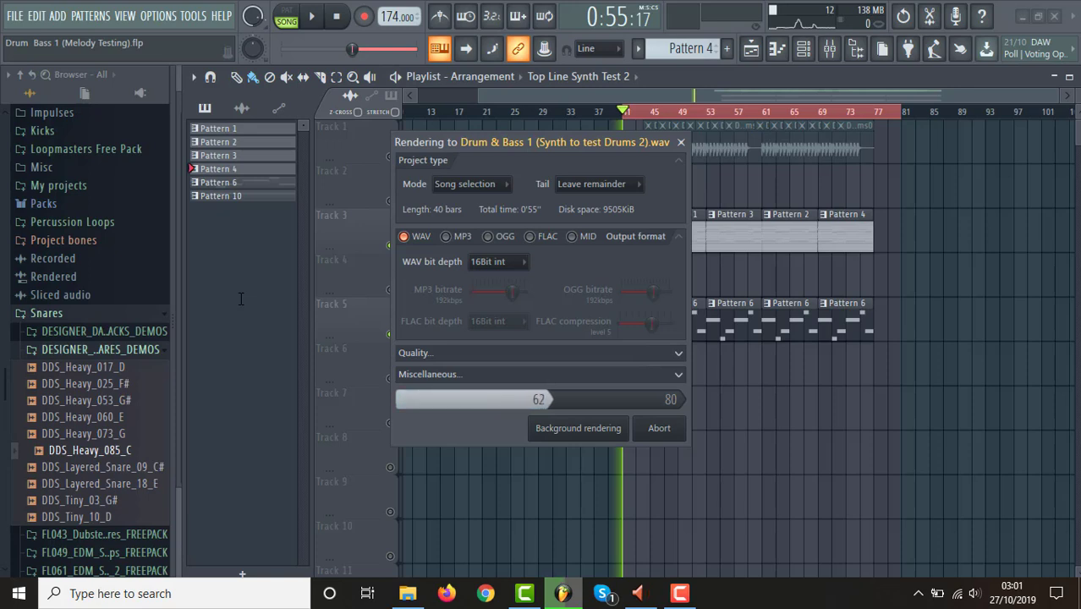
click(679, 594)
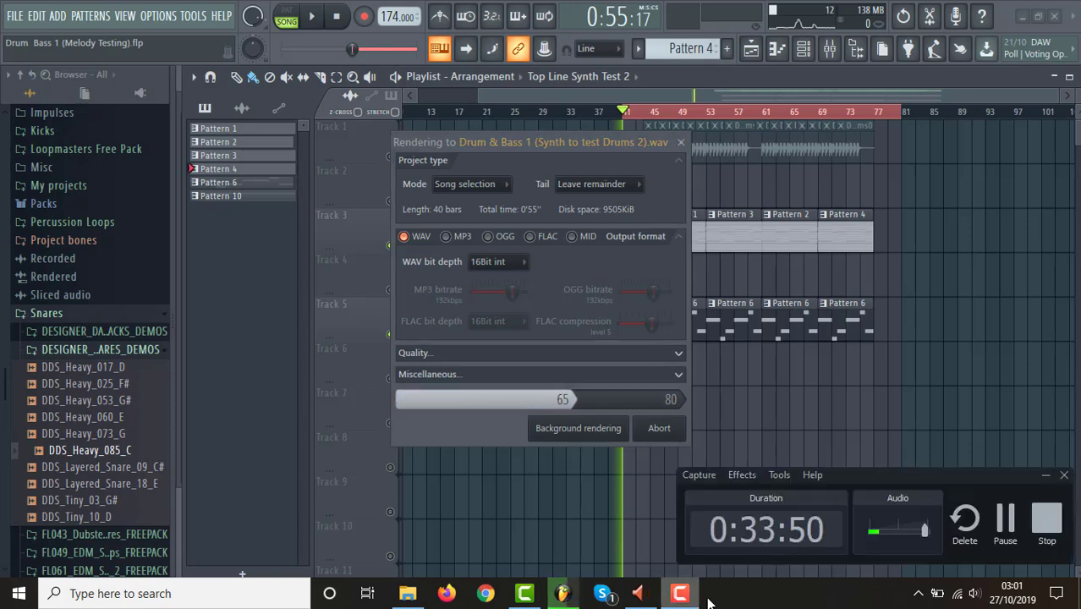
click(679, 594)
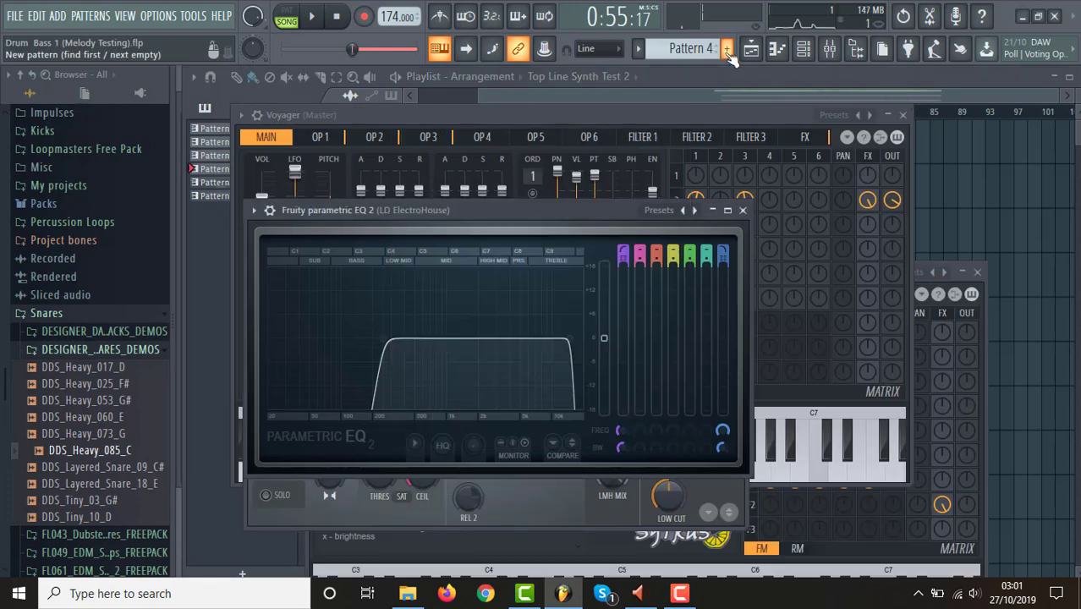
Send the exported Drum & Bass 1 (Synth to test Drums 2) wave to Documents from the wave export's save dialog, without exporting again.
click(439, 48)
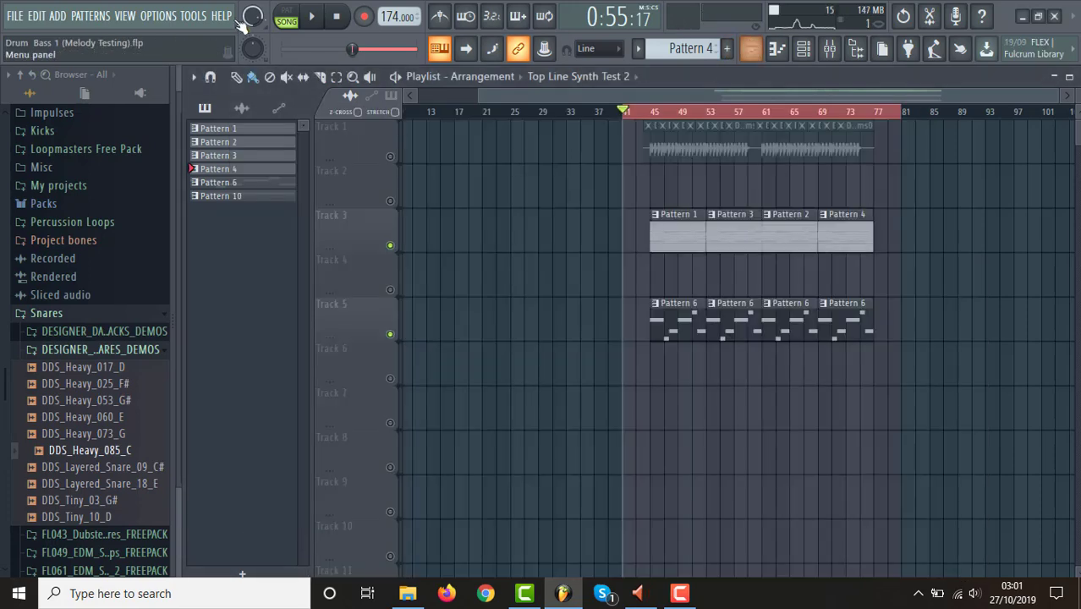
click(15, 17)
mouse_move(185, 153)
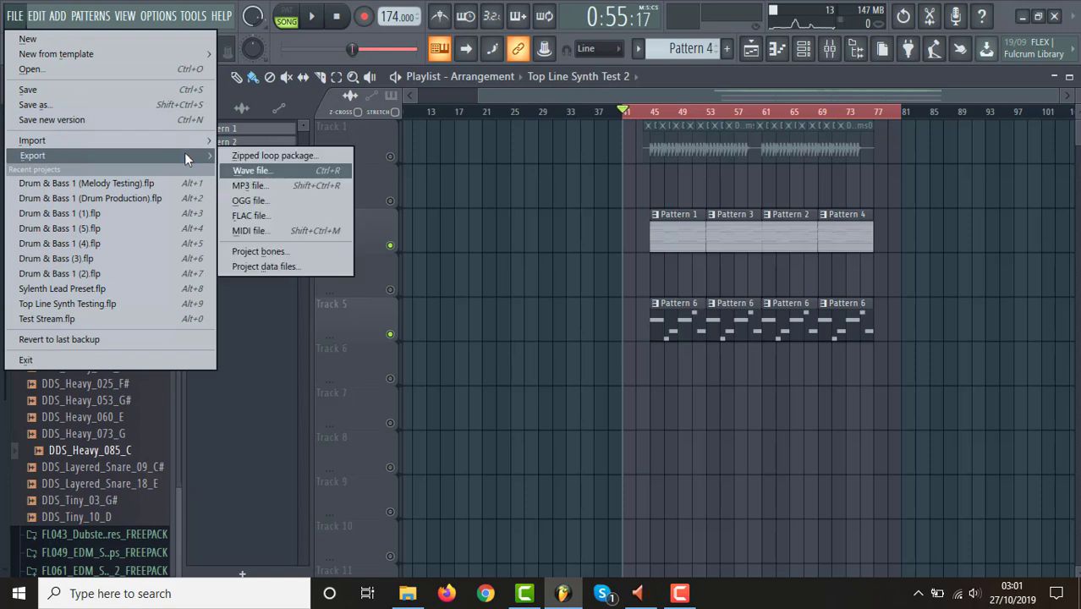
click(247, 174)
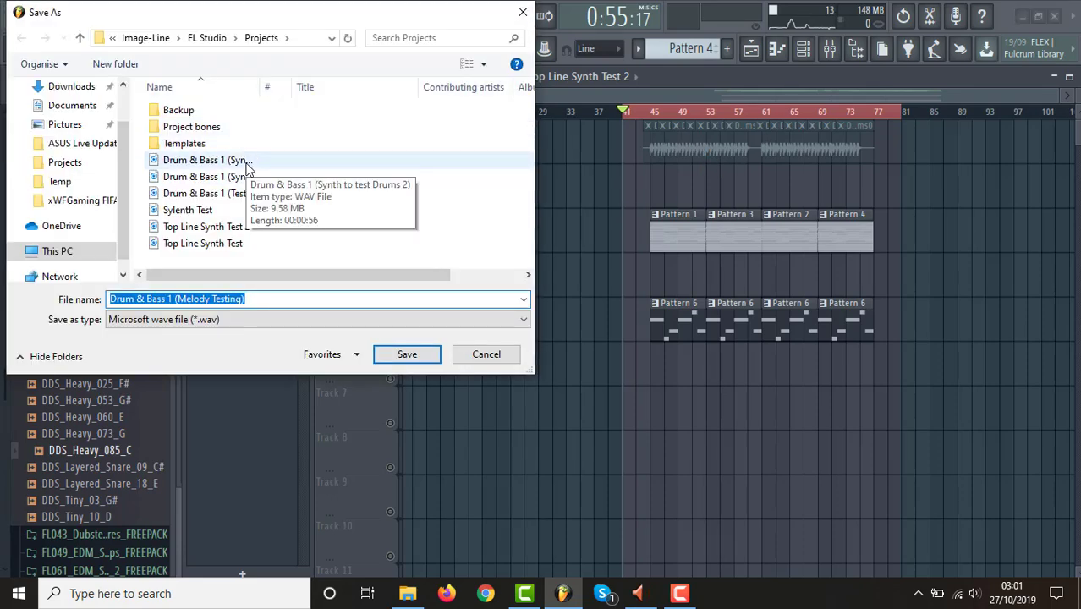
click(246, 161)
right_click(246, 166)
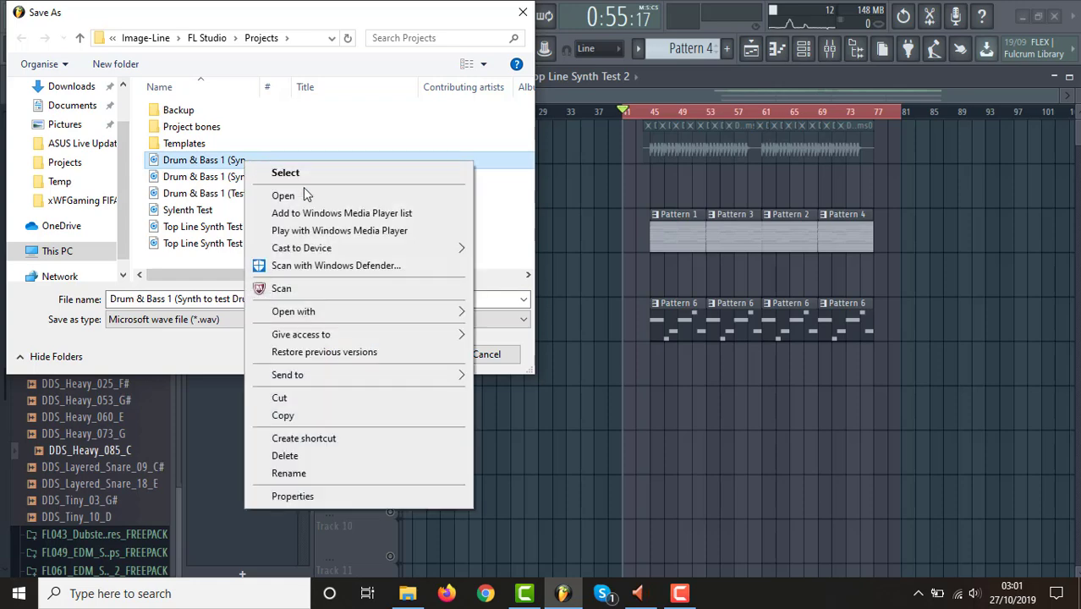
mouse_move(451, 379)
click(531, 429)
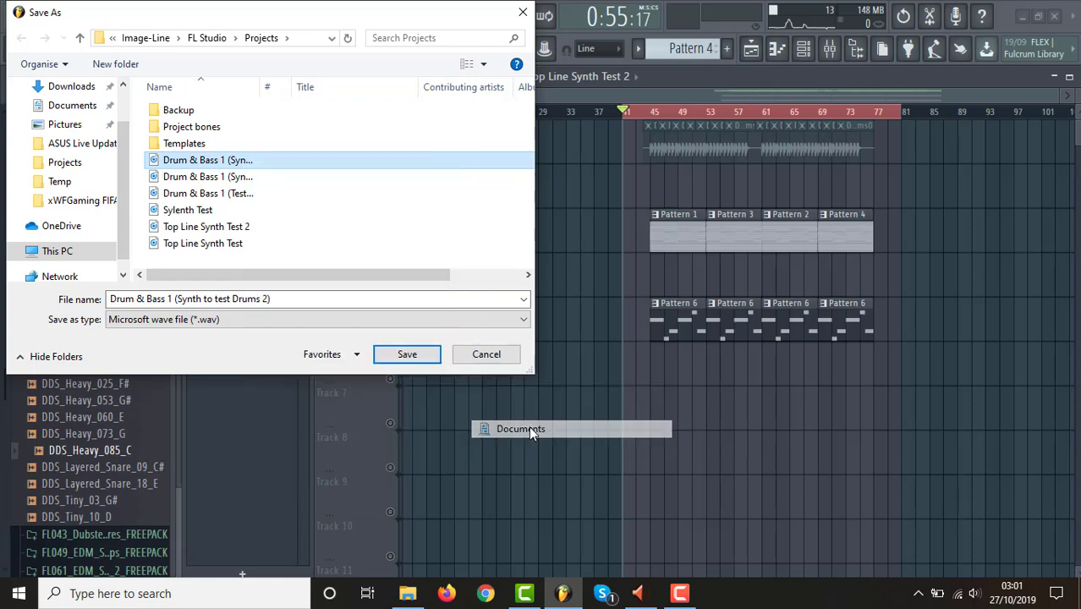
click(523, 17)
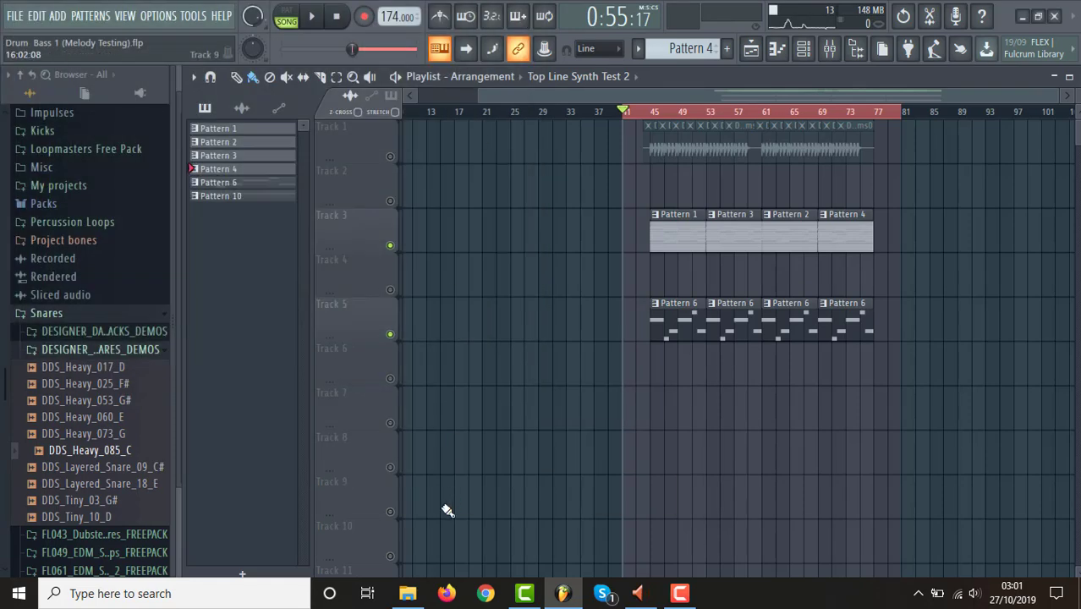
In File Explorer, move Drum & Bass 1 (Synth to test Drums 2) from Documents into the Drum & Bass 1 Waves folder.
click(408, 593)
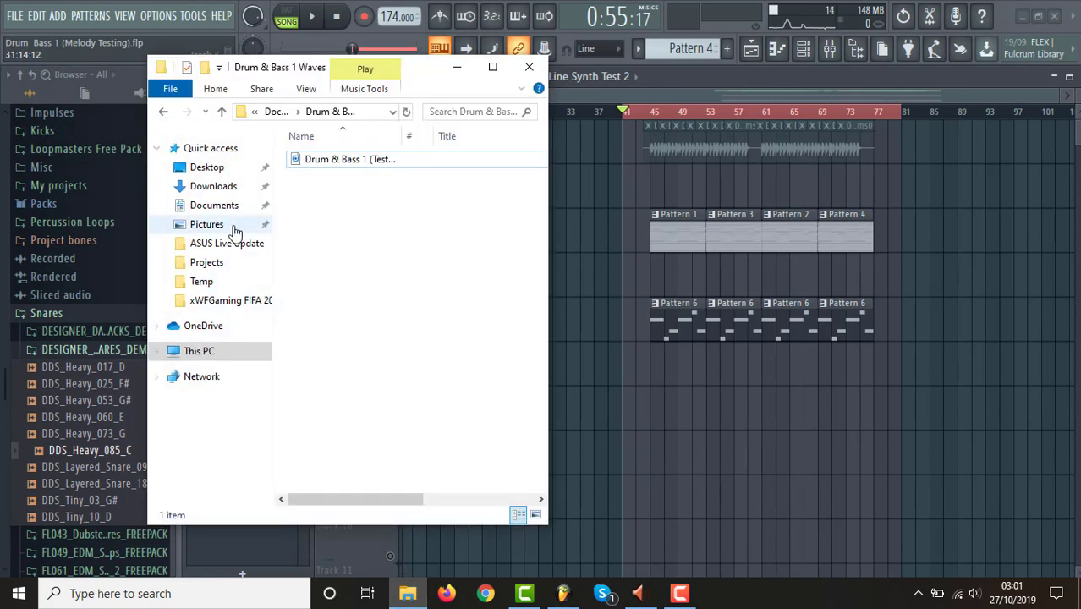
click(213, 207)
drag(421, 364, 402, 181)
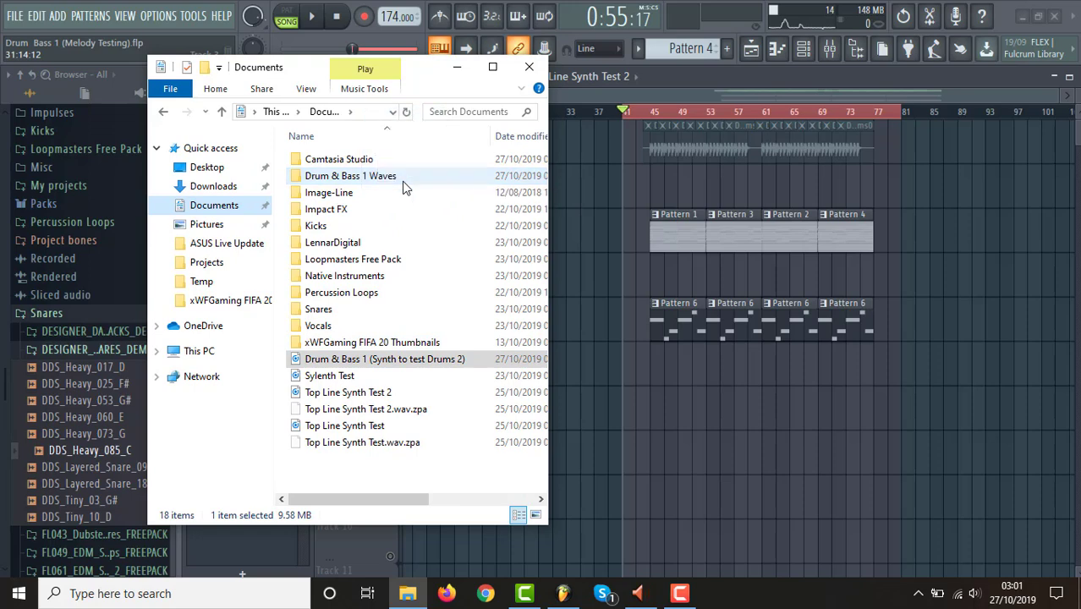
double_click(402, 181)
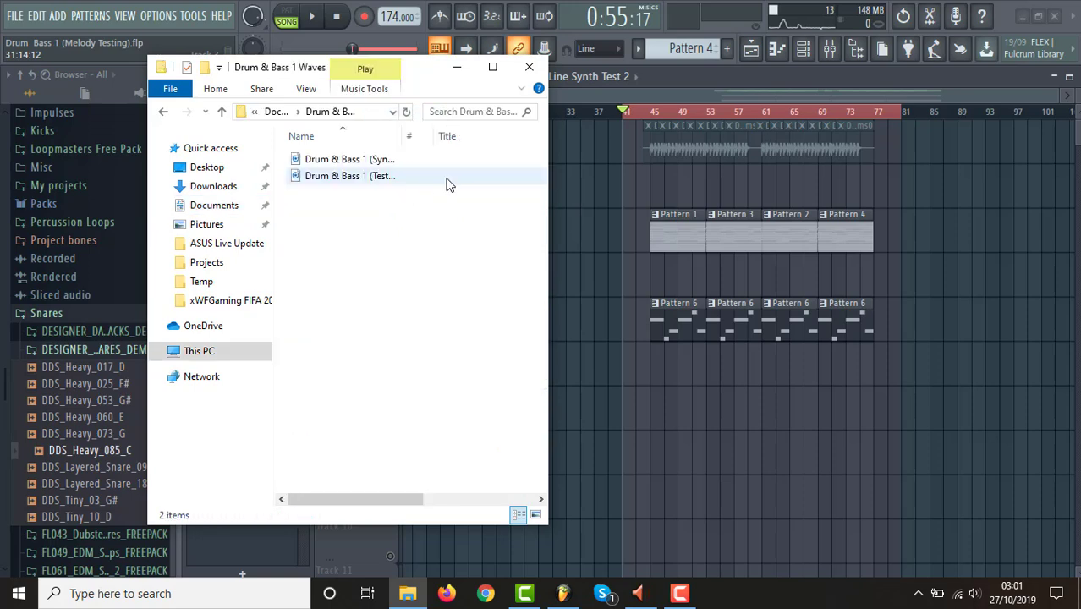
click(457, 67)
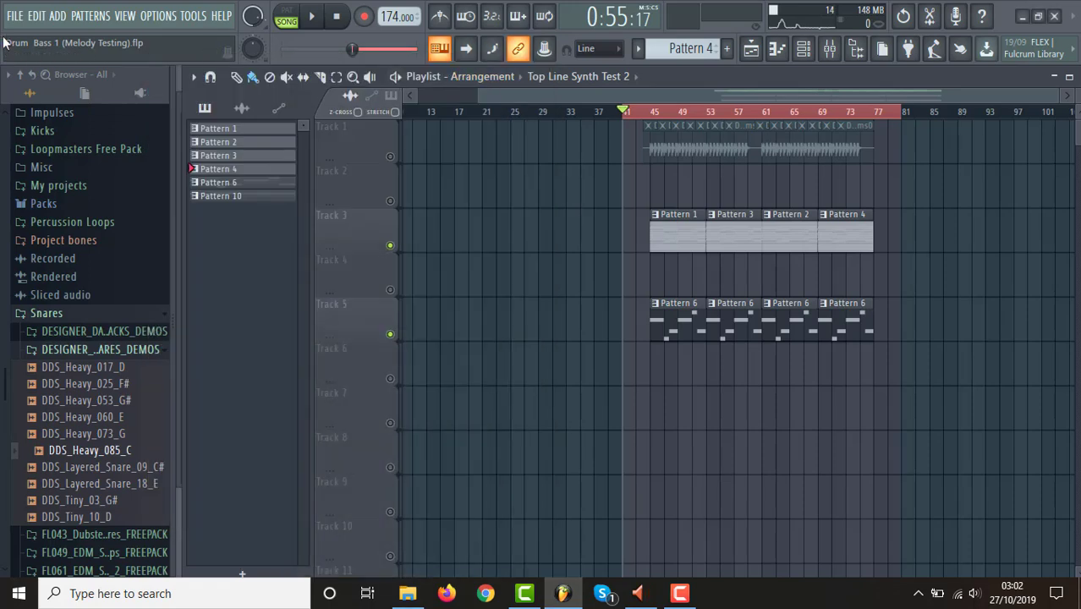
Save the melody project, and open the Drum & Bass 1 (Drum Production) project at its playlist.
click(14, 15)
click(35, 88)
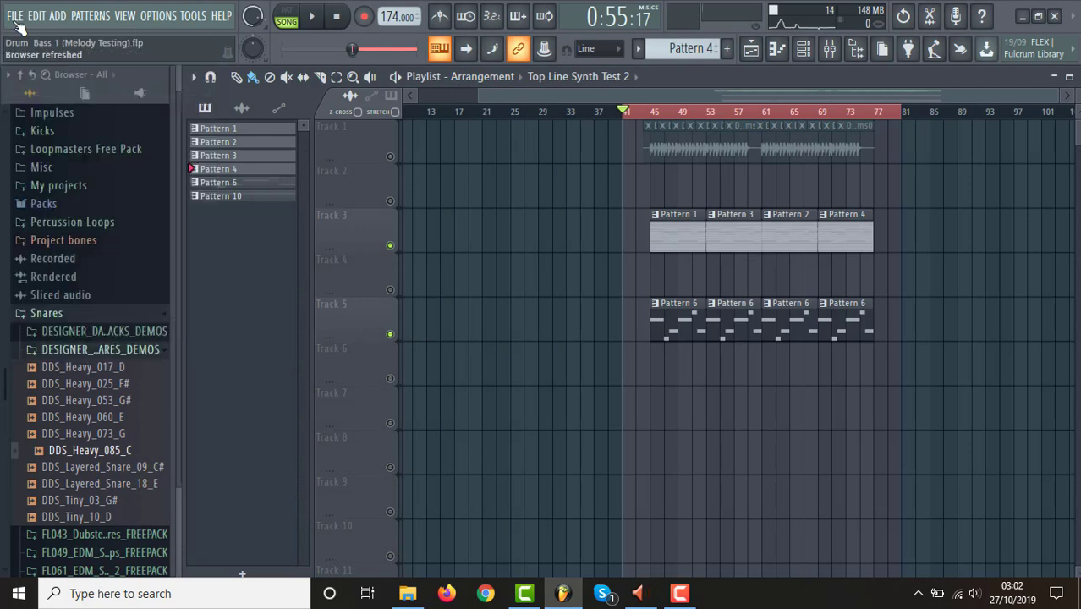
click(16, 17)
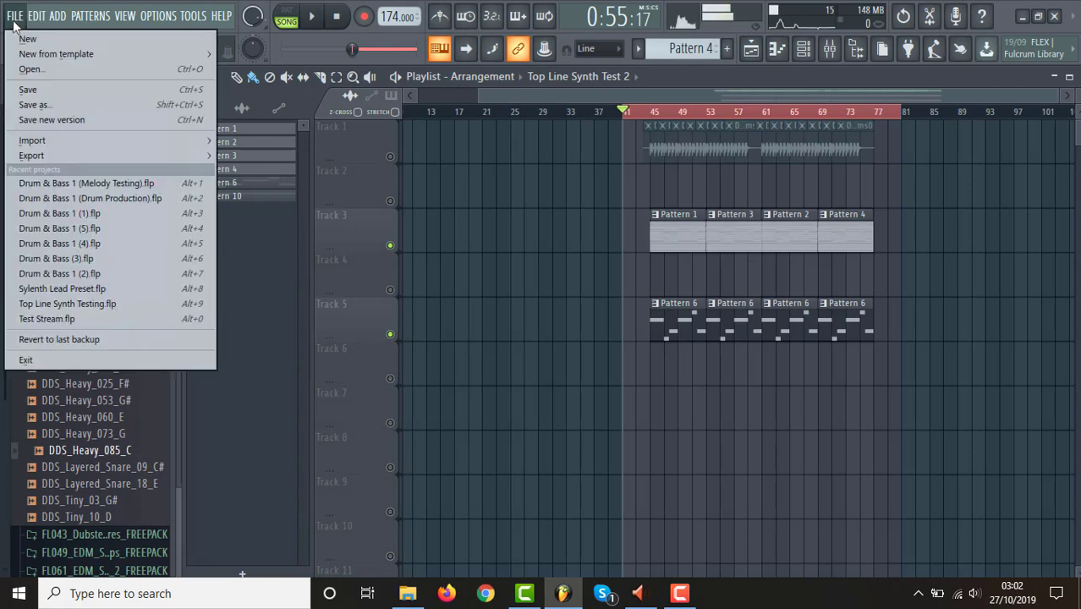
click(114, 198)
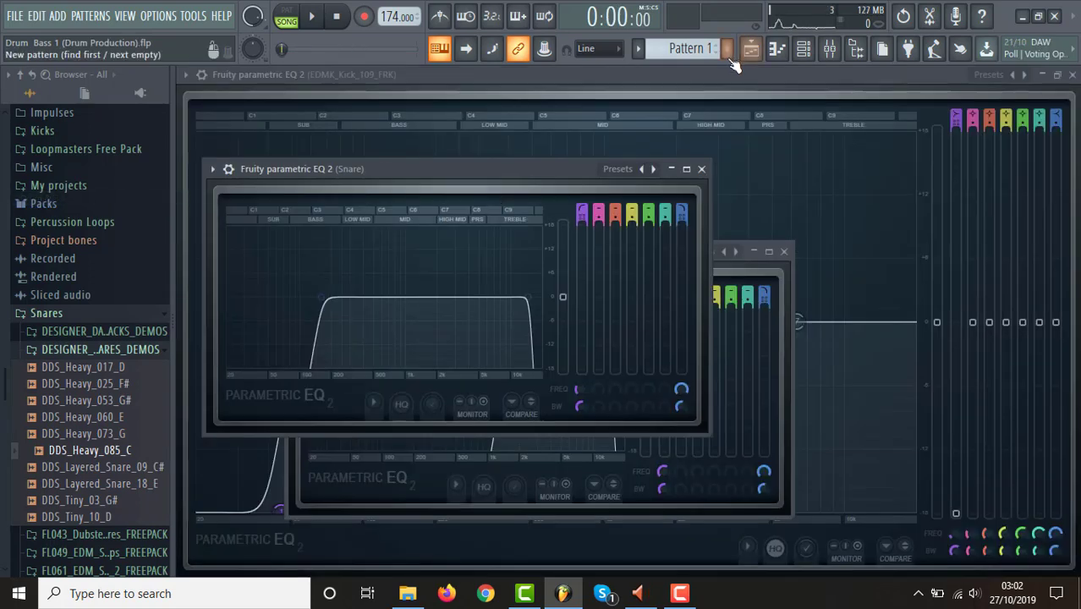
click(751, 49)
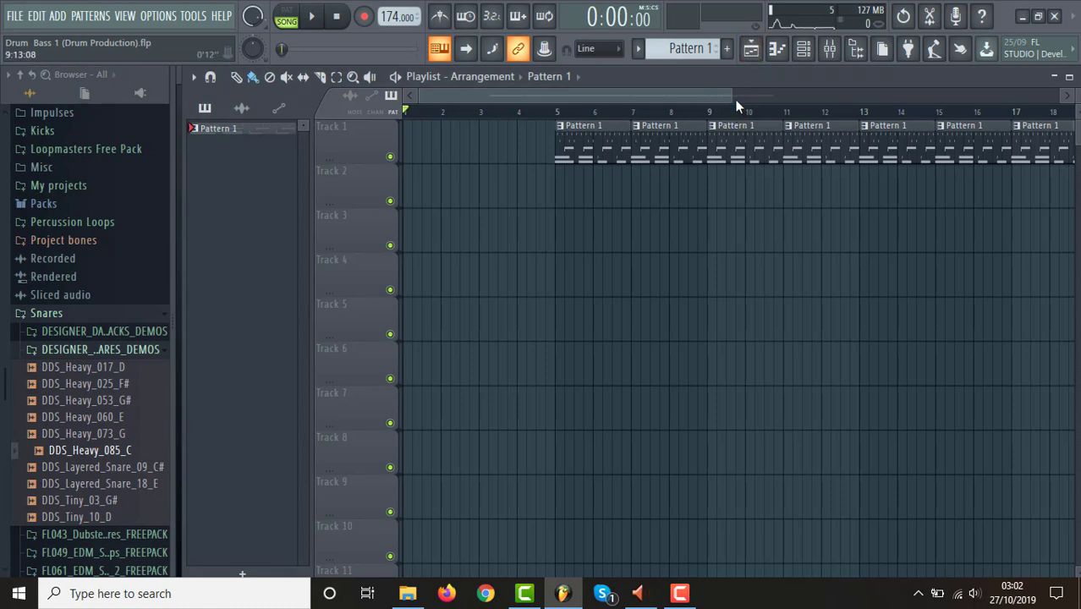
Bring Drum & Bass 1 (Synth to test Drums 2) from File Explorer into the playlist on Track 3, starting at bar 1.
drag(732, 97, 1058, 97)
click(410, 594)
drag(376, 160, 664, 227)
drag(811, 251, 573, 220)
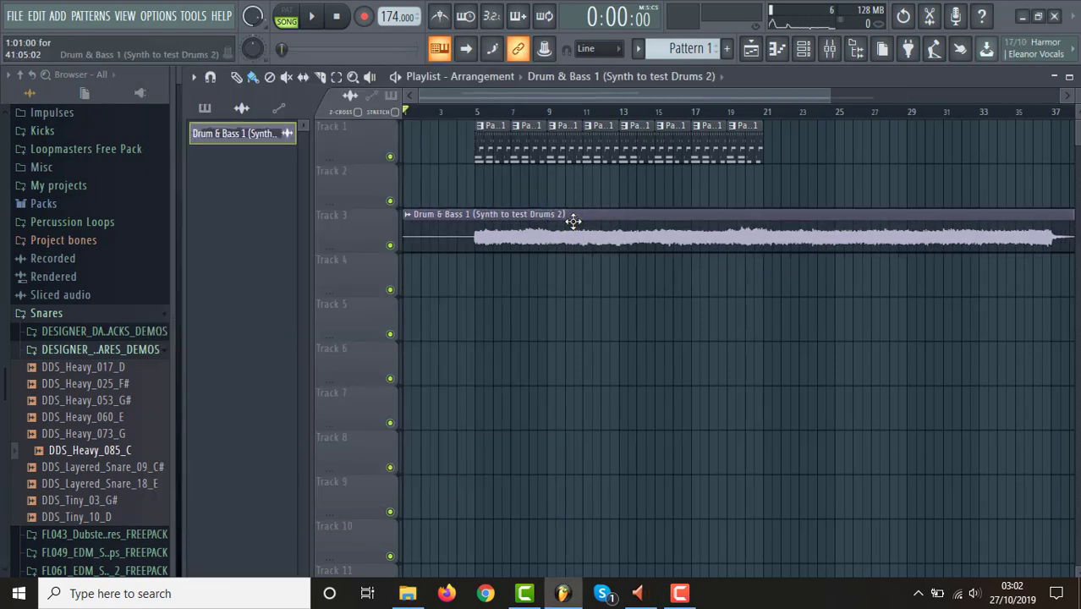
drag(829, 101, 1041, 100)
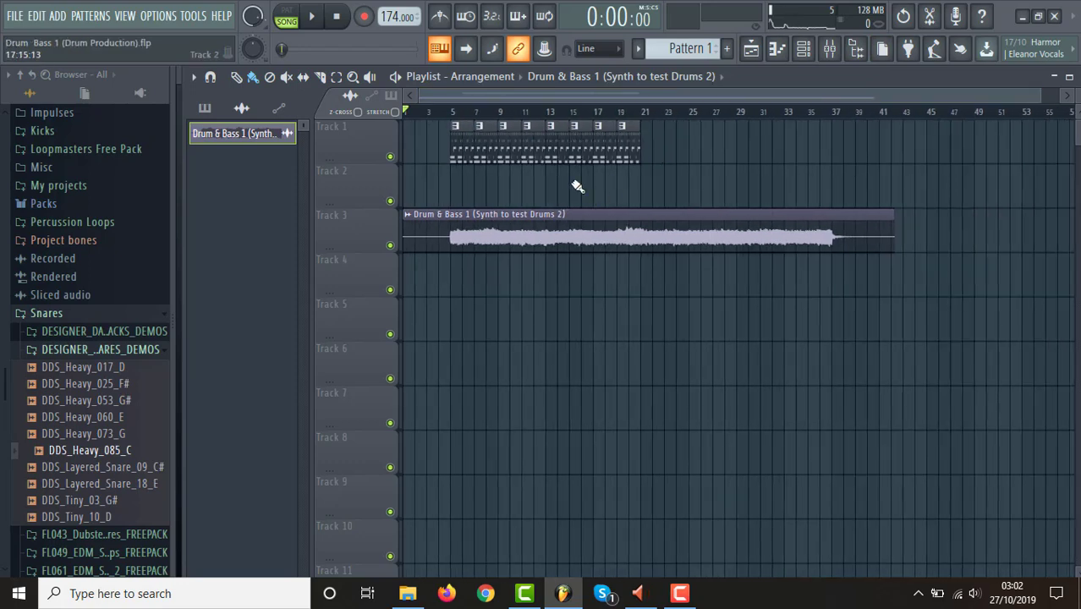
Repeat the Pattern 1 drum clips from bar 21, and remove the clips at bars 19 and 35 to leave drum-free gaps.
click(632, 146)
drag(640, 148, 818, 164)
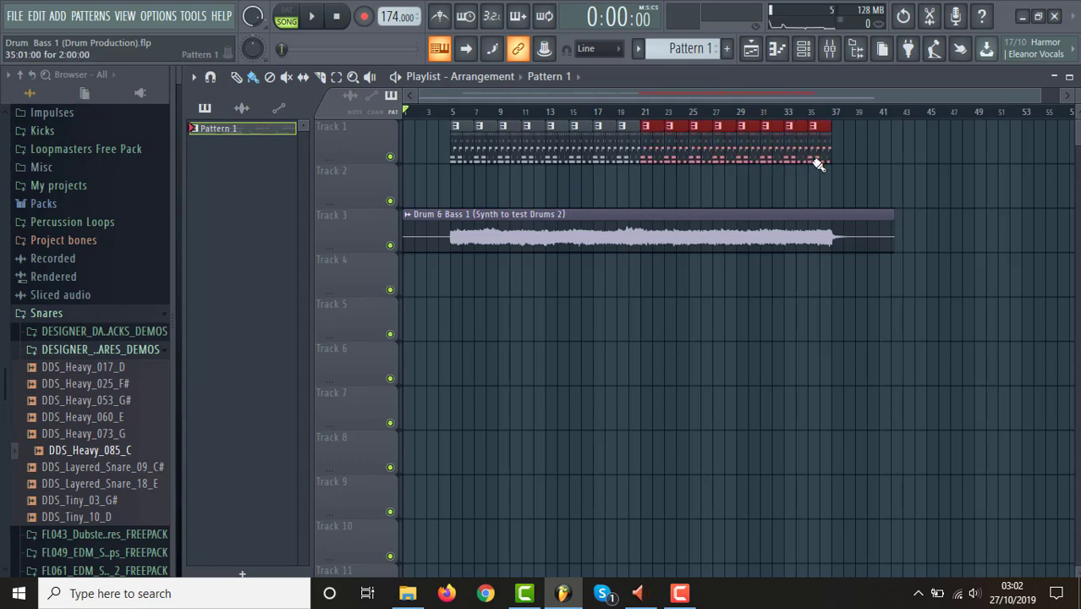
drag(635, 138, 616, 140)
drag(817, 149, 808, 150)
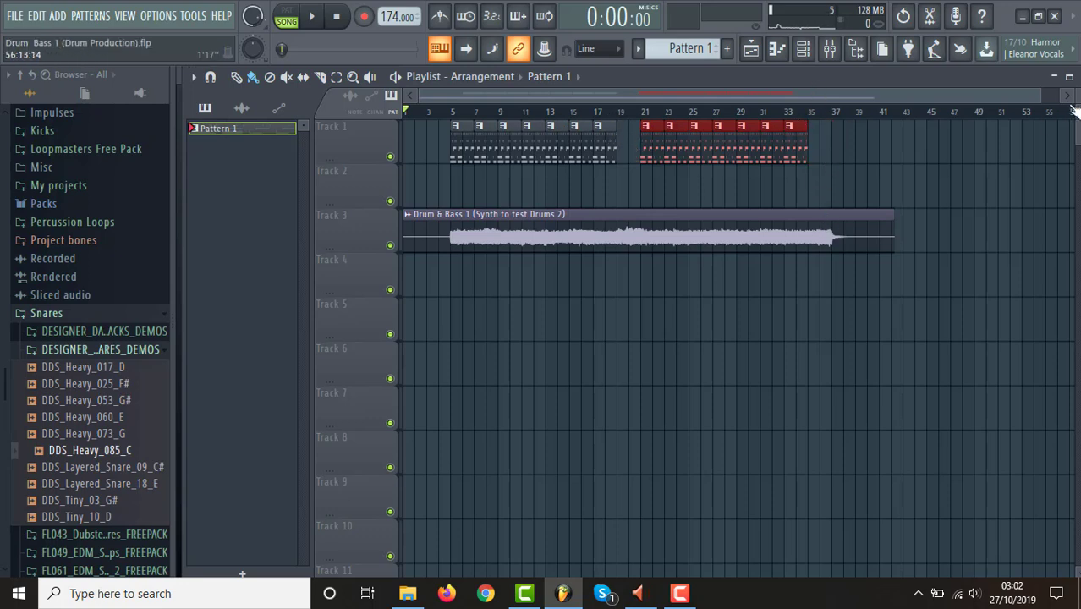
Audition the imported synth against the drum loop from bar 5.
click(457, 116)
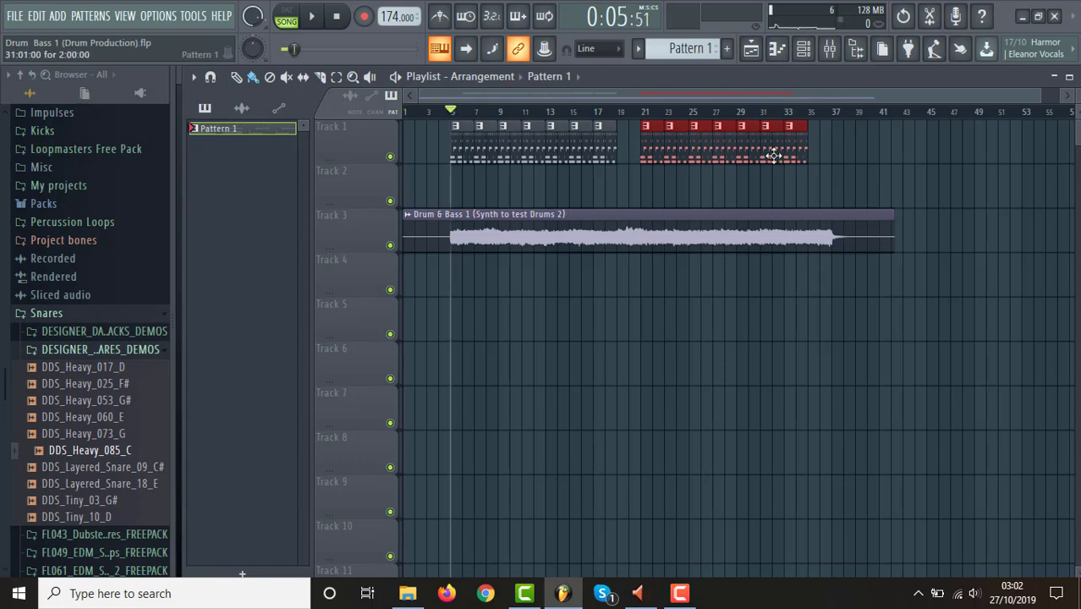
drag(1040, 90, 1078, 76)
key(space)
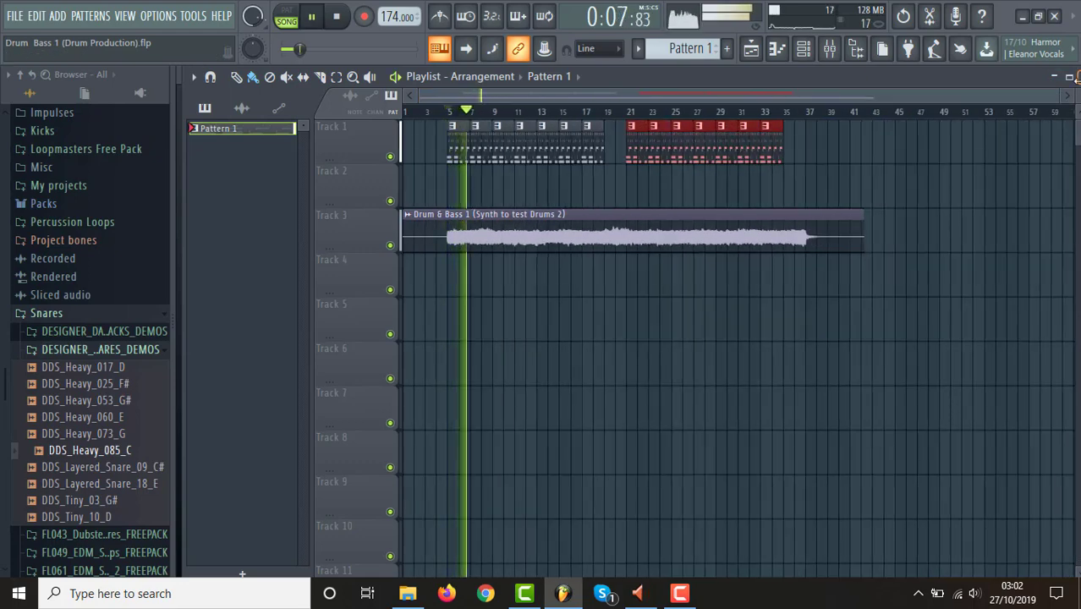
key(space)
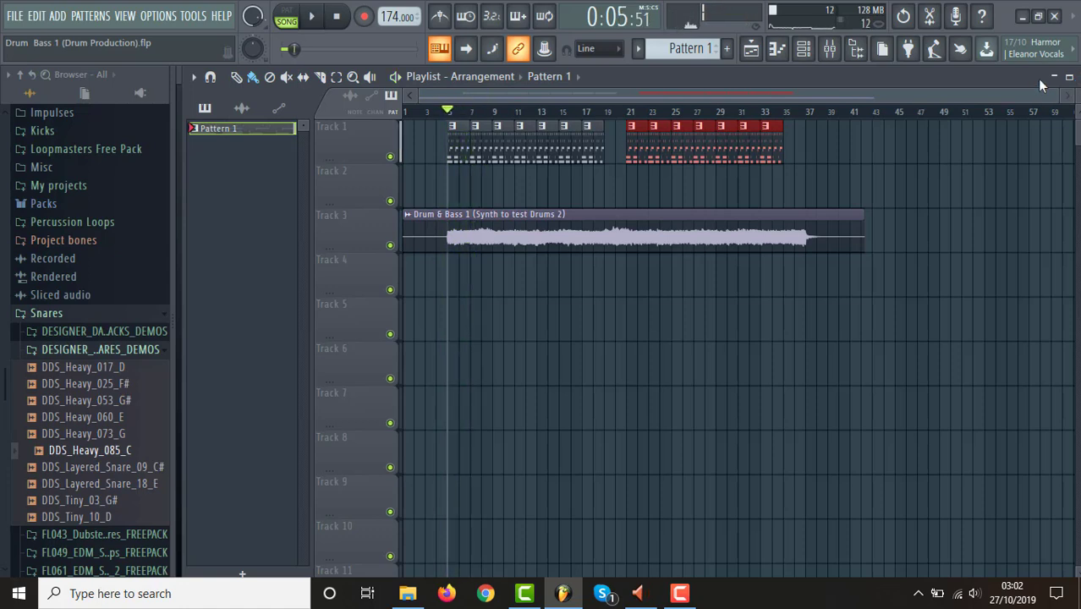
Set a playlist time selection covering the first drum pattern, from bar 5 to bar 7.
scroll(664, 229, up, 4)
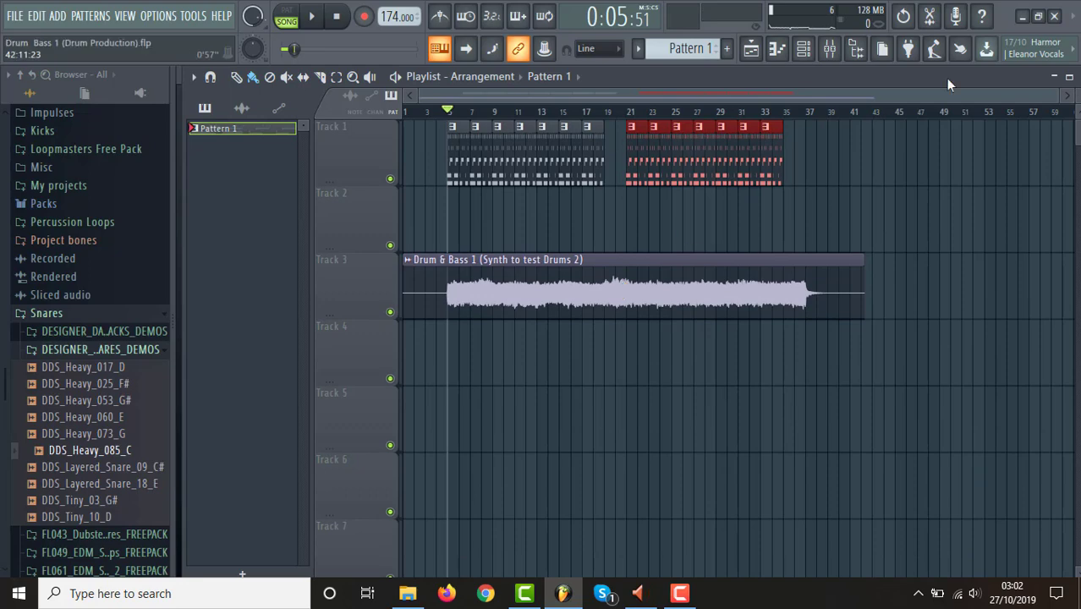
drag(1055, 93, 886, 116)
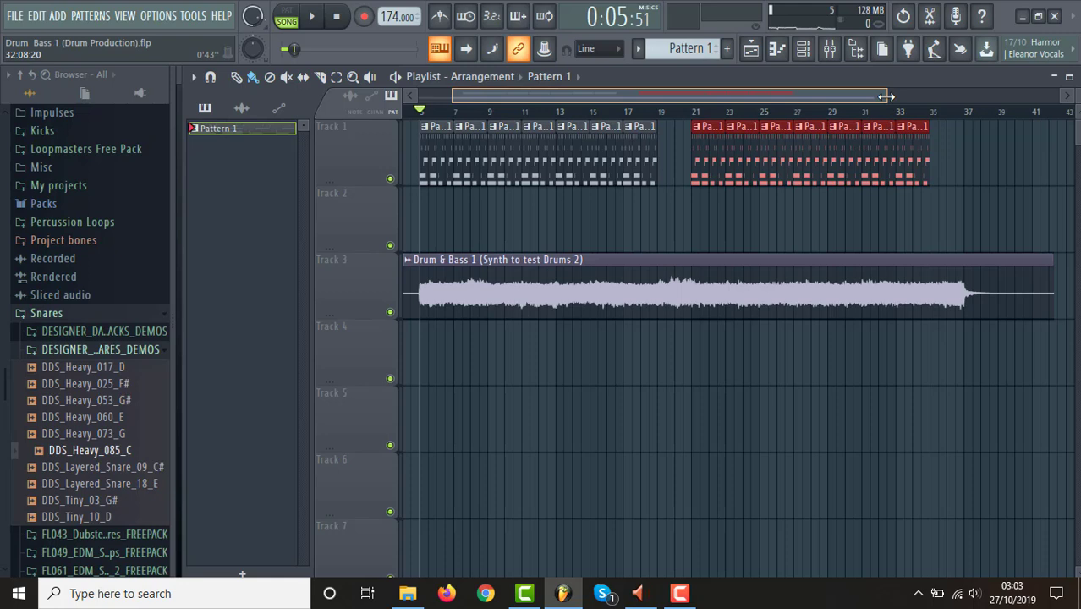
drag(885, 96, 893, 100)
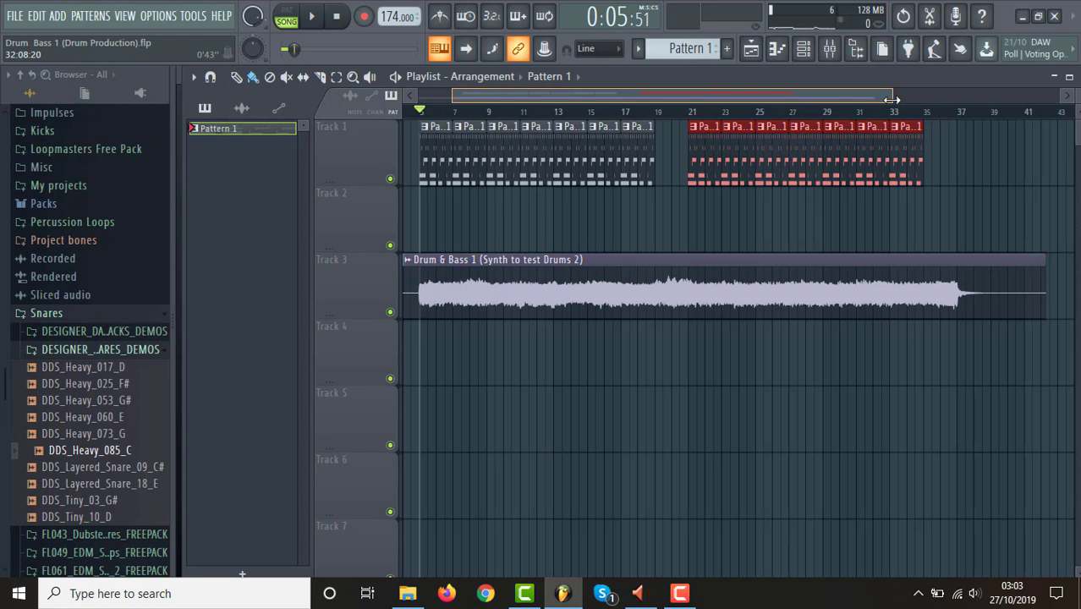
drag(892, 99, 893, 100)
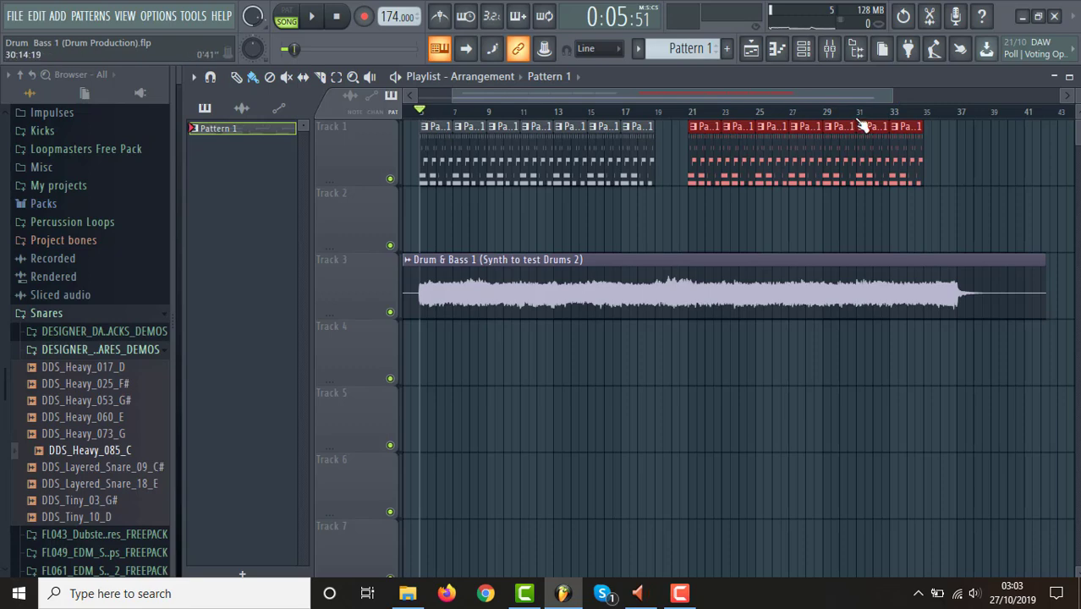
drag(893, 103, 787, 112)
click(538, 114)
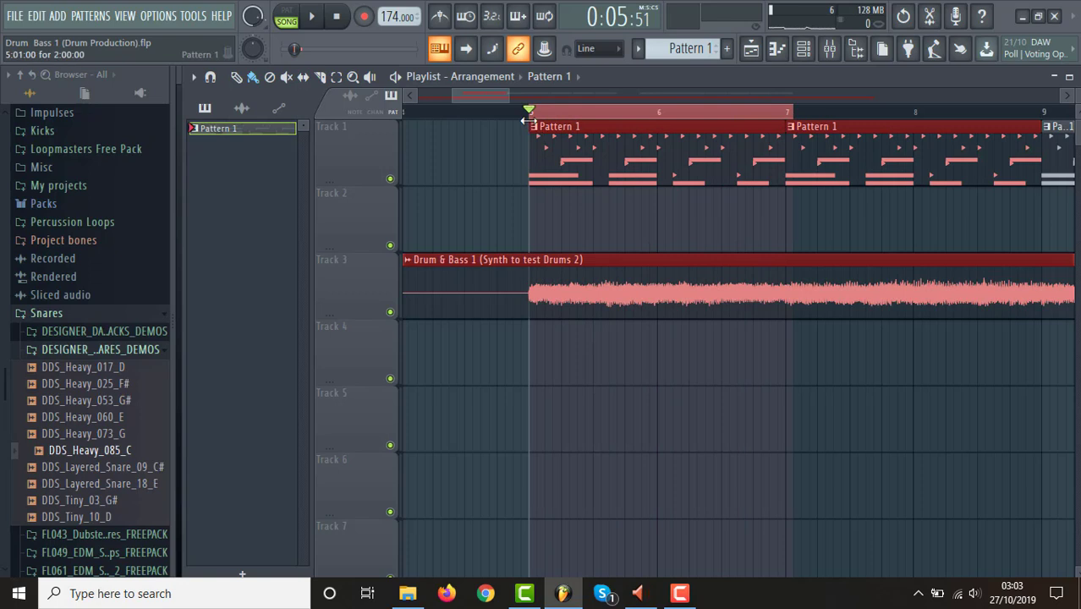
drag(534, 115, 786, 119)
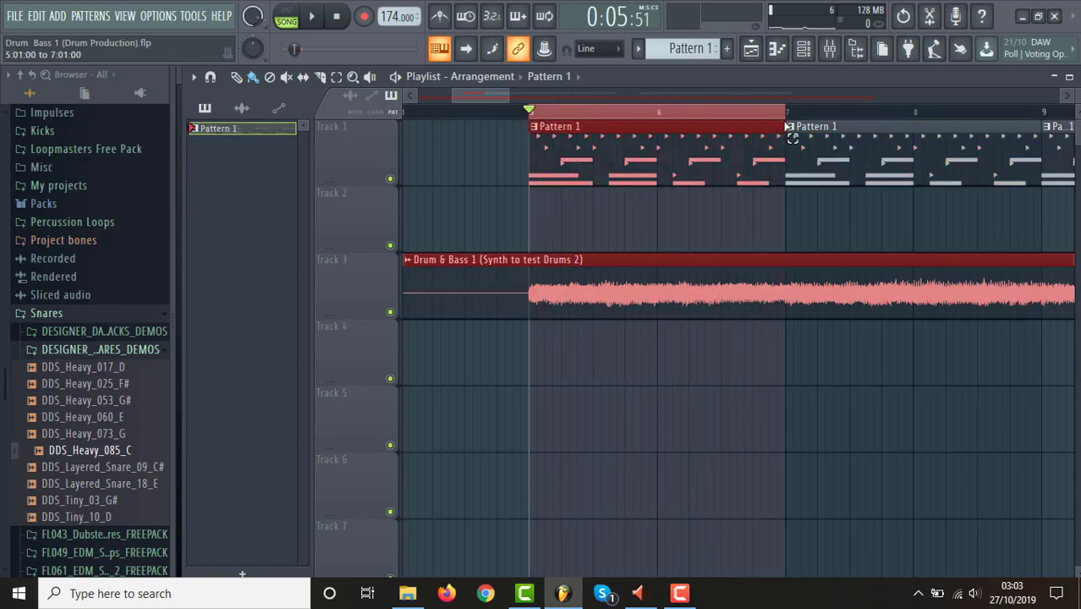
Show all channels in the channel rack and create an automation clip for the synth wave's channel volume.
click(804, 53)
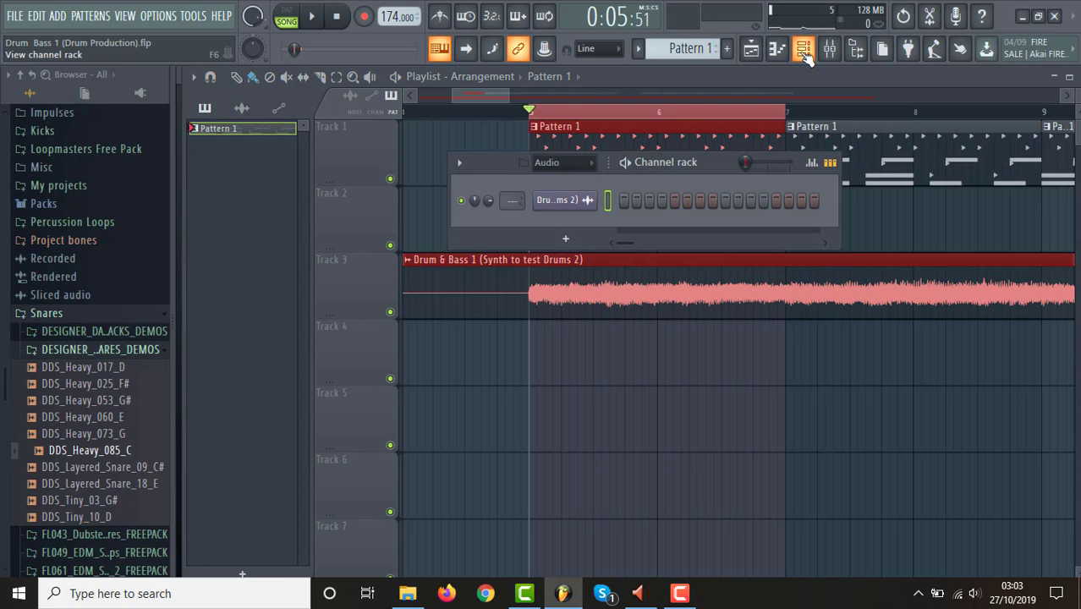
click(579, 164)
click(578, 179)
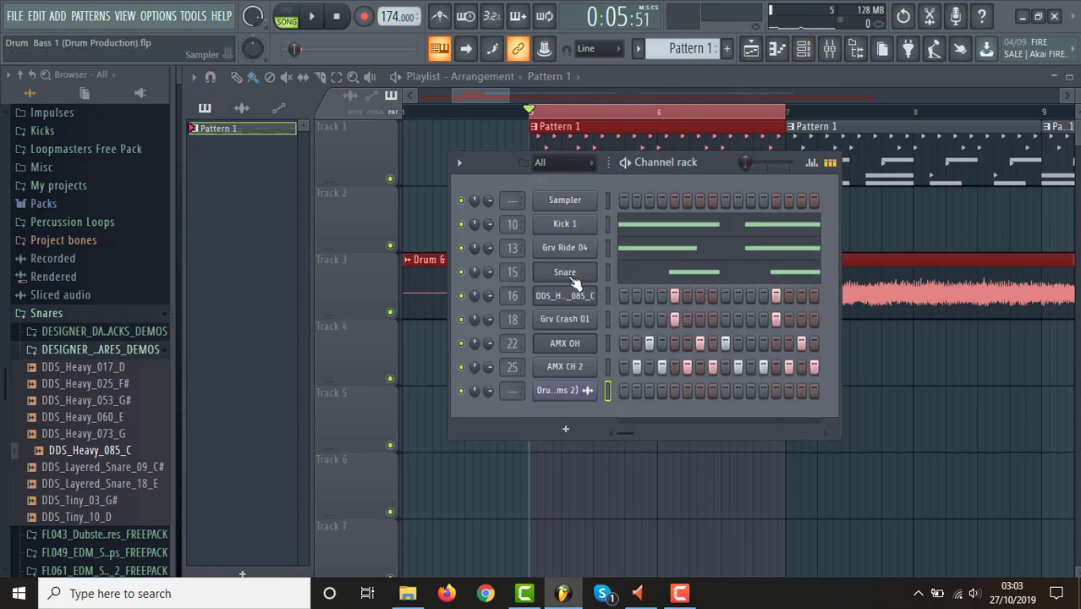
right_click(488, 390)
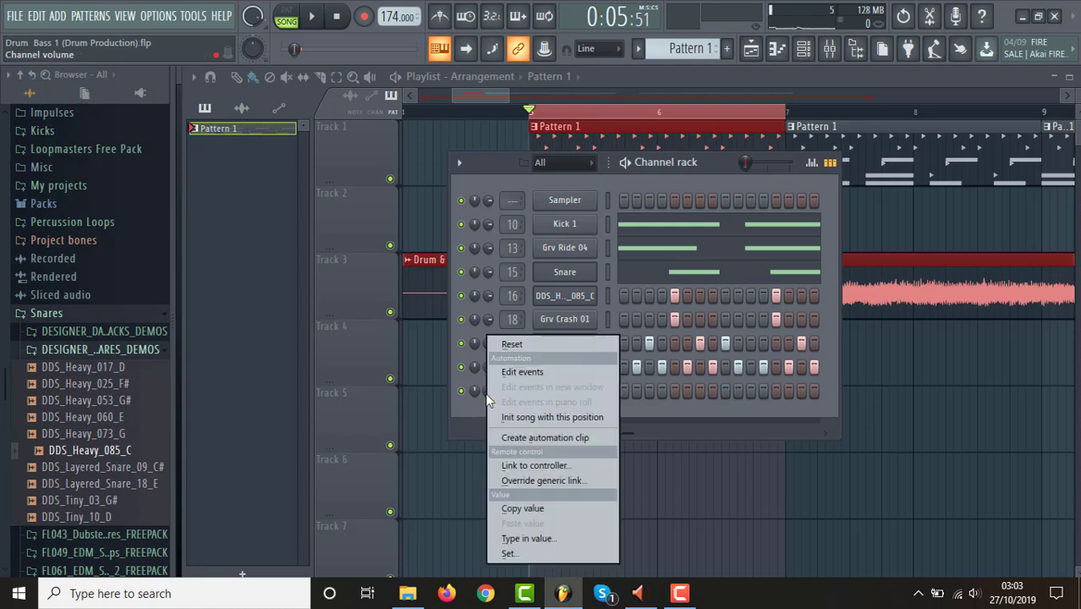
click(542, 439)
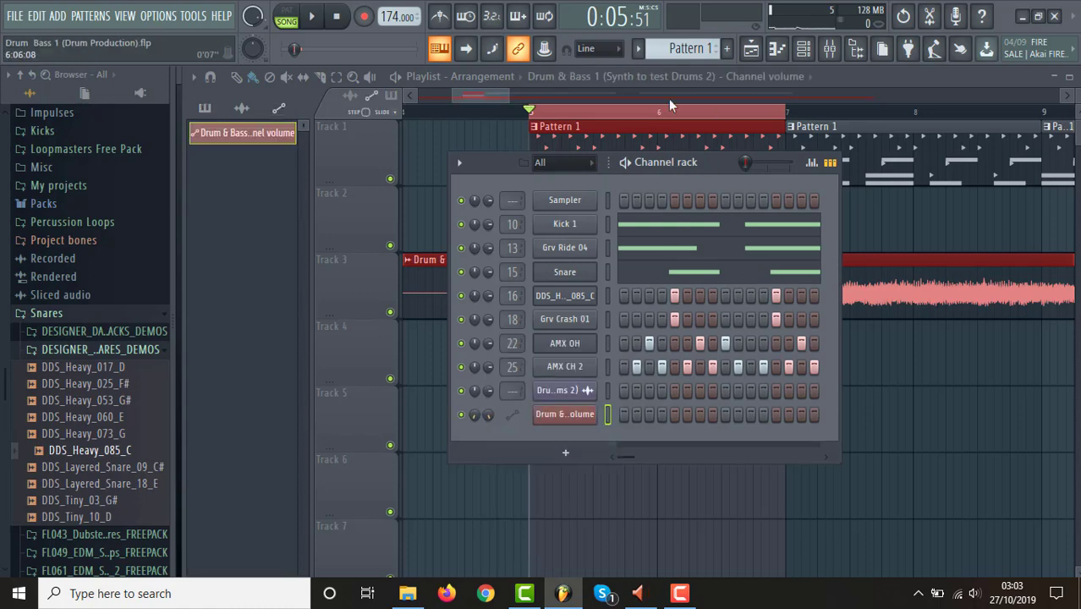
click(473, 93)
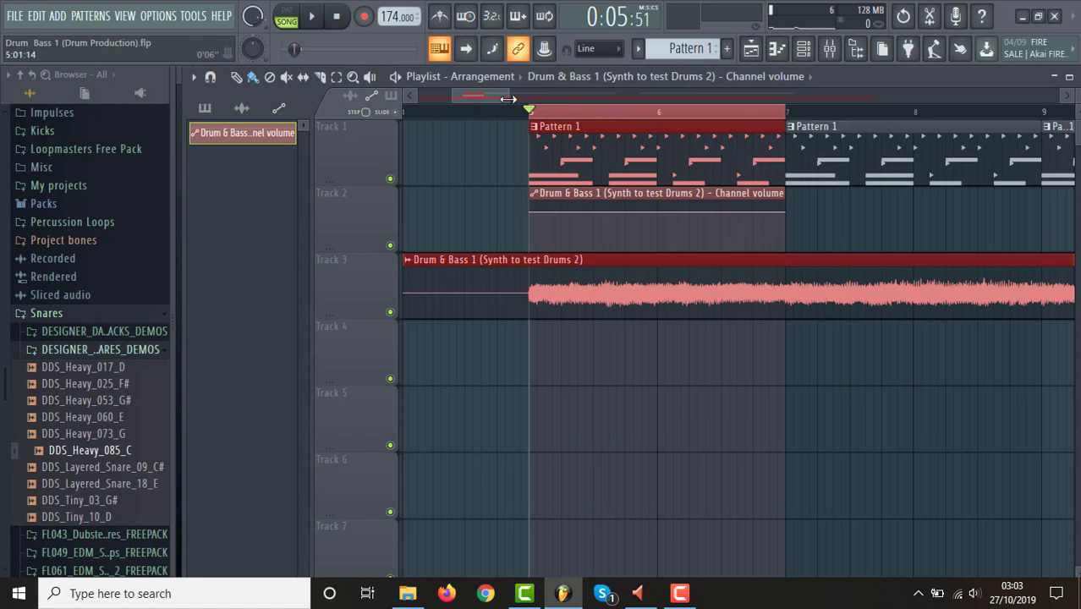
Move the channel volume automation clip to Track 4, directly below the synth wave at bar 5.
drag(508, 95, 473, 94)
drag(678, 196, 668, 351)
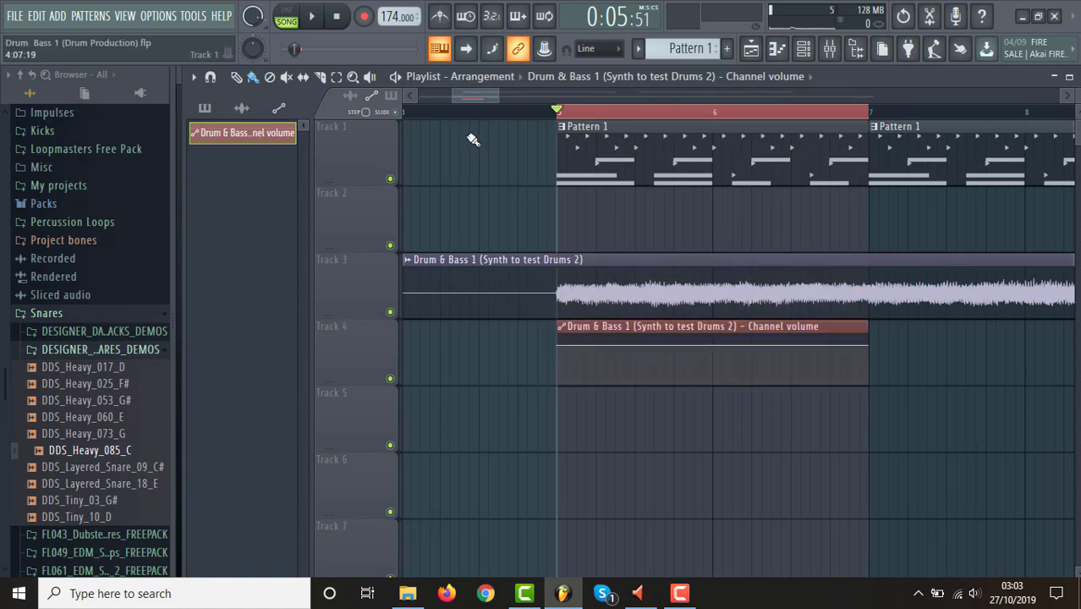
mouse_move(450, 94)
mouse_down()
mouse_move(493, 95)
mouse_move(467, 95)
mouse_up()
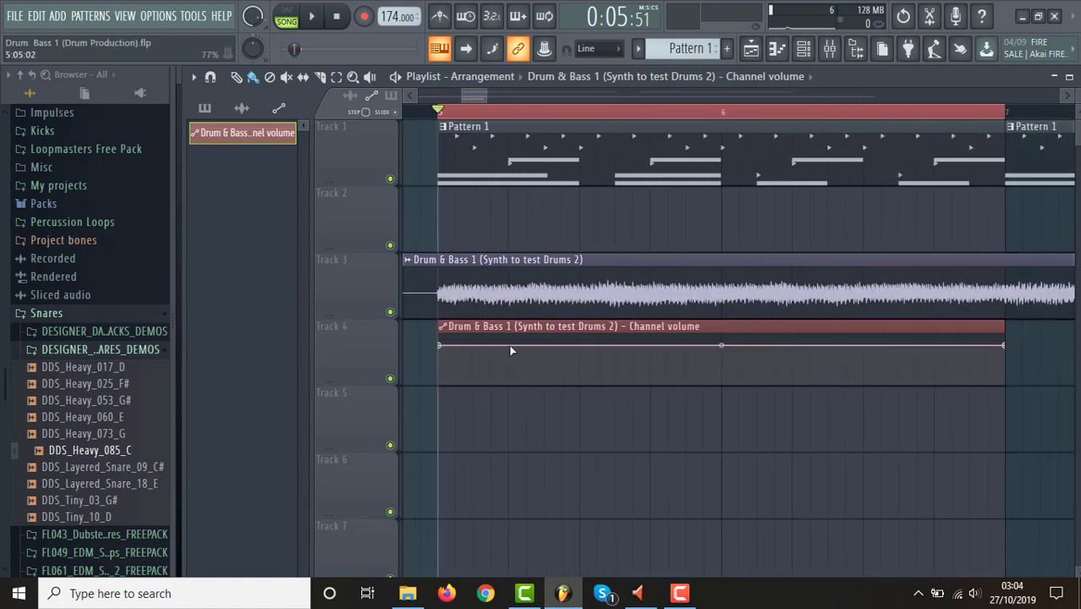
Add an automation point at 5:05:00, lower the starting point to zero, and bend the segment into a fast-rising curve.
key(space)
key(space)
right_click(508, 345)
drag(439, 345, 441, 414)
drag(472, 356, 472, 317)
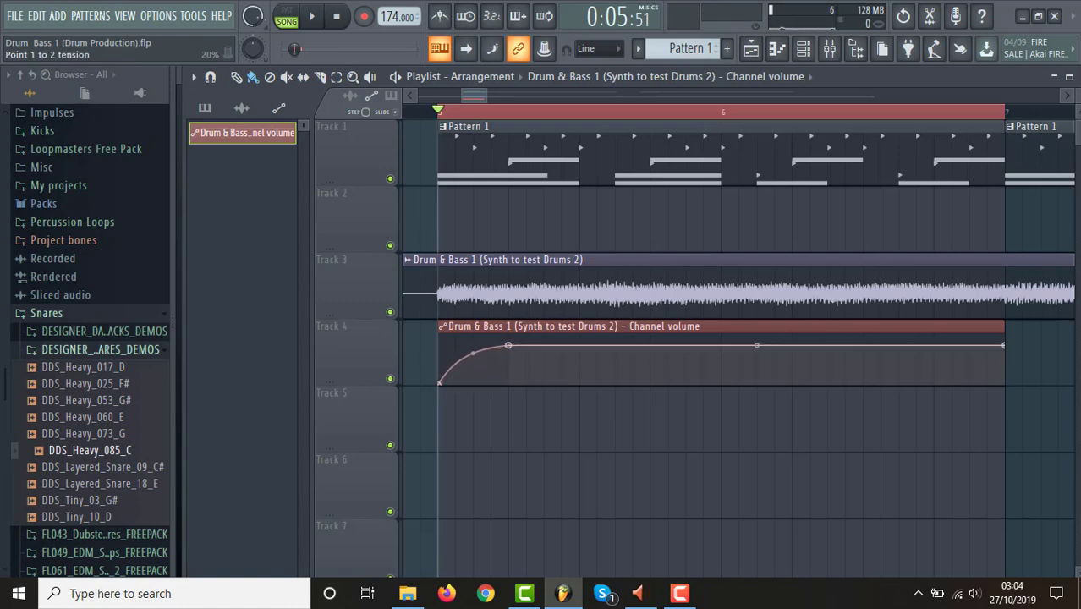
drag(472, 317, 472, 316)
Drop the volume automation to zero at 5:05:00 and curve it back up to full level at 5:09:00.
click(510, 372)
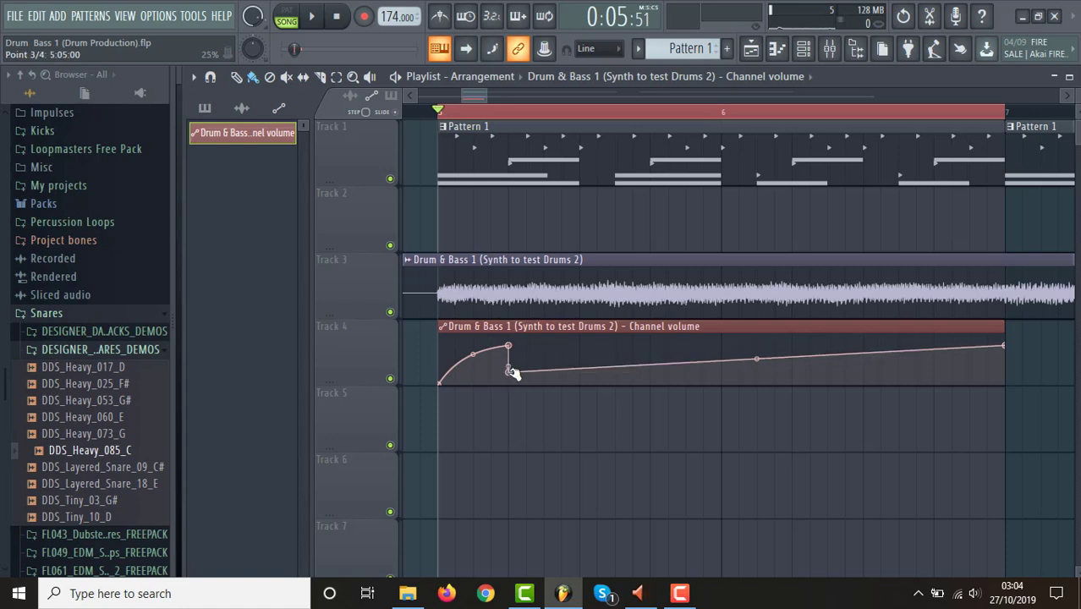
drag(512, 372, 509, 386)
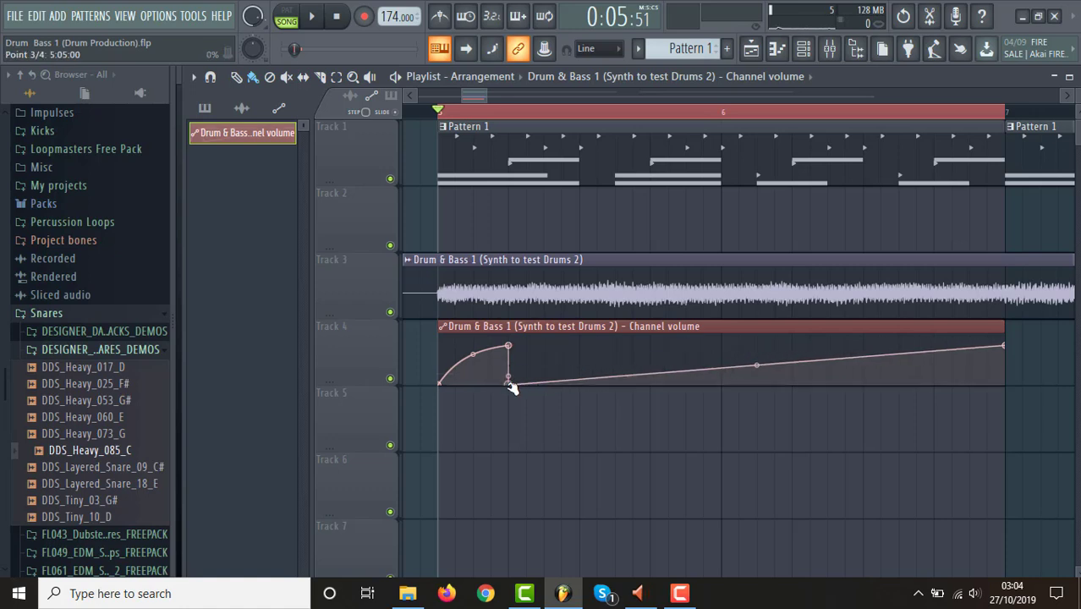
click(581, 346)
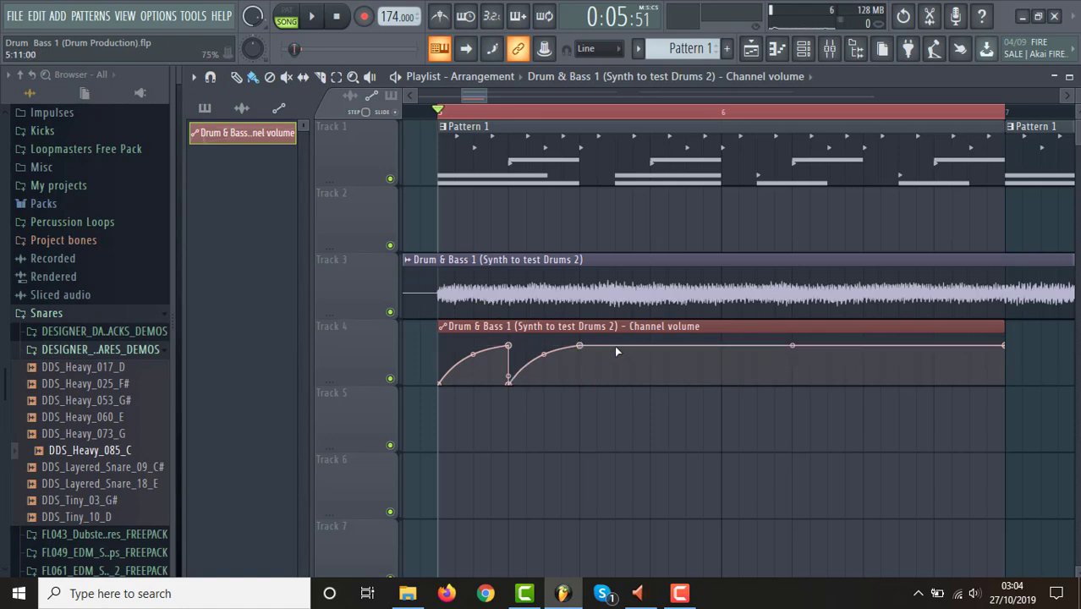
Hold the automation level until 5:11:00, drop it to zero there, and curve it back up by 5:13:00.
click(616, 346)
click(617, 383)
drag(617, 383, 626, 348)
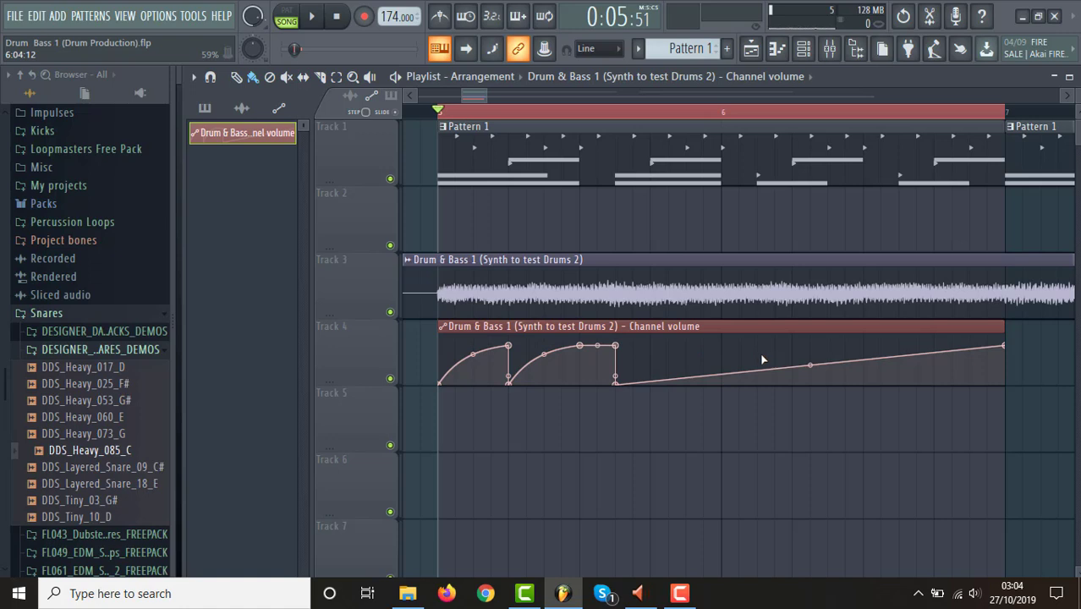
click(651, 346)
drag(652, 347, 652, 345)
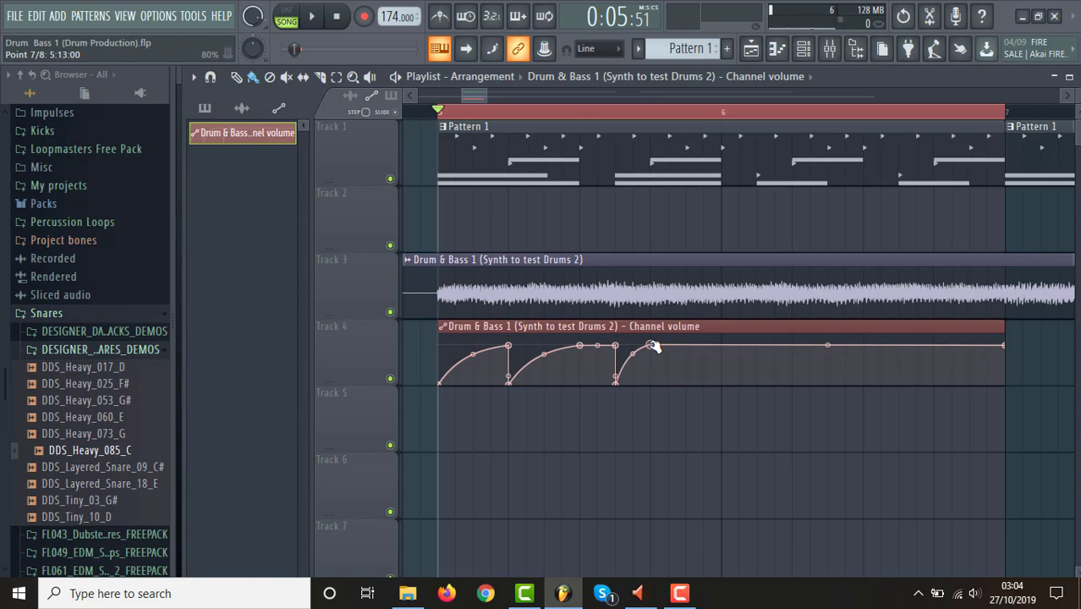
drag(653, 346, 653, 346)
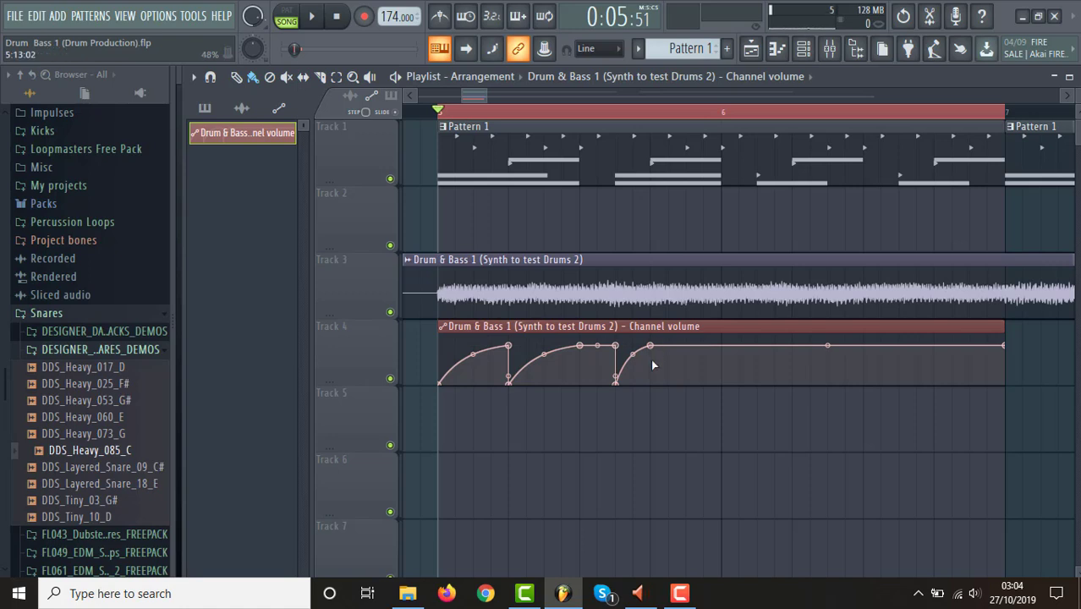
Add volume dips to zero at 5:13:00 and 6:01:00, curving back up by 6:01:00 and 6:03:00 respectively.
key(space)
key(space)
drag(651, 358, 650, 386)
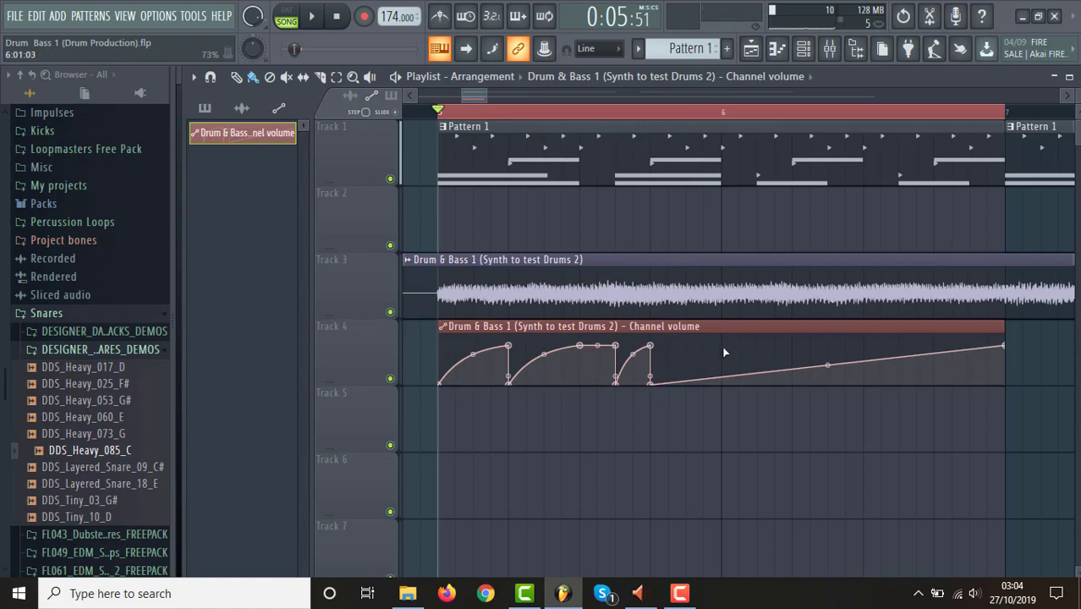
drag(723, 352, 723, 347)
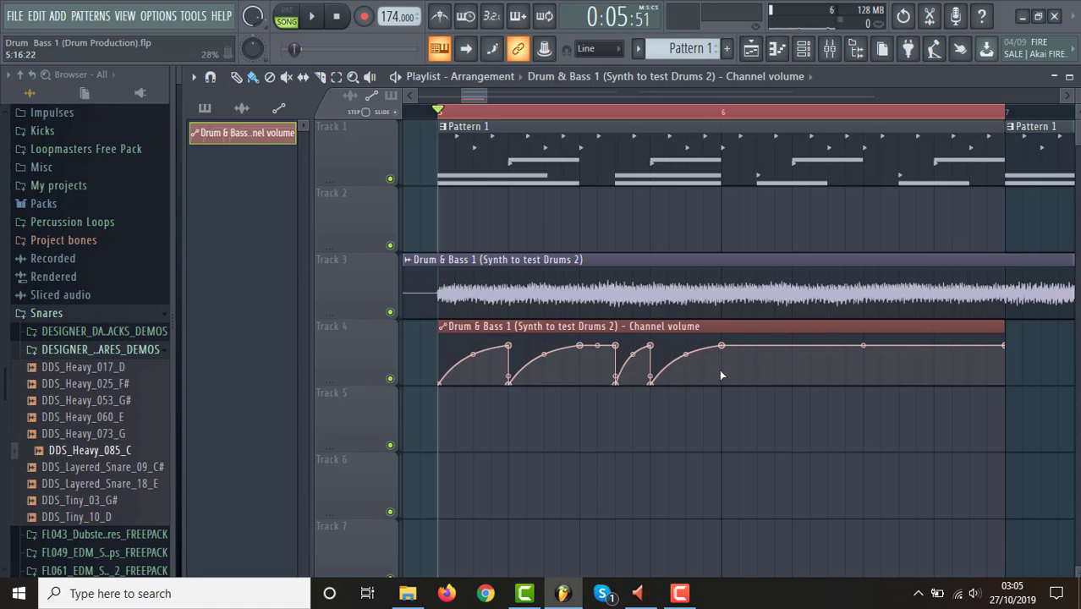
drag(720, 368, 730, 386)
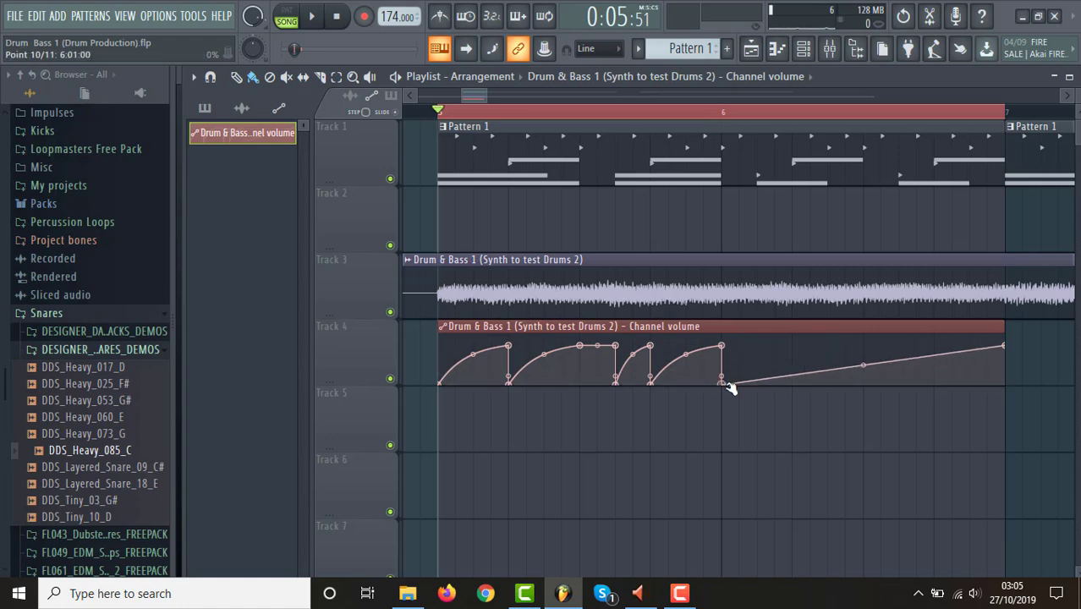
click(758, 346)
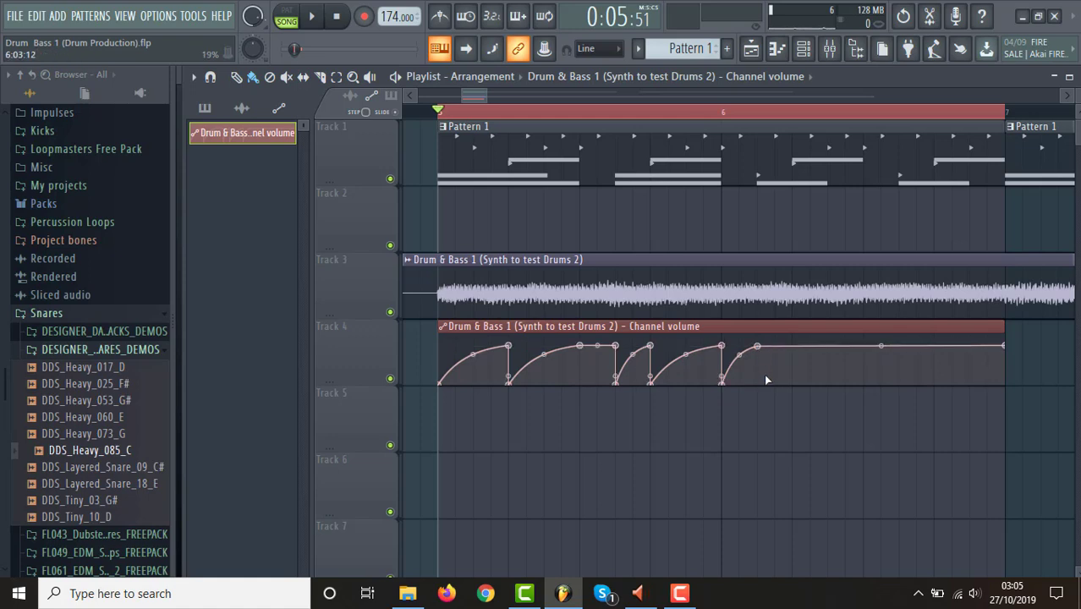
Drop the volume automation to zero at 6:03:00 and curve it back up to near full level by 6:05:00.
click(760, 372)
drag(761, 372, 761, 391)
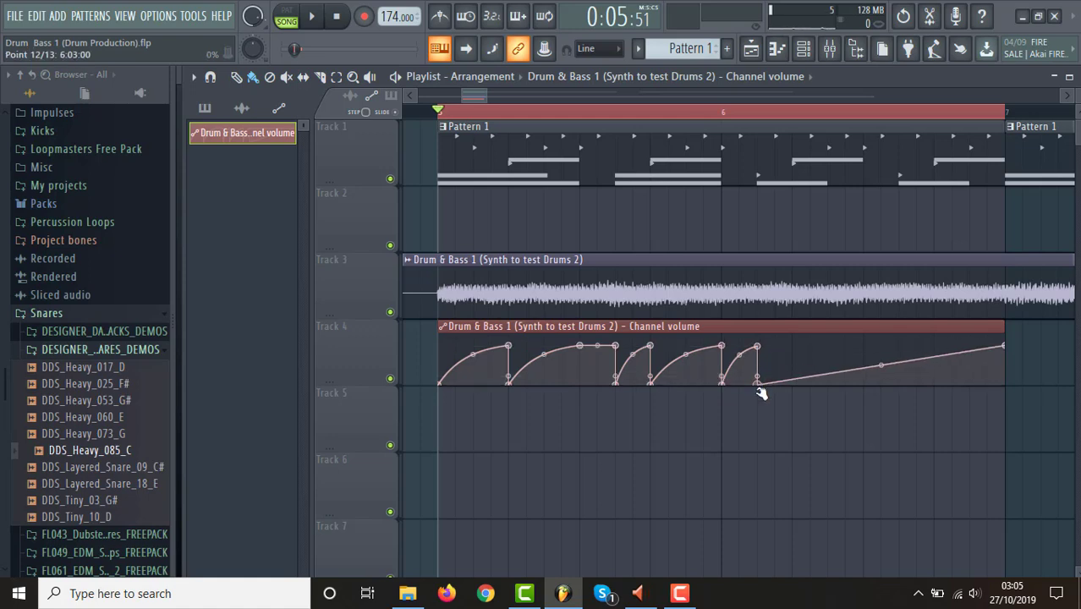
click(794, 347)
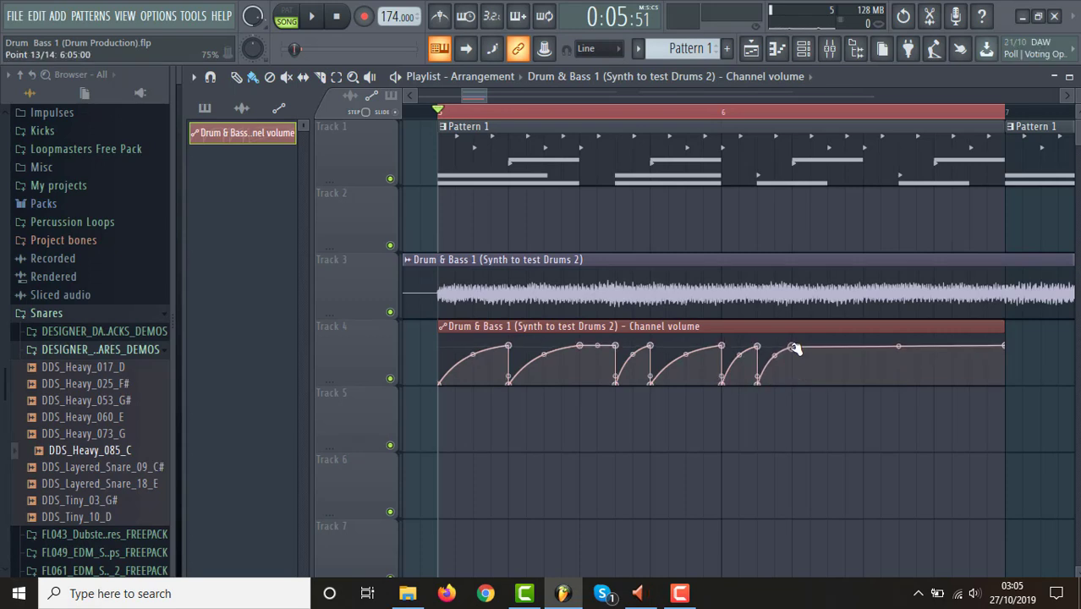
drag(794, 347, 795, 347)
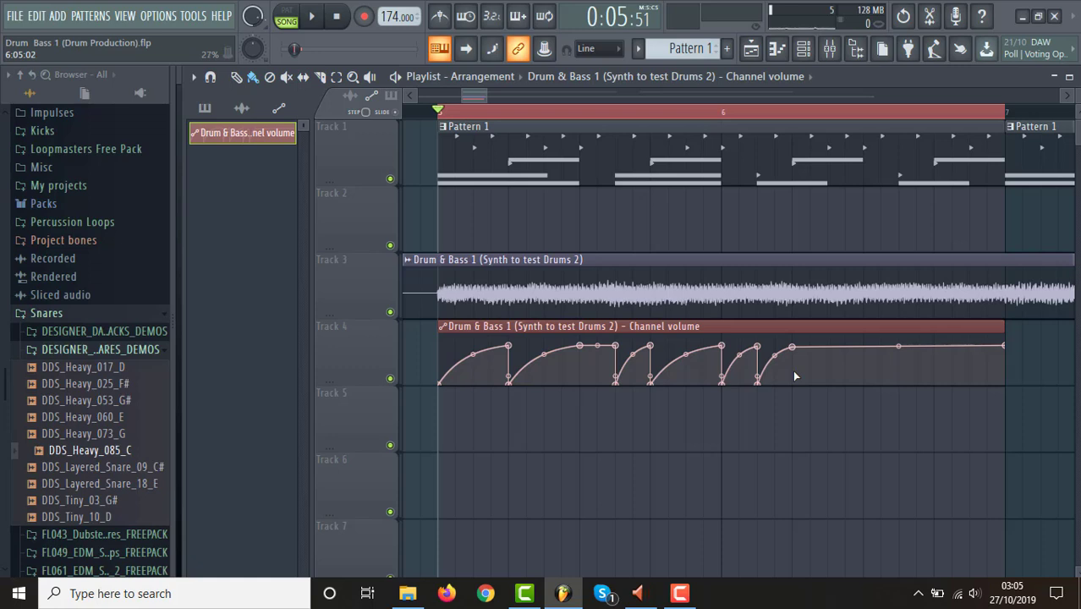
Audition the loop and delete the zero-level automation point at 6:01:00 so the level holds until 6:03:00.
key(space)
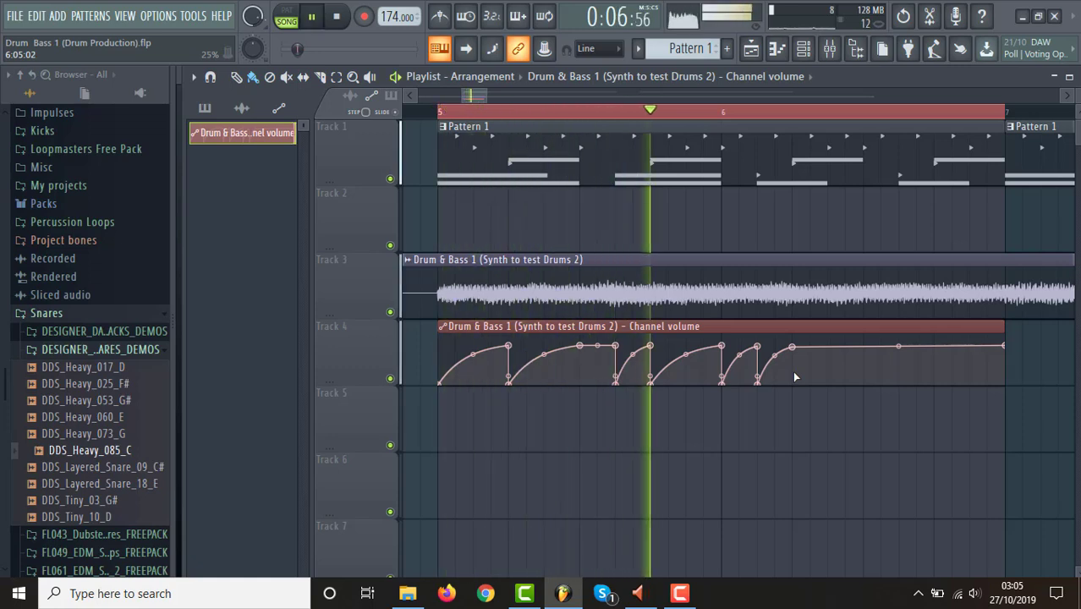
key(space)
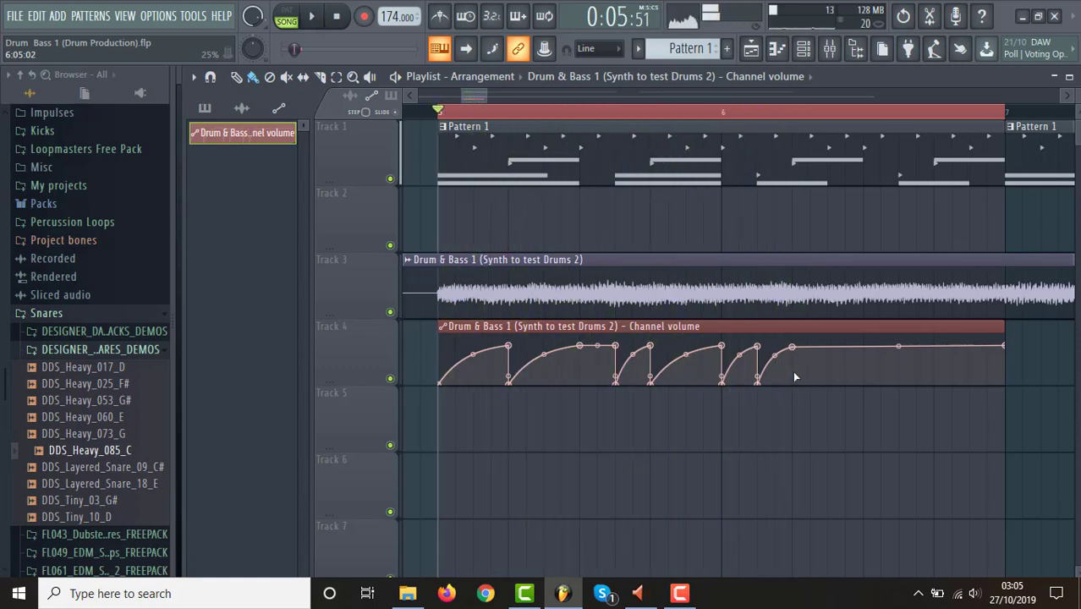
right_click(724, 385)
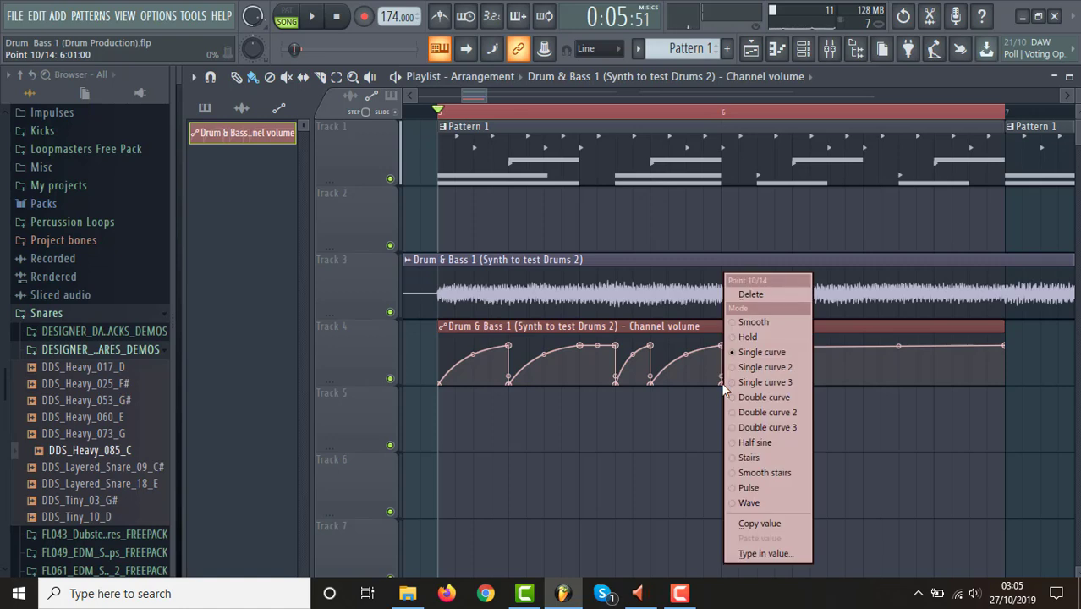
click(751, 293)
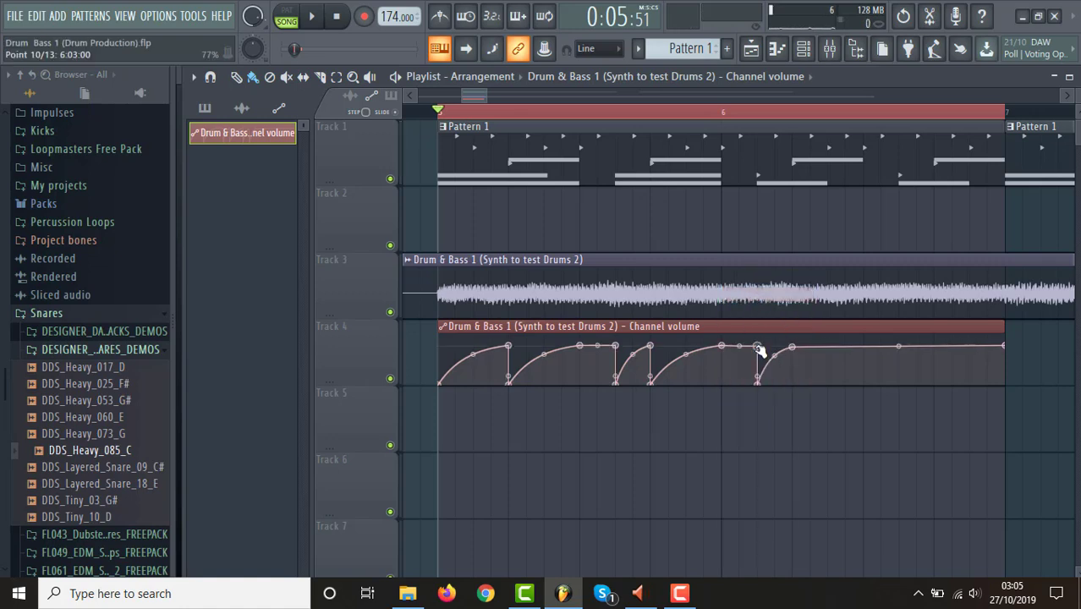
key(space)
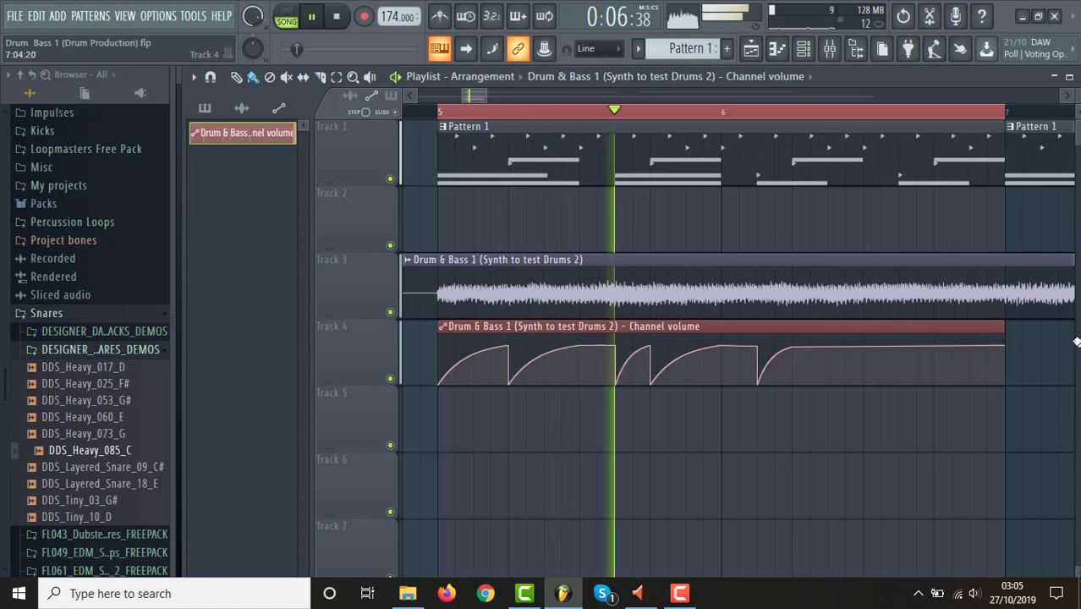
key(space)
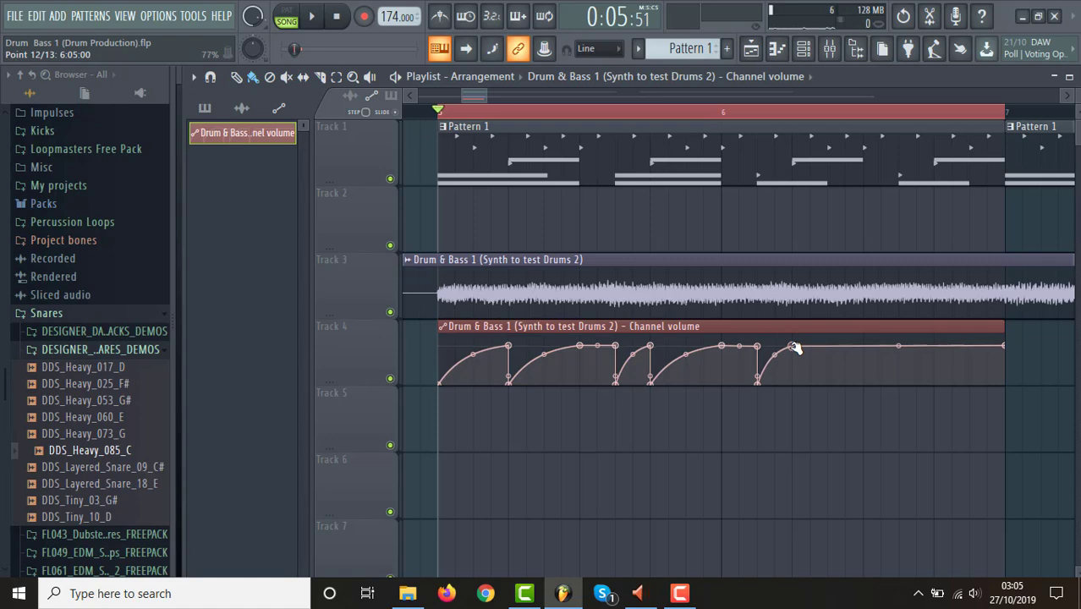
Drop the volume automation to zero at 6:05:00 and curve it back up by 6:09:00.
right_click(795, 378)
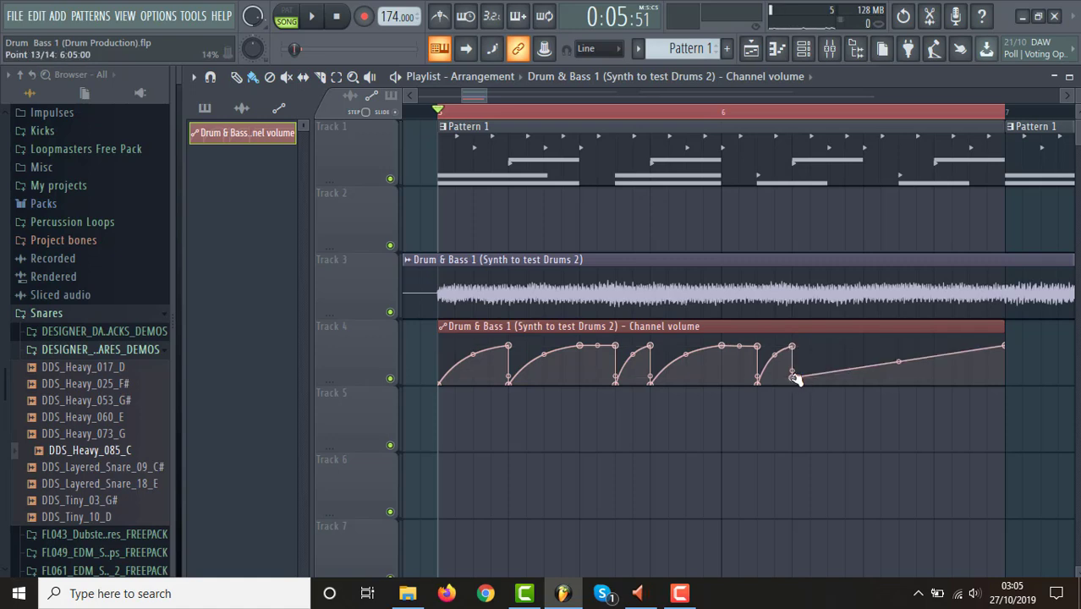
drag(794, 378, 792, 385)
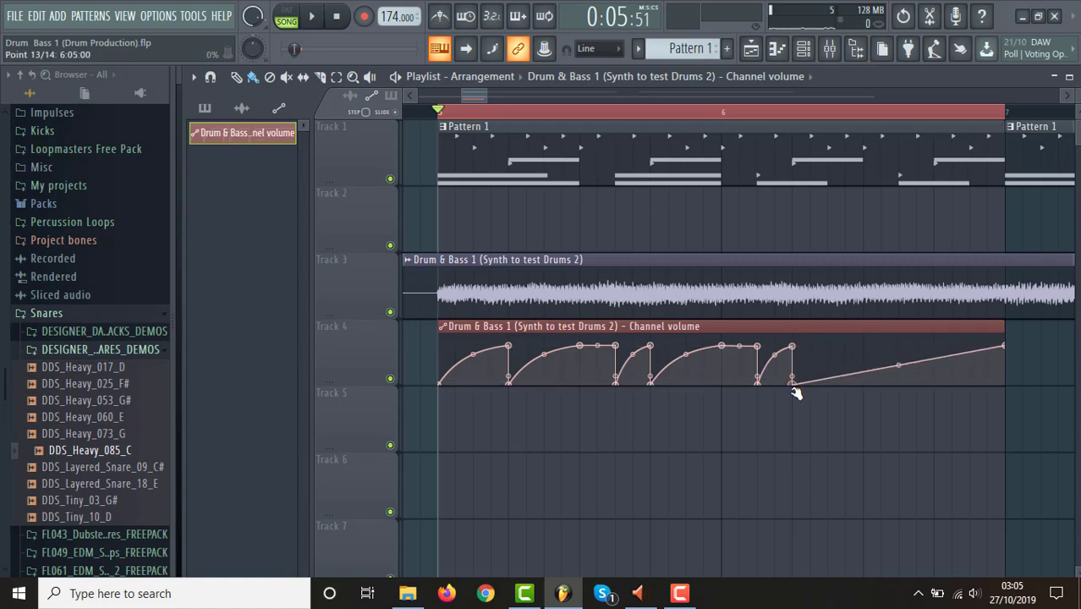
right_click(864, 346)
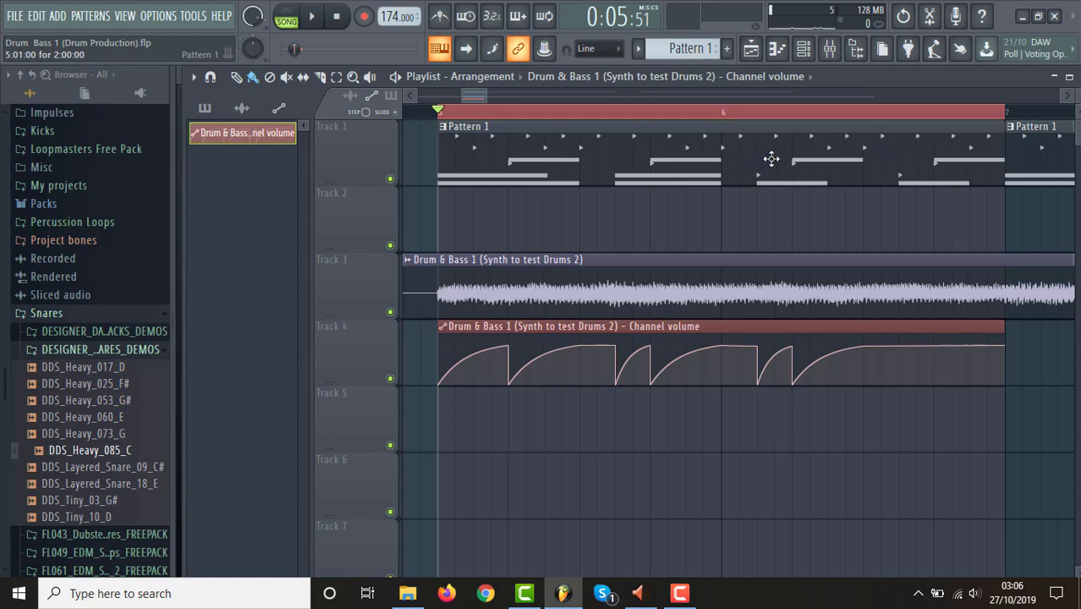
Examine the drum channels' steps in the Channel rack and play the loop to check the ducking against the hits.
click(804, 51)
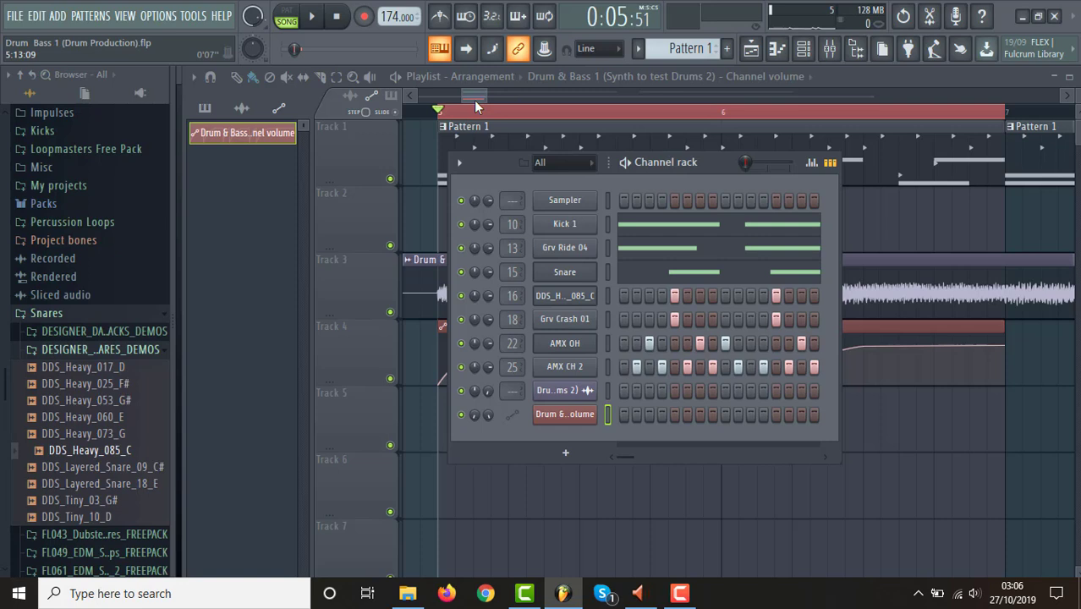
key(F6)
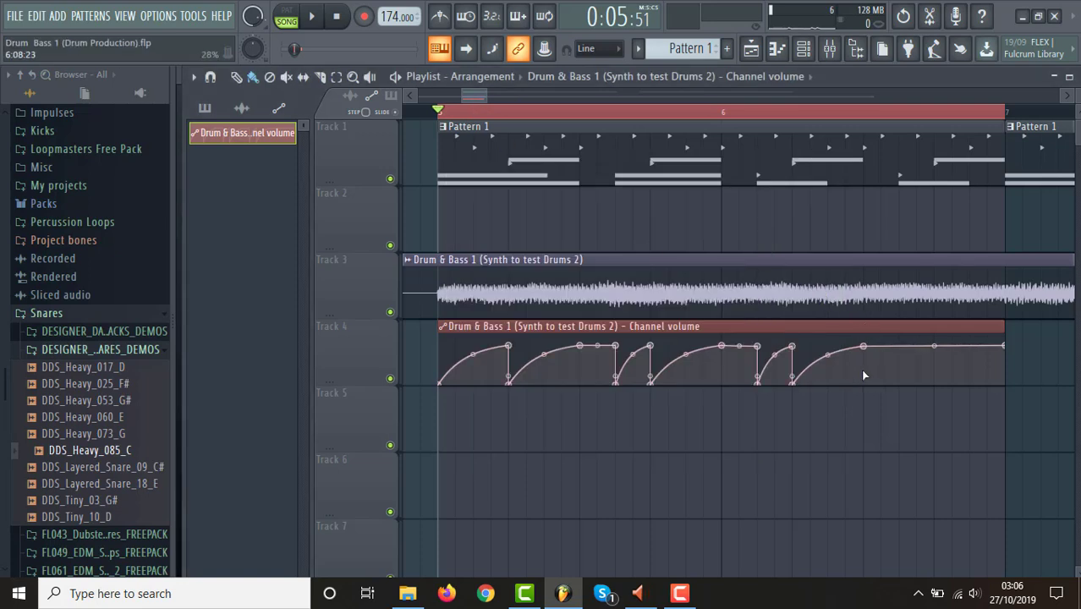
key(space)
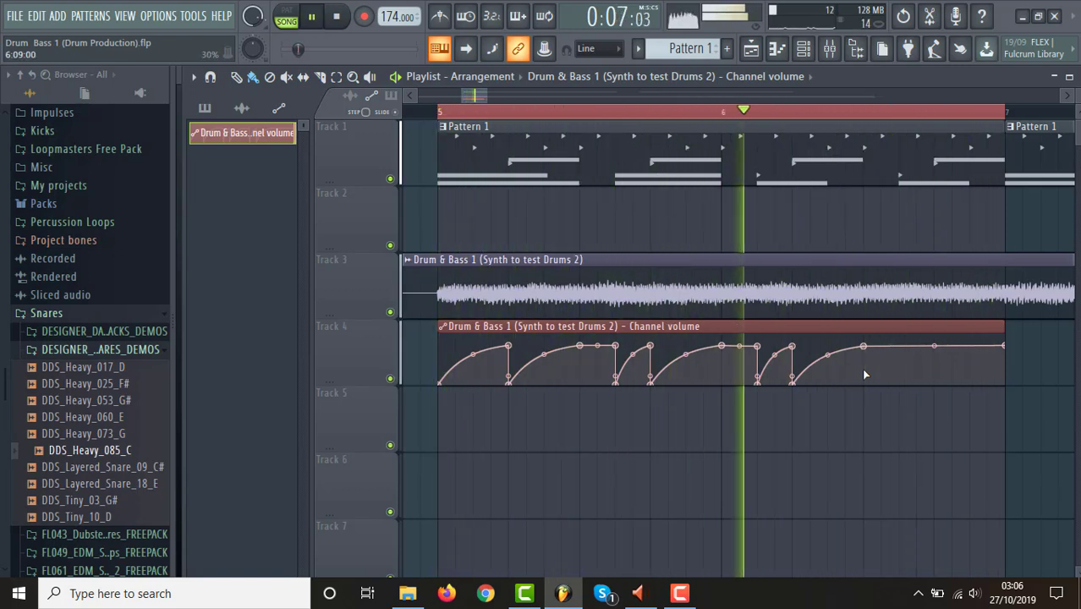
key(space)
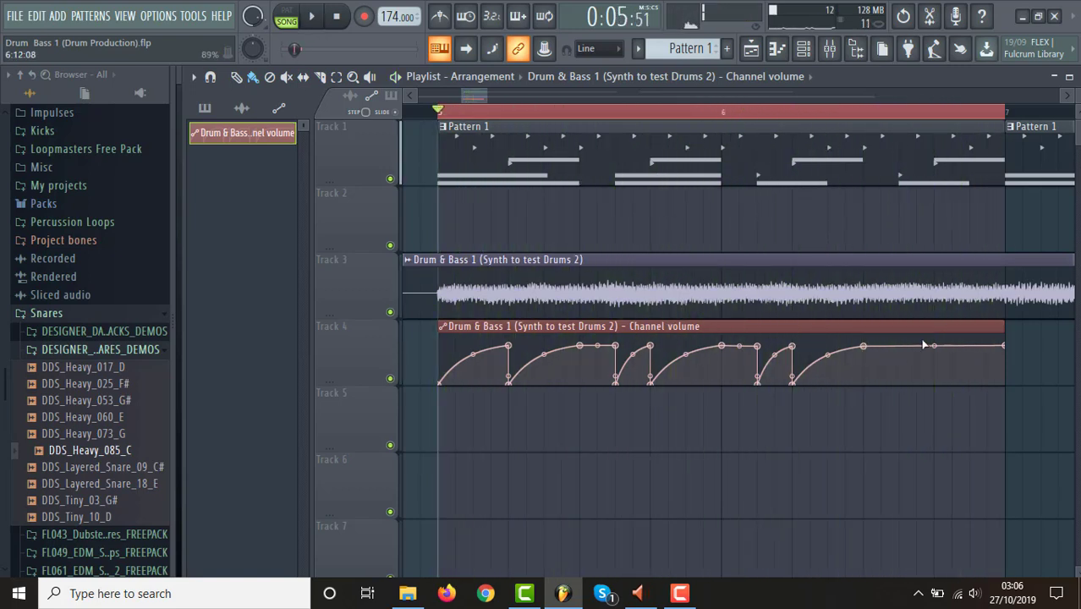
Add volume dips to zero at 6:11:00 and 6:13:00, curving back up by 6:13:00 and the clip's end respectively.
right_click(901, 347)
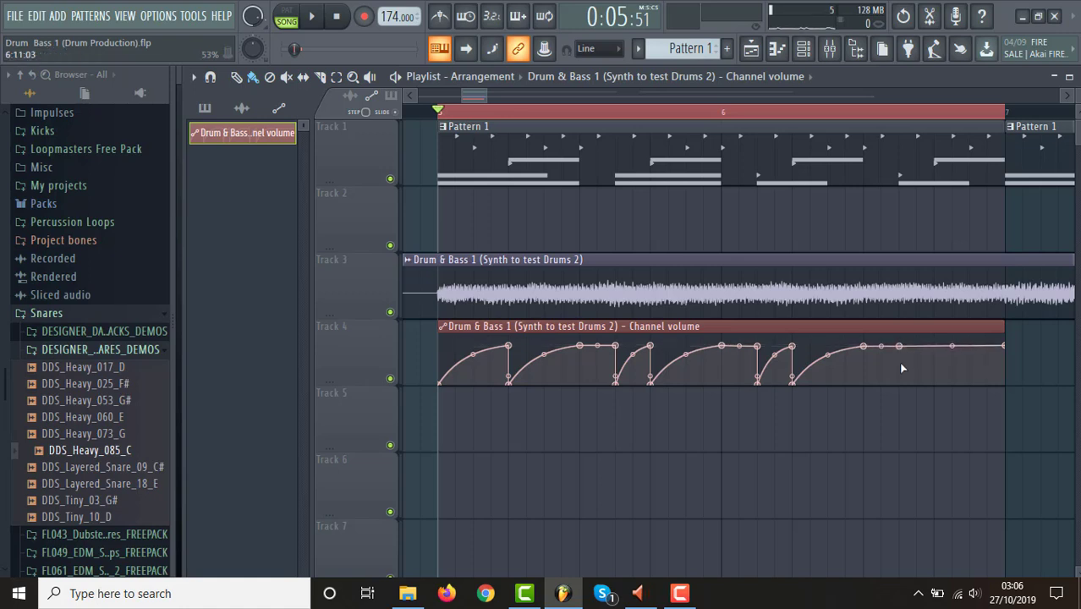
right_click(902, 366)
mouse_move(902, 366)
mouse_down()
mouse_move(900, 355)
mouse_move(900, 385)
mouse_move(905, 347)
mouse_up()
right_click(934, 347)
drag(937, 347, 936, 346)
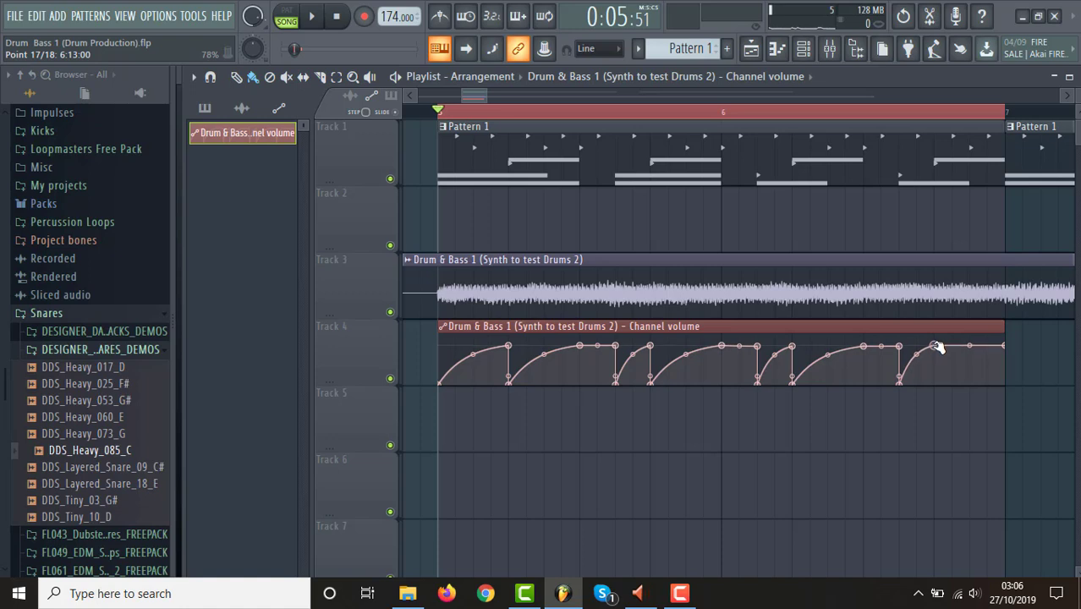
drag(937, 346, 964, 340)
Compare the loop with and without ducking by muting the automation on Track 4, playing it, and unmuting it for another playback.
key(space)
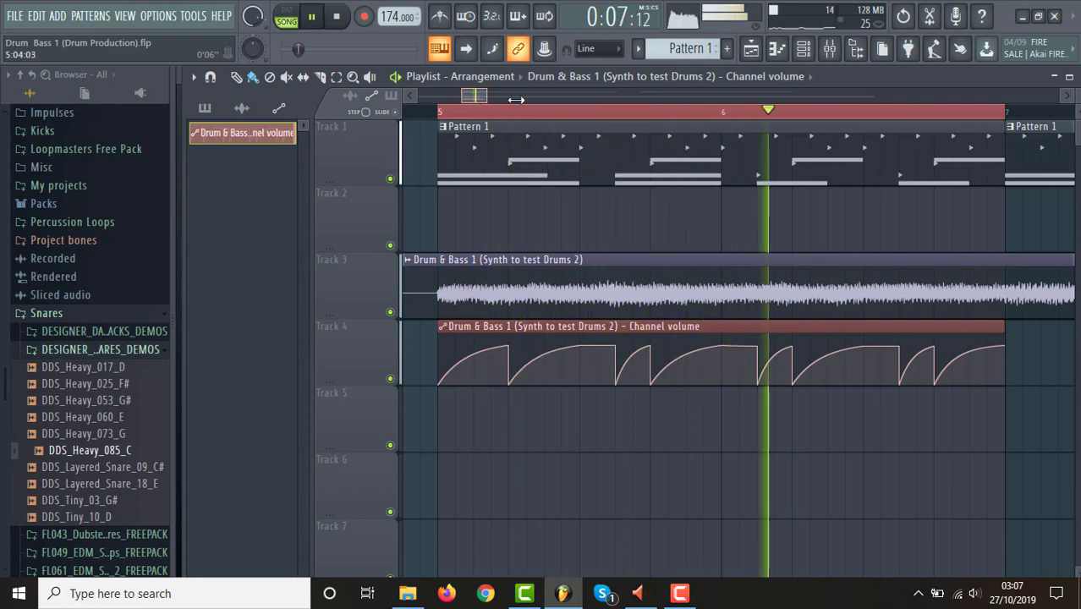
scroll(493, 108, down, 5)
key(space)
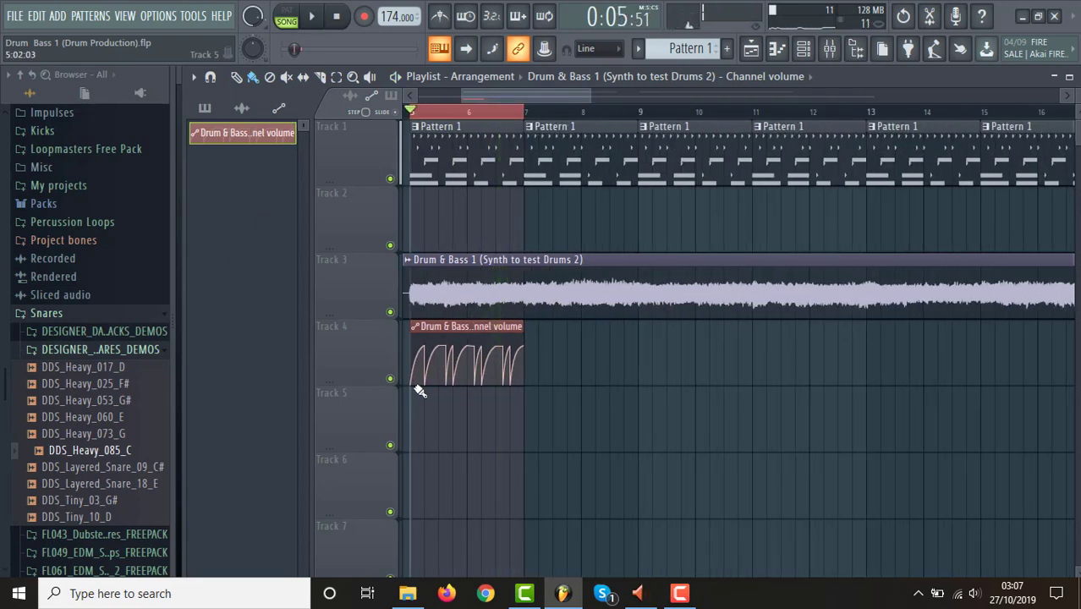
click(390, 379)
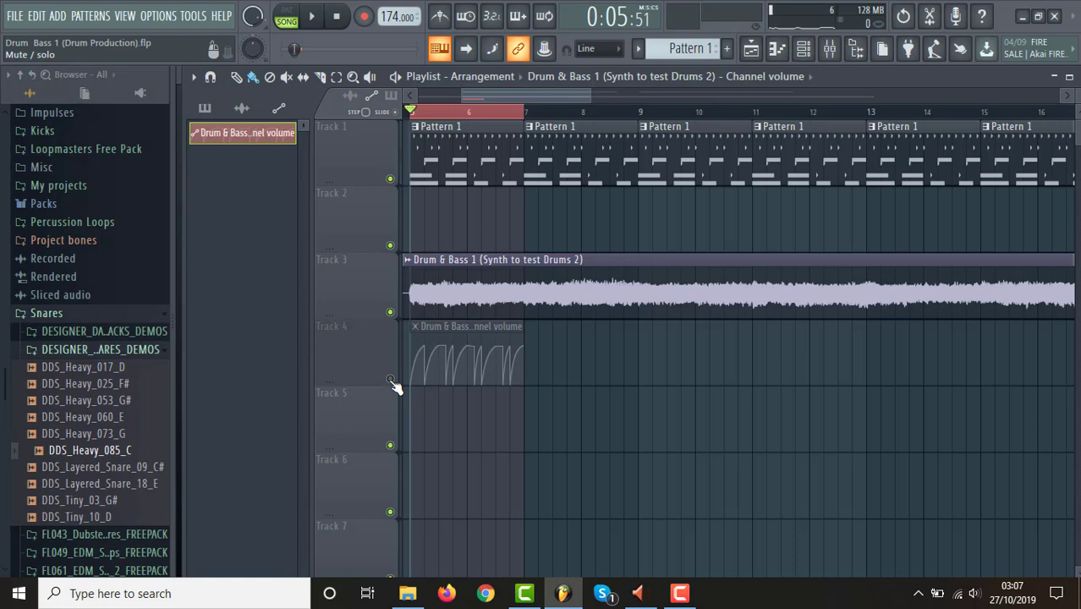
key(space)
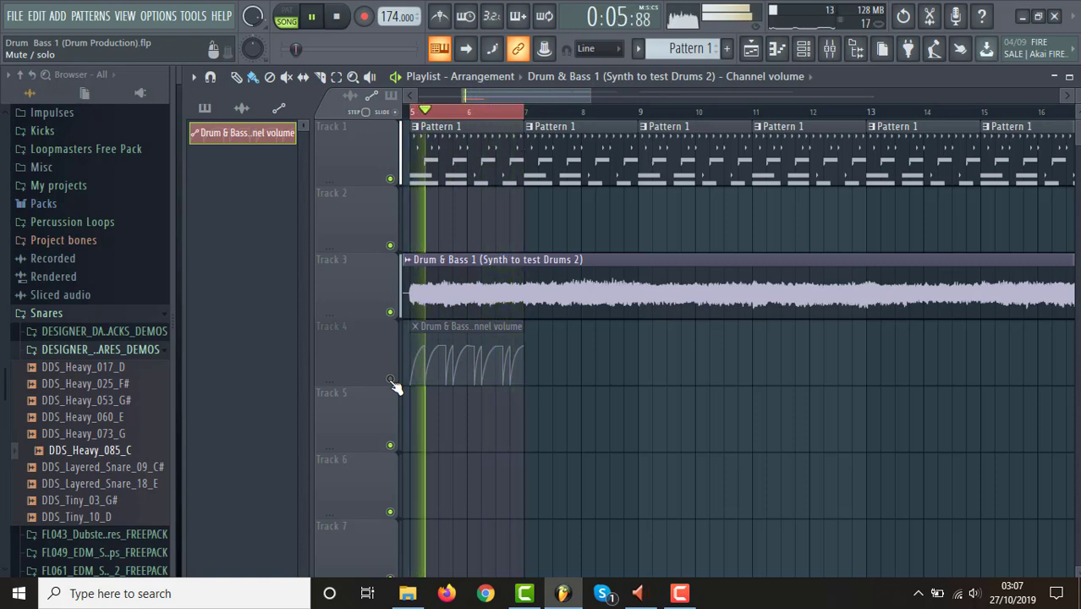
key(space)
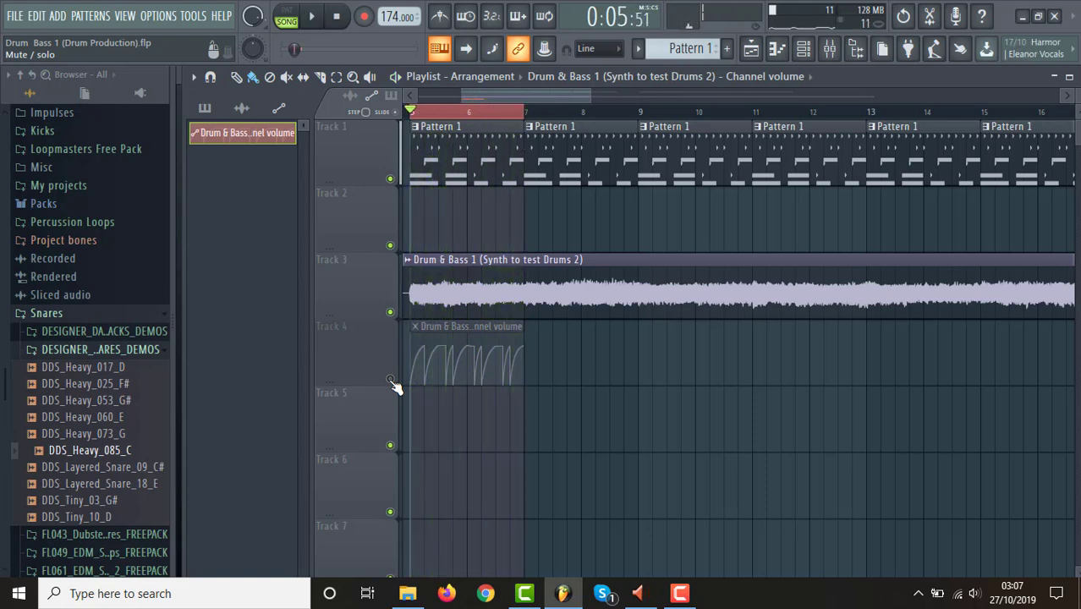
click(390, 379)
key(space)
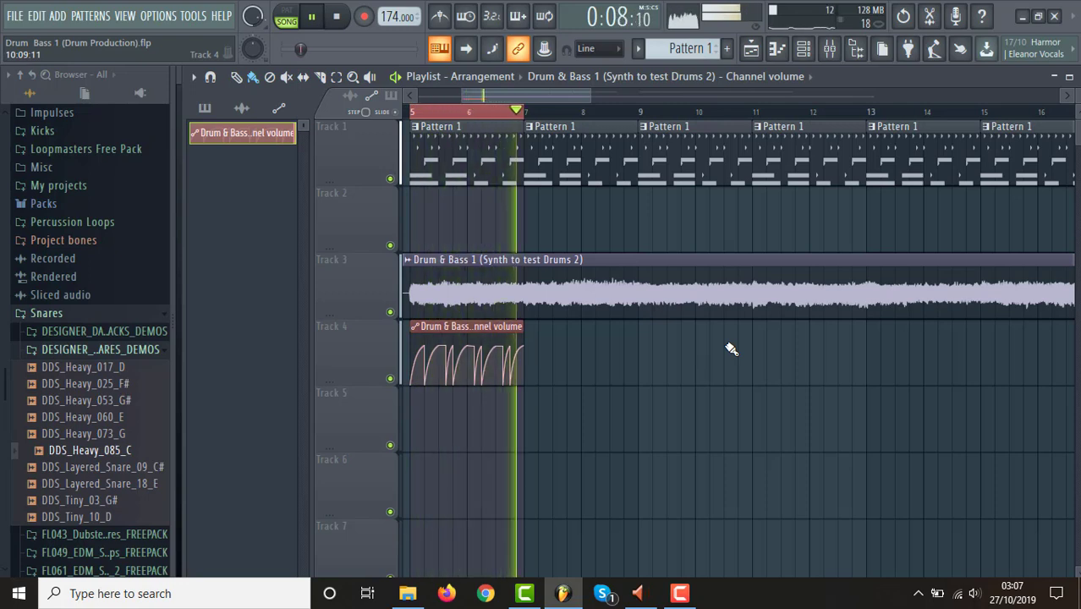
Repeat the volume automation clip six times along Track 4 from bar 7 to bar 19, and clear the loop selection.
drag(578, 98, 731, 115)
key(space)
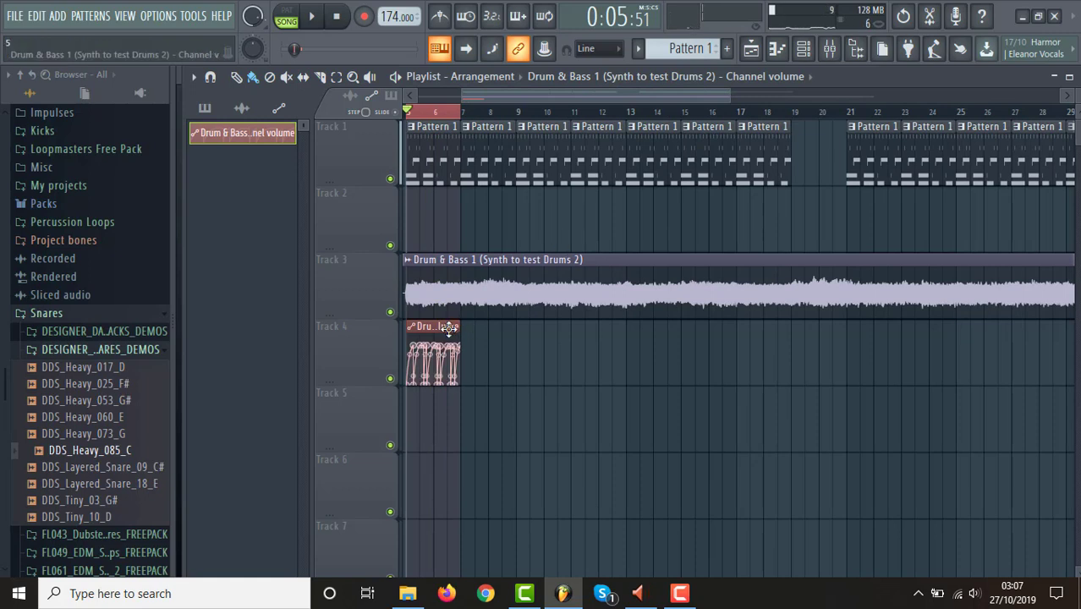
click(471, 332)
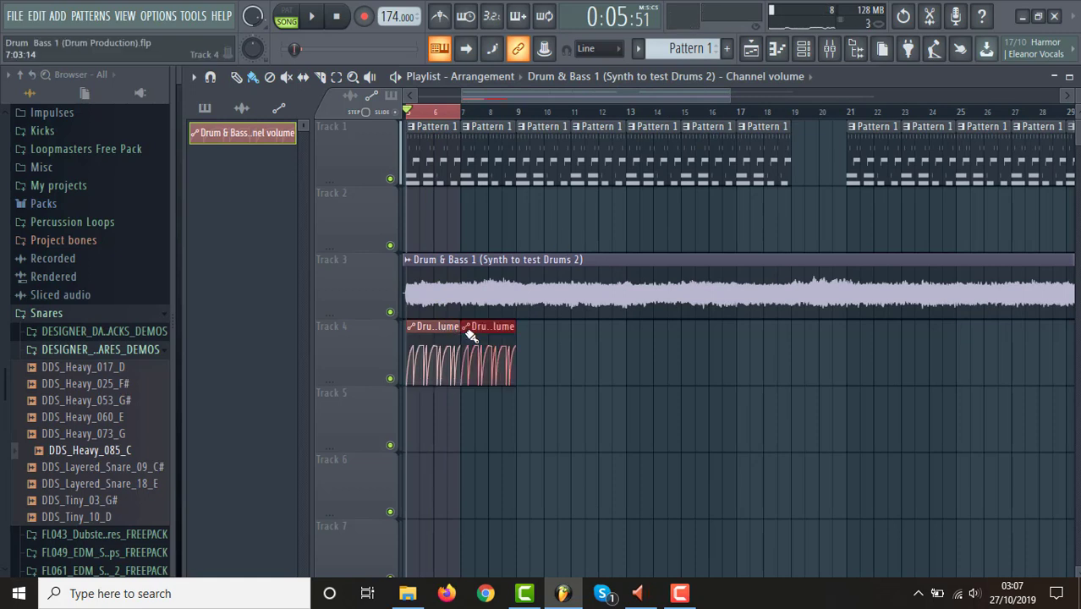
click(519, 333)
drag(578, 338, 765, 337)
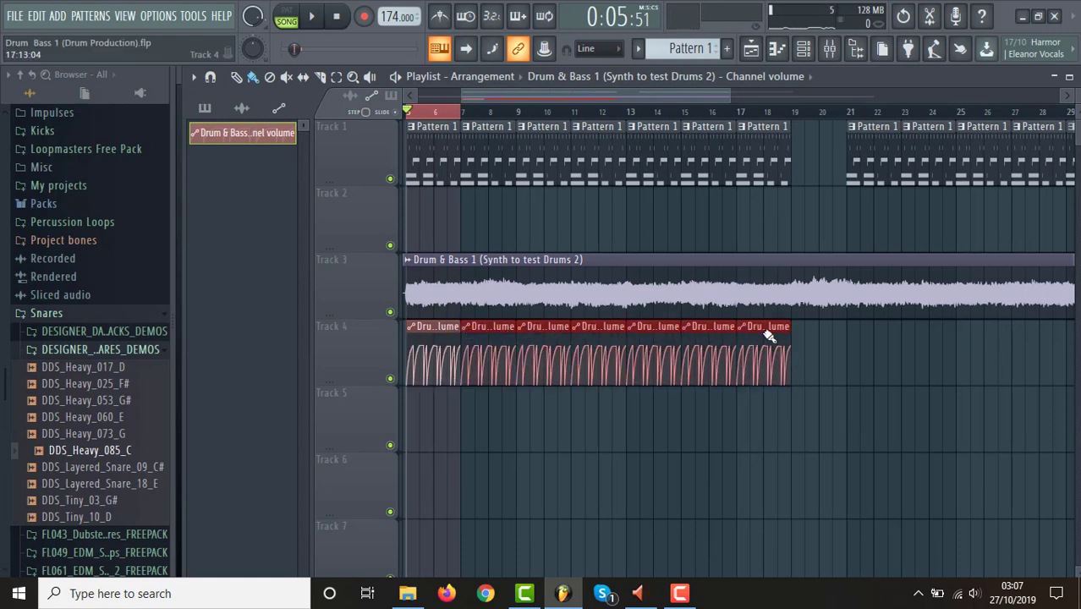
click(413, 115)
Solo the synth on Track 3, re-enable the automation on Track 4, and play them without the drums.
drag(731, 98, 789, 98)
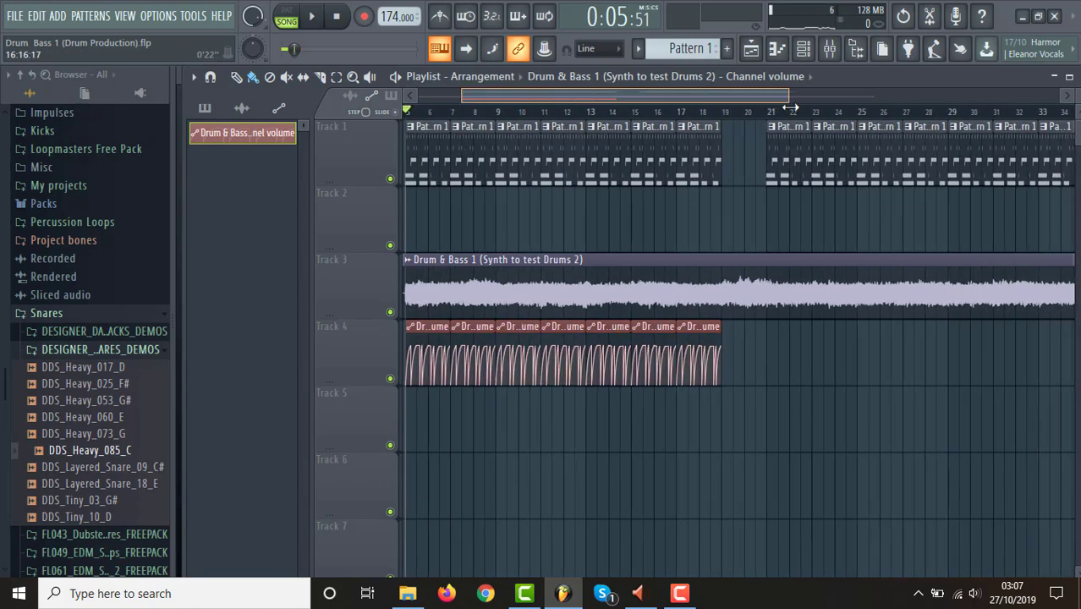
right_click(390, 312)
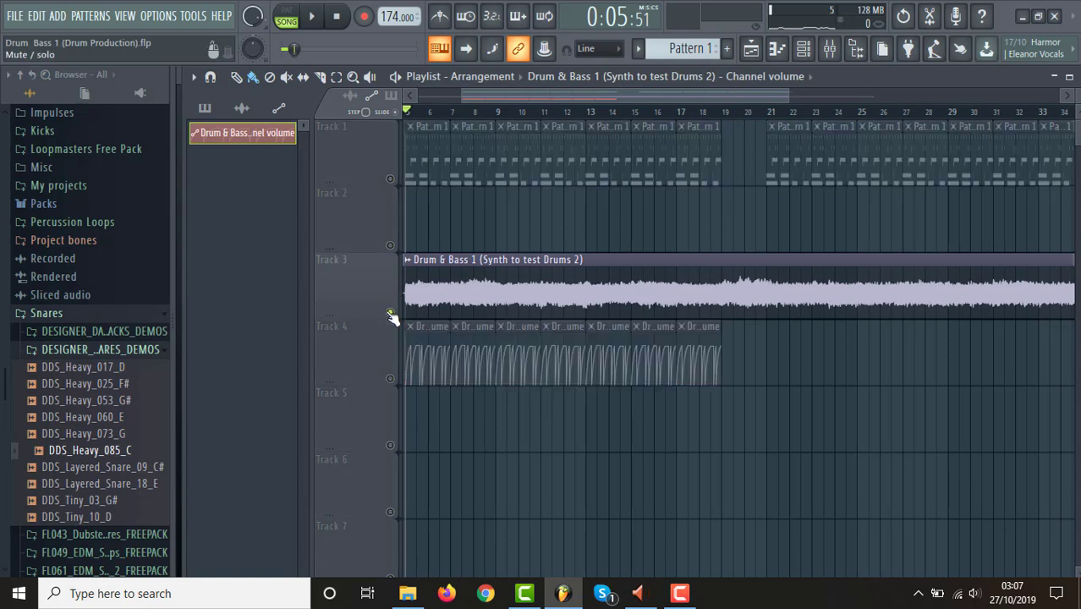
click(390, 380)
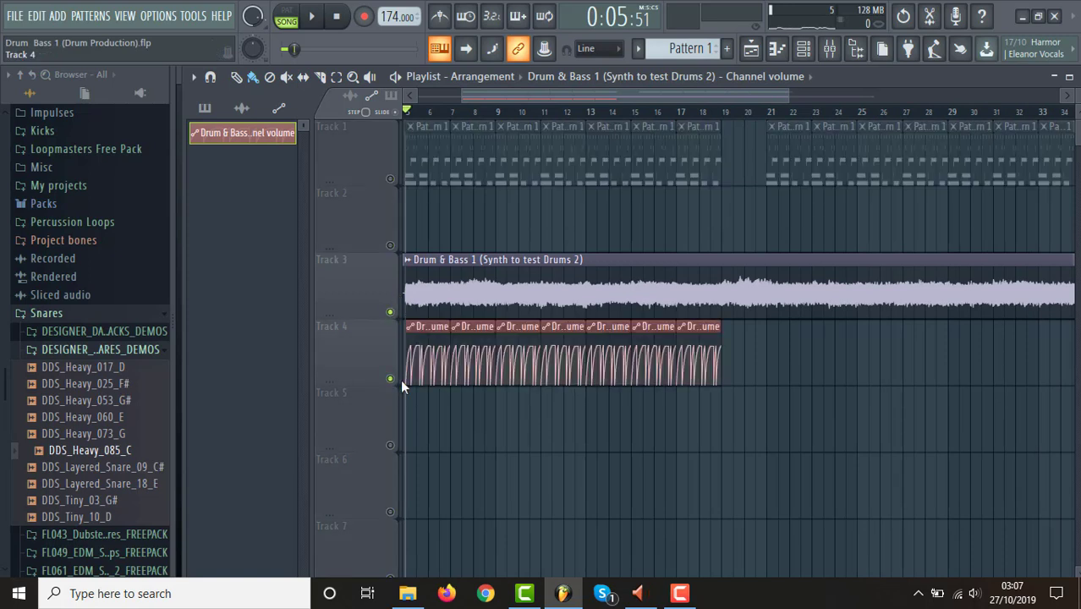
key(space)
key(space)
key(space)
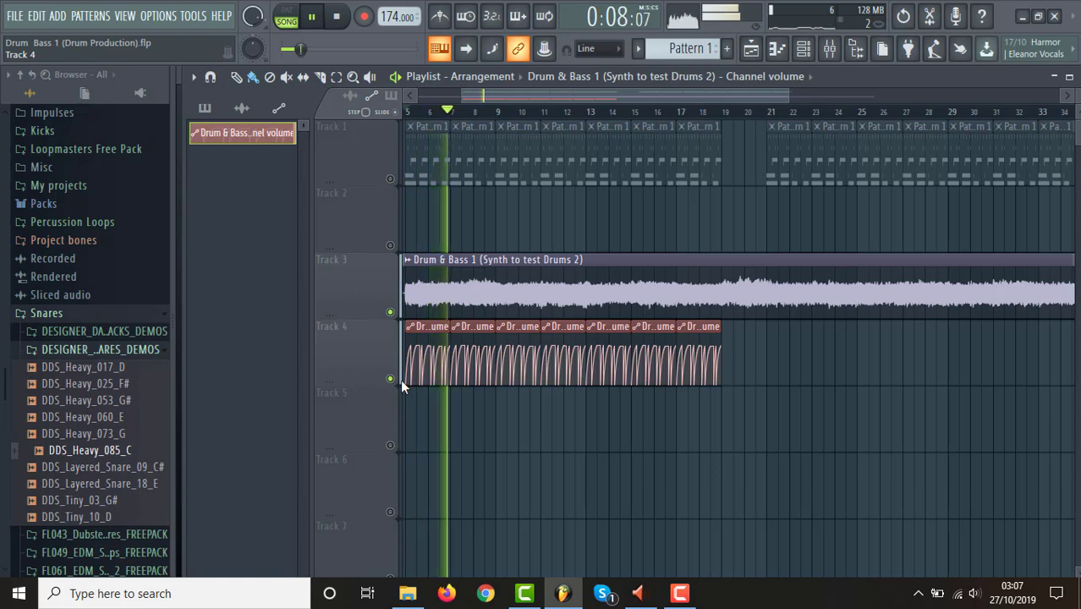
key(space)
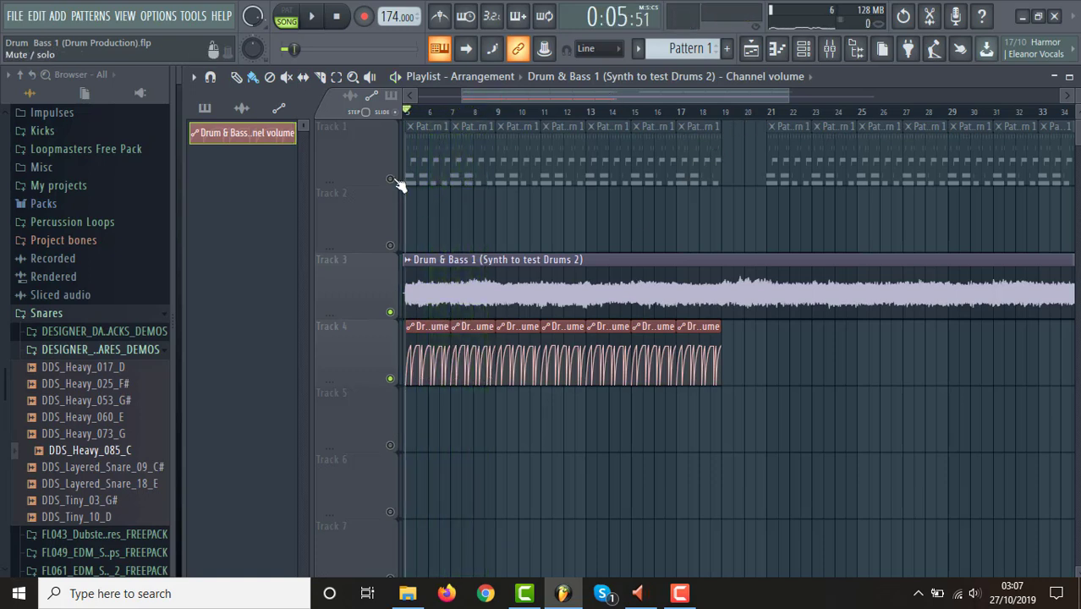
Unmute the drums on Track 1 and place seven copies of the automation clip on Track 4 from bar 21 to bar 35.
click(391, 179)
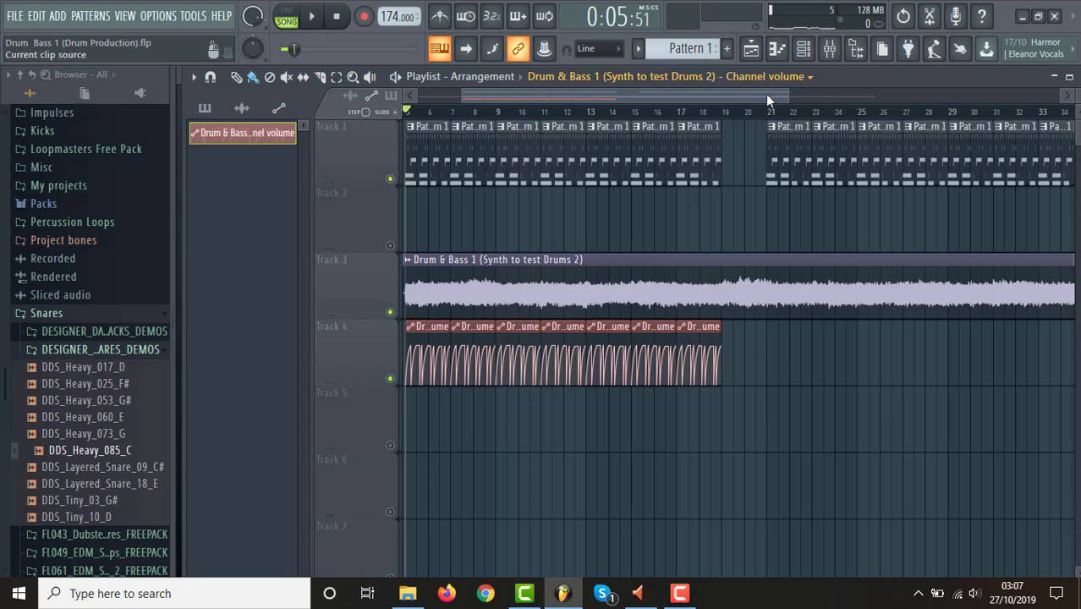
drag(787, 93, 929, 93)
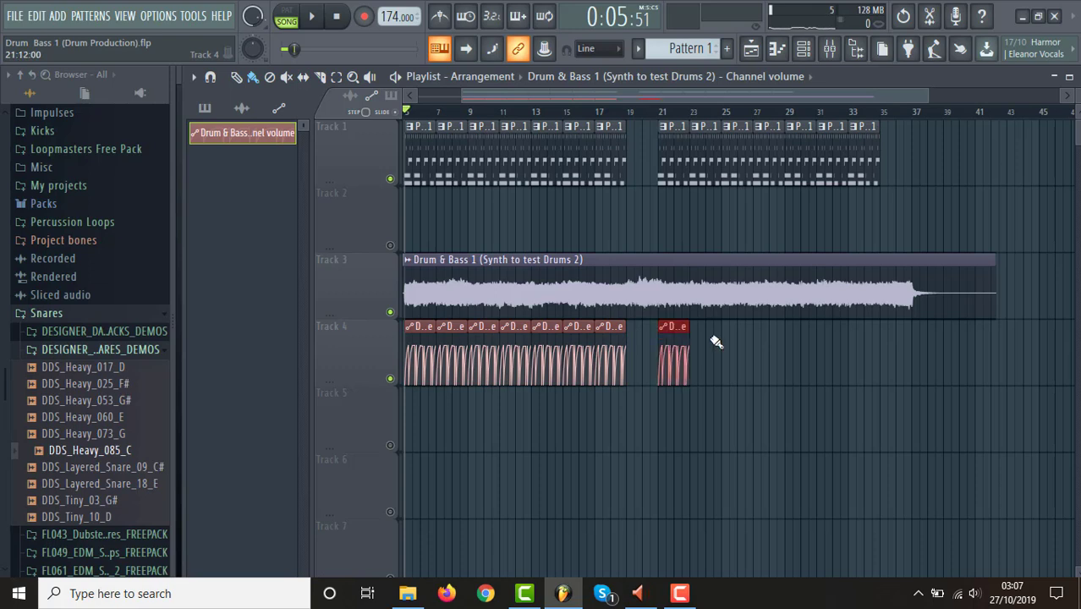
drag(696, 342, 818, 340)
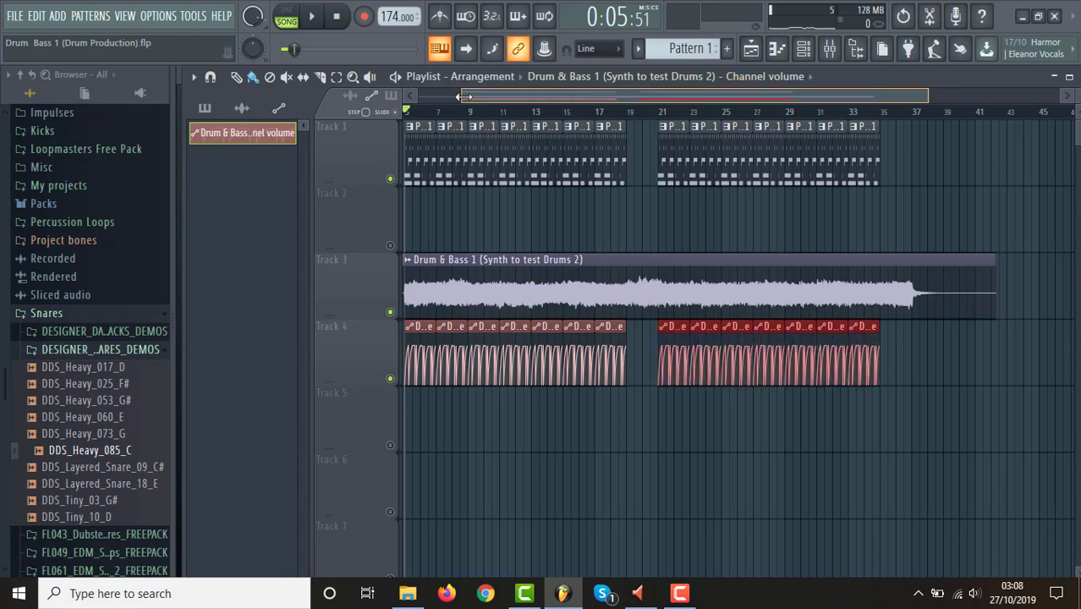
Show the whole arrangement from bar 1 and play the drums with the ducked synth from bar 5.
drag(463, 96, 417, 96)
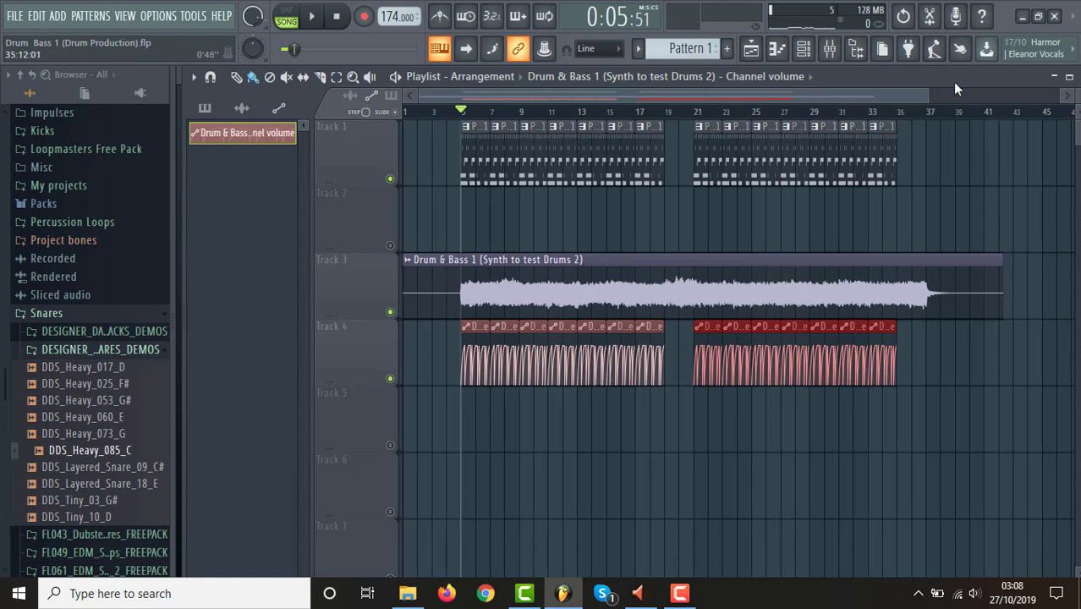
drag(927, 99, 1010, 91)
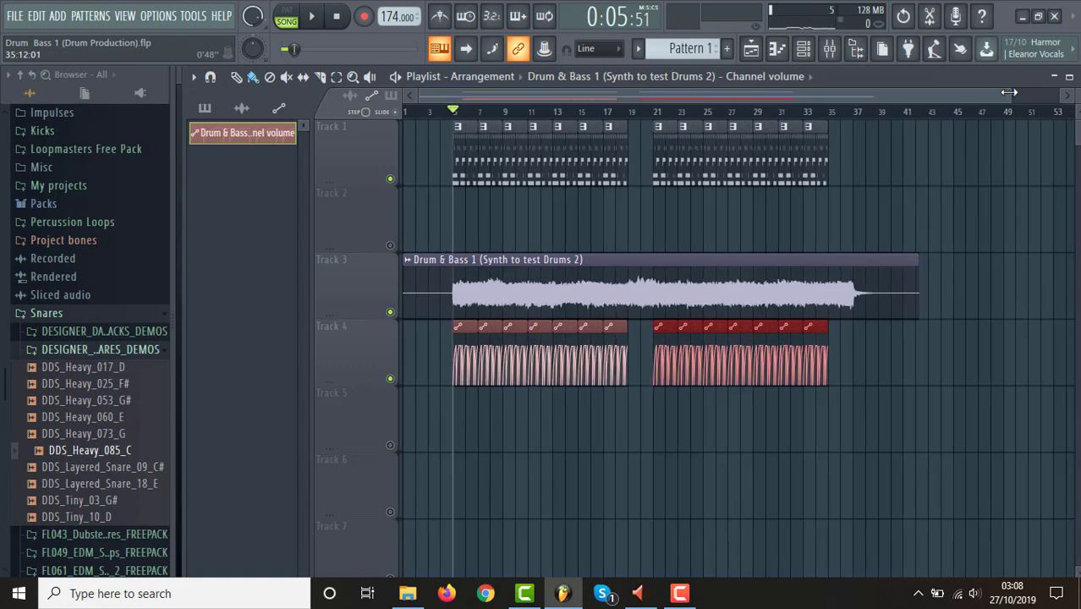
key(space)
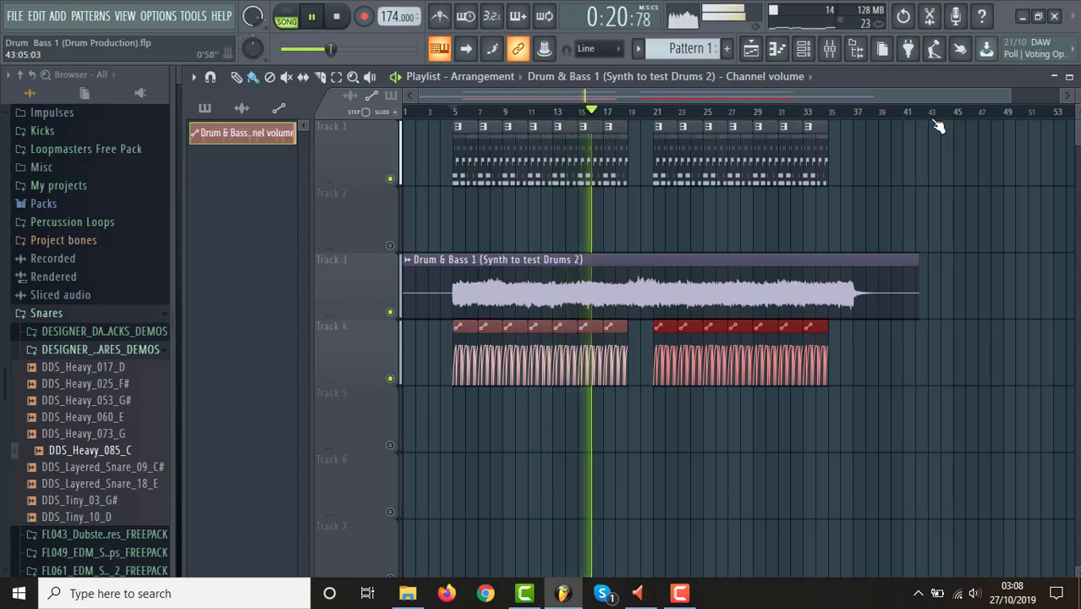
key(space)
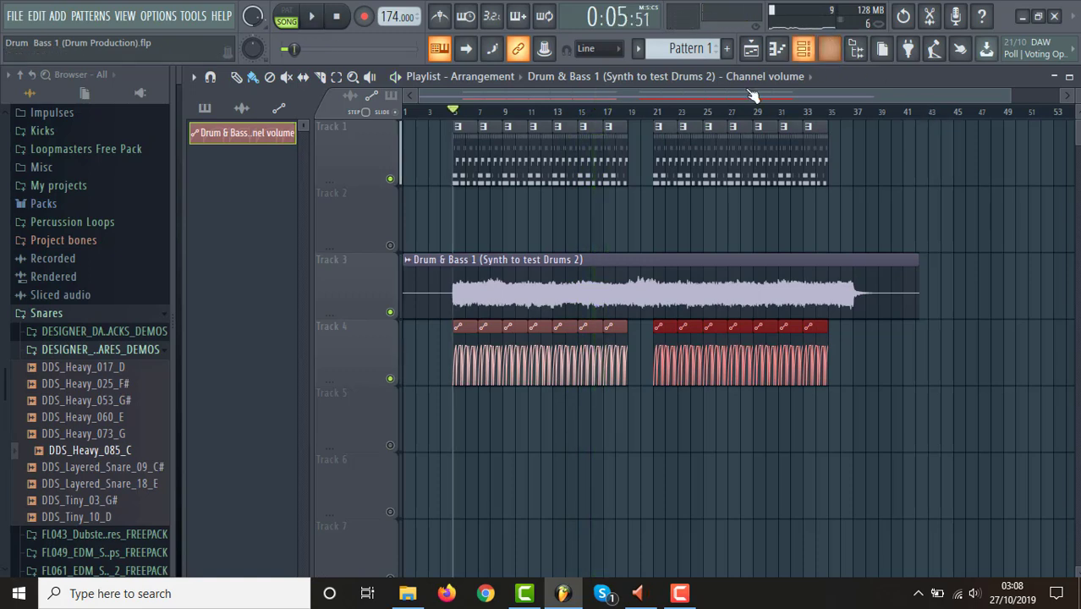
Solo the synth on Track 3 and play it from bar 13 without the drums or the volume automation.
right_click(390, 312)
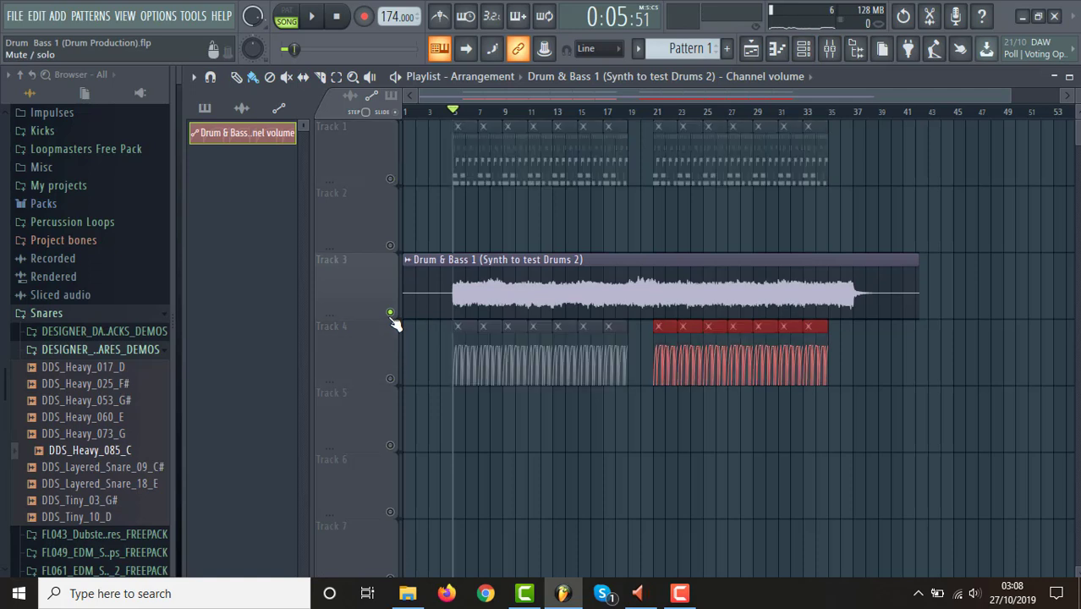
click(557, 112)
key(space)
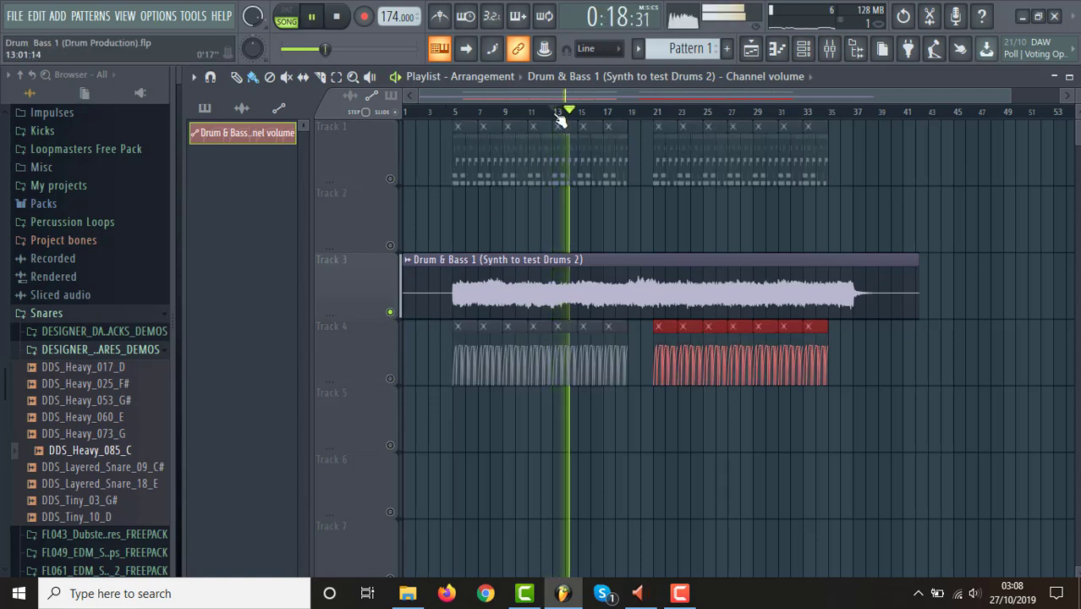
key(space)
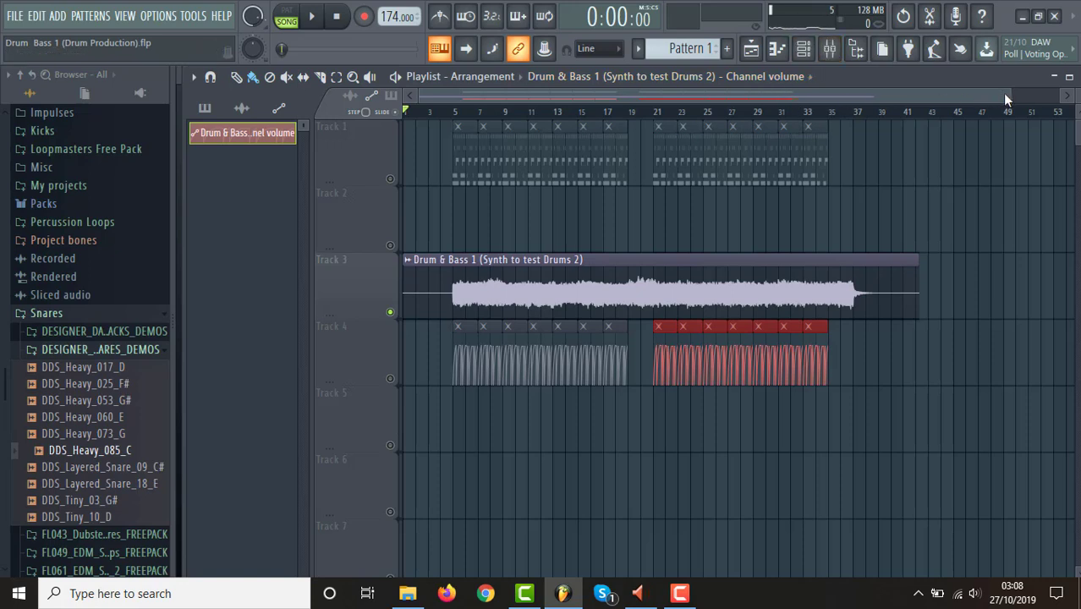
Unsolo Track 3 so all tracks are enabled, and play the full arrangement from bar 5.
drag(1006, 95, 1077, 98)
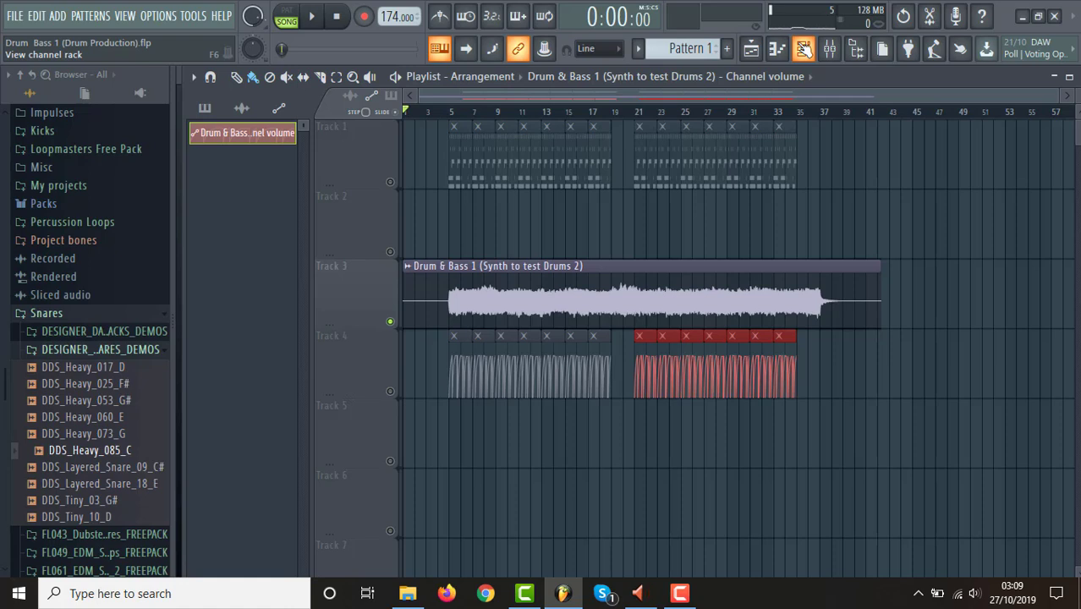
click(391, 392)
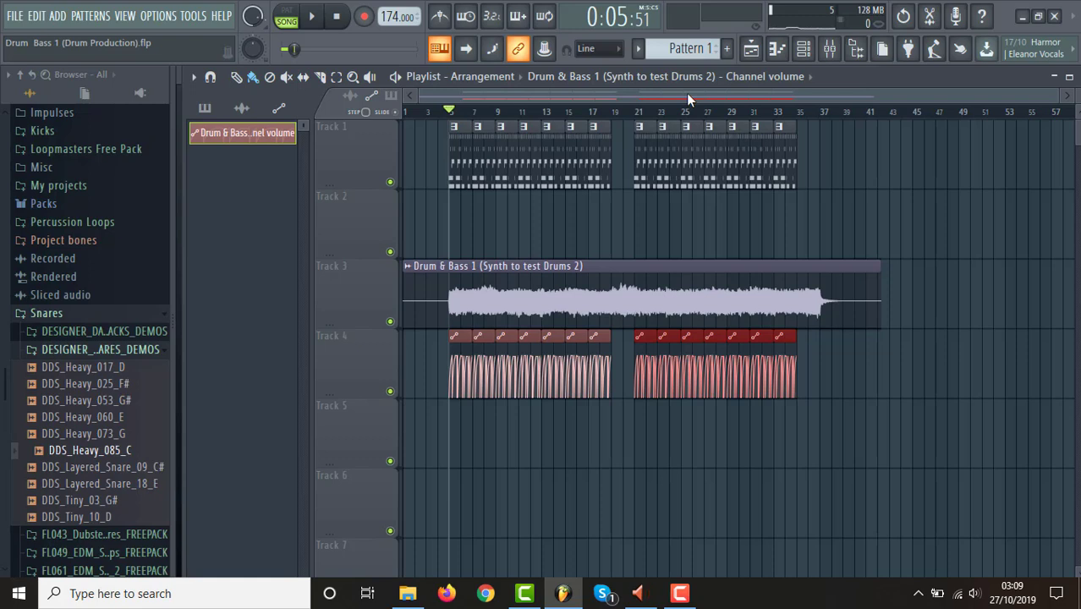
key(space)
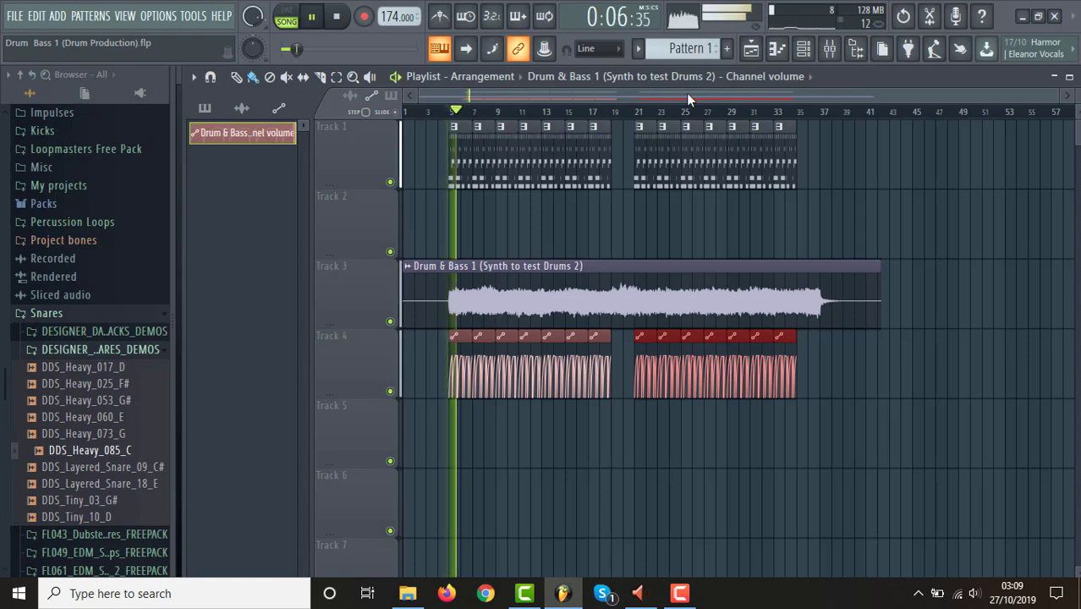
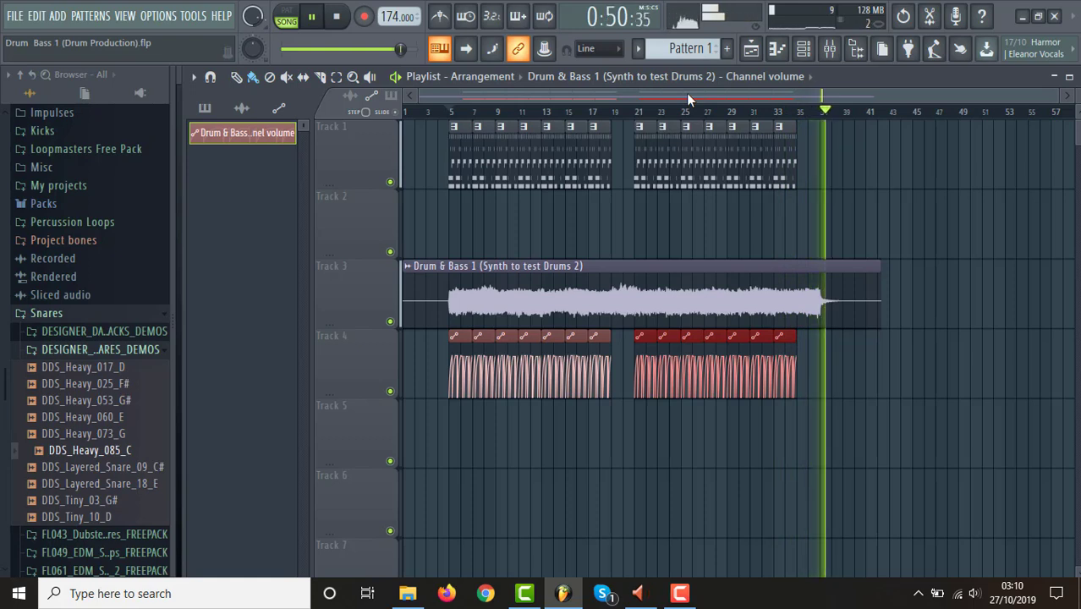
Stop playback and play the second drum section with the ducked synth from bar 21 to where the synth ends.
key(space)
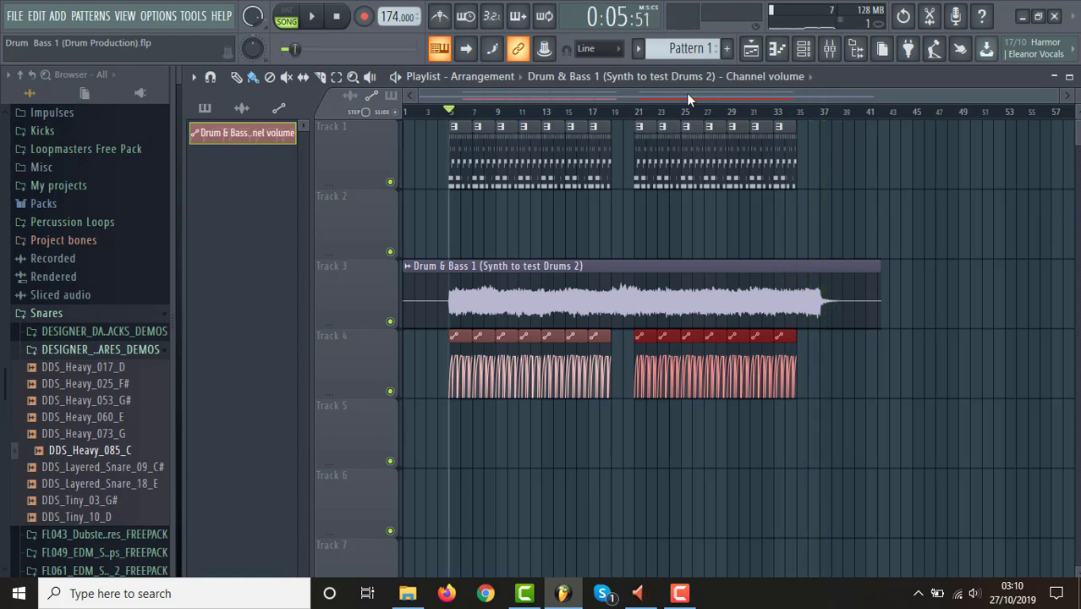
click(641, 113)
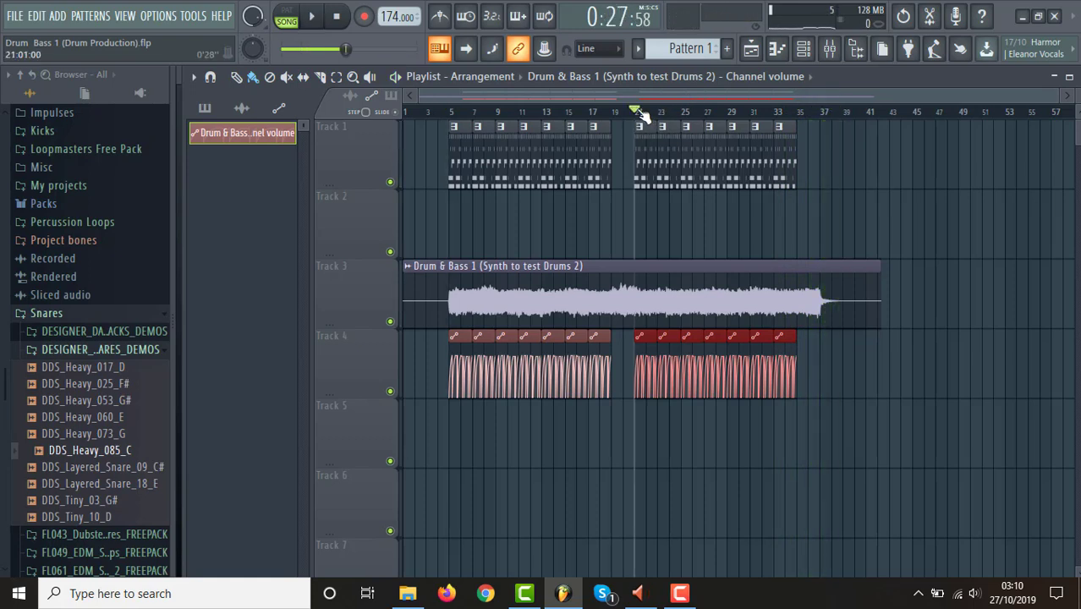
key(space)
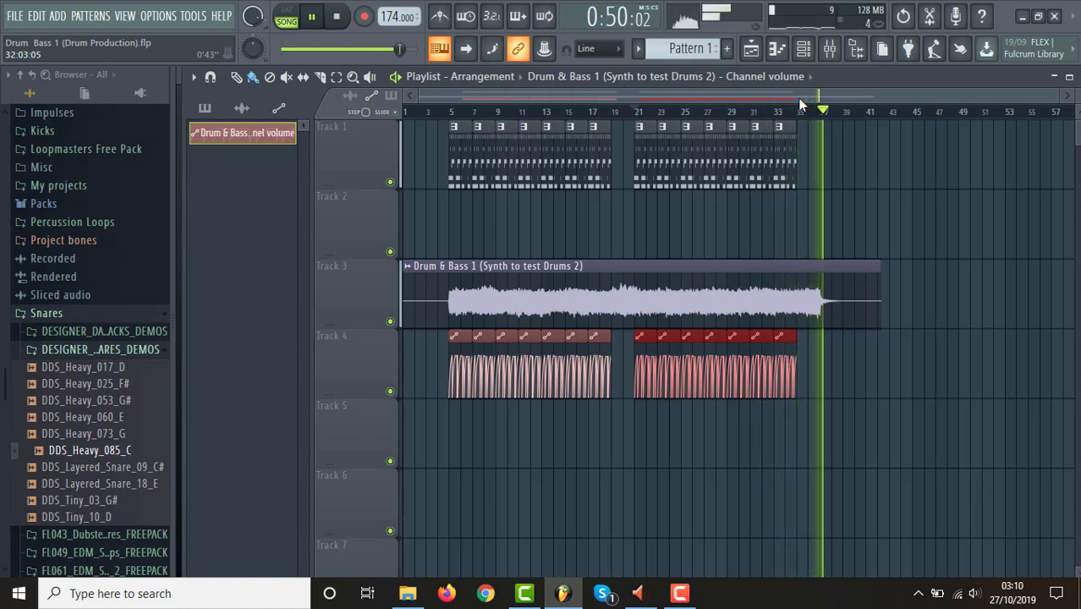
key(space)
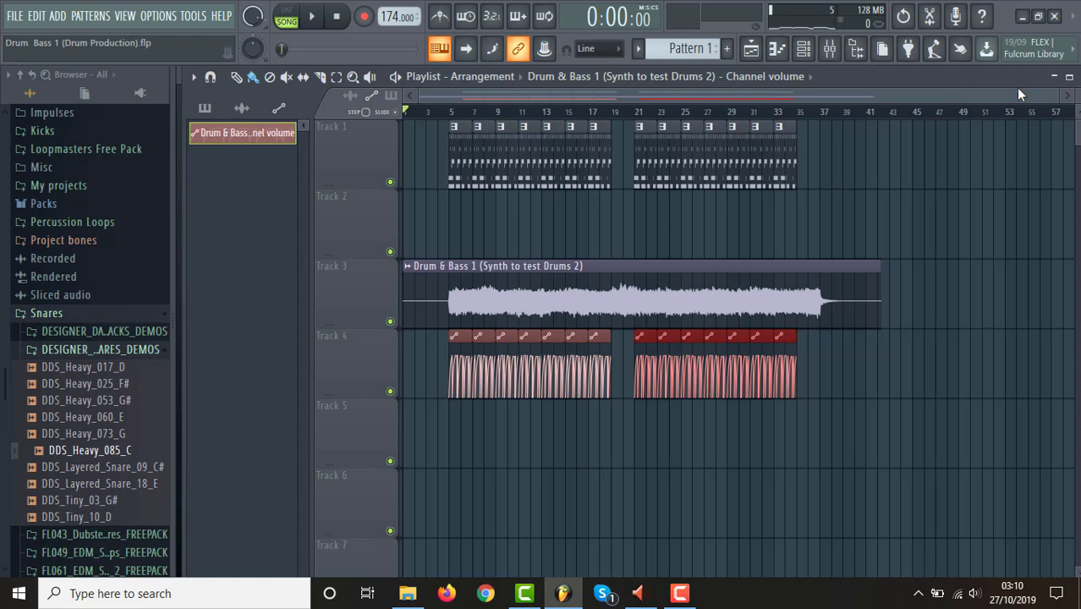
Select the playlist time range from bar 5 to bar 9, with the whole arrangement in view.
drag(1077, 96, 1077, 104)
drag(1056, 97, 943, 110)
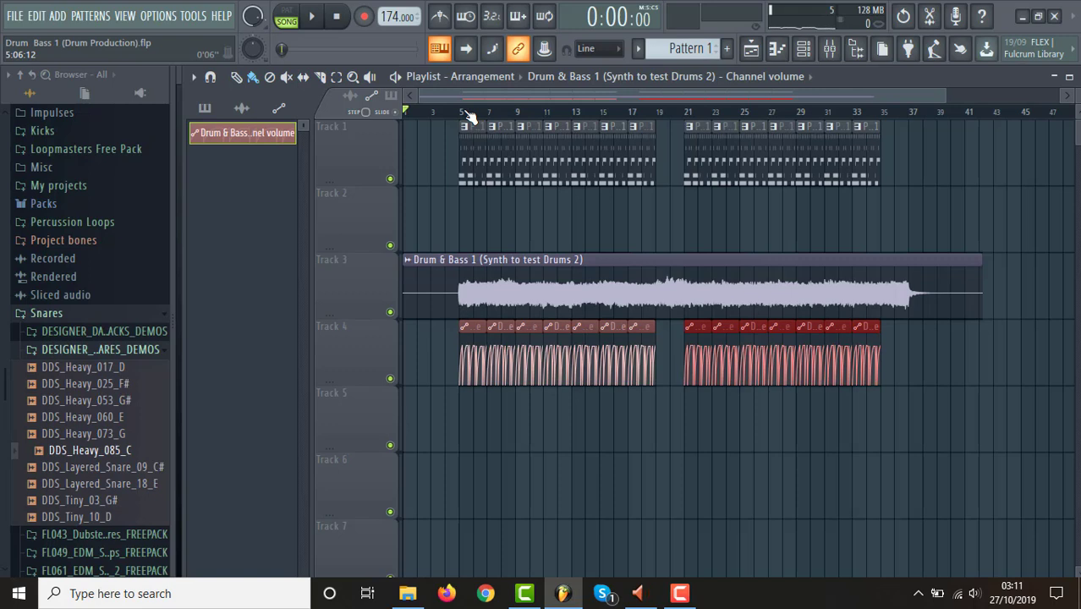
drag(460, 111, 522, 121)
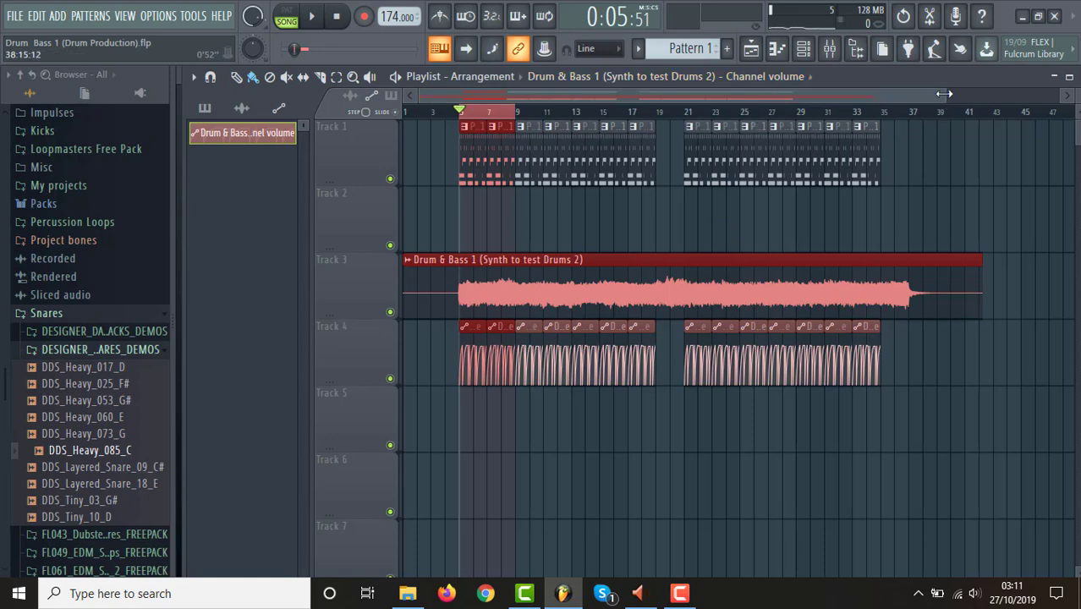
drag(918, 96, 987, 114)
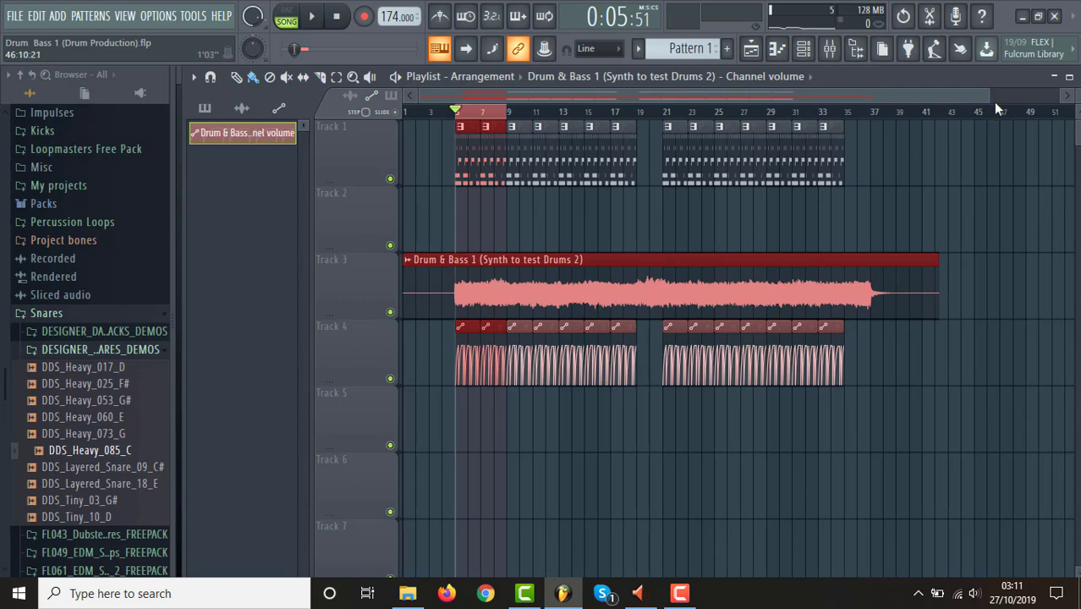
mouse_move(990, 96)
mouse_down()
mouse_move(887, 92)
mouse_move(990, 100)
mouse_up()
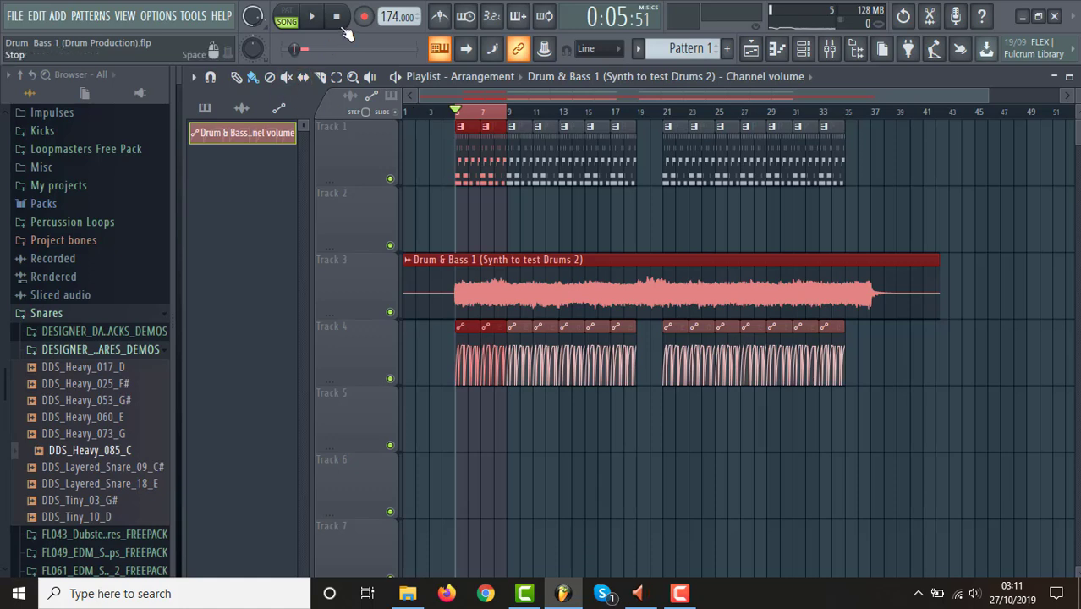
Save the drum project, open the recent project Sylenth Lead Preset.flp and show its Sylenth1 synth in front of the channel rack.
click(14, 16)
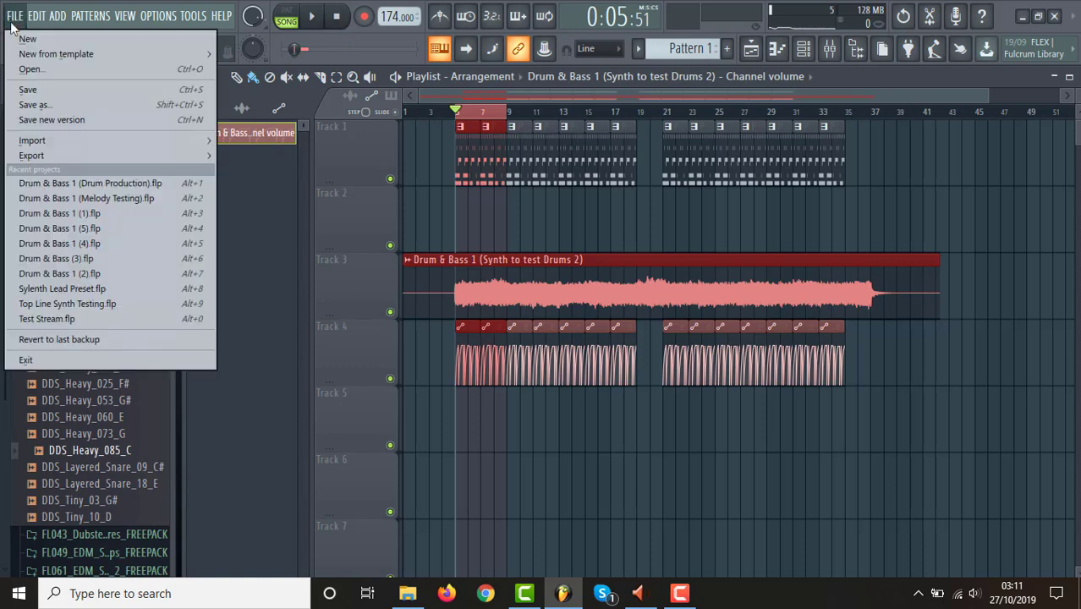
click(40, 91)
click(15, 16)
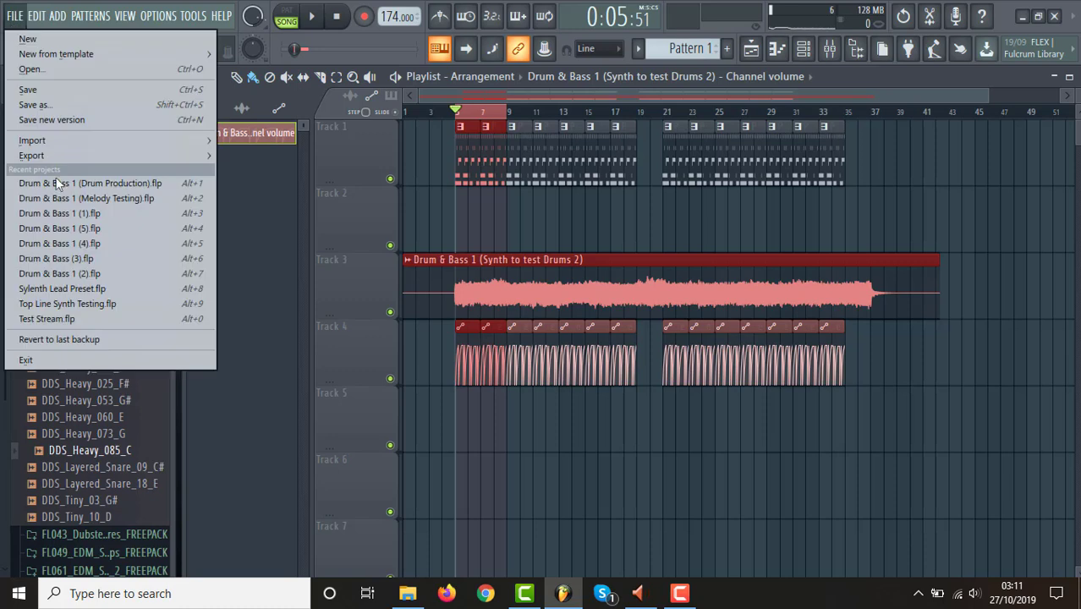
click(80, 287)
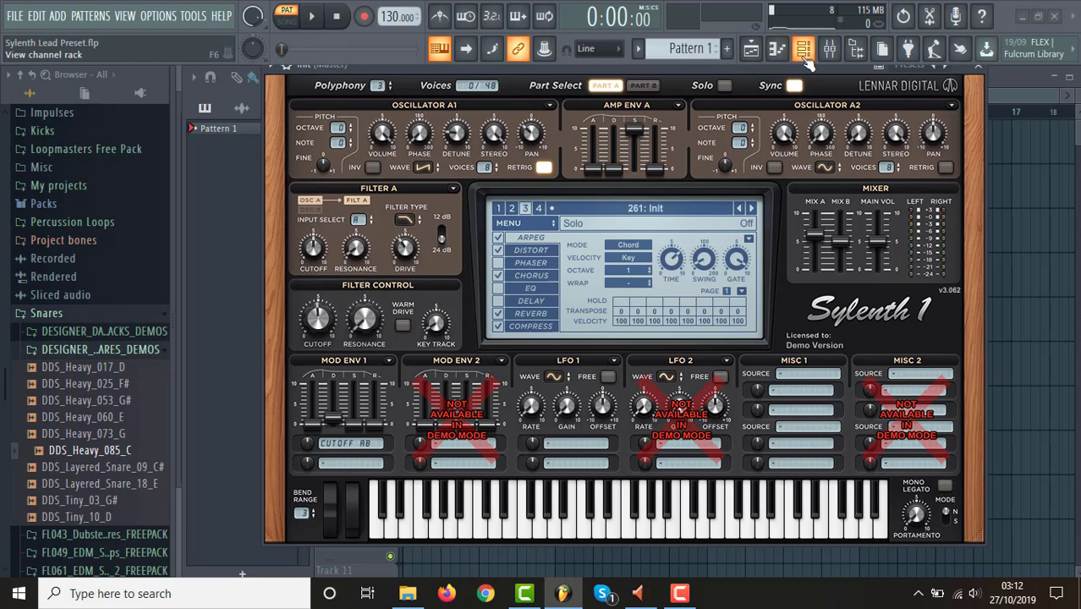
click(806, 60)
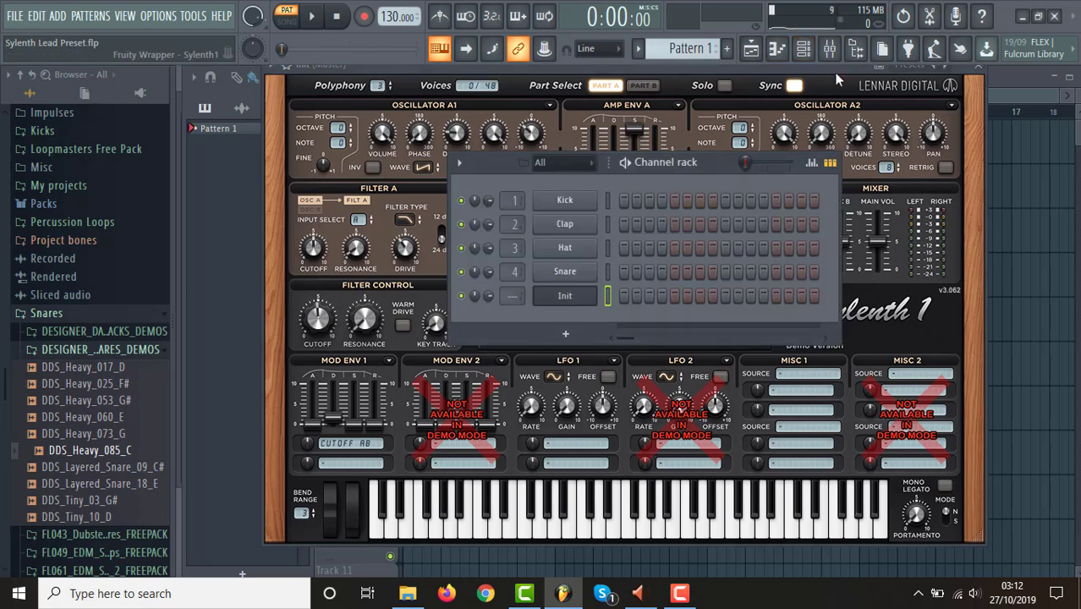
click(838, 77)
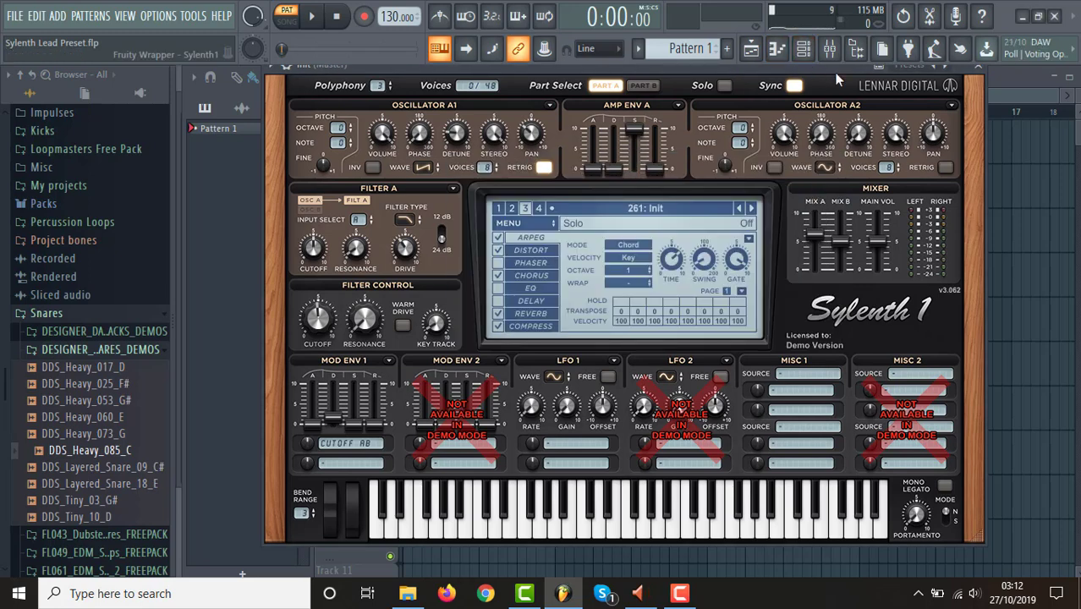
Play test notes on the Sylenth1 keyboard and set the arpeggiator gate to 0 %.
click(684, 519)
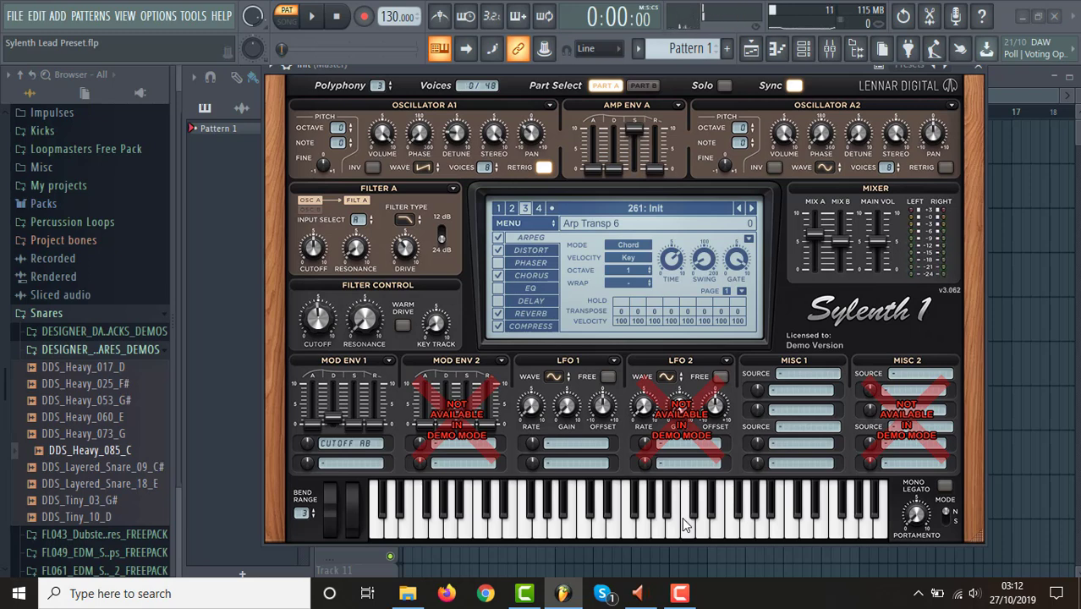
click(577, 529)
drag(577, 529, 664, 535)
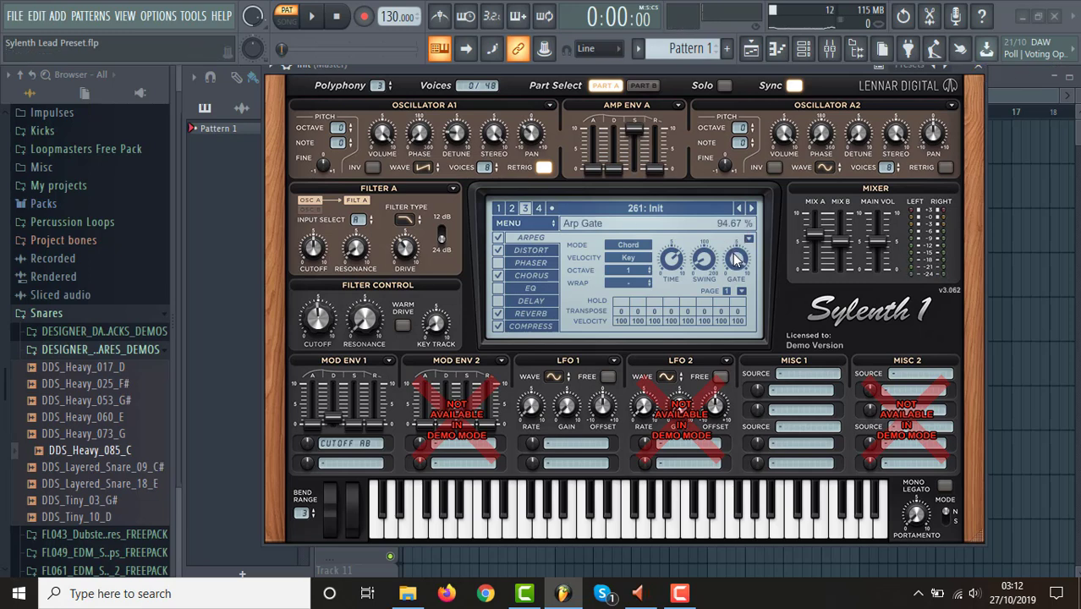
drag(736, 260, 761, 544)
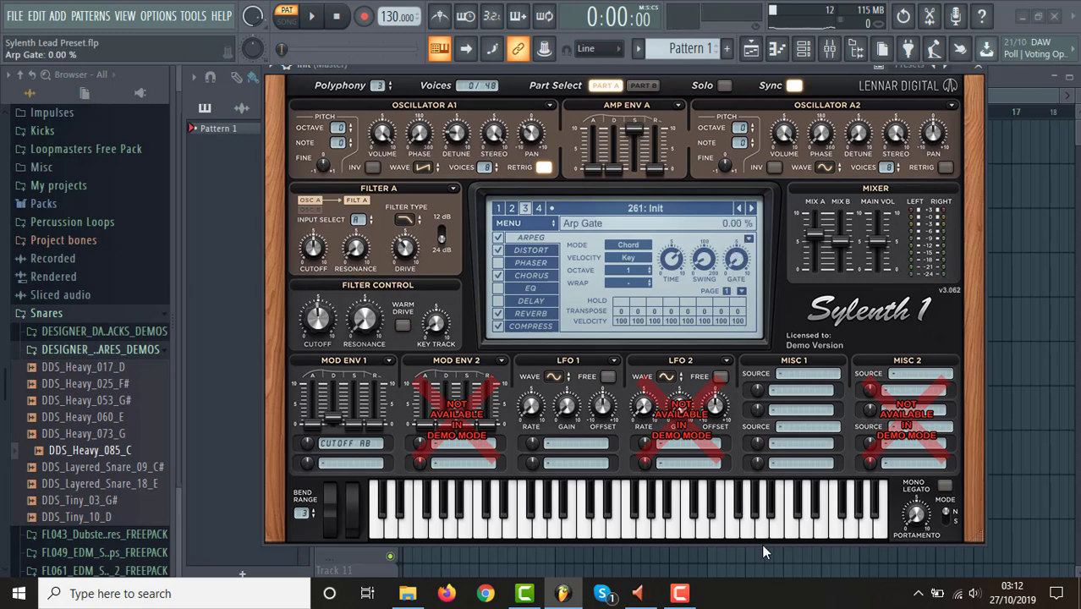
click(658, 532)
Turn off the Sylenth1 arpeggiator and play several notes to hear the sustained lead sound.
click(498, 240)
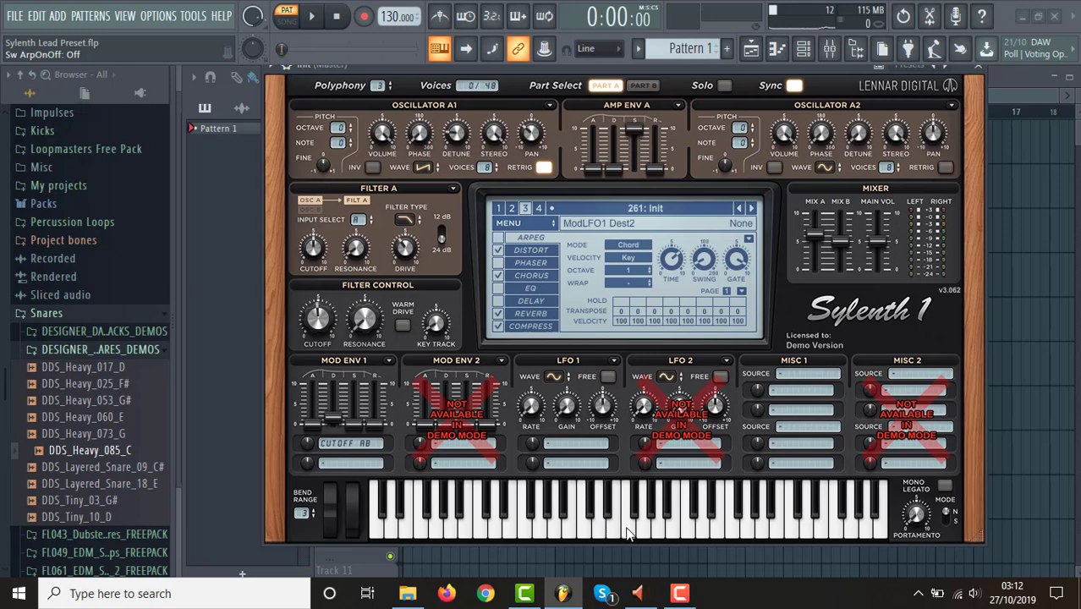
click(627, 533)
click(581, 523)
click(646, 533)
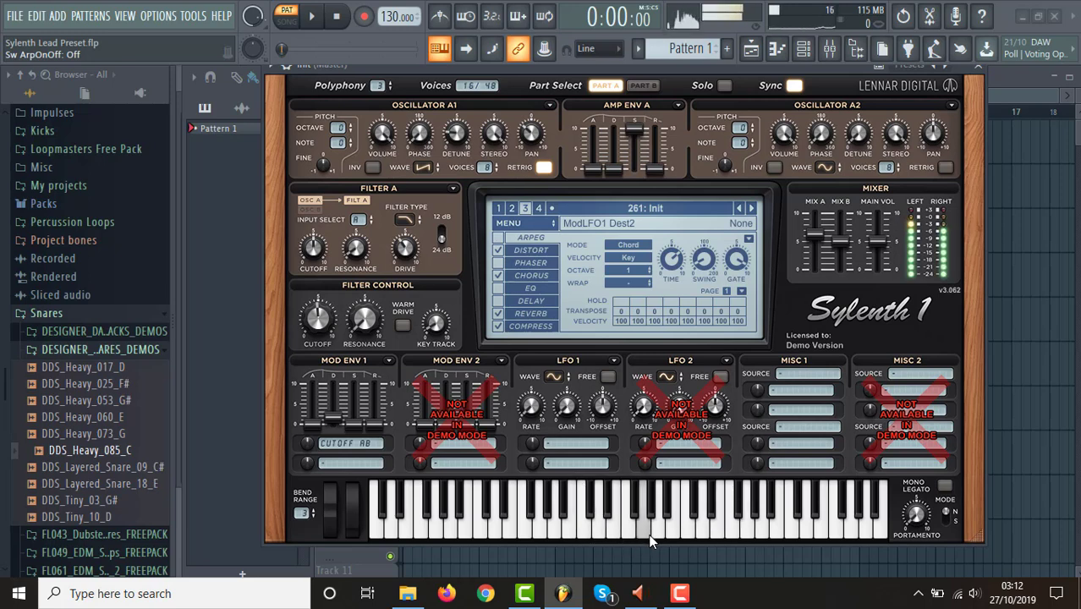
click(677, 530)
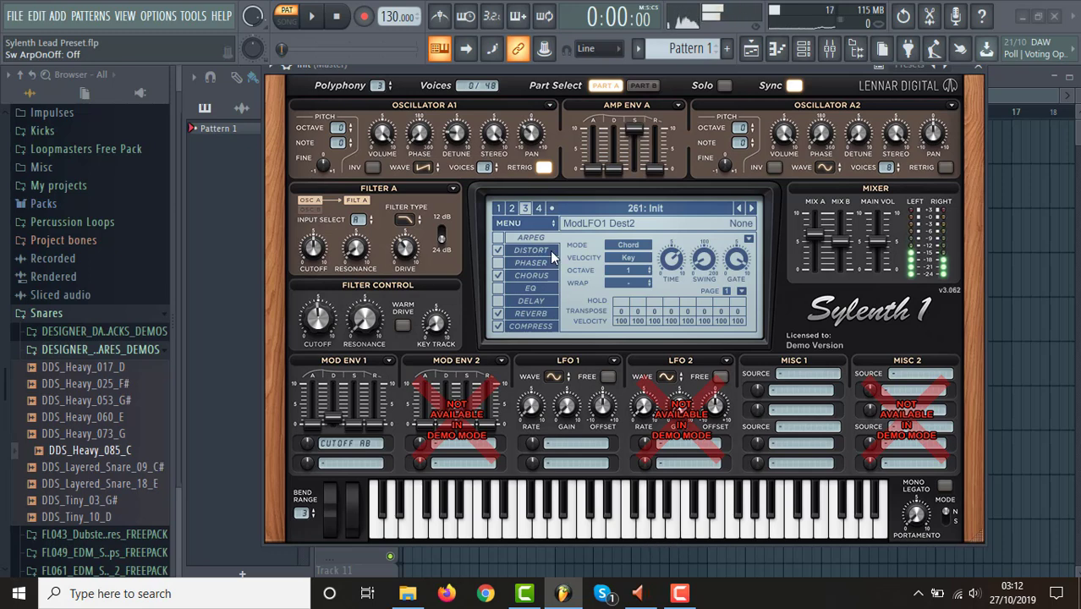
Turn the Sylenth1 arpeggiator back on, play a test note and close the synth window.
click(499, 238)
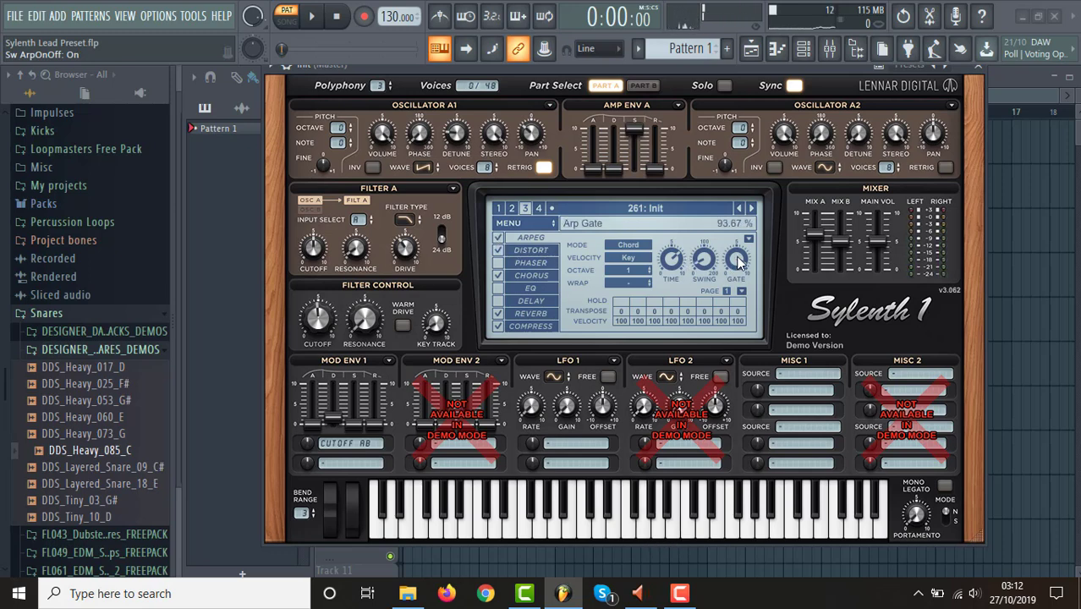
click(692, 533)
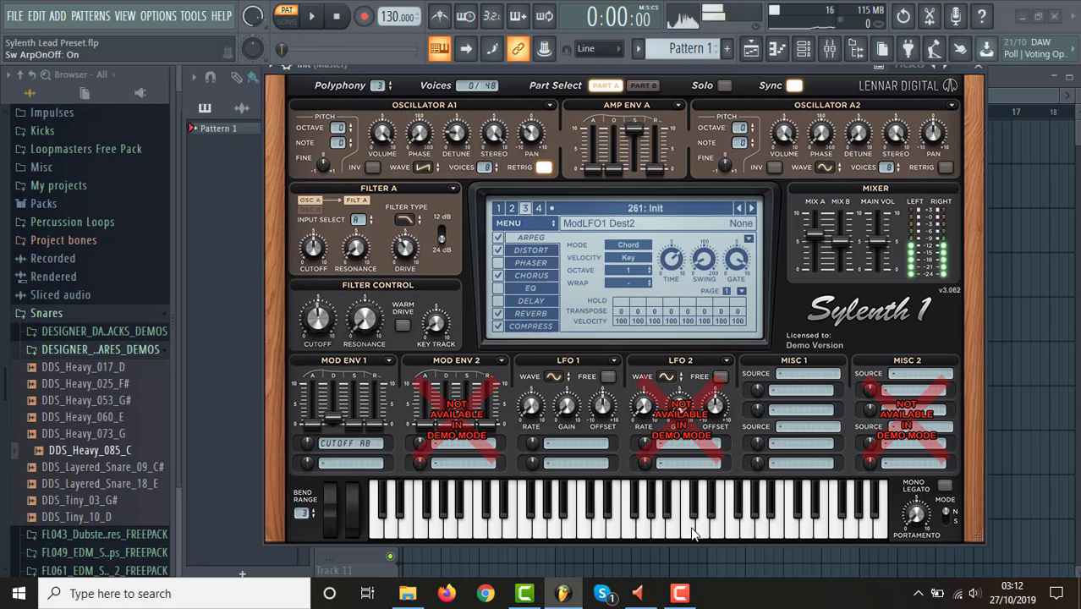
click(979, 76)
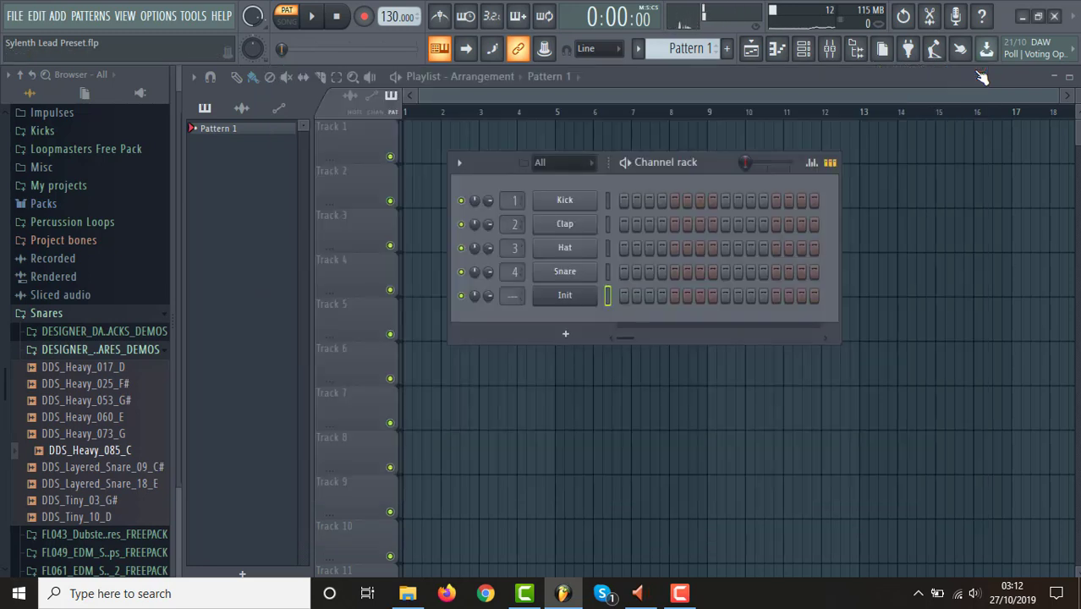
Reopen the recent project Drum & Bass 1 (Drum Production).flp without saving the changes to the Sylenth preset project.
click(13, 20)
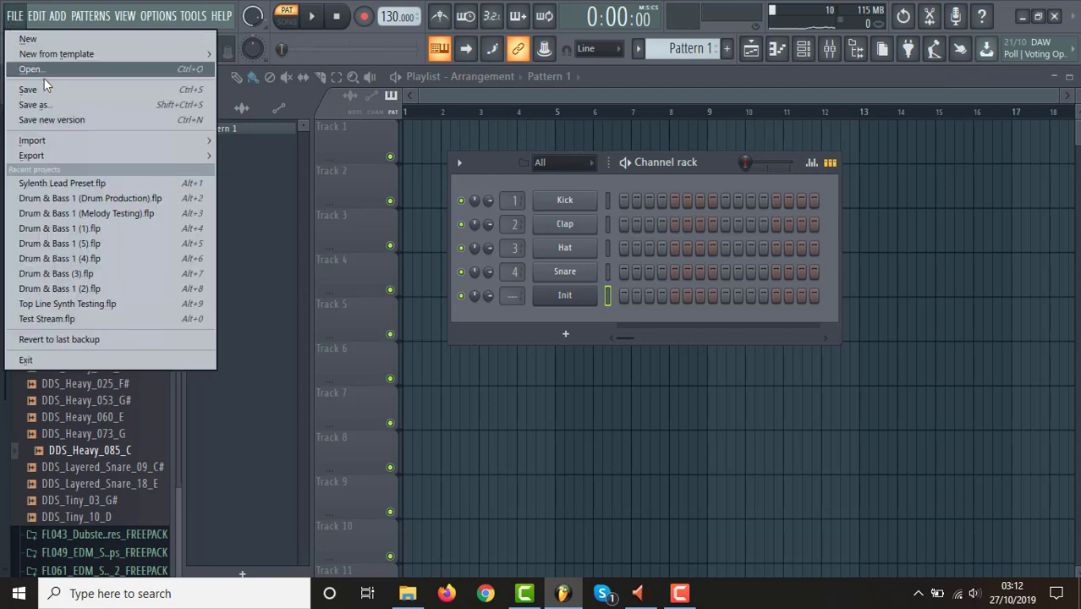
click(96, 200)
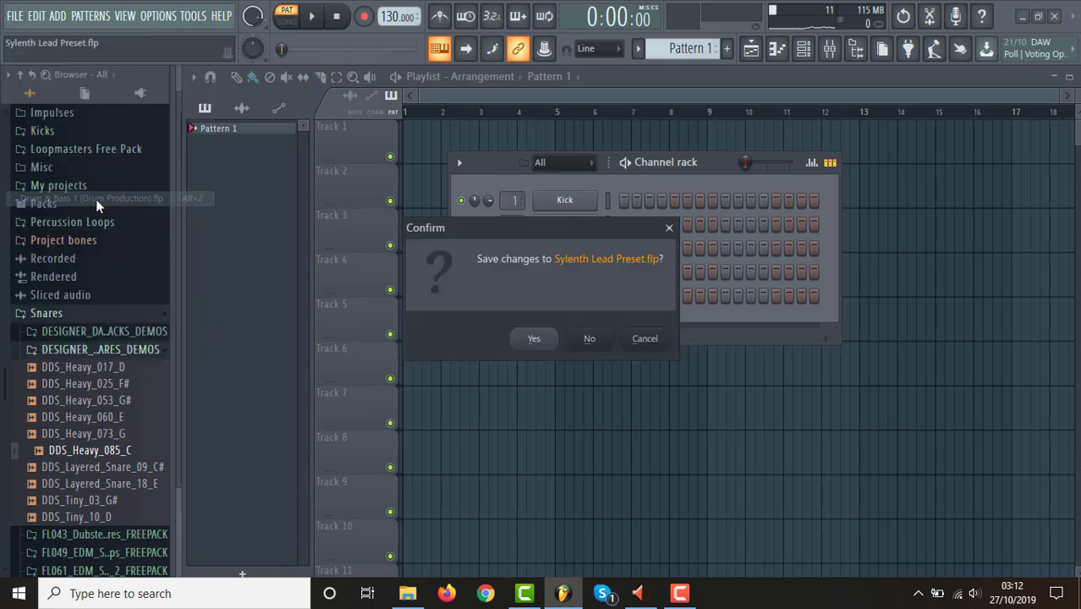
click(586, 340)
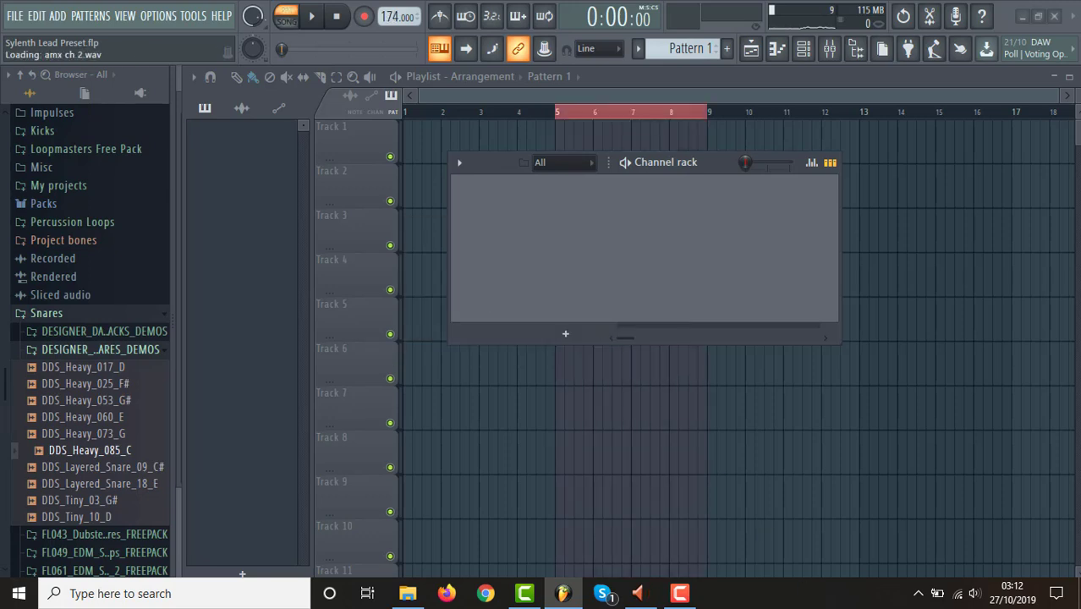
click(681, 593)
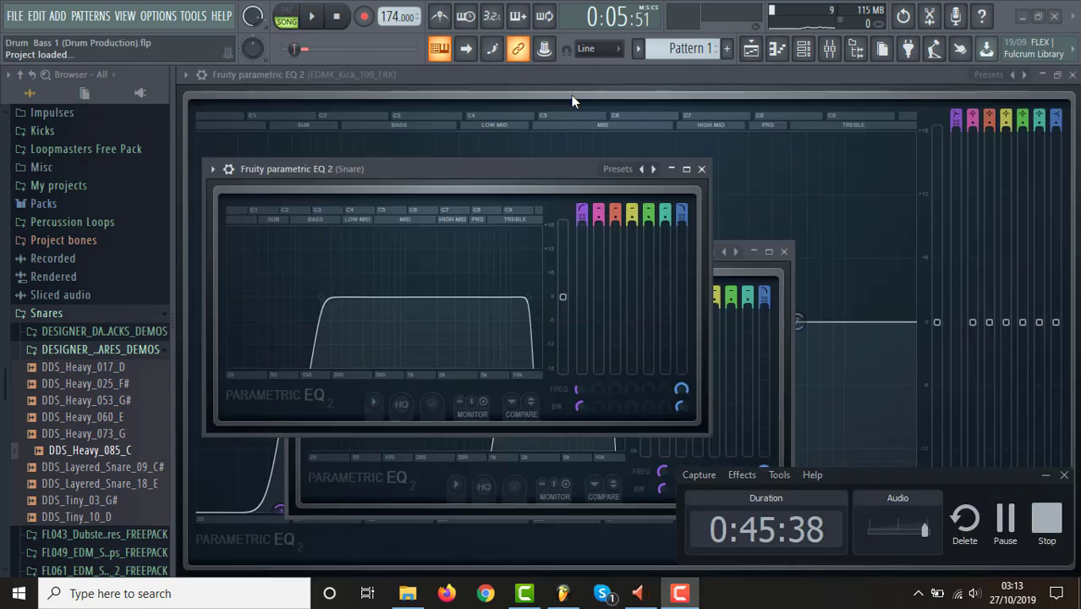
Show the playlist, clear the time selection over bars 5 to 9 and frame both drum sections from bar 4.
click(752, 49)
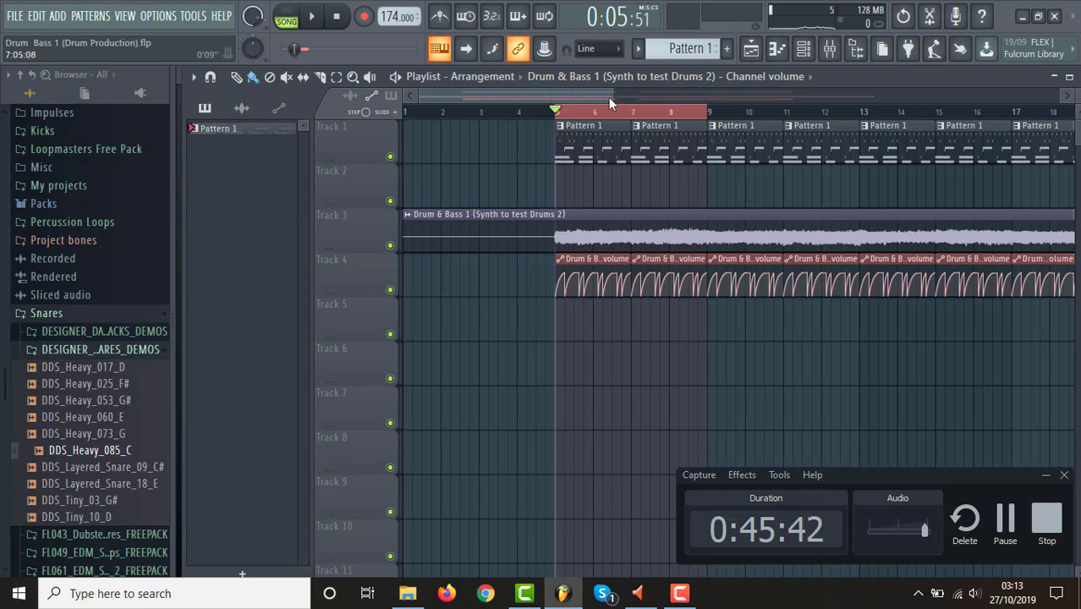
drag(610, 98, 915, 97)
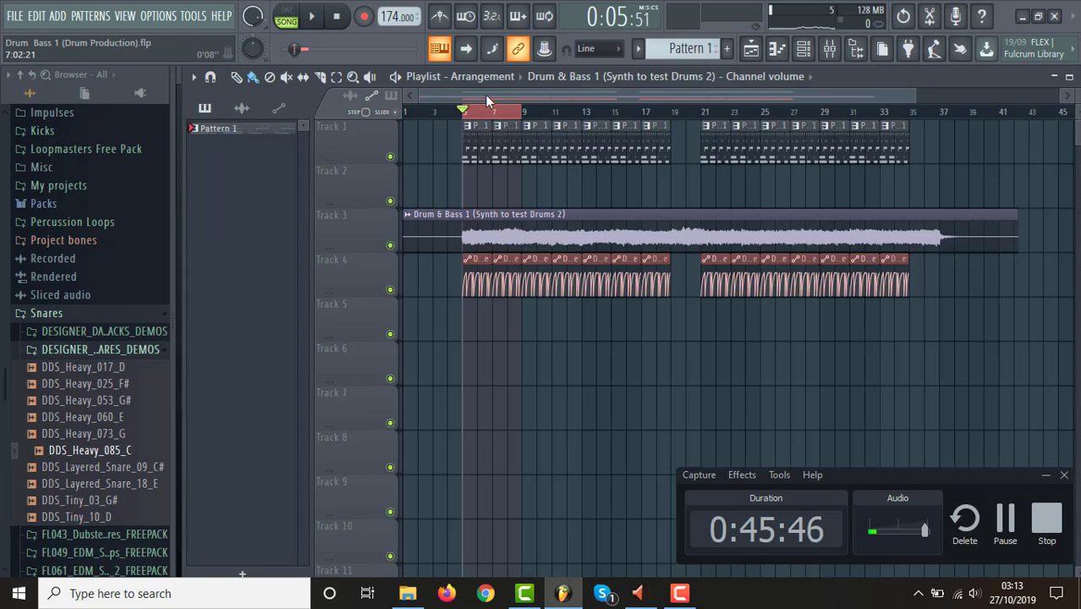
right_click(468, 114)
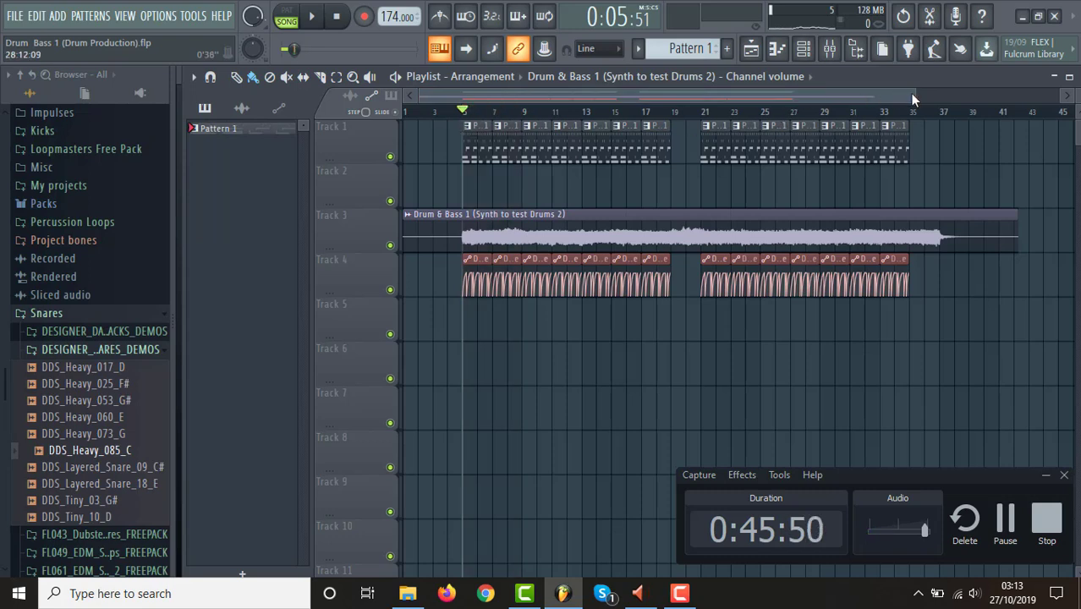
drag(910, 94, 665, 97)
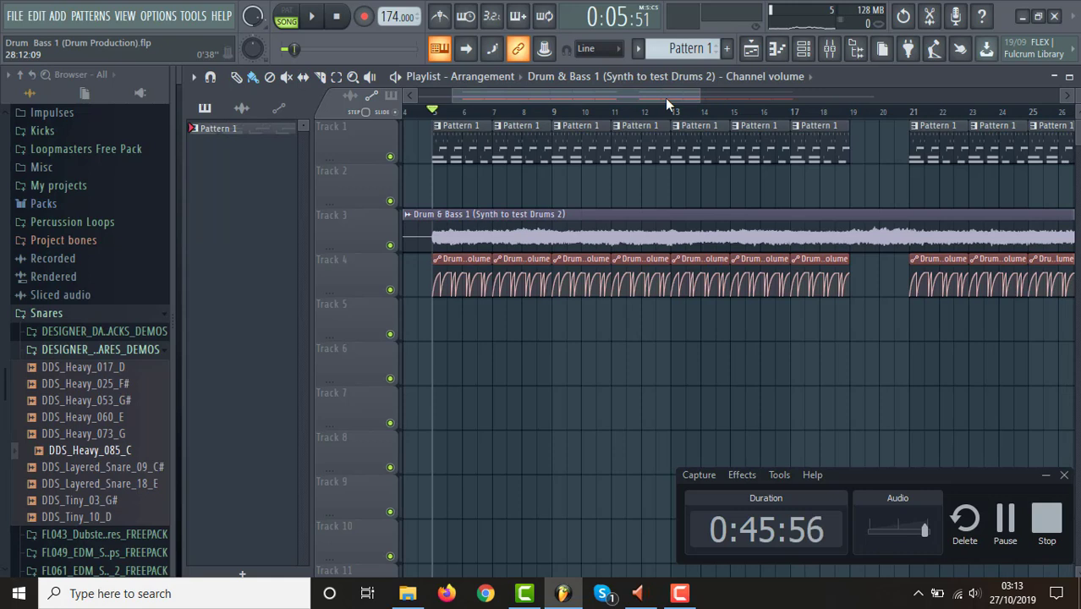
click(548, 114)
ctrl+click(548, 116)
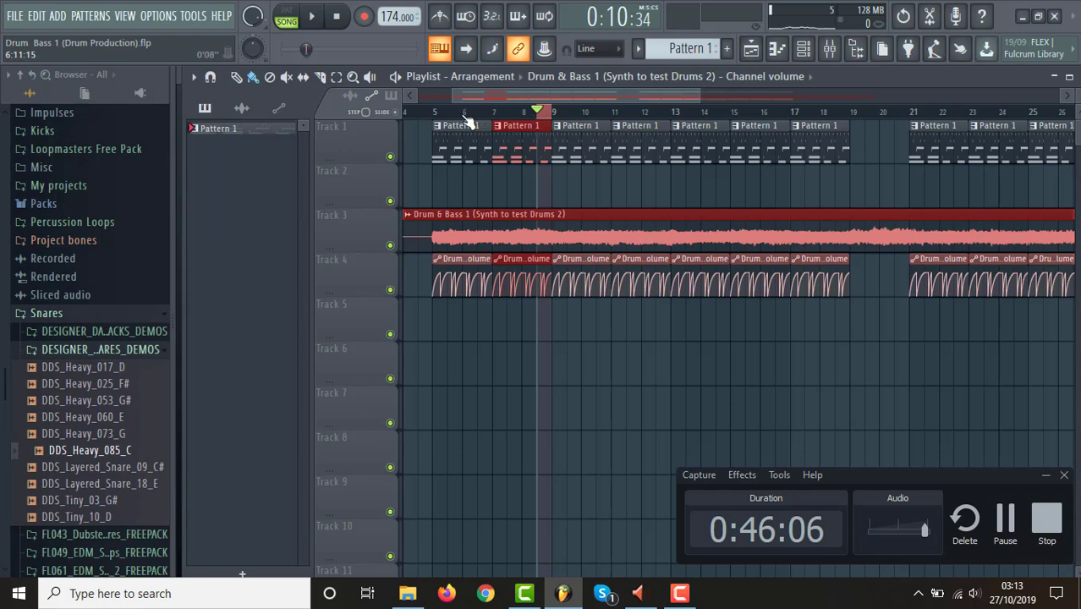
click(434, 115)
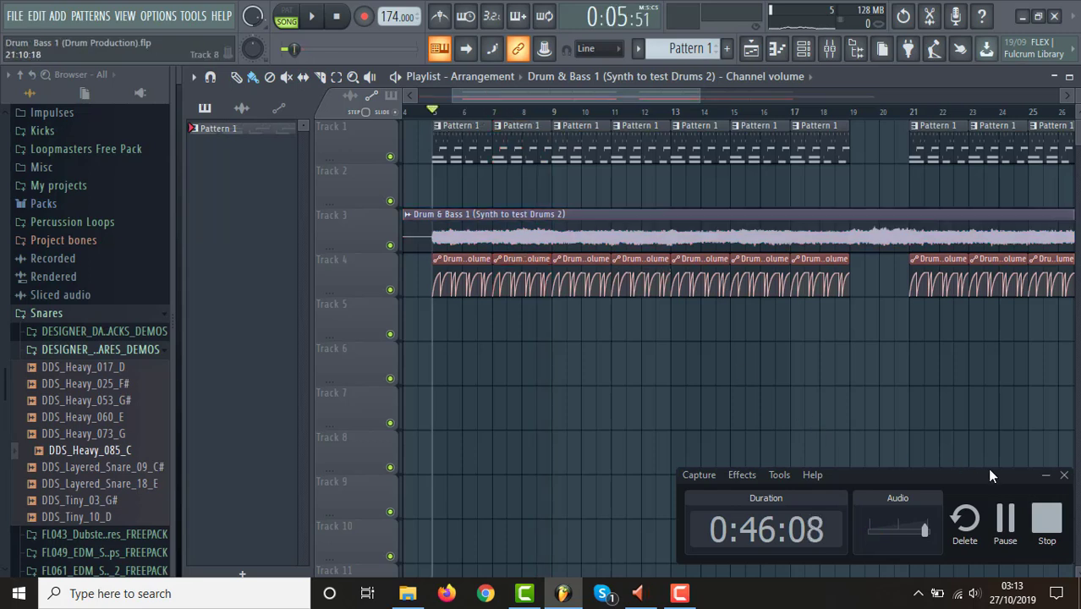
Minimize the recorder window, play the drums with the ducked synth from bar 5 and stop playback.
click(1043, 477)
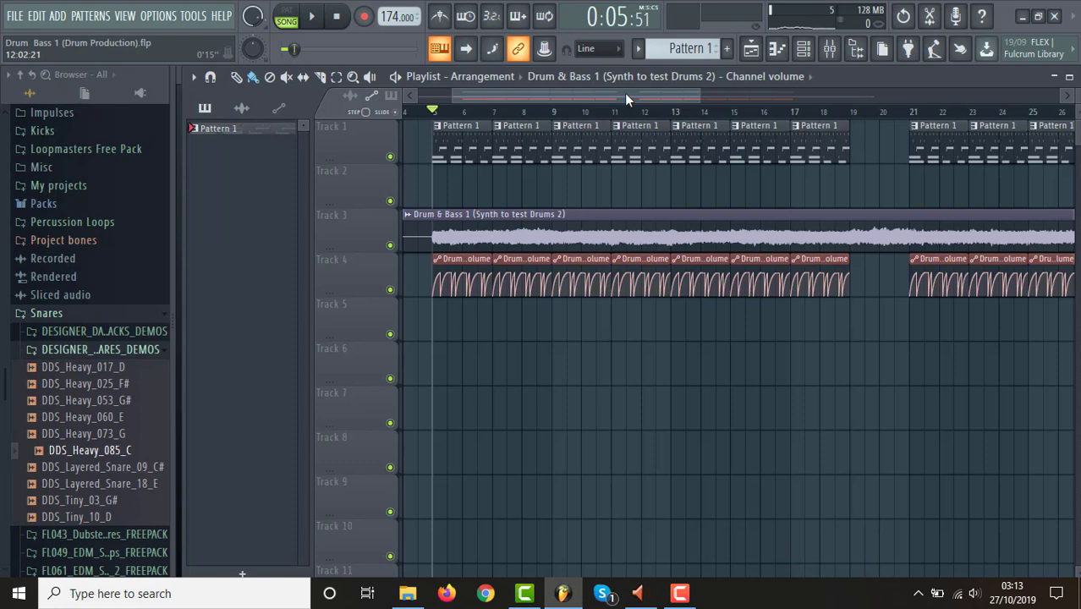
key(space)
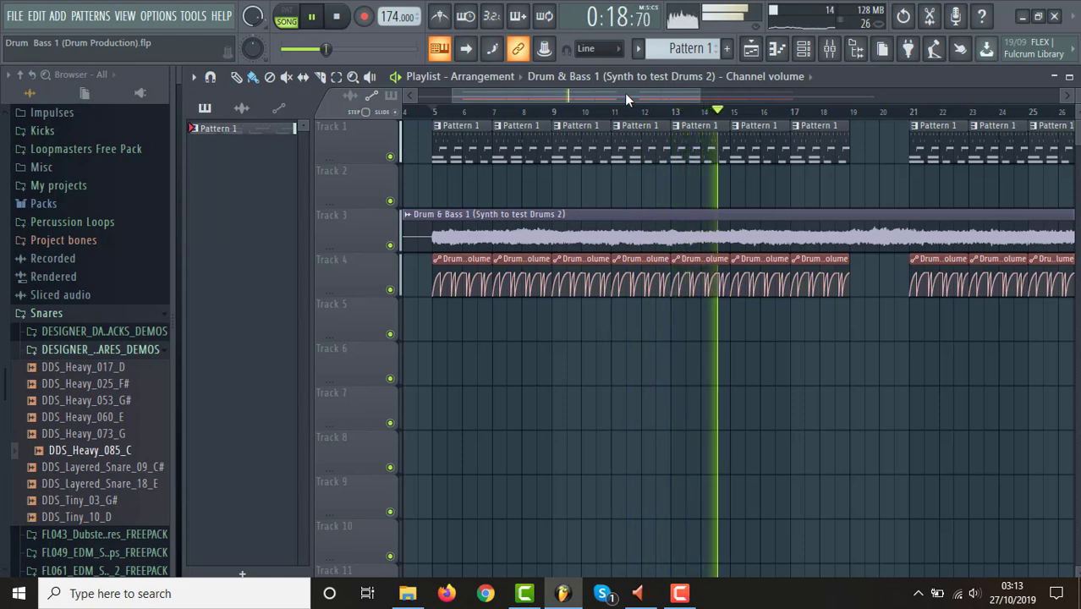
key(space)
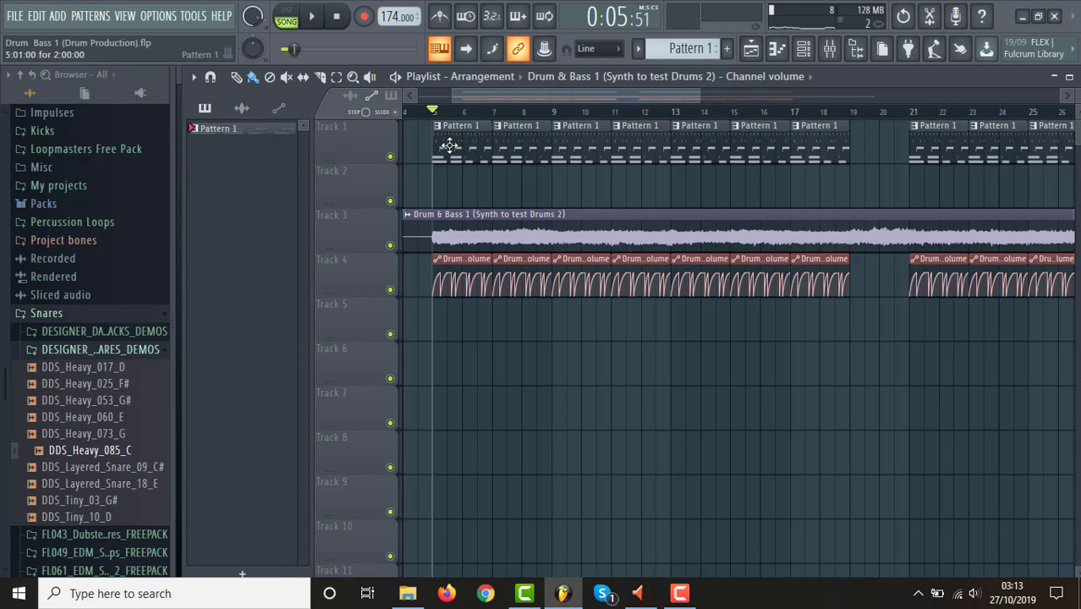
Make the drum pattern clip at bar 11 unique and look through its steps in the channel rack.
right_click(621, 131)
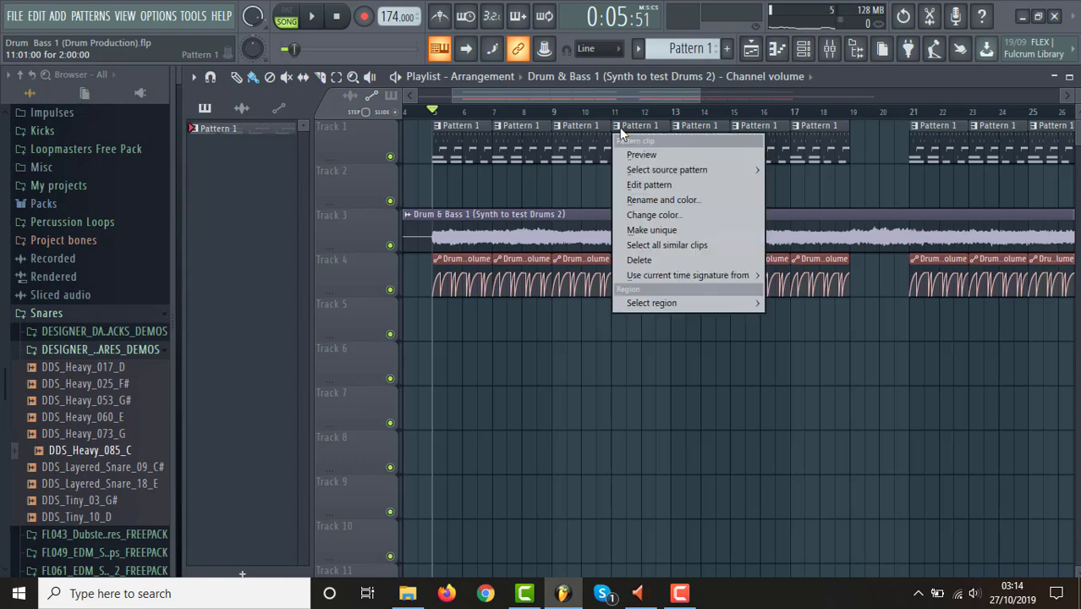
click(669, 230)
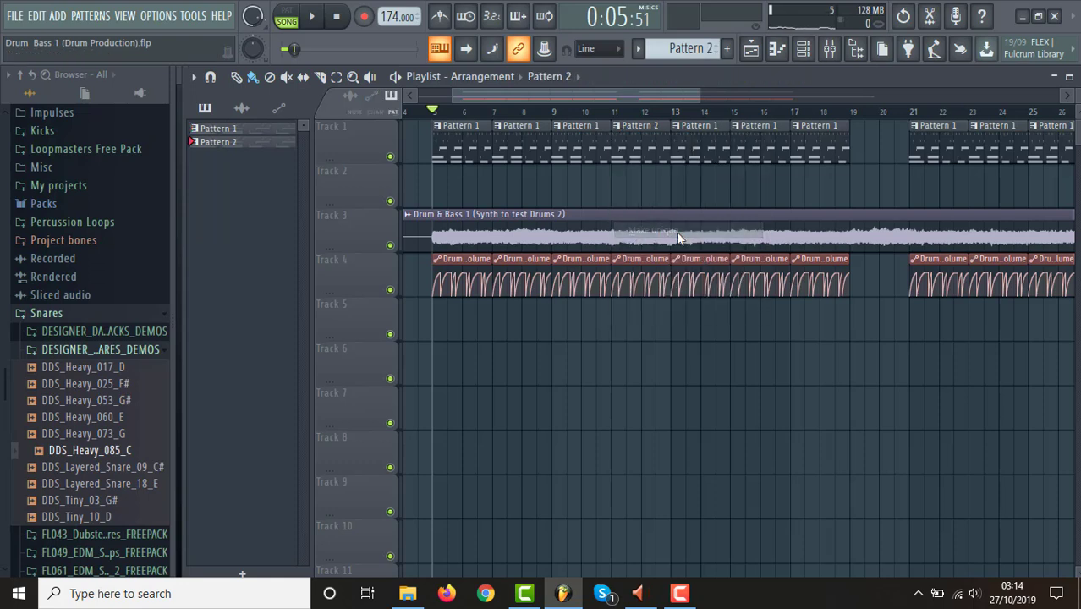
click(803, 48)
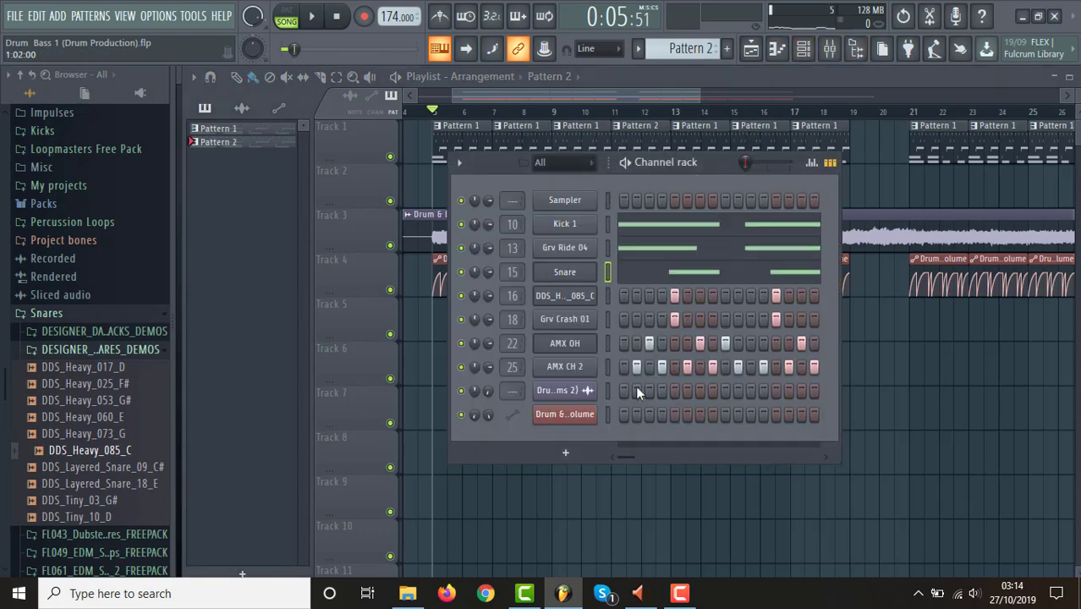
drag(632, 456, 714, 457)
drag(733, 450, 638, 451)
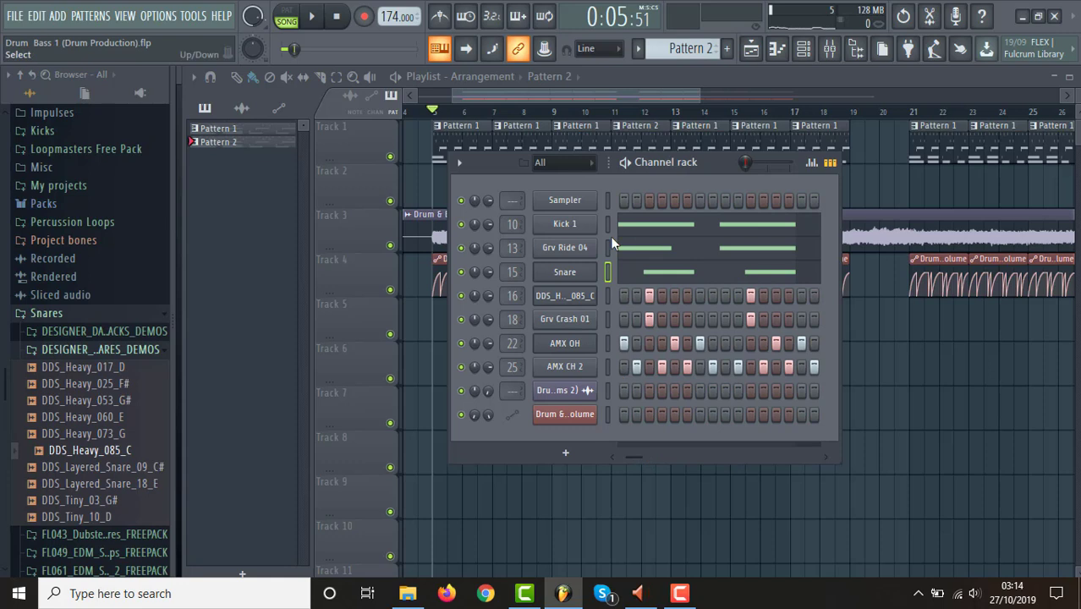
Add an extra two-step Kick 1 note on step 15 of bar 2 in Pattern 2, and audition the pattern on its own.
click(667, 230)
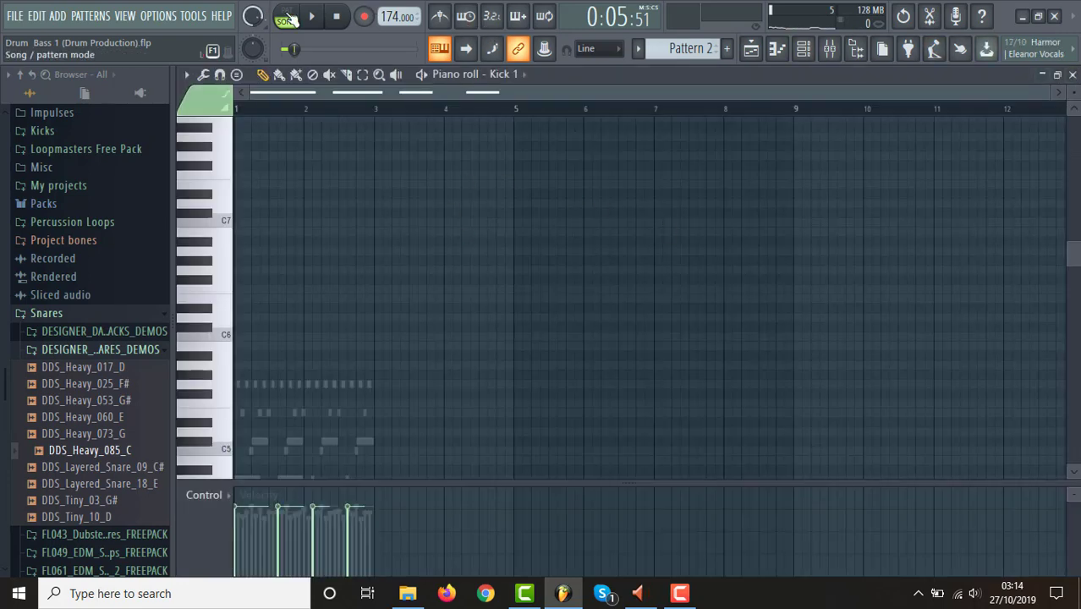
drag(1046, 96, 653, 127)
drag(1076, 260, 1072, 313)
key(space)
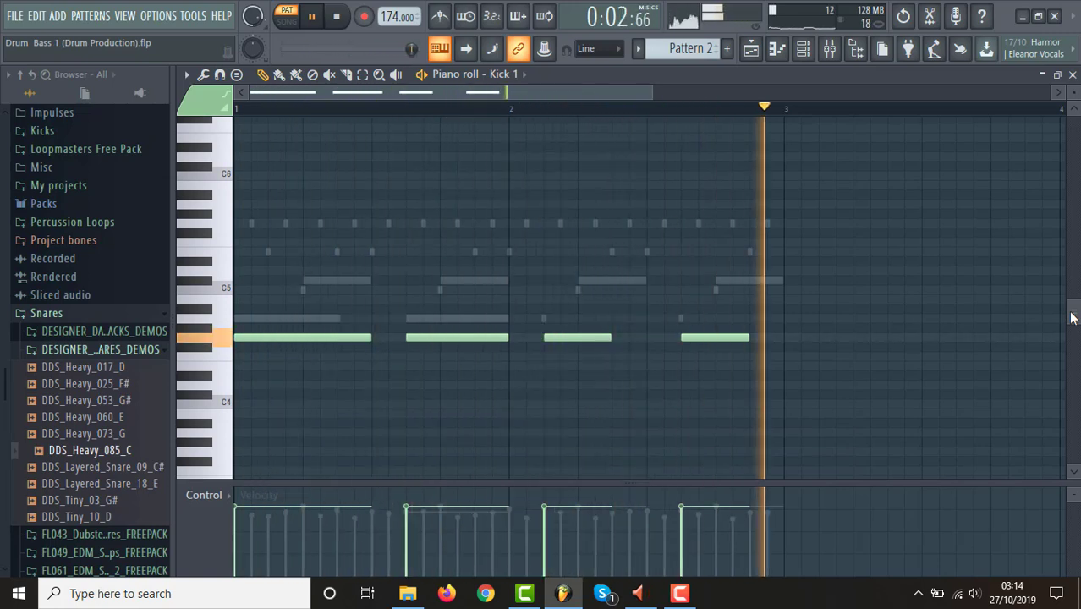
key(space)
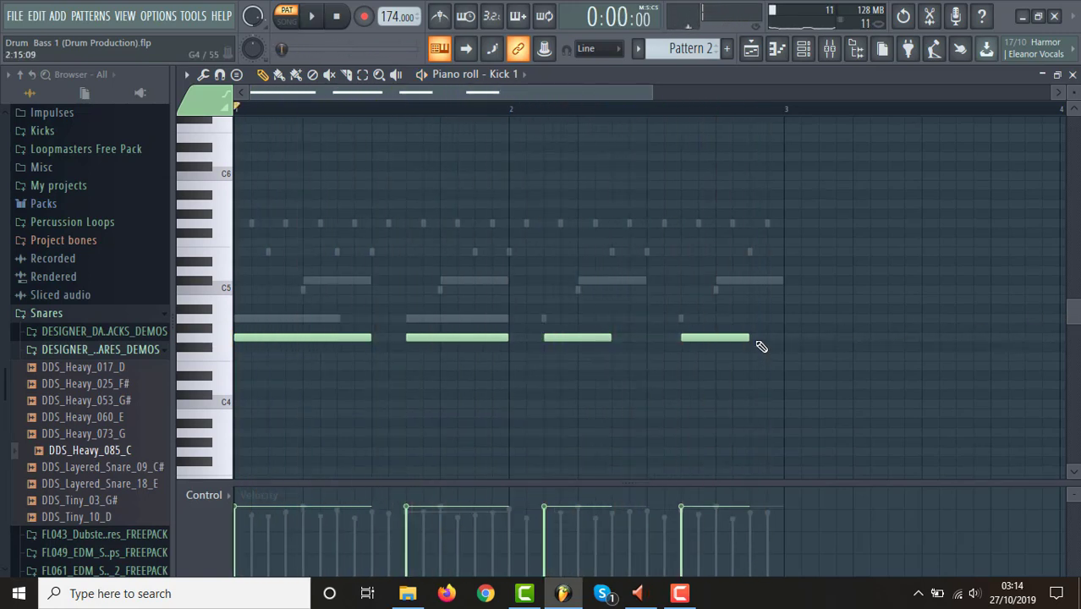
key(space)
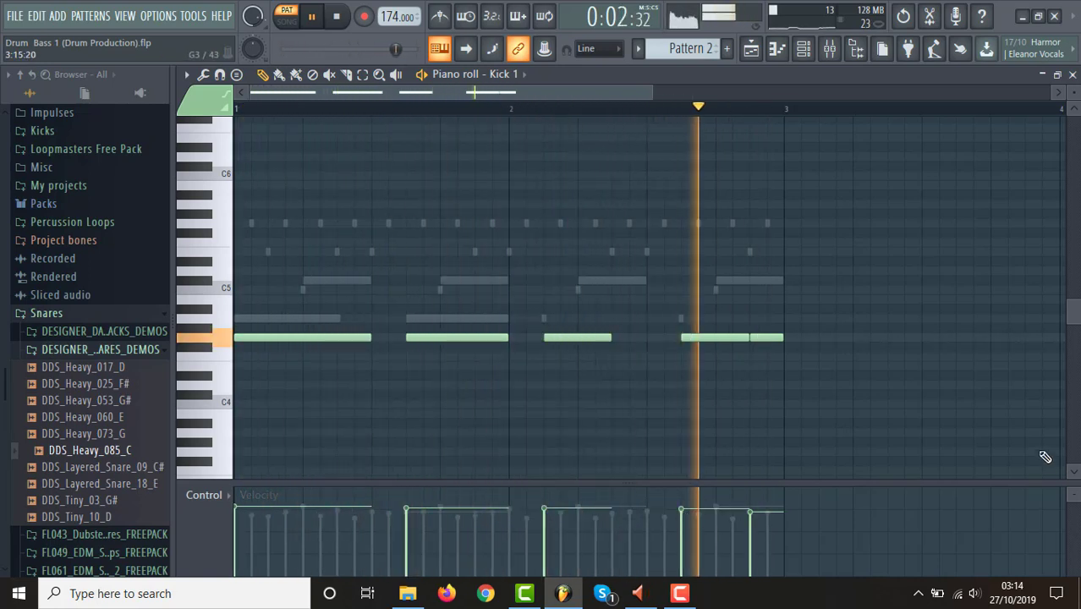
Stop the pattern and add a two-step Grv Ride 04 note on step 13 of bar 2, with its velocity slightly lowered.
click(750, 48)
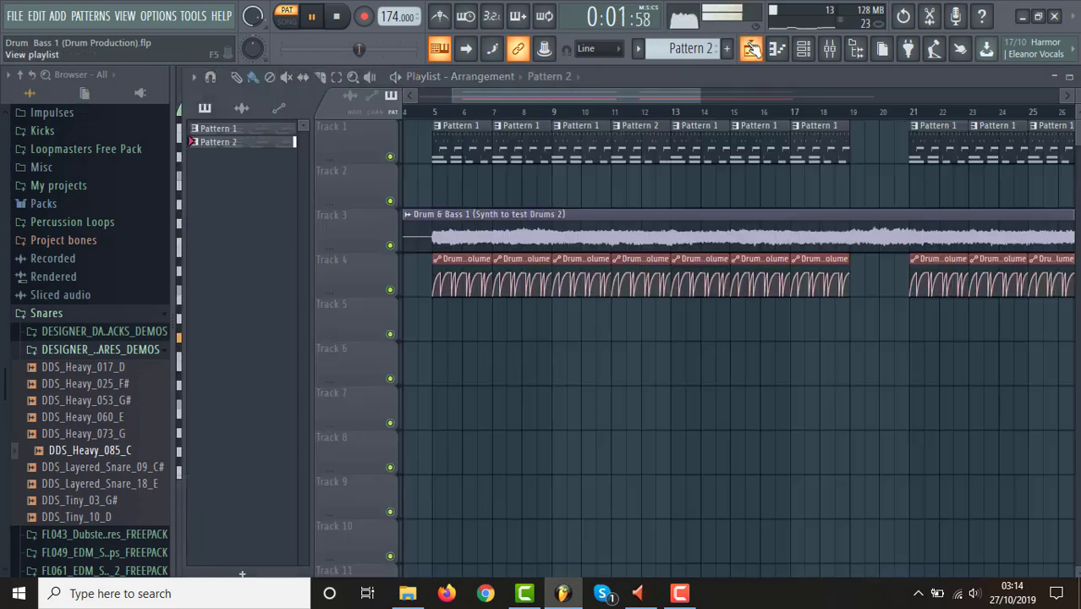
click(804, 48)
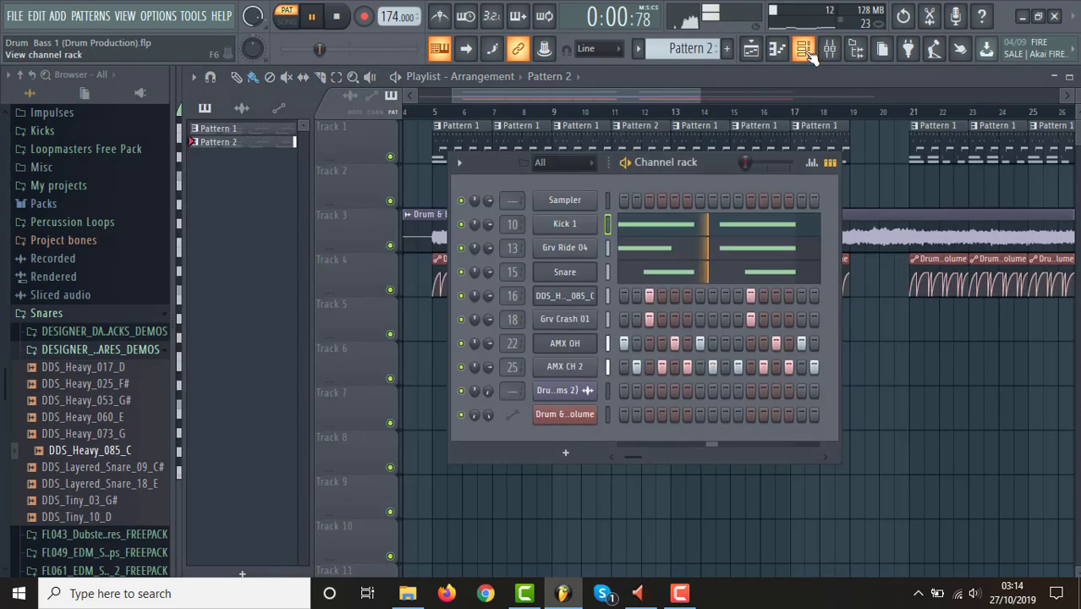
key(space)
click(707, 250)
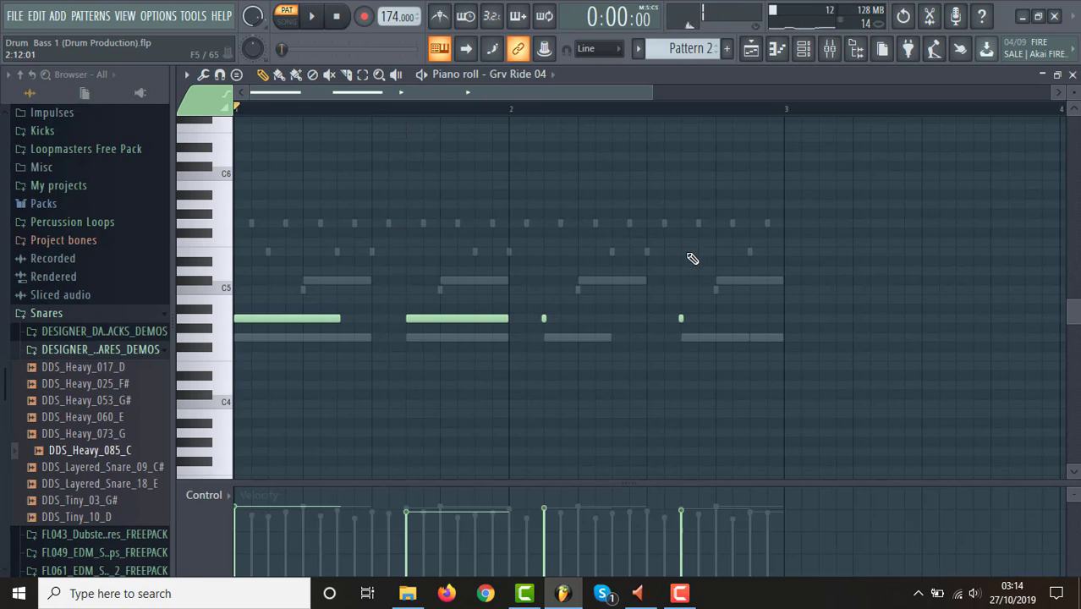
click(718, 318)
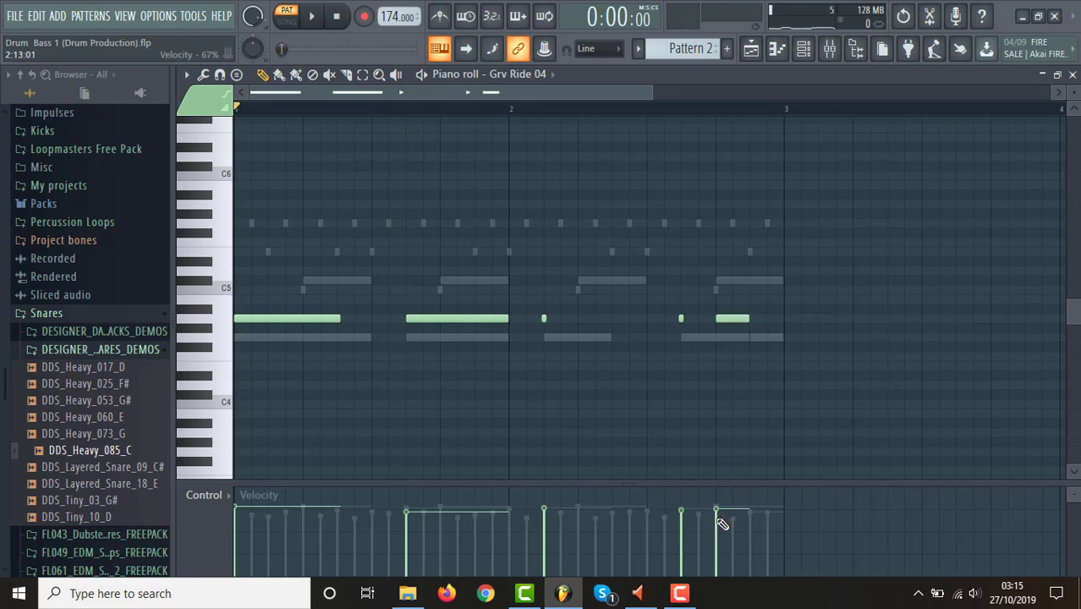
Play the pattern, move the new ride note to step 15 of bar 2, return to the playlist and stop playback.
key(space)
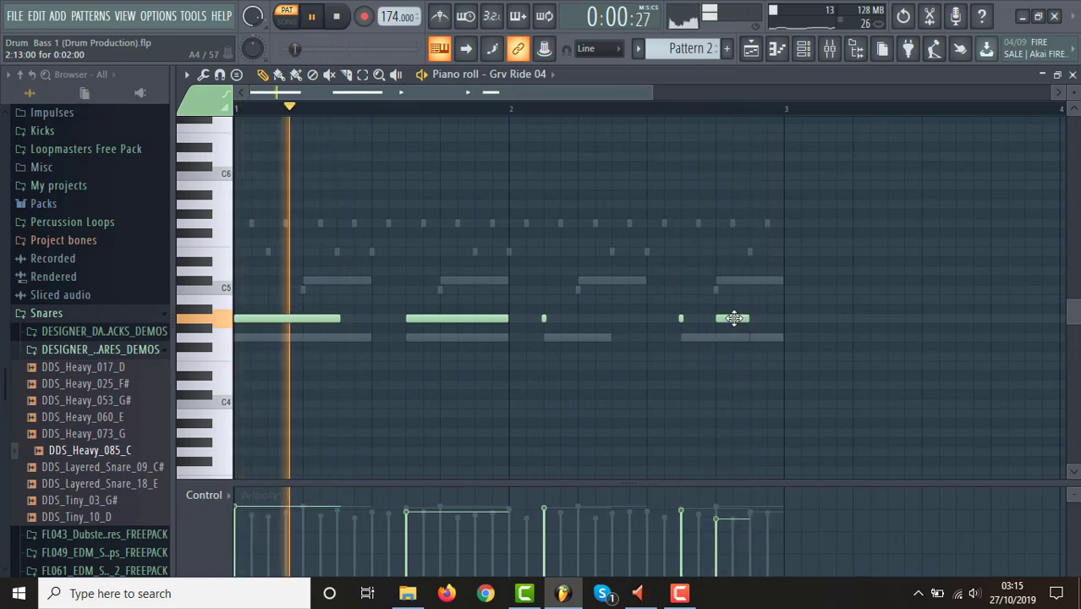
drag(734, 318, 772, 317)
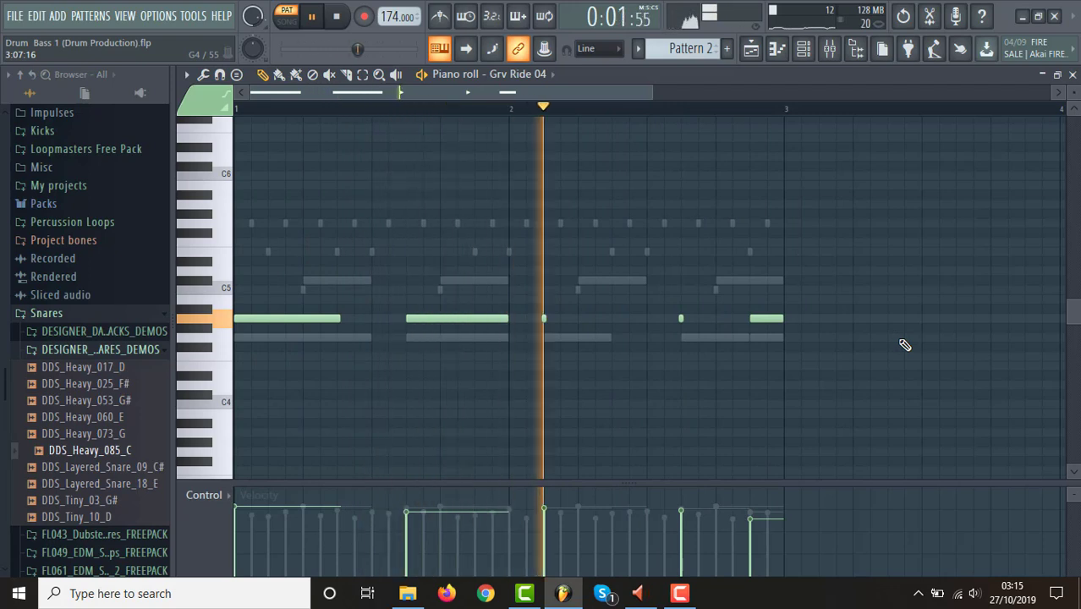
click(751, 49)
key(space)
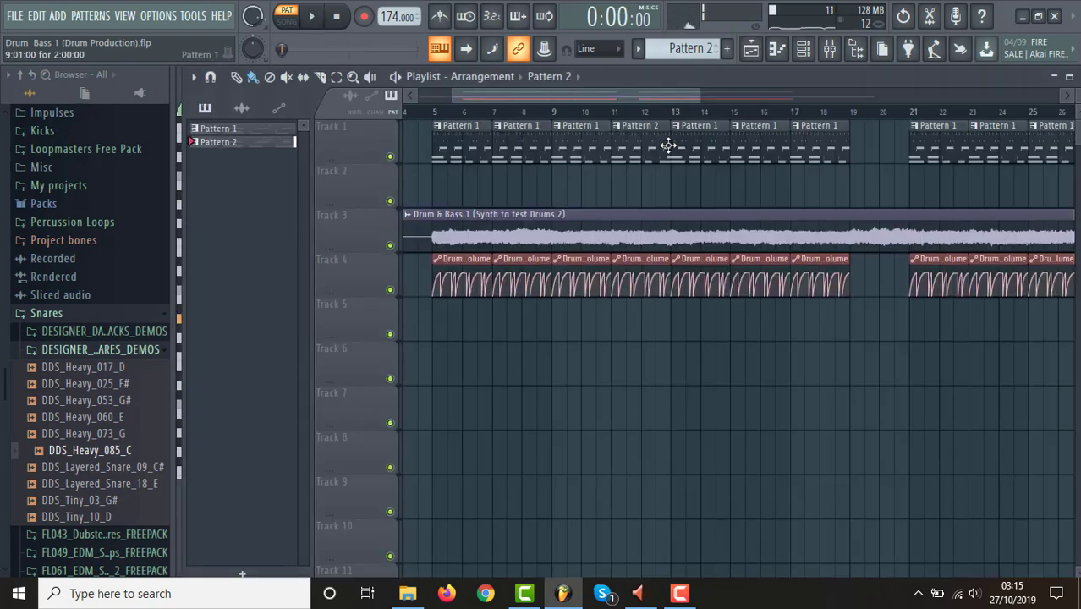
Make the synth's channel volume automation clip at bar 11 unique.
drag(692, 96, 596, 96)
right_click(531, 268)
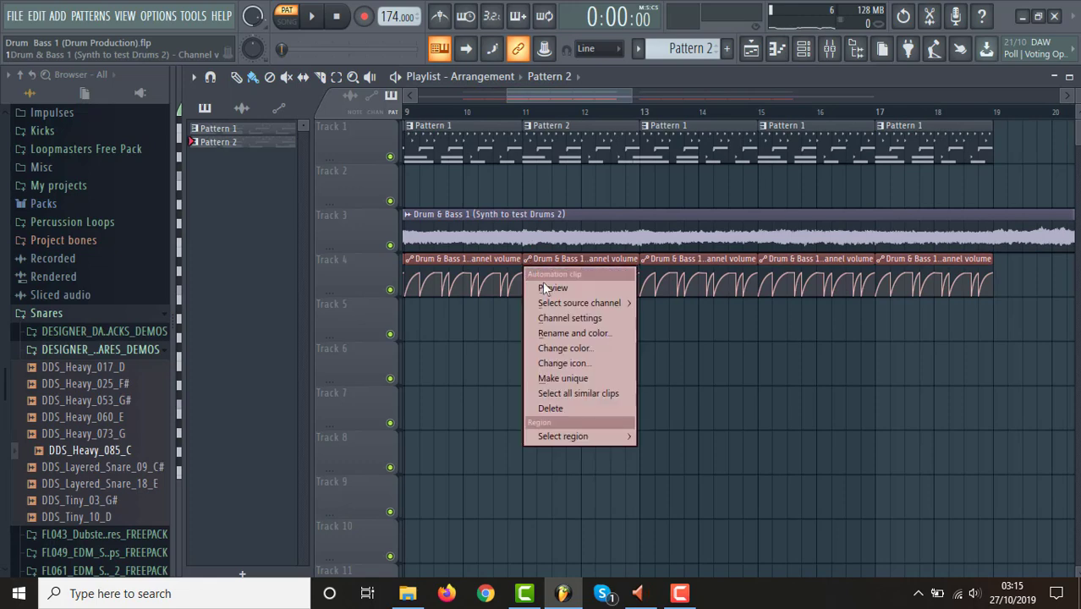
click(574, 378)
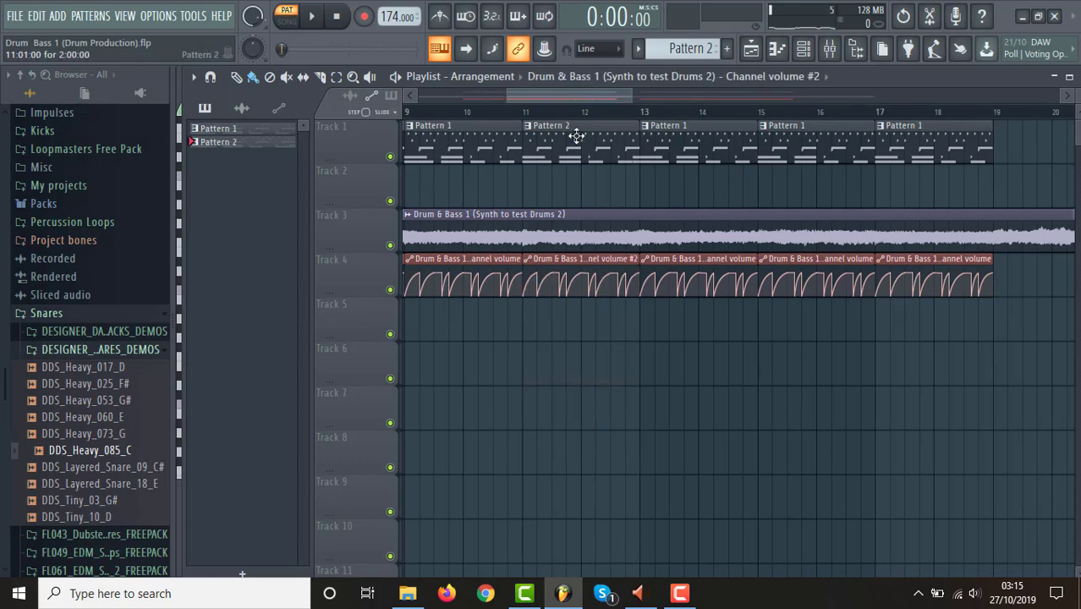
Add a volume dip on step 15 of bar 12 in the unique automation clip, with a curved rise back up to bar 13.
drag(629, 95, 554, 102)
mouse_move(696, 256)
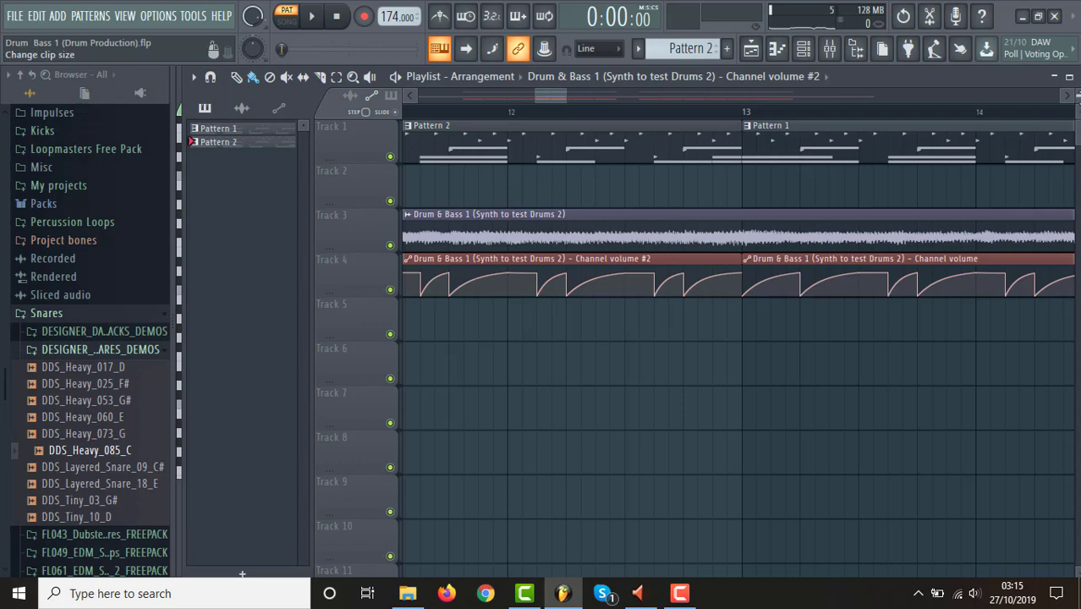
scroll(728, 347, up, 3)
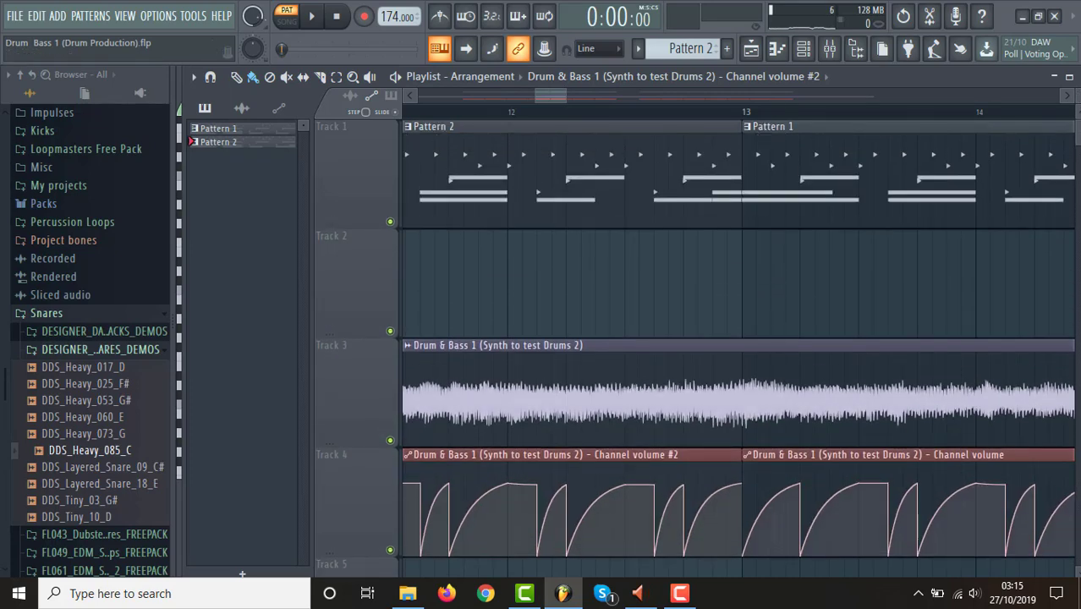
scroll(624, 134, down, 3)
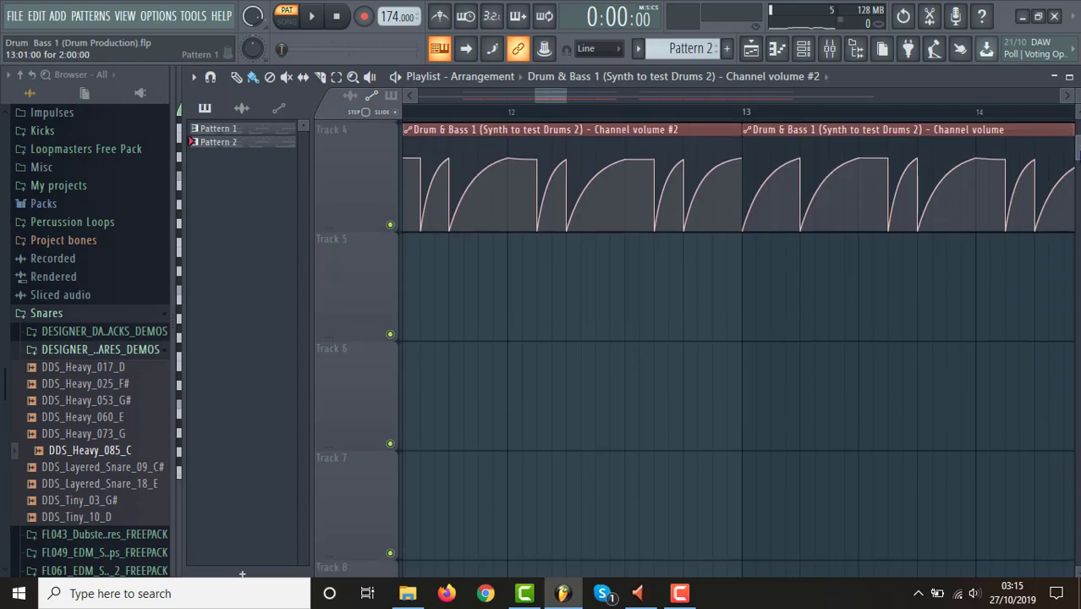
scroll(624, 134, up, 2)
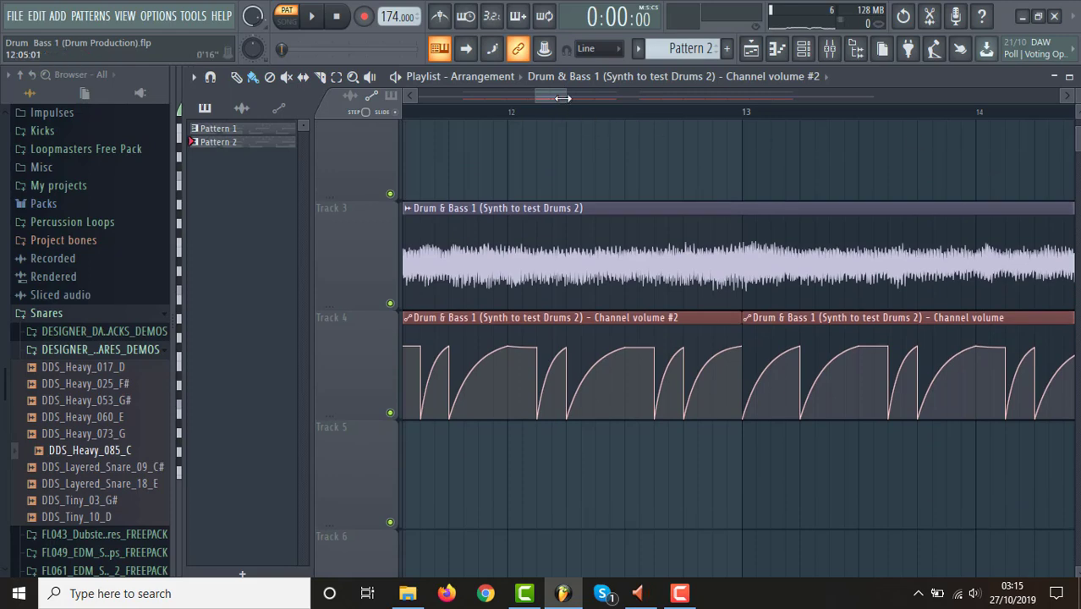
drag(560, 97, 554, 99)
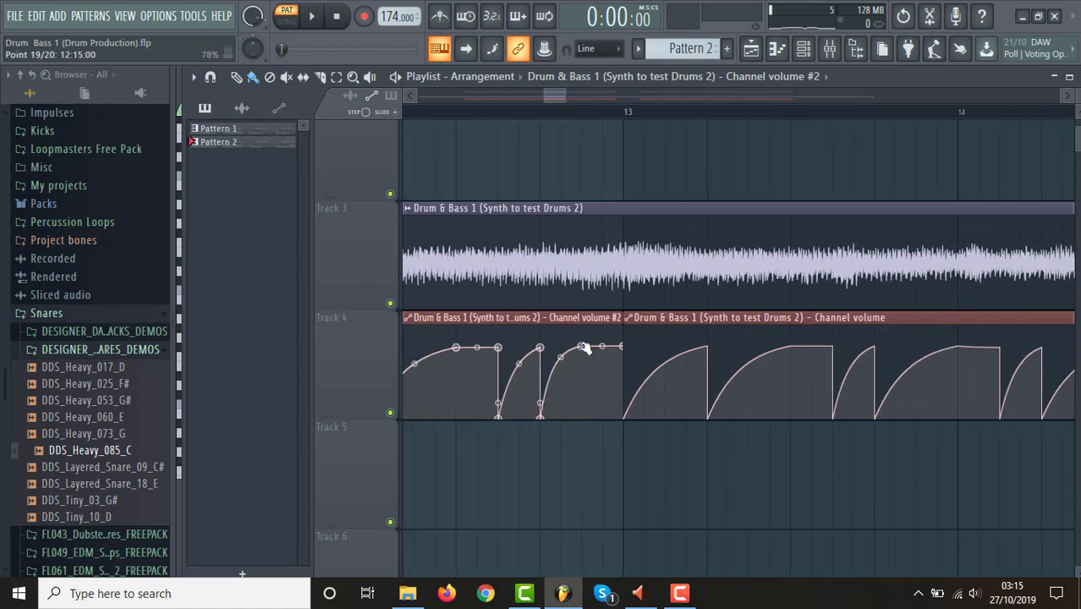
click(582, 389)
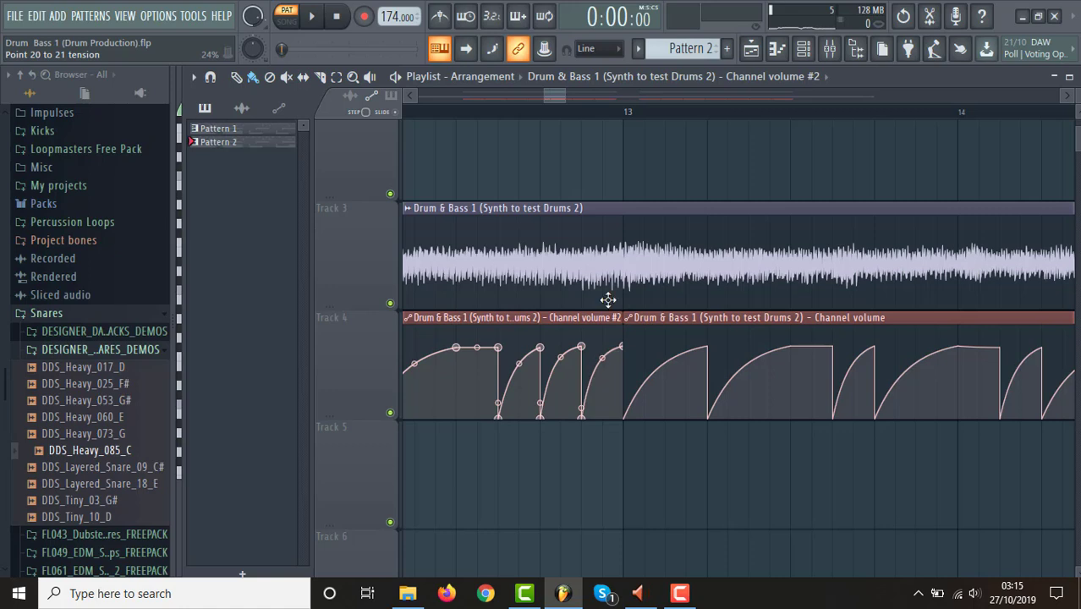
Play the end of the edited section in song mode from step 13 of bar 12 and stop.
click(548, 127)
key(space)
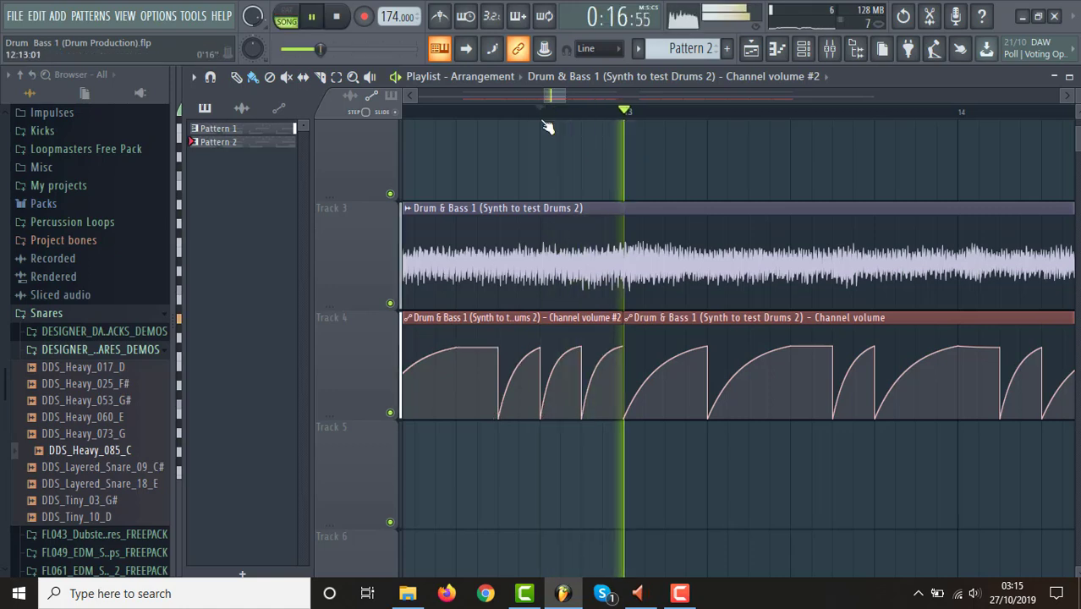
key(space)
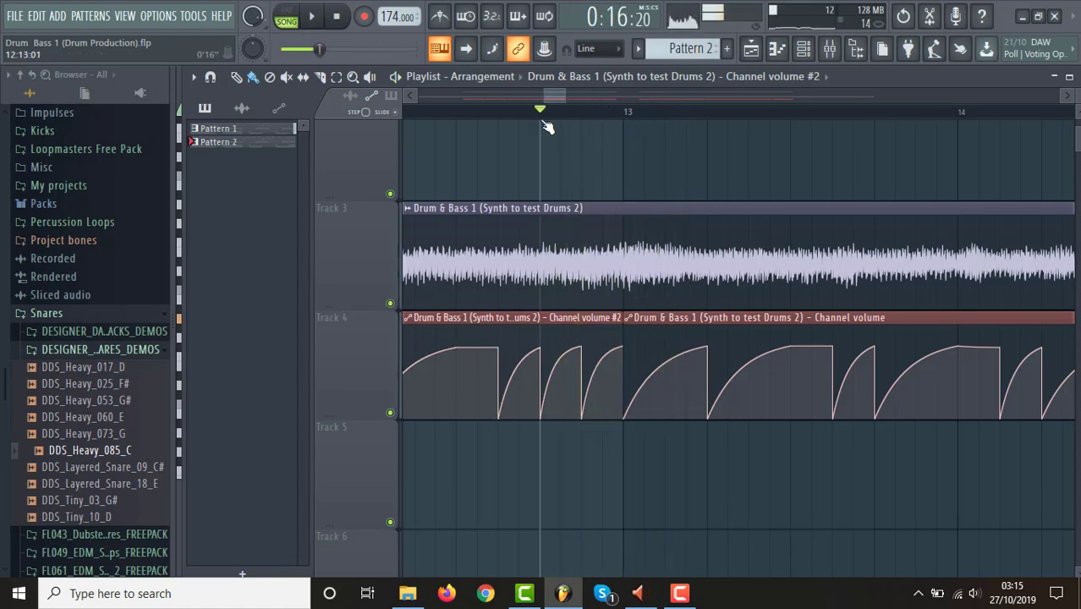
Play the drums with the ducked synth from bar 5, check the mixer levels, then return to the playlist and stop.
drag(545, 91, 689, 92)
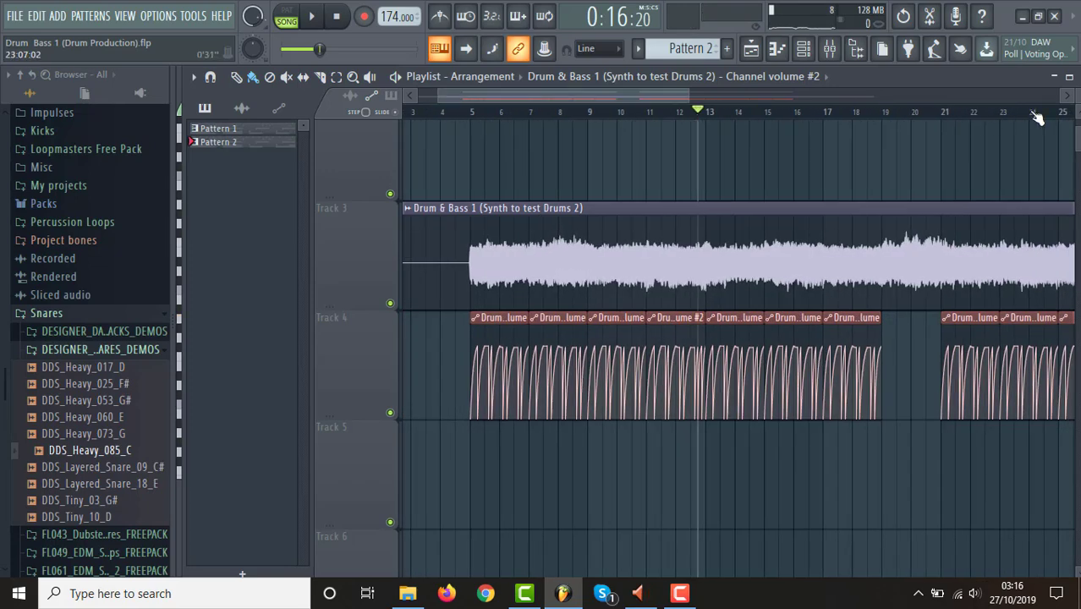
mouse_move(1077, 133)
mouse_down()
mouse_move(1078, 153)
mouse_move(1078, 112)
mouse_up()
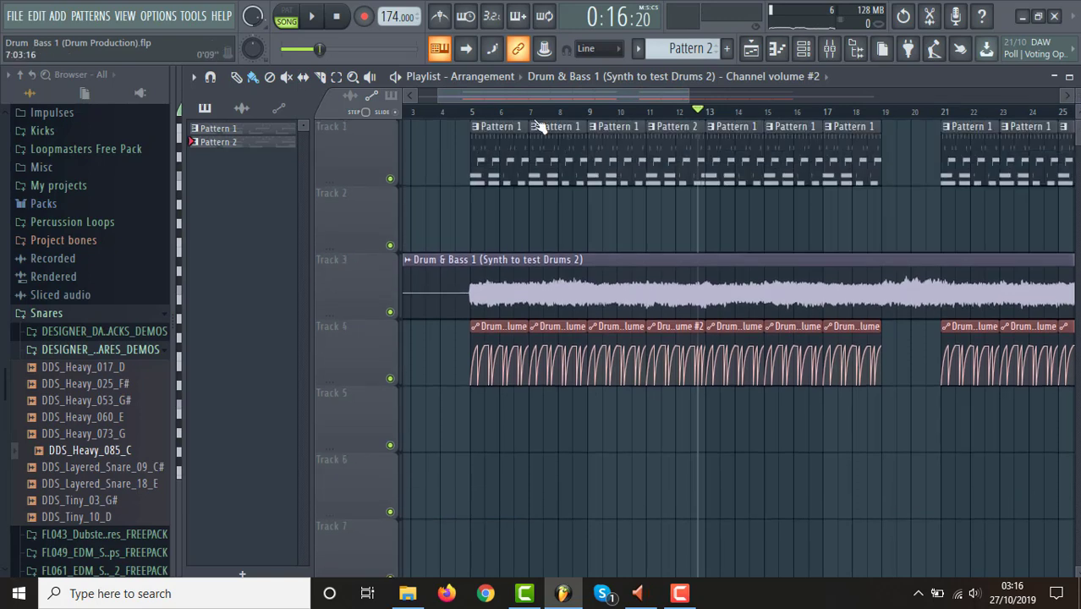
click(474, 115)
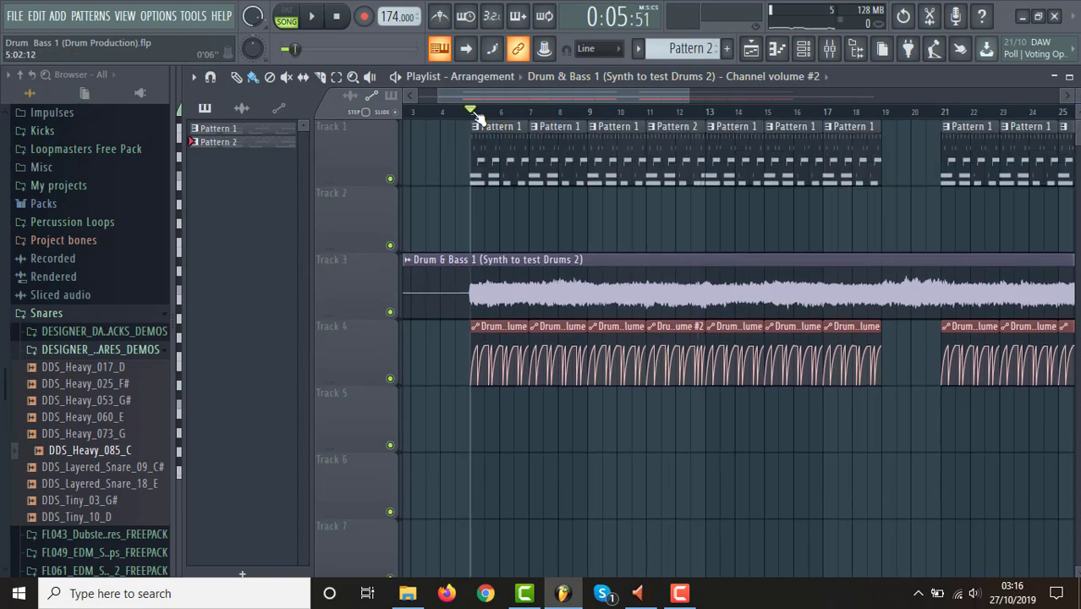
key(space)
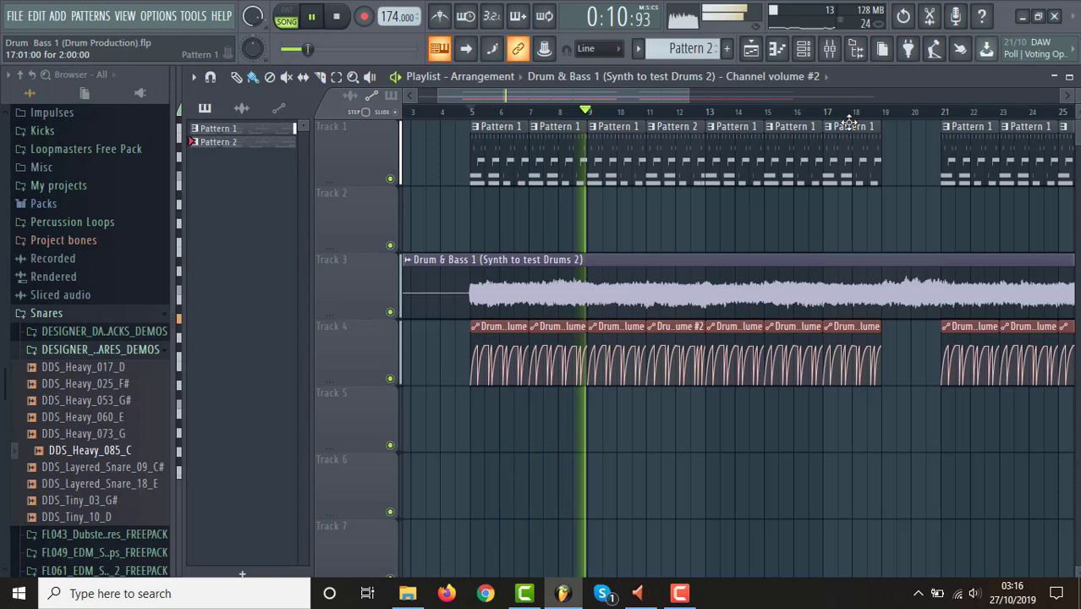
click(832, 48)
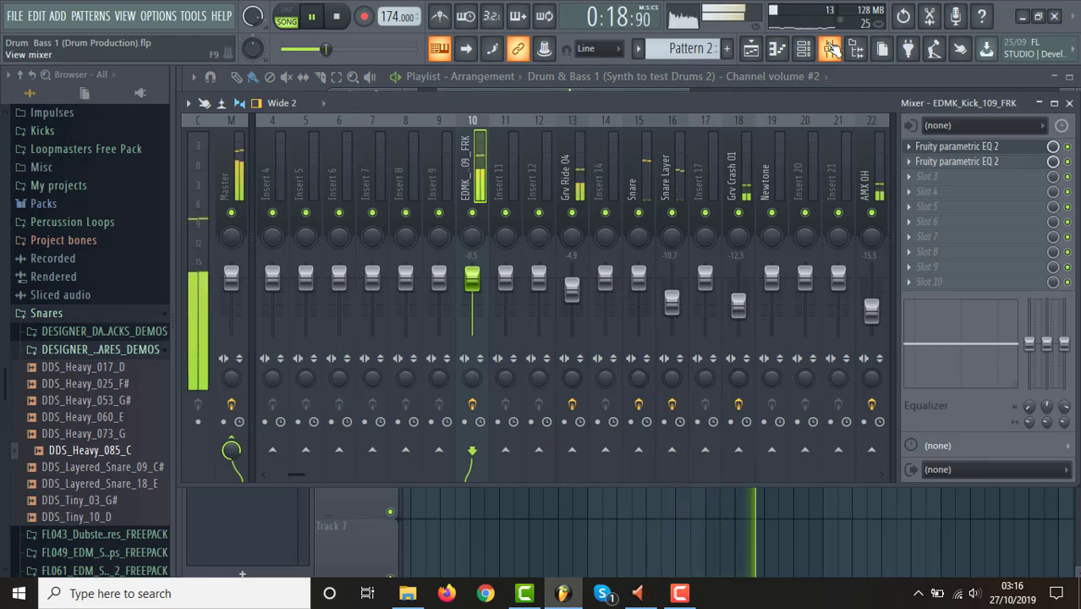
click(751, 50)
key(space)
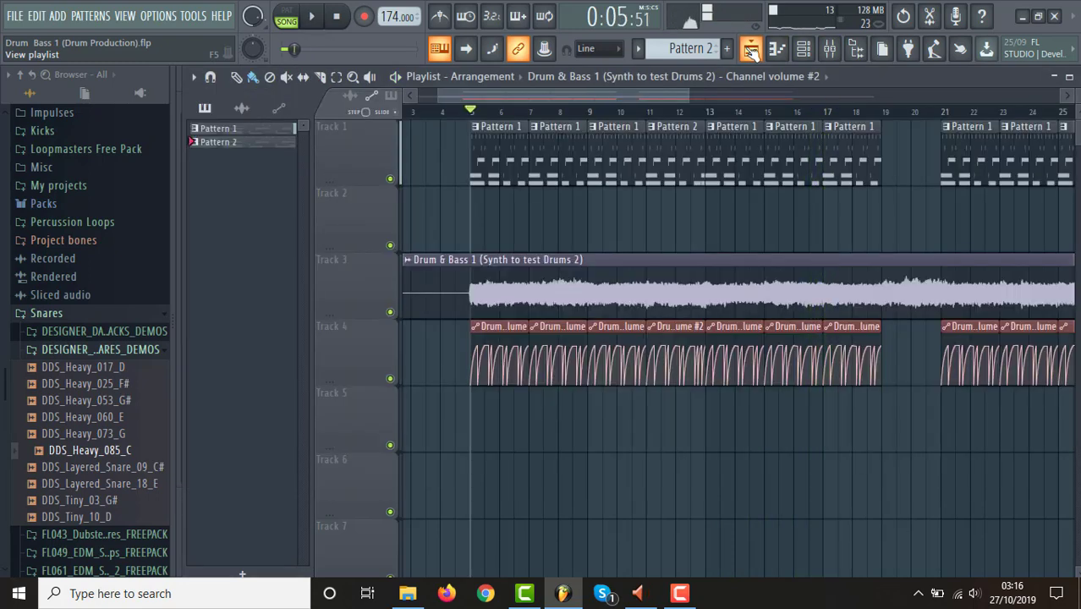
Play the edited section from the middle of bar 11 and stop.
click(660, 113)
key(space)
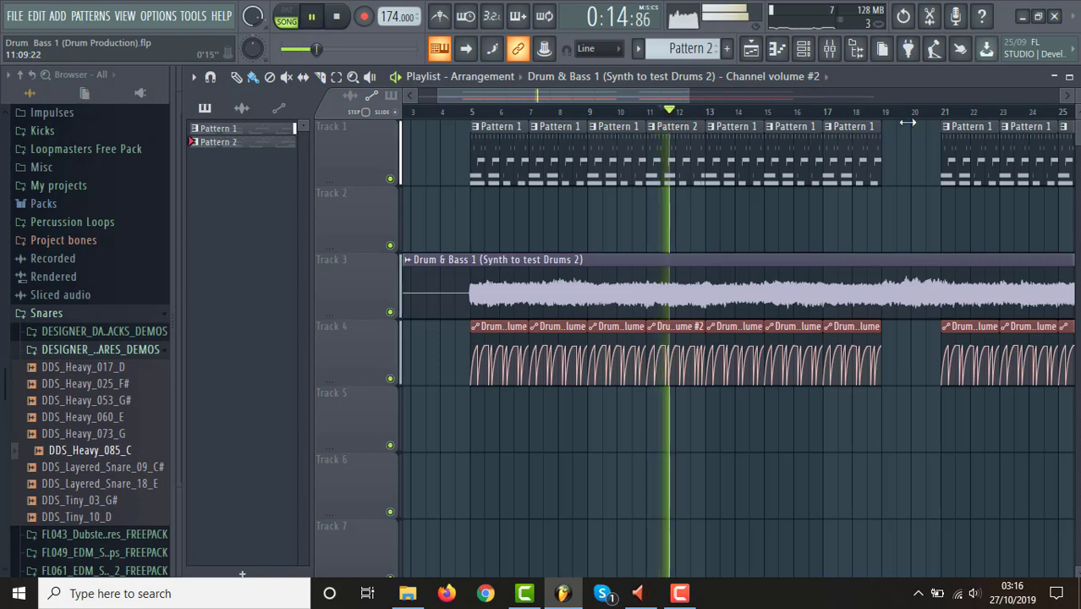
key(space)
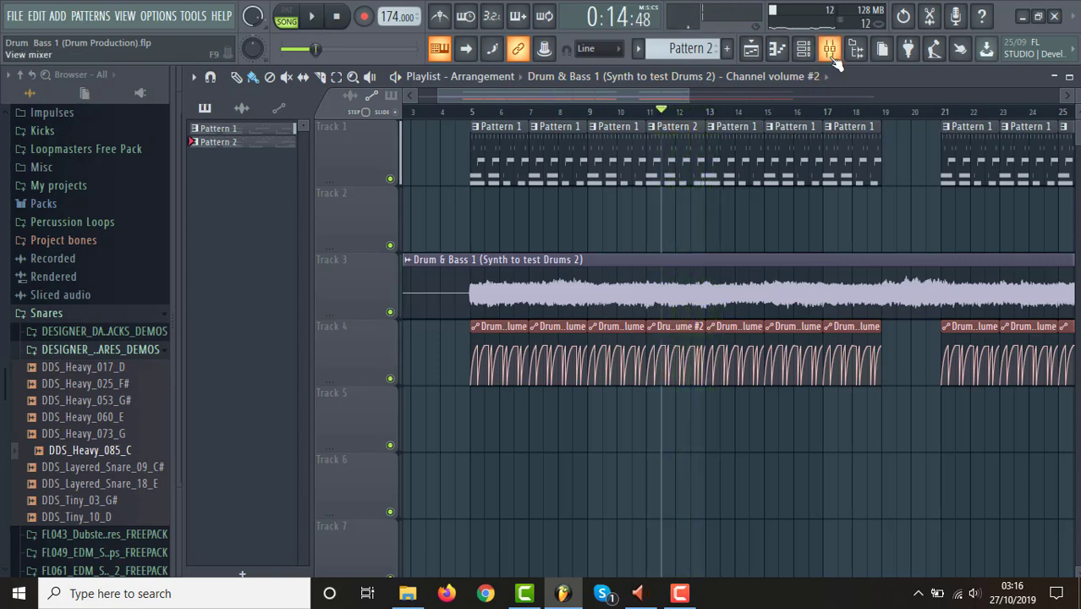
Check the mixer and the Kick 1 and Grv Ride 04 notes of Pattern 2 in the piano roll, and return to the playlist.
click(830, 51)
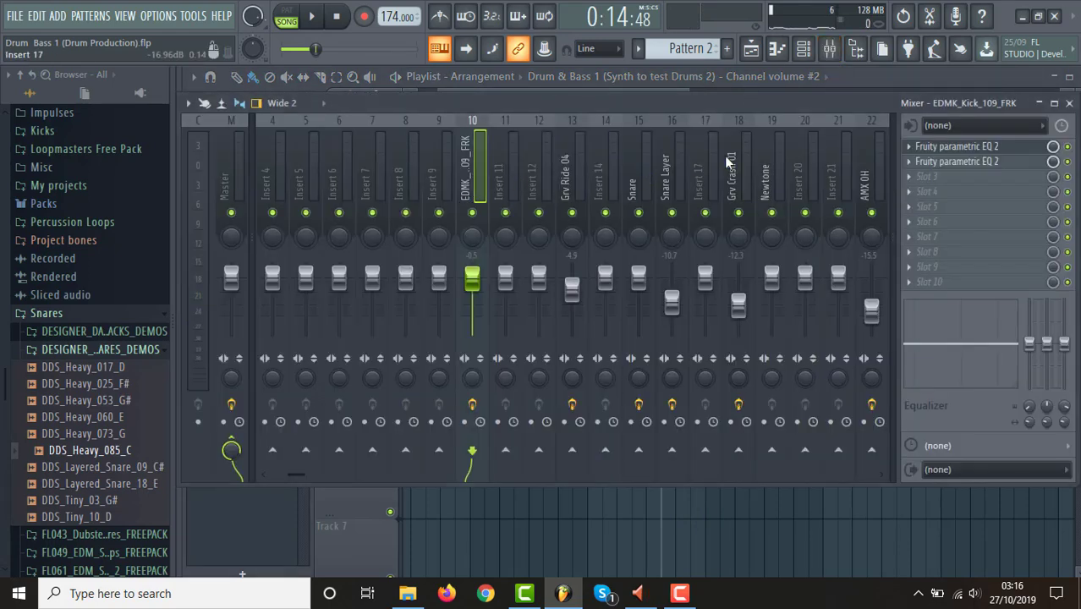
click(805, 51)
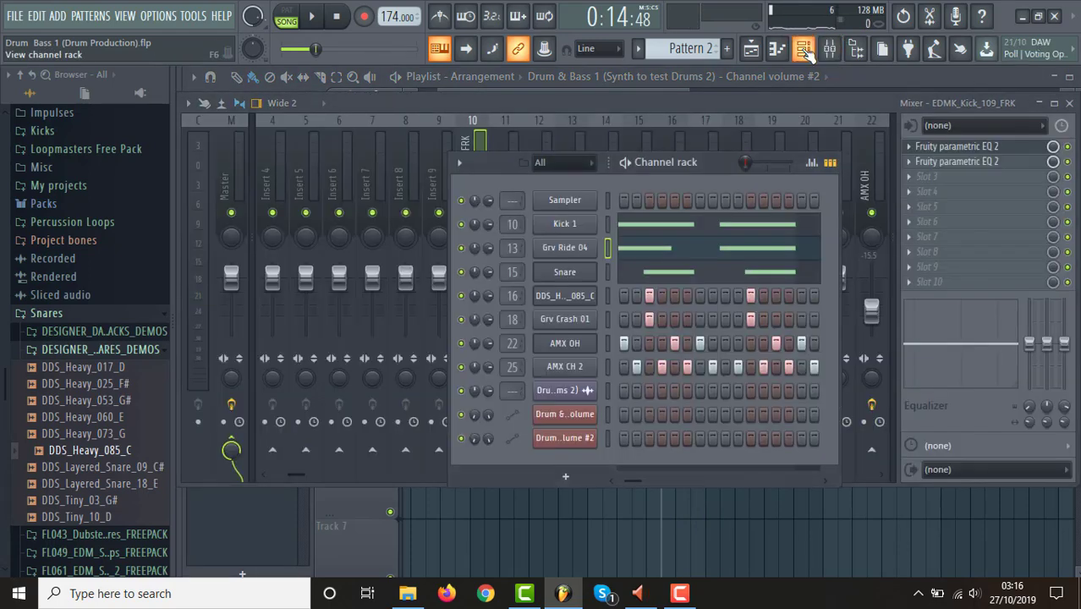
click(631, 222)
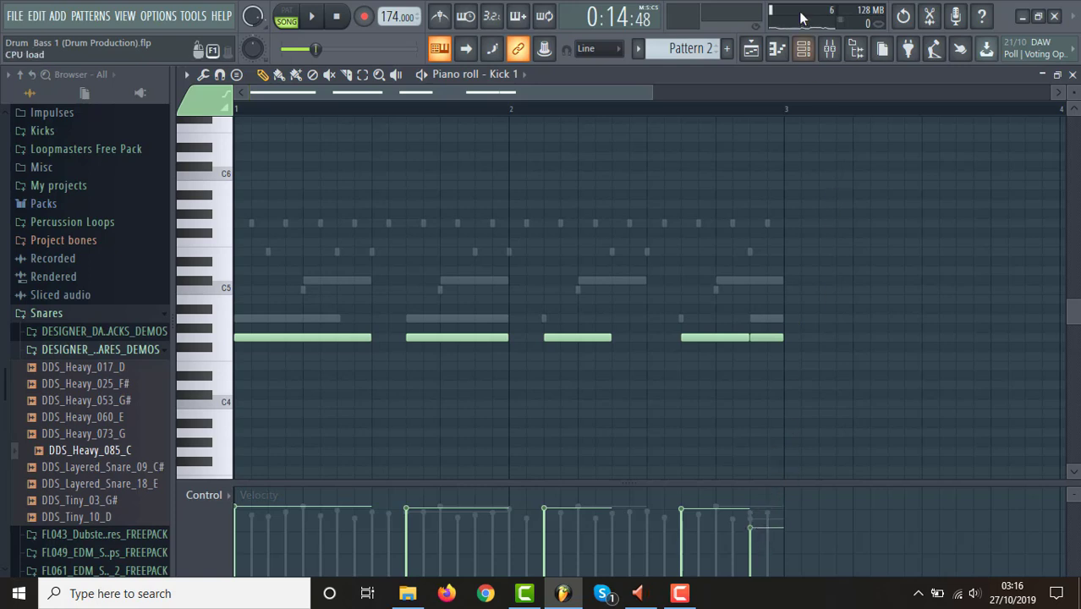
click(806, 50)
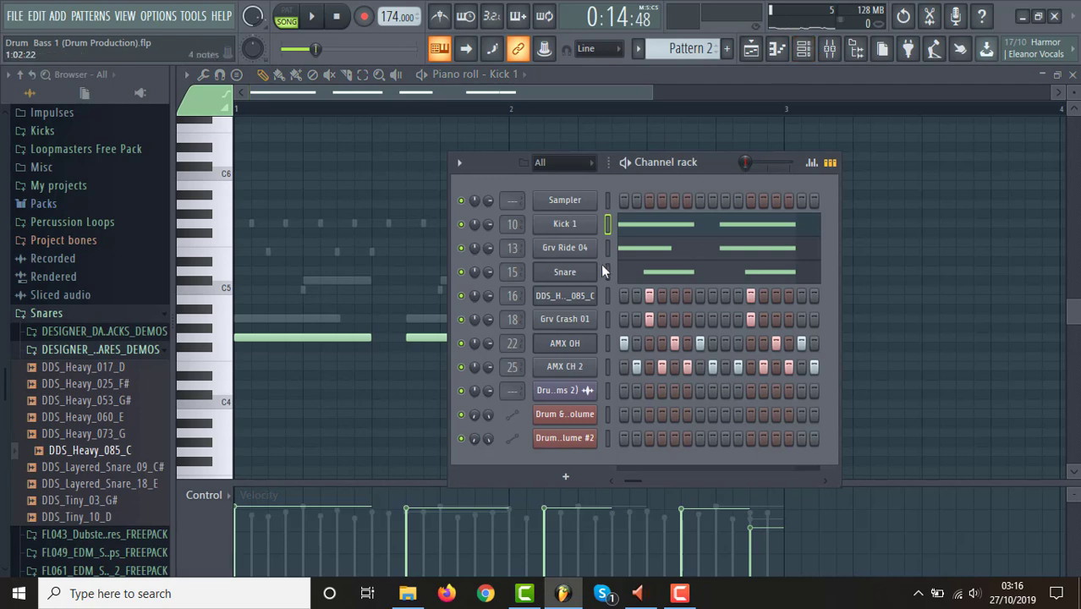
click(667, 252)
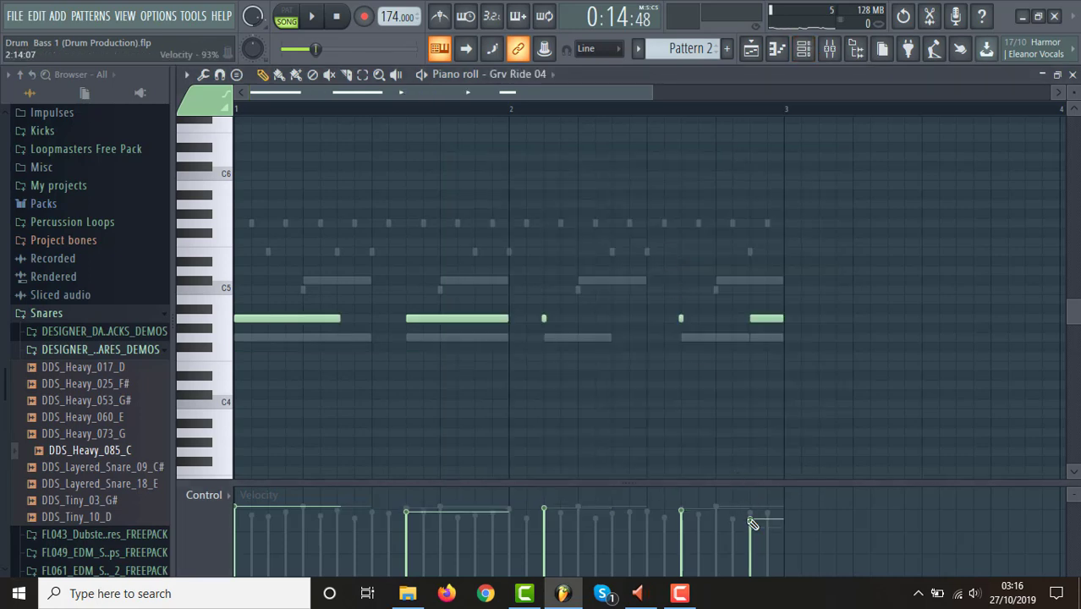
click(764, 51)
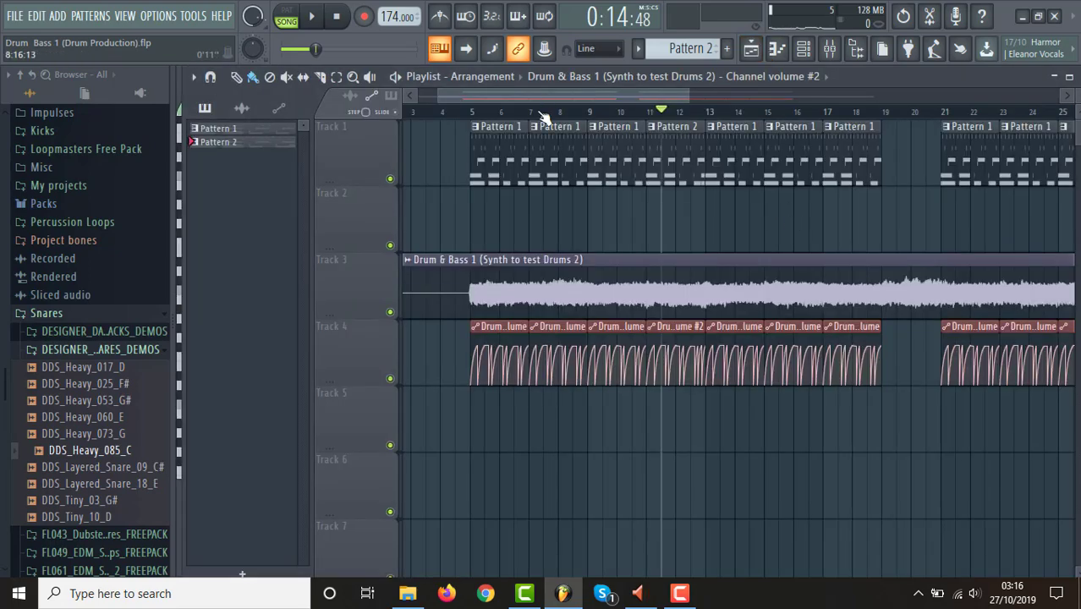
Play the edited section in song mode from bar 11 into bar 13 and stop.
drag(441, 100, 581, 105)
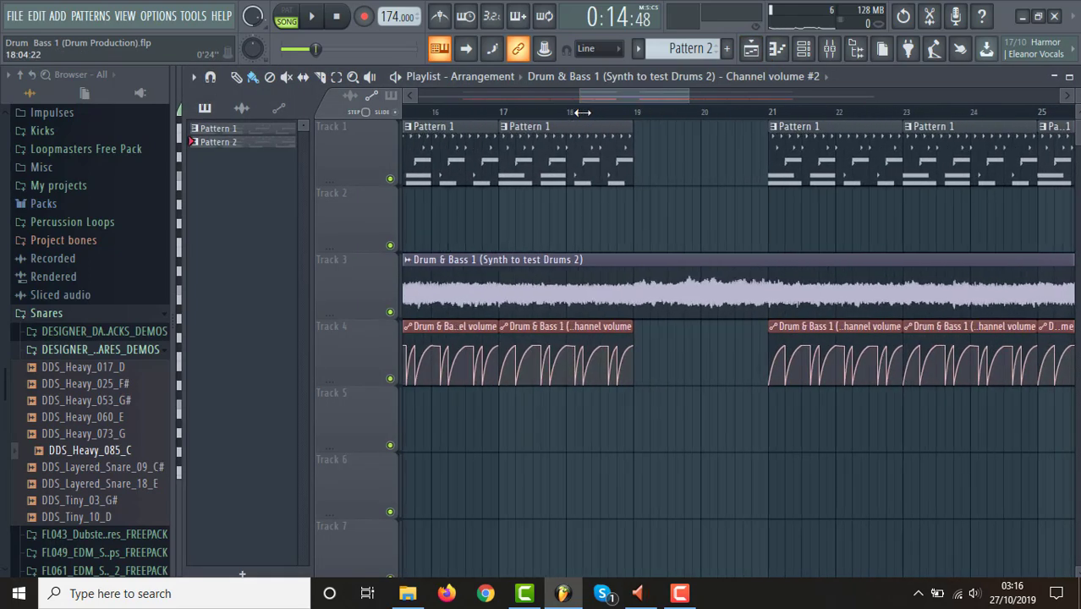
click(574, 99)
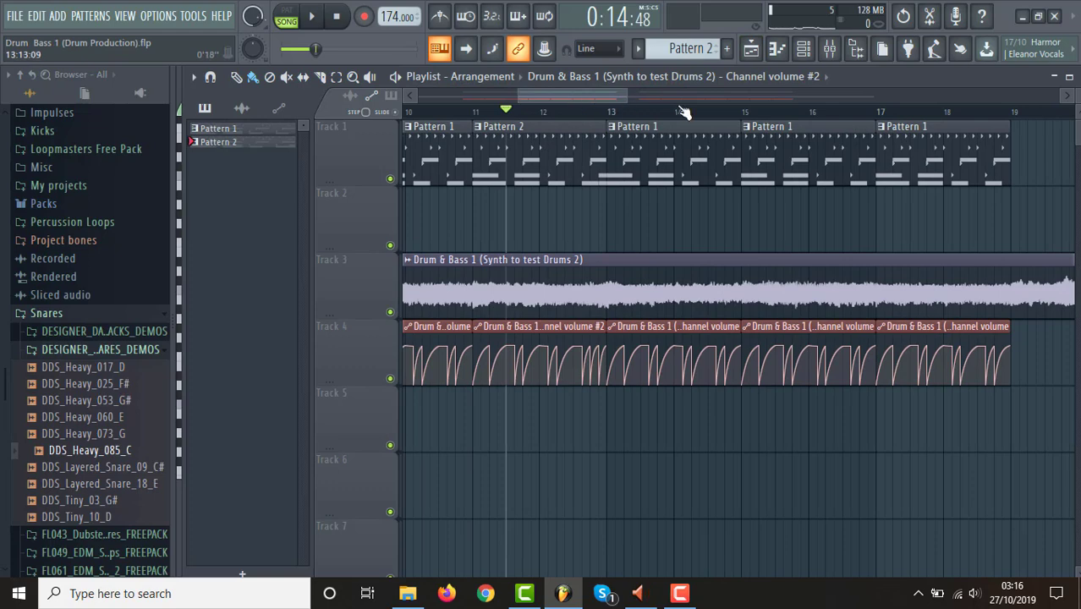
drag(626, 99, 559, 99)
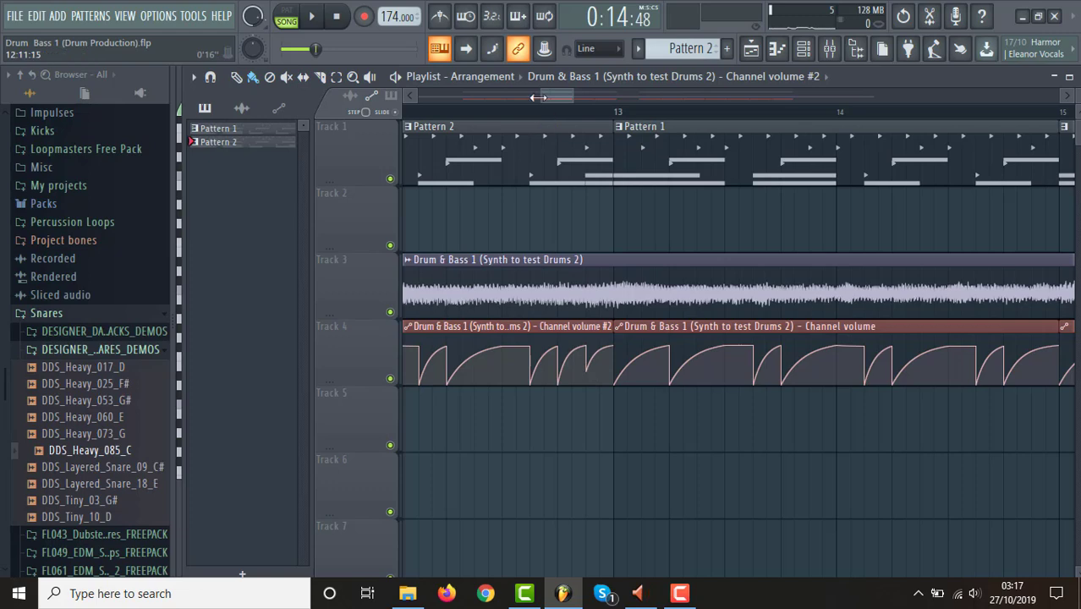
drag(535, 96, 446, 110)
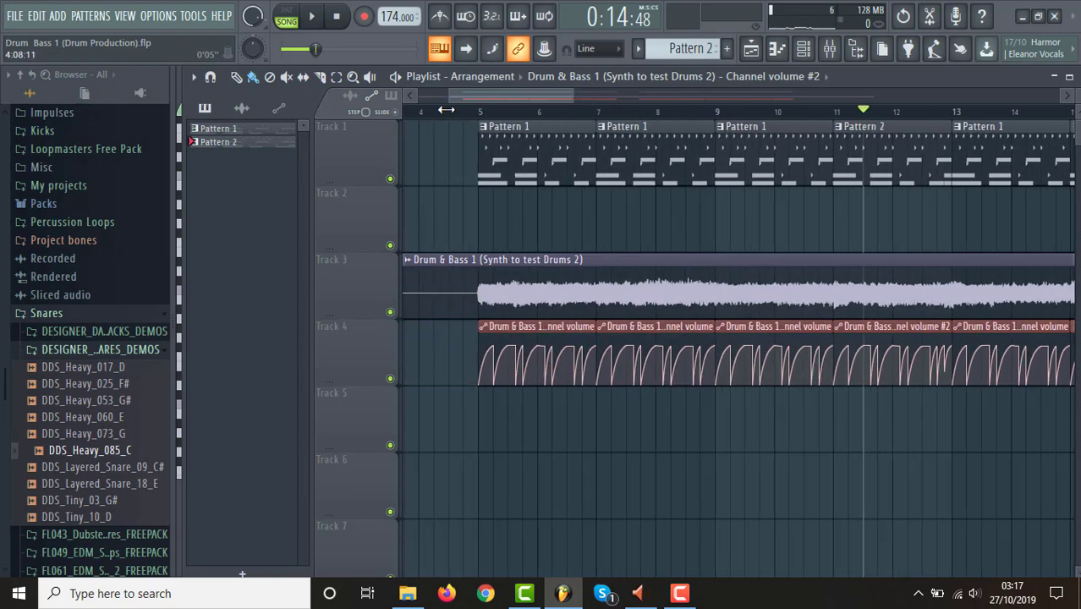
drag(577, 99, 669, 125)
click(659, 112)
key(space)
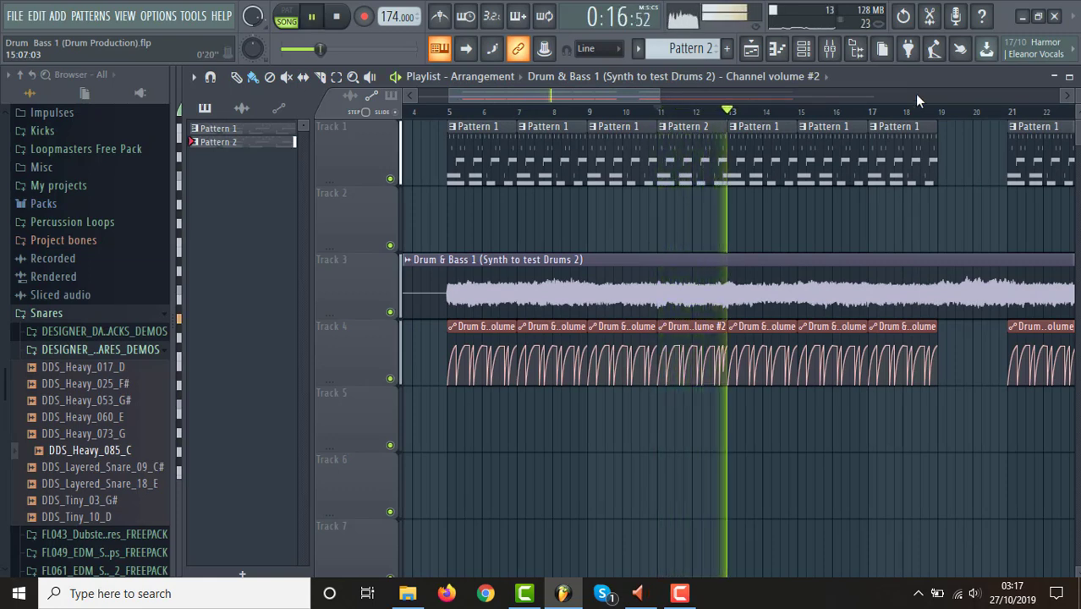
key(space)
key(space)
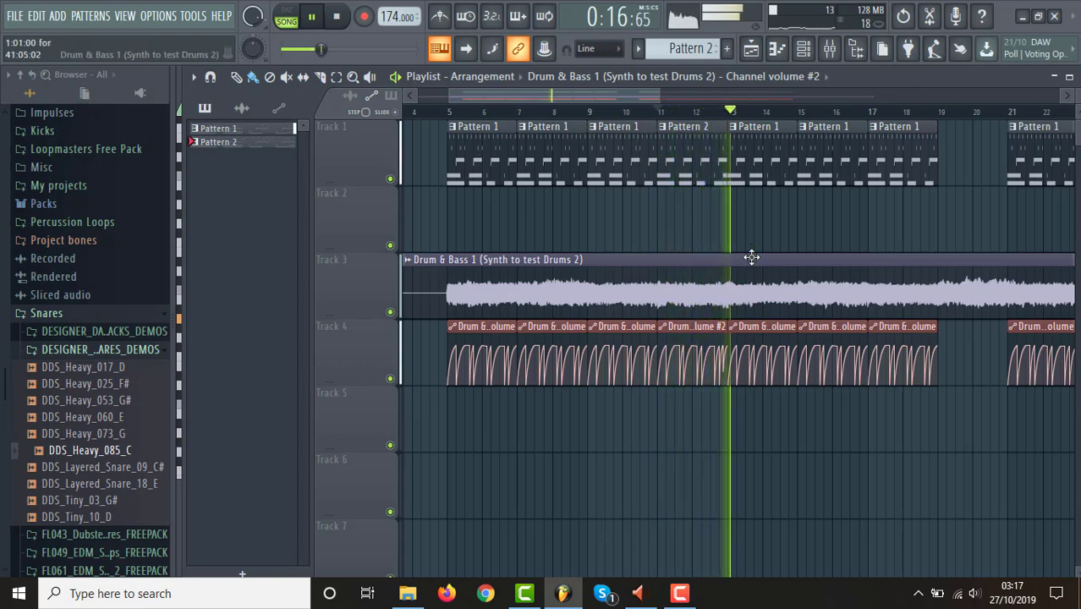
key(space)
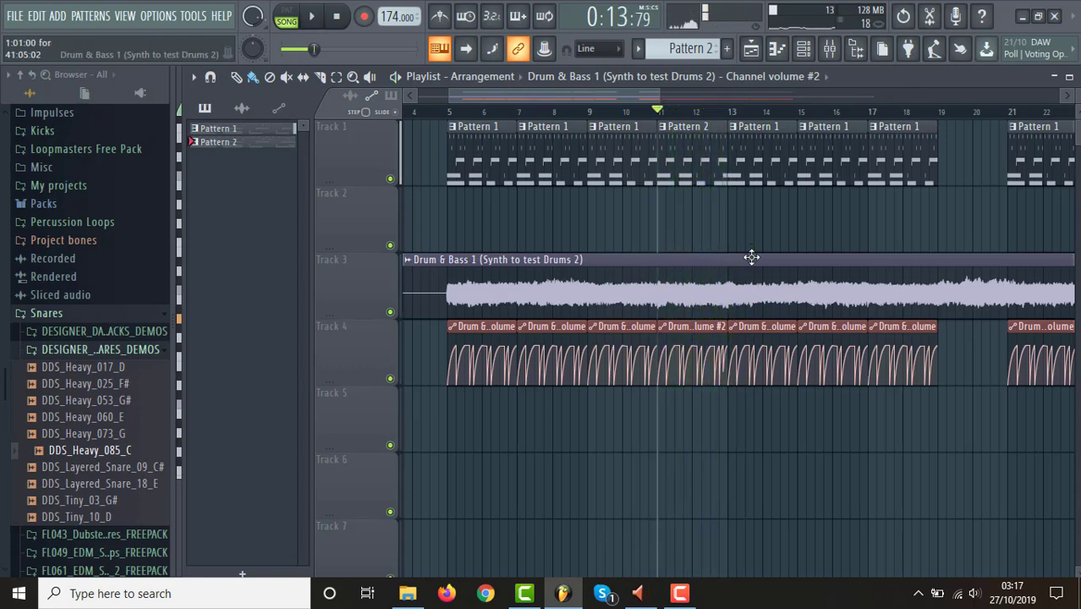
Raise the velocity of Pattern 2's last Kick 1 note to 71% and play the section from bar 11.
click(808, 54)
click(718, 226)
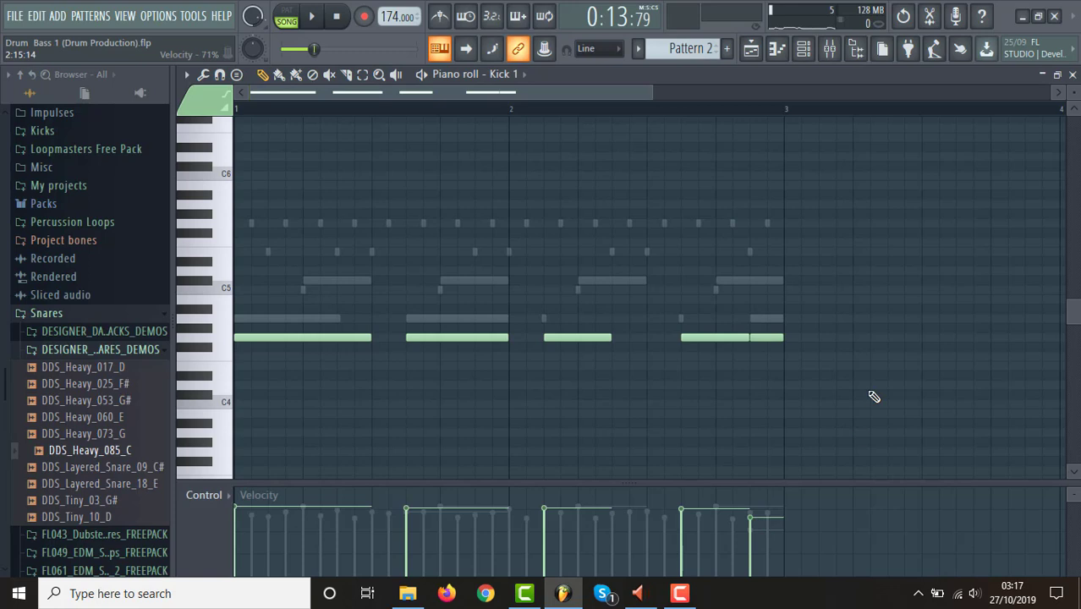
key(space)
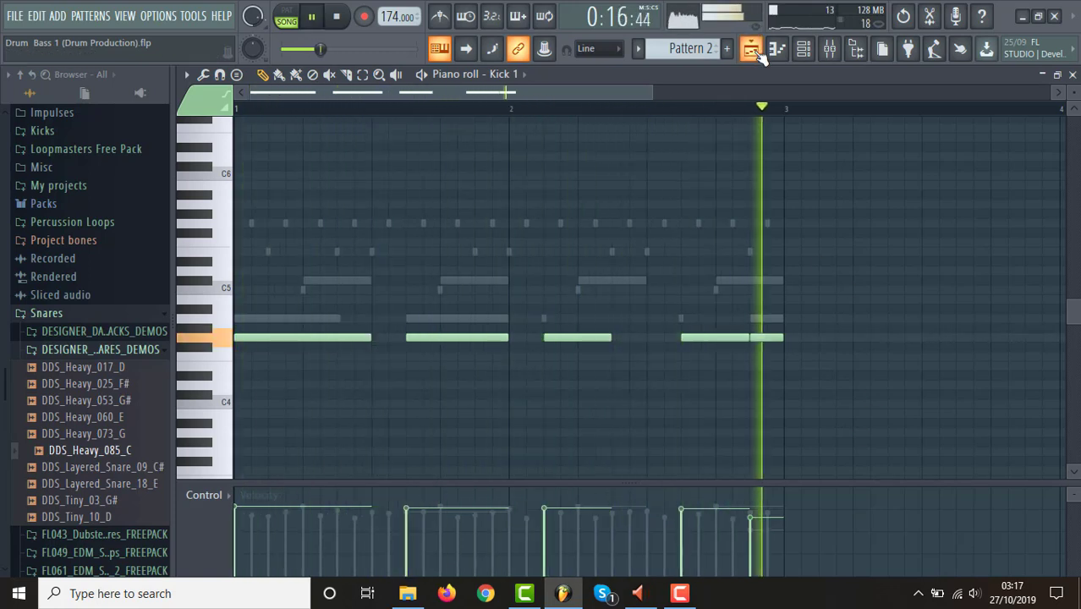
key(space)
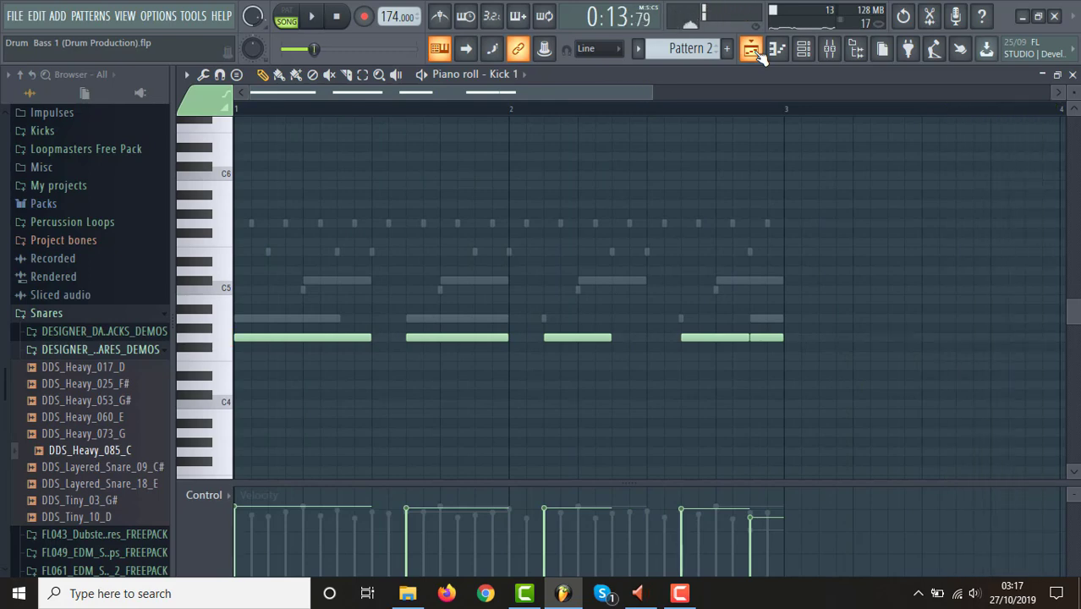
Raise the velocity of Pattern 2's last Grv Ride 04 note and replay the section from bar 11 in the playlist.
click(756, 51)
click(803, 48)
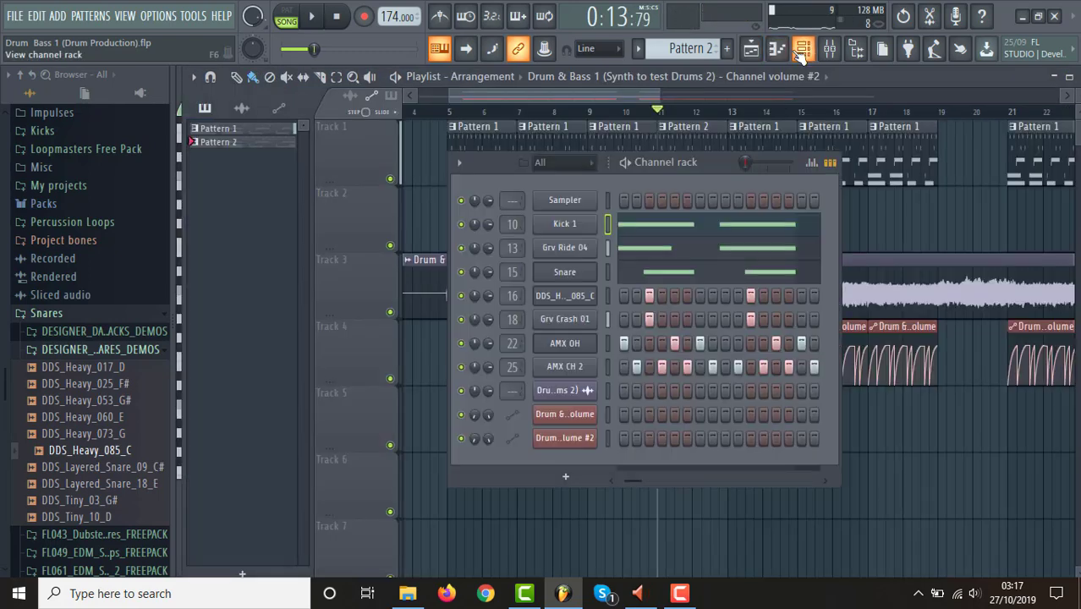
click(698, 252)
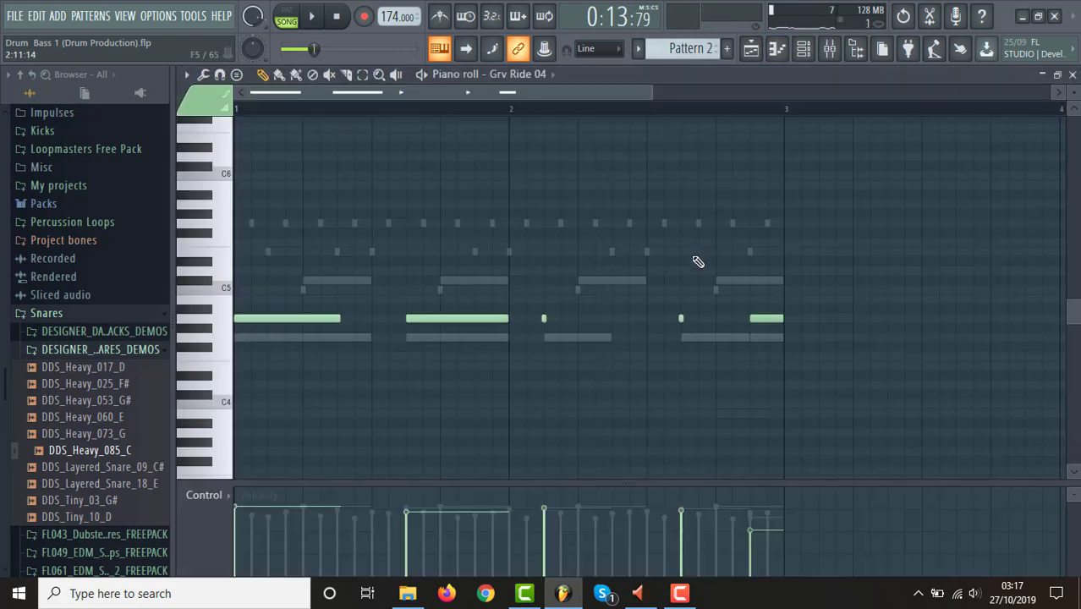
click(750, 520)
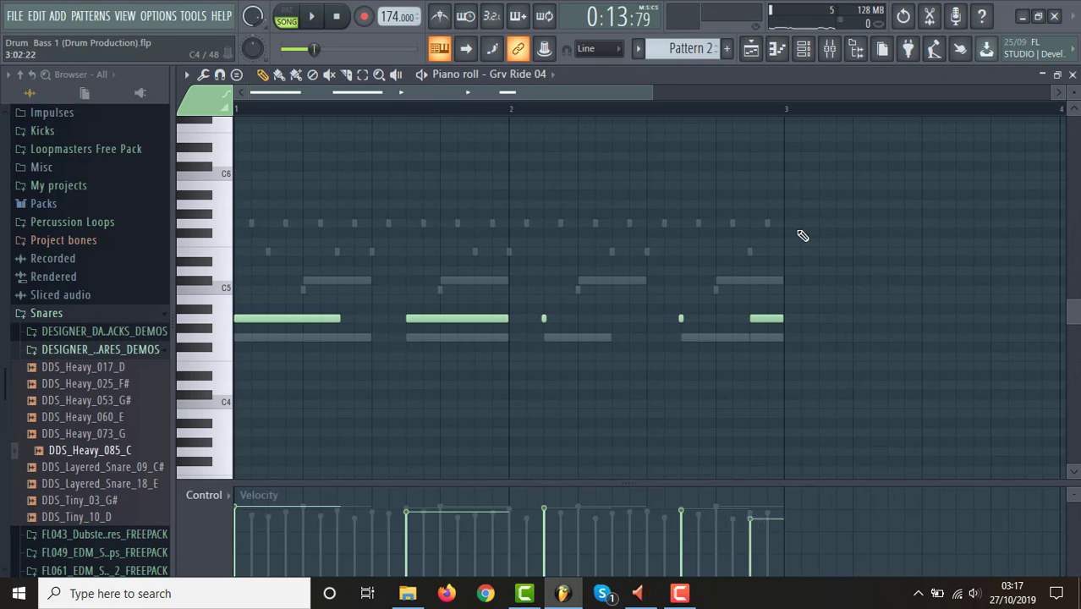
click(752, 50)
key(space)
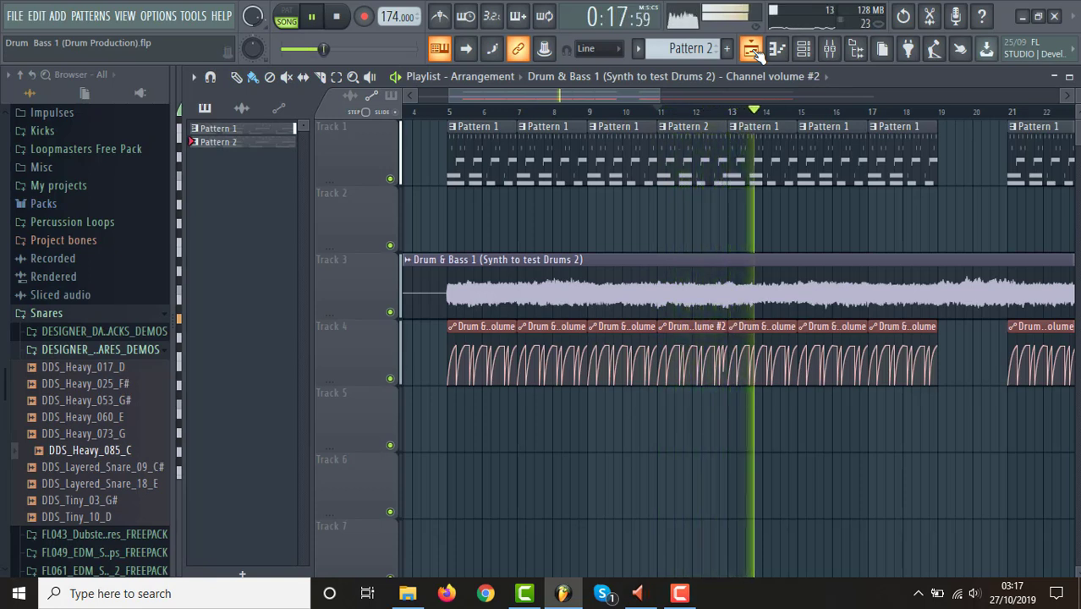
key(space)
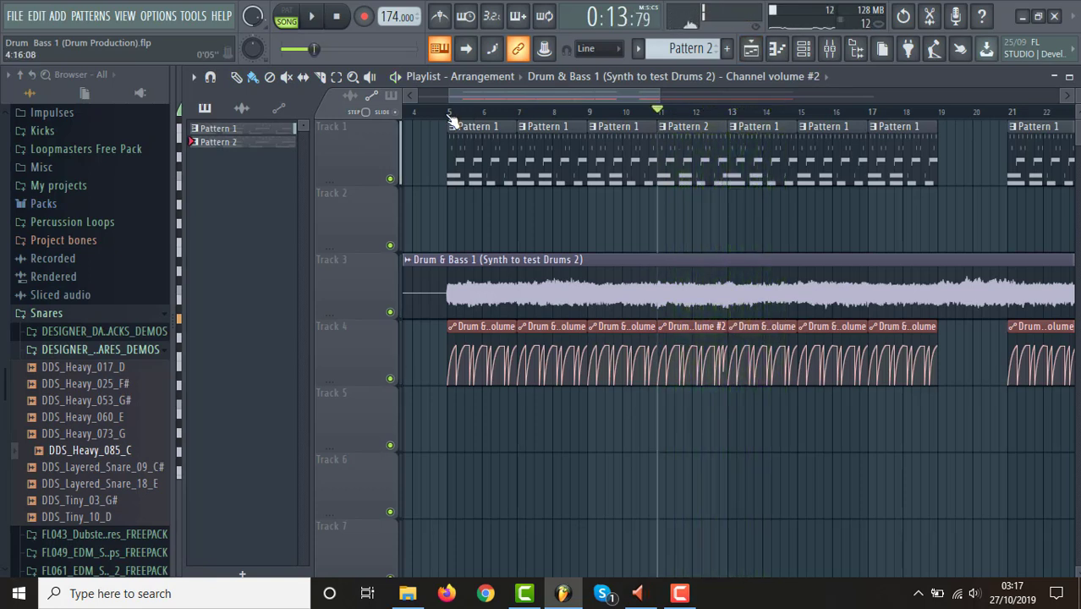
Play the whole arrangement from bar 5 with all clips in view and stop.
click(450, 114)
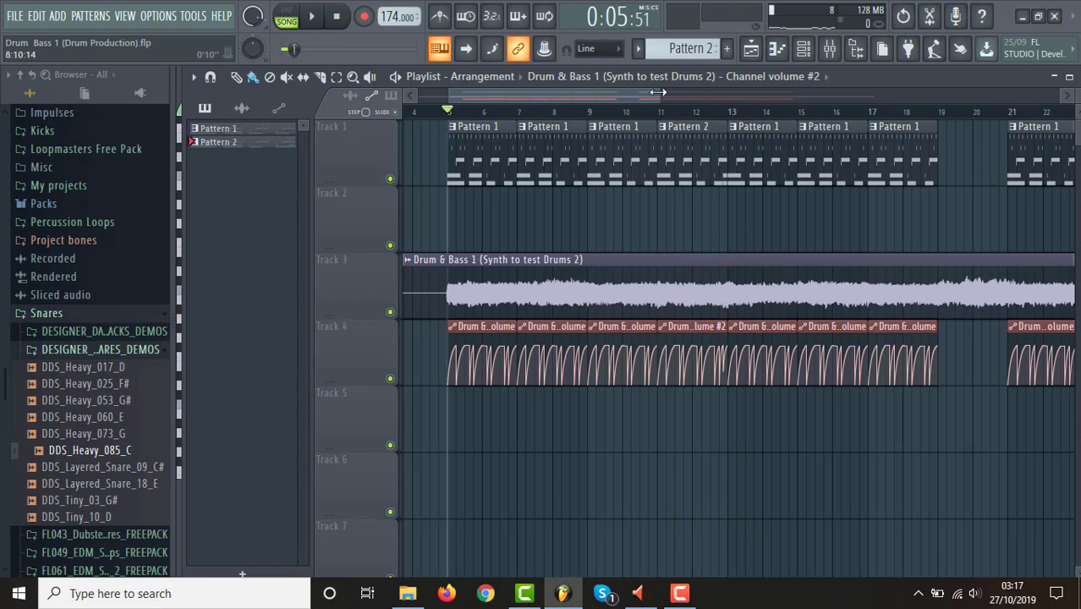
drag(660, 97, 899, 102)
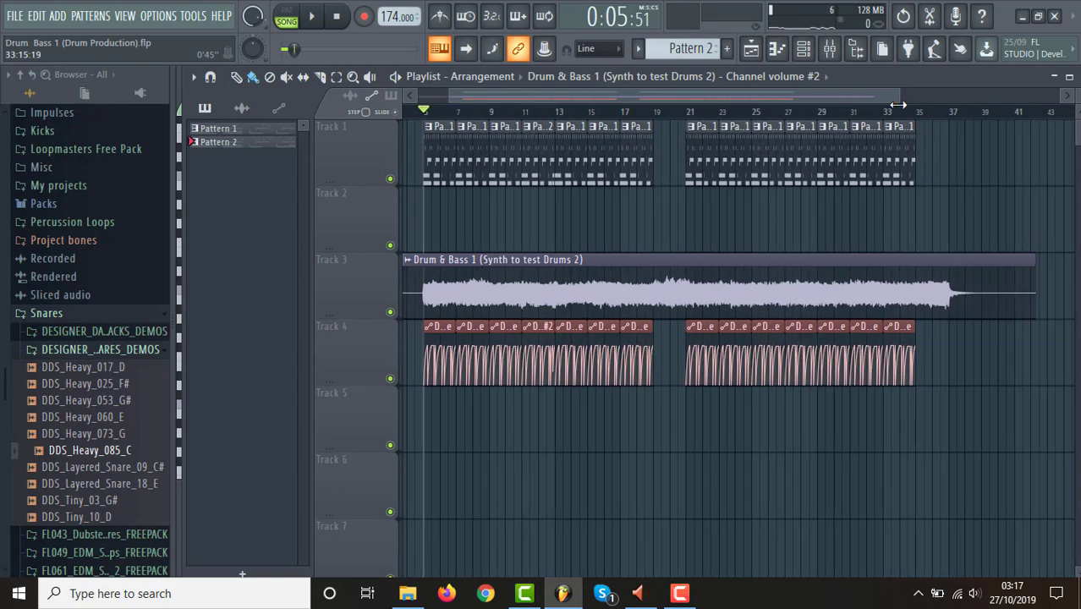
drag(1077, 96, 1077, 116)
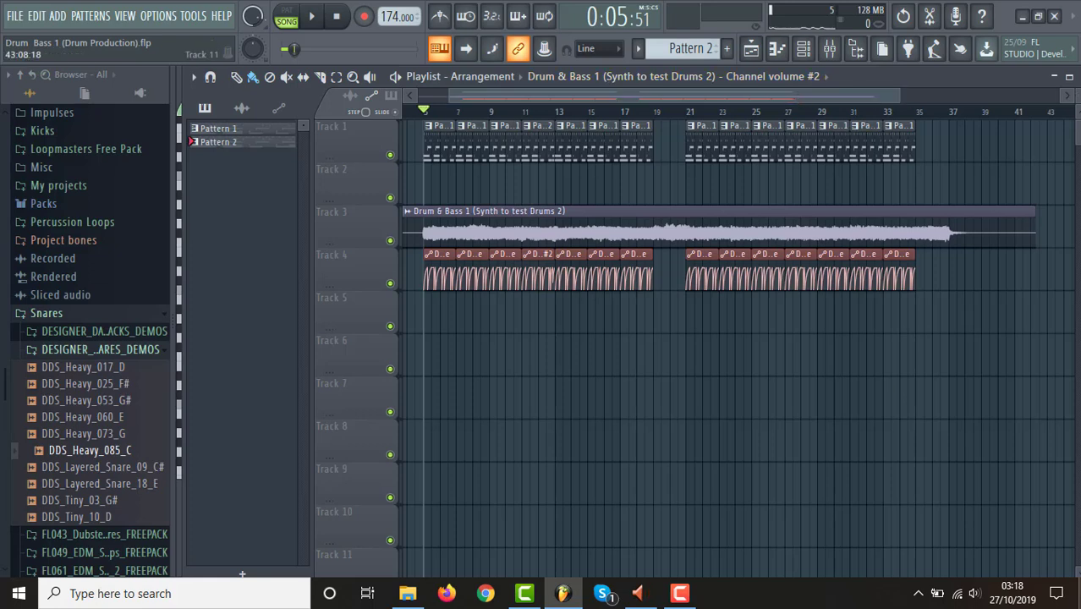
key(space)
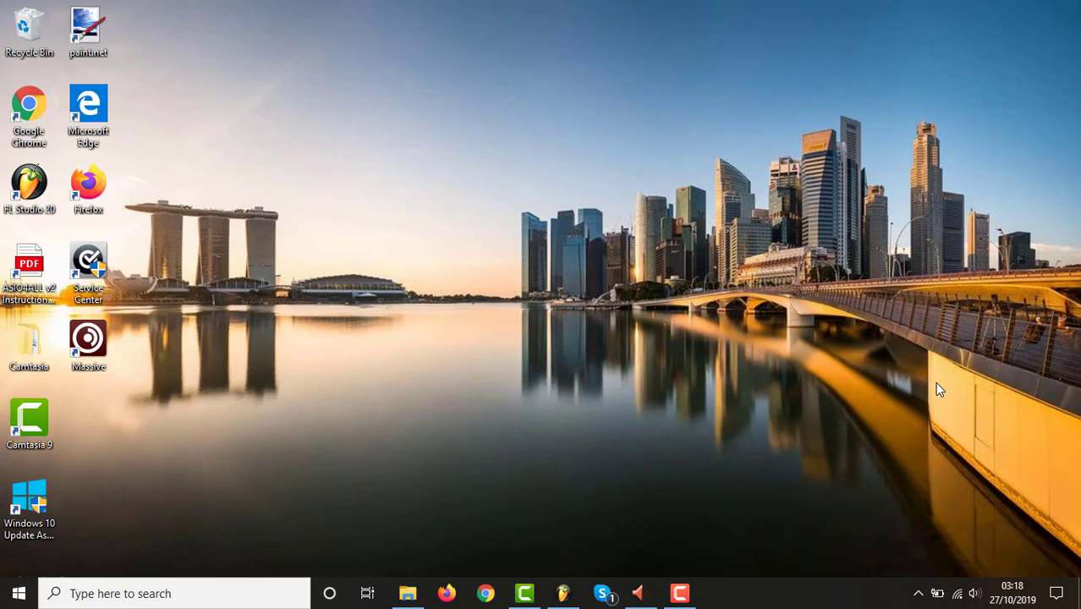
click(563, 593)
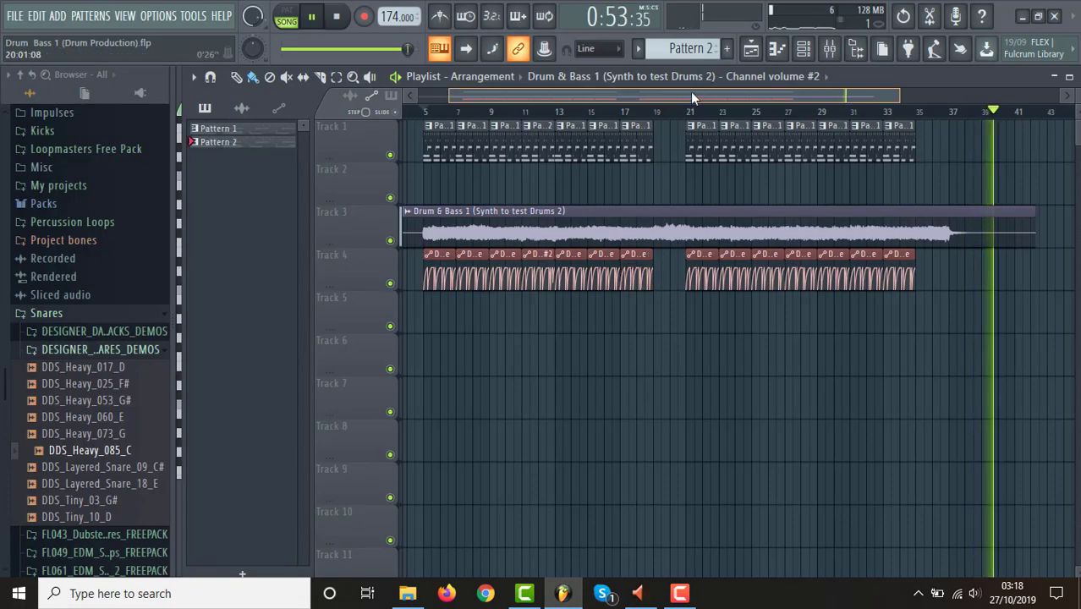
key(space)
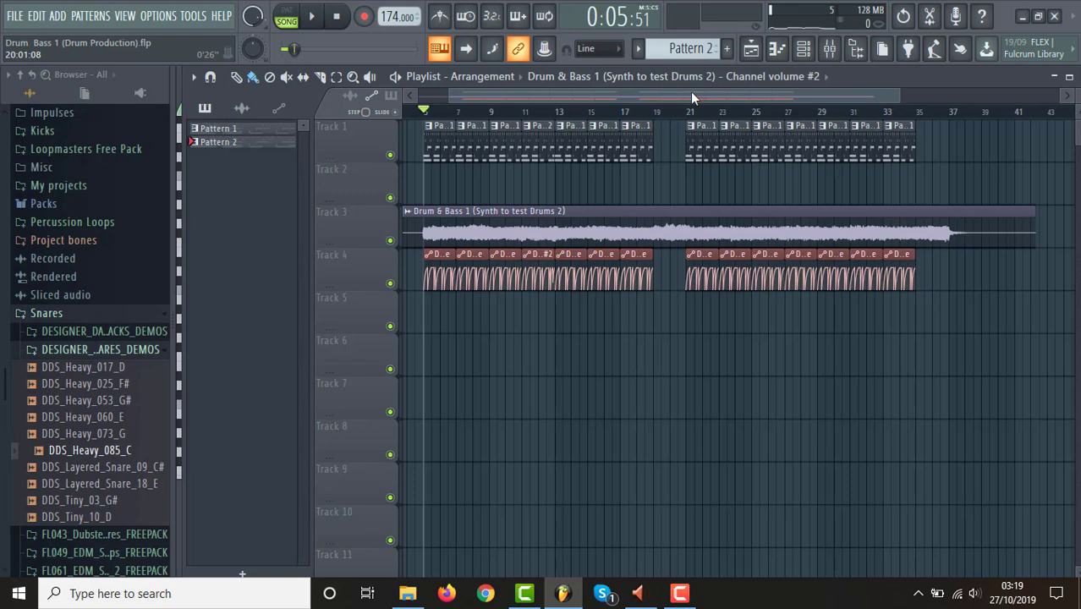
Mark the drumless gap from bar 19 to bar 21 on the timeline and clear the selection.
drag(452, 94, 445, 94)
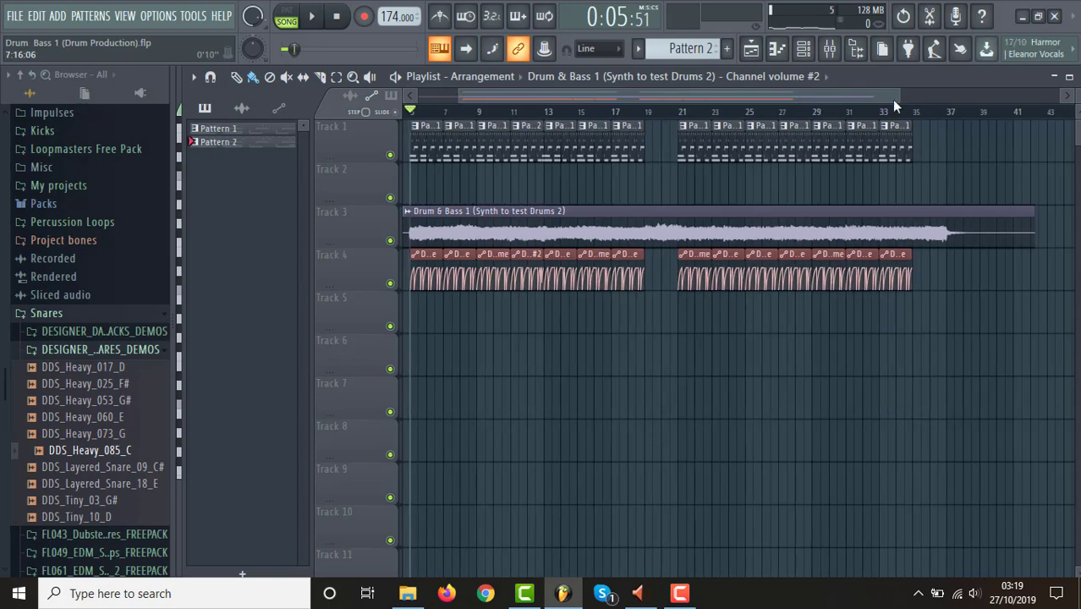
drag(899, 98, 837, 96)
click(695, 114)
click(686, 114)
drag(689, 115, 725, 119)
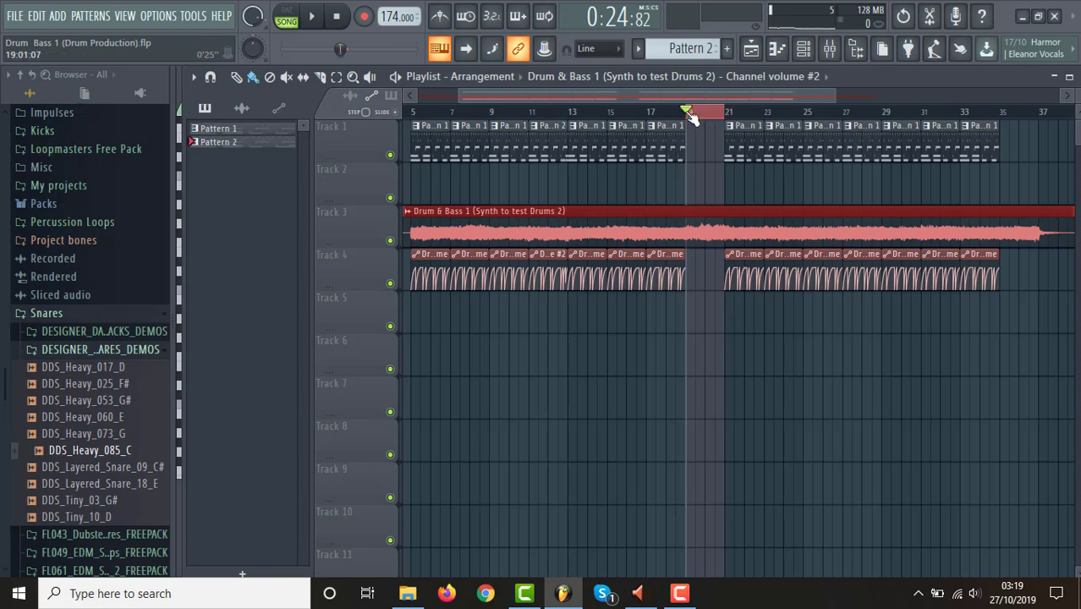
key(ctrl+d)
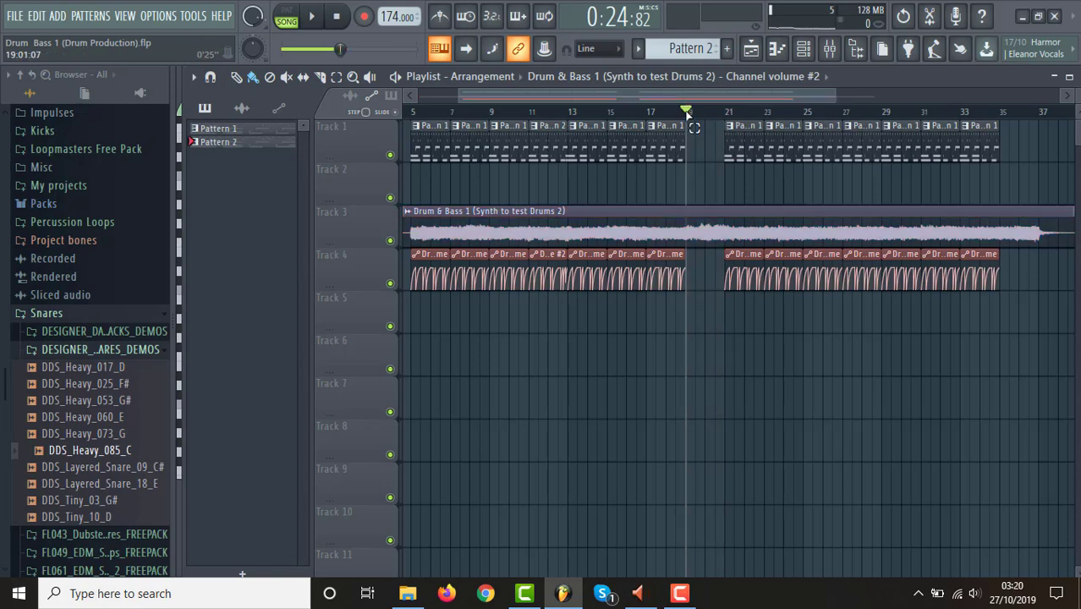
Play the arrangement from bar 17 across the drumless gap into bar 21 and stop.
click(648, 119)
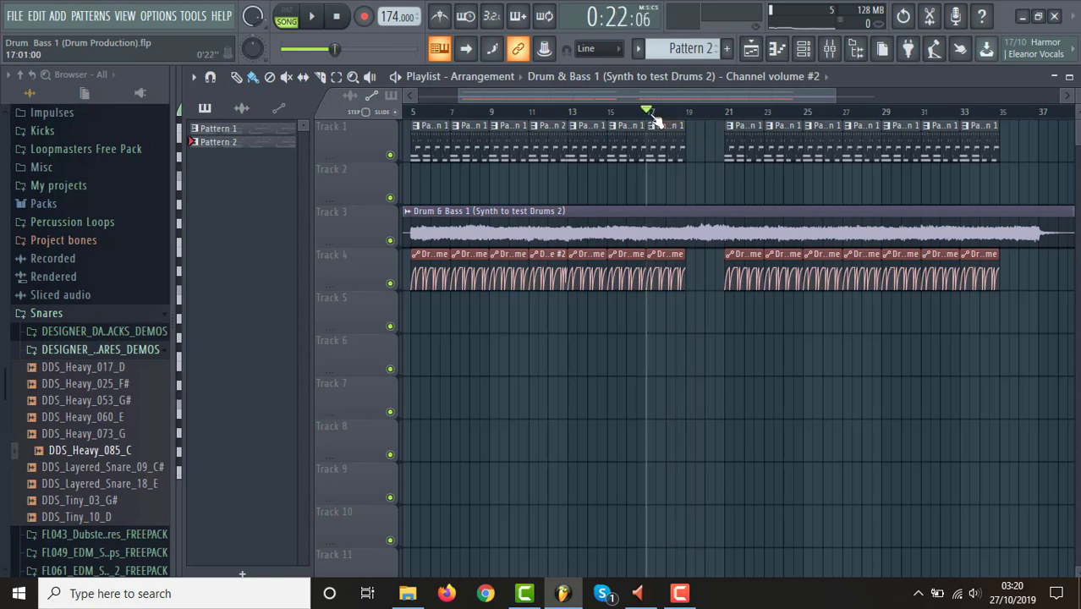
key(space)
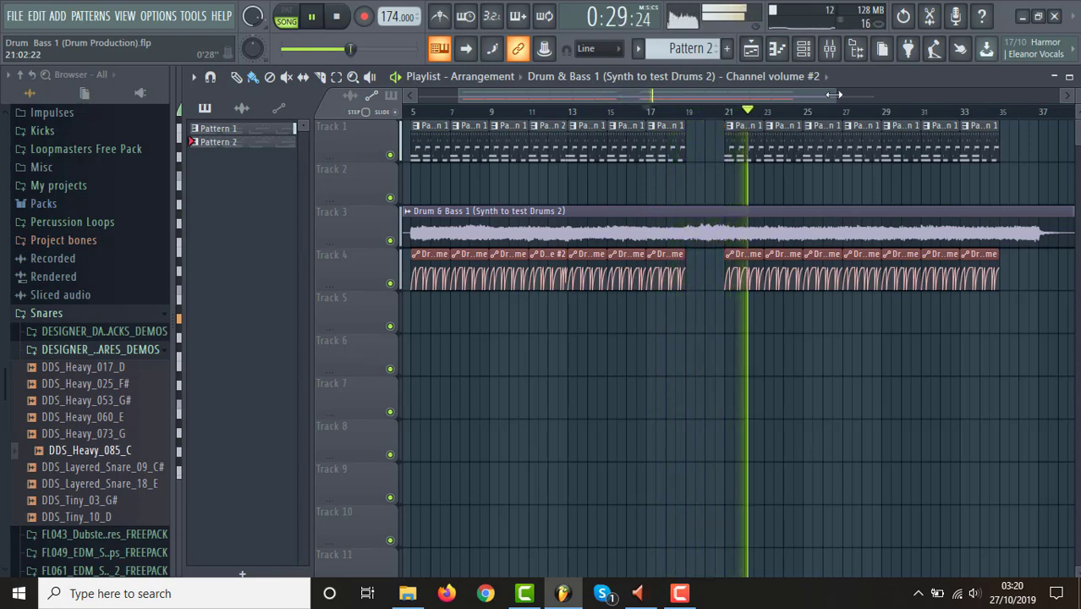
key(space)
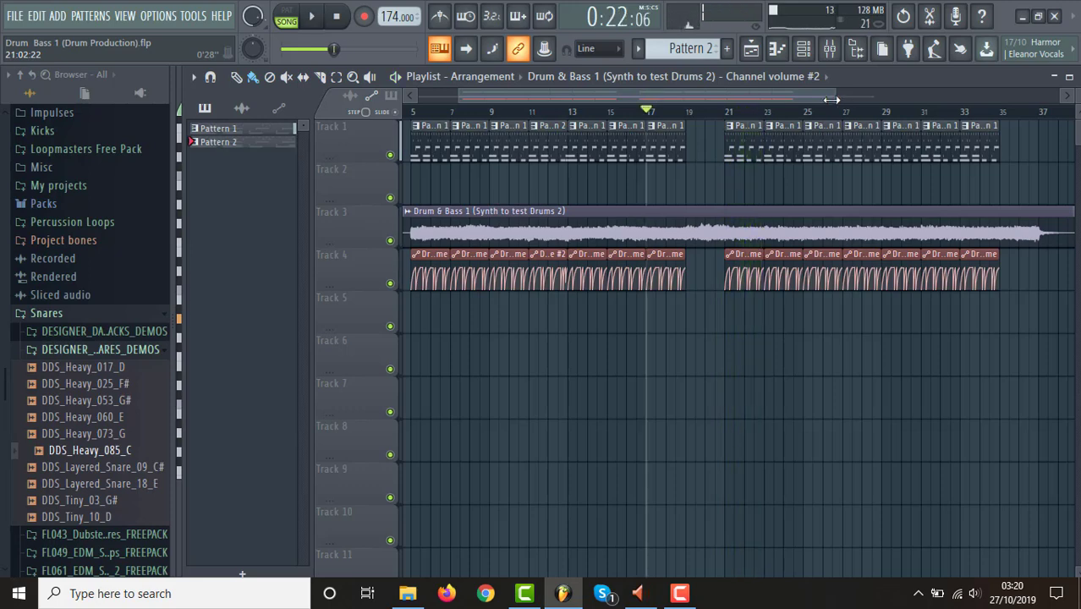
drag(832, 100, 745, 100)
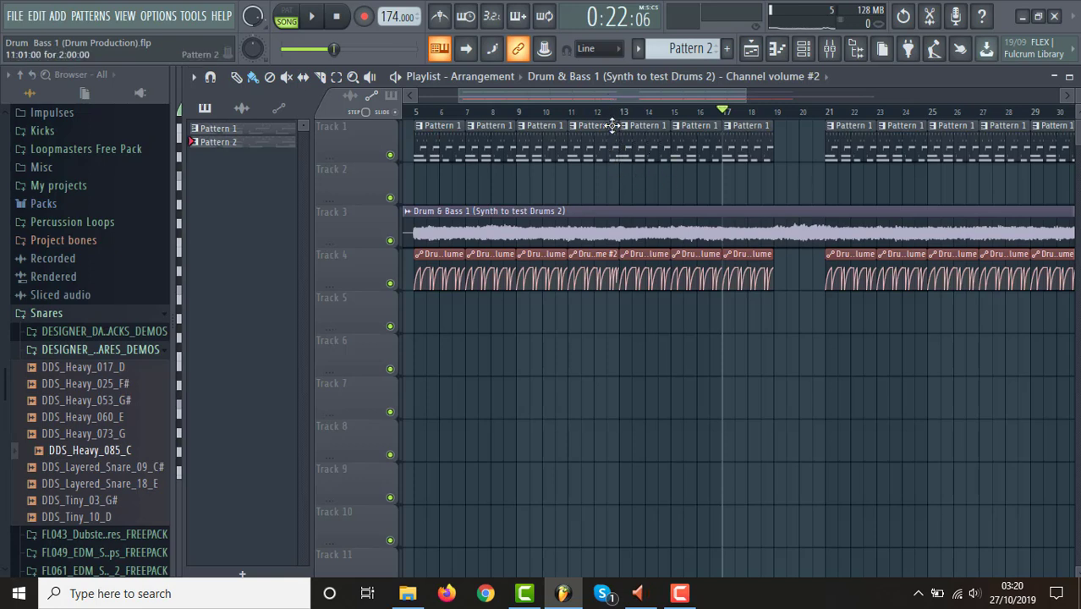
drag(743, 94, 813, 98)
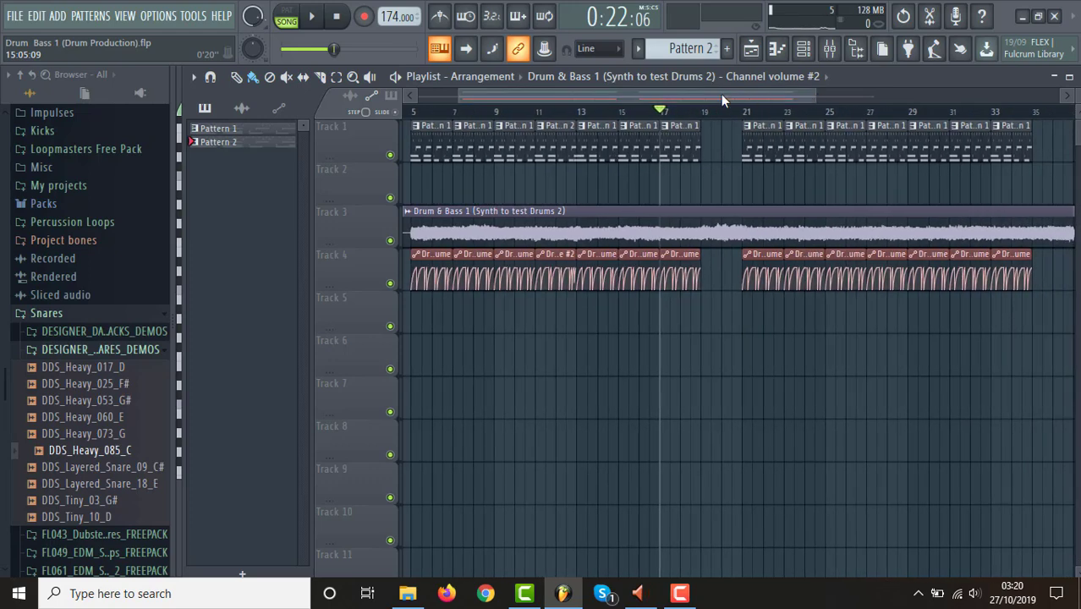
Replace the Pattern 1 clip at bar 23 on Track 1 with a Pattern 2 clip.
drag(720, 94, 818, 109)
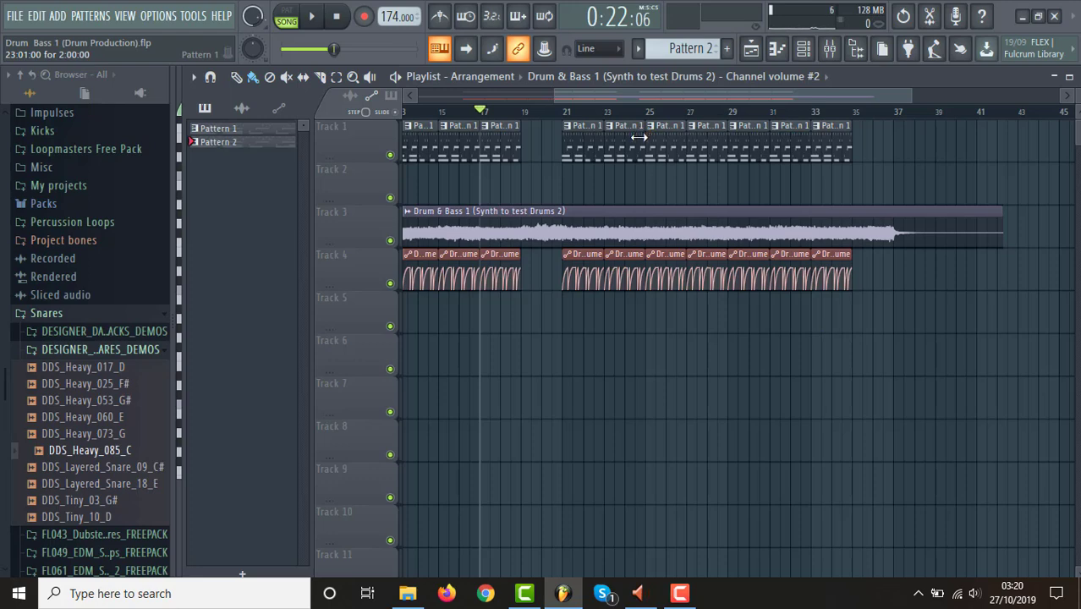
drag(694, 91, 583, 102)
right_click(835, 142)
click(819, 150)
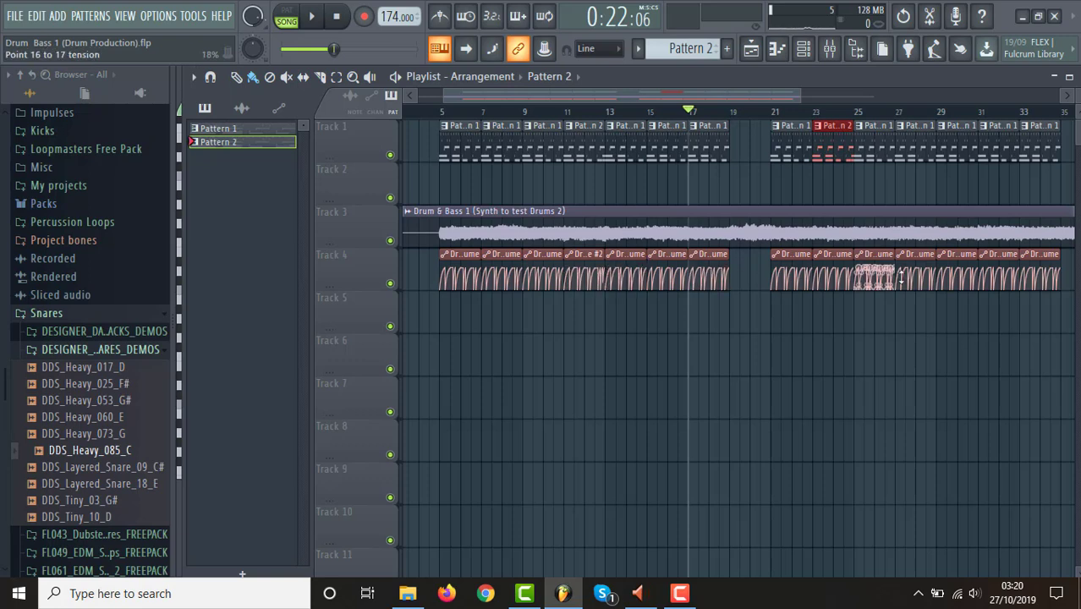
Swap the volume automation clip at bar 23 on Track 4 for the Channel volume #2 automation clip.
click(594, 256)
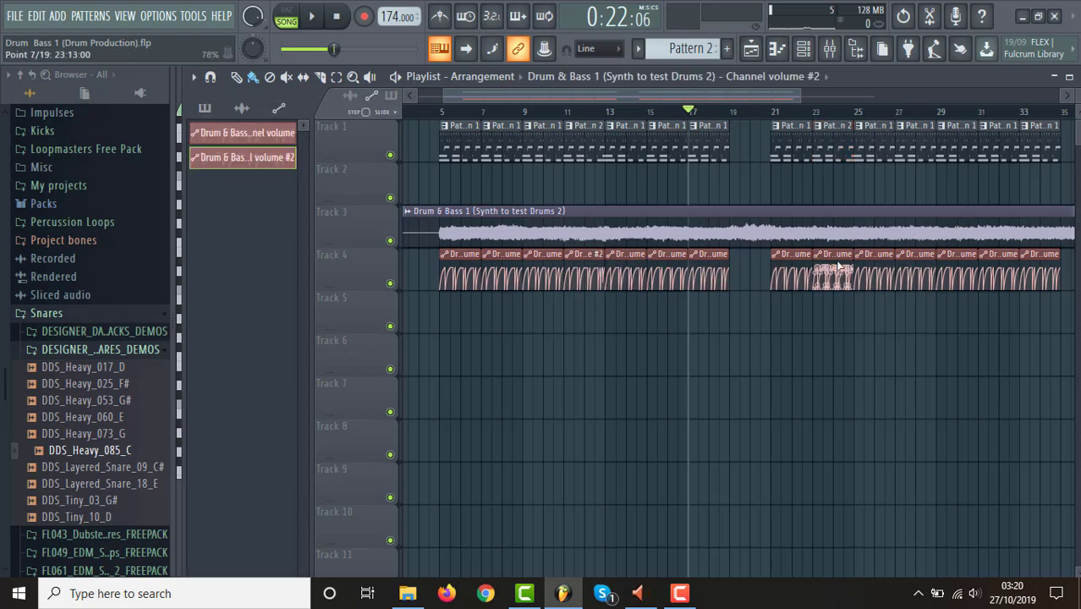
right_click(828, 258)
click(821, 262)
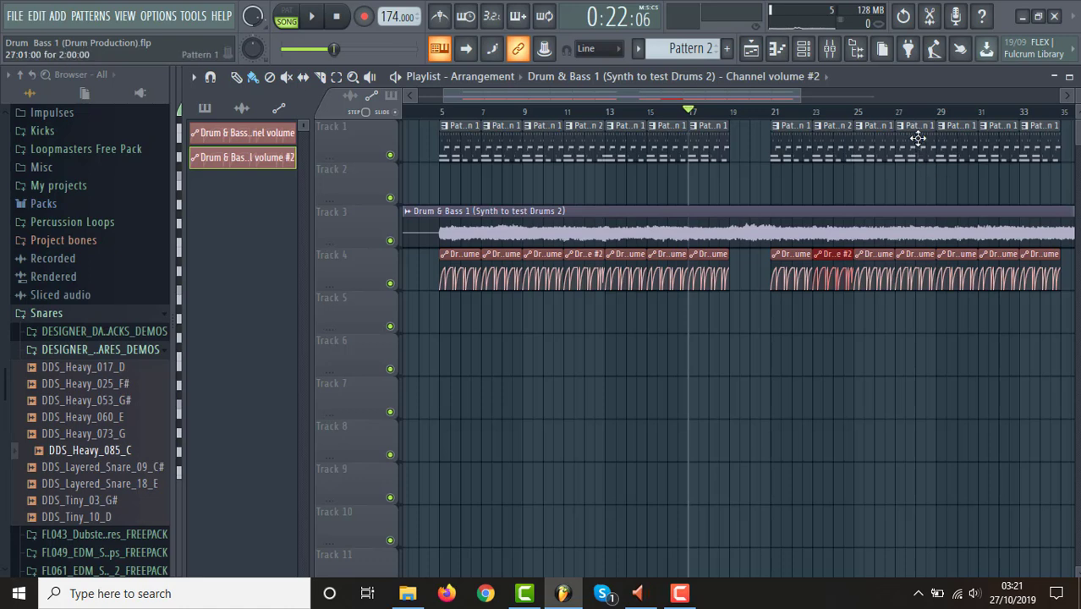
Play the arrangement from bar 21 through the varied clips at bar 23 and stop.
click(772, 110)
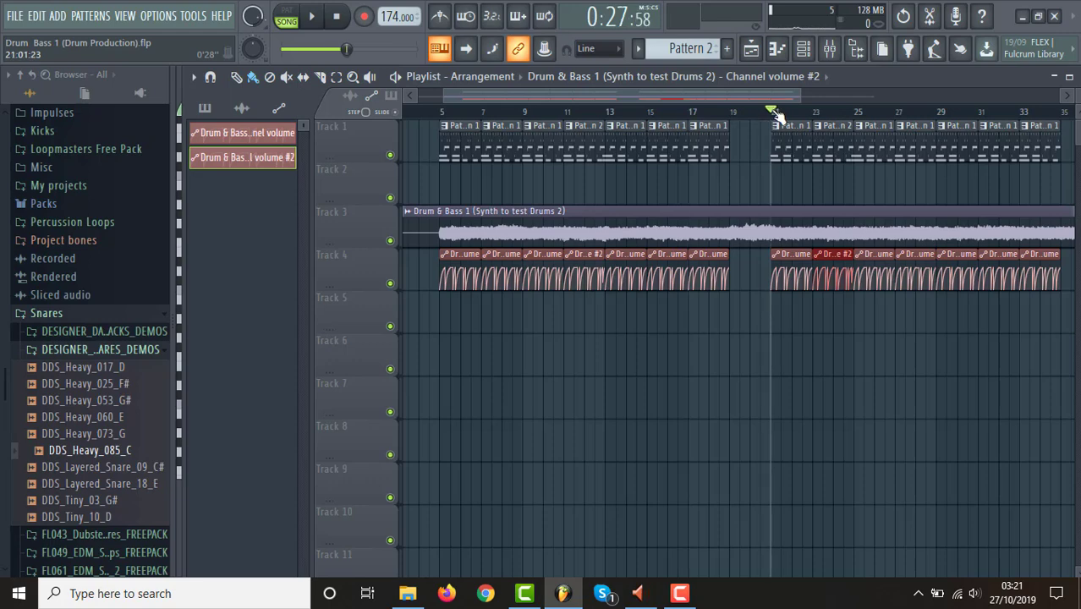
key(space)
drag(806, 99, 927, 108)
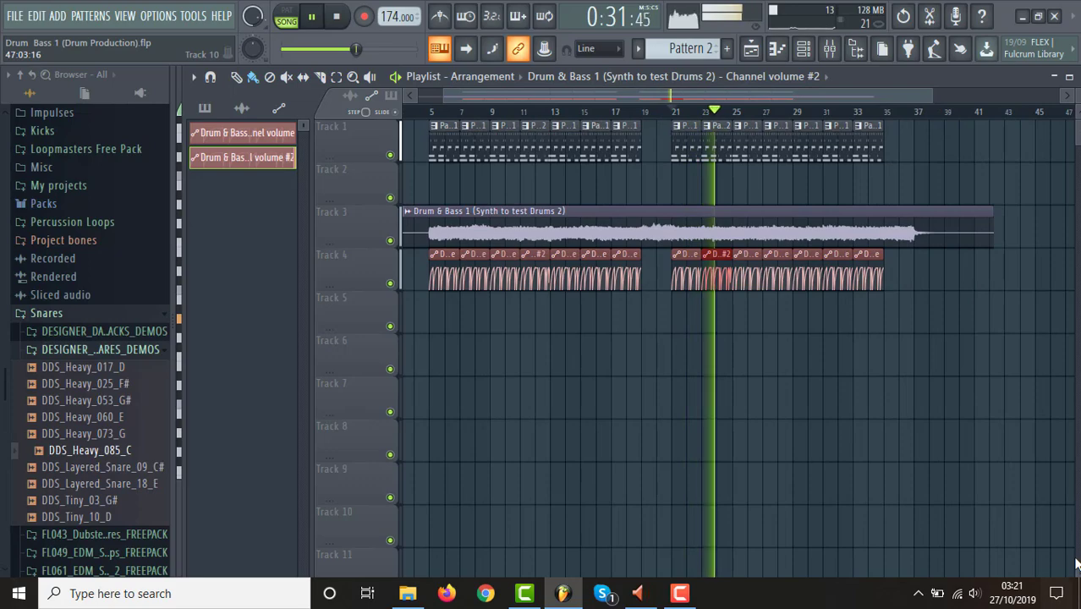
click(1078, 593)
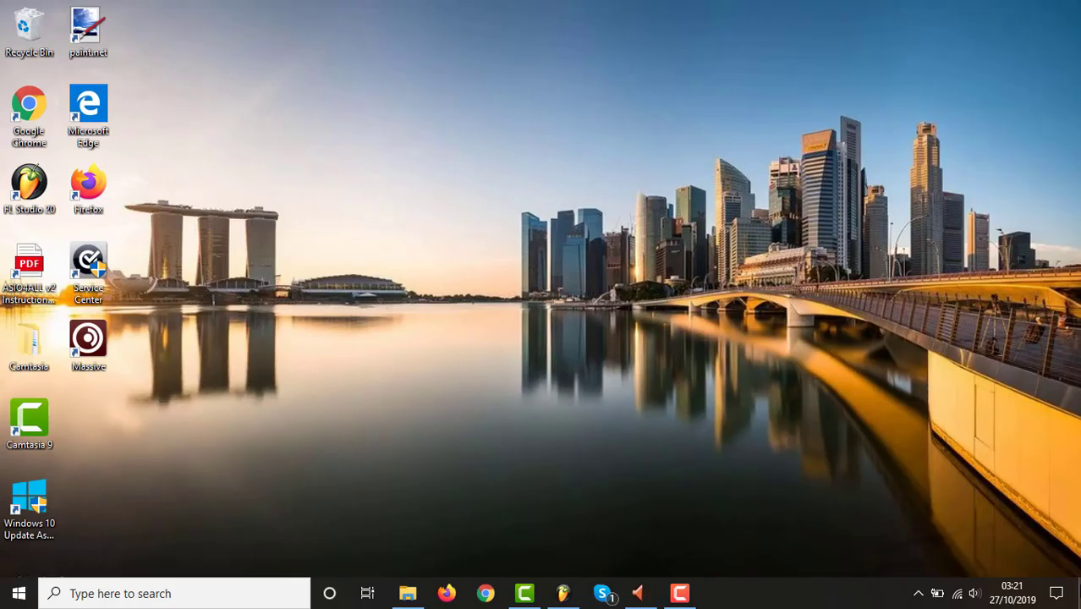
click(564, 593)
key(space)
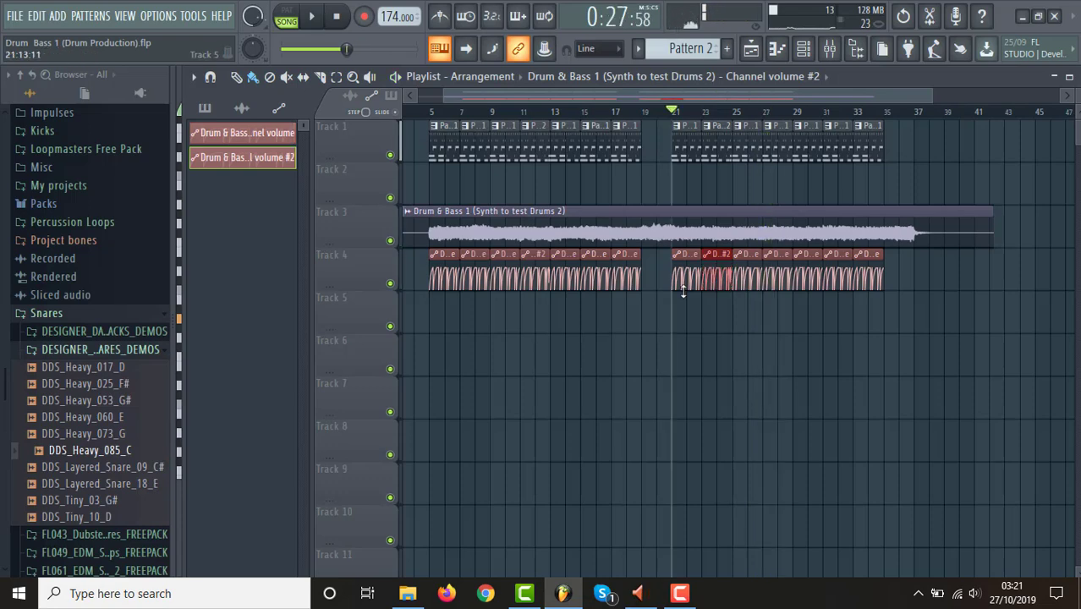
Make the Pattern 1 clip at bar 27 on Track 1 unique.
drag(444, 98, 614, 128)
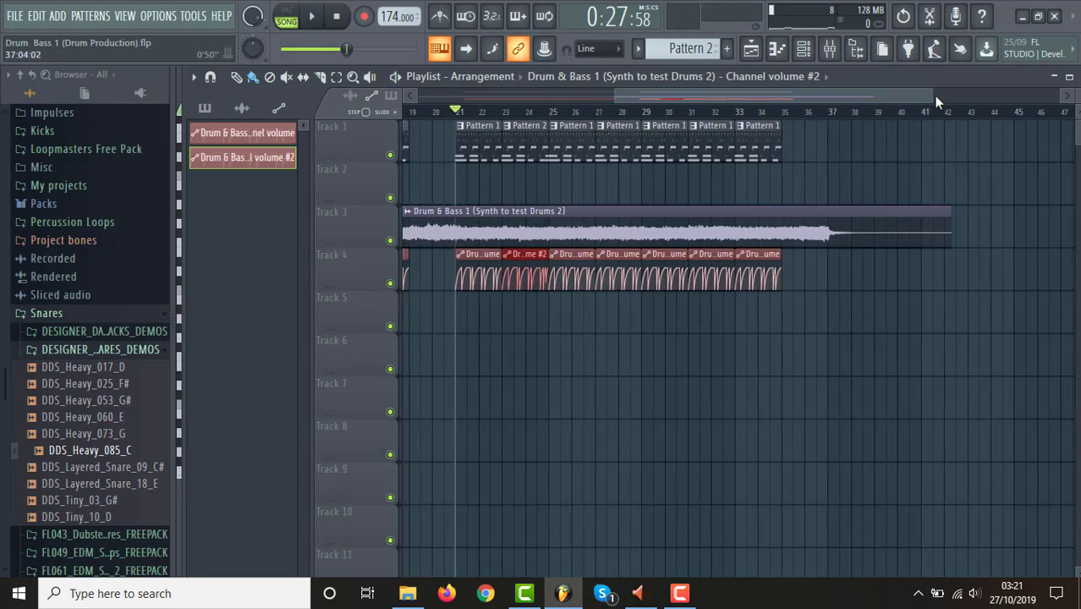
drag(935, 95, 829, 103)
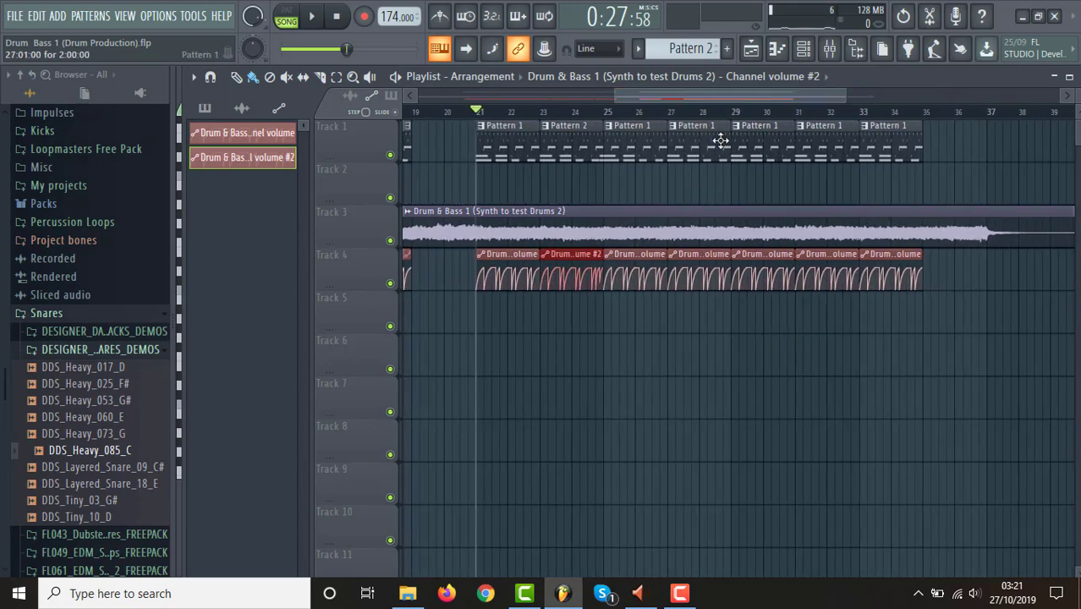
right_click(673, 127)
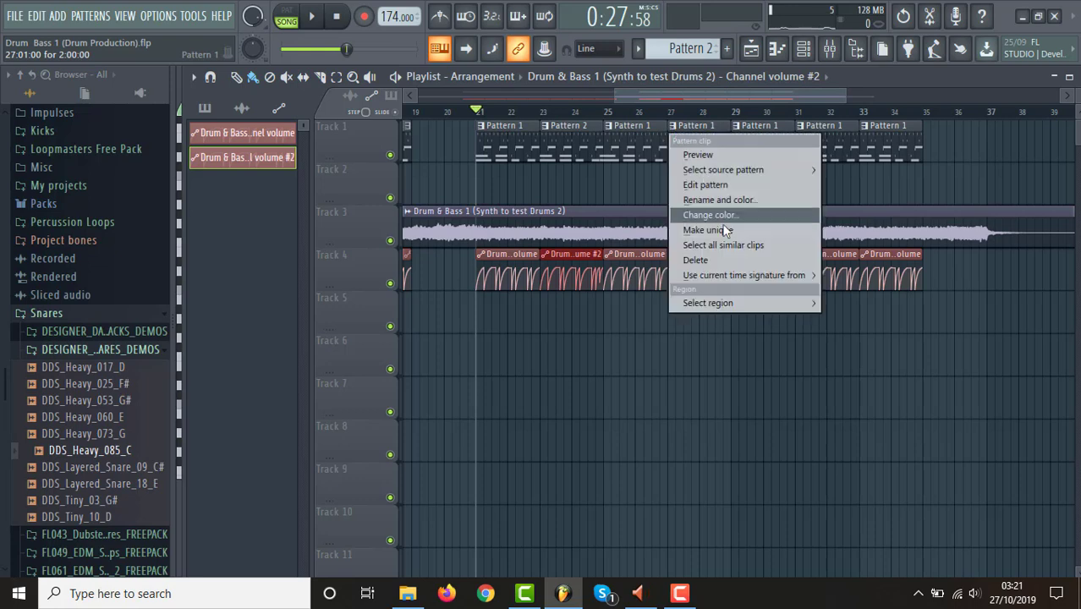
click(711, 230)
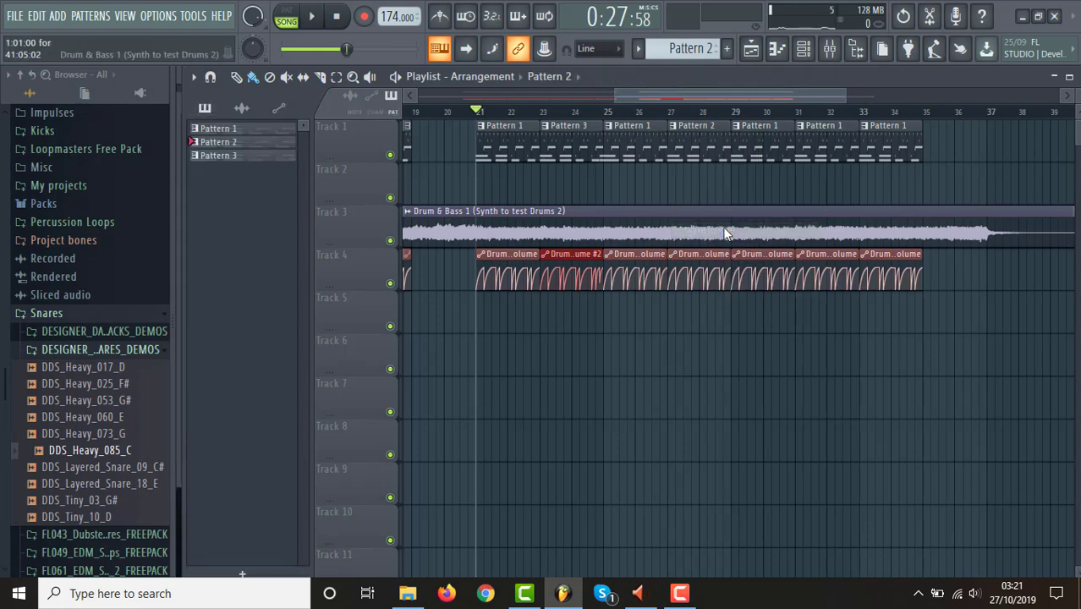
Show the unique pattern's channels, switch playback to pattern mode, and audition the drum loop.
click(804, 48)
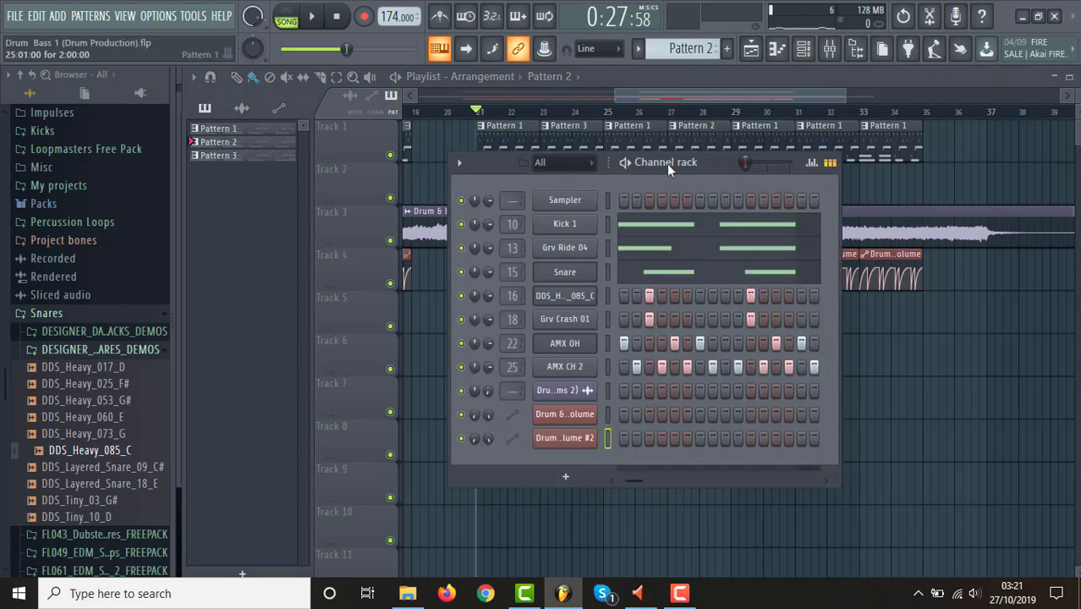
click(712, 90)
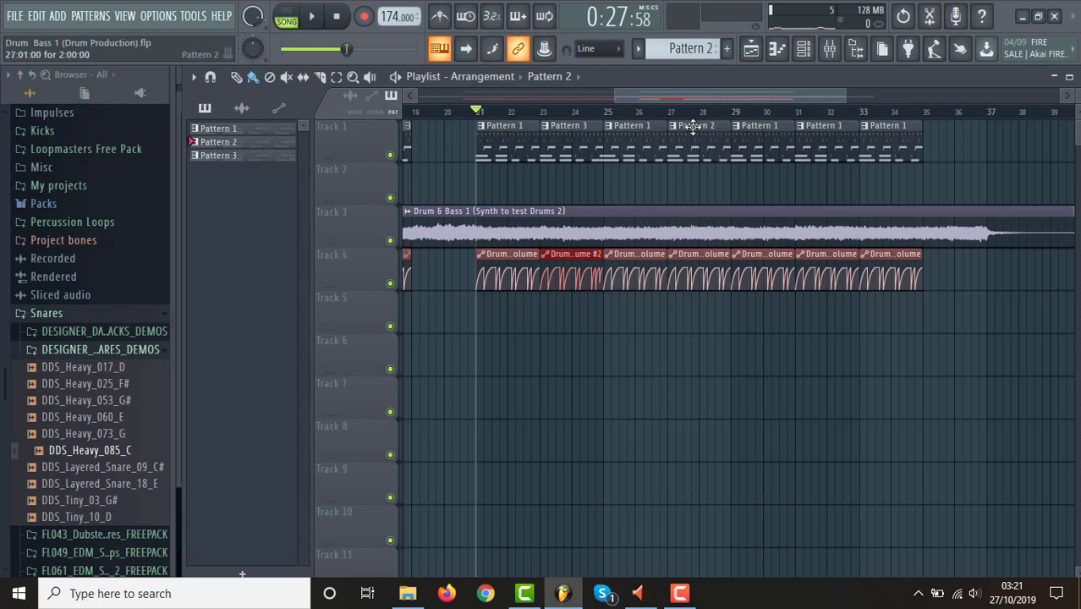
click(804, 49)
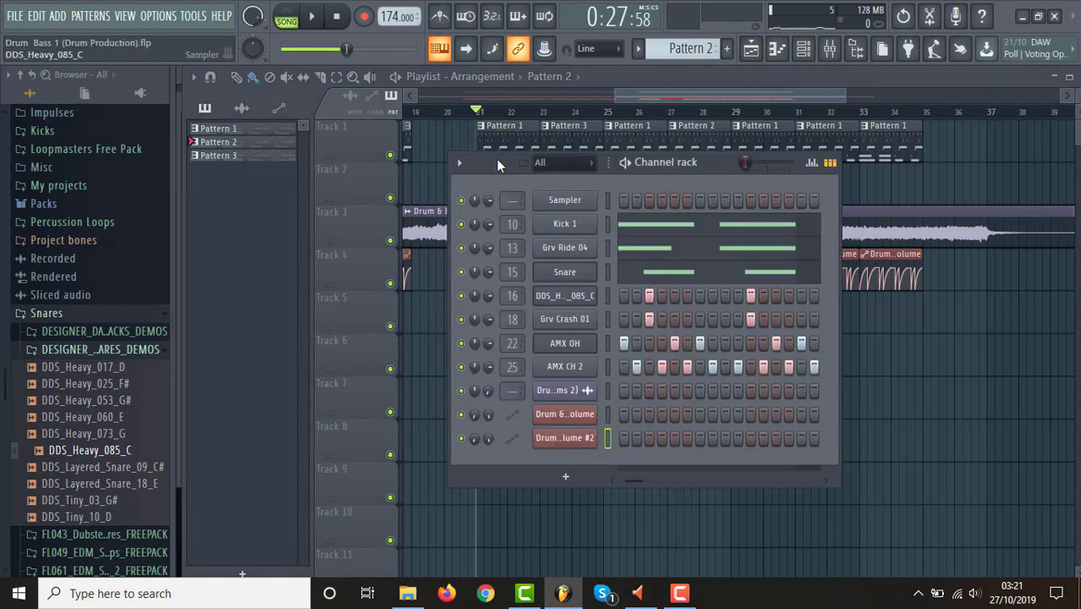
click(285, 16)
key(space)
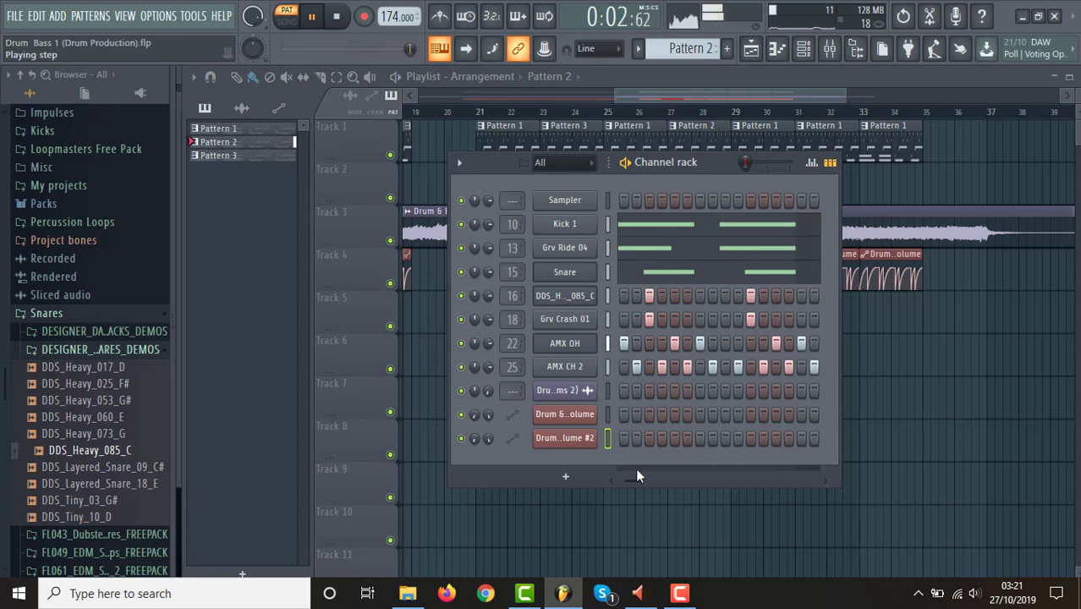
key(space)
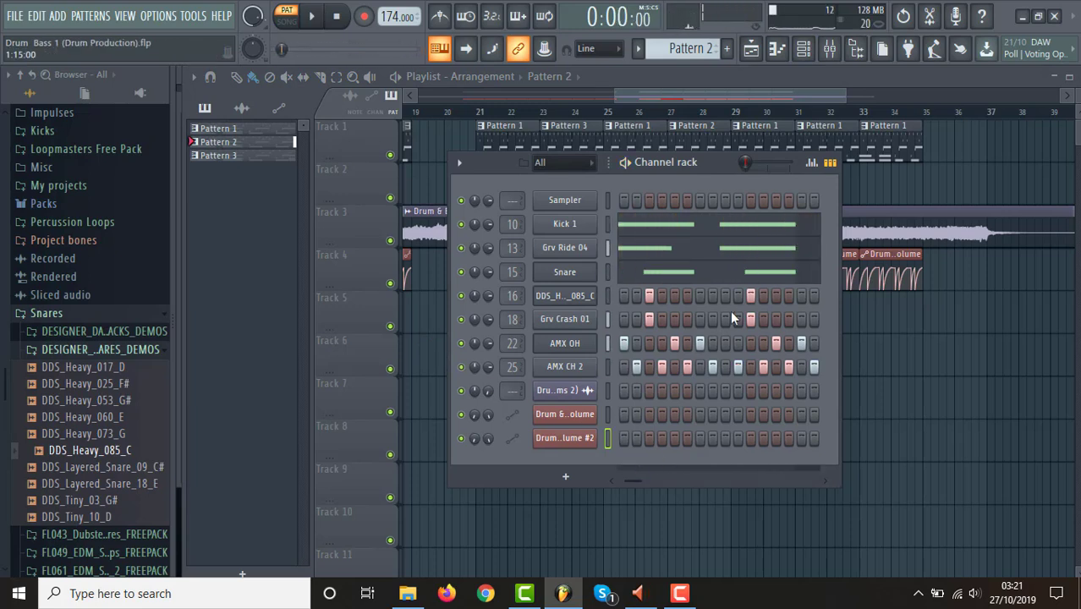
Add an extra snare note right after Pattern 2's third snare hit, lower its velocity, and play the pattern.
click(696, 280)
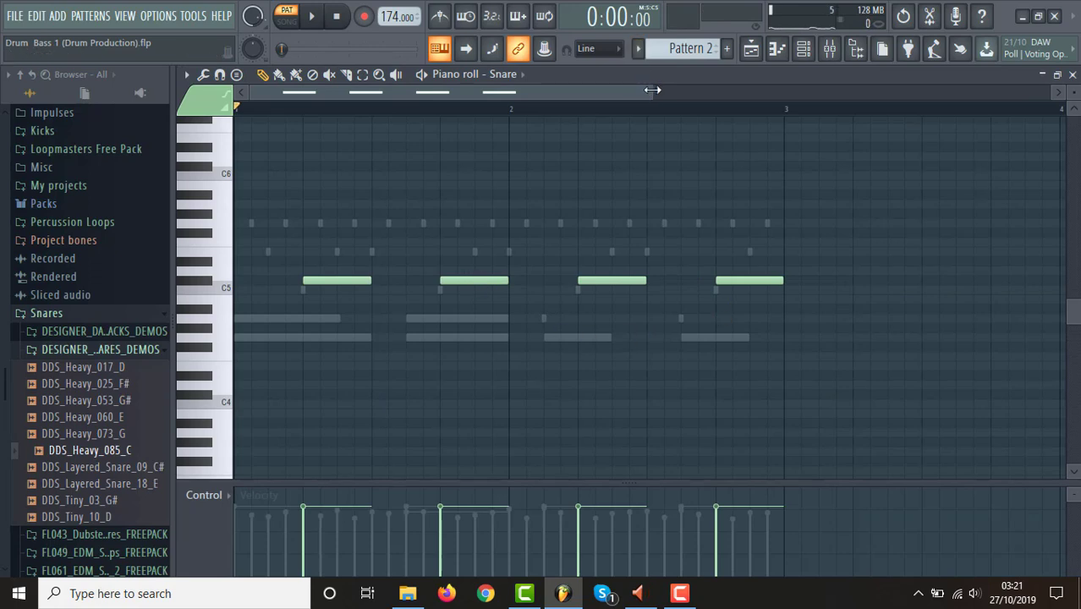
key(space)
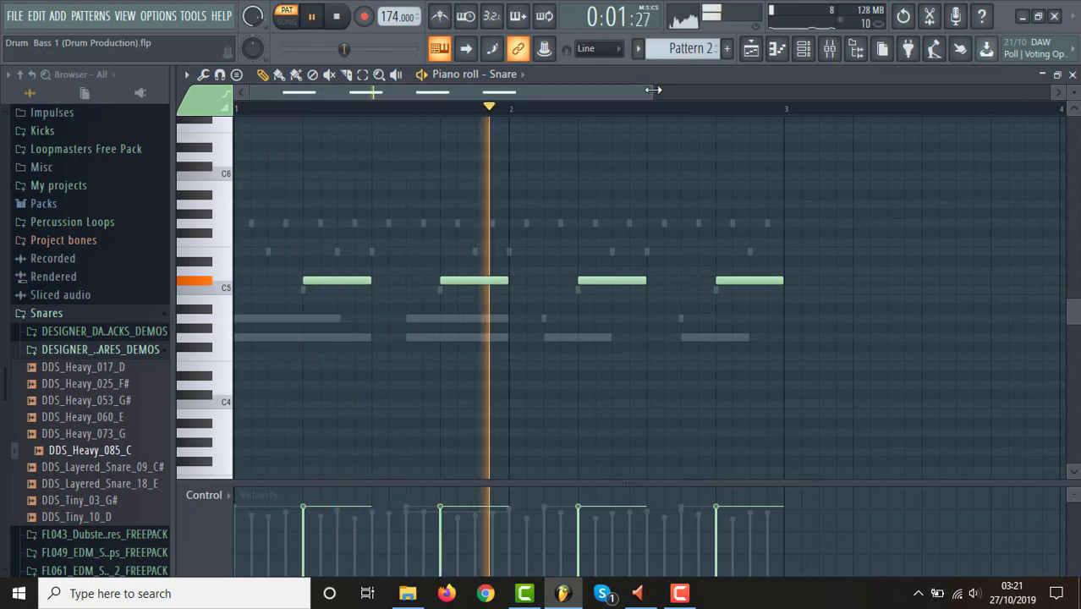
key(space)
drag(653, 90, 614, 91)
click(696, 281)
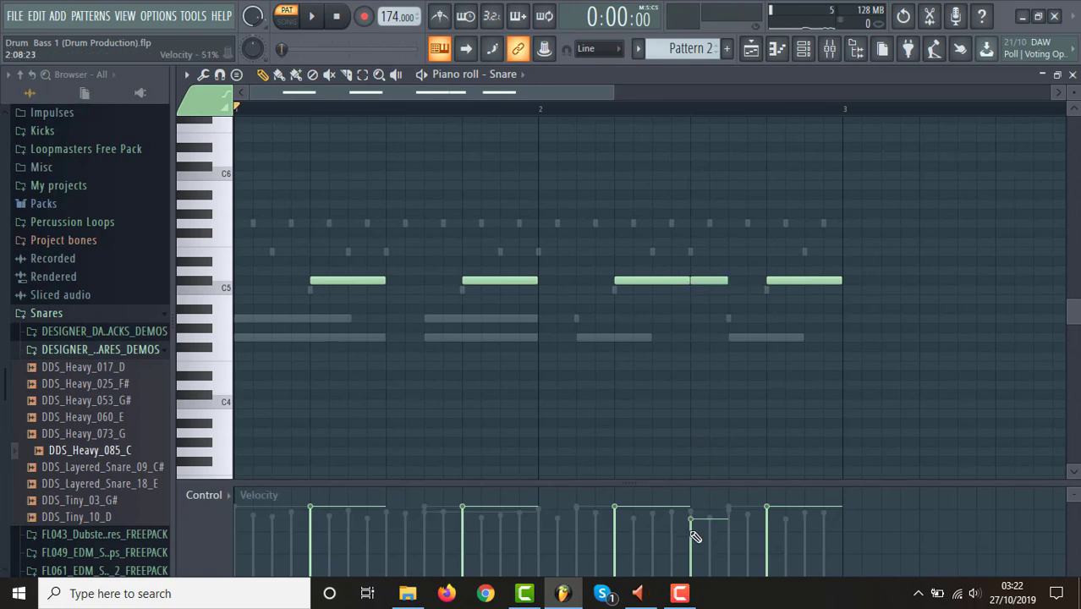
key(space)
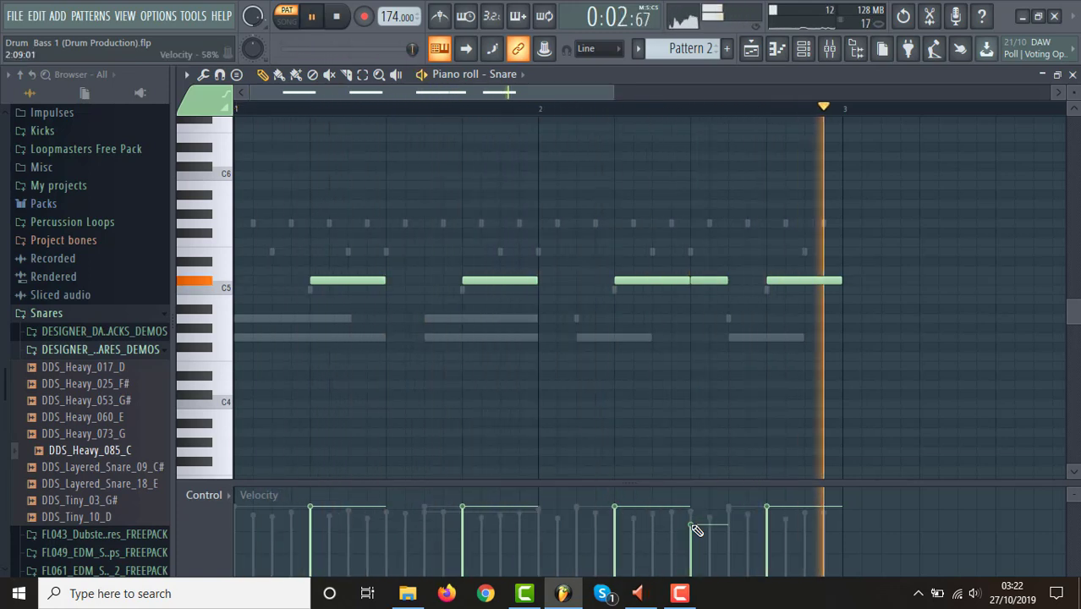
key(space)
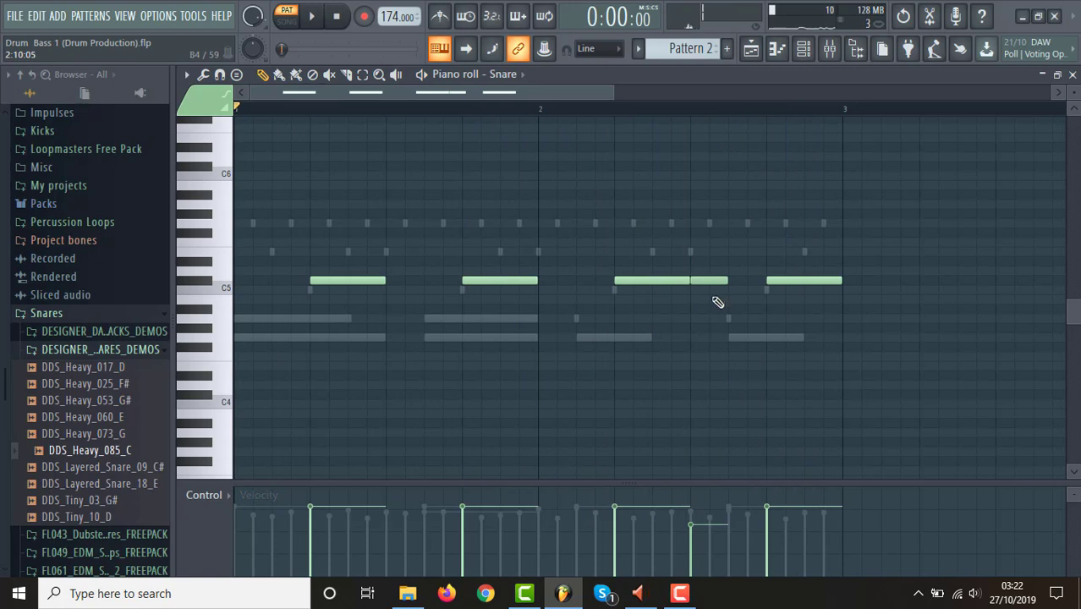
Shorten the extra snare note to one step starting a step later, adjust its velocity, and replay the pattern.
drag(713, 286, 722, 282)
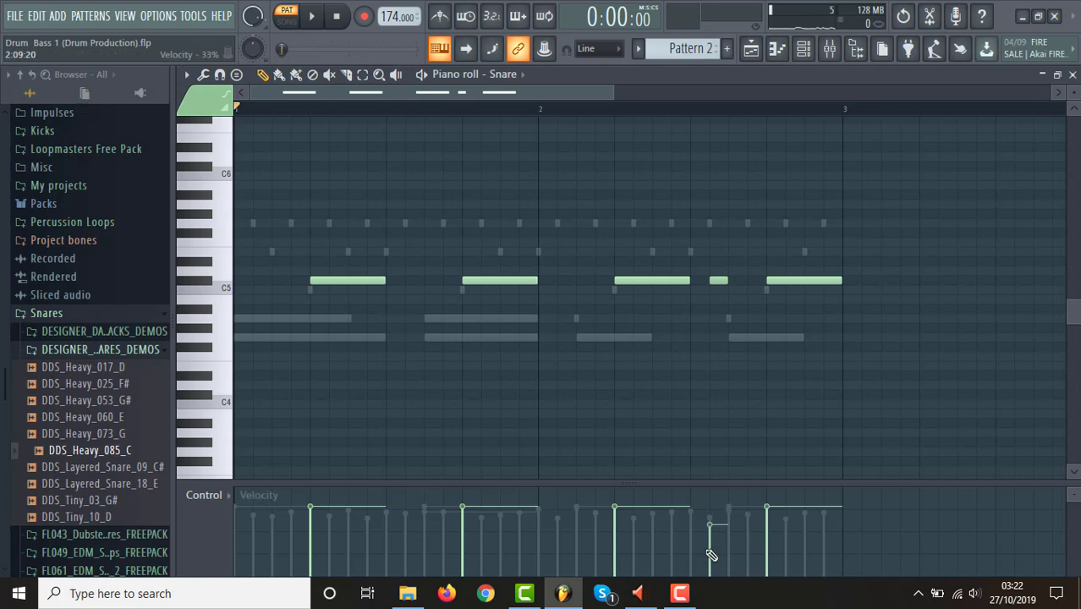
key(space)
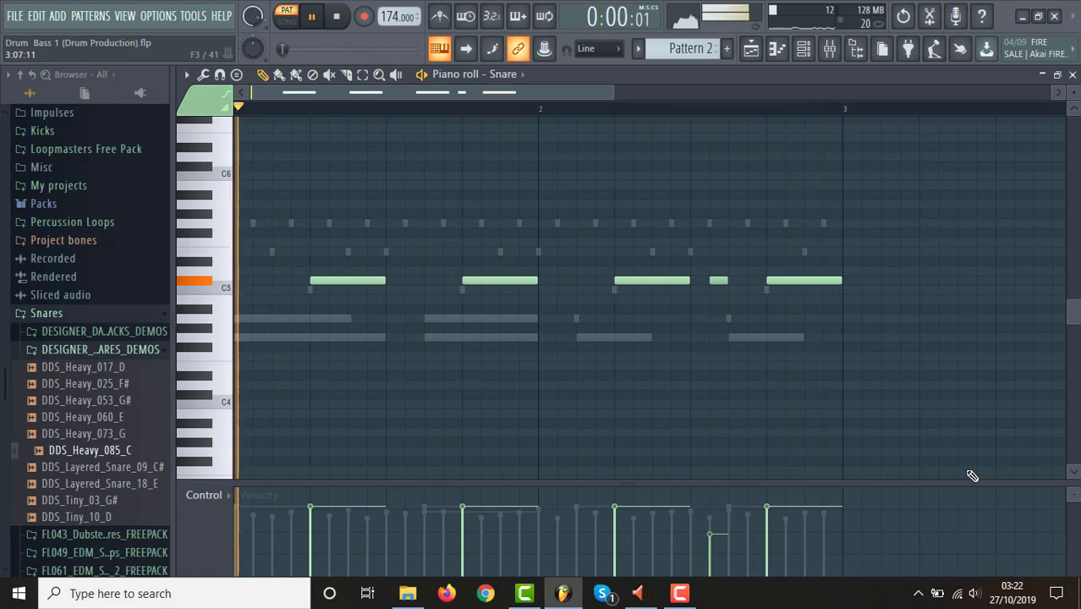
key(space)
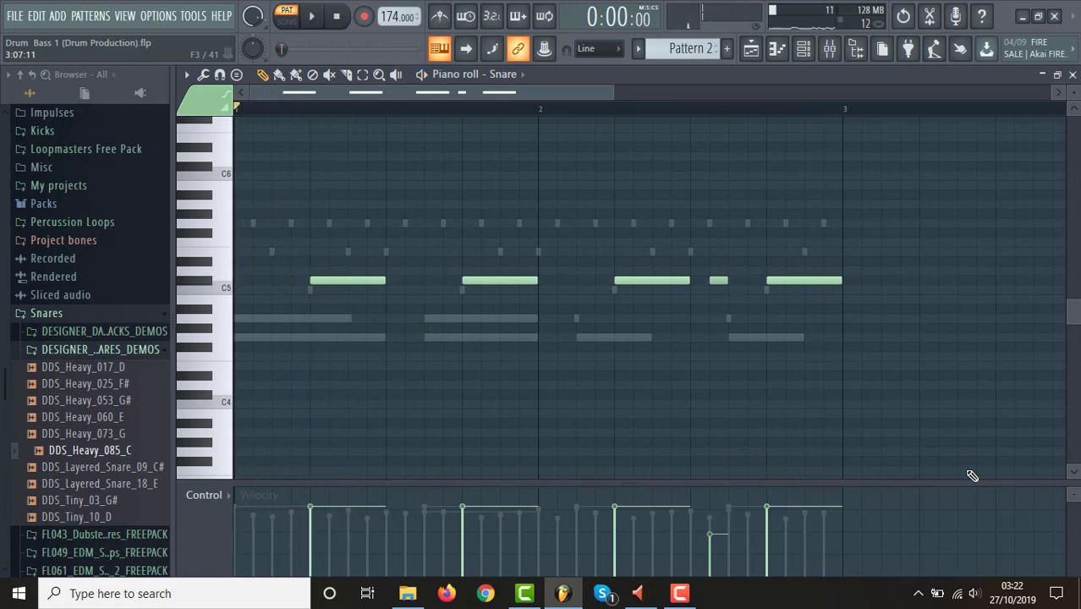
key(space)
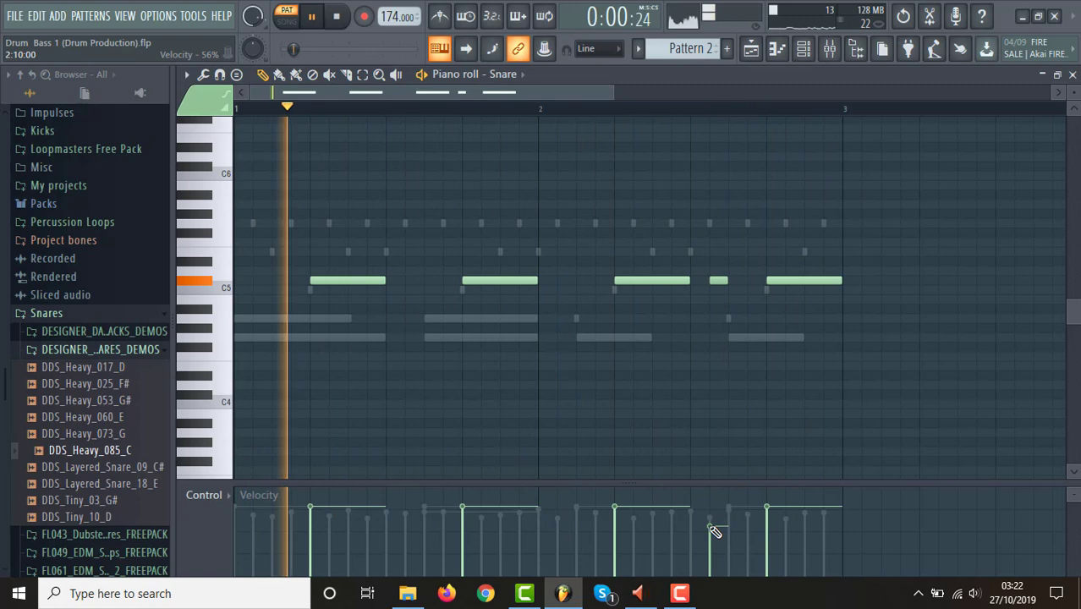
key(space)
Add a DDS_Heavy_085_C hit on step 9 of Pattern 2's second bar and play the pattern.
click(806, 51)
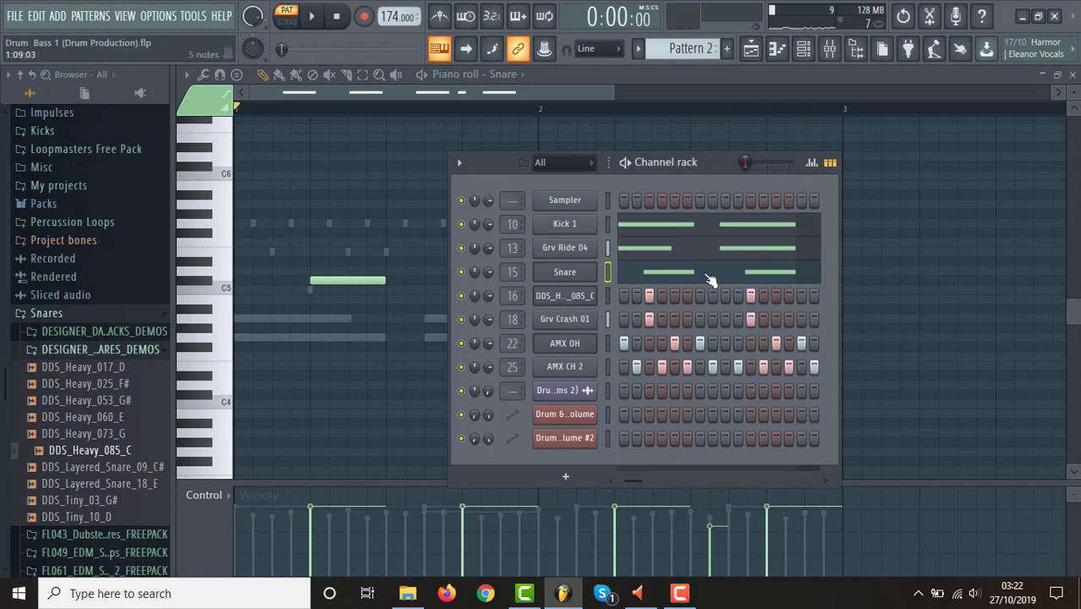
drag(638, 479, 699, 478)
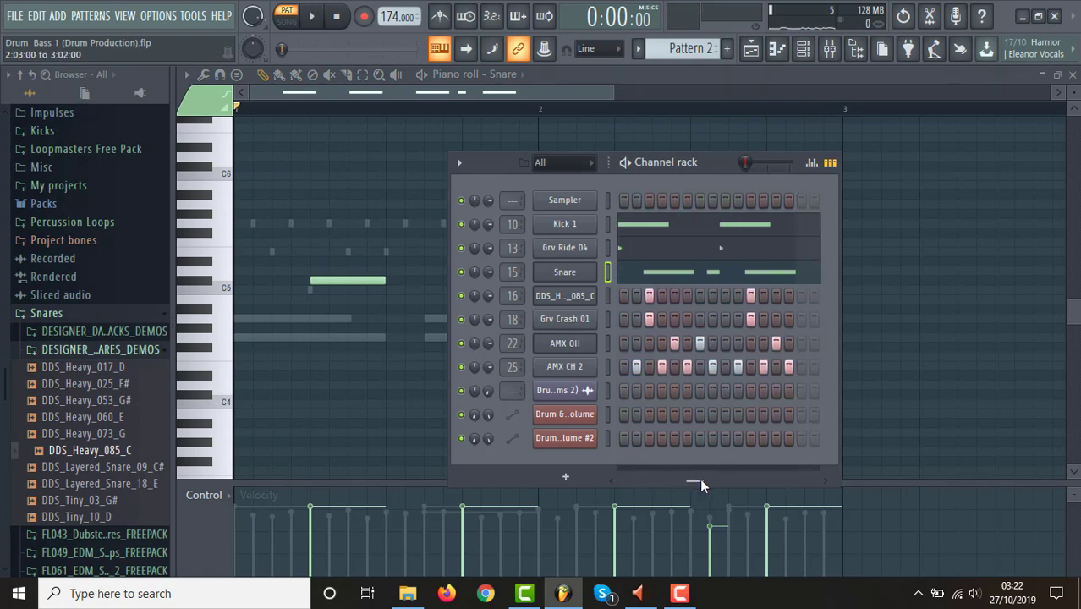
click(699, 296)
key(space)
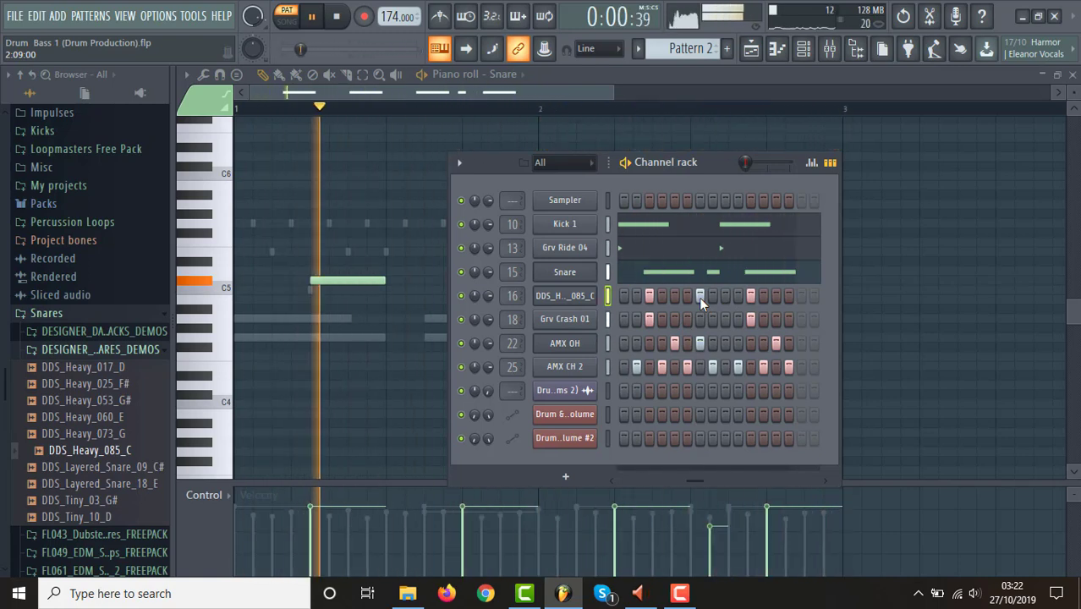
key(space)
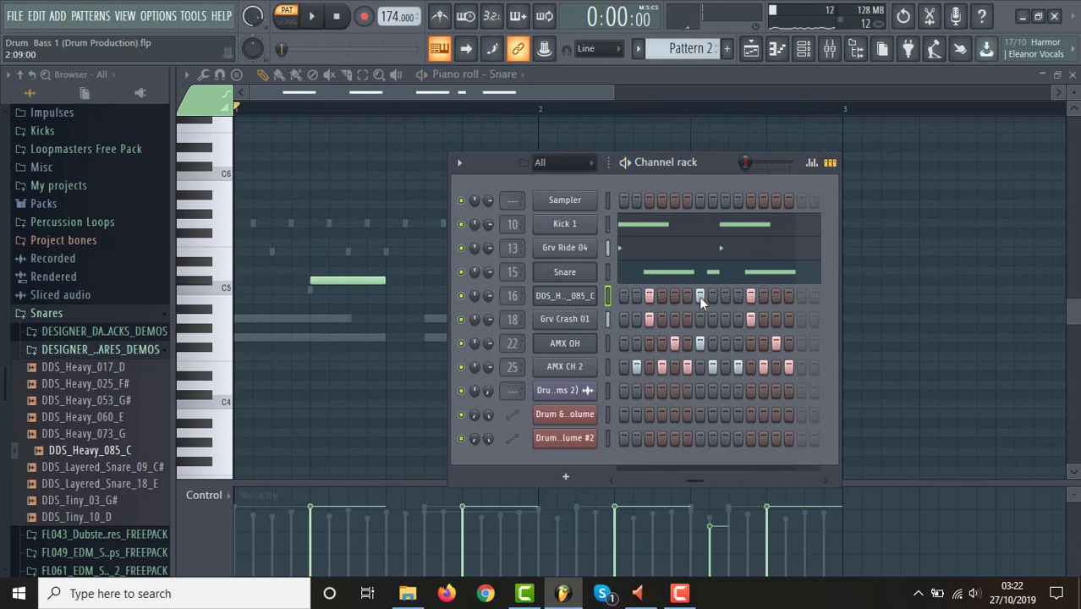
Lower the added DDS_Heavy_085_C hit's velocity to about 60% while the pattern plays, then stop and return to the playlist.
key(space)
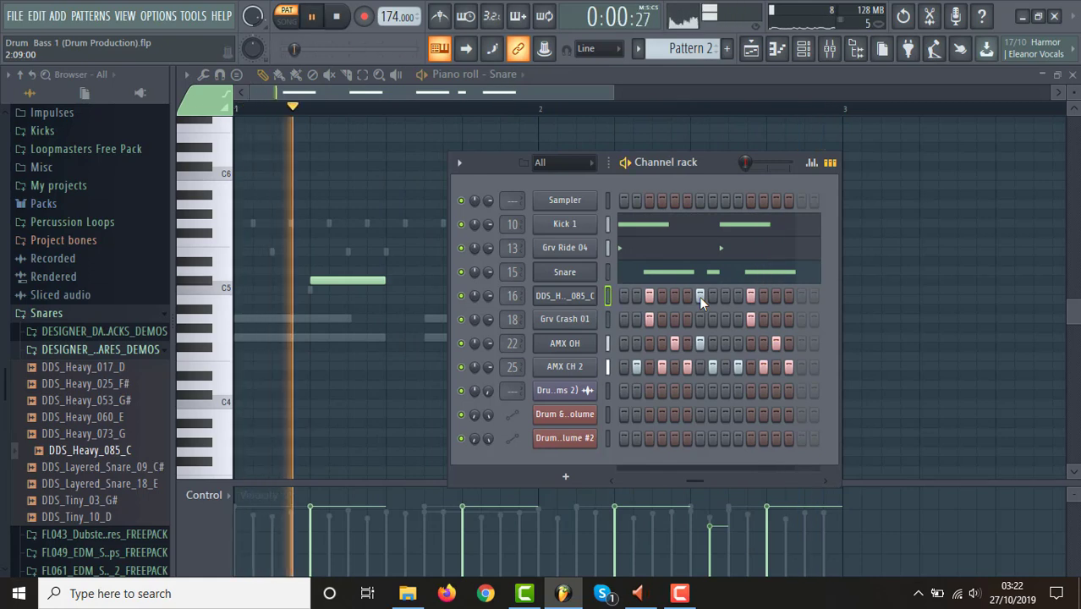
click(811, 162)
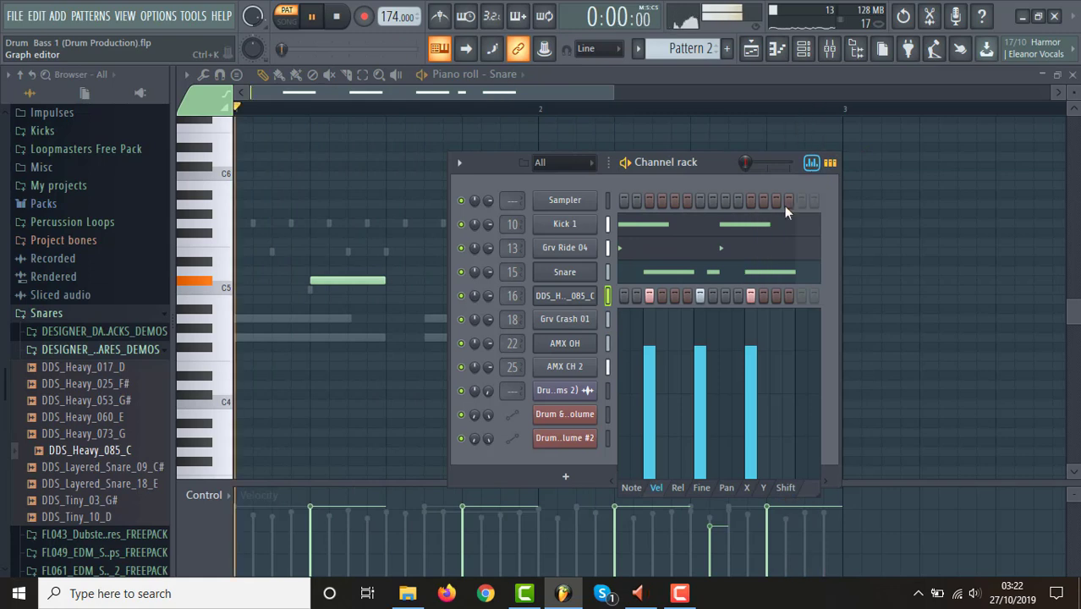
click(702, 379)
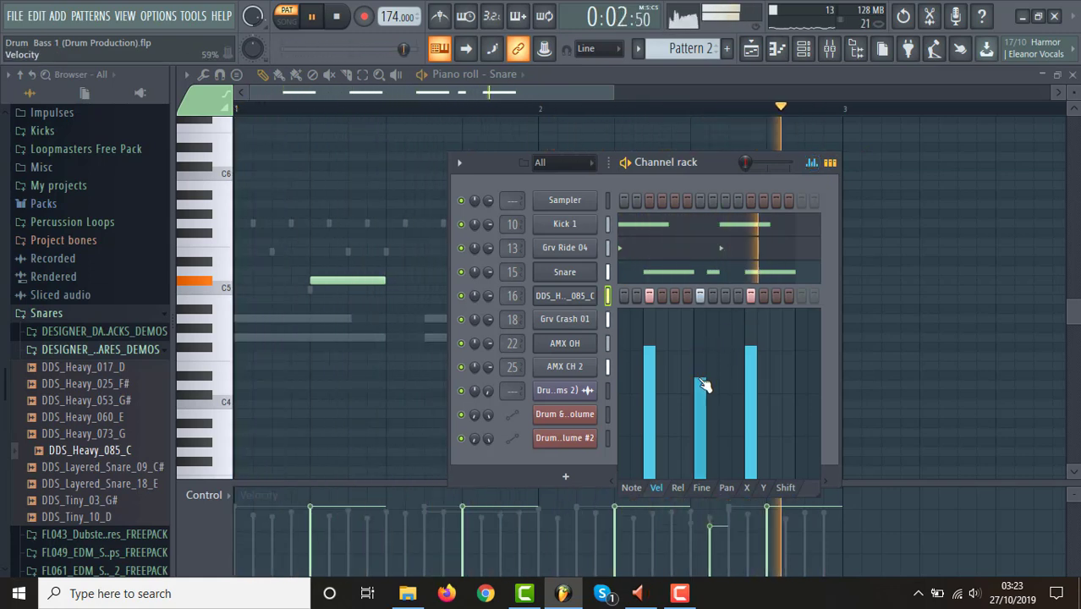
drag(700, 379, 703, 386)
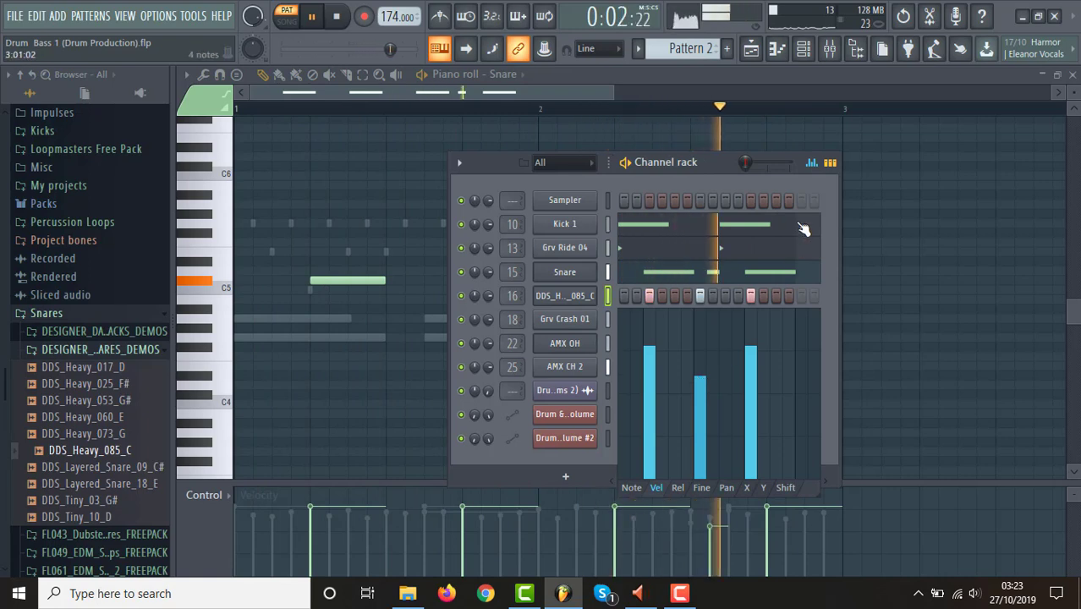
click(755, 58)
key(space)
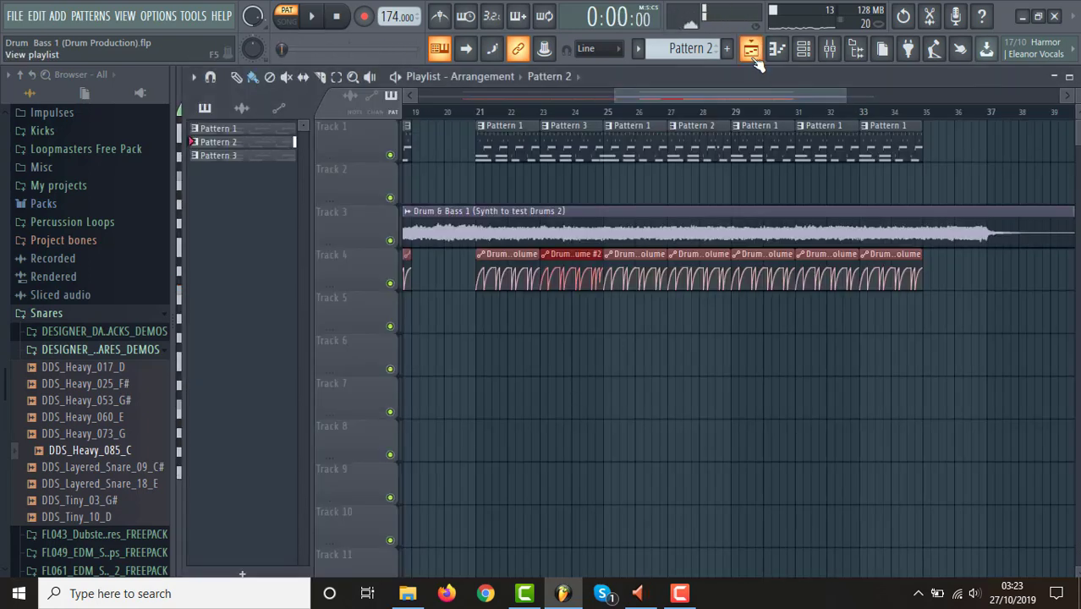
Play the arrangement from just before bar 27, then lower the velocity of Pattern 2's short extra snare note to about 48%.
click(666, 123)
key(space)
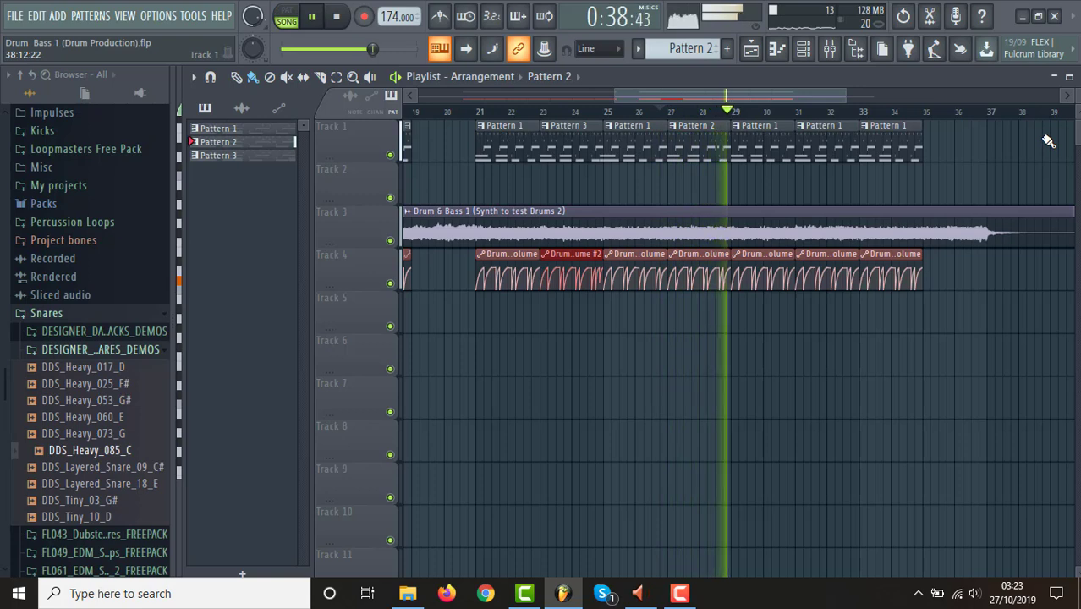
key(space)
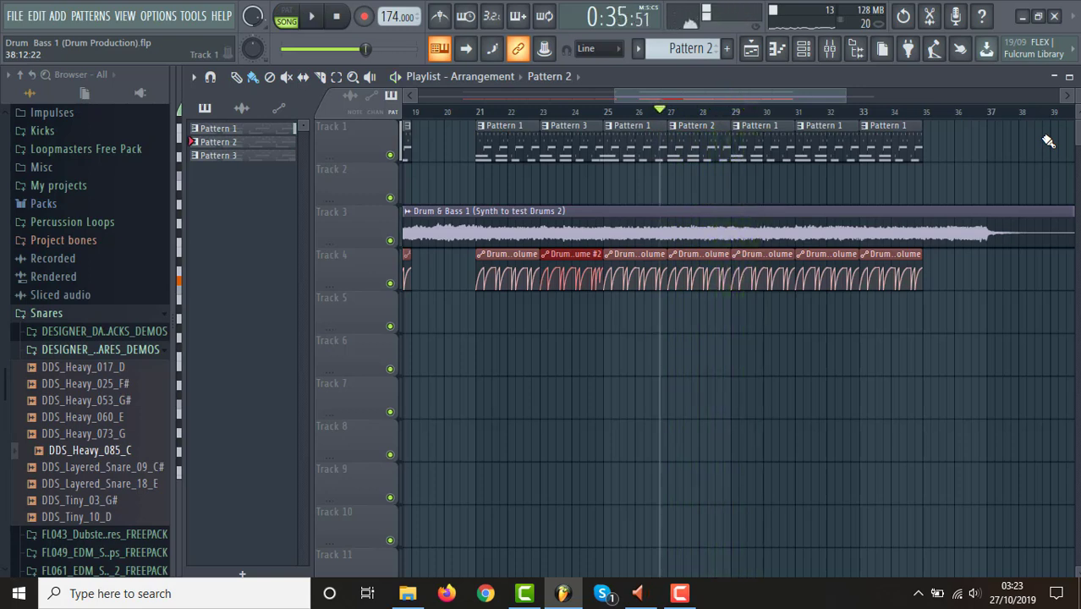
click(829, 53)
click(802, 51)
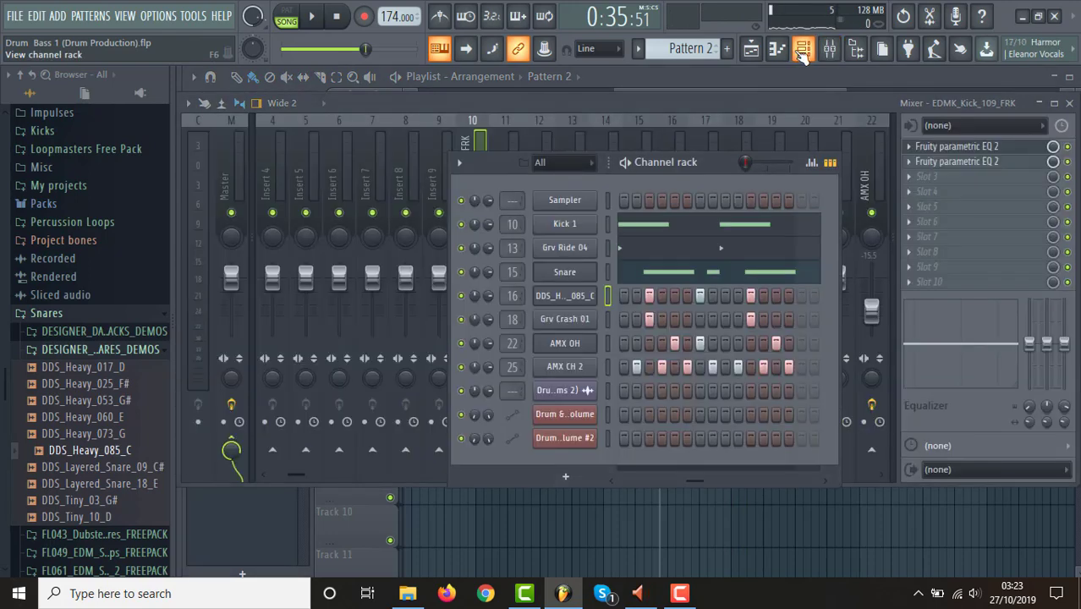
click(681, 273)
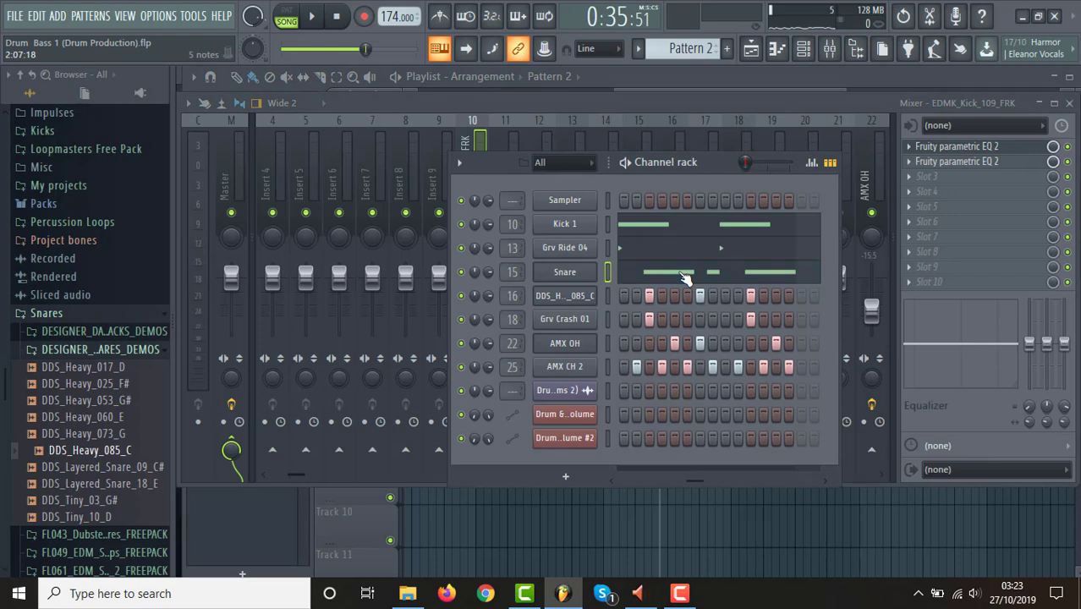
click(685, 278)
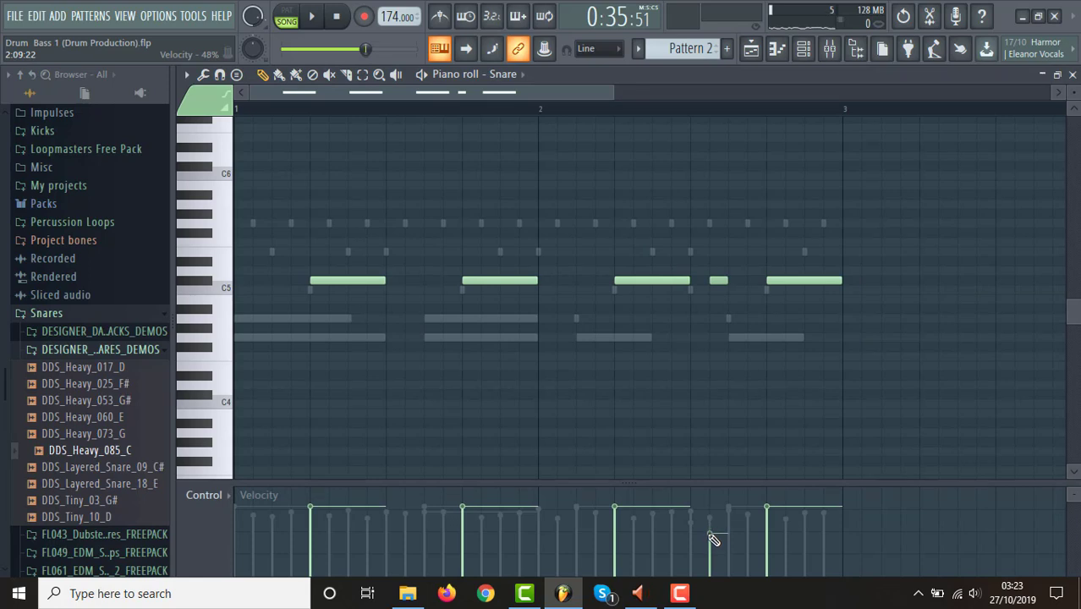
Lower the velocity of Pattern 2's added DDS_Heavy_085_C hit to about 52% and replay the arrangement from just before bar 27.
click(804, 51)
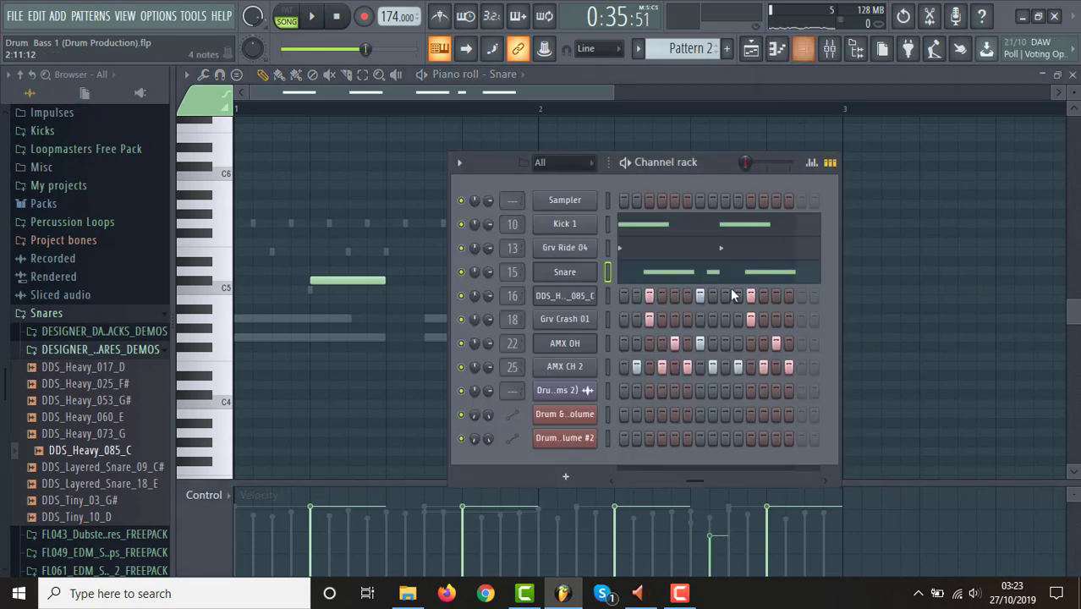
click(581, 304)
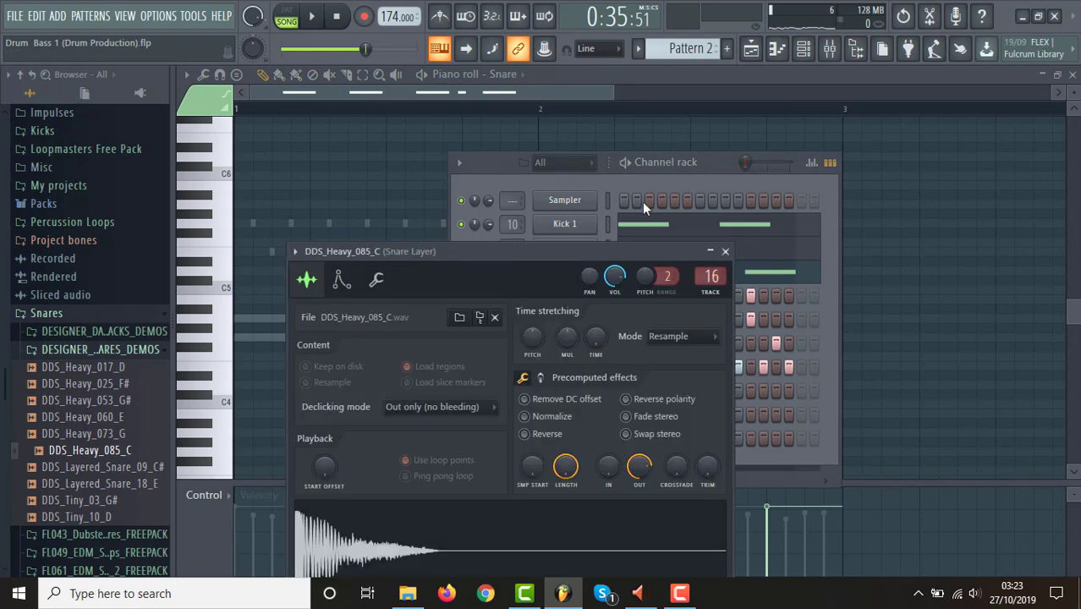
click(694, 171)
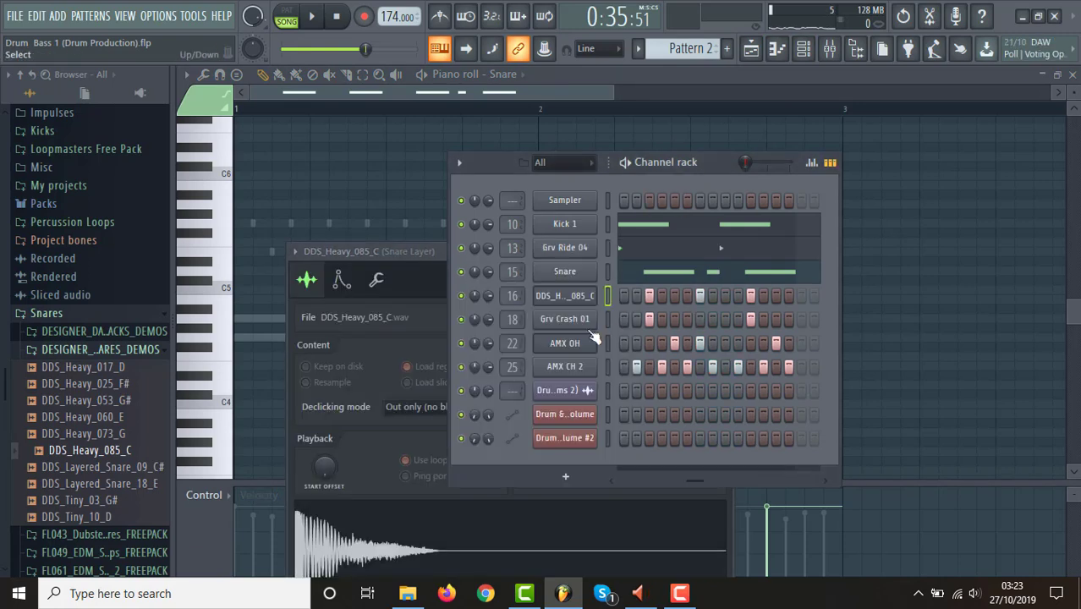
click(572, 304)
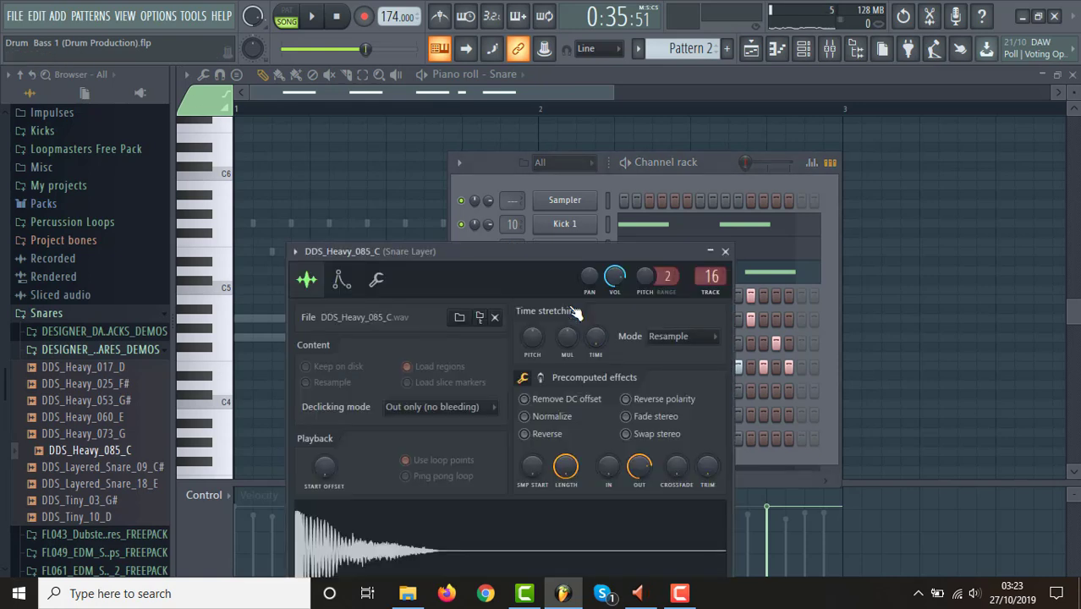
click(704, 170)
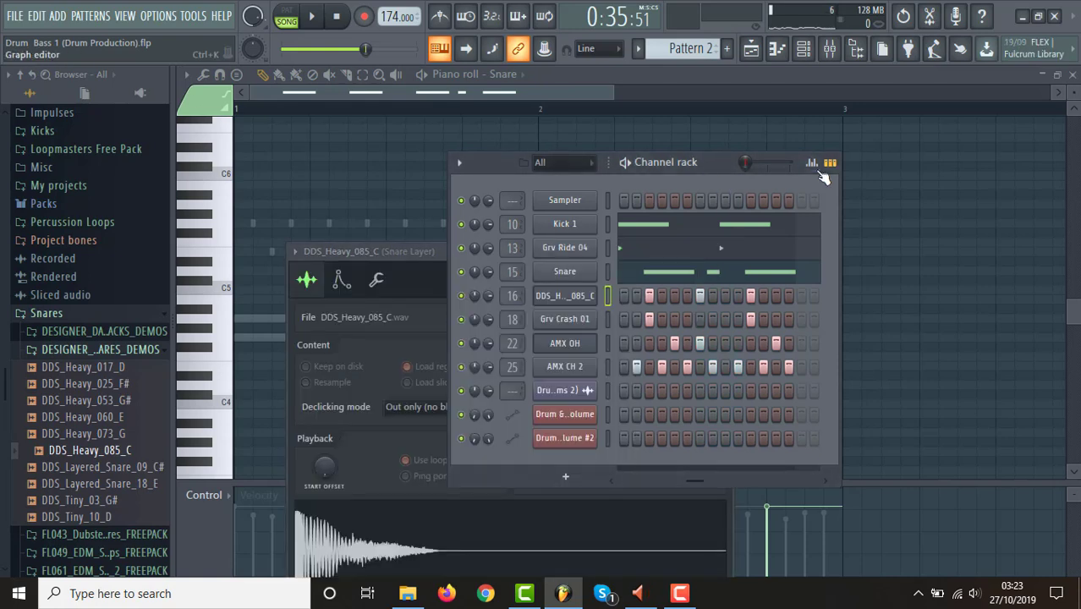
click(814, 166)
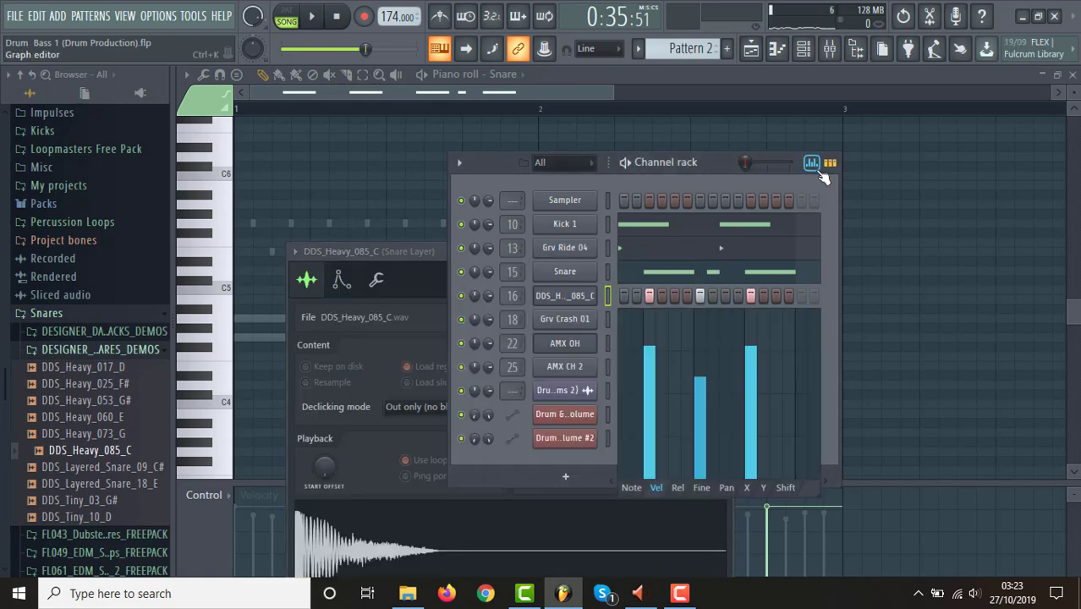
click(703, 393)
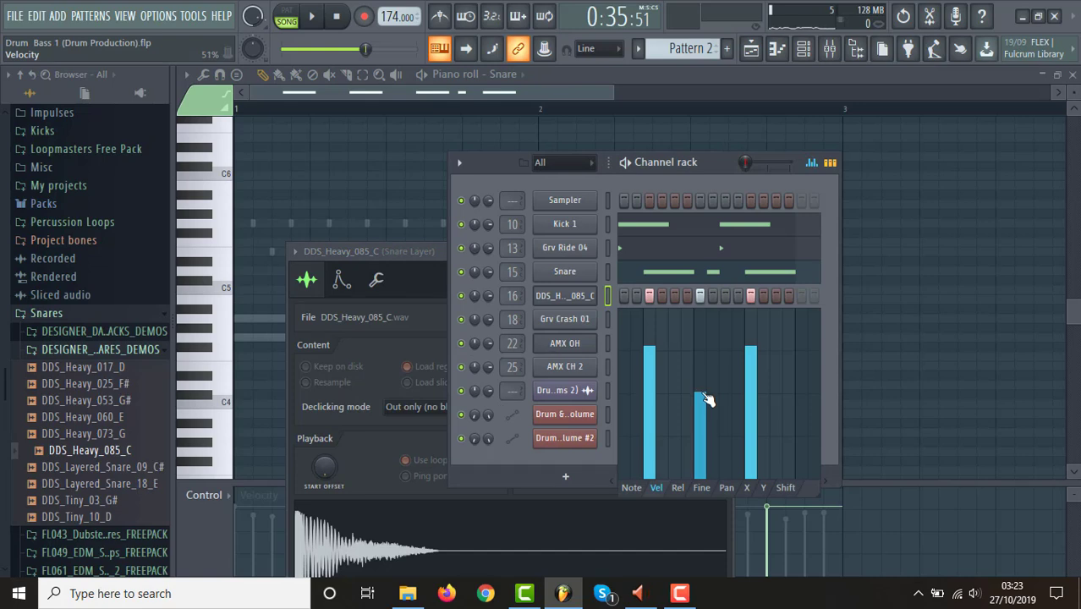
click(751, 53)
key(space)
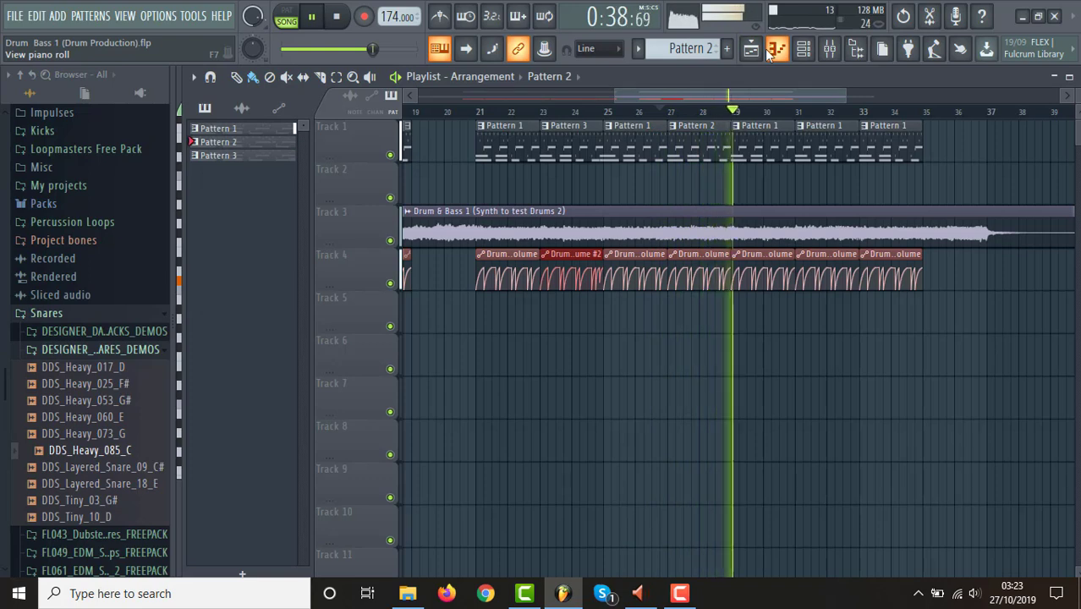
key(space)
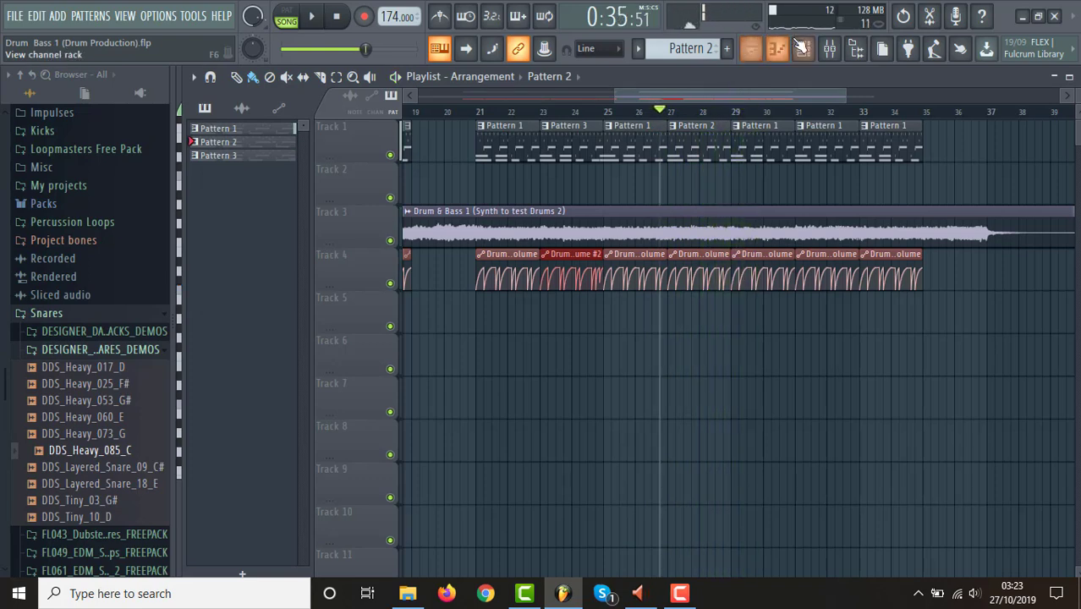
Raise the velocity of Pattern 2's short extra snare note slightly and replay that section of the song.
click(803, 49)
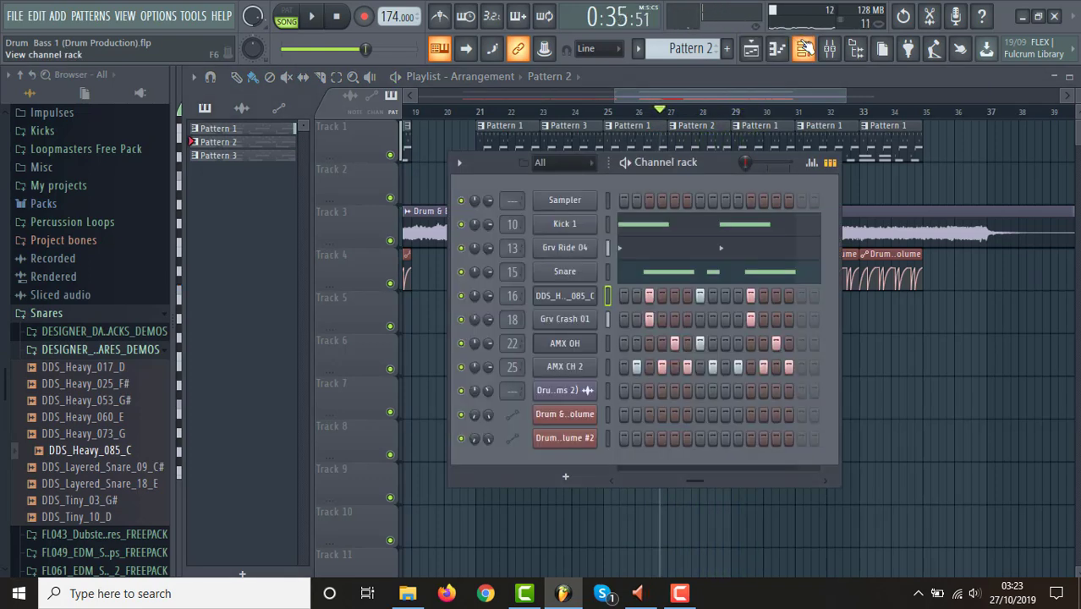
click(657, 277)
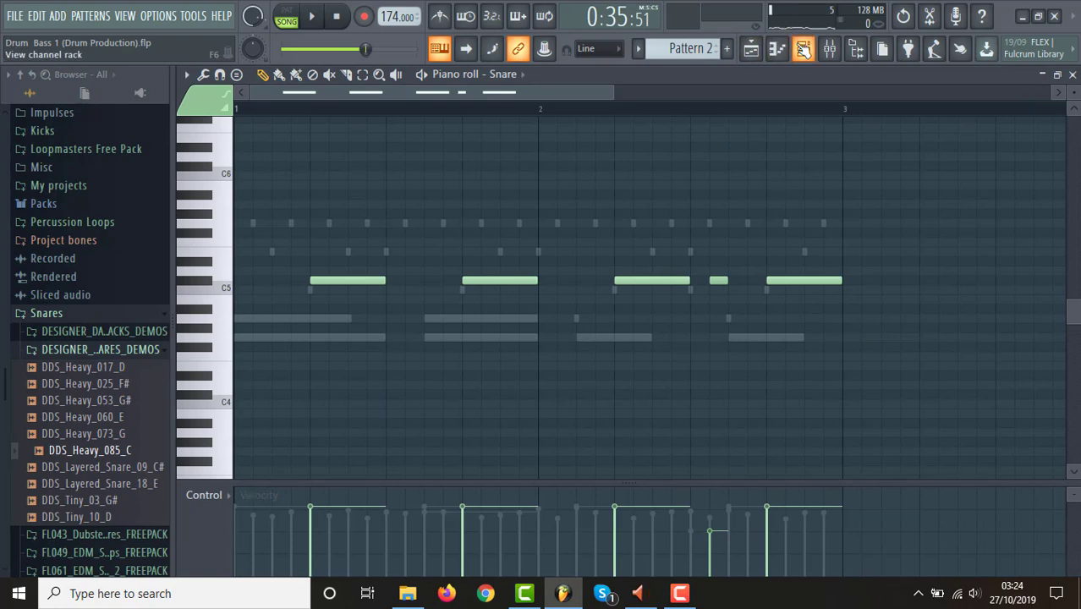
click(803, 49)
key(space)
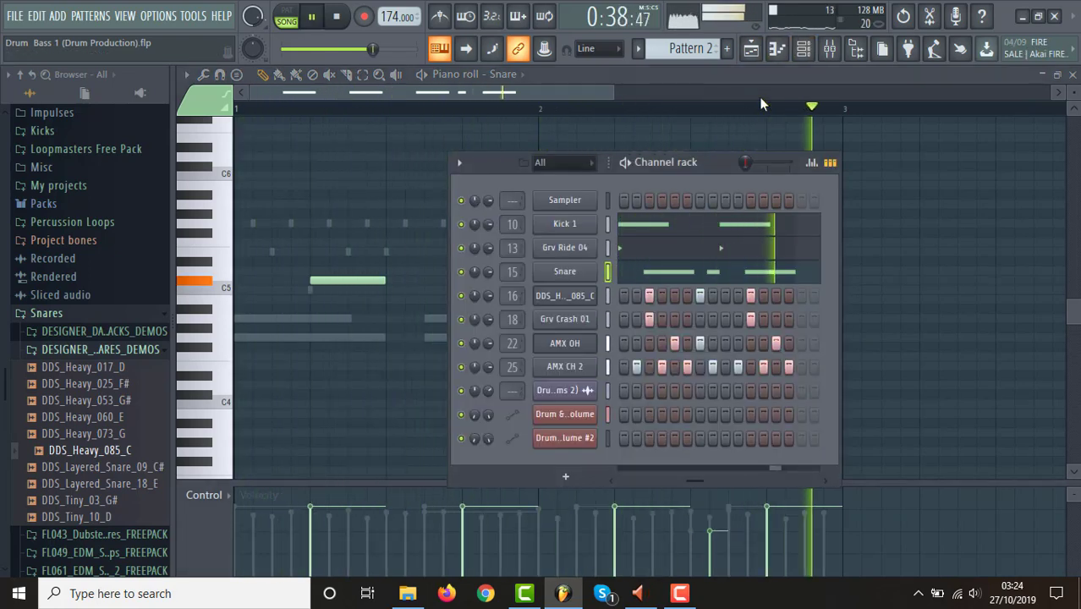
key(space)
Raise the extra snare note's velocity to about 64%, replaying the section to judge its level.
click(607, 93)
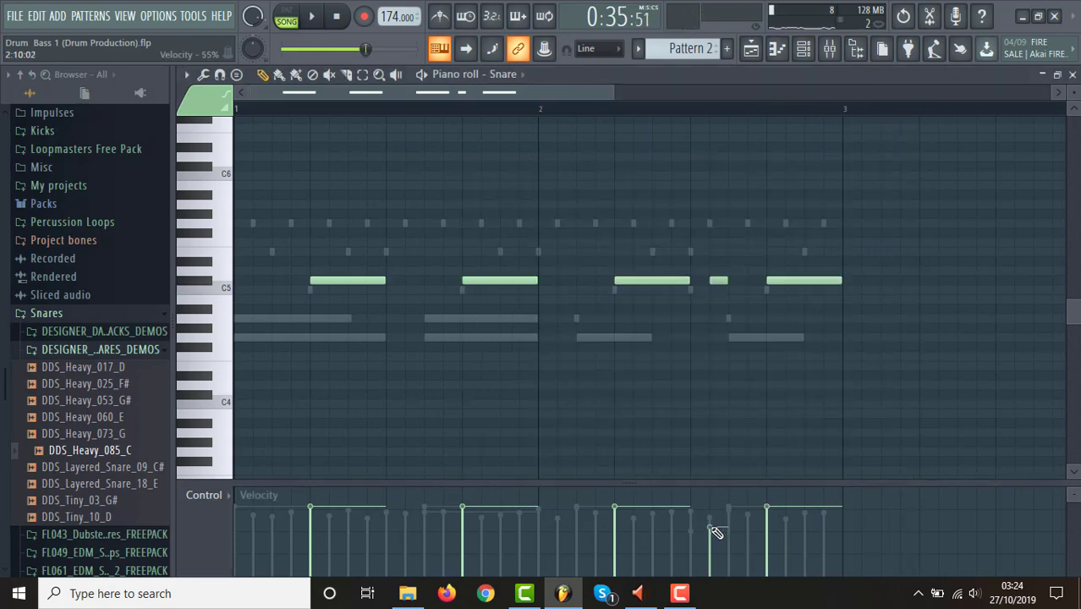
key(space)
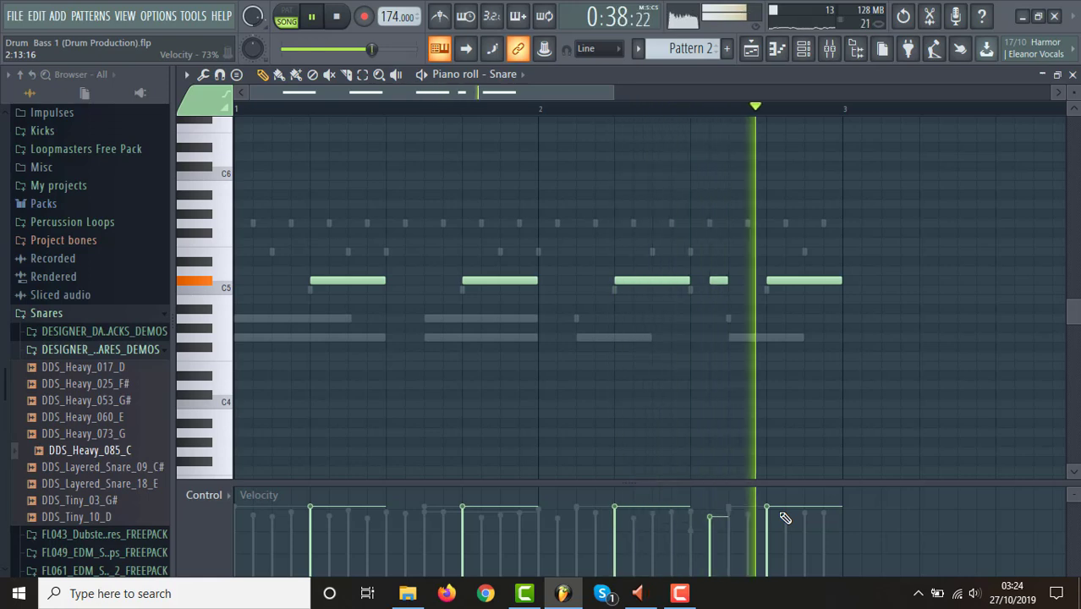
key(space)
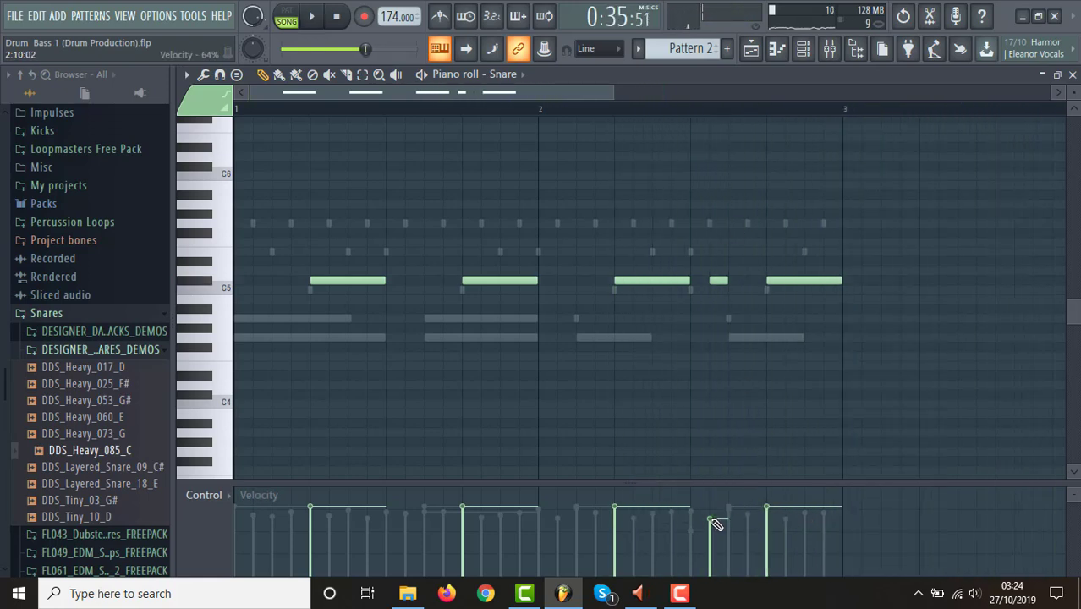
key(space)
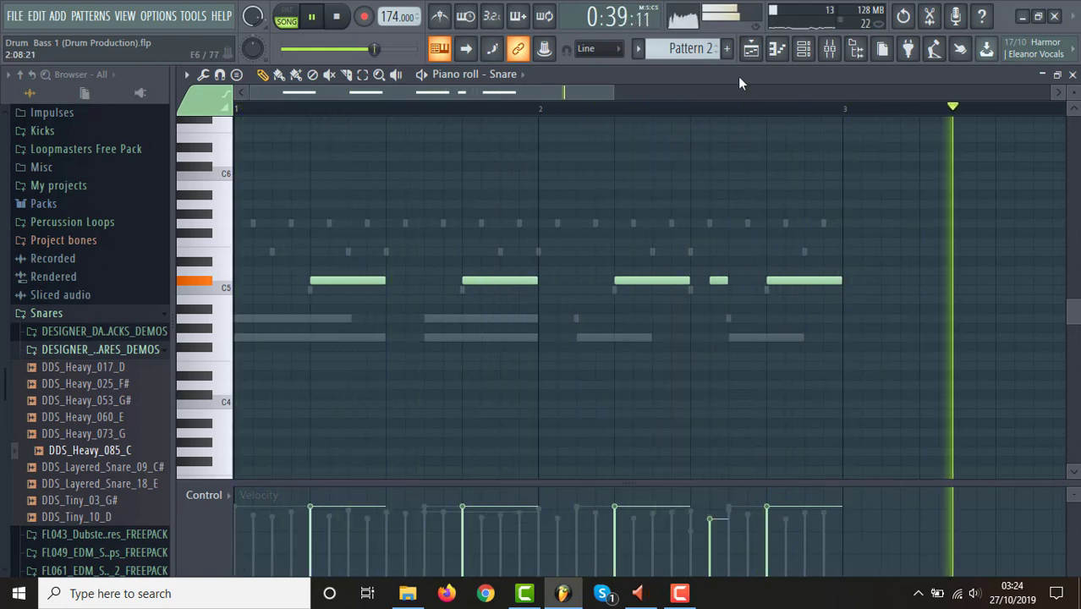
Return to the playlist, play the arrangement from bar 21 to hear the variations in context, and stop.
click(756, 49)
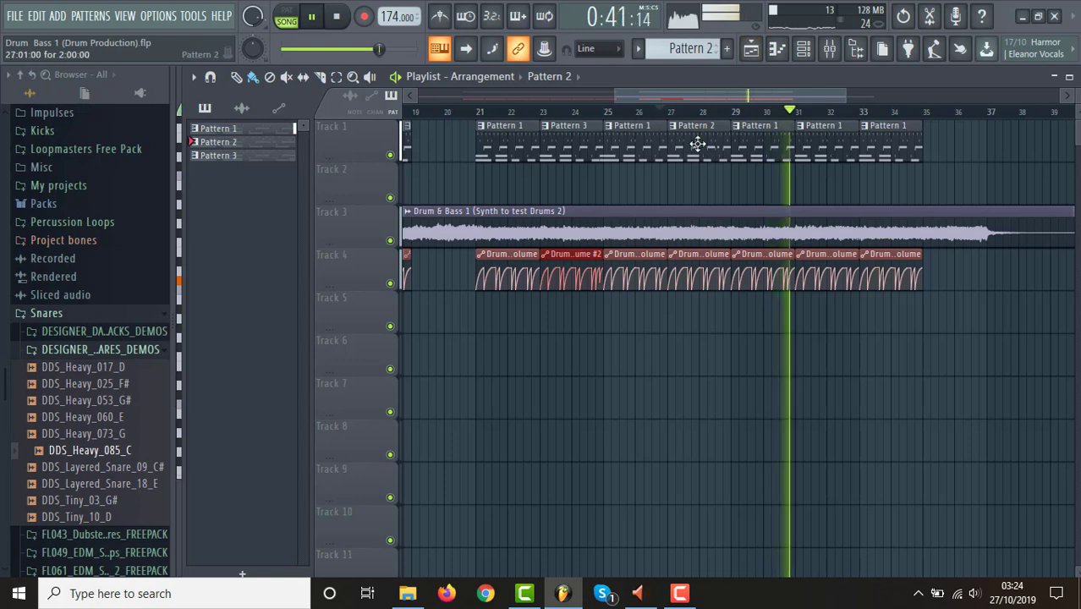
click(482, 112)
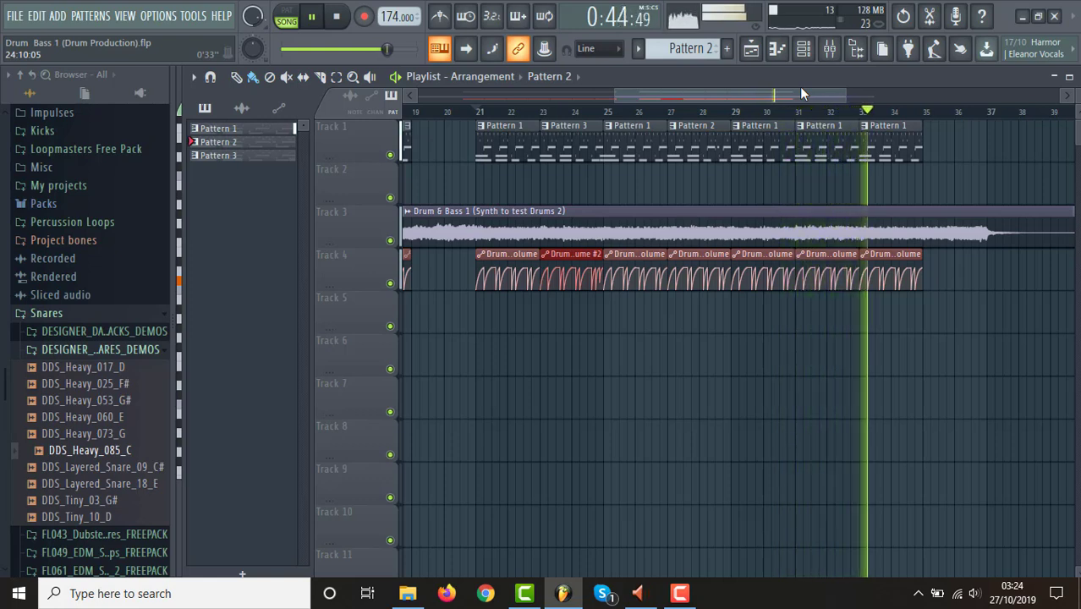
key(space)
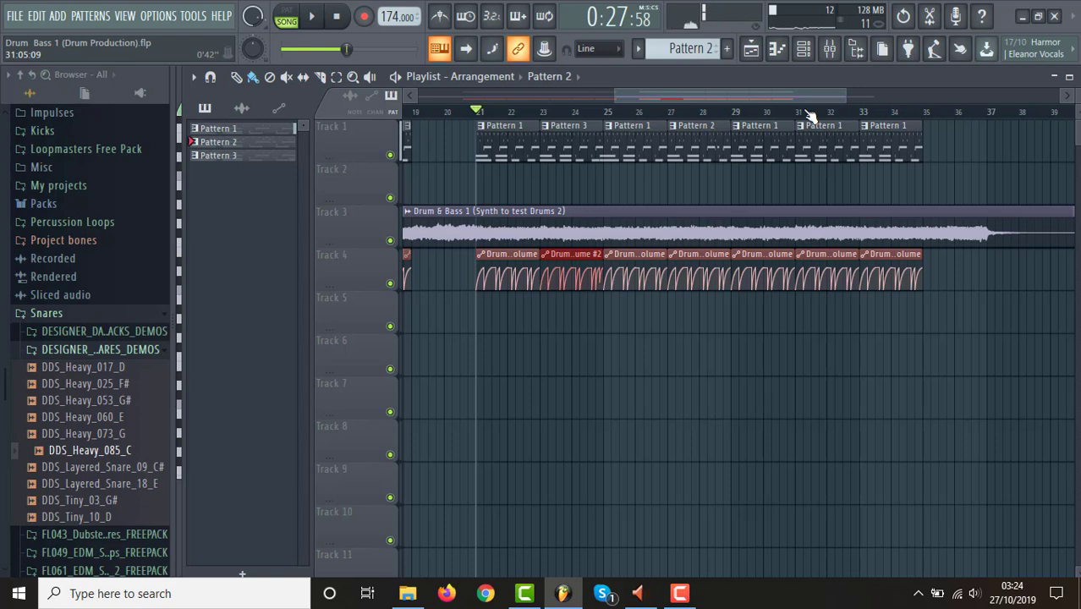
Make the Pattern 1 clip at bar 31 unique and shorten its last snare note to one step.
click(801, 129)
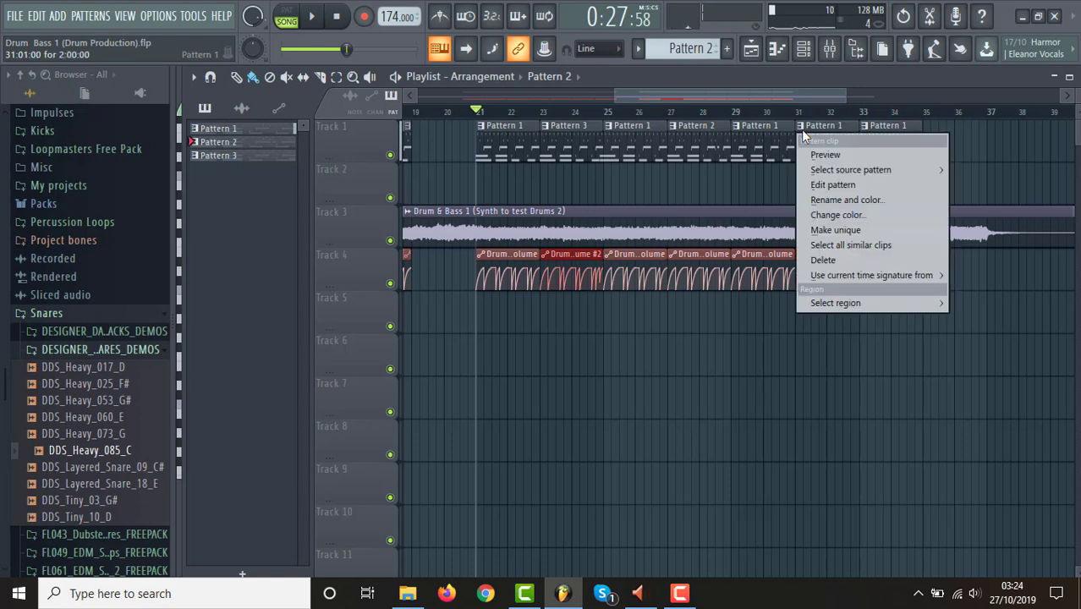
click(858, 229)
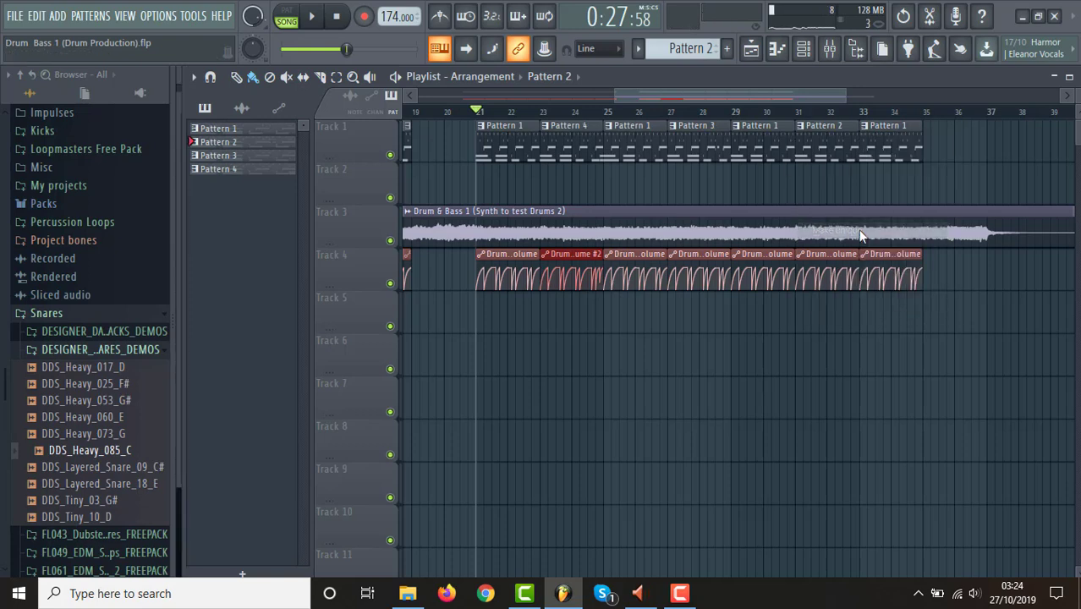
click(808, 50)
click(740, 278)
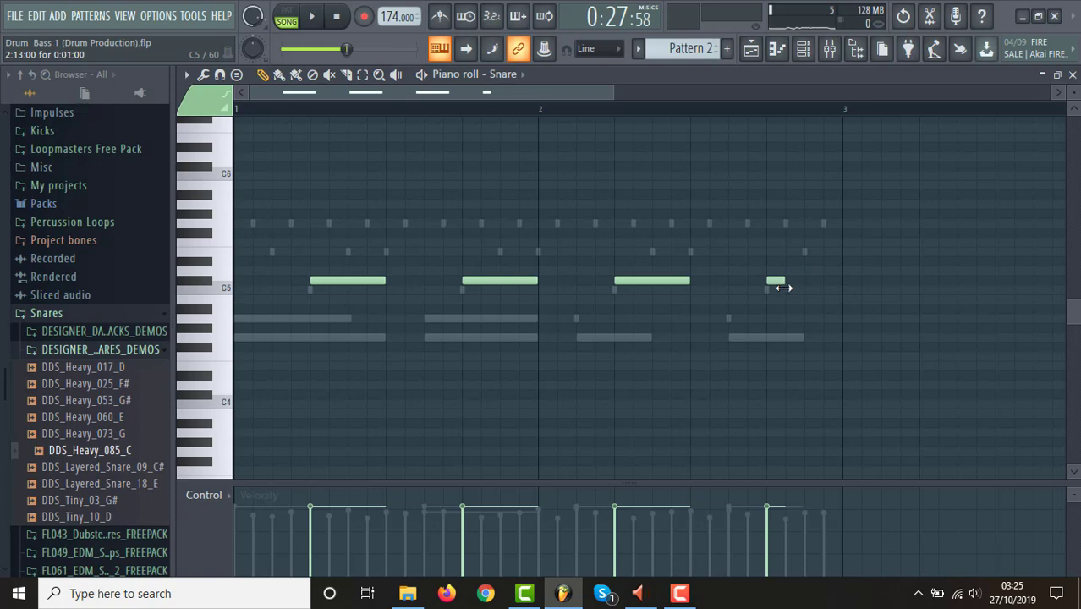
Add a one-step snare note on step 15 of Pattern 2's second bar at about 74% velocity, auditioning in pattern mode.
key(space)
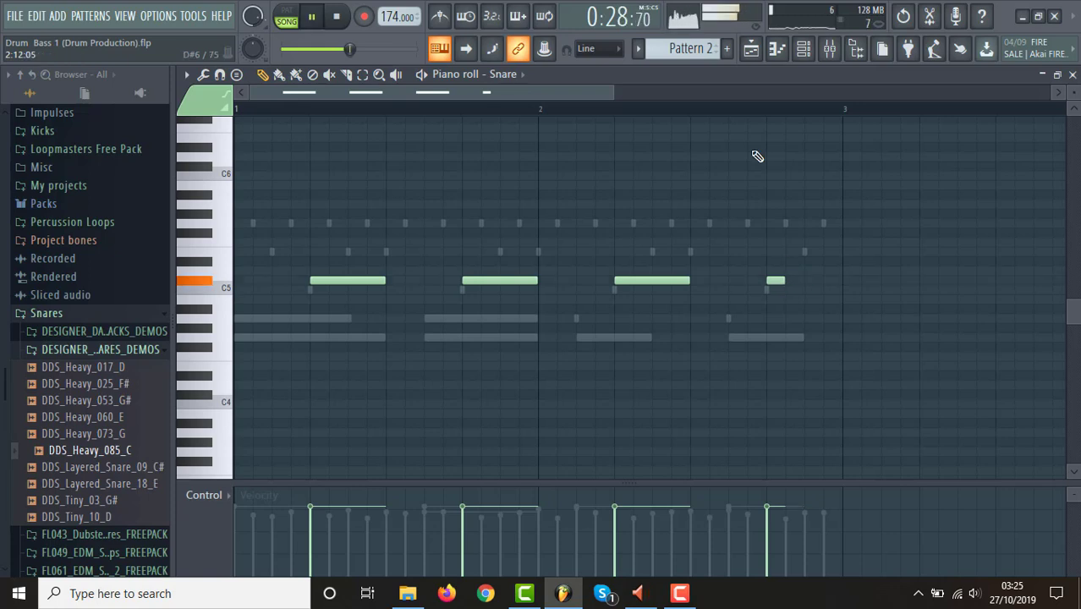
click(287, 20)
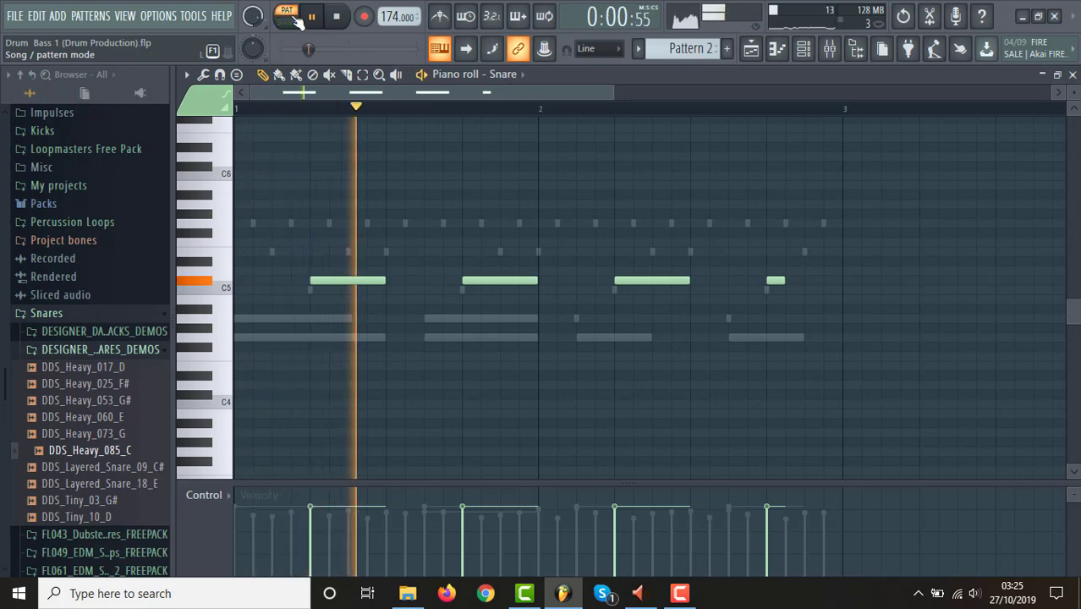
click(789, 282)
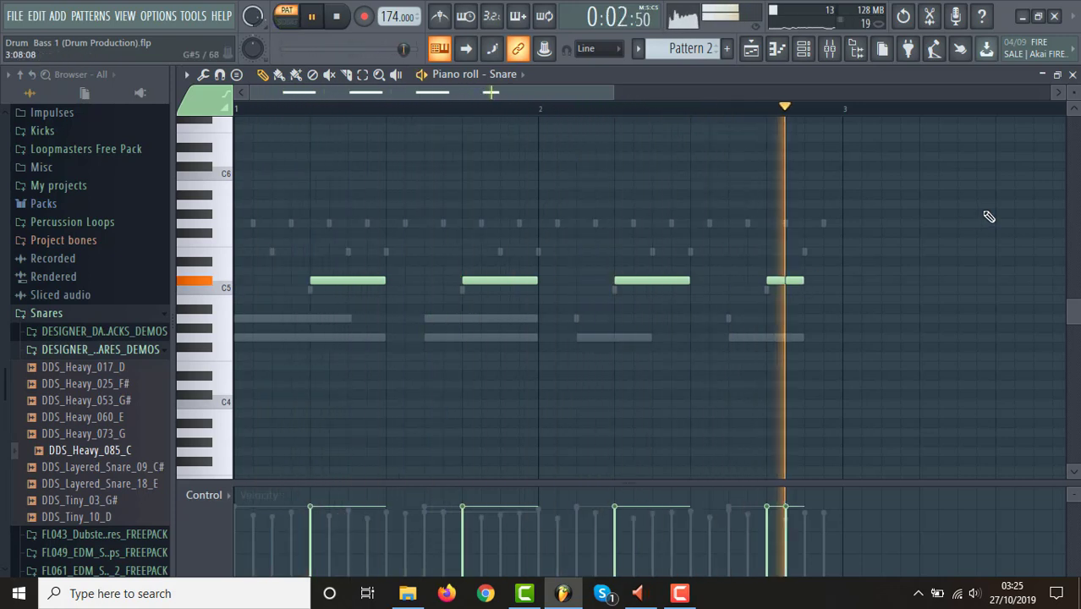
key(space)
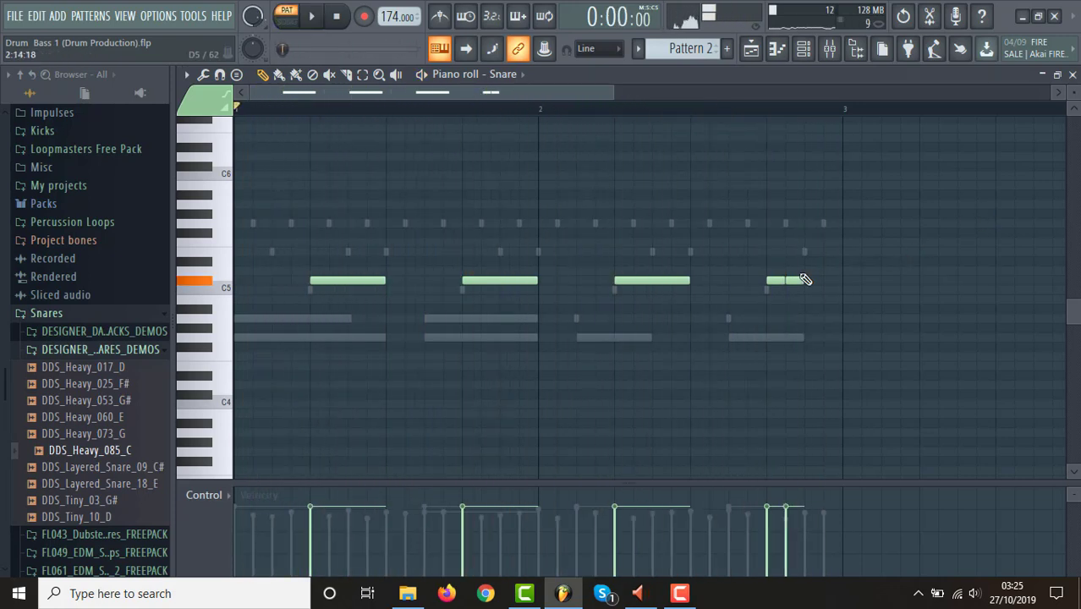
drag(790, 279, 813, 277)
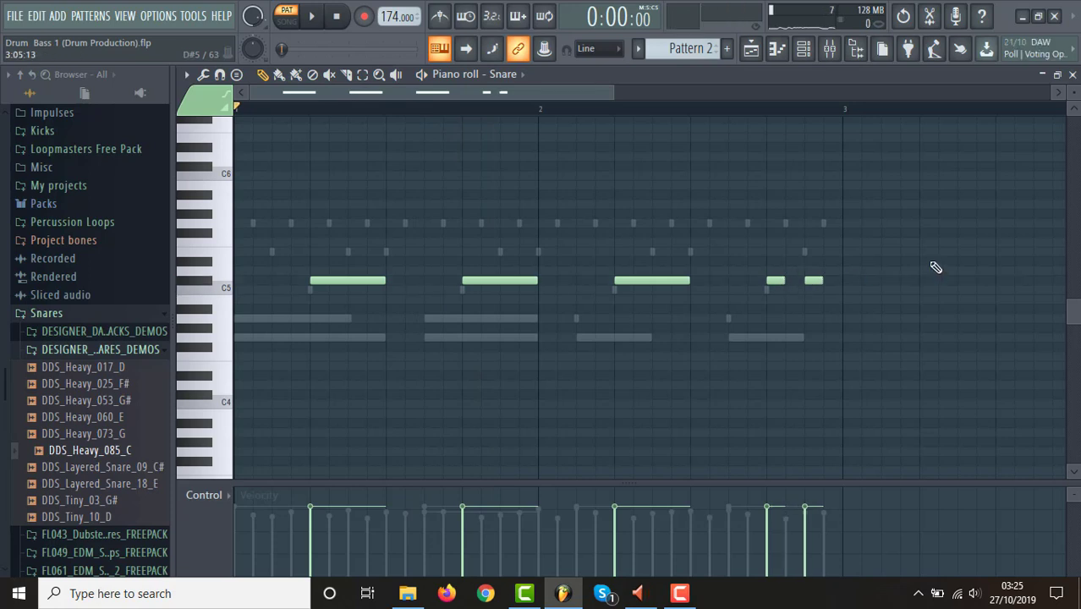
key(space)
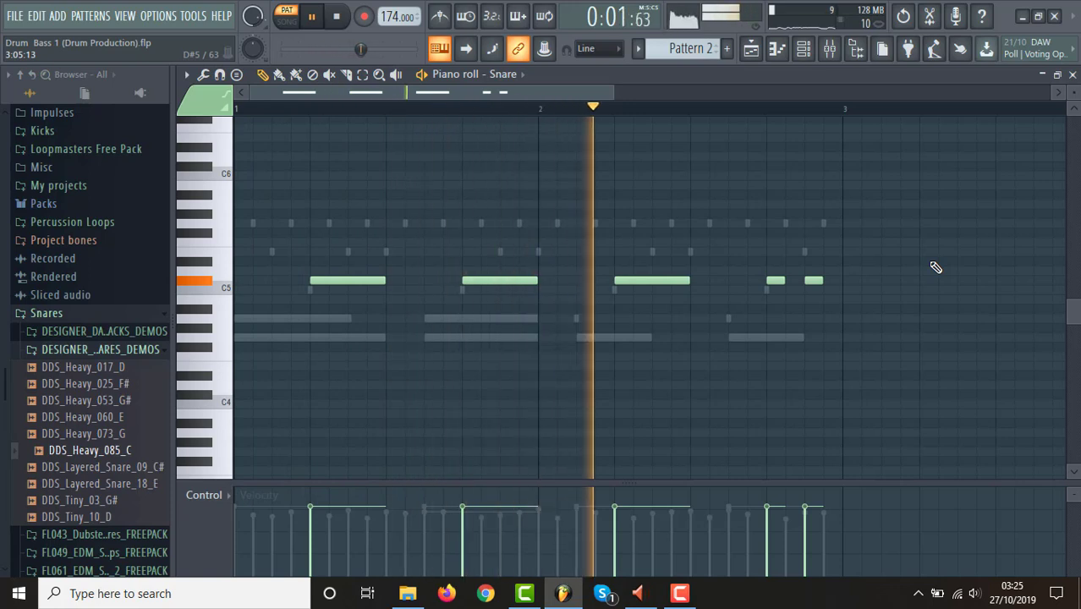
key(space)
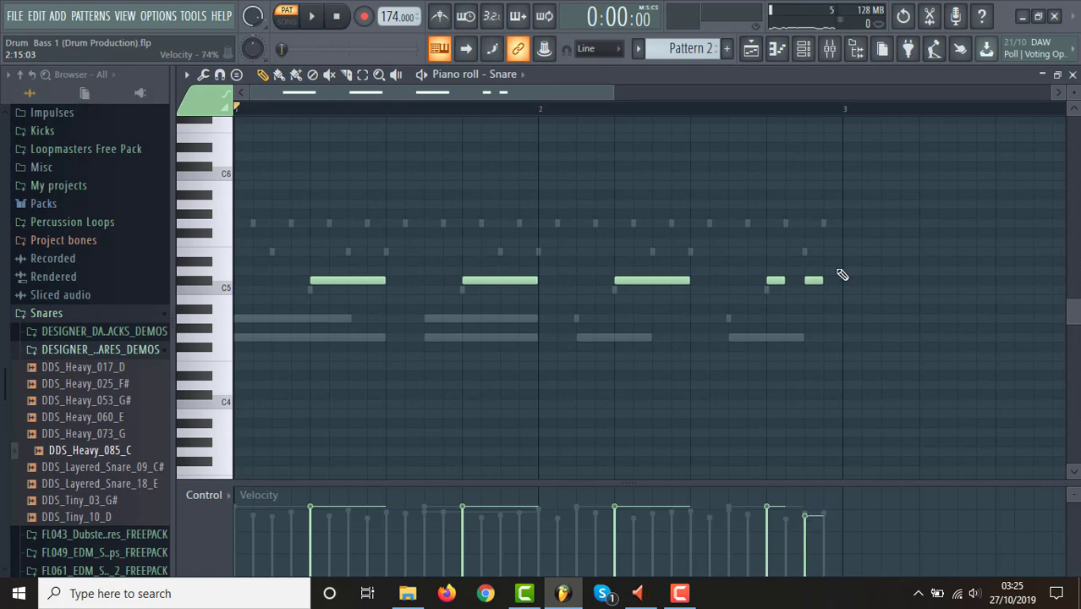
Add a Grv Crash 01 hit on step 15 of Pattern 2's second bar and lower its velocity below the step 13 hit.
click(804, 44)
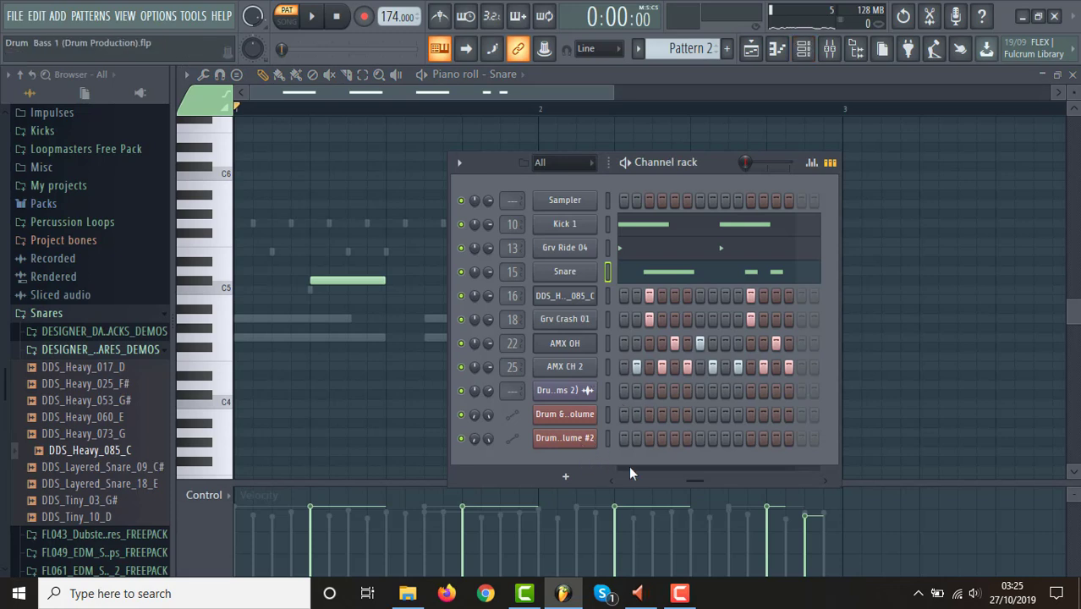
drag(688, 477, 701, 478)
click(738, 319)
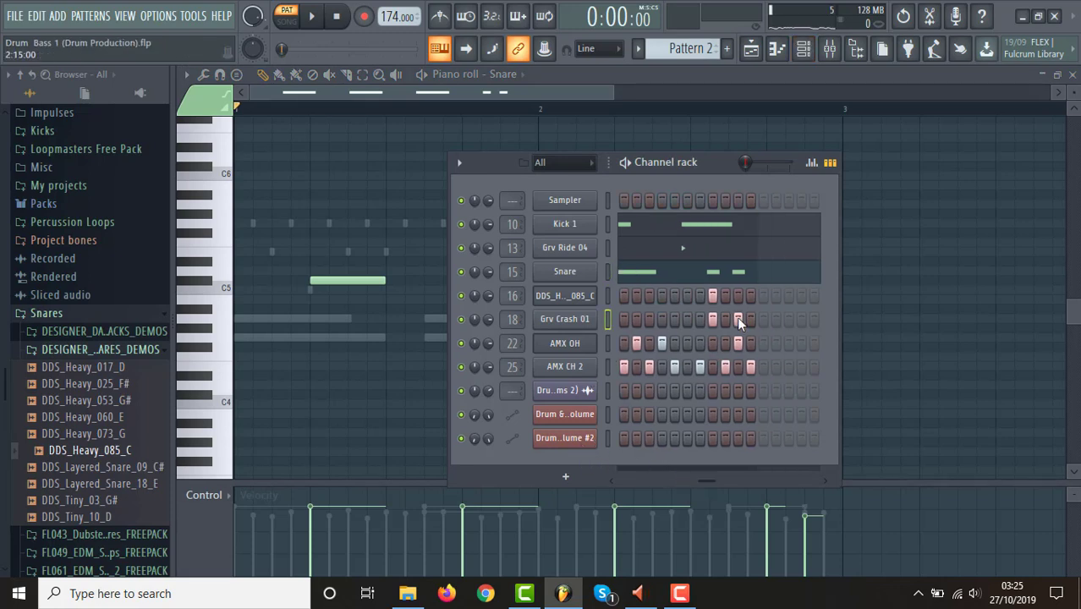
click(813, 165)
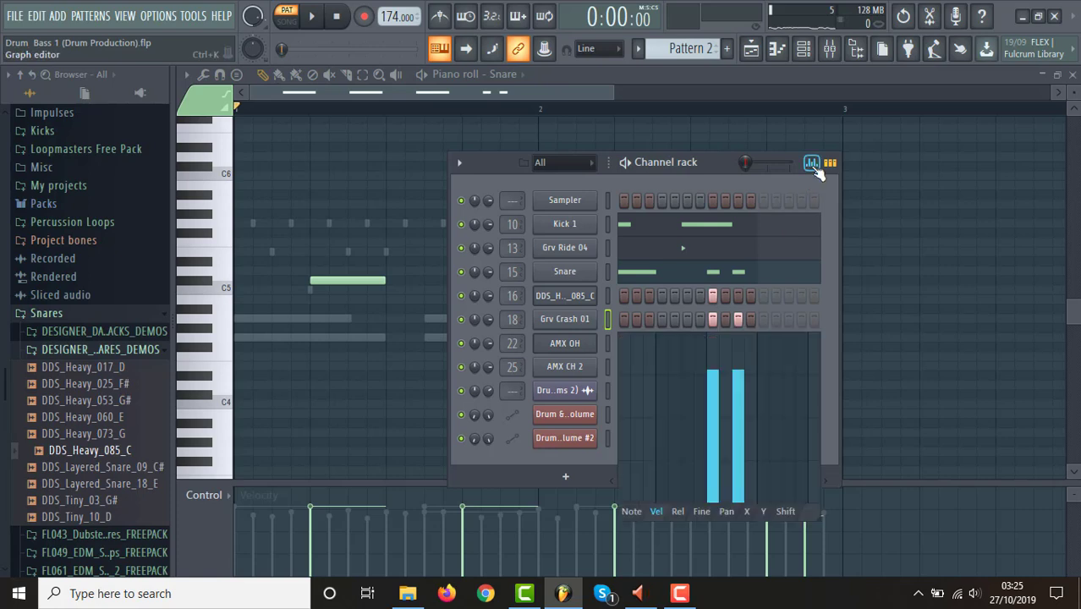
click(739, 390)
Audition Pattern 2, return to the playlist, play the song from bar 29 to hear the change in context, and stop.
key(space)
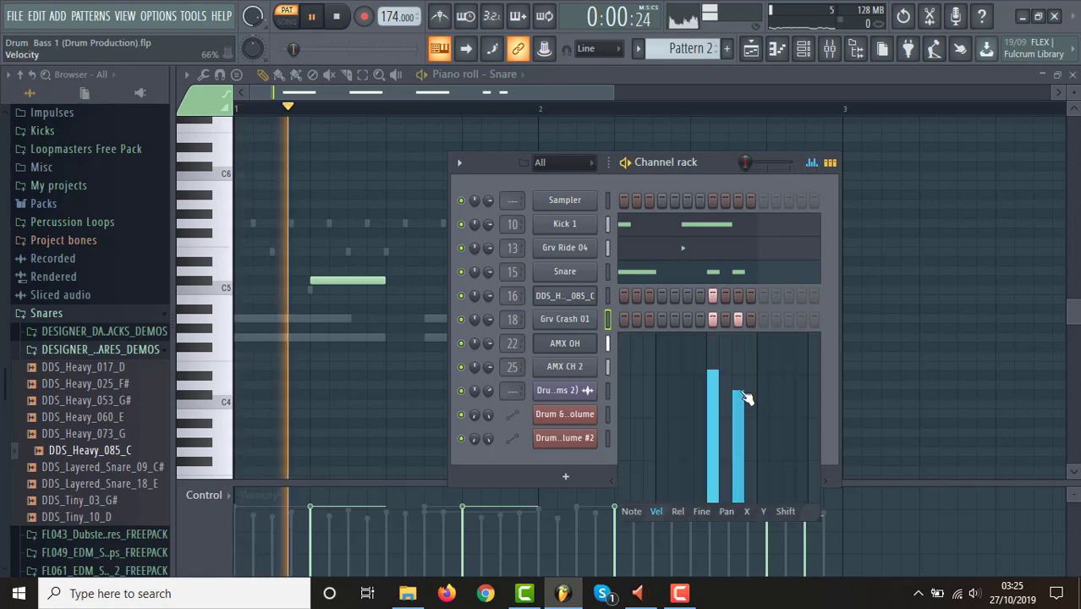
click(753, 49)
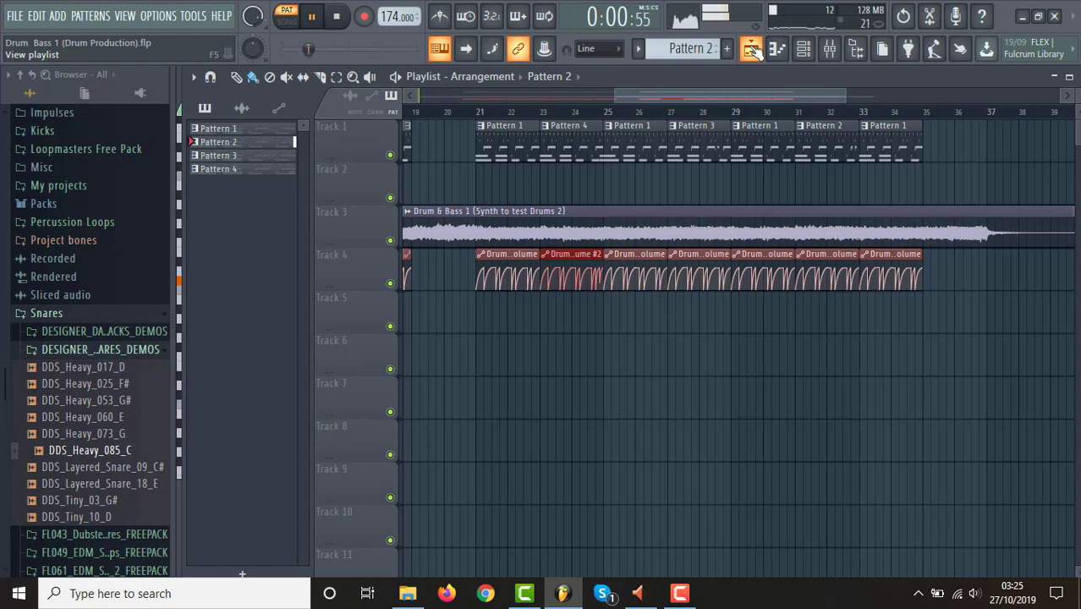
click(738, 113)
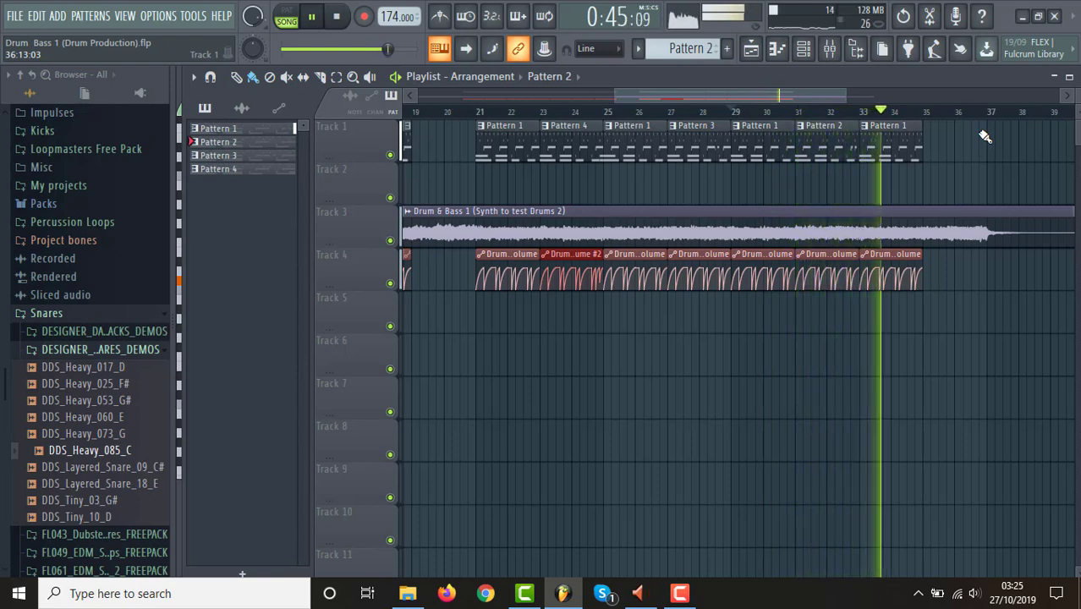
key(space)
key(space)
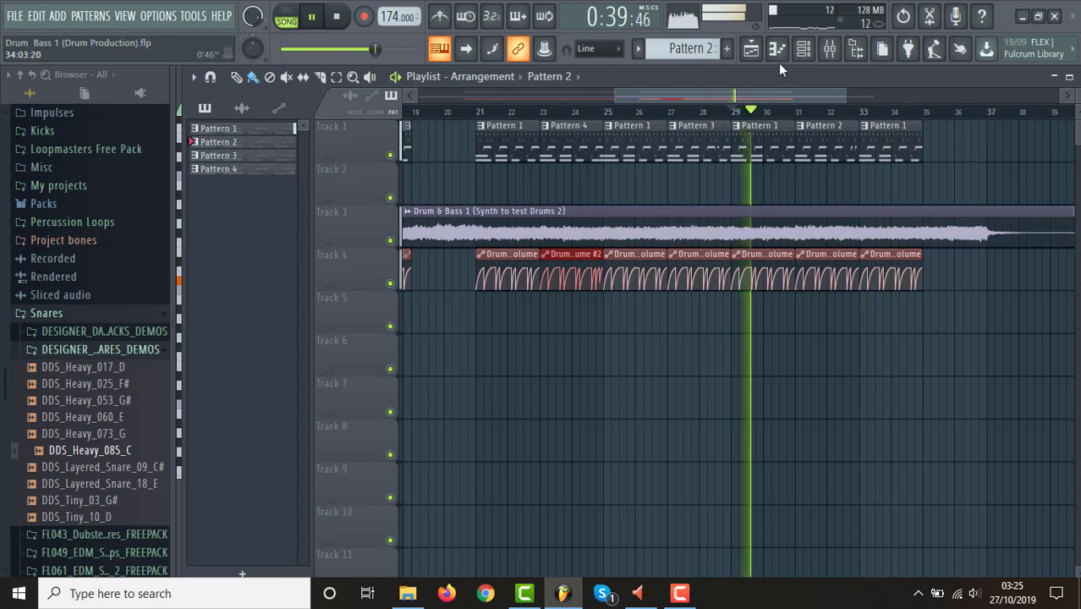
key(space)
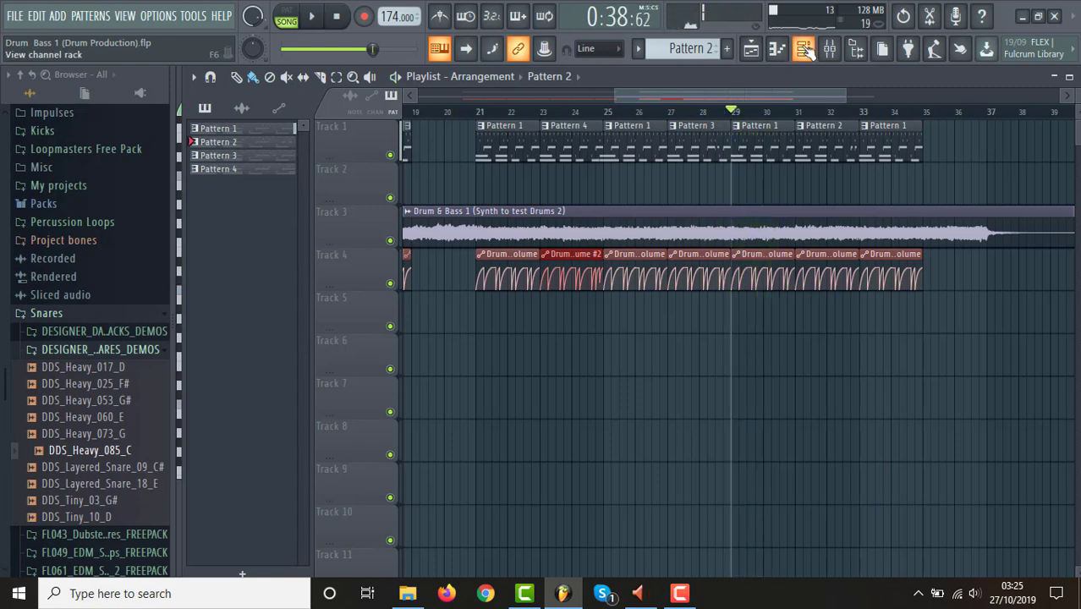
Inspect Pattern 2's snare notes in the piano roll.
click(804, 51)
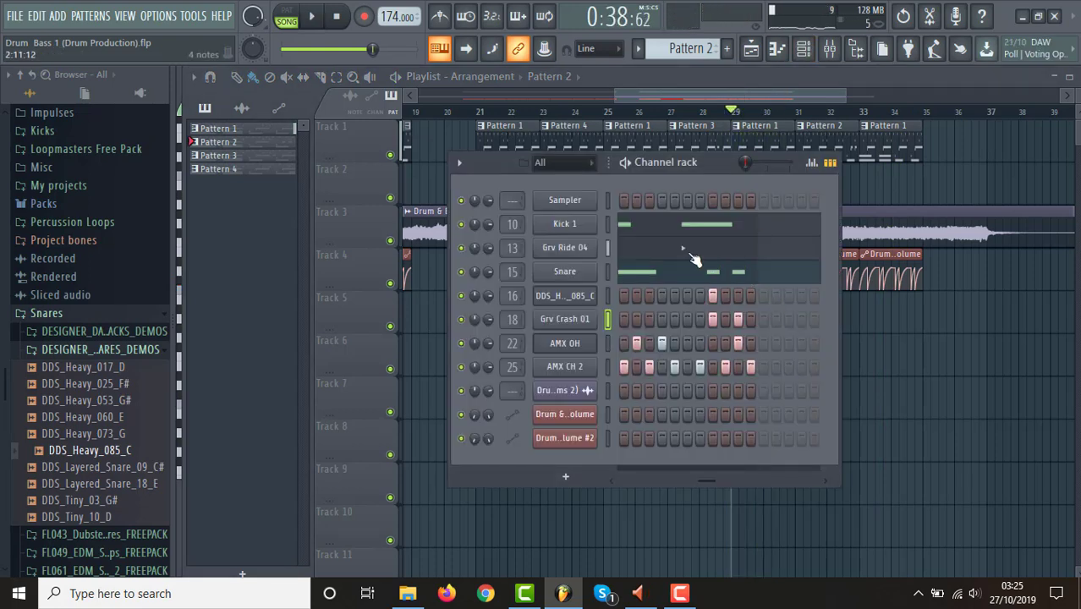
click(738, 276)
click(738, 279)
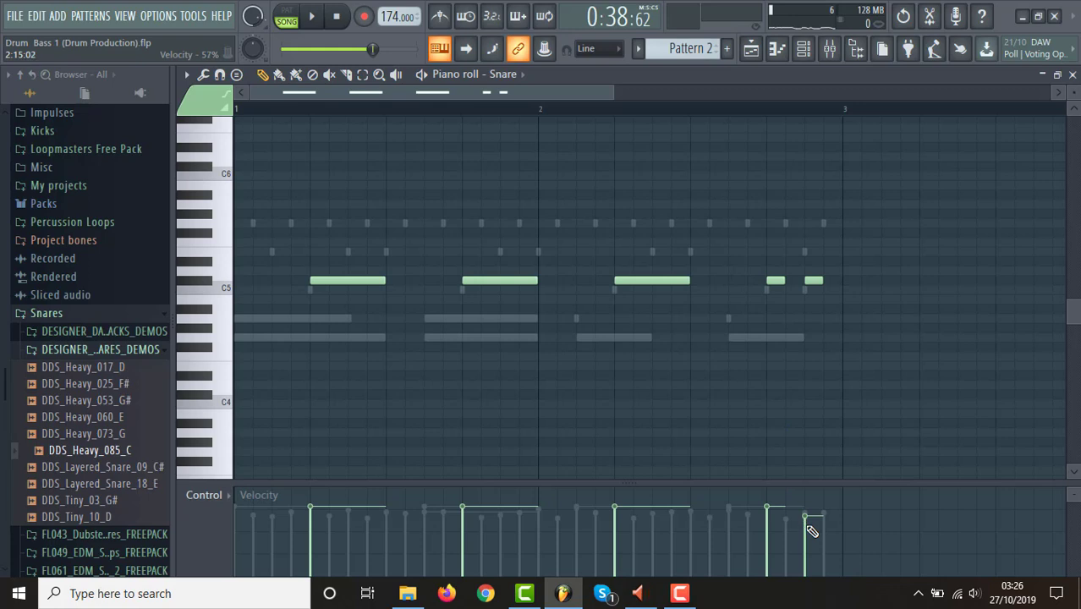
Add a DDS_Heavy_085_C hit on step 15 of Pattern 2's second bar at about 65% velocity, with the step 13 hit louder.
click(803, 49)
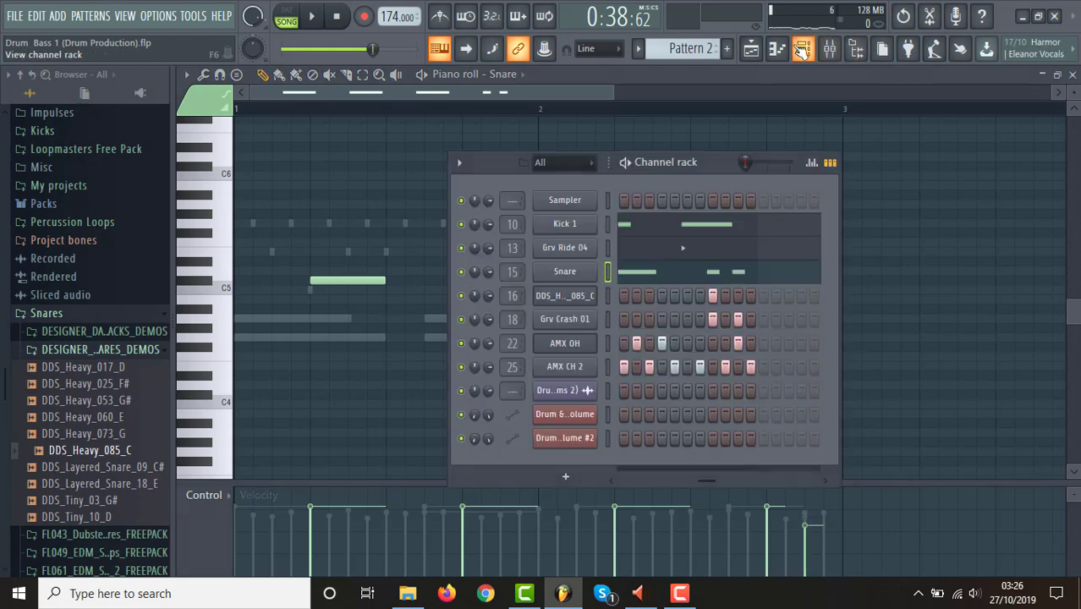
click(579, 300)
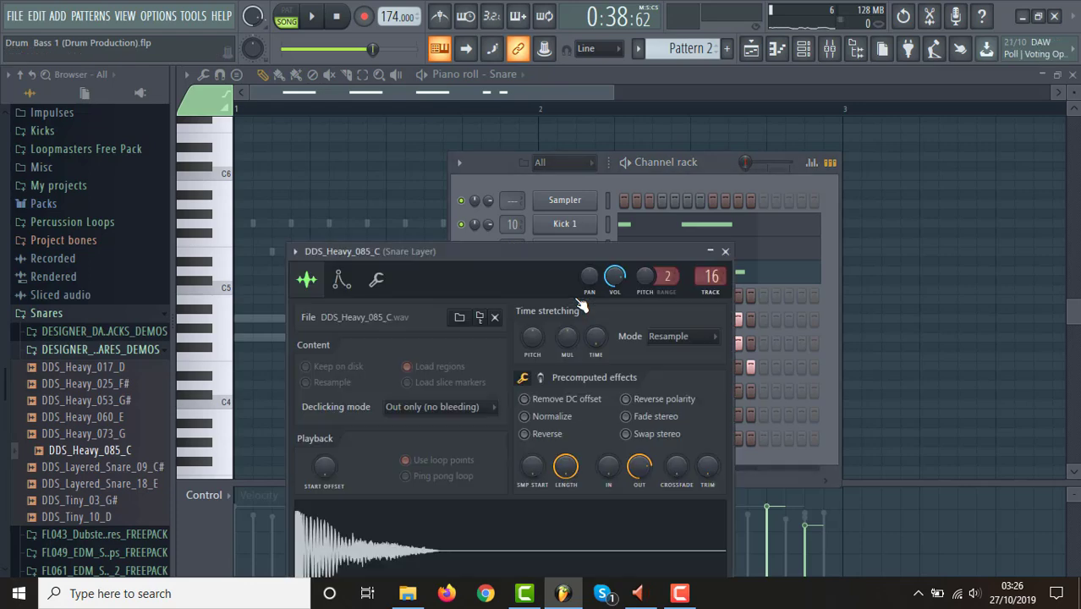
click(725, 252)
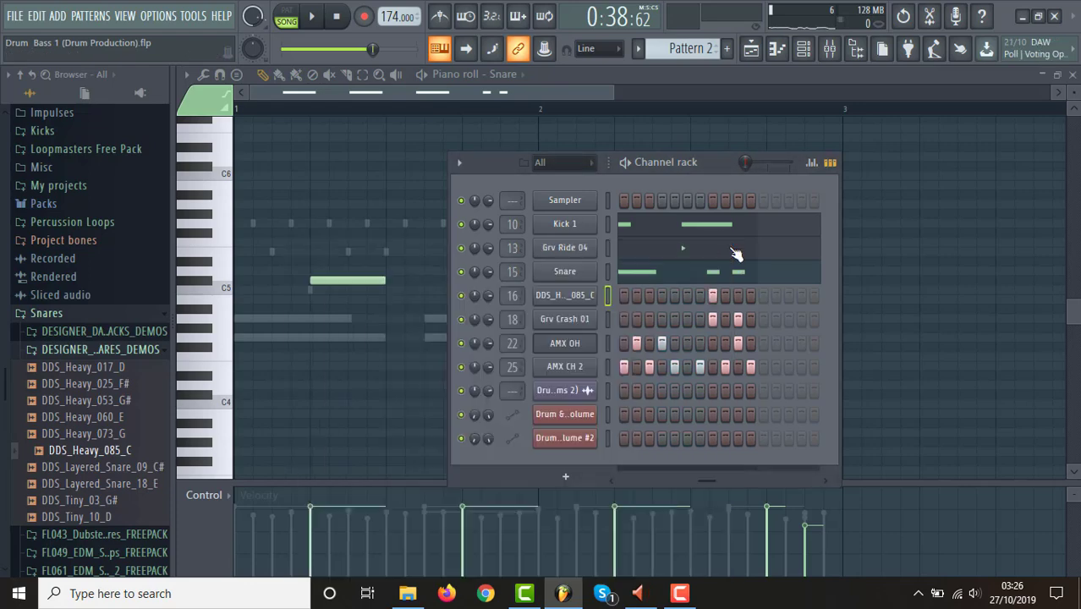
click(574, 303)
click(813, 165)
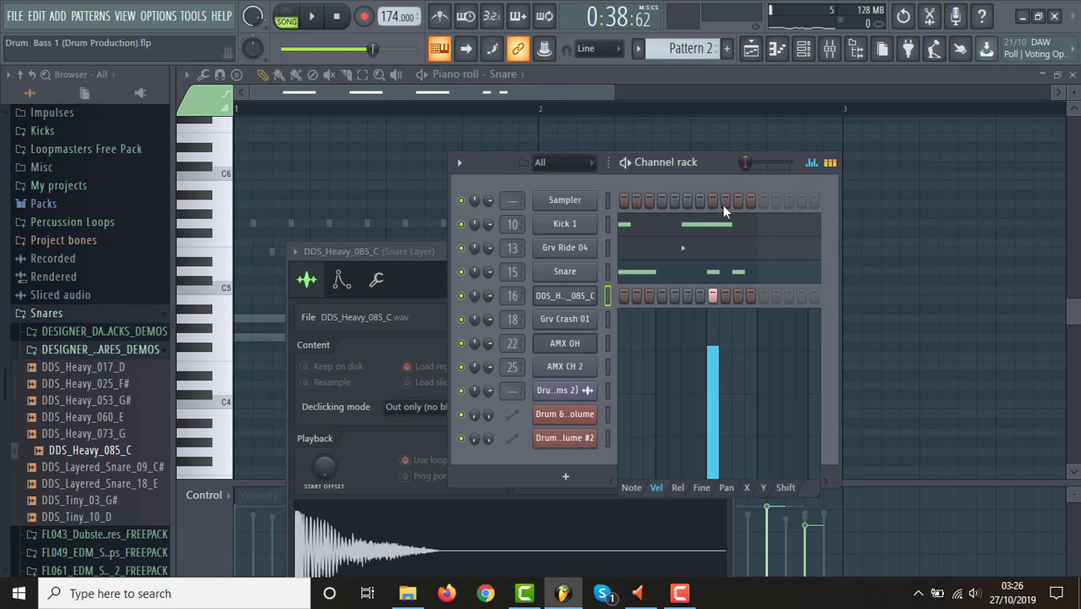
click(716, 373)
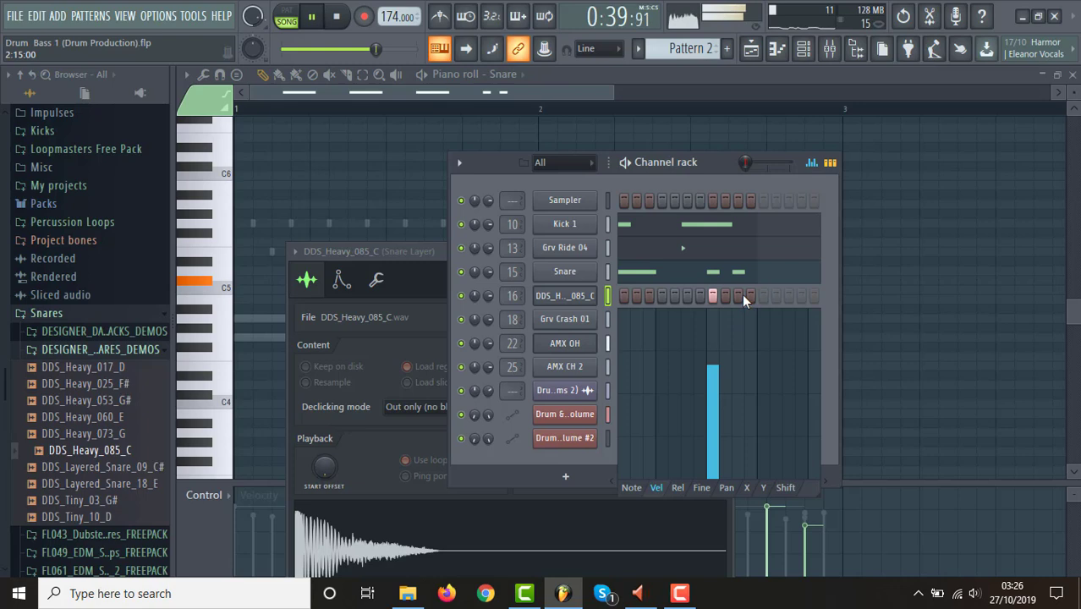
click(743, 295)
click(742, 369)
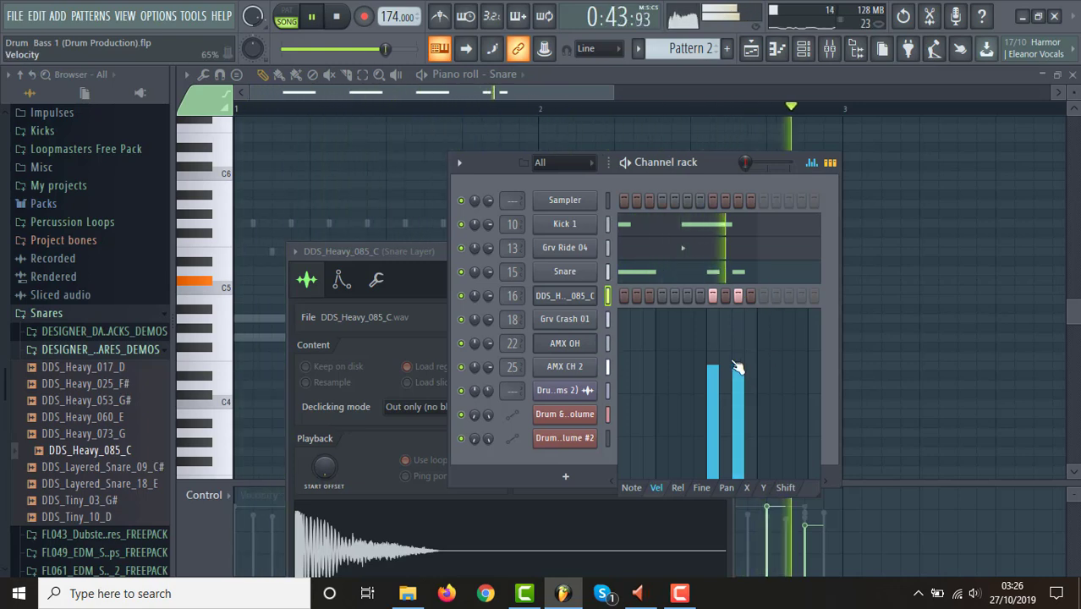
click(714, 346)
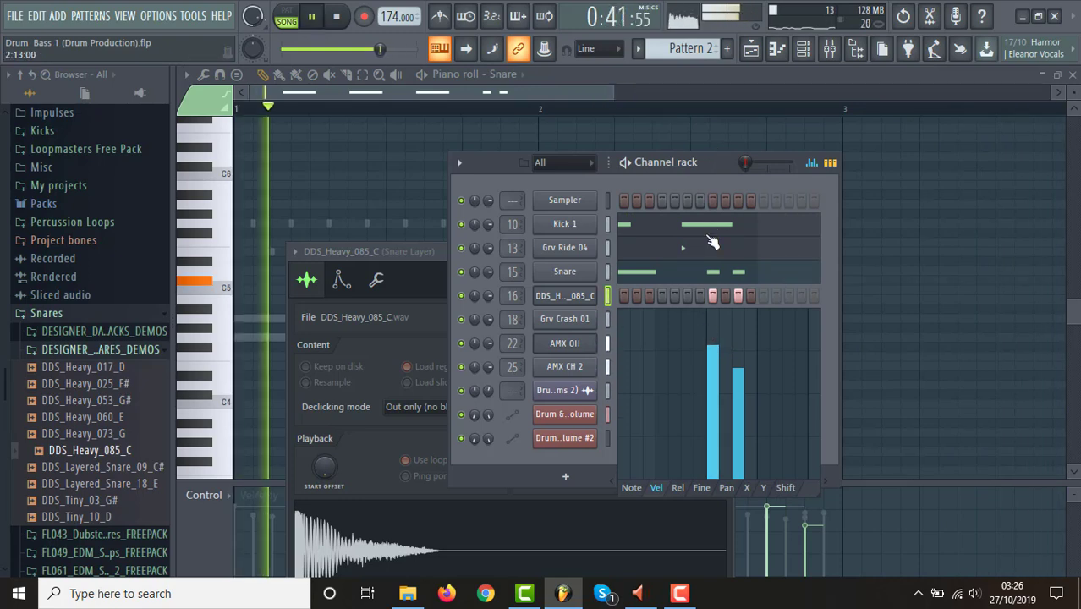
click(810, 164)
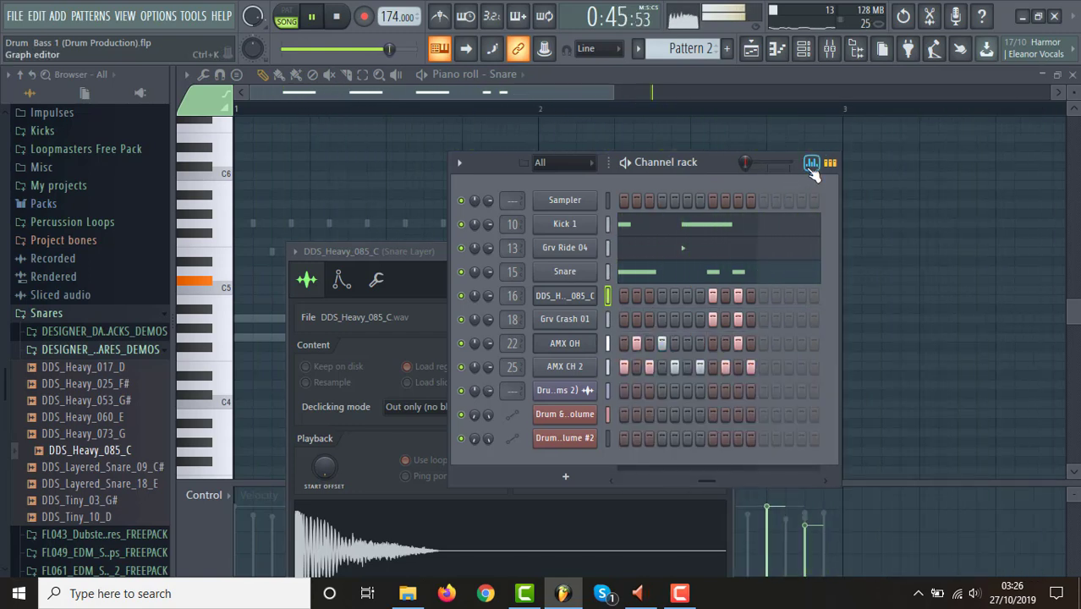
Close the DDS_Heavy_085_C settings, listen to the arrangement through its end in the playlist, and stop playback.
click(581, 302)
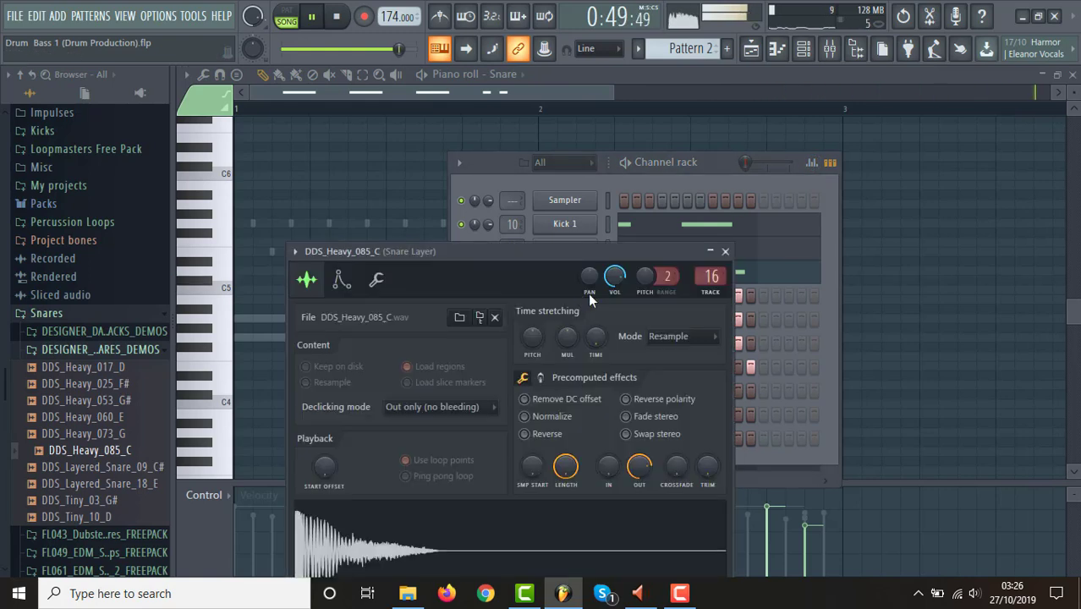
click(725, 251)
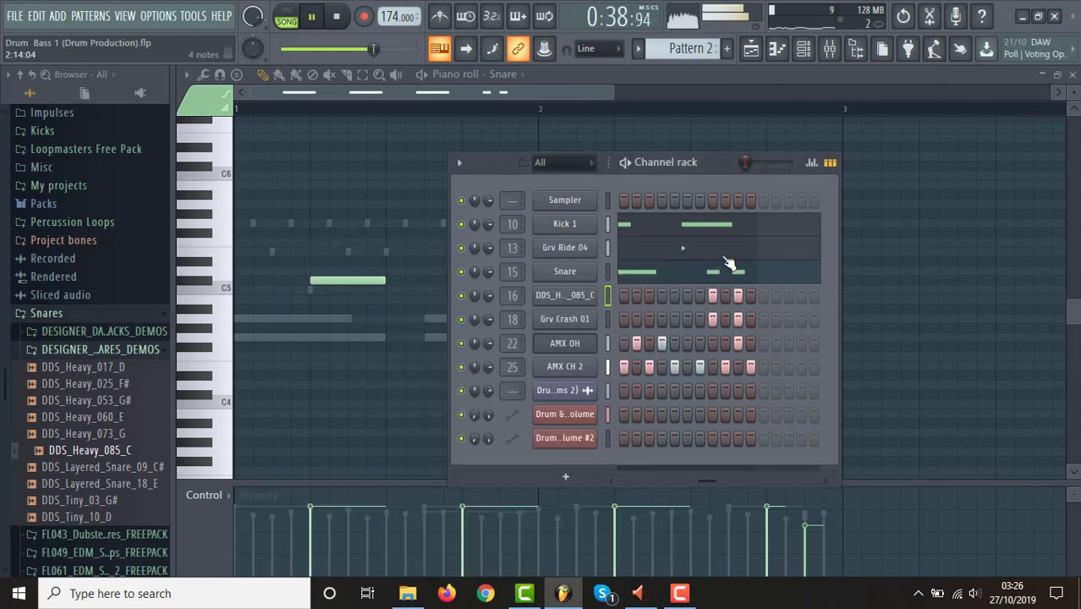
click(751, 49)
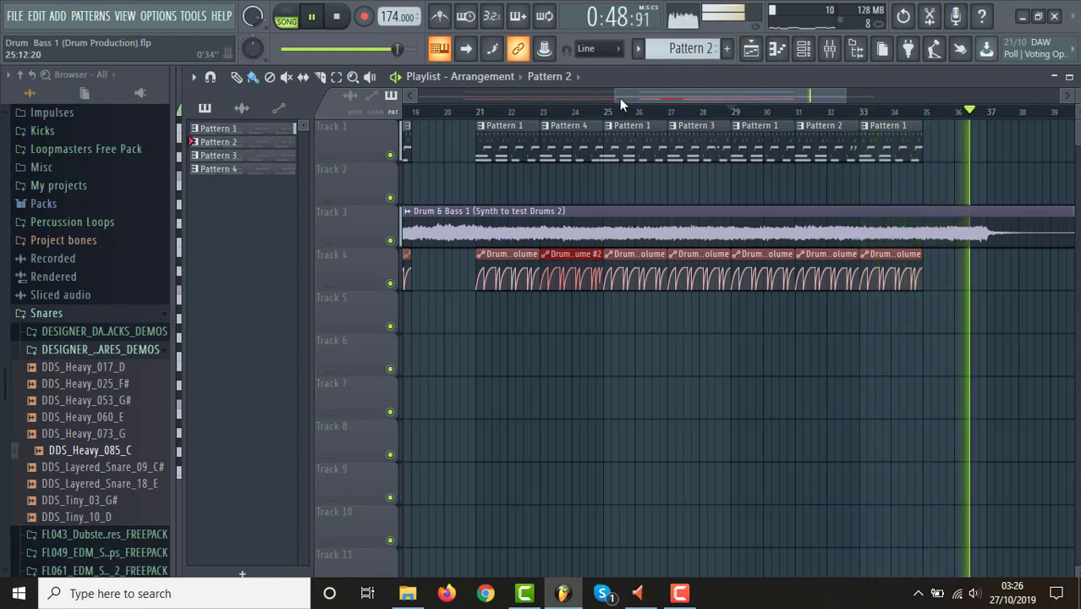
drag(618, 98, 416, 98)
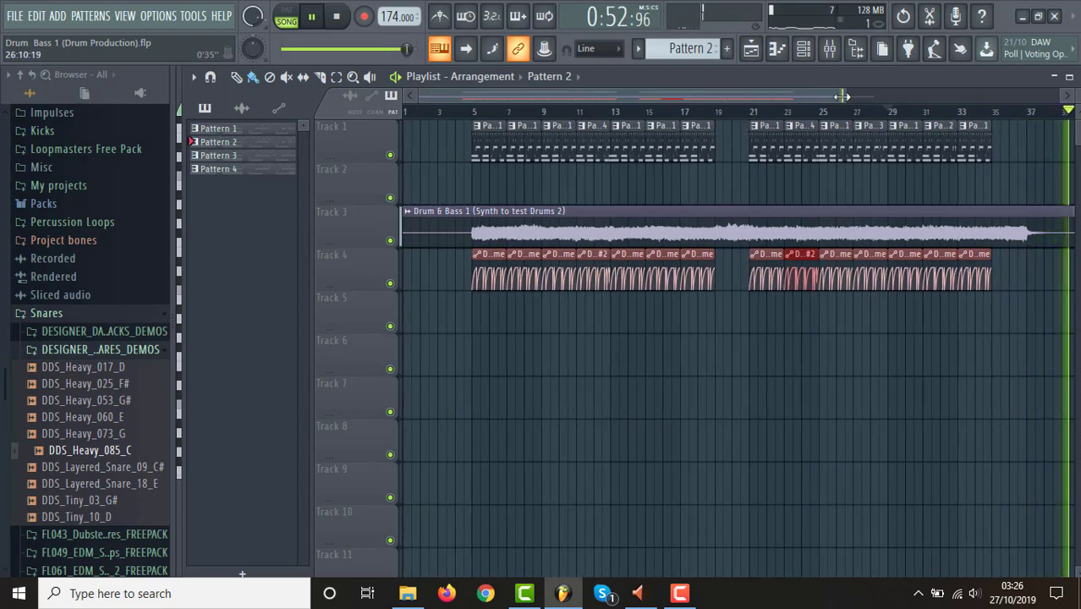
drag(845, 97, 926, 97)
key(space)
Place a Pattern 1 clip on Track 1 and a matching Channel volume automation clip on Track 4 at bar 35.
drag(910, 121, 931, 129)
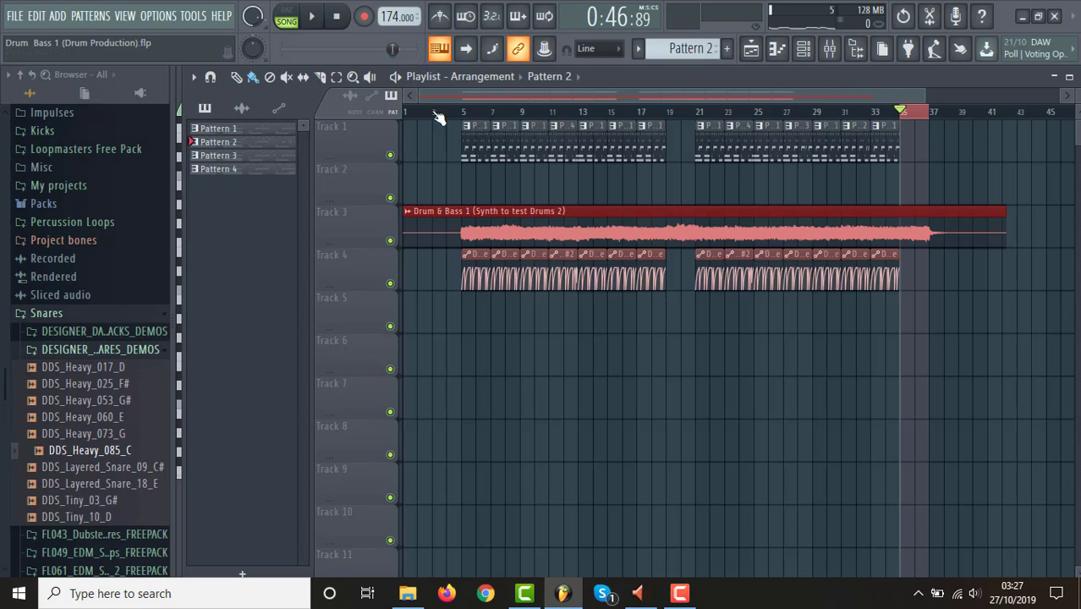
drag(421, 96, 690, 91)
click(667, 134)
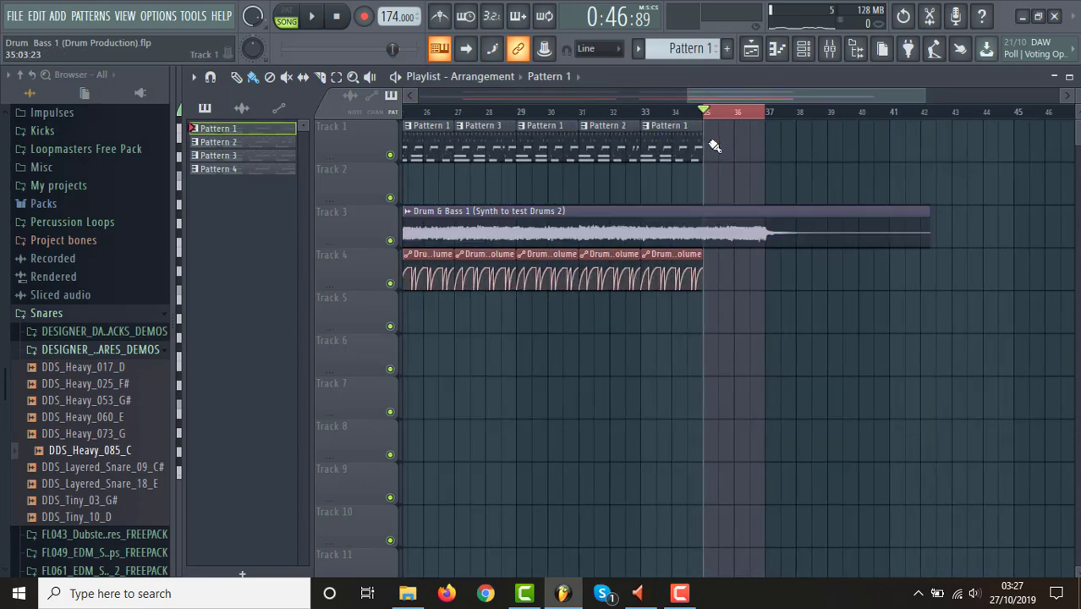
click(715, 147)
ctrl+click(710, 113)
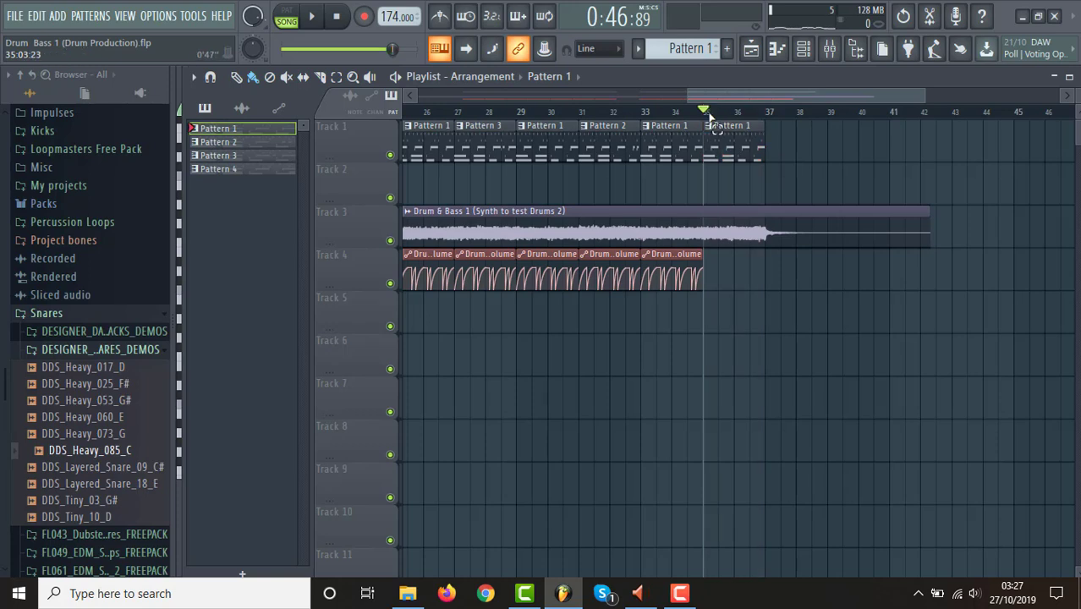
click(672, 259)
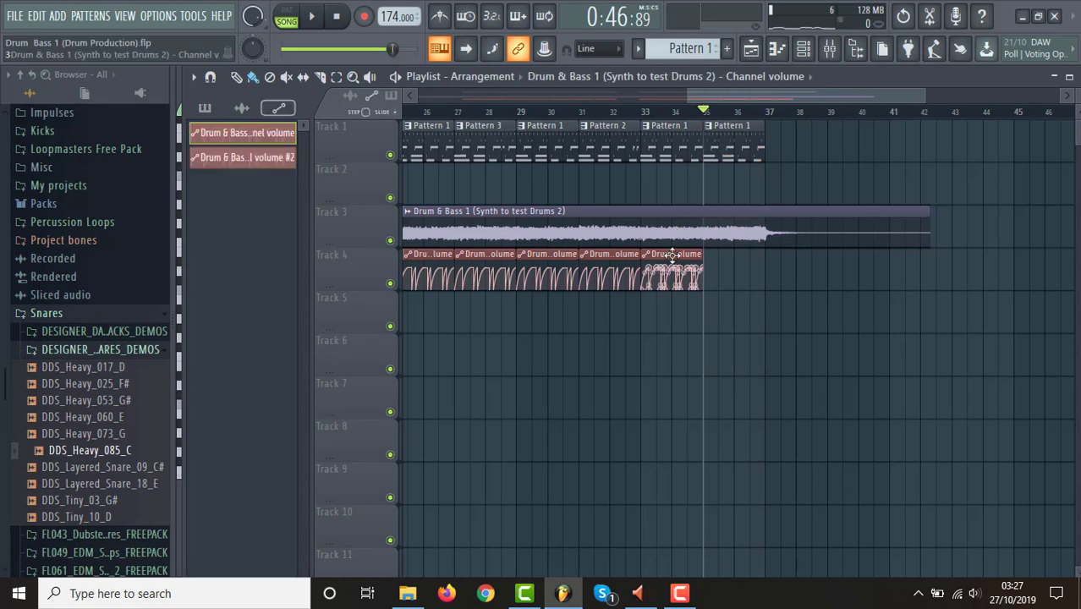
click(715, 264)
Make both the volume automation clip and the Pattern 1 clip at bar 35 unique.
click(709, 254)
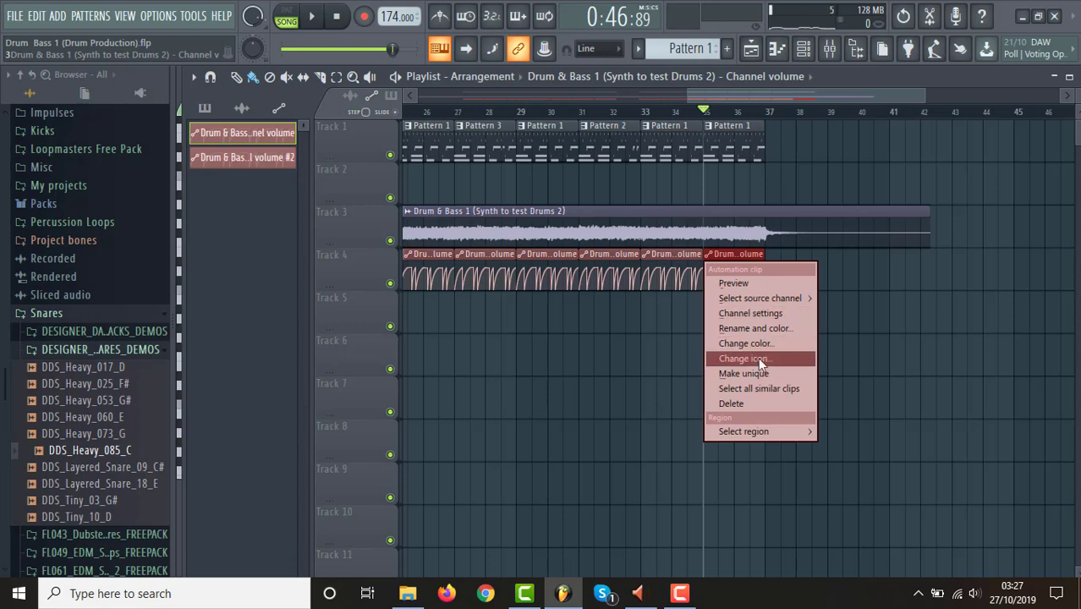
click(762, 374)
click(716, 124)
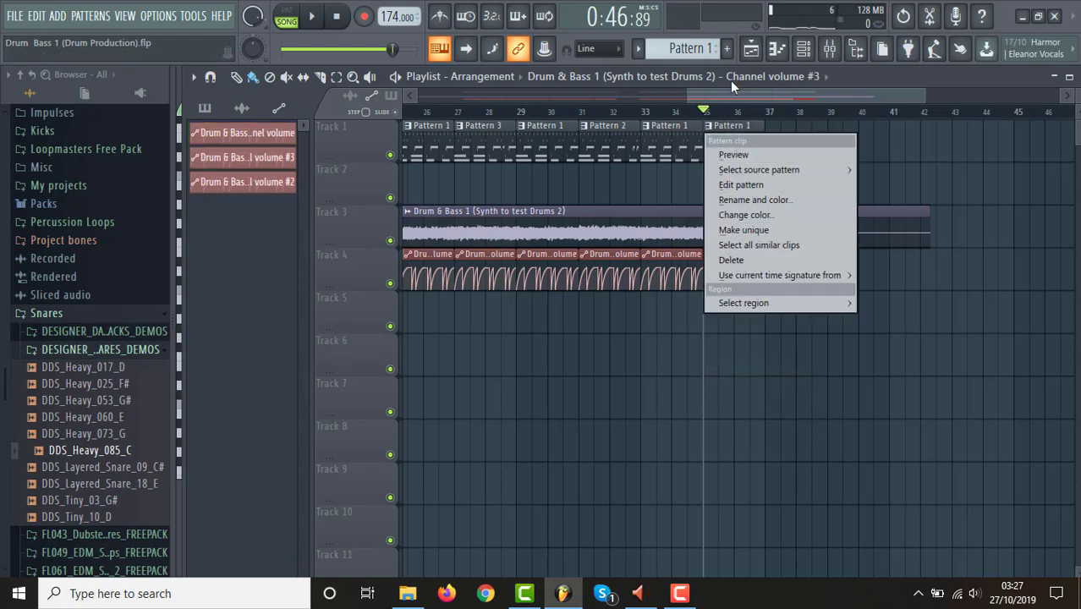
click(764, 229)
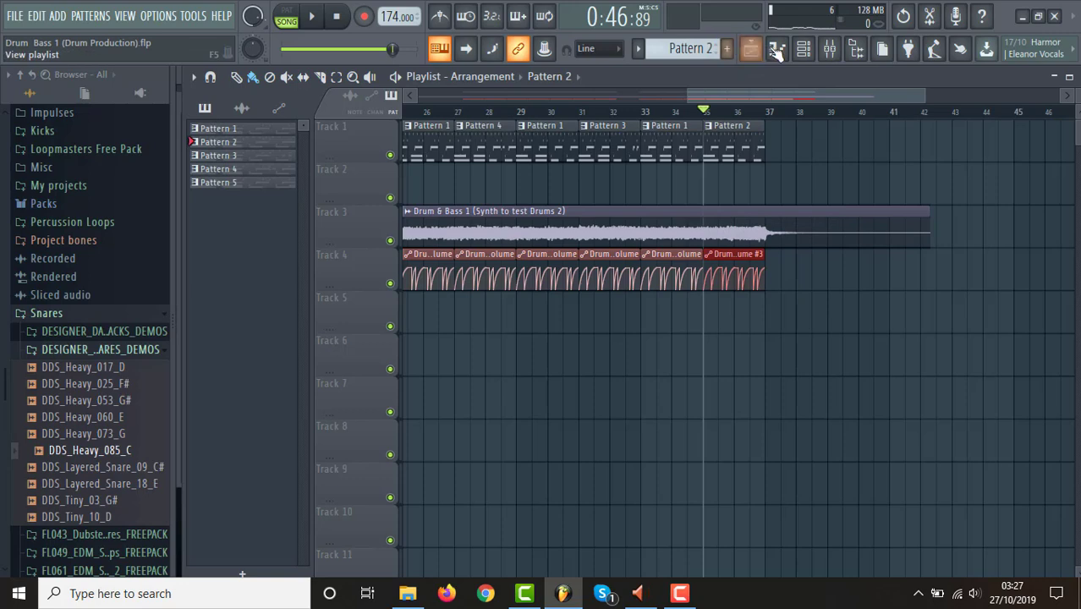
Clear all AMX CH 2 and AMX OH steps from Pattern 2 in the channel rack.
click(803, 50)
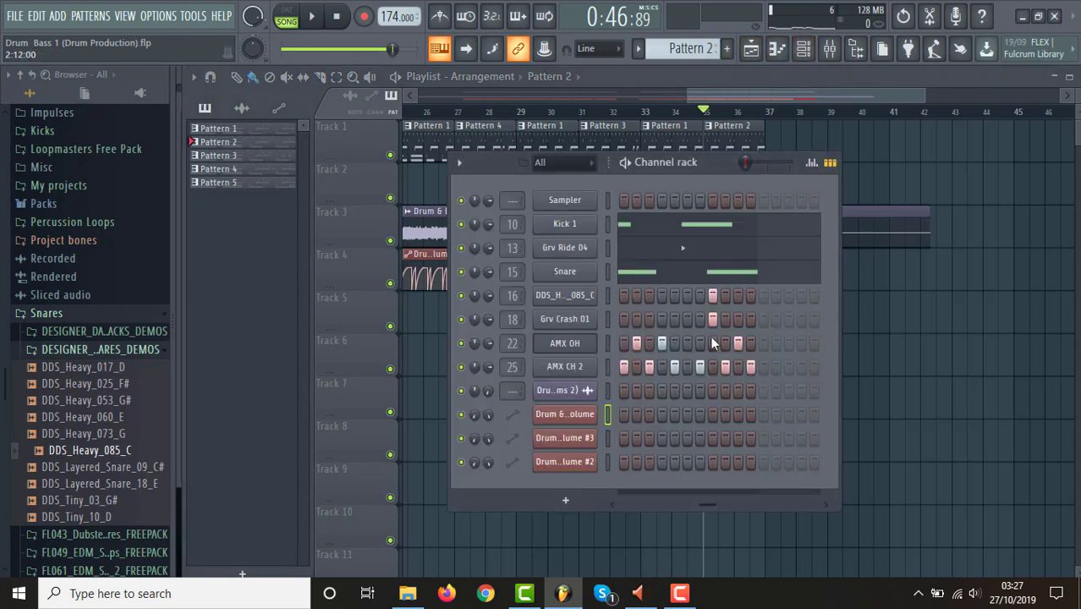
drag(706, 499, 606, 502)
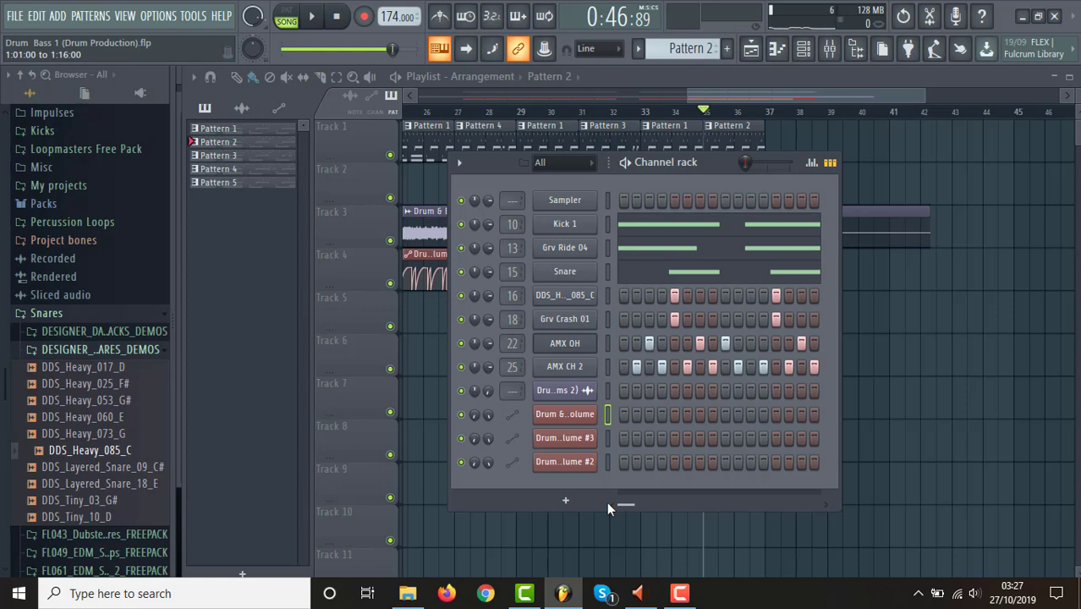
click(635, 367)
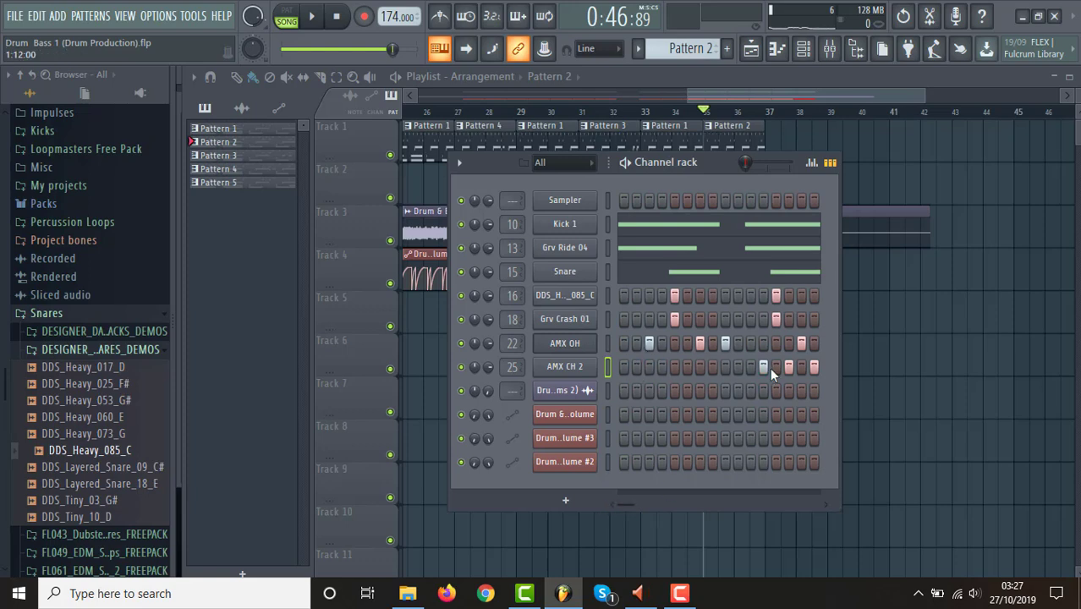
right_click(594, 370)
click(755, 370)
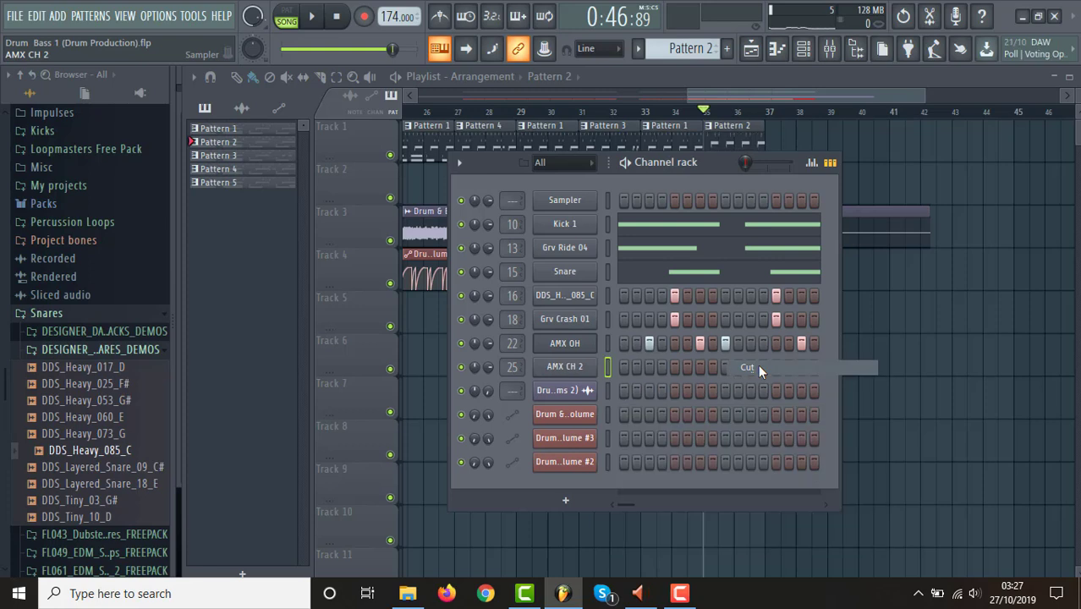
right_click(578, 345)
click(681, 342)
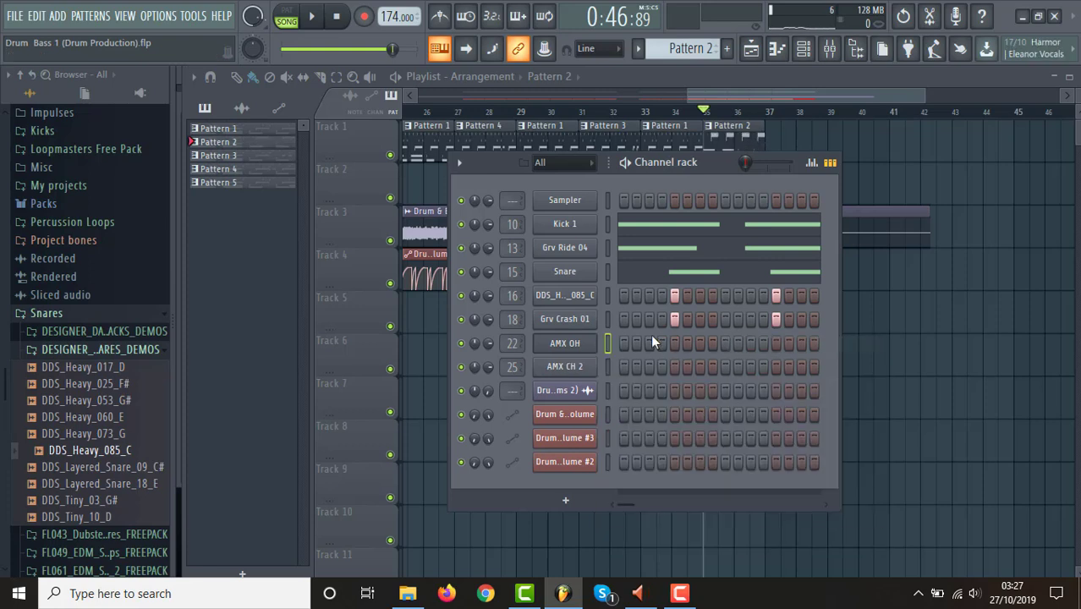
Cut the Grv Crash 01, DDS_Heavy_085_C and Snare parts from Pattern 2.
click(573, 328)
right_click(584, 320)
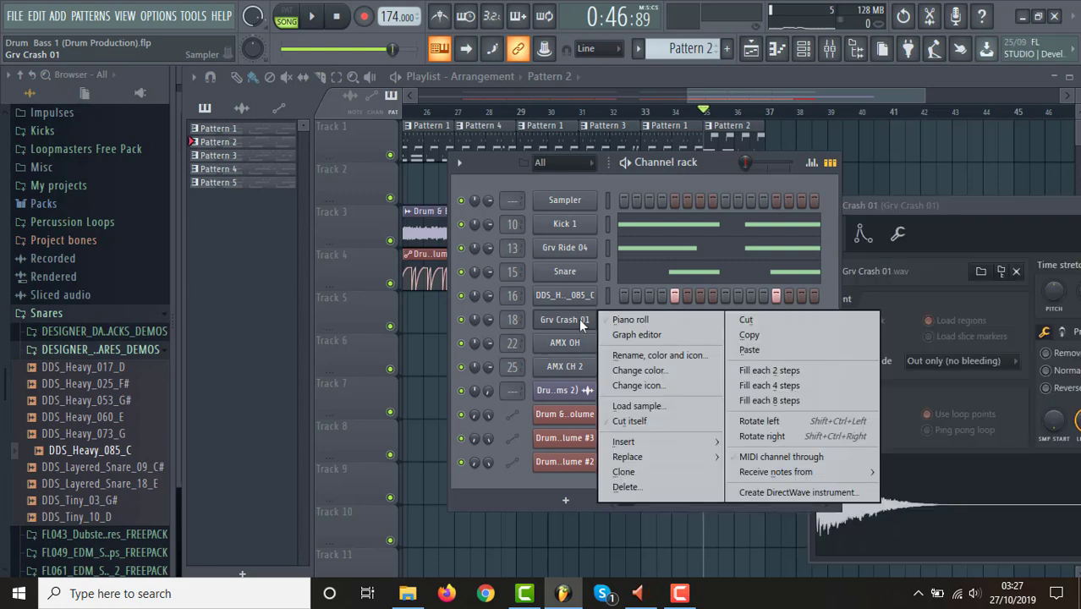
click(744, 321)
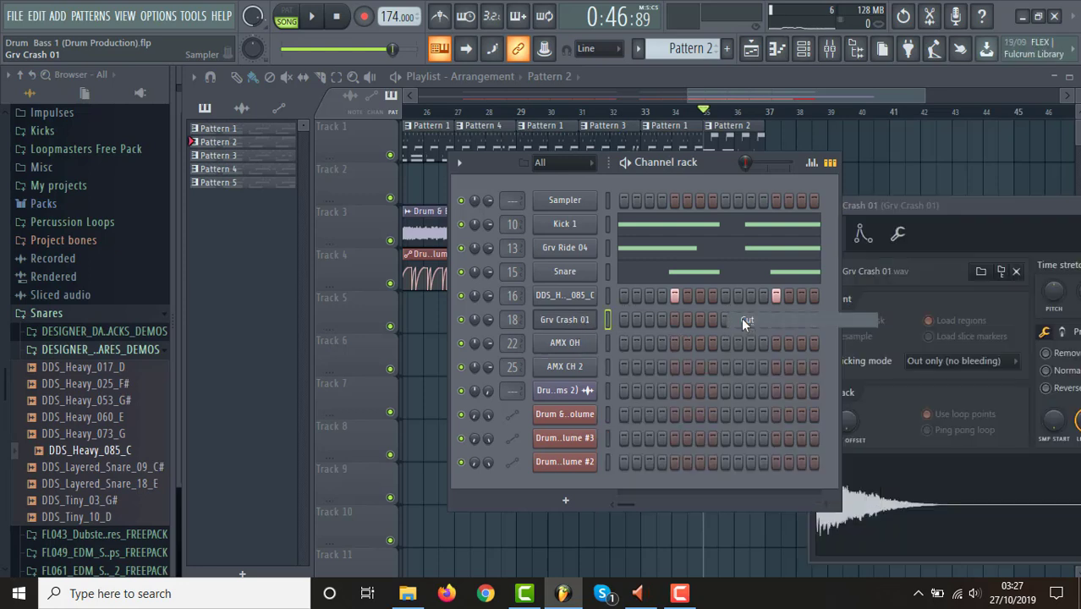
right_click(601, 295)
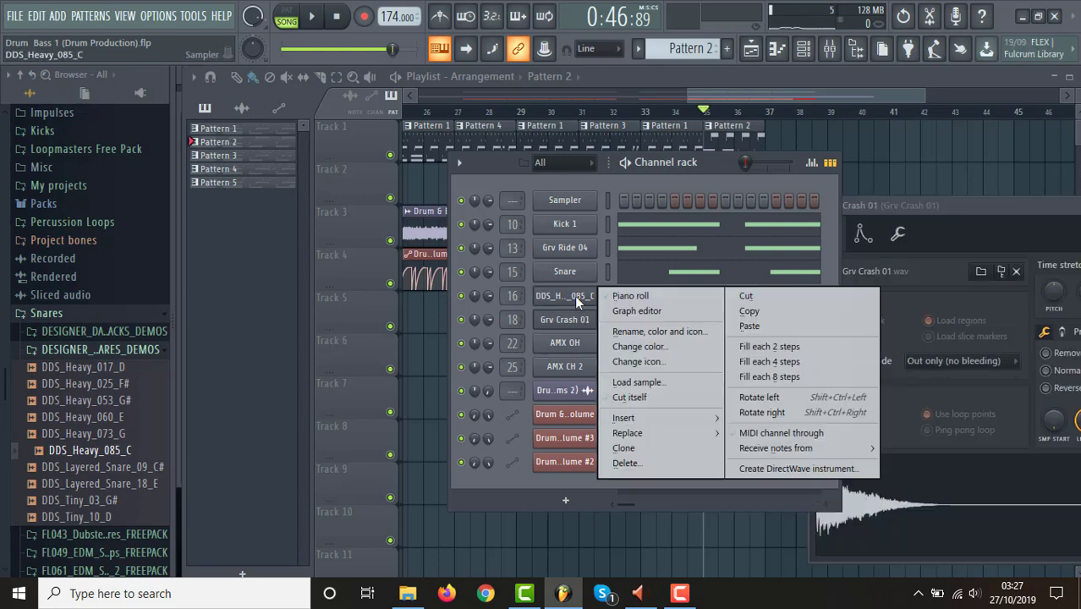
click(757, 297)
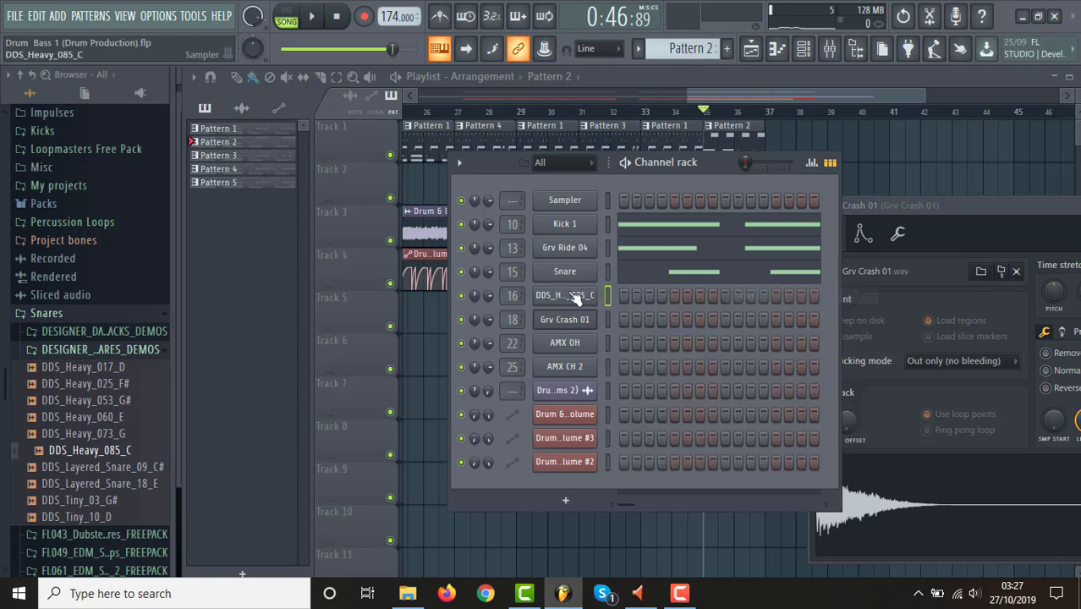
right_click(565, 274)
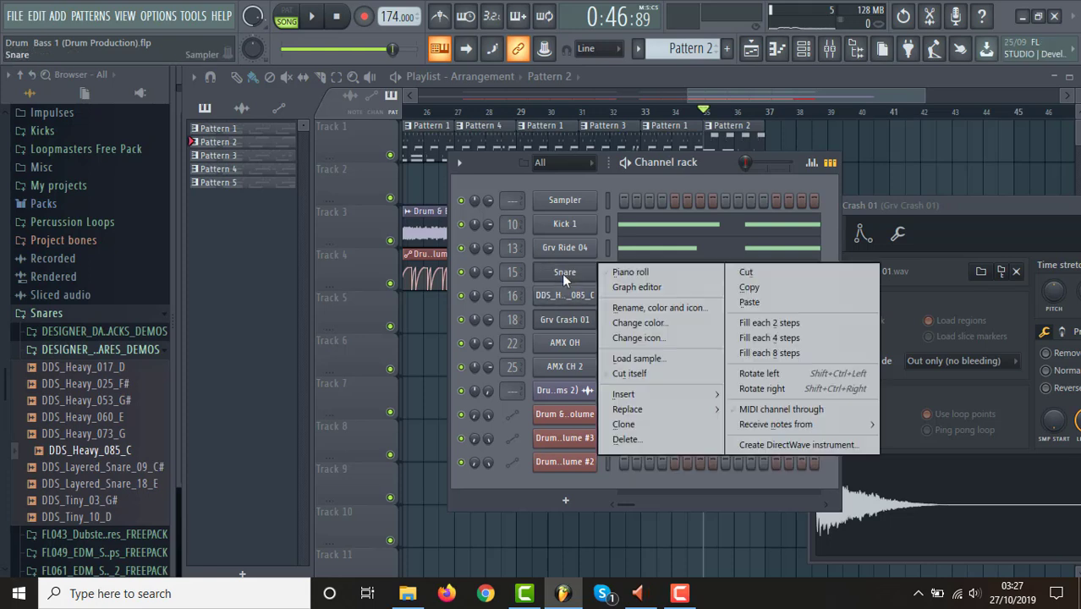
click(744, 273)
Delete the volume automation clip at bar 35 on Track 4 and listen briefly to the ending.
click(674, 228)
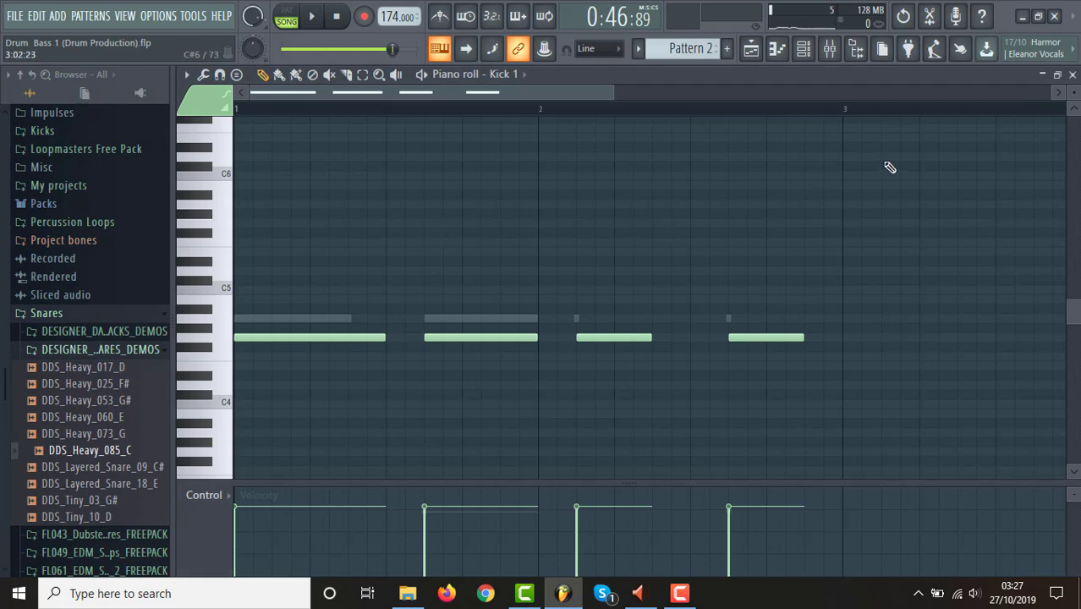
click(751, 50)
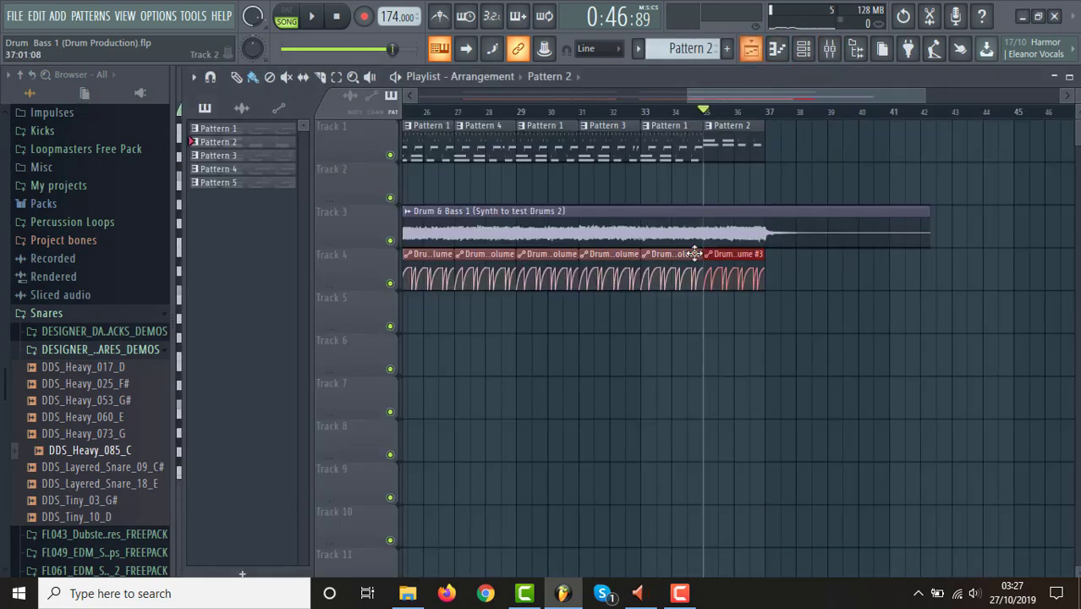
right_click(749, 265)
key(space)
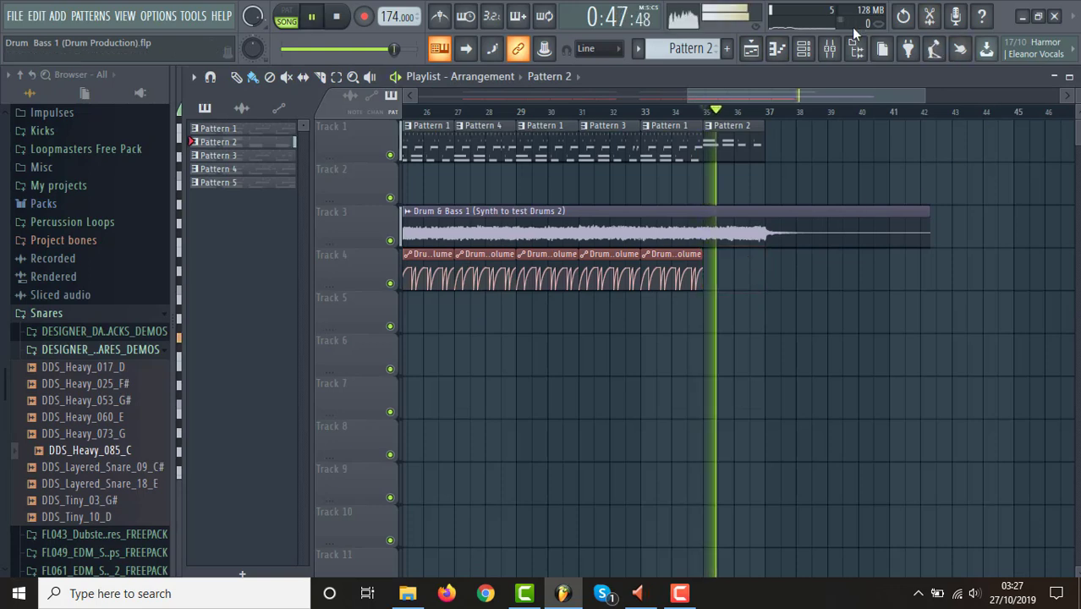
key(space)
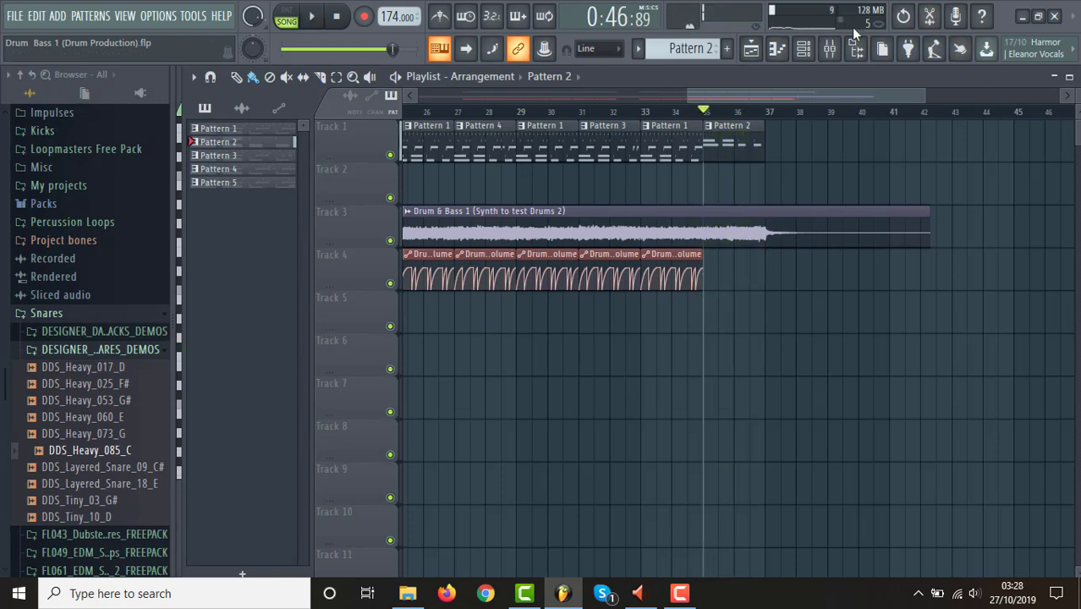
Rewrite Pattern 2's first-bar Kick 1 notes as one-beat G4 notes on all four beats.
click(807, 54)
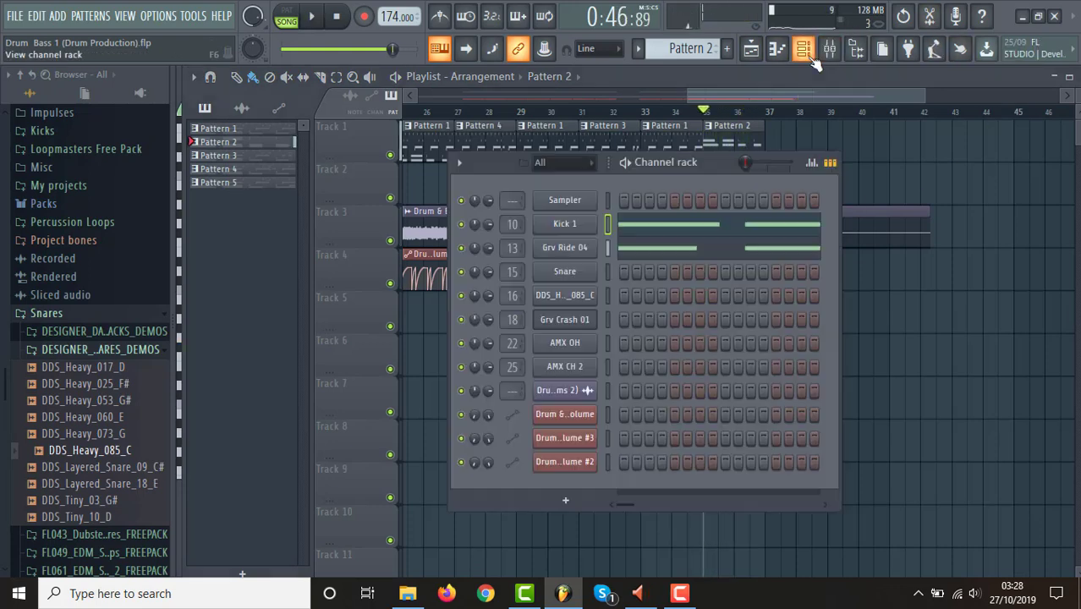
click(692, 232)
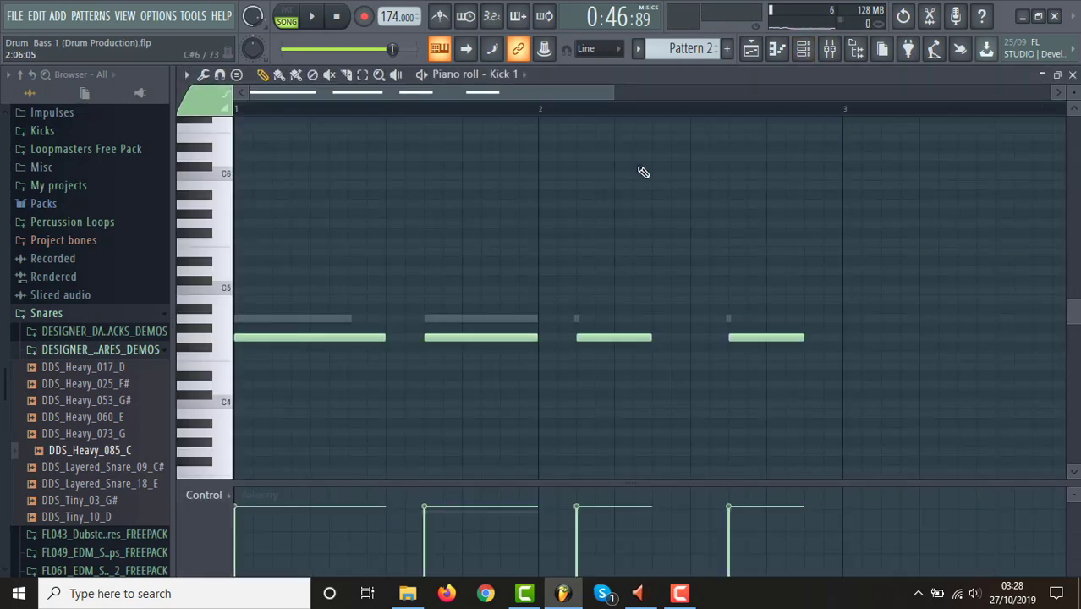
drag(615, 93, 655, 95)
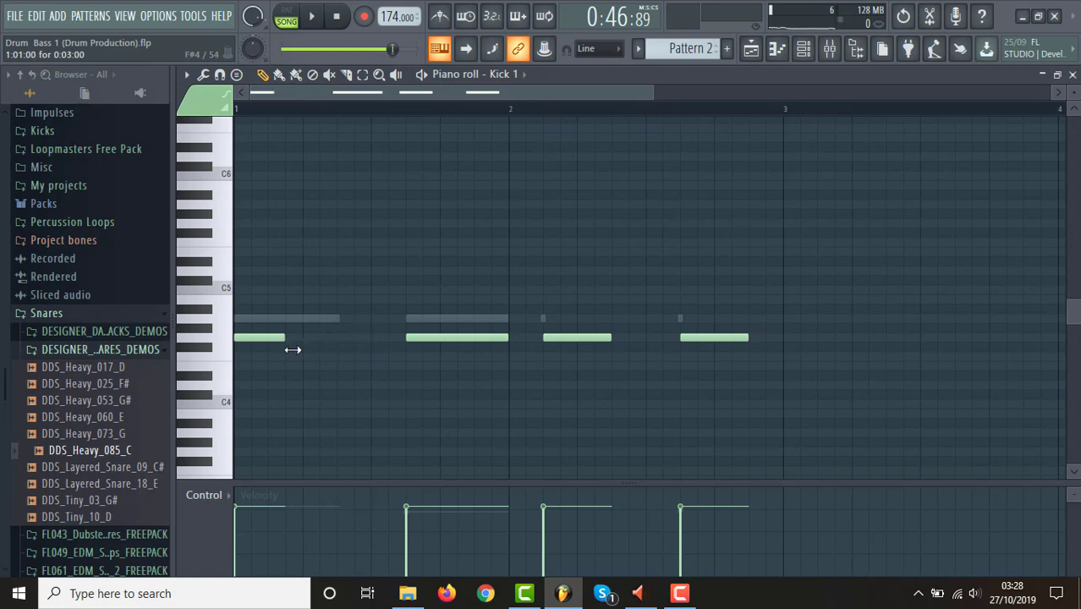
click(309, 338)
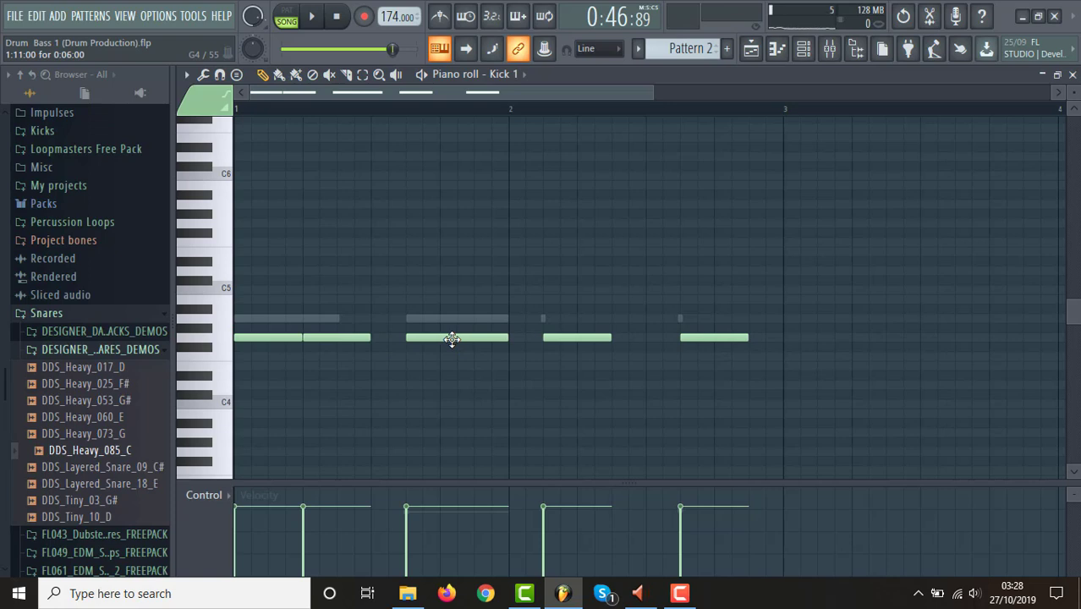
right_click(452, 340)
click(376, 339)
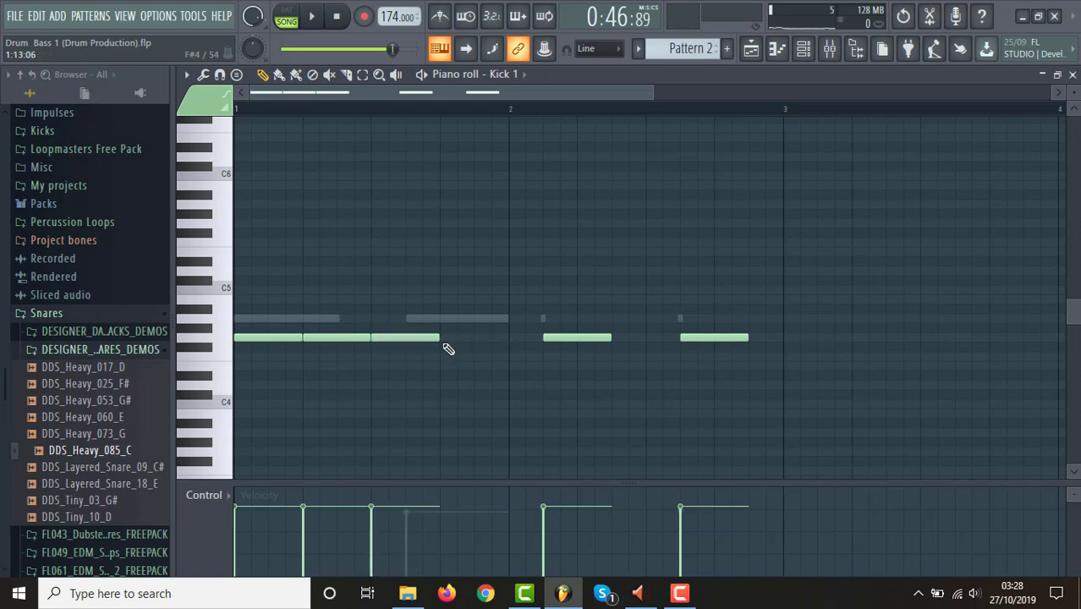
click(443, 339)
Replace the second-bar Kick 1 notes with one-beat G4 notes on all four beats.
click(514, 338)
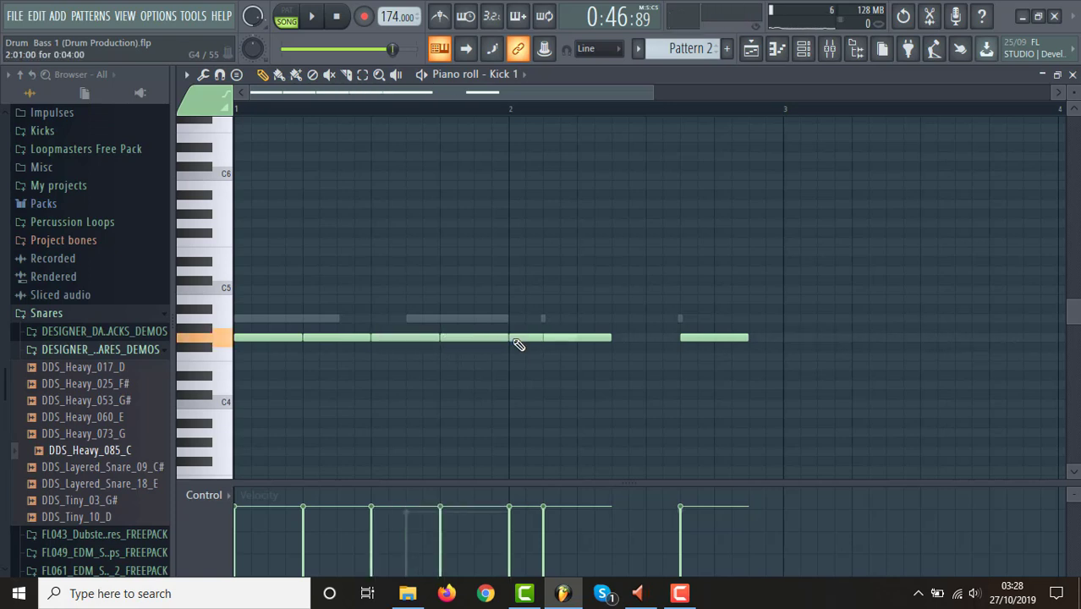
right_click(577, 337)
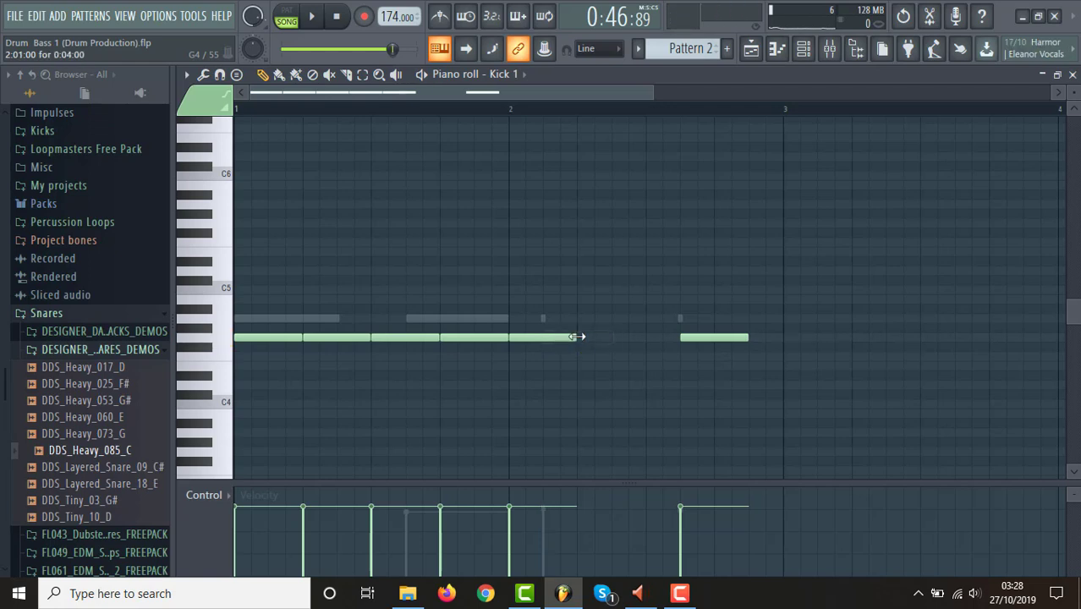
right_click(560, 340)
click(526, 338)
click(589, 340)
right_click(690, 344)
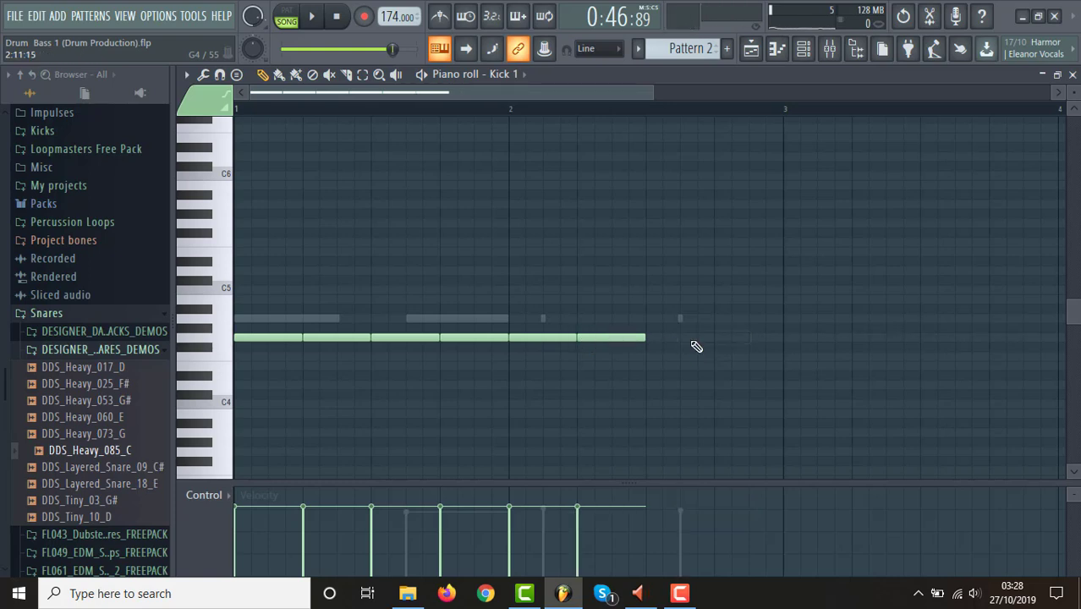
click(650, 338)
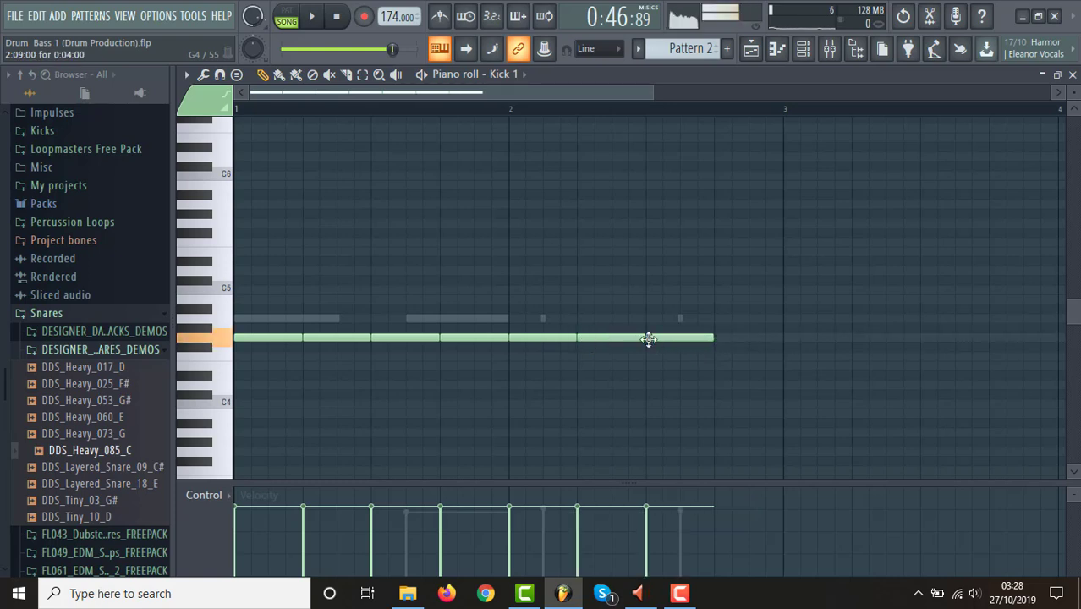
click(715, 339)
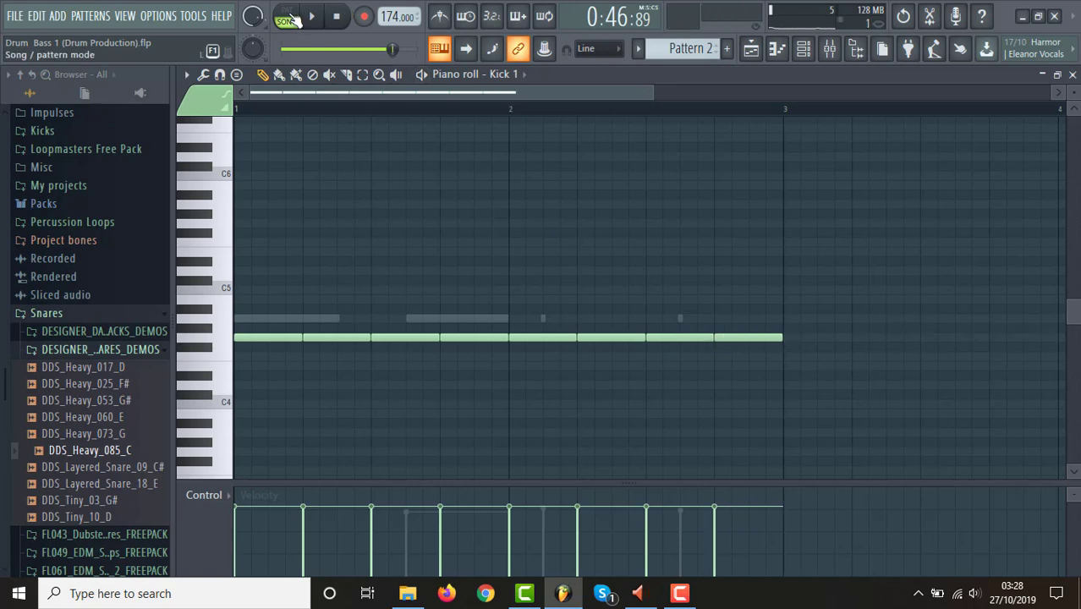
Switch to pattern mode, listen to Pattern 2 and stop playback.
click(292, 16)
key(space)
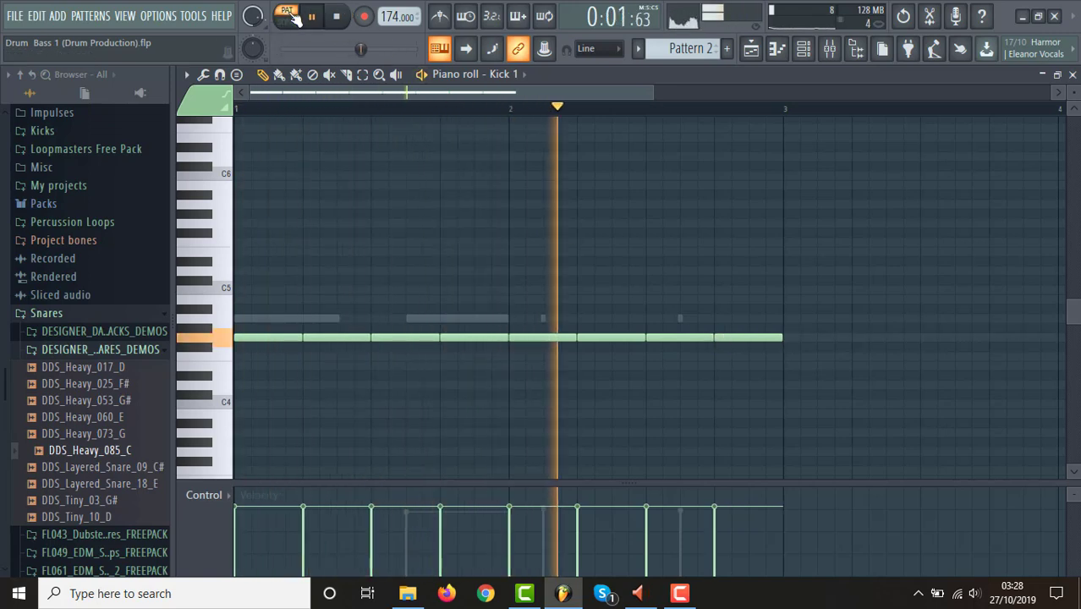
key(space)
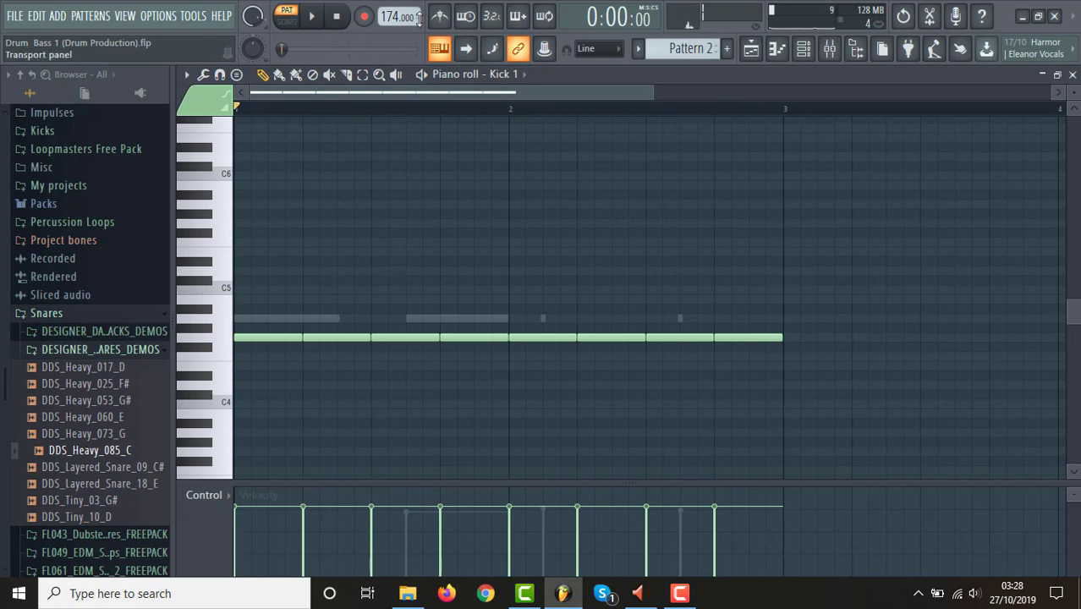
Shorten the first Grv Ride 04 note in Pattern 2 to about one beat and delete its remaining notes.
click(804, 51)
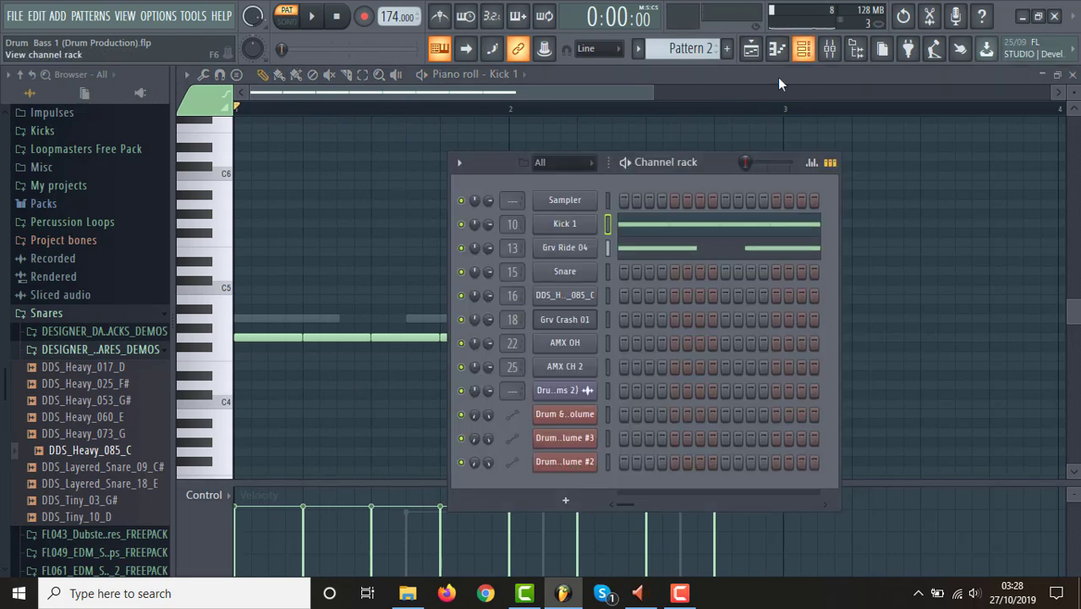
click(648, 247)
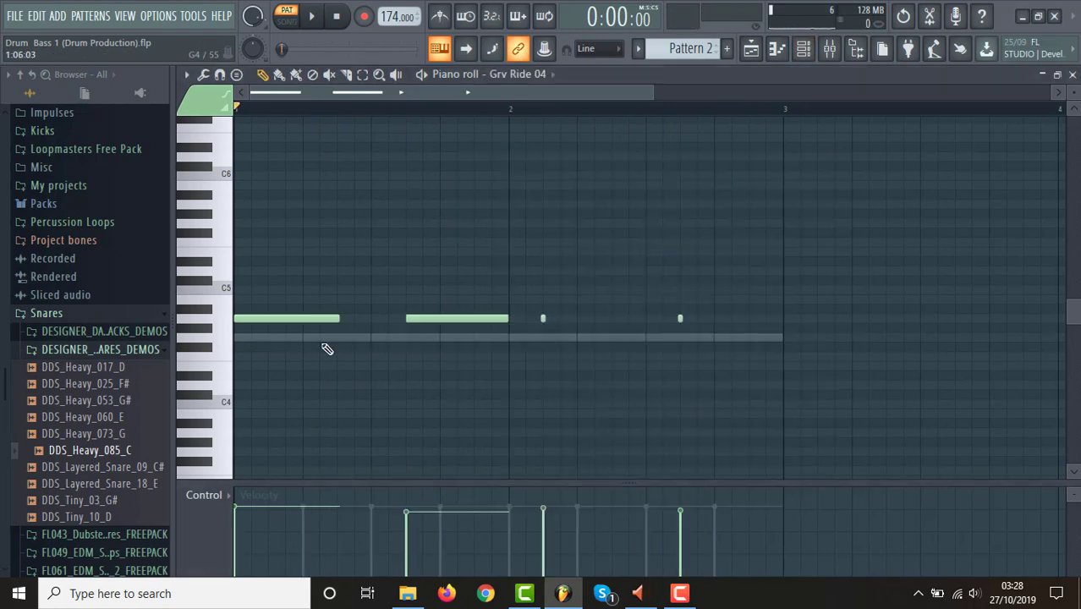
right_click(437, 318)
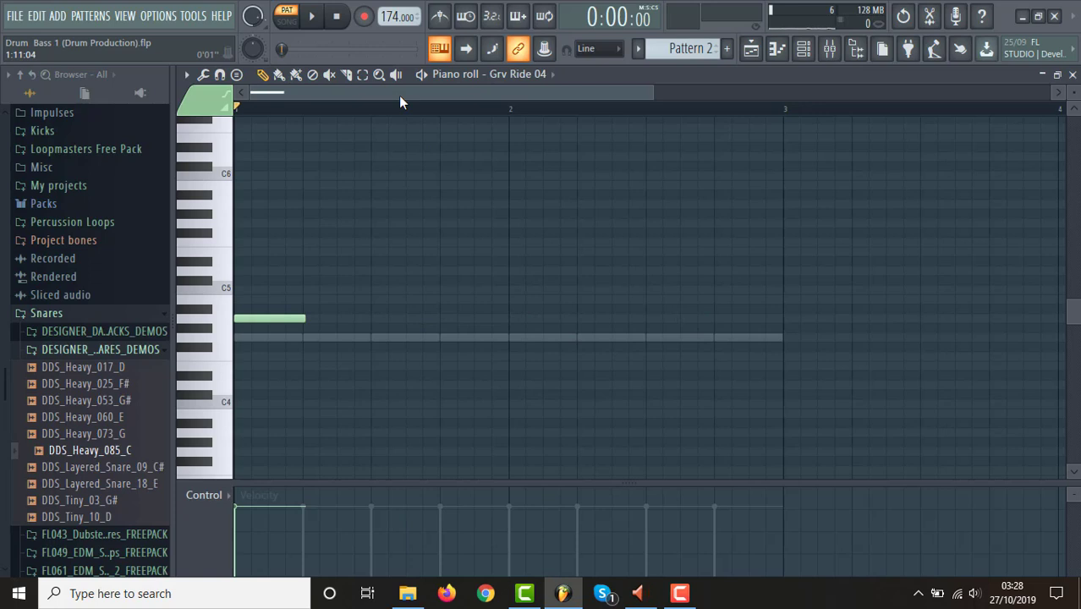
Trim the first ride note to exactly one beat and paint seven more one-beat A4 notes to fill both bars.
click(279, 75)
click(321, 321)
right_click(377, 317)
drag(655, 93, 243, 117)
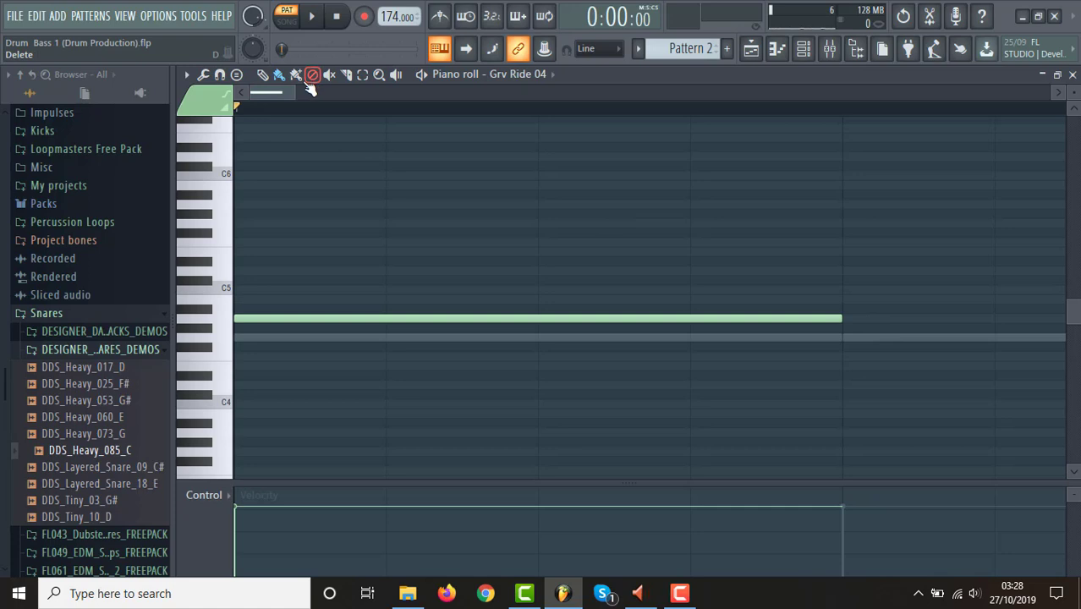
drag(396, 99, 717, 99)
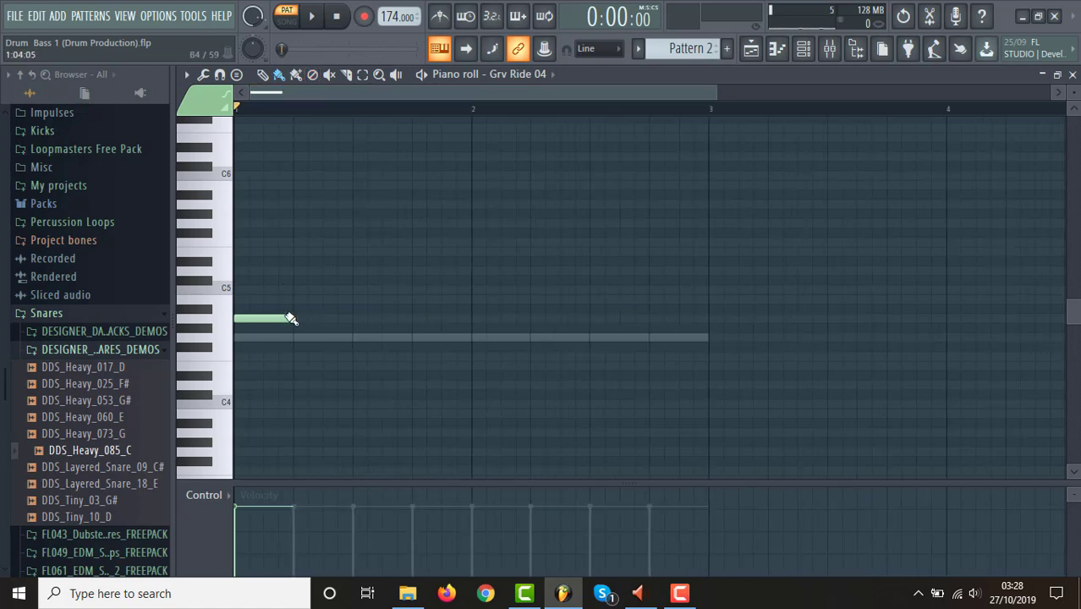
drag(300, 324, 659, 319)
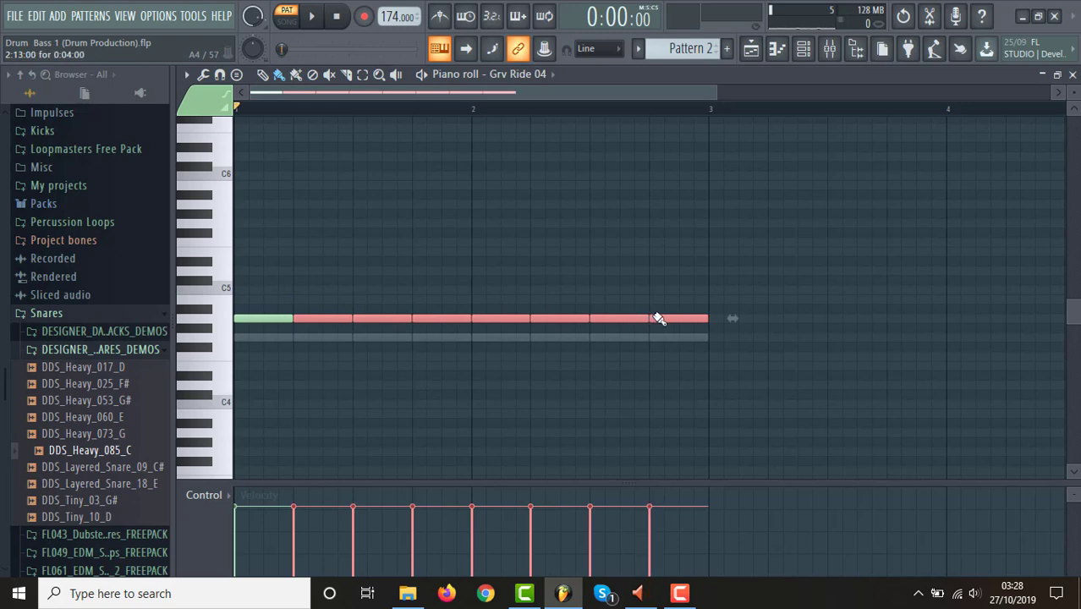
drag(337, 208, 537, 190)
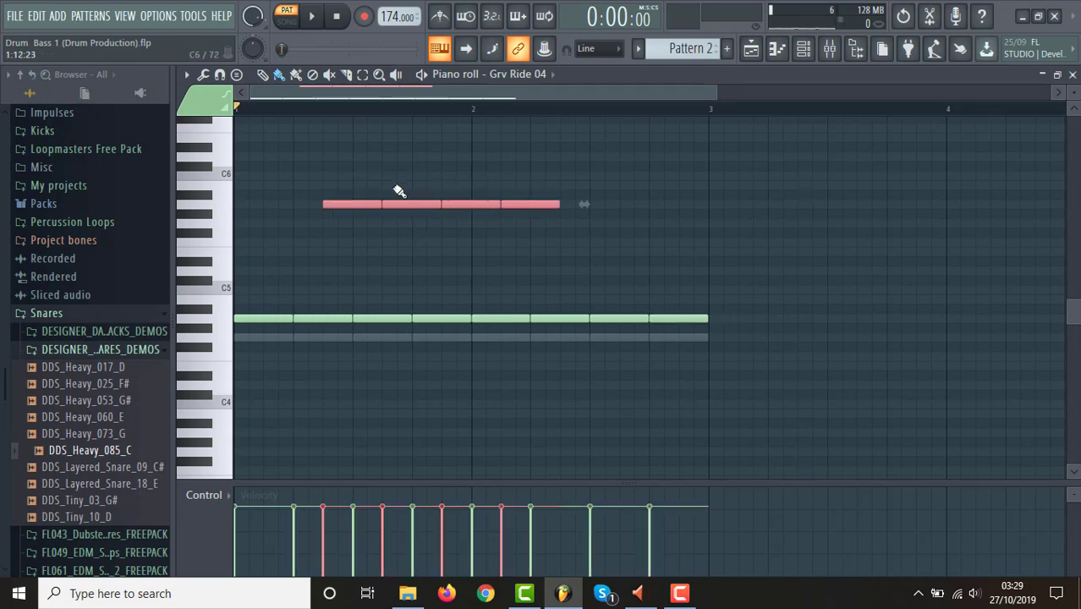
drag(417, 245, 538, 237)
drag(490, 280, 601, 284)
right_click(601, 285)
right_click(499, 243)
right_click(529, 204)
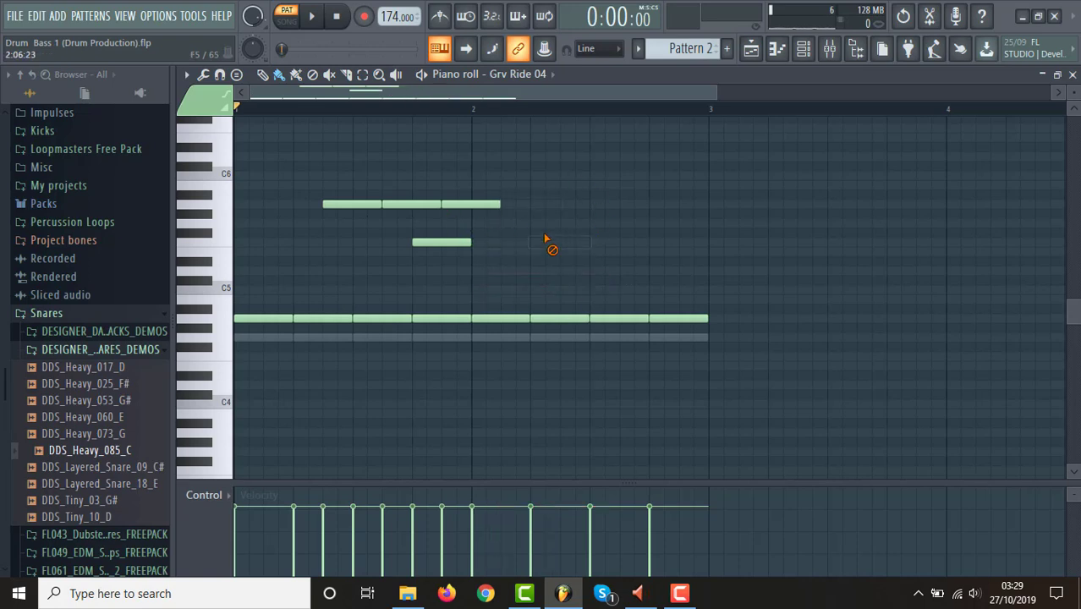
right_click(473, 204)
right_click(414, 204)
right_click(439, 245)
right_click(352, 205)
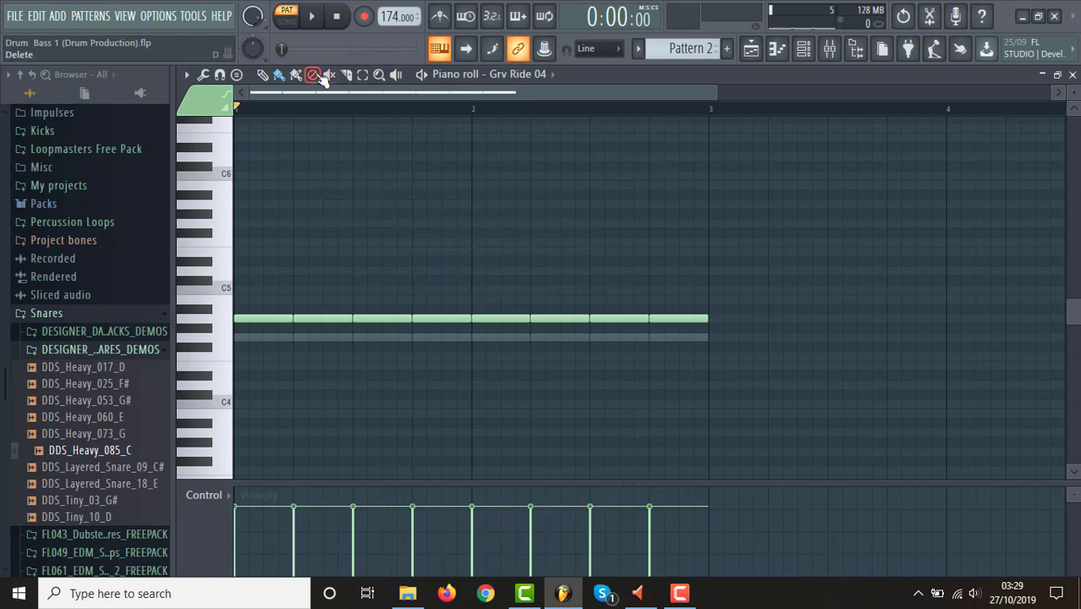
Play Pattern 2 and lower the Grv Ride 04 note velocities by small, uneven amounts for a more human feel.
key(space)
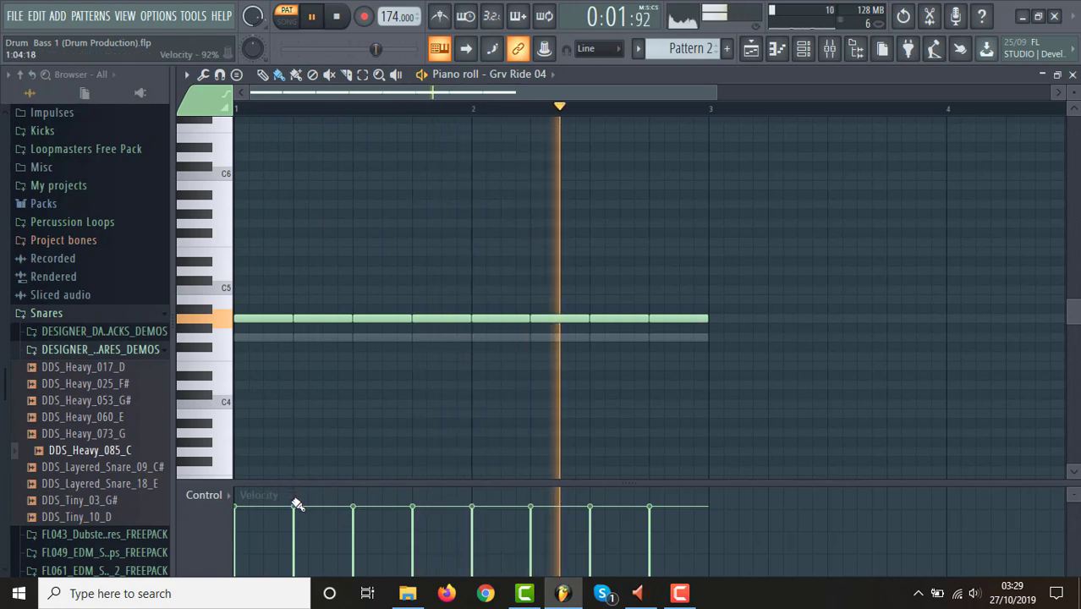
click(295, 514)
click(414, 514)
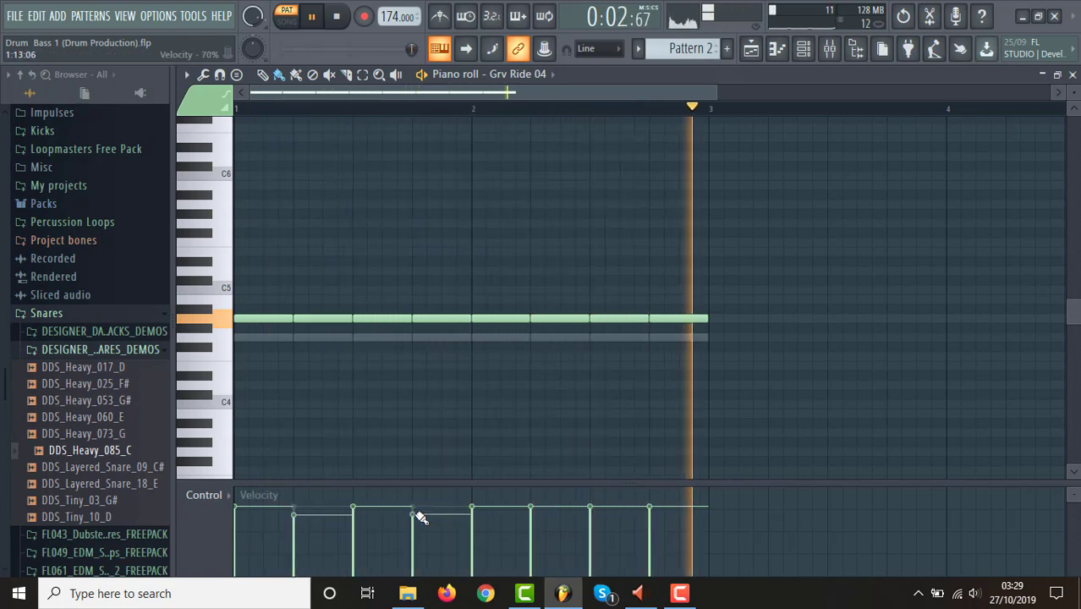
click(531, 512)
click(650, 509)
click(474, 509)
click(353, 509)
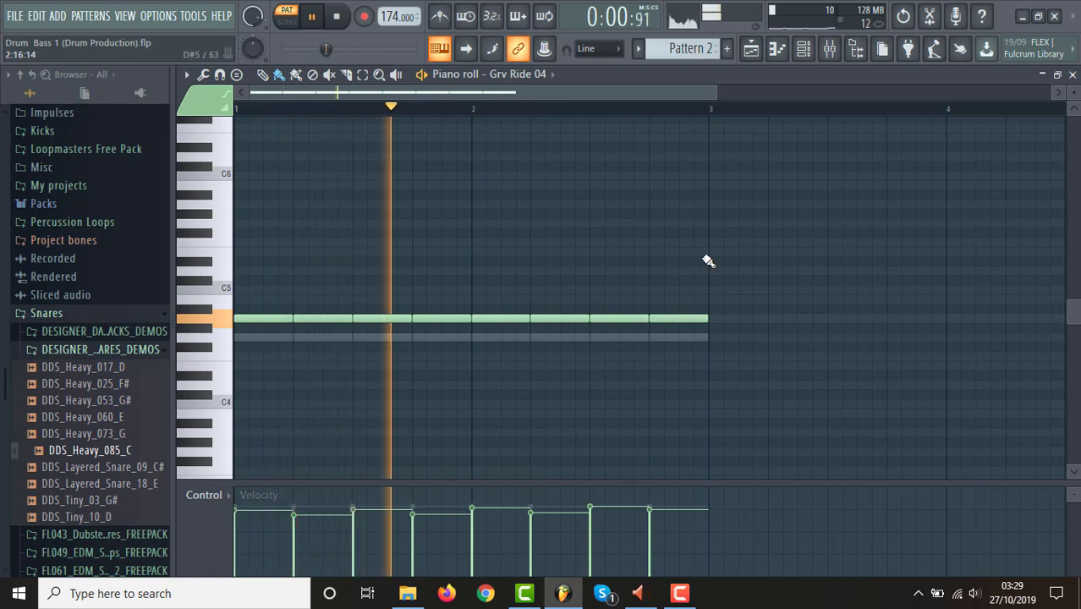
Open Kick 1 in the piano roll and slightly vary its note velocities across both bars.
click(804, 48)
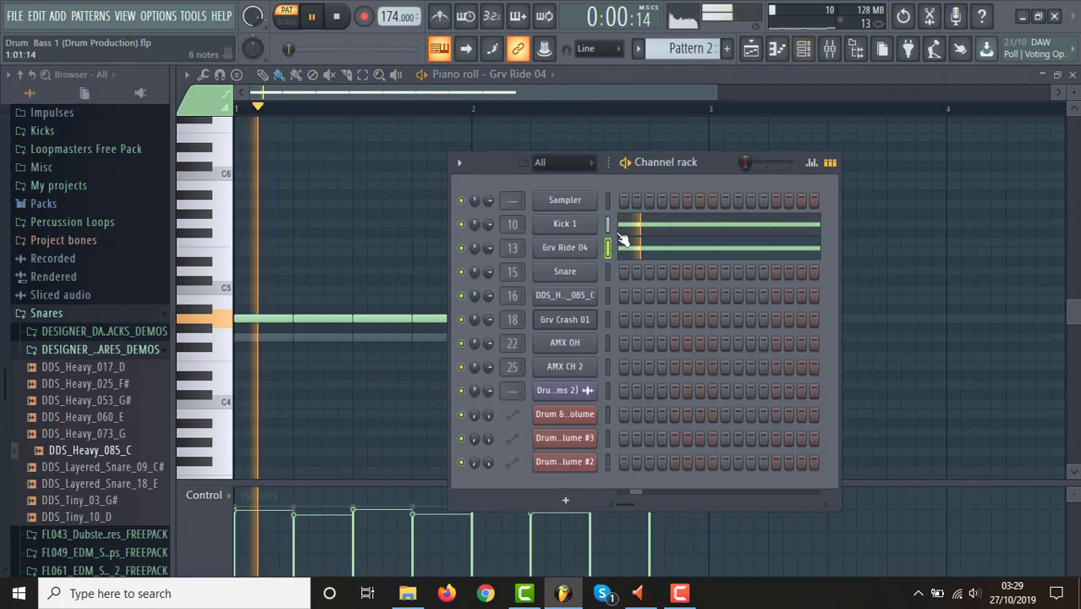
click(565, 224)
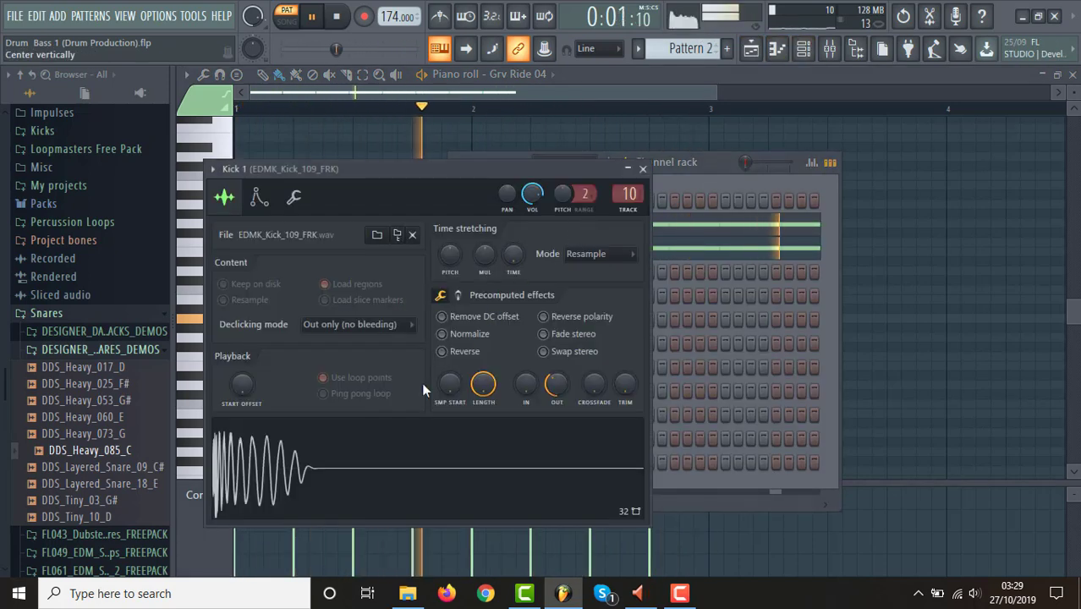
click(716, 165)
click(650, 225)
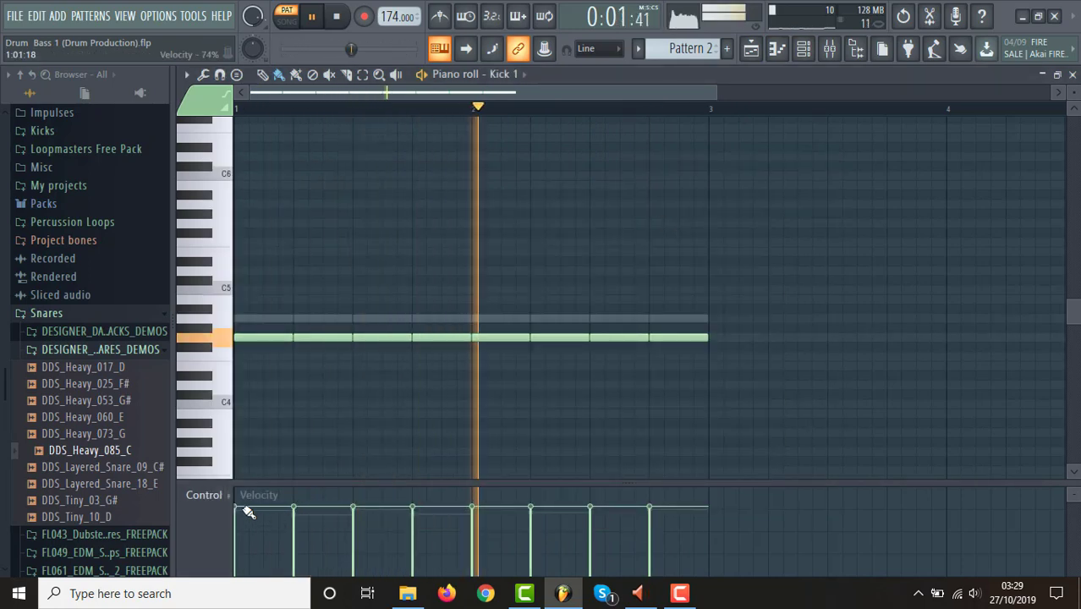
click(302, 517)
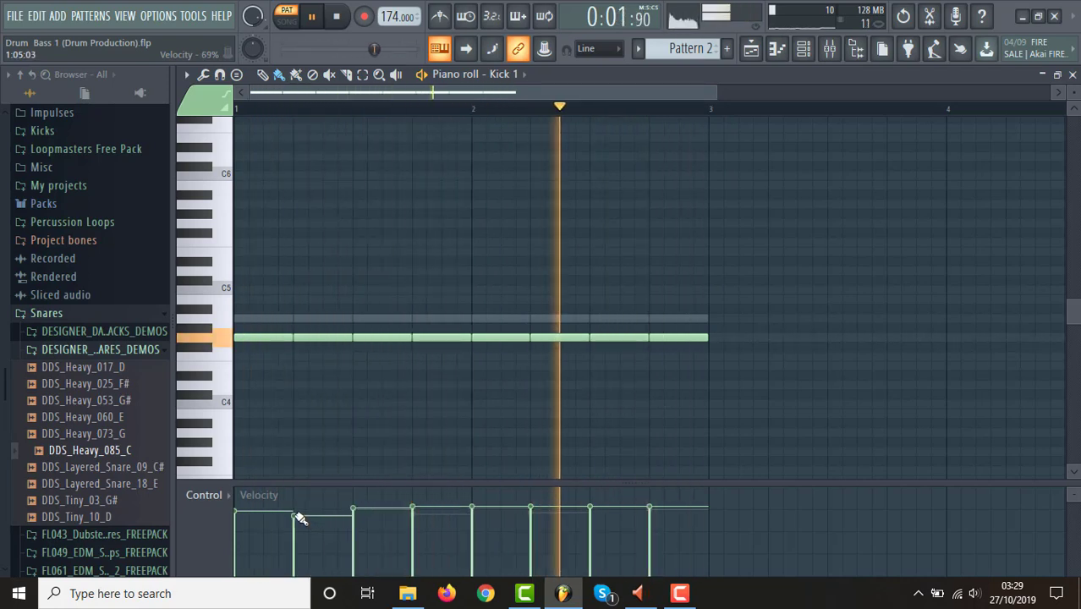
mouse_move(243, 515)
mouse_down()
mouse_move(651, 508)
mouse_move(242, 509)
mouse_move(577, 503)
mouse_move(605, 511)
mouse_up()
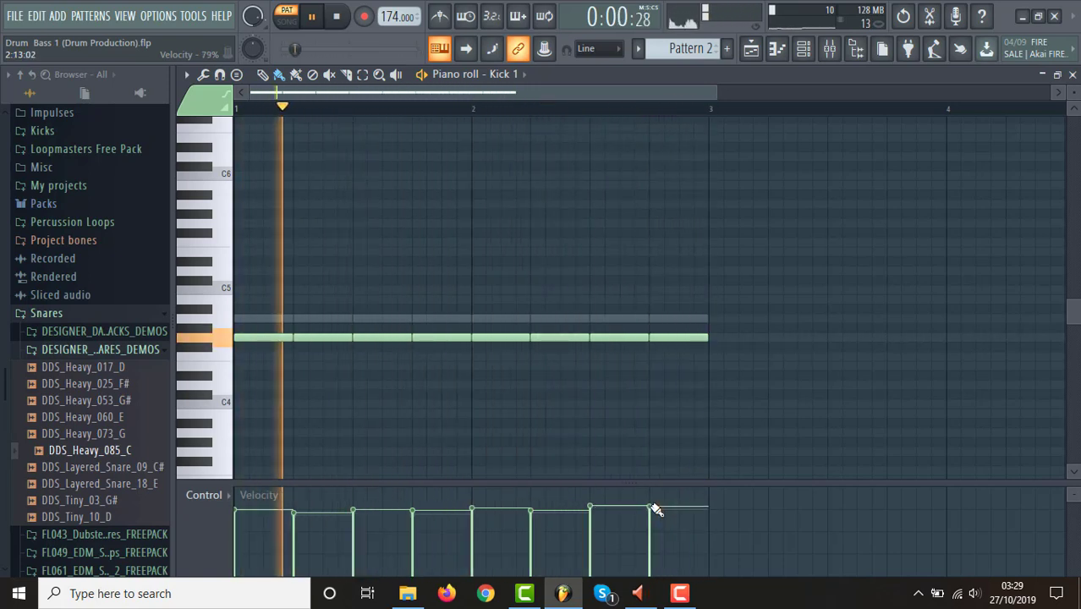
Stop playback and place another copy of the Channel volume automation clip on Track 4 under Pattern 2, starting at bar 35.
click(750, 50)
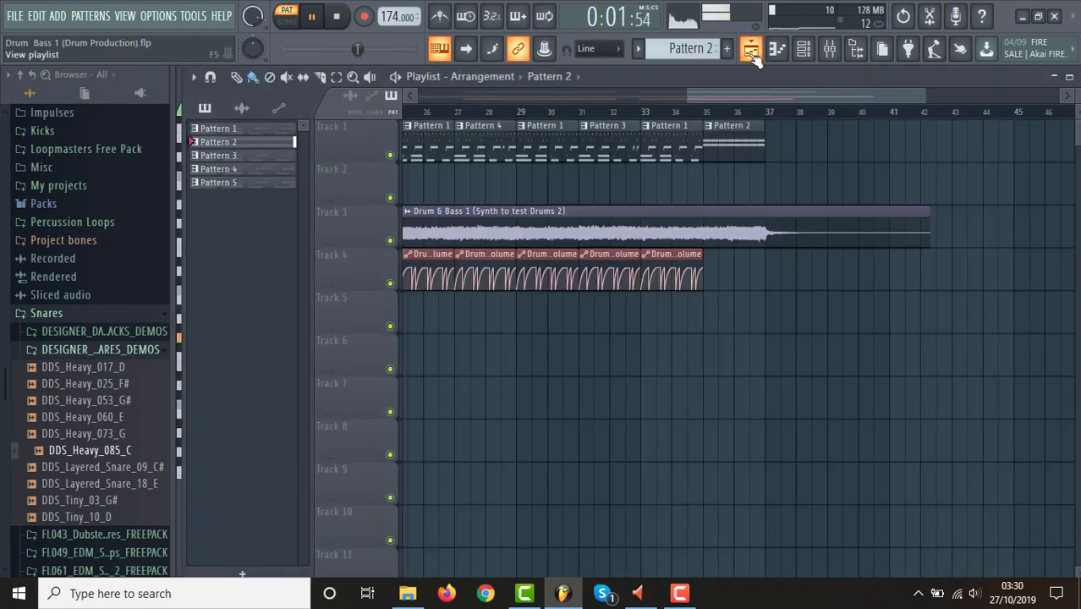
click(689, 268)
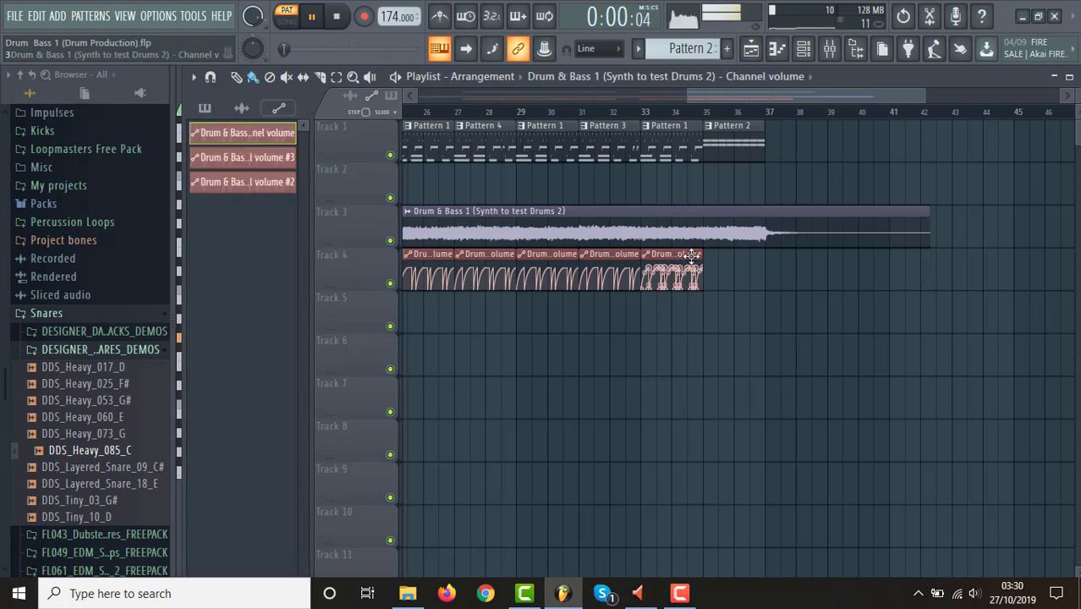
key(space)
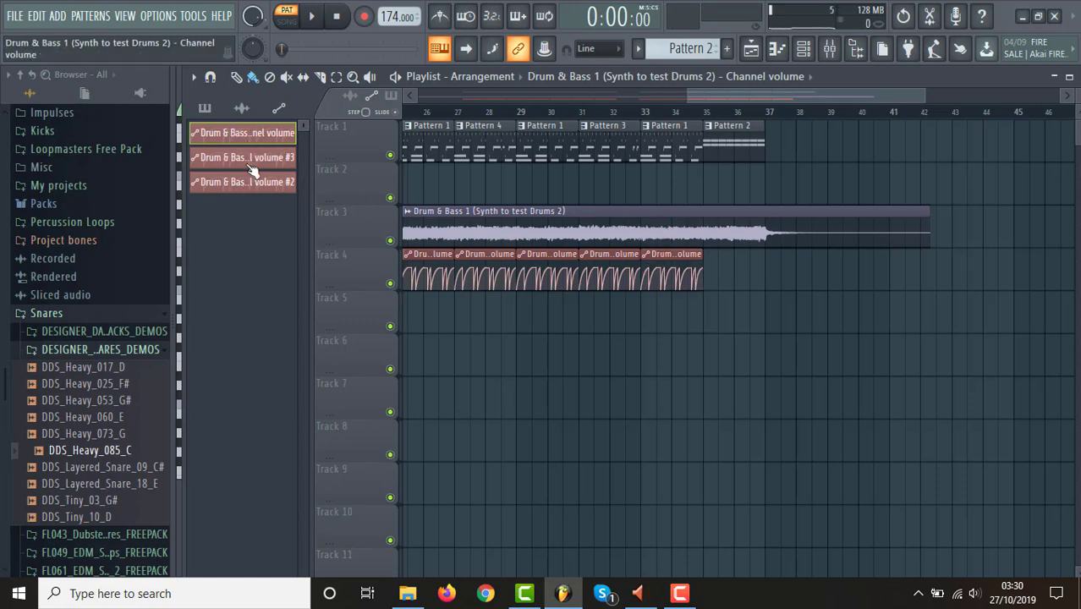
click(717, 282)
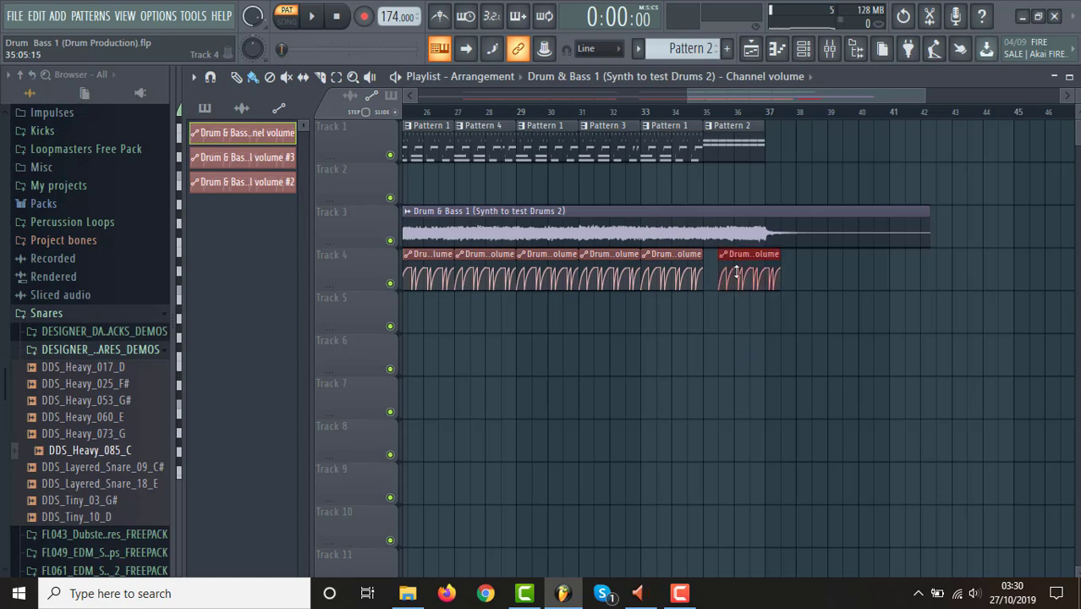
drag(744, 258, 729, 258)
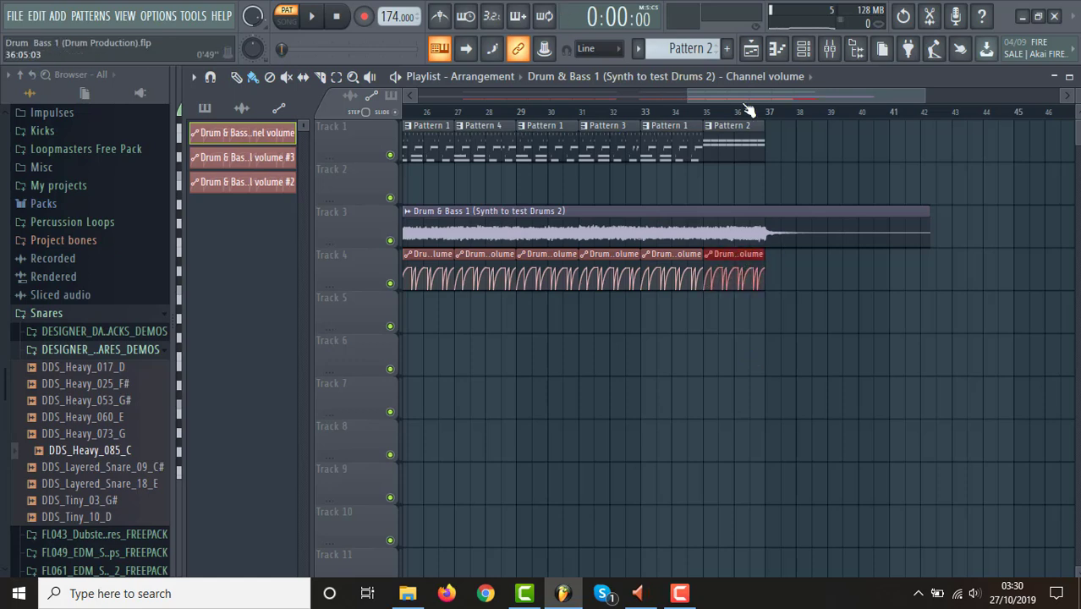
Make the volume automation clip at bar 35 unique.
drag(692, 95, 816, 95)
mouse_move(886, 267)
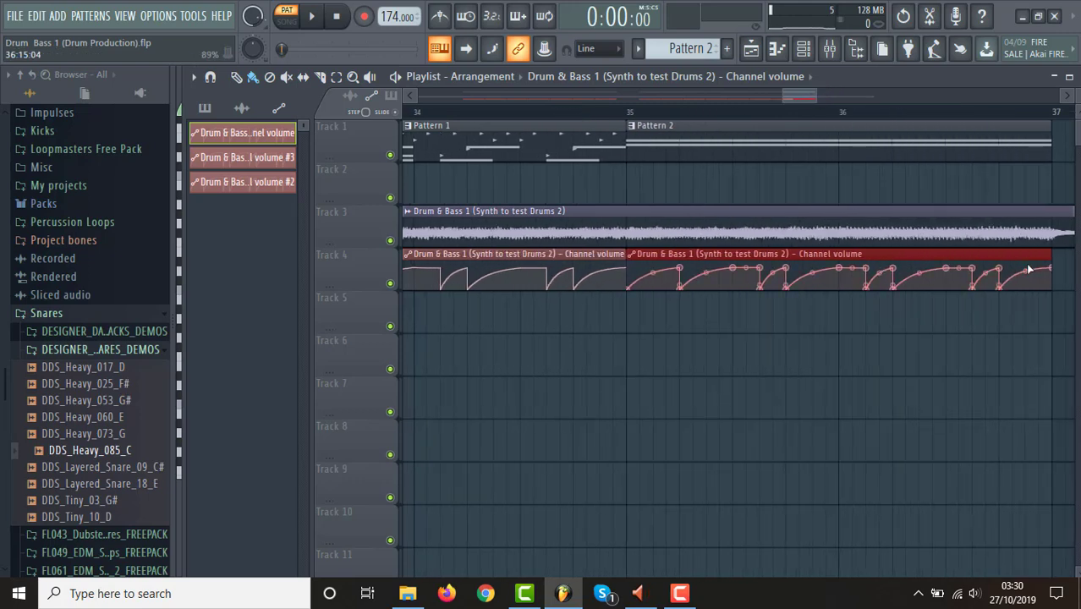
click(680, 268)
mouse_move(681, 271)
mouse_down()
mouse_move(659, 271)
mouse_move(683, 270)
mouse_up()
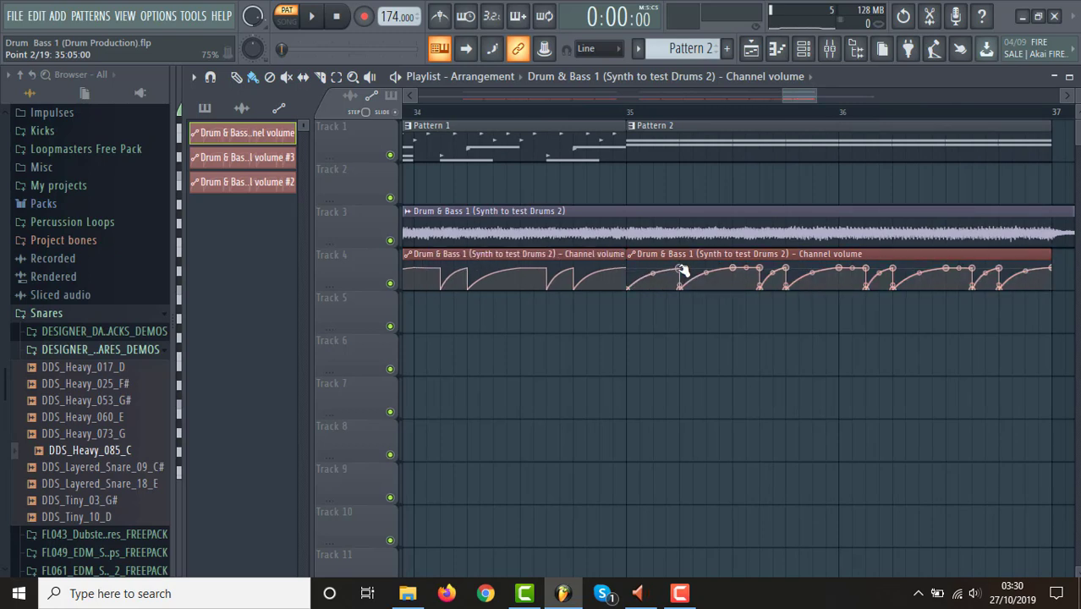
click(630, 253)
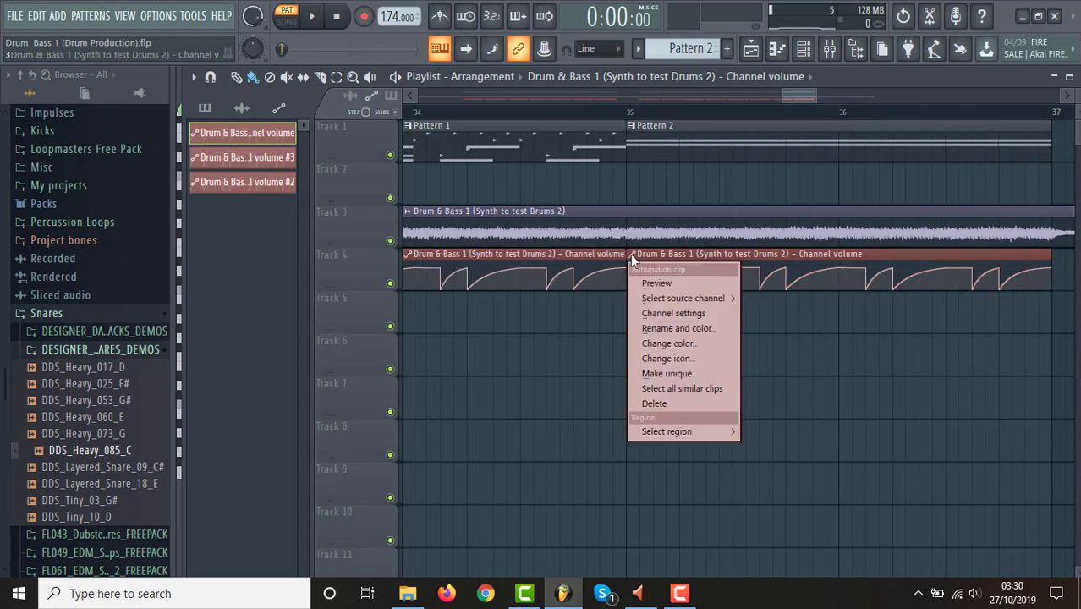
click(686, 373)
mouse_move(681, 275)
mouse_down()
mouse_move(667, 270)
mouse_move(681, 270)
mouse_up()
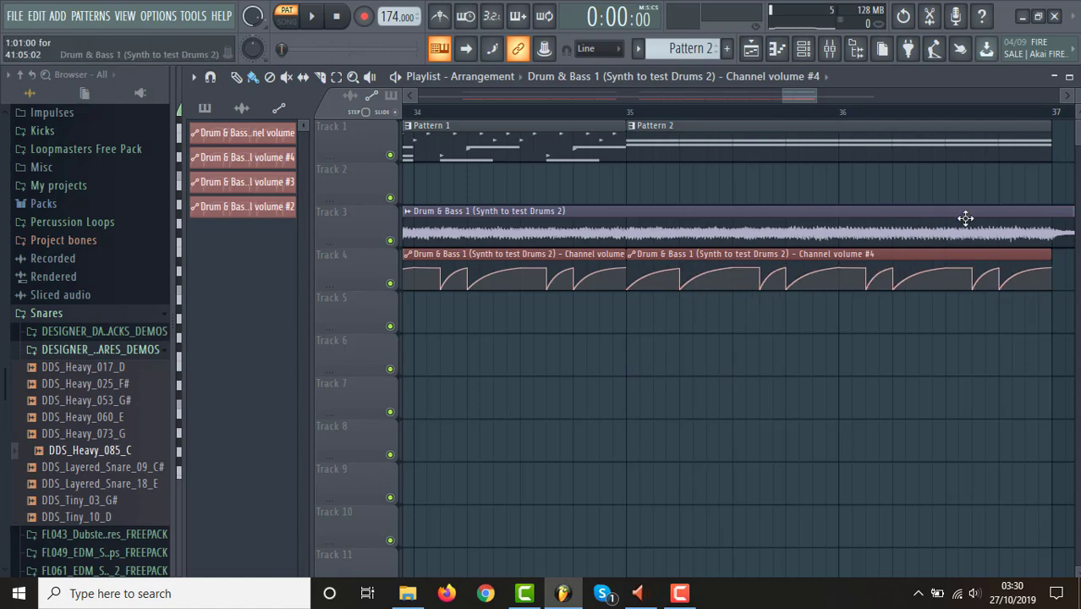
Shorten the unique volume clip to one beat and paint seven more copies to fill bars 35 and 36, leaving them deselected.
mouse_move(1053, 257)
mouse_down()
mouse_move(691, 248)
mouse_move(724, 264)
mouse_move(857, 271)
mouse_up()
drag(921, 290, 1014, 295)
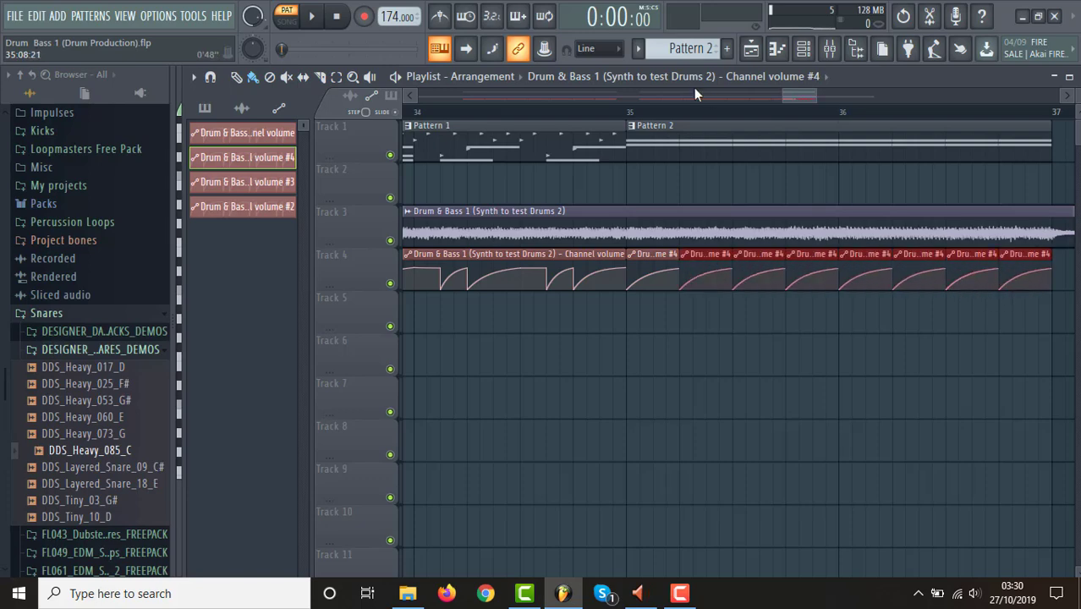
drag(782, 94, 644, 100)
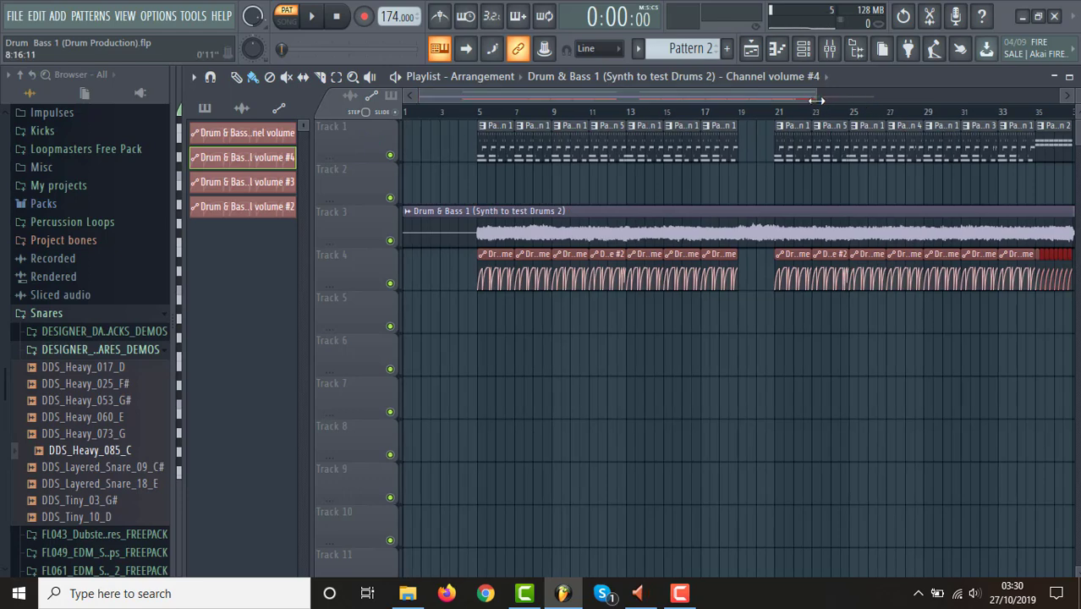
drag(752, 95, 913, 102)
drag(582, 99, 775, 115)
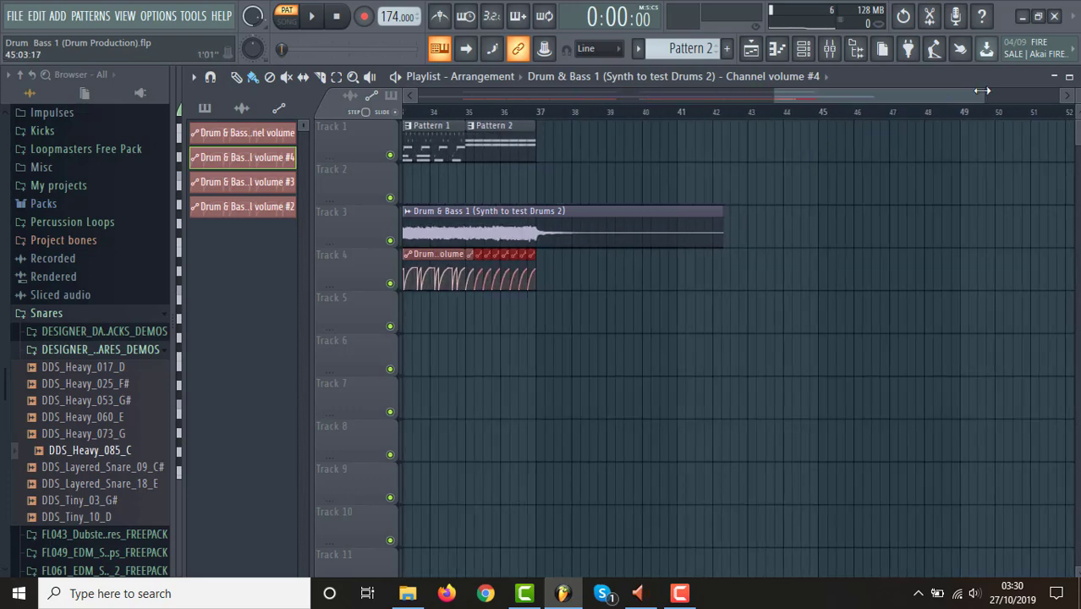
drag(985, 94, 924, 99)
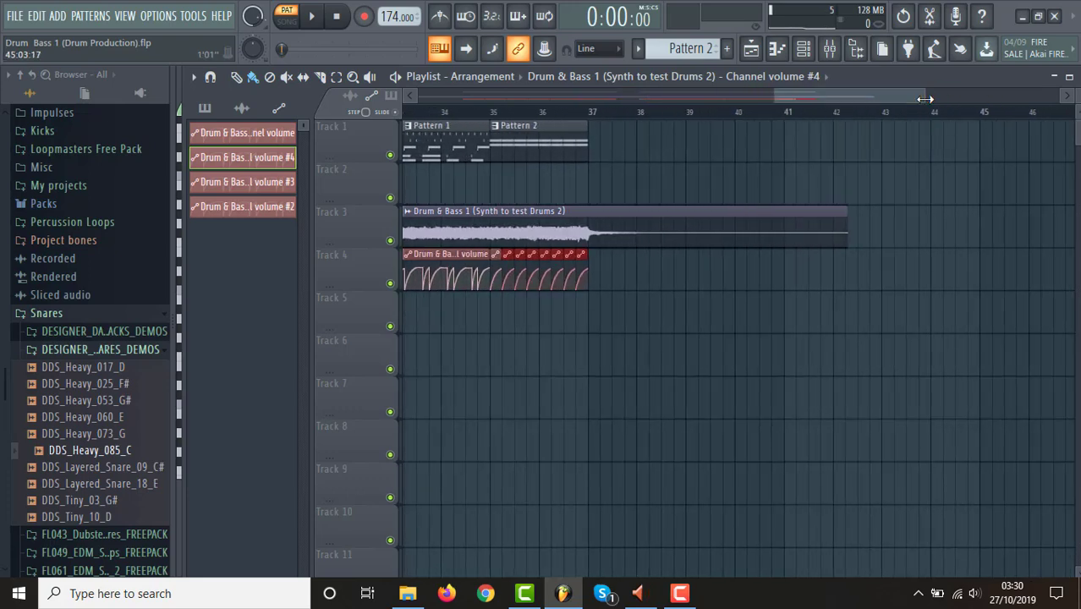
mouse_move(587, 257)
mouse_down()
mouse_move(632, 257)
mouse_move(590, 256)
mouse_up()
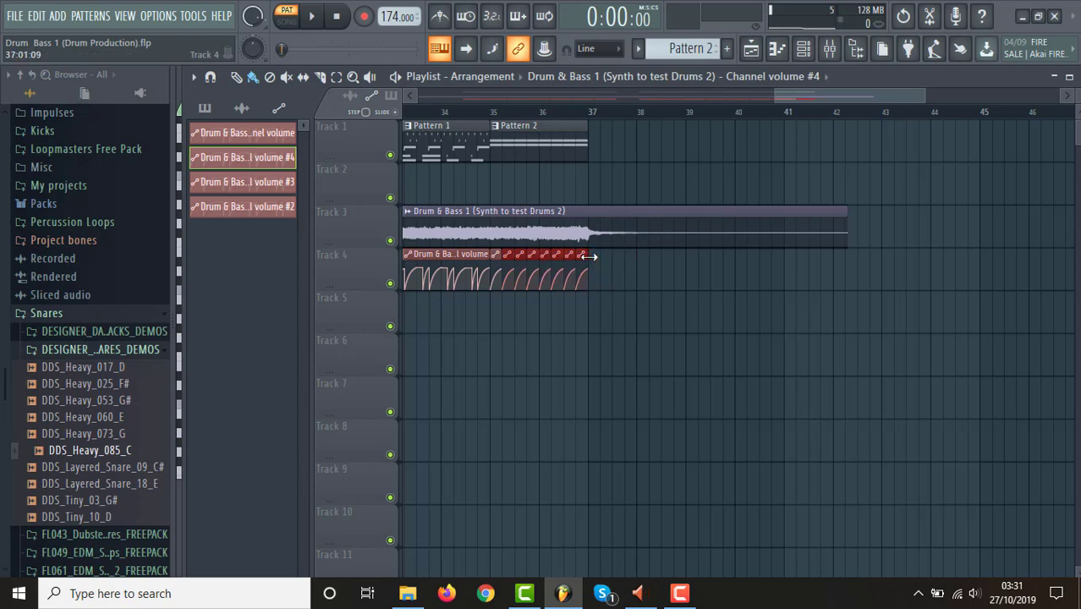
click(609, 355)
mouse_move(645, 328)
mouse_down()
mouse_move(579, 359)
mouse_move(521, 347)
mouse_move(679, 314)
mouse_up()
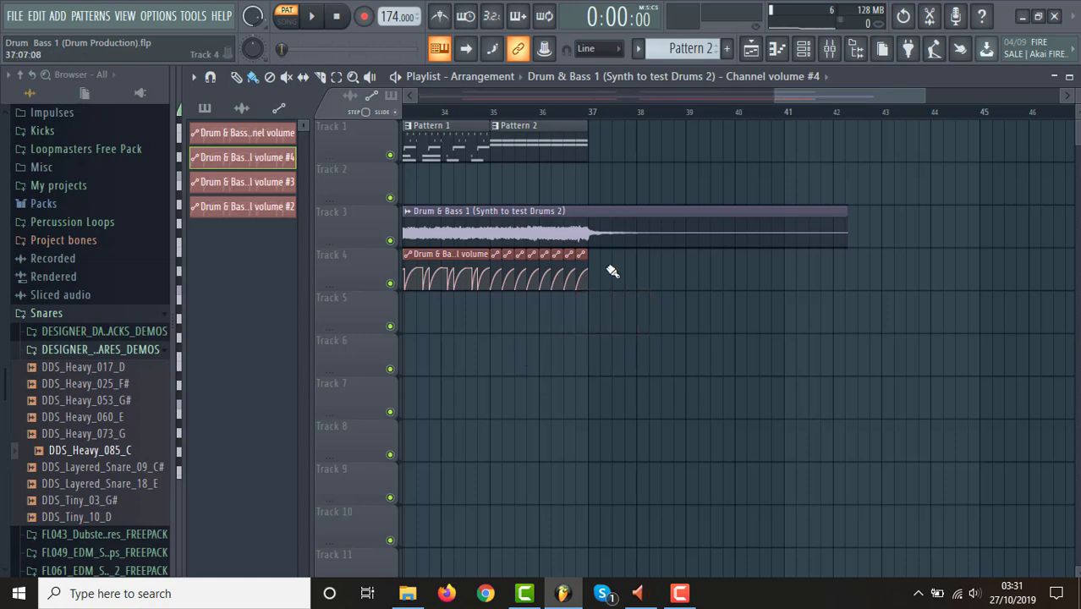
Play the arrangement in song mode from bar 36 to hear the ending, and stop playback.
drag(611, 254, 589, 254)
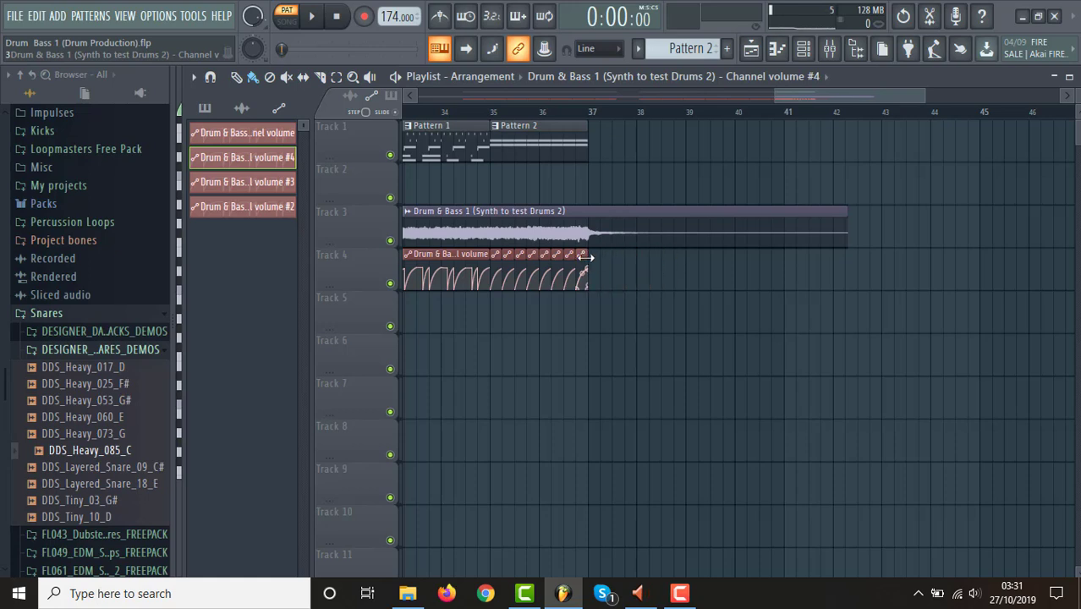
click(551, 113)
key(space)
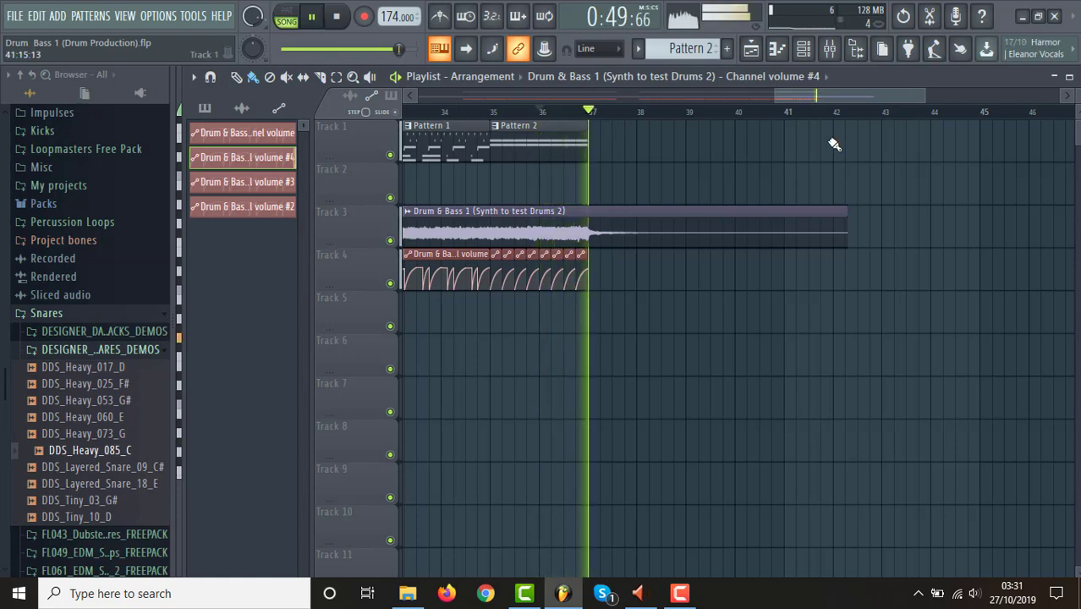
key(space)
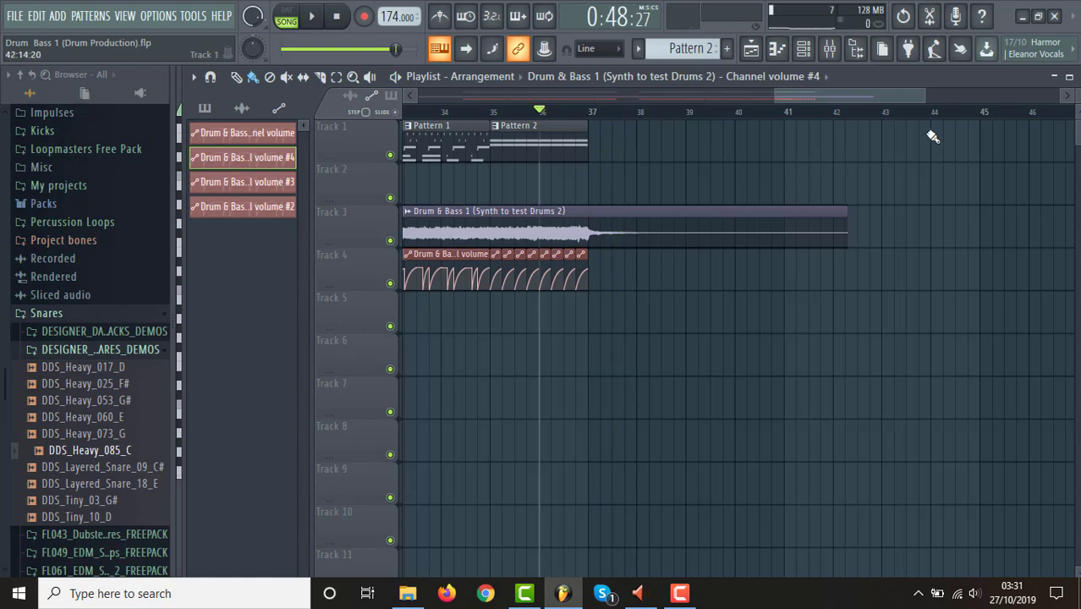
Extend the last one-beat volume clip to about bar 38.75 and delete its seven 0% points from bar 37 onward.
drag(927, 94, 844, 94)
drag(804, 267, 990, 272)
right_click(804, 289)
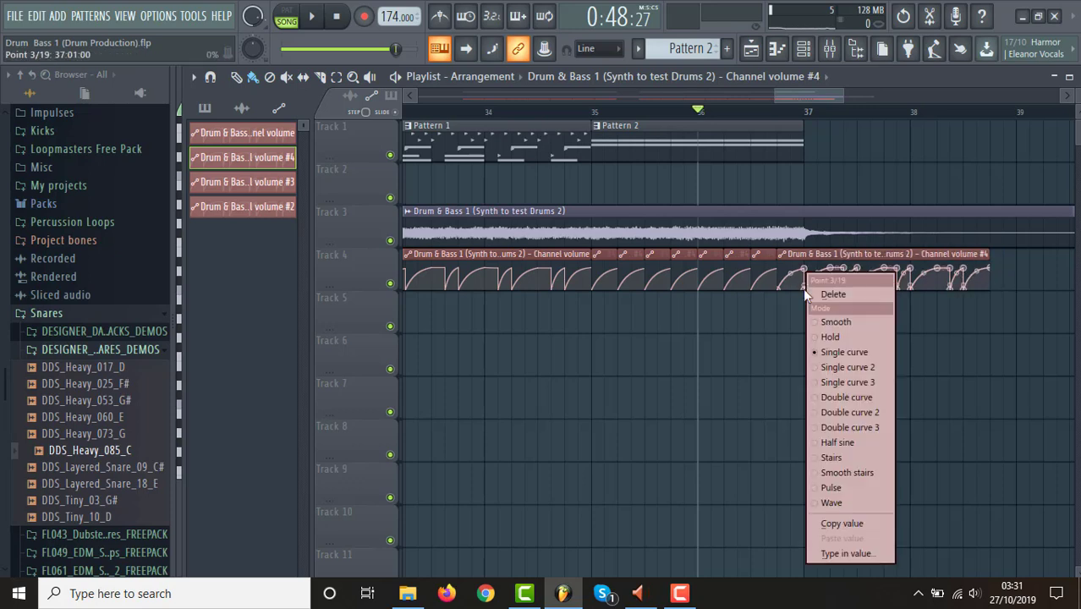
click(831, 294)
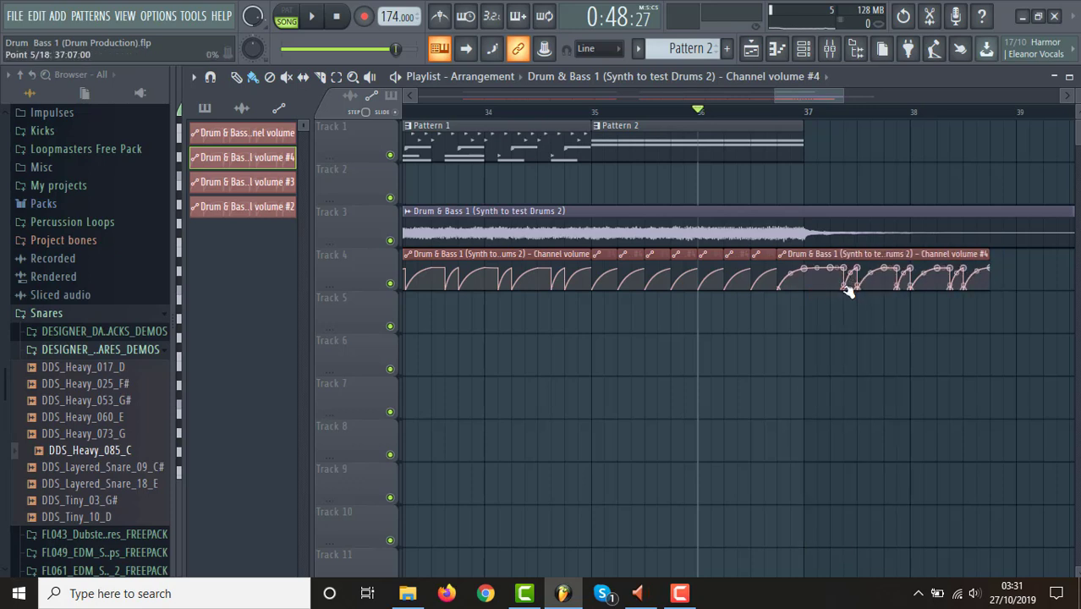
right_click(847, 289)
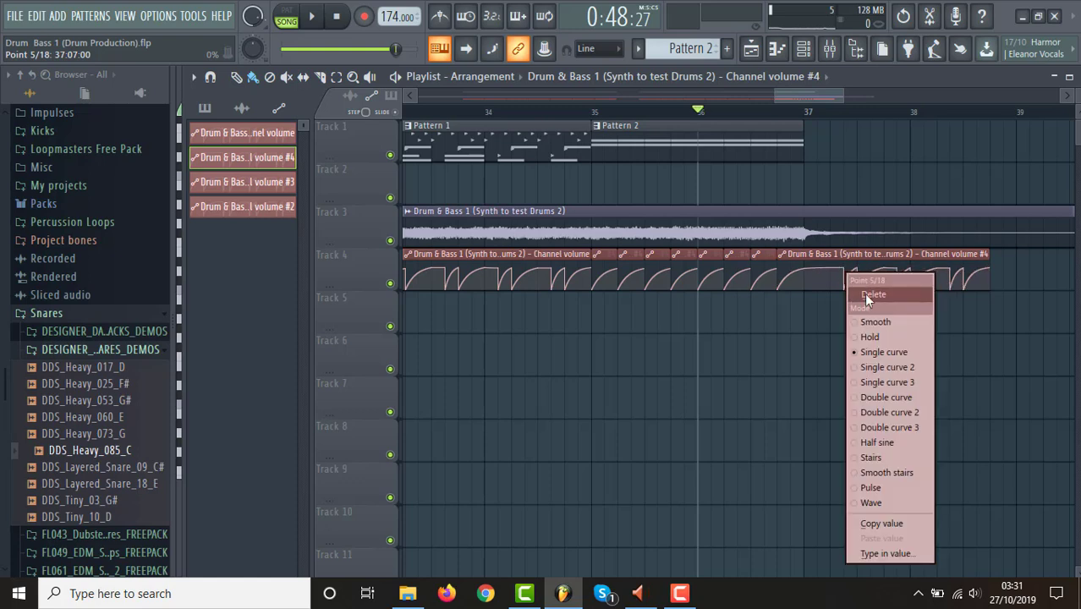
click(863, 294)
right_click(860, 290)
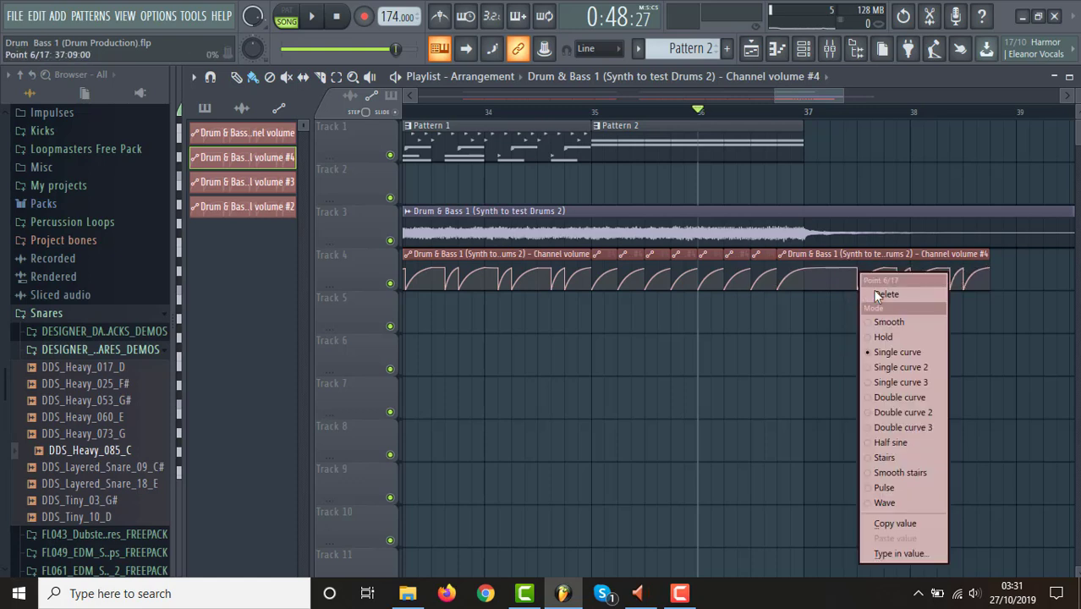
click(885, 290)
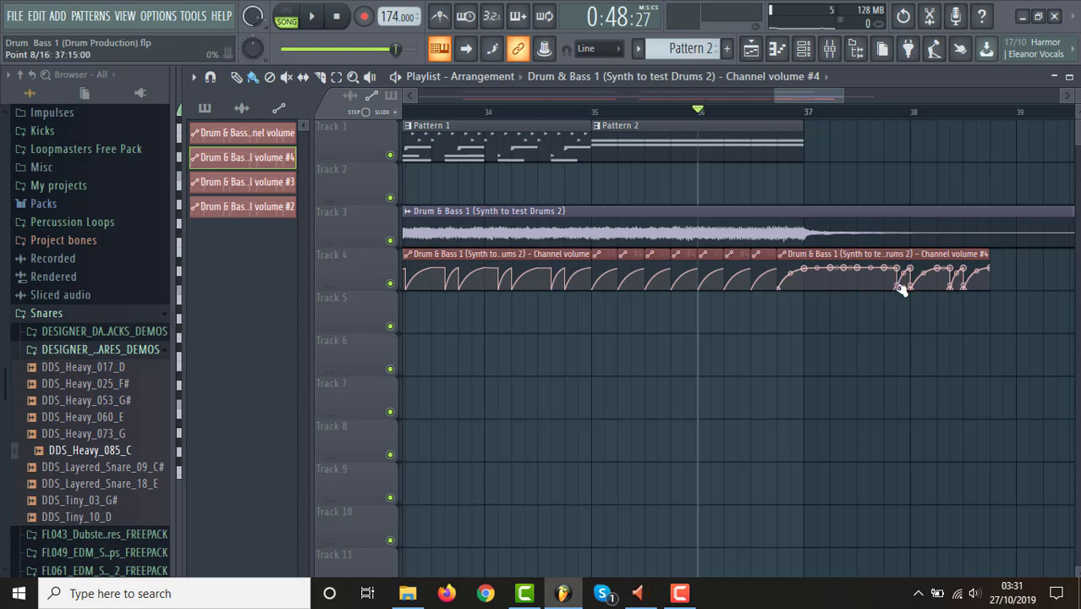
right_click(899, 286)
click(912, 294)
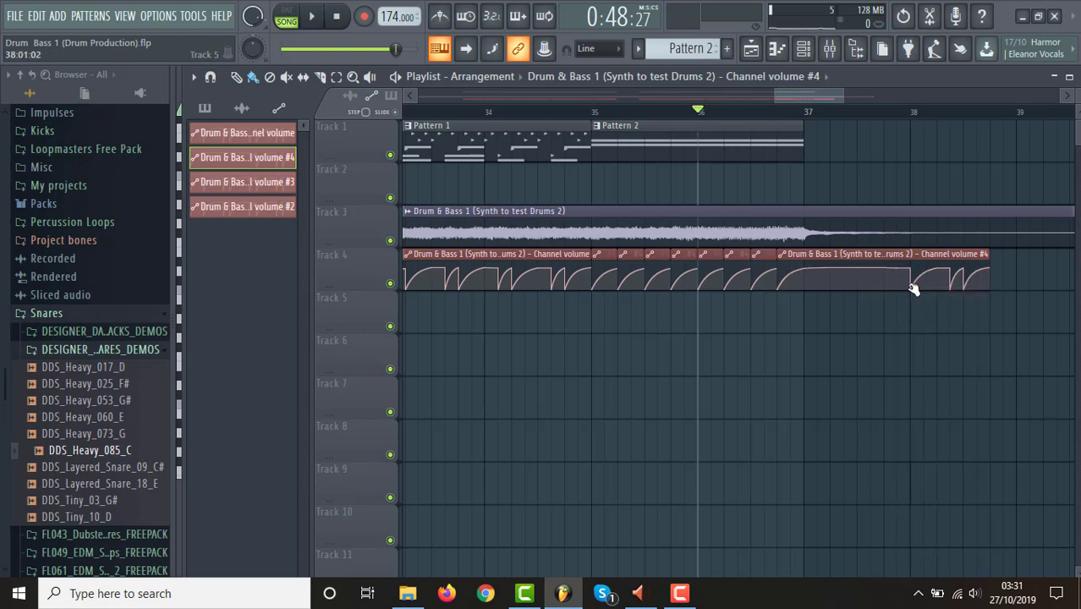
right_click(912, 286)
click(937, 294)
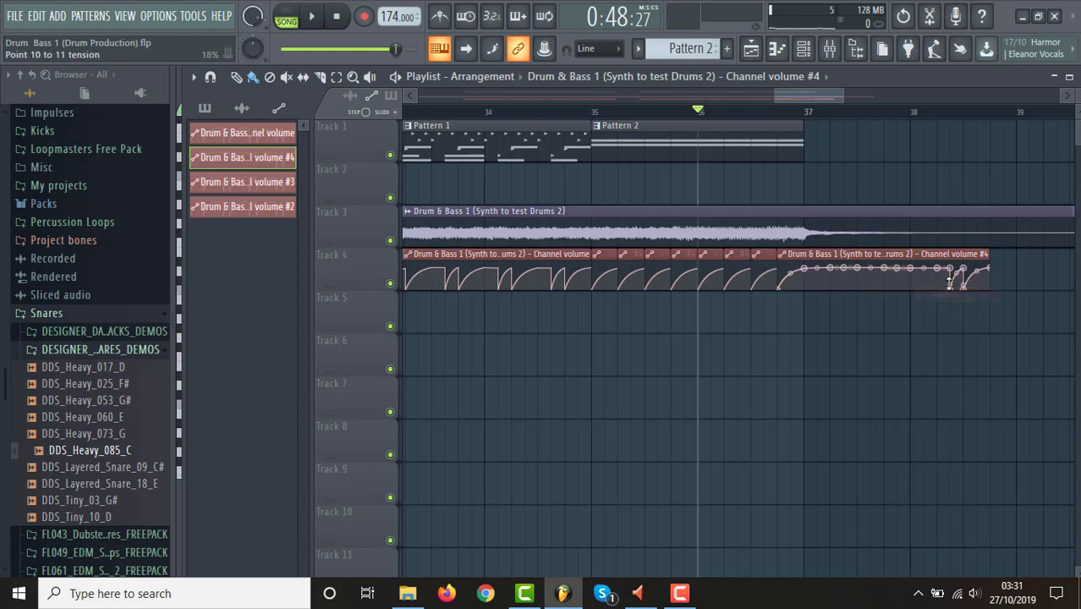
right_click(949, 286)
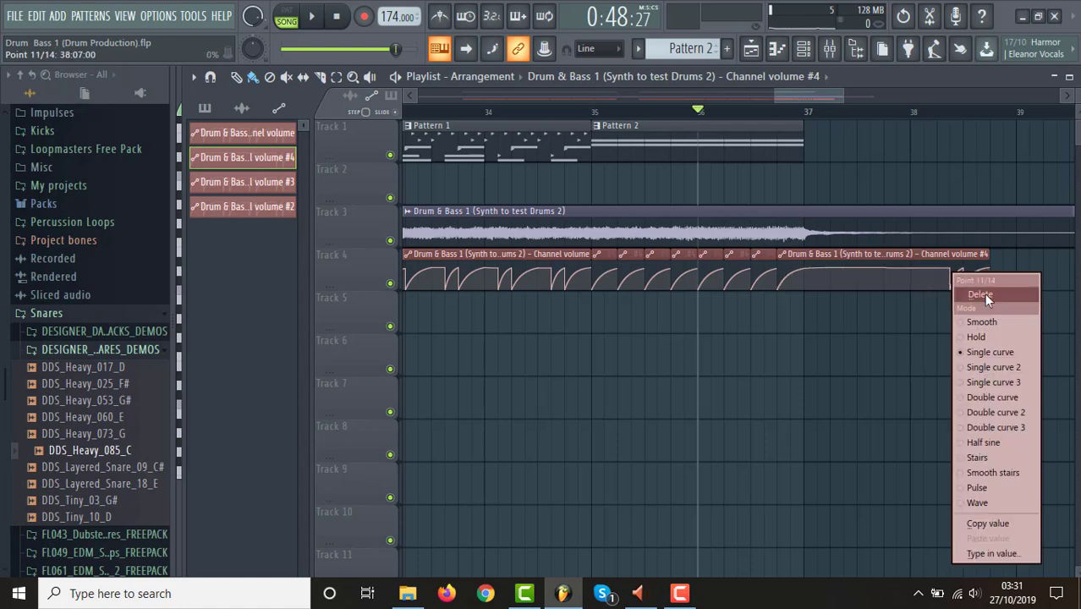
click(984, 293)
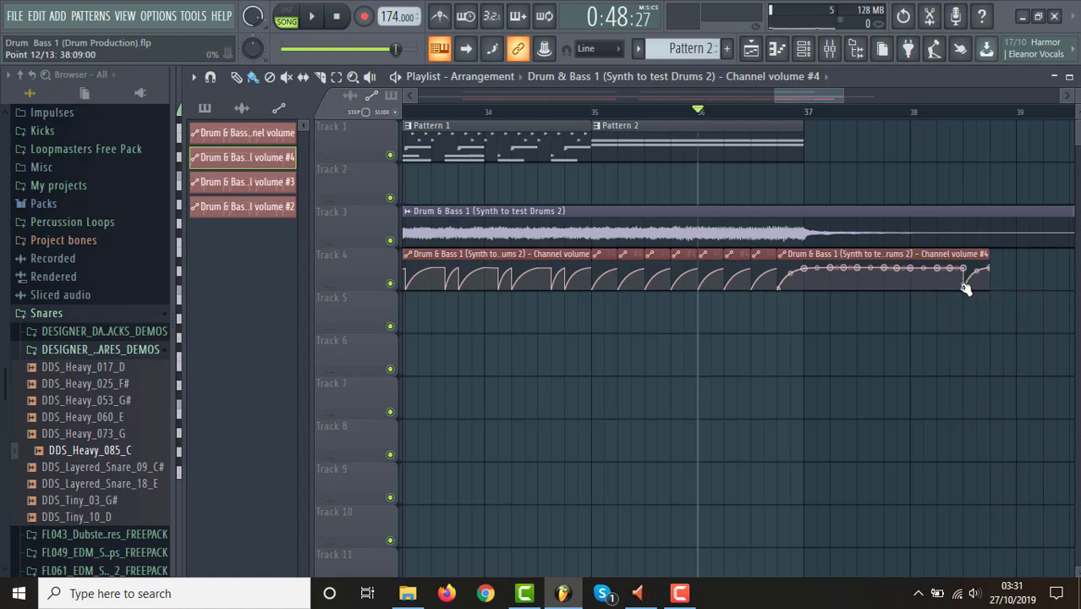
right_click(965, 286)
click(995, 290)
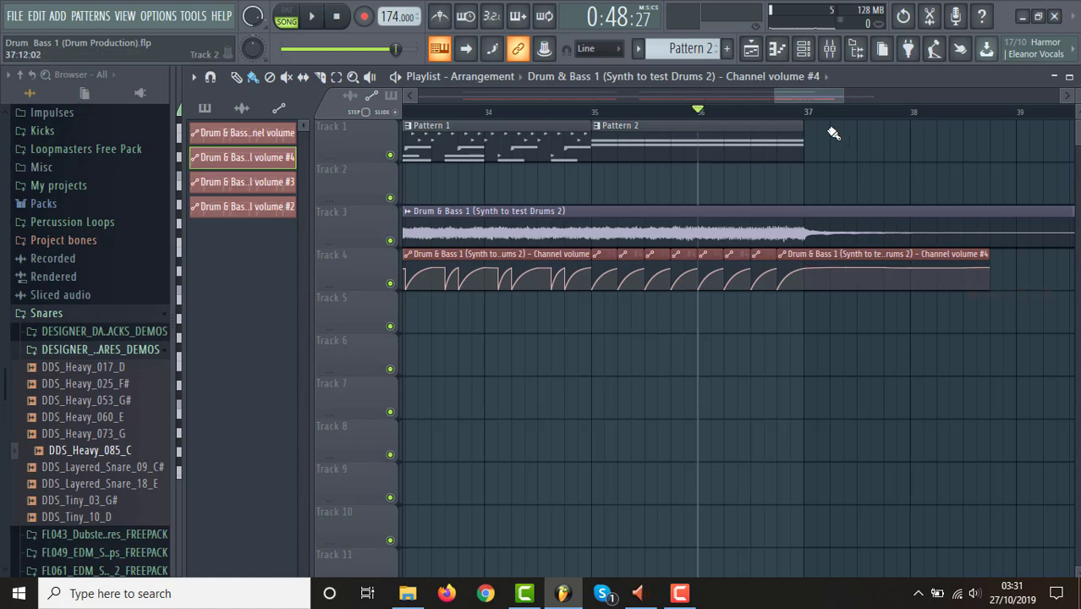
Extend the last volume clip to the end of the synth audio clip, just past bar 42.
drag(844, 96, 922, 109)
drag(685, 263, 867, 262)
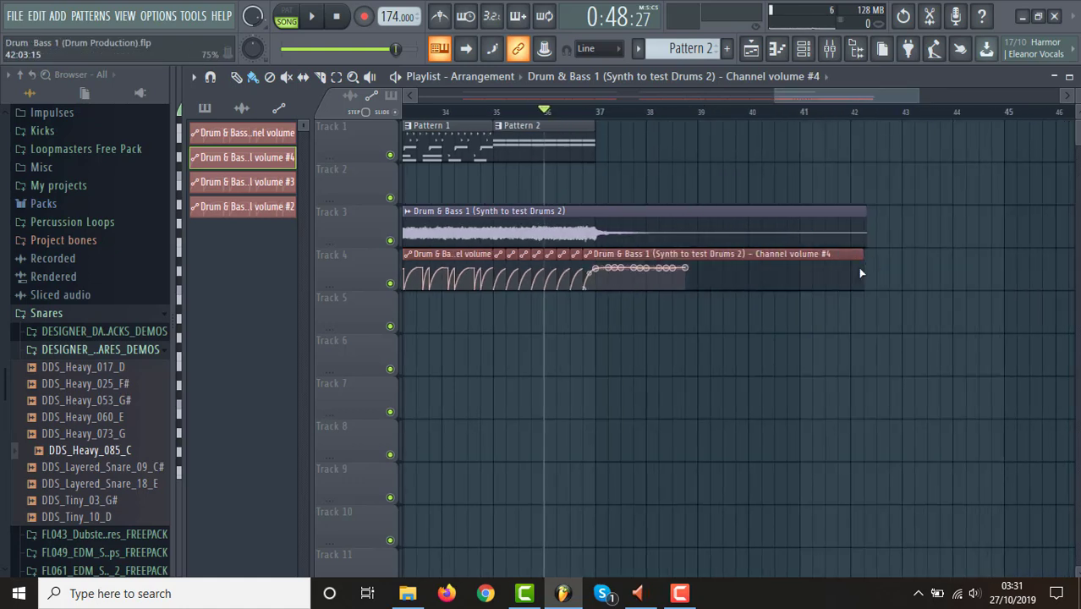
Extend the last volume clip's flat curve to bar 42 and trim the clip to end there.
click(853, 269)
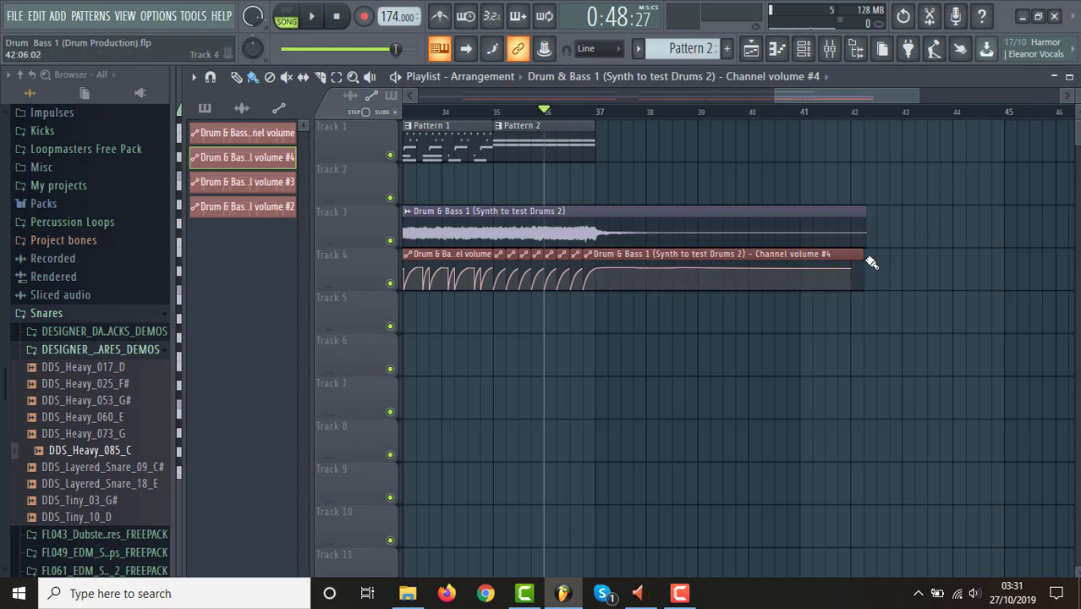
drag(871, 263, 856, 258)
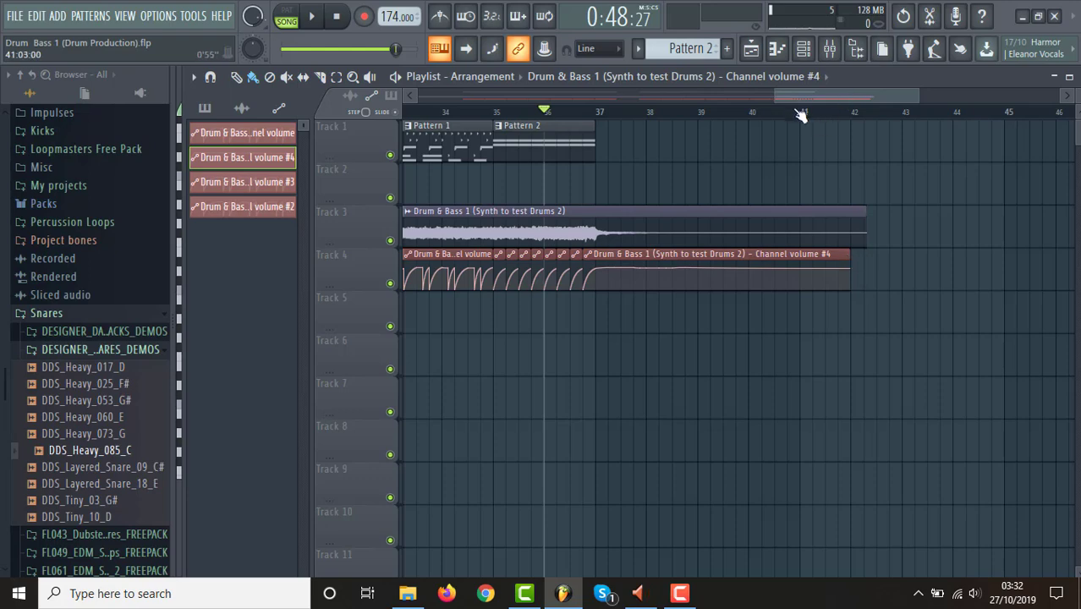
Play the arrangement from bar 33 to hear the ending, and stop playback.
drag(776, 96, 365, 148)
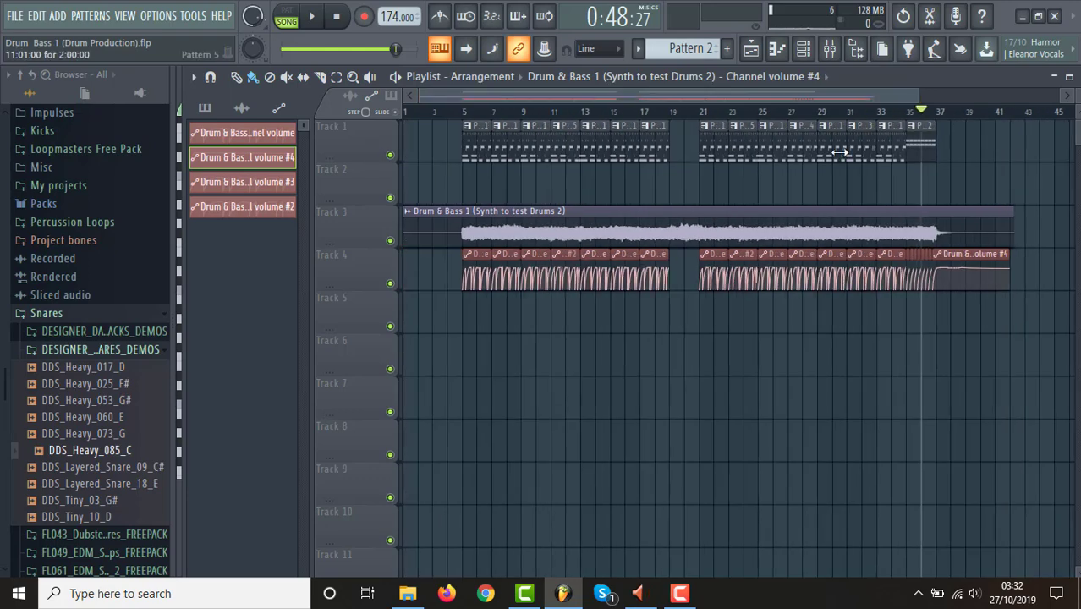
click(880, 114)
key(space)
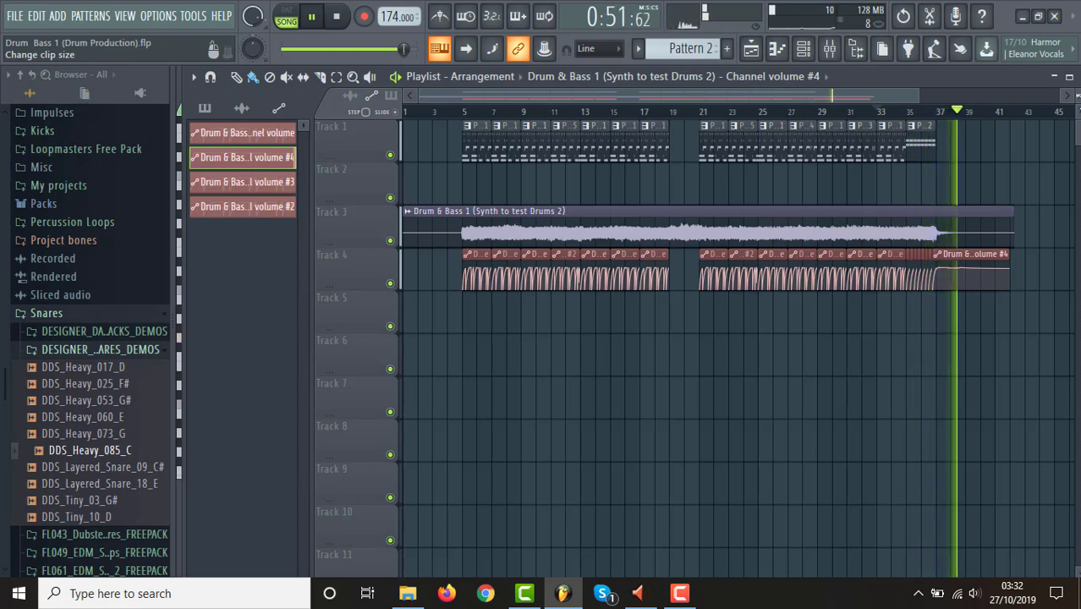
drag(916, 95, 1023, 97)
key(space)
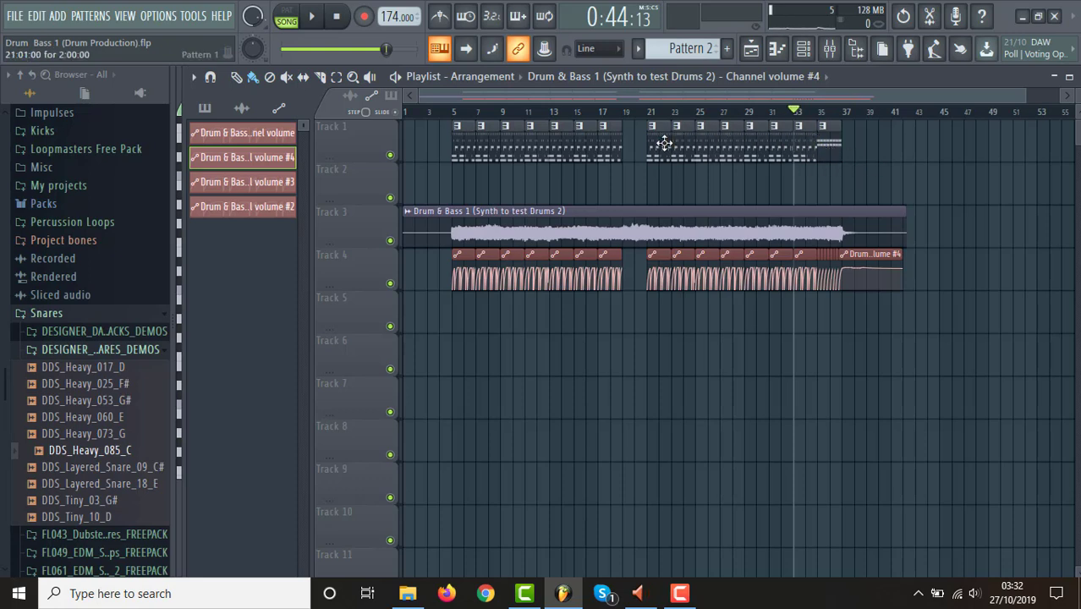
Set the playback position to bar 5 and select the time range from bar 5 to bar 42.
click(454, 112)
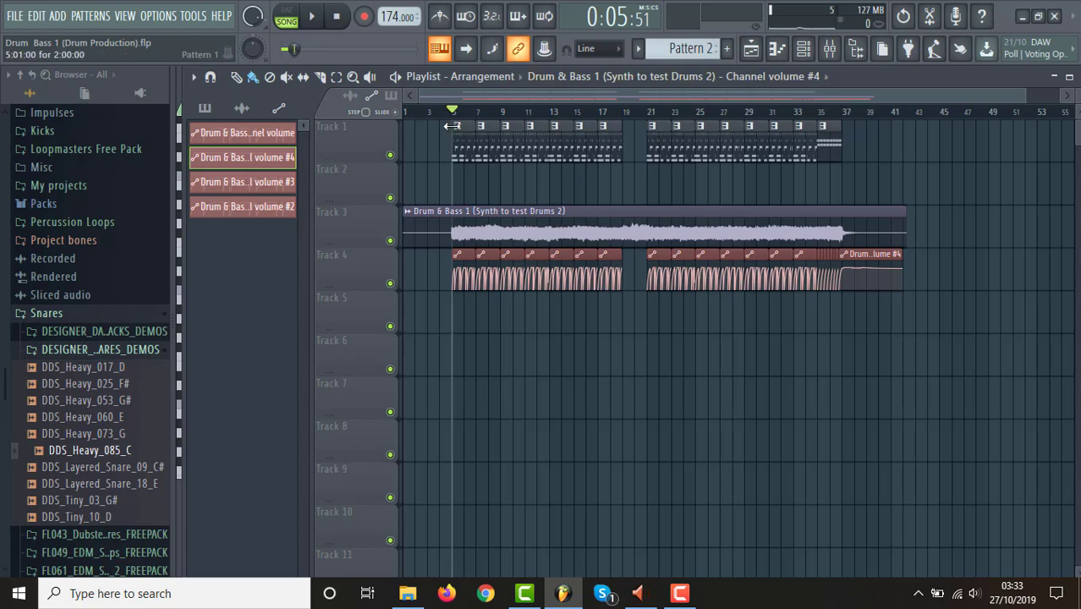
drag(458, 121, 899, 138)
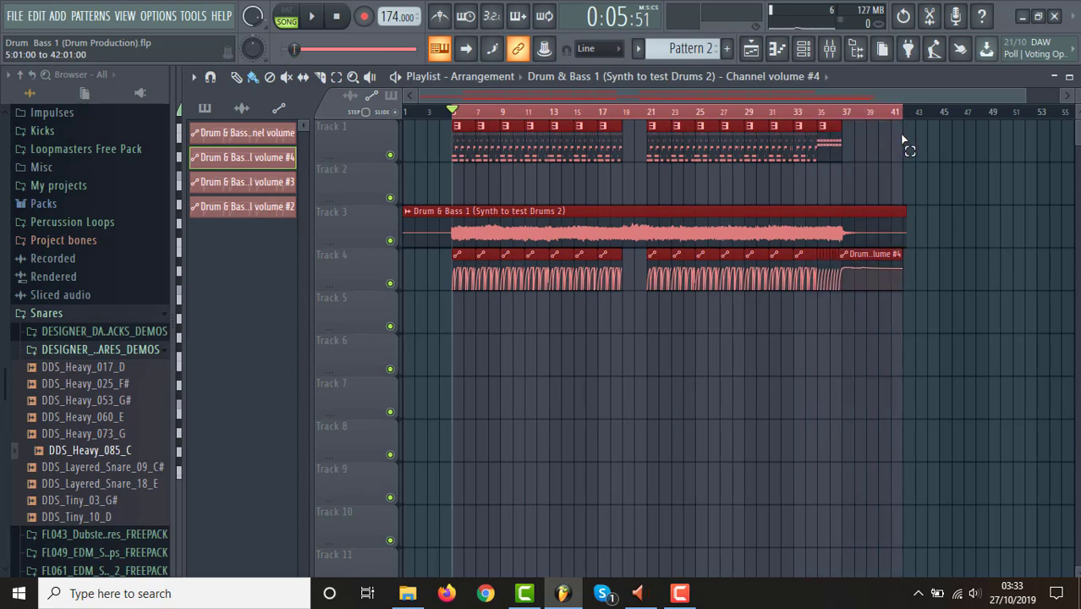
Examine the Master track's effect chain in the mixer, and return to the playlist.
click(829, 49)
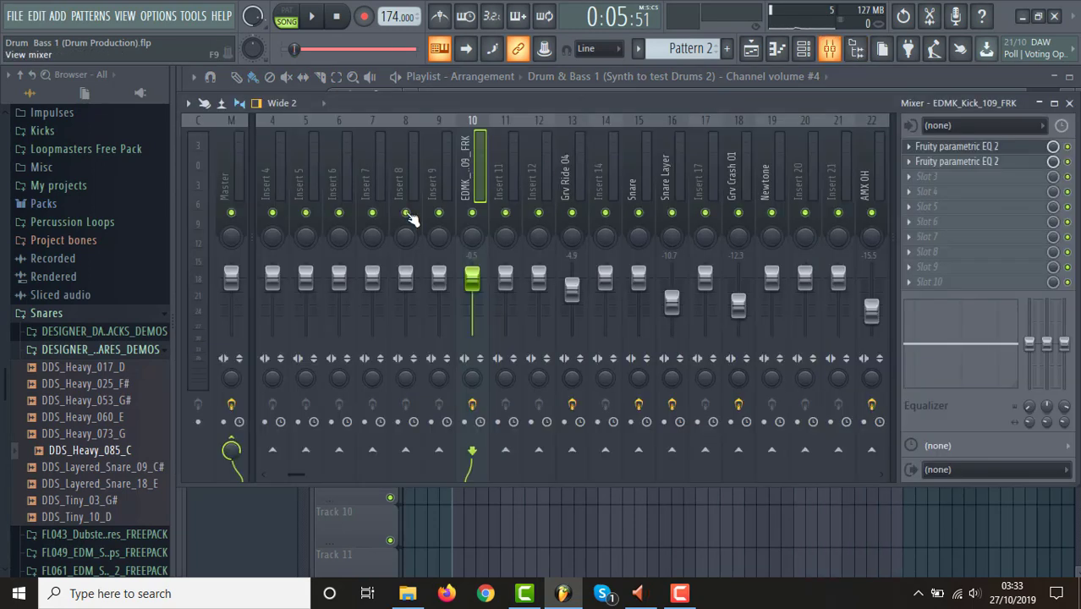
click(242, 184)
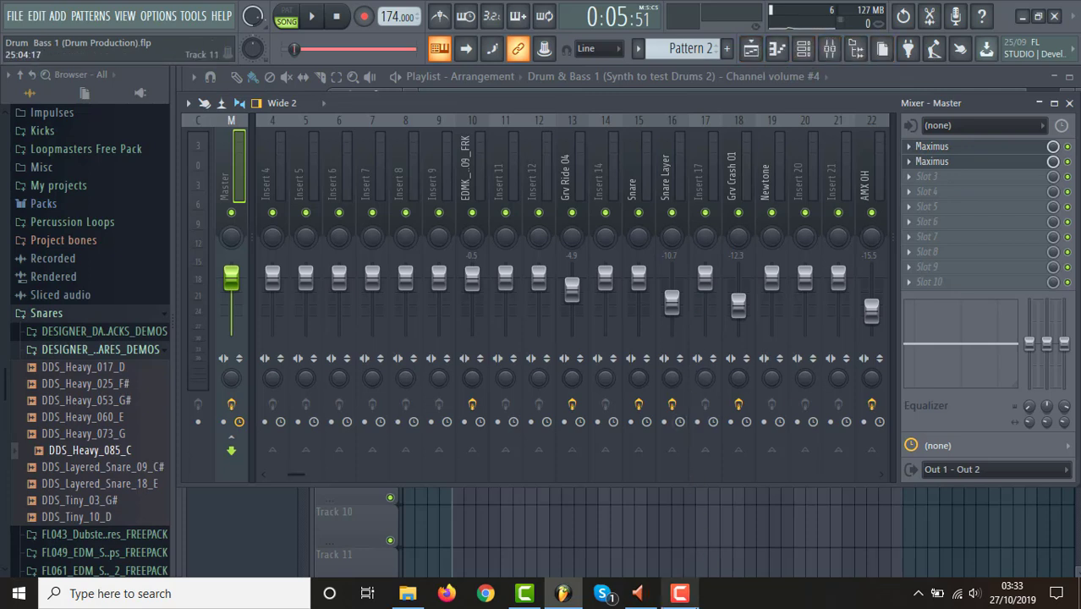
click(679, 593)
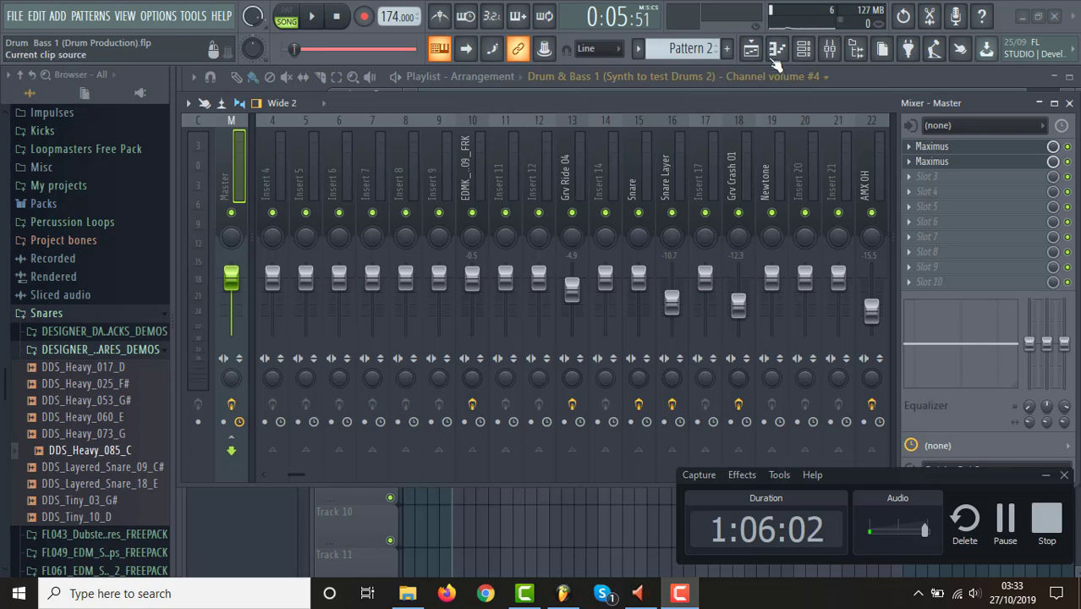
click(751, 49)
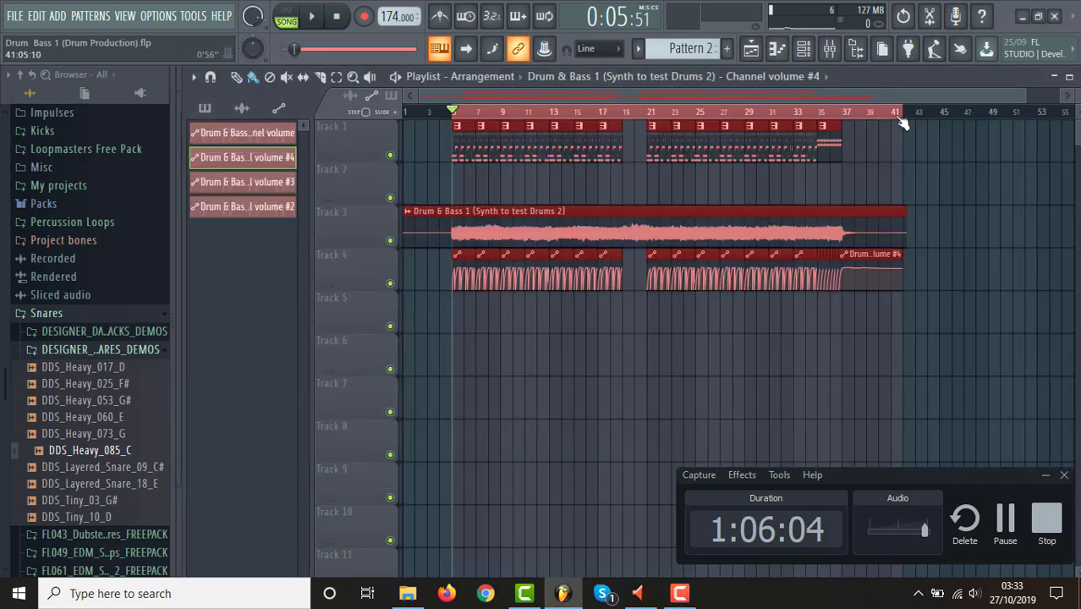
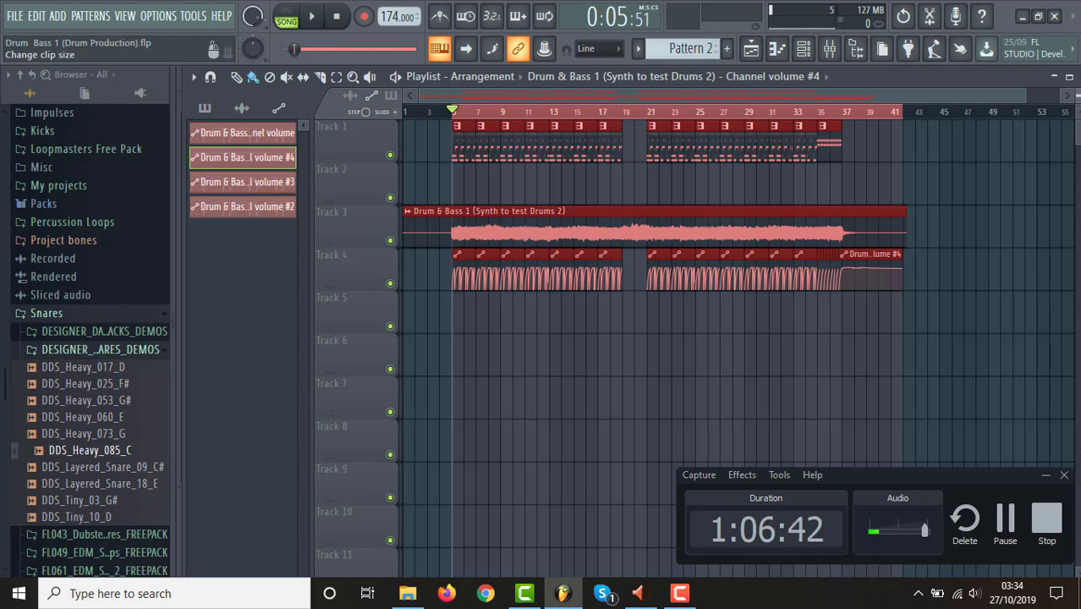
drag(1078, 97, 1078, 101)
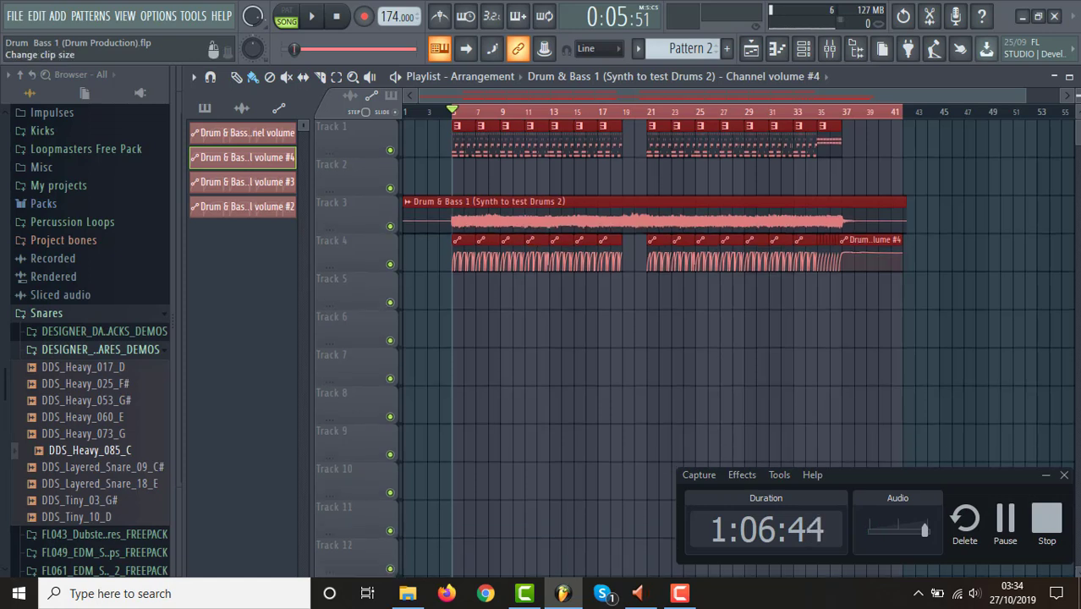
click(682, 593)
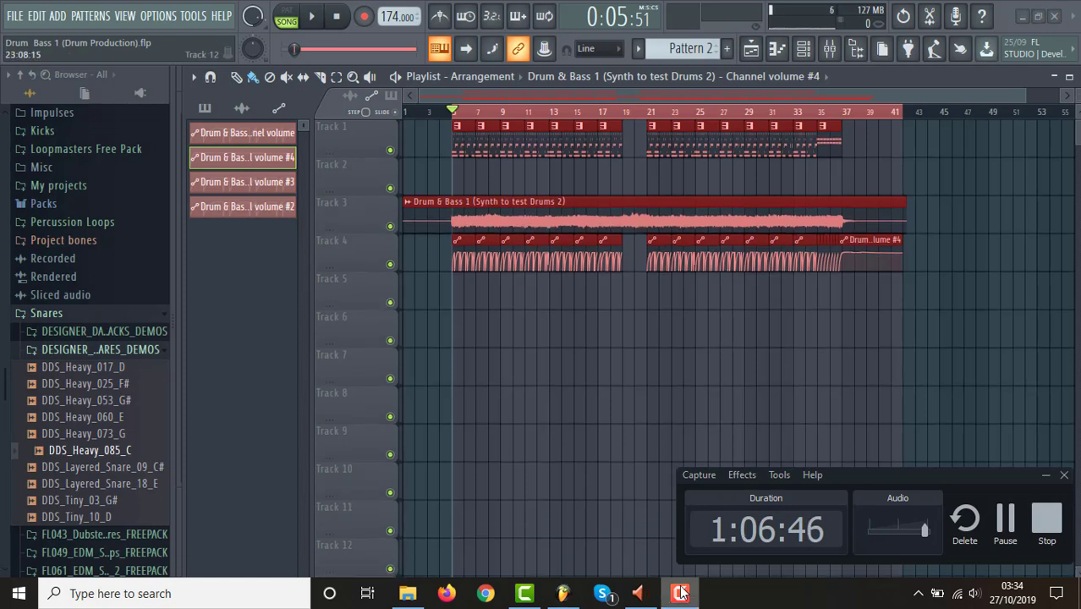
click(1043, 479)
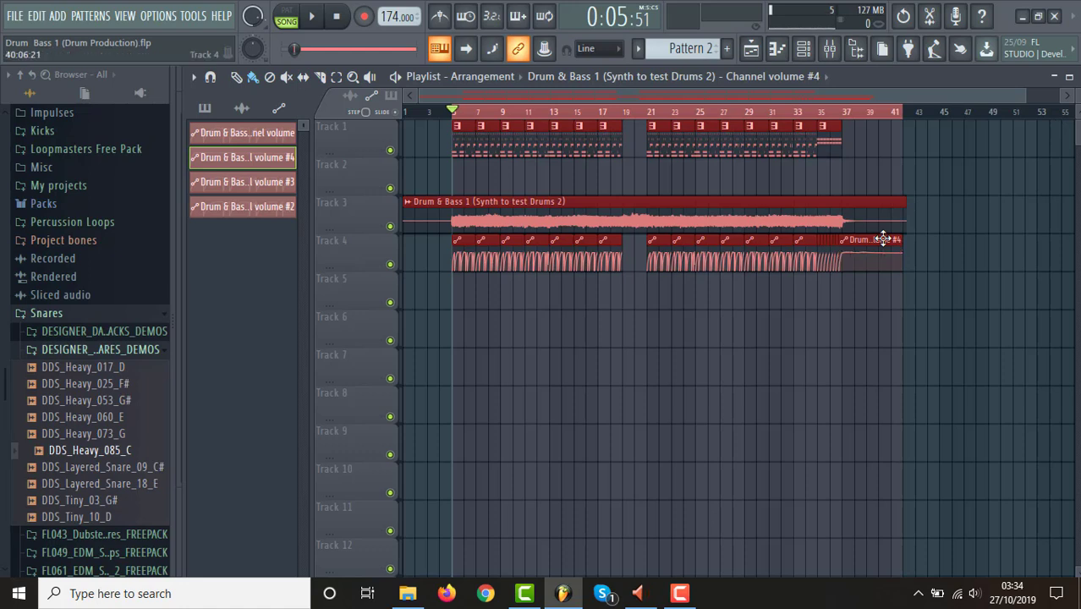
click(602, 301)
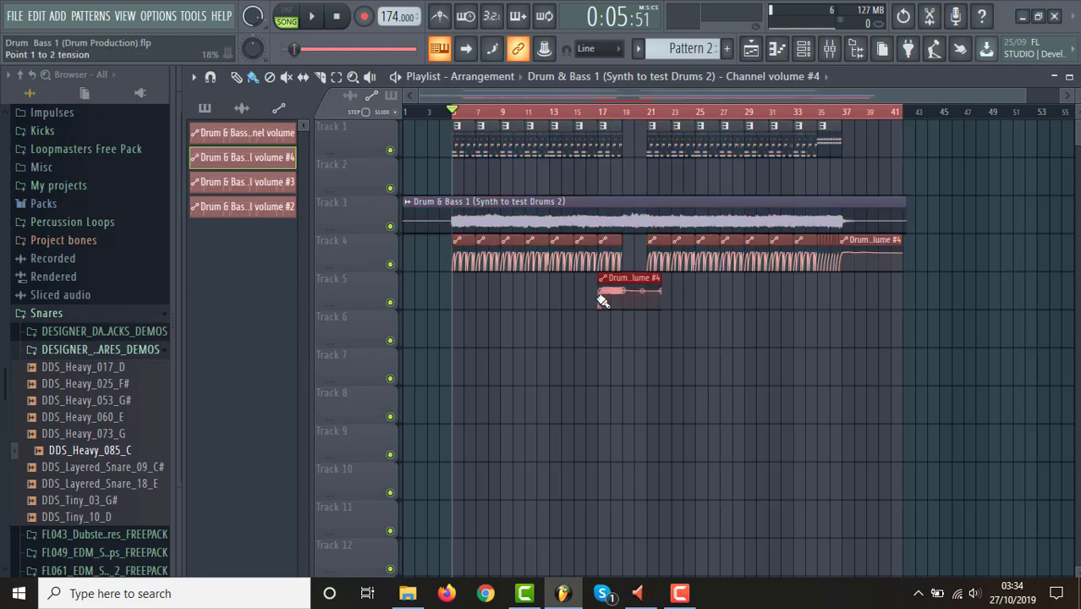
right_click(628, 273)
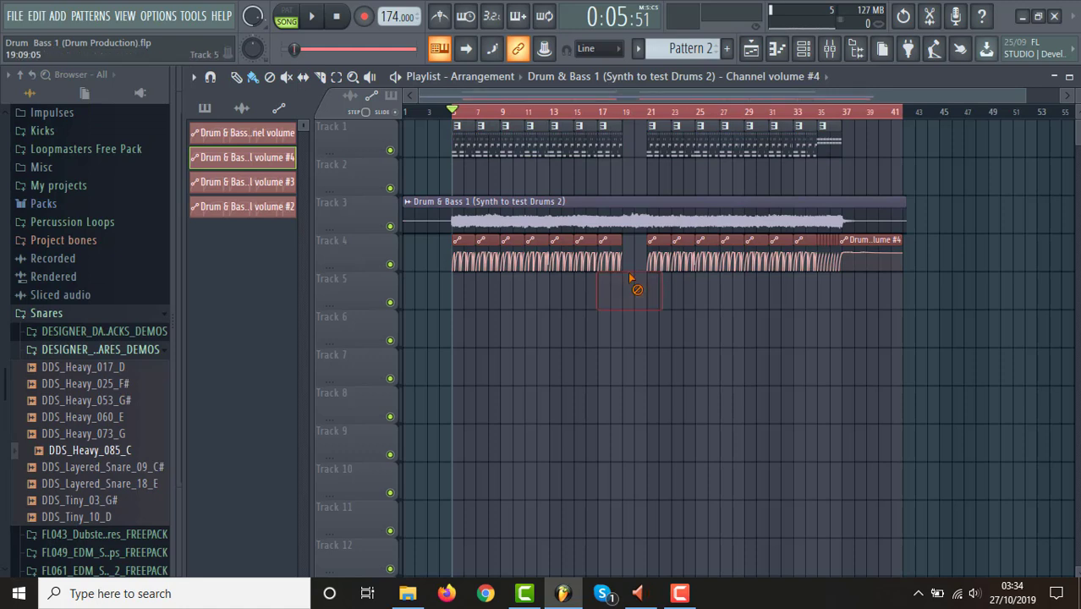
Play the arrangement from bar 18 to hear the break in the drums, and stop playback.
click(617, 113)
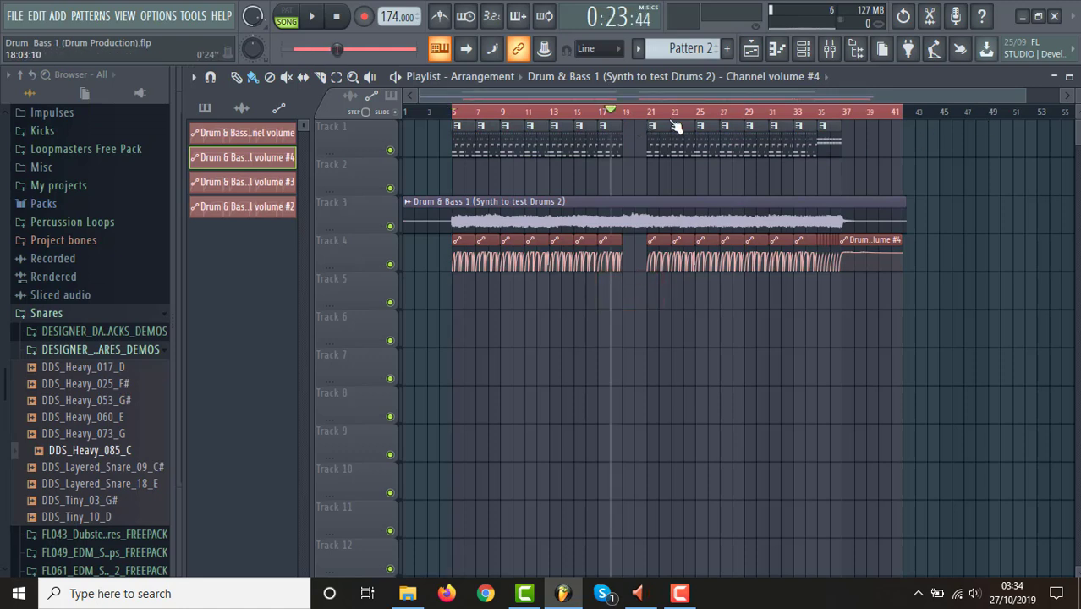
key(space)
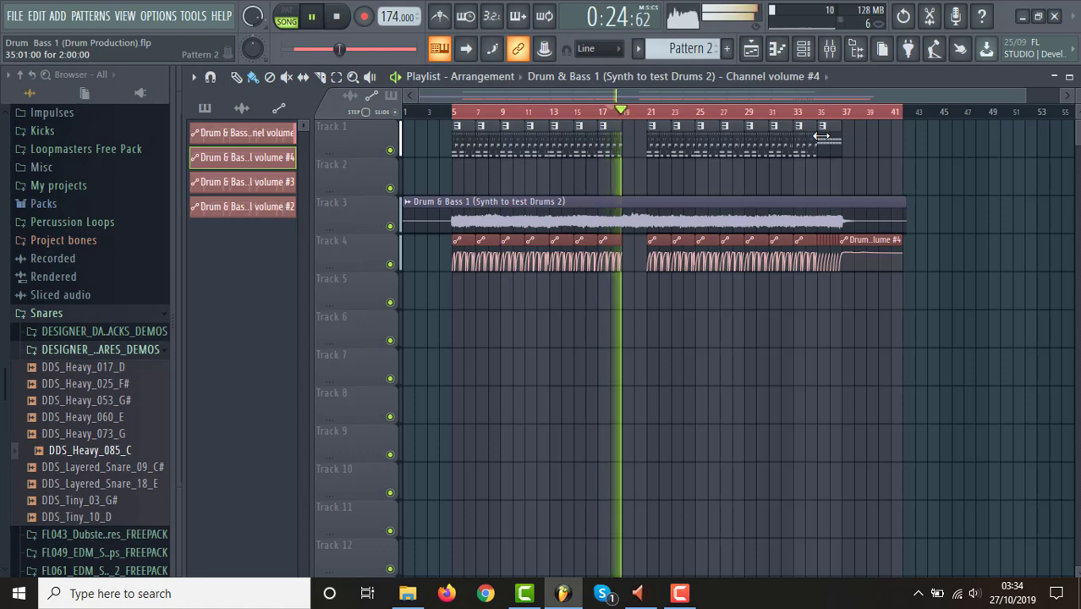
key(space)
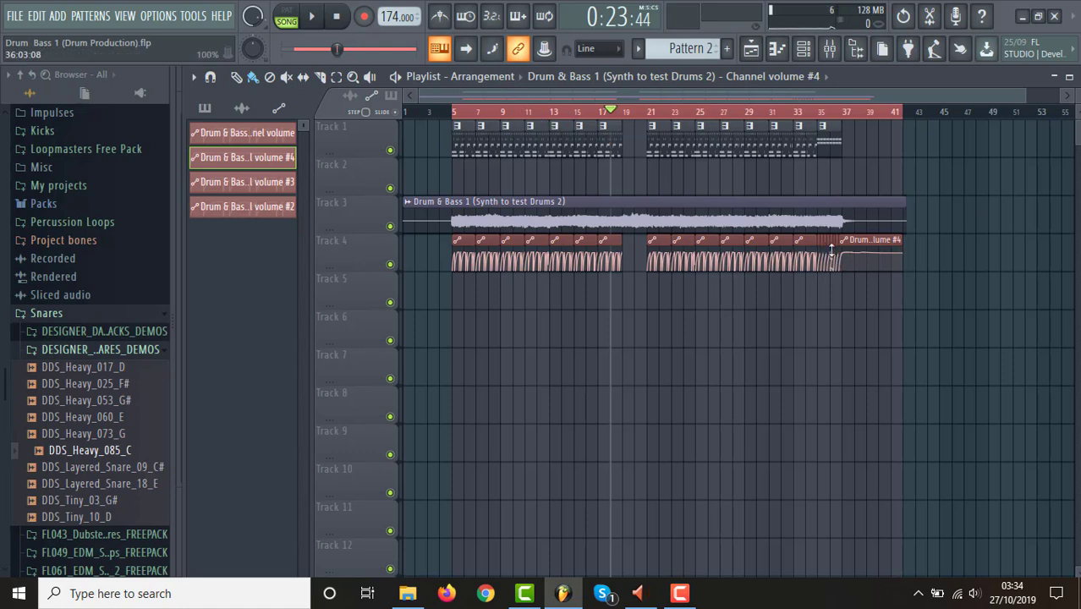
Play the selected song range from its start at bar 5 to review the arrangement, and stay in the playlist.
click(455, 115)
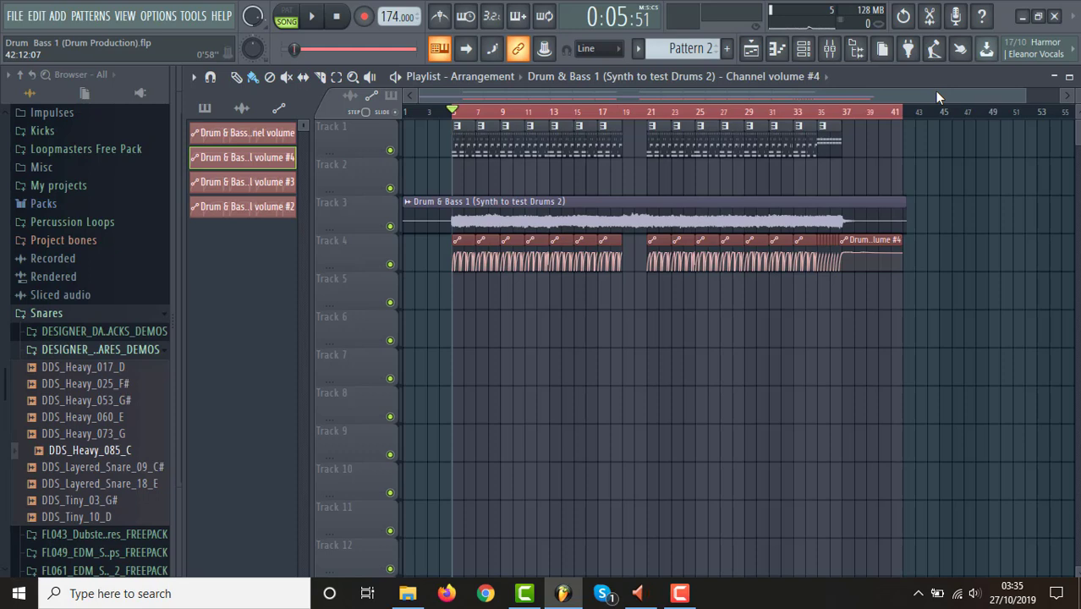
key(space)
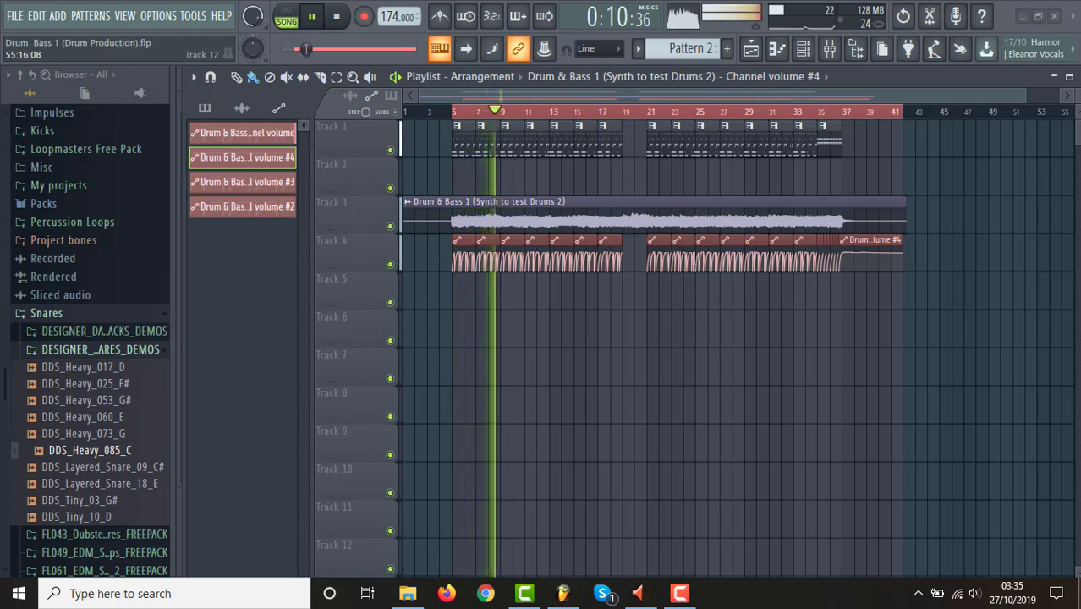
click(1078, 592)
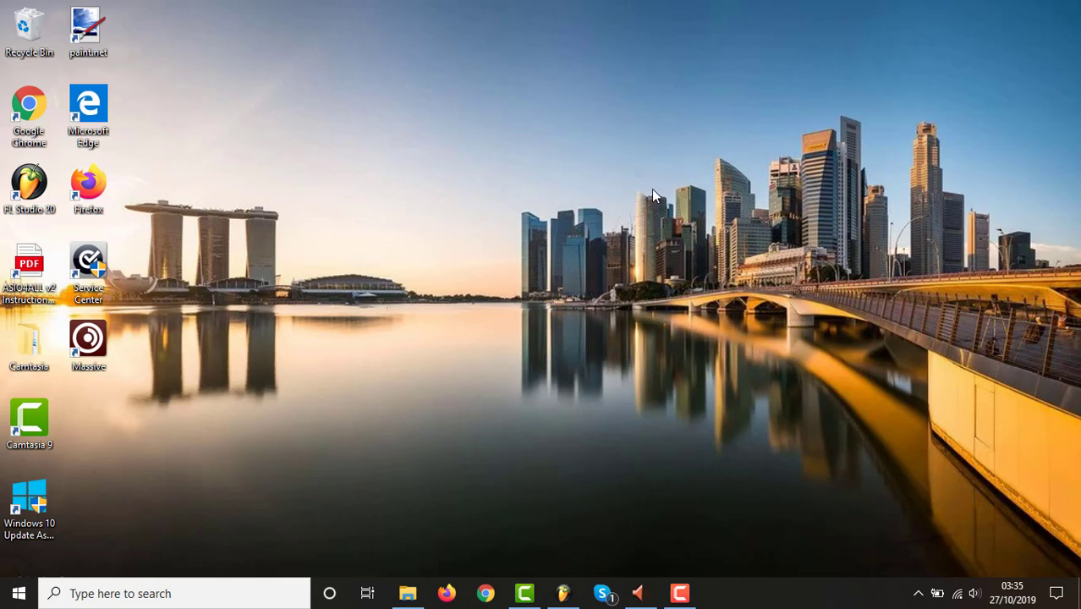
click(563, 593)
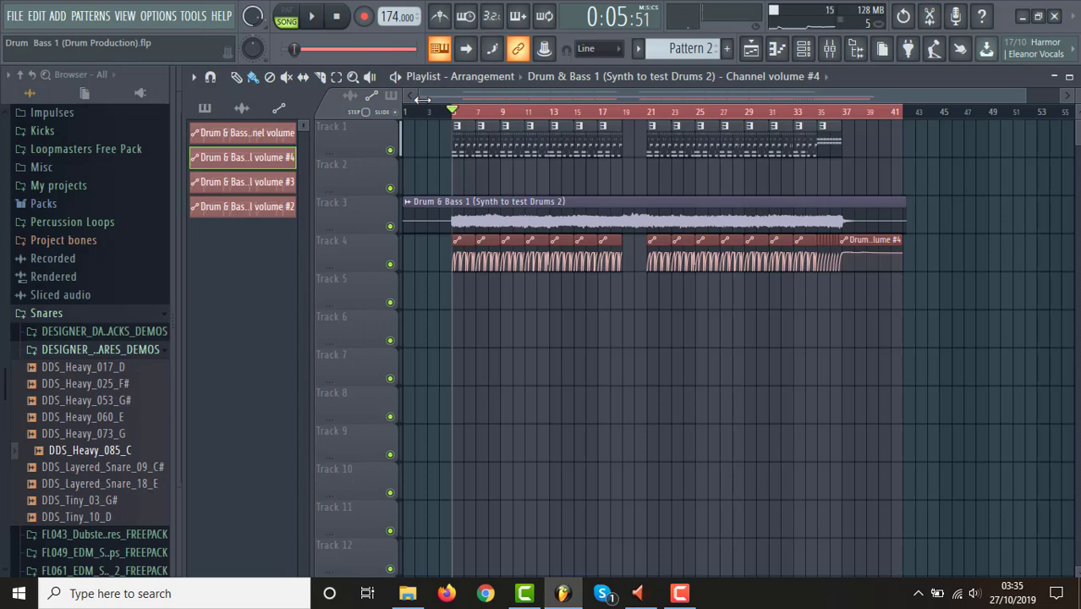
Play the second drum section from the Pattern 4 clip at bar 27, and stop playback.
drag(422, 99, 935, 95)
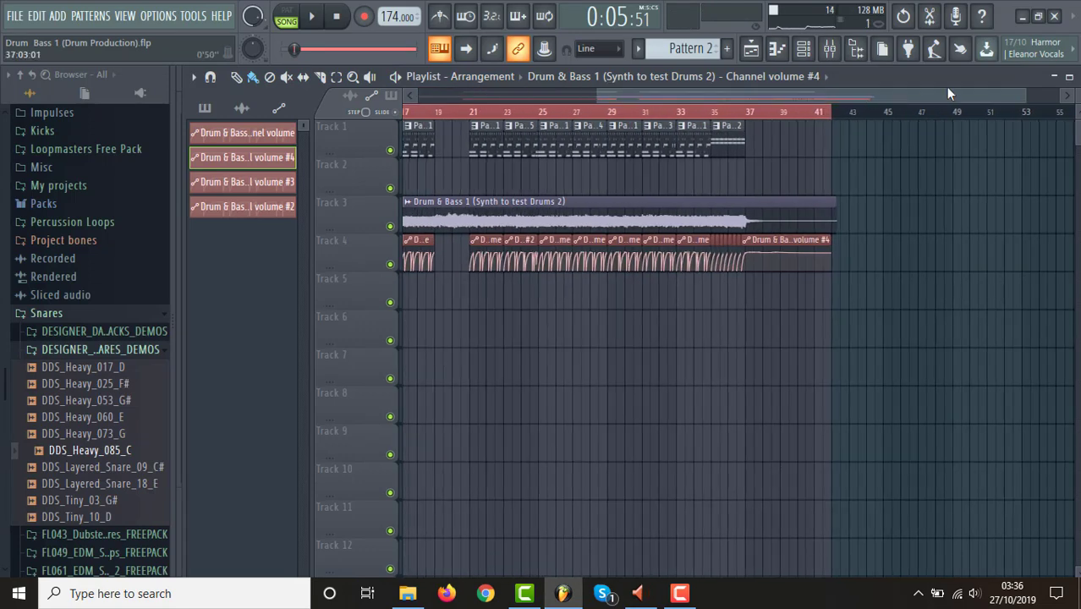
drag(1021, 96, 880, 96)
drag(596, 96, 708, 111)
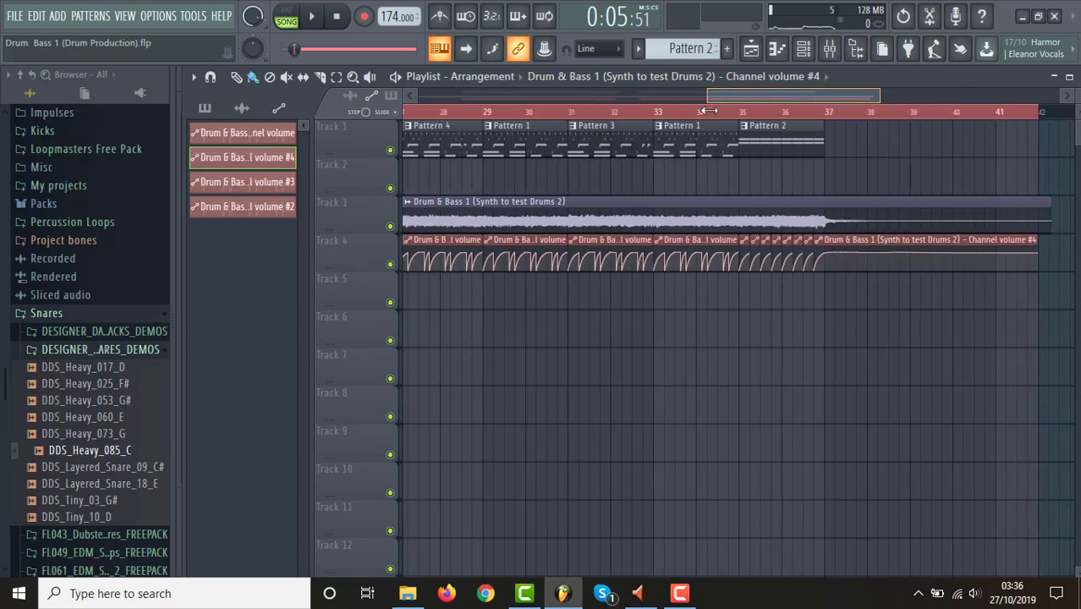
click(804, 49)
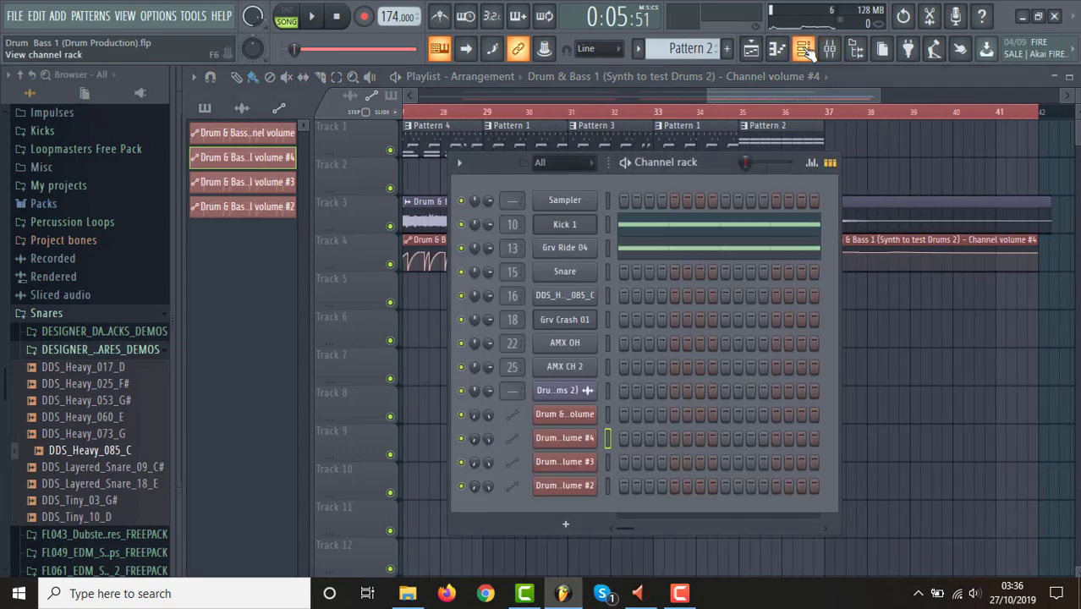
click(727, 101)
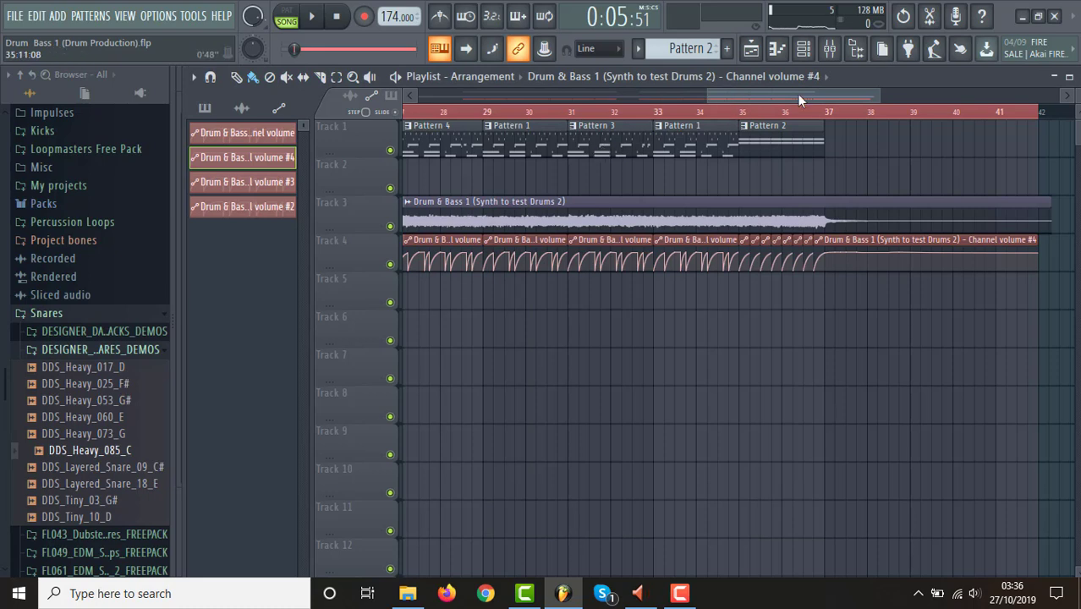
drag(797, 93, 749, 99)
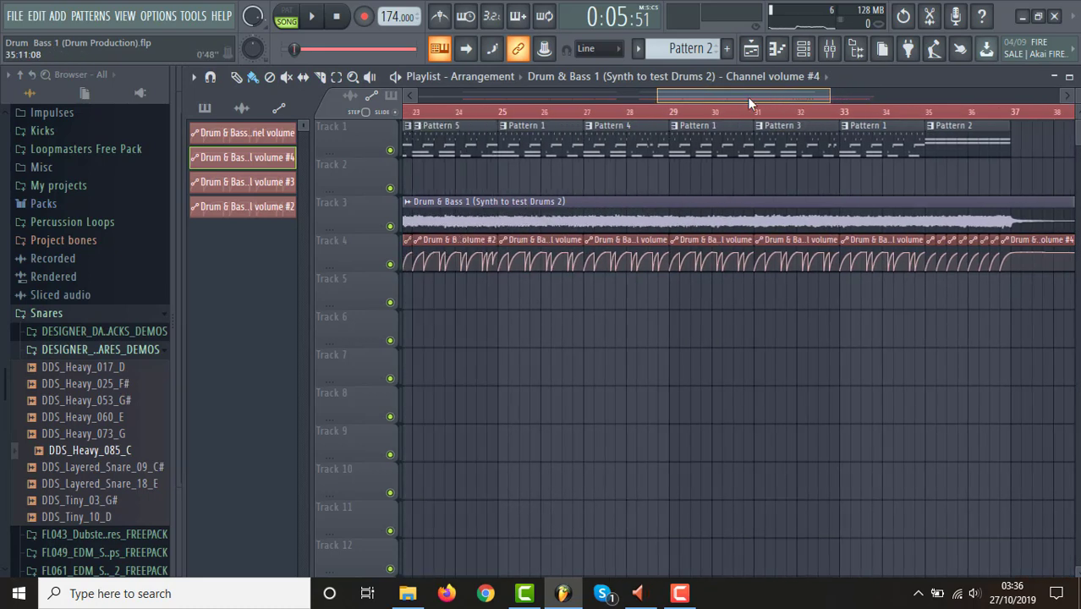
click(604, 112)
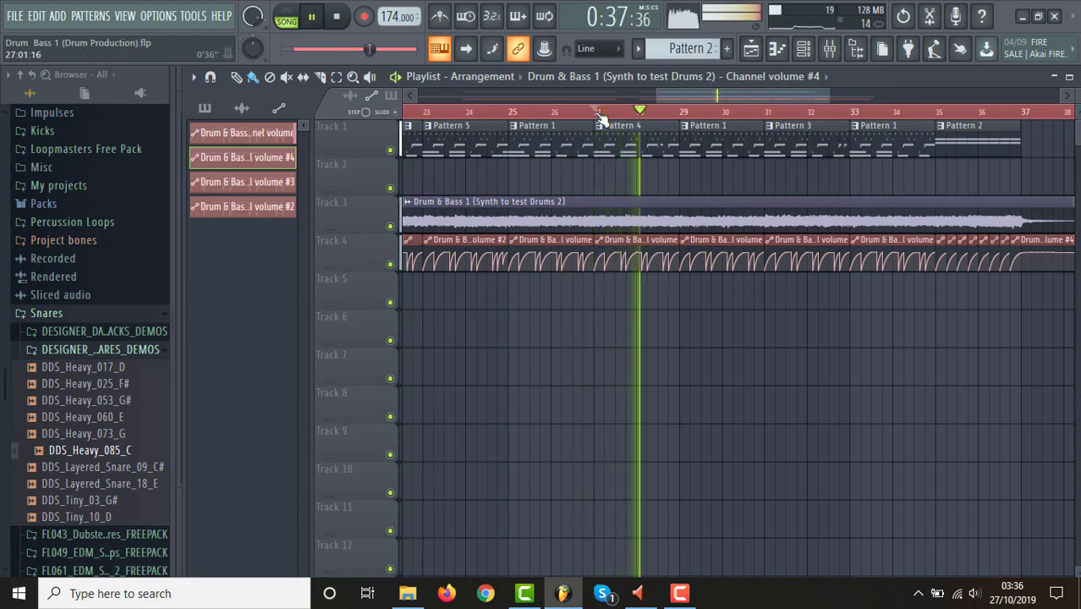
key(space)
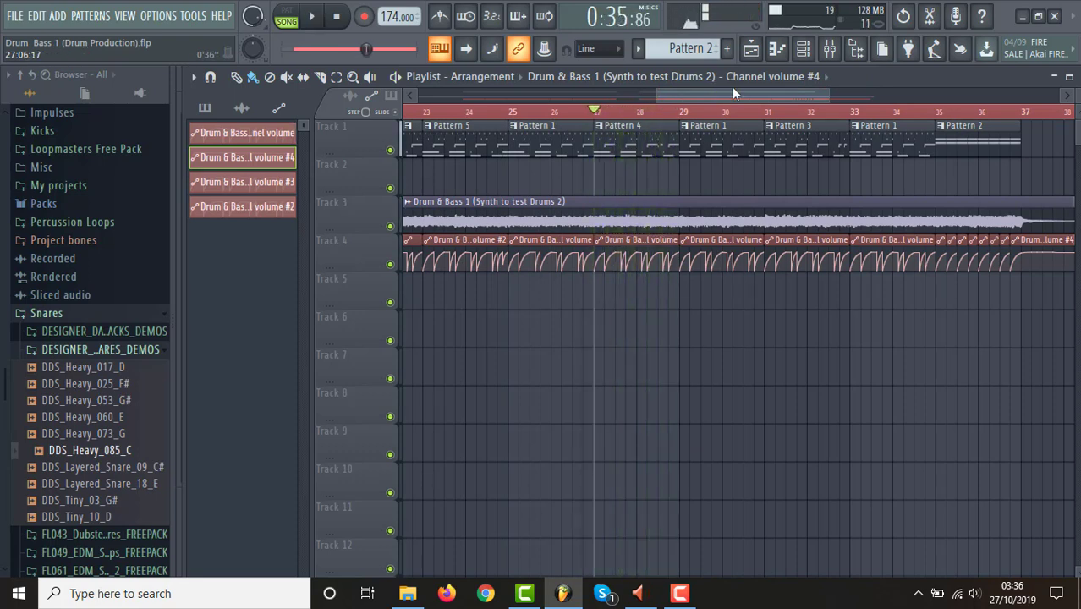
Open Pattern 4 from its playlist clip and examine its Snare notes and velocities in the piano roll.
click(806, 49)
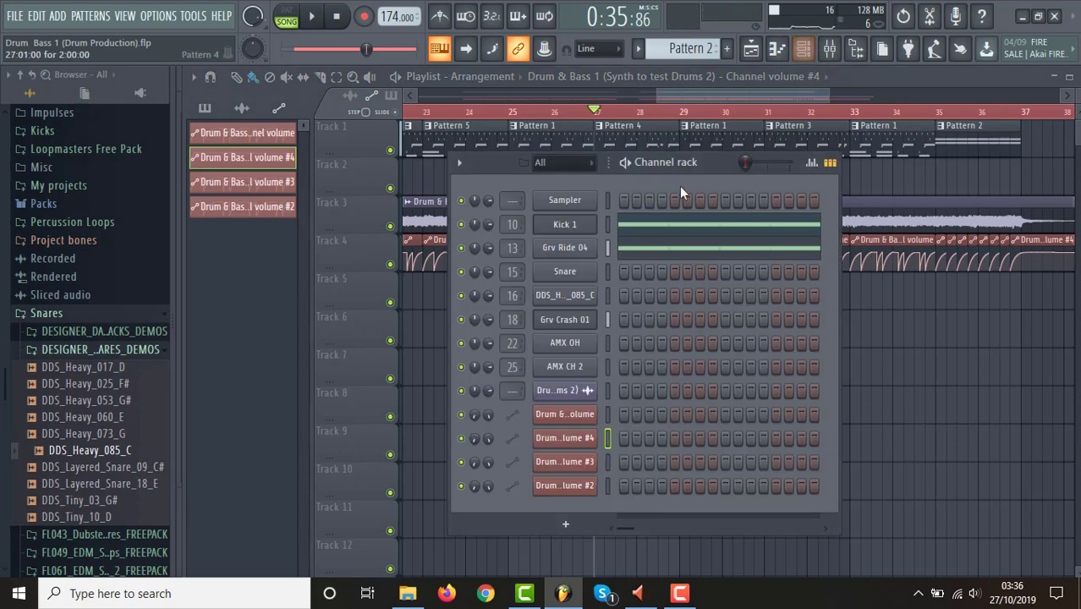
double_click(645, 129)
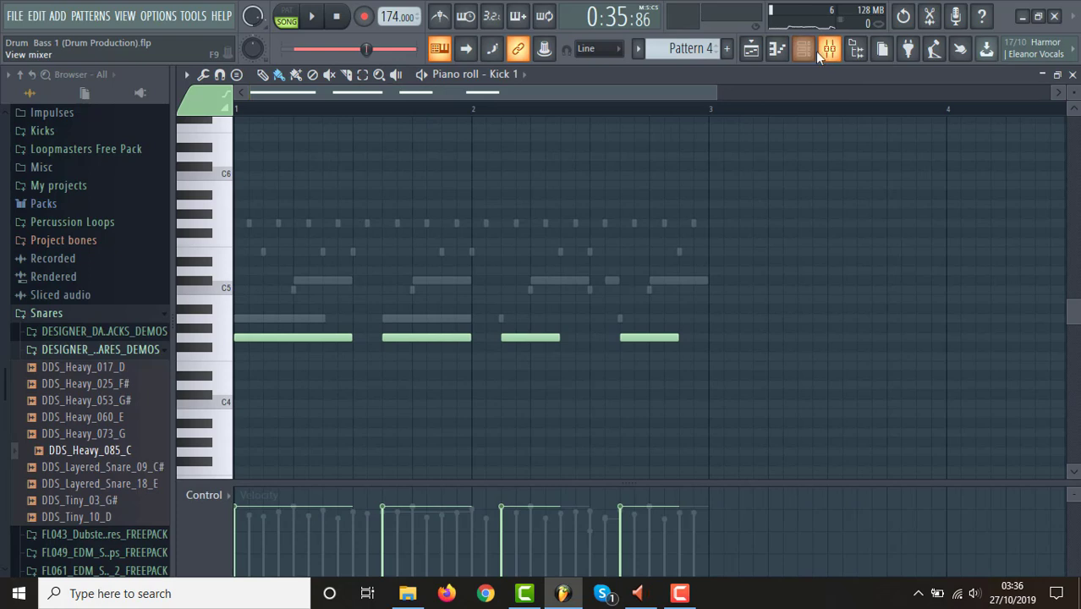
click(804, 49)
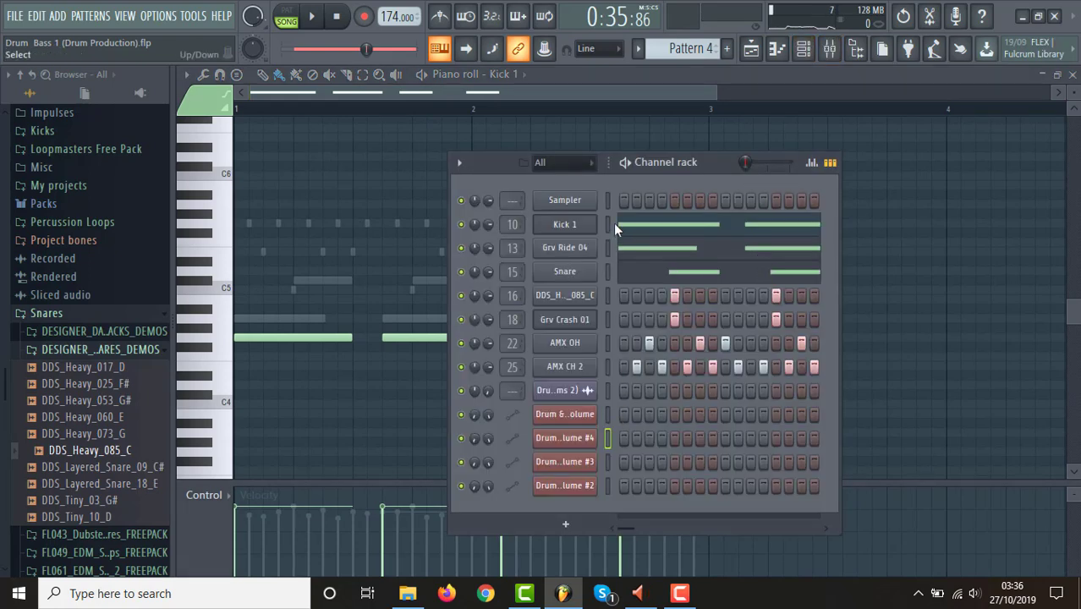
click(582, 271)
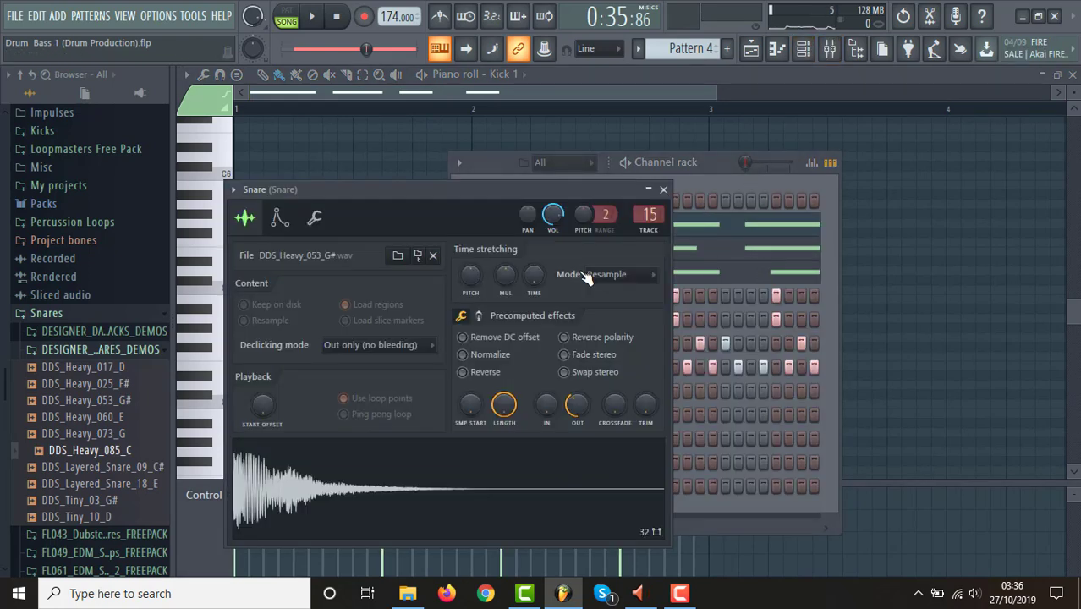
click(753, 273)
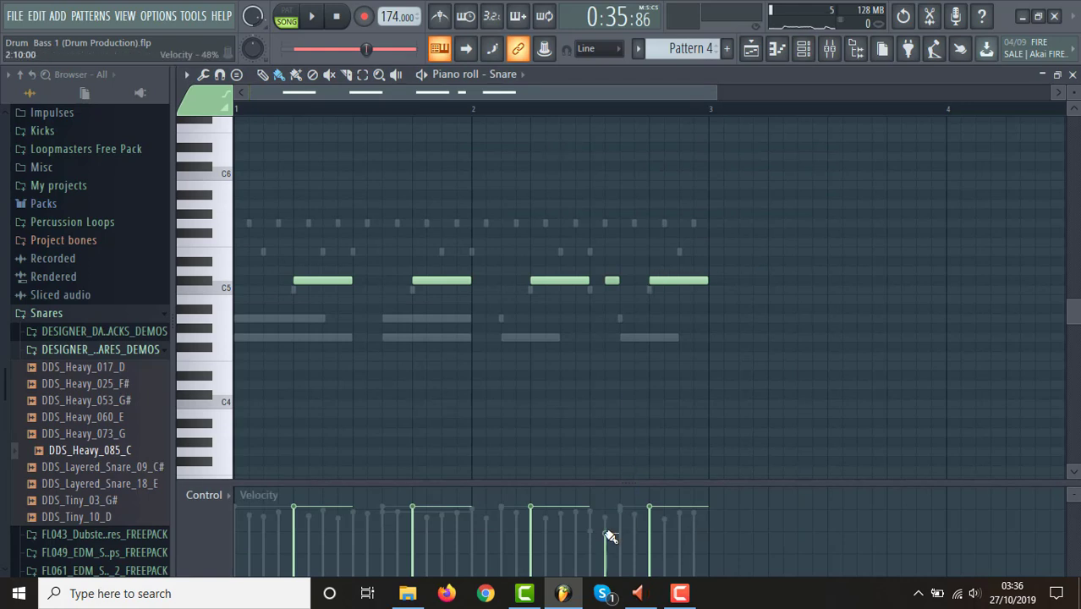
Examine the step velocities of the DDS_Heavy_085_C snare layer across Pattern 4 in the channel rack.
click(804, 48)
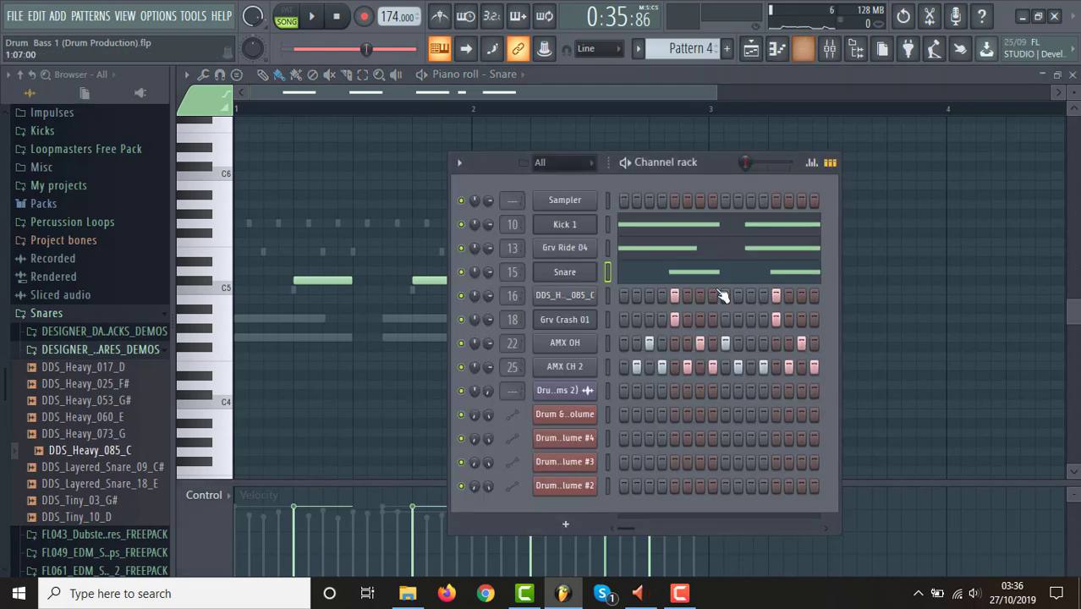
click(582, 295)
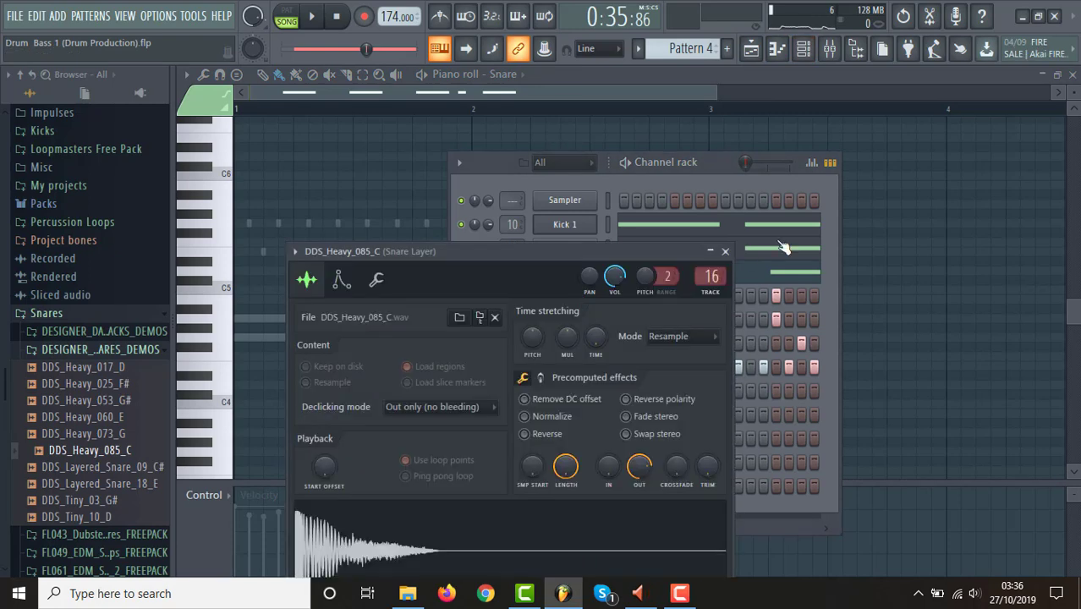
click(823, 171)
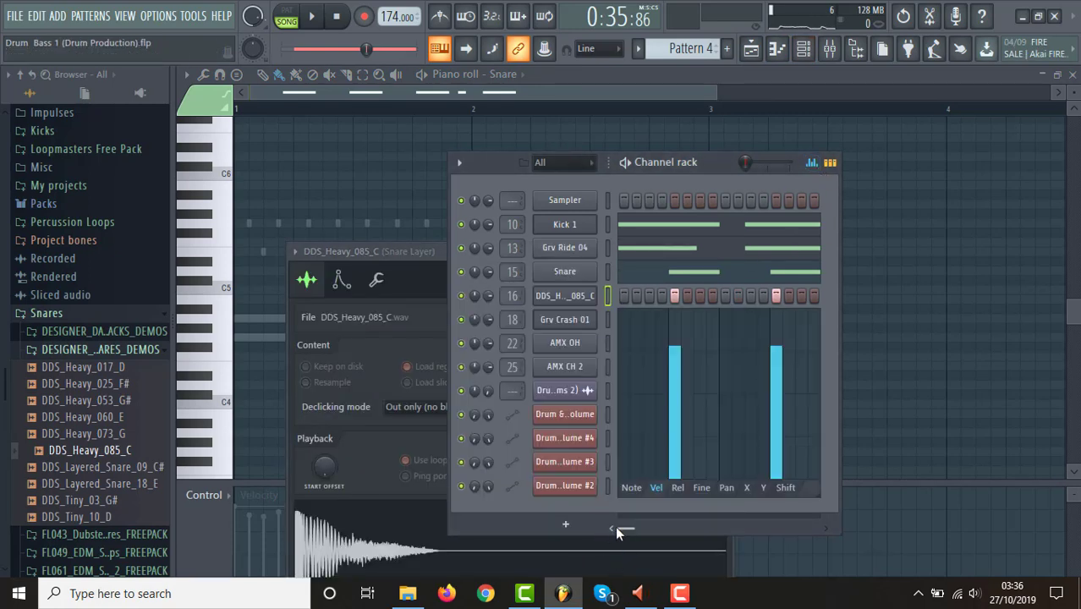
drag(626, 527, 703, 526)
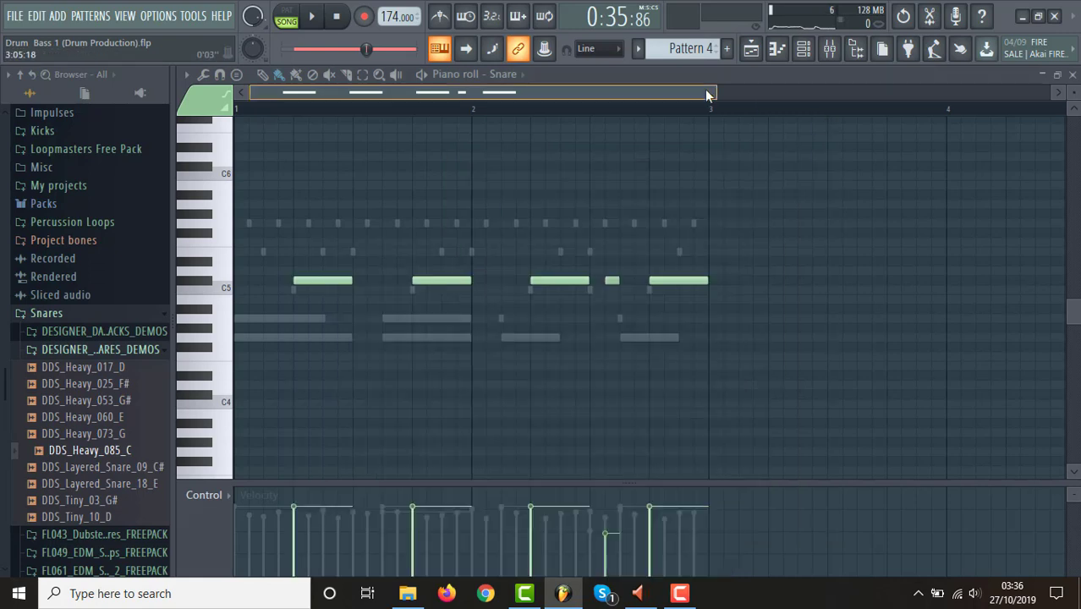
Return to the playlist, play the Pattern 4 to Pattern 3 section from bar 27, and stop playback.
click(776, 48)
click(751, 48)
key(space)
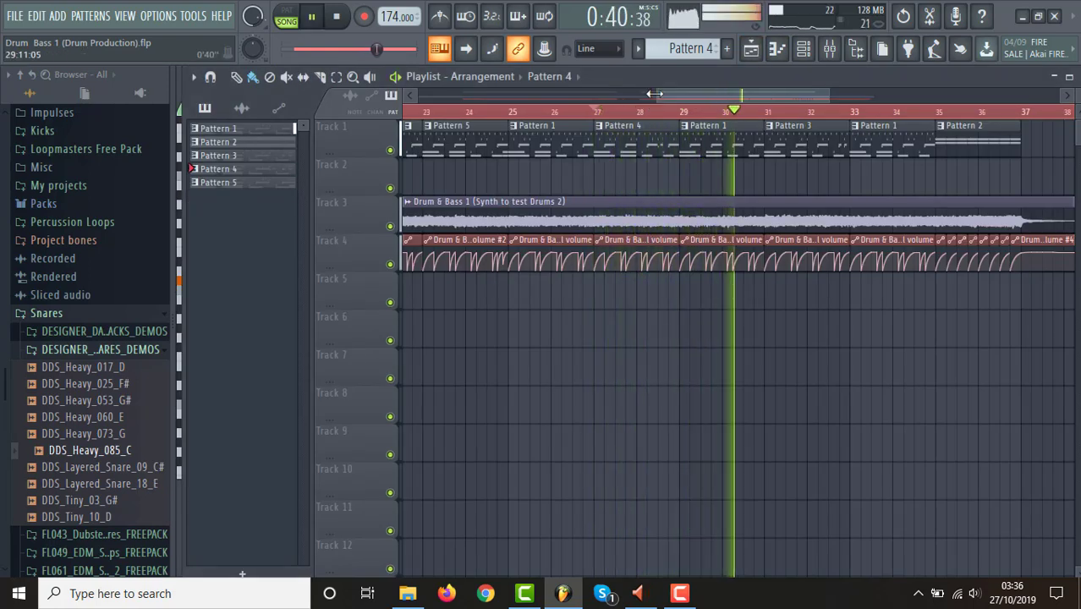
drag(540, 104, 473, 102)
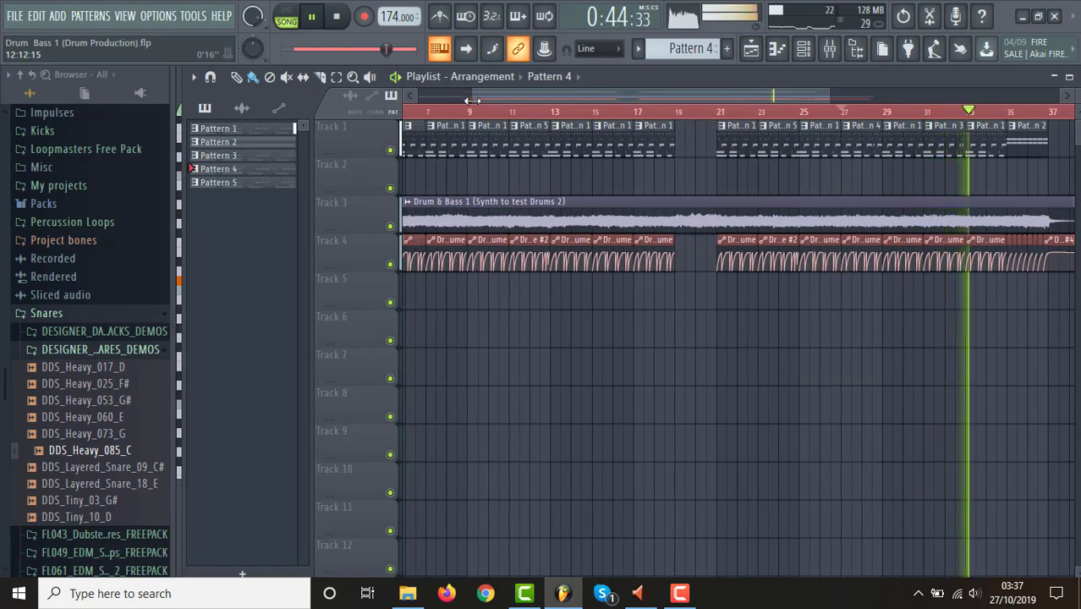
drag(472, 100, 688, 89)
key(space)
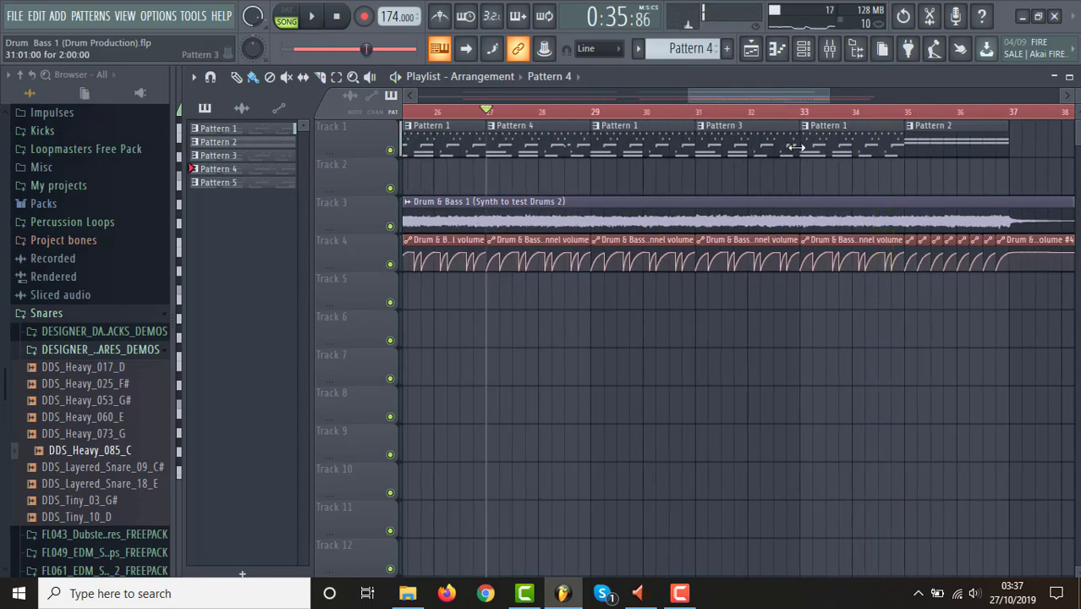
Open Pattern 3 from its playlist clip and examine its Kick 1 and Snare notes and velocities in the piano roll.
click(803, 48)
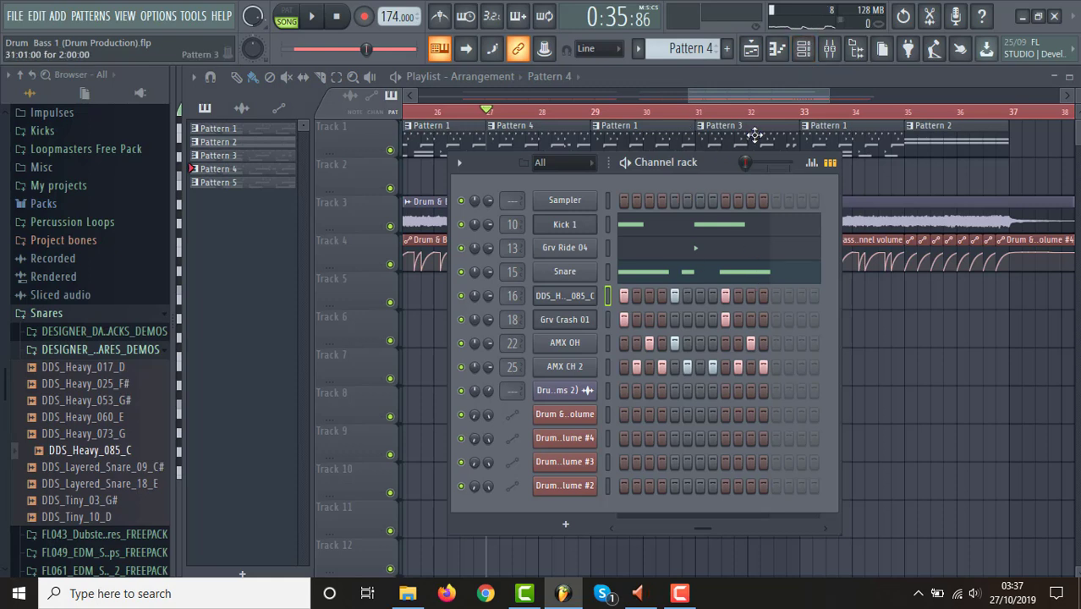
key(F6)
double_click(755, 134)
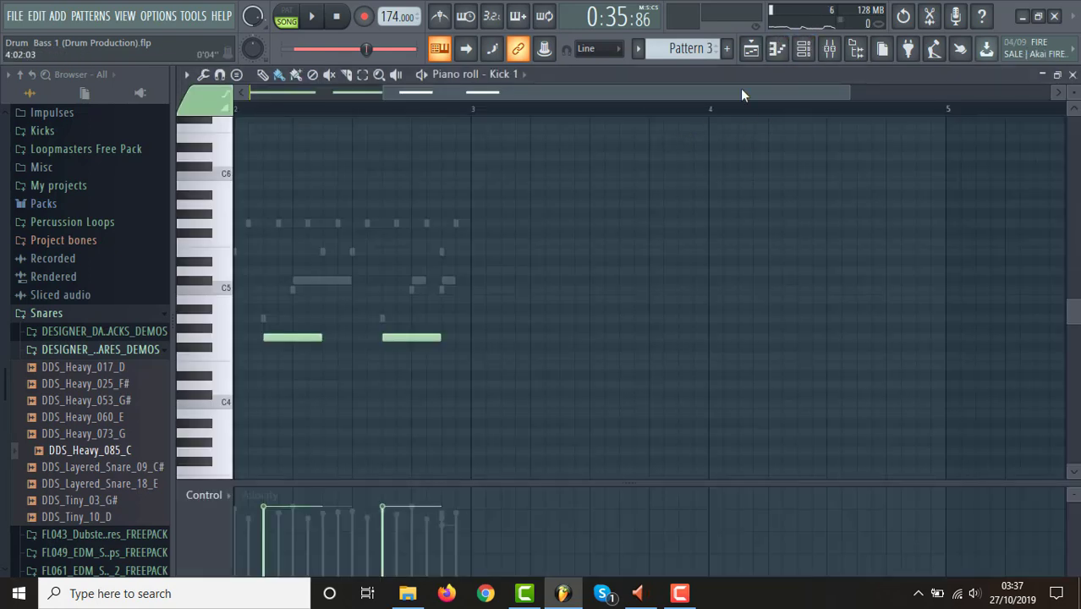
drag(741, 89, 554, 107)
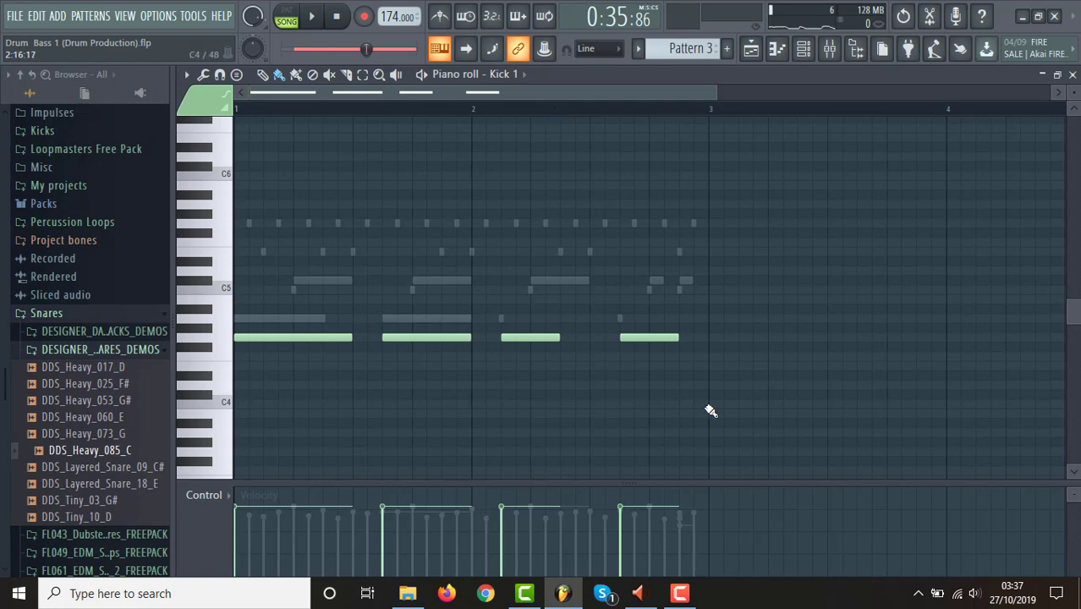
click(803, 48)
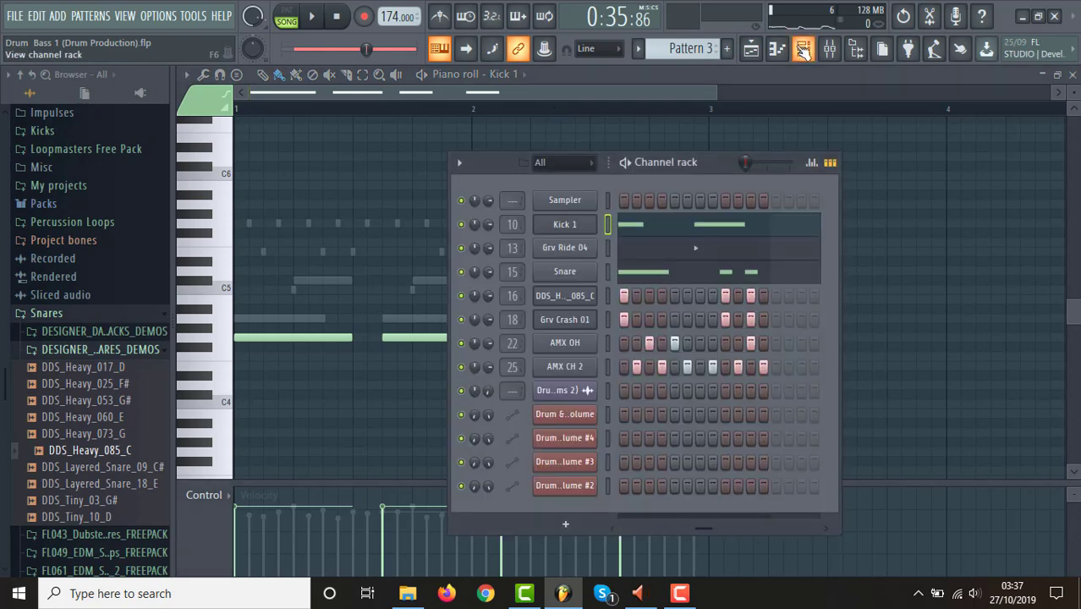
click(749, 276)
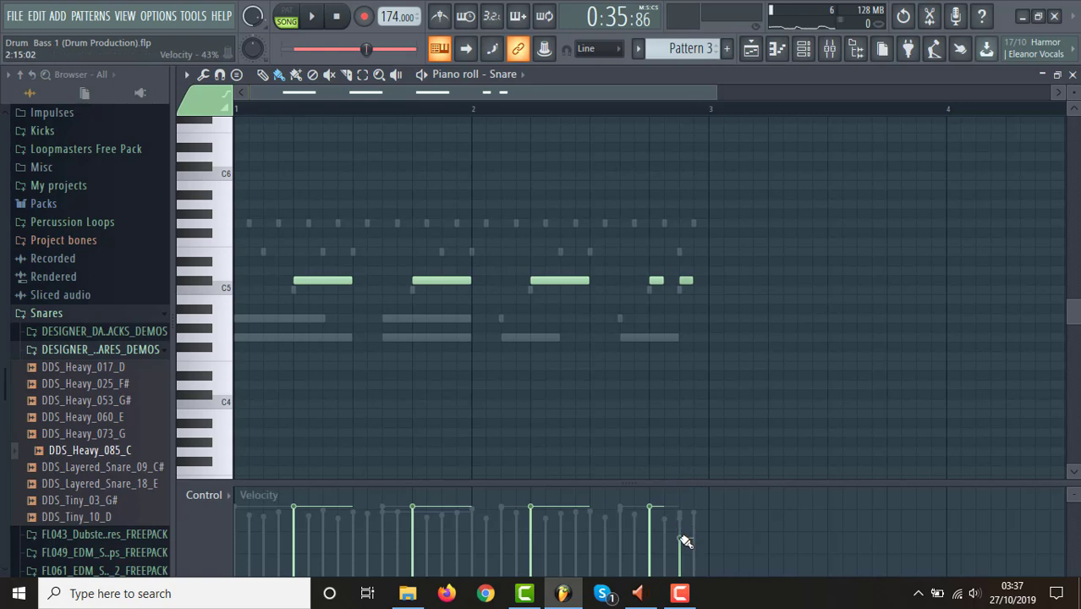
Lower the velocity of the last DDS_Heavy_085_C snare layer hit in Pattern 3 to about 53%.
click(804, 50)
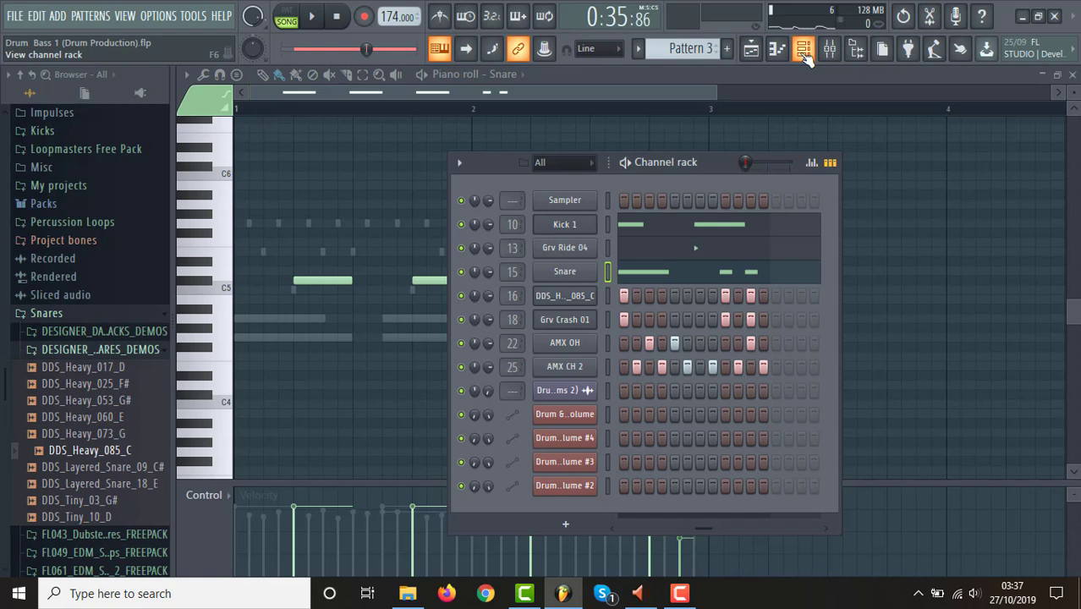
click(571, 296)
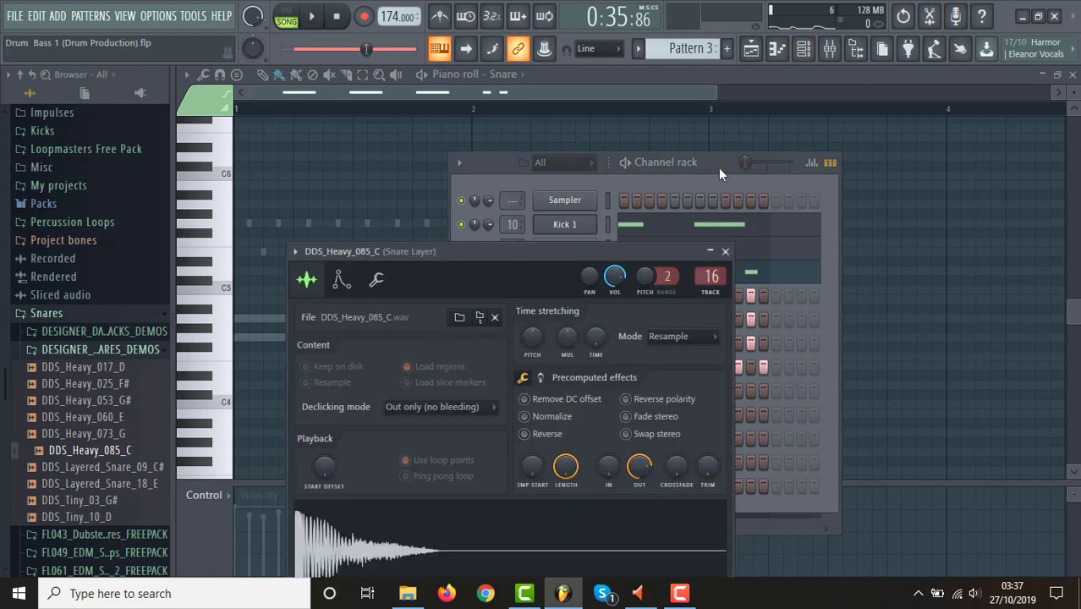
click(719, 167)
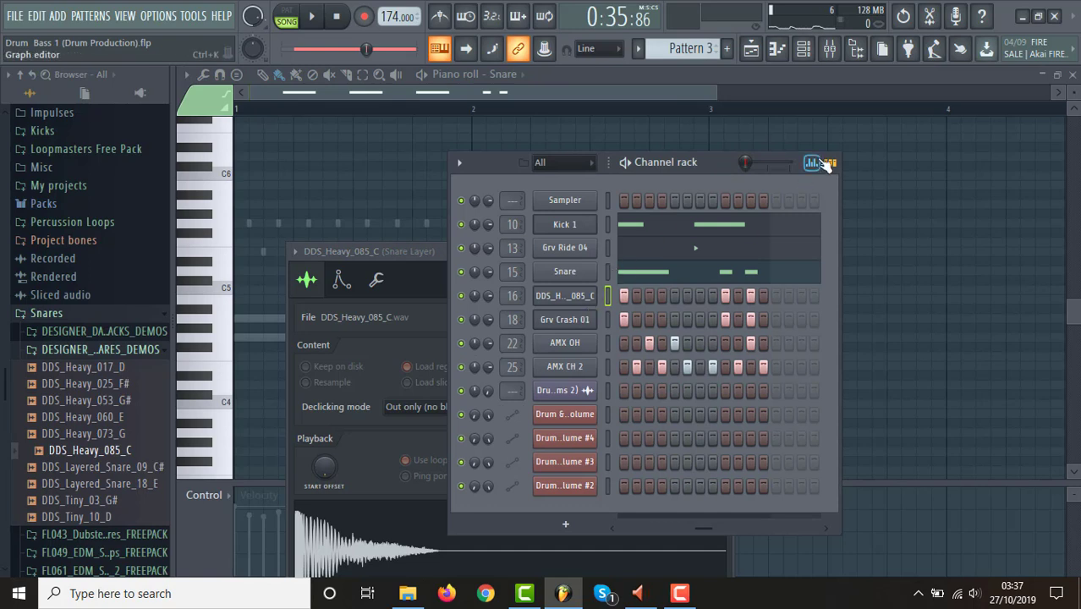
click(811, 162)
click(751, 369)
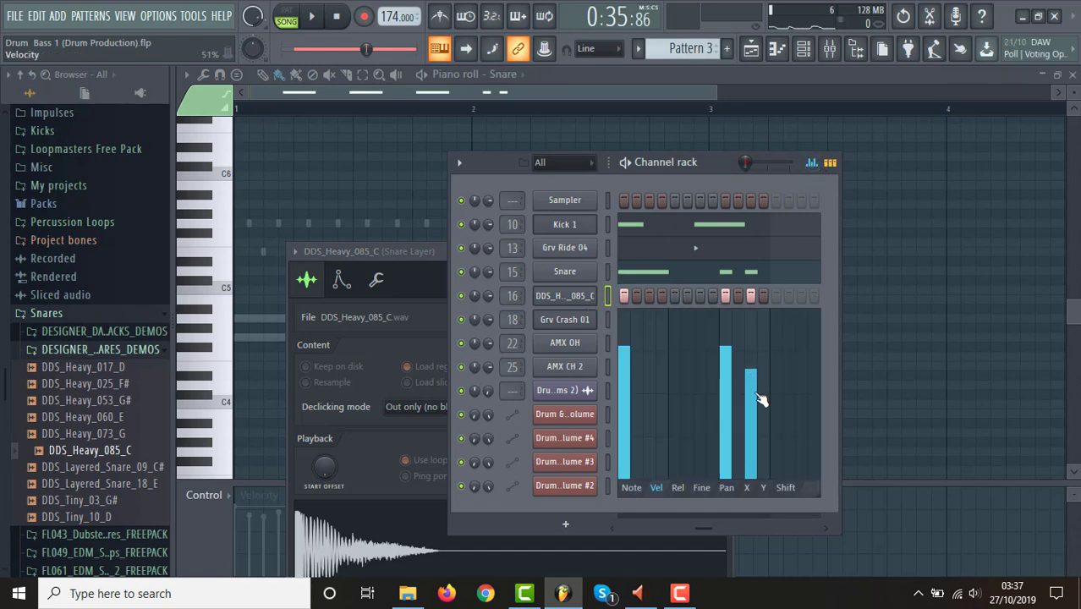
click(757, 393)
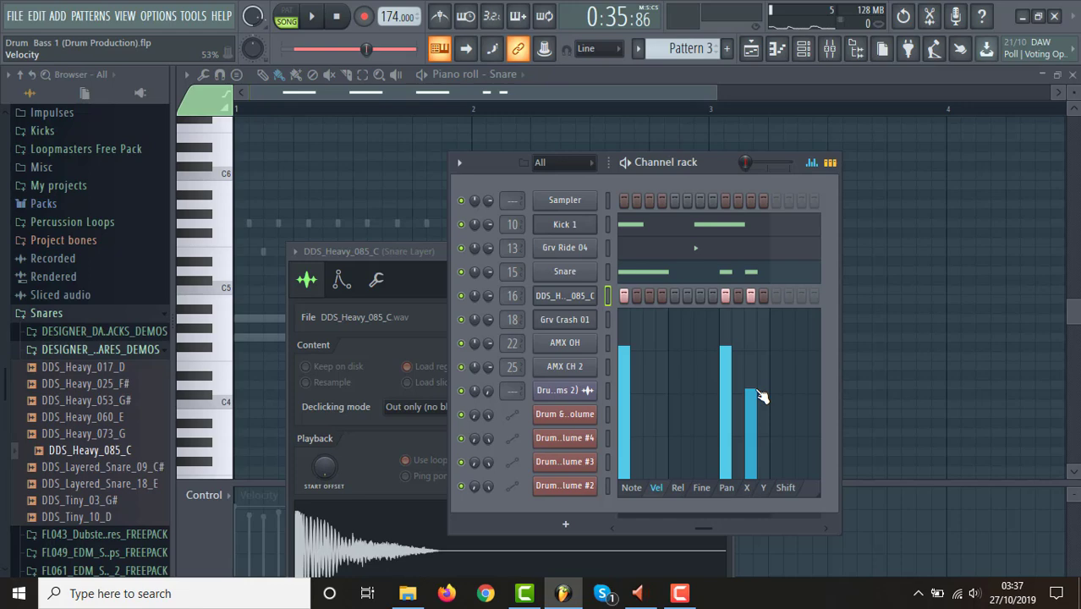
Return to the playlist, bring the whole arrangement into view and play it from bar 5.
click(752, 51)
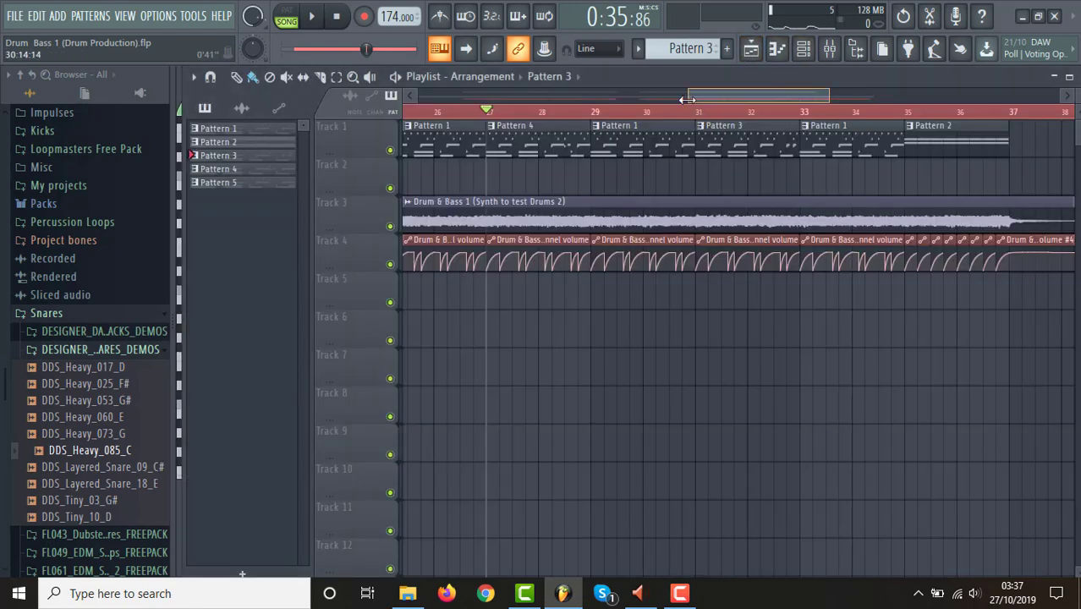
scroll(684, 99, down, 5)
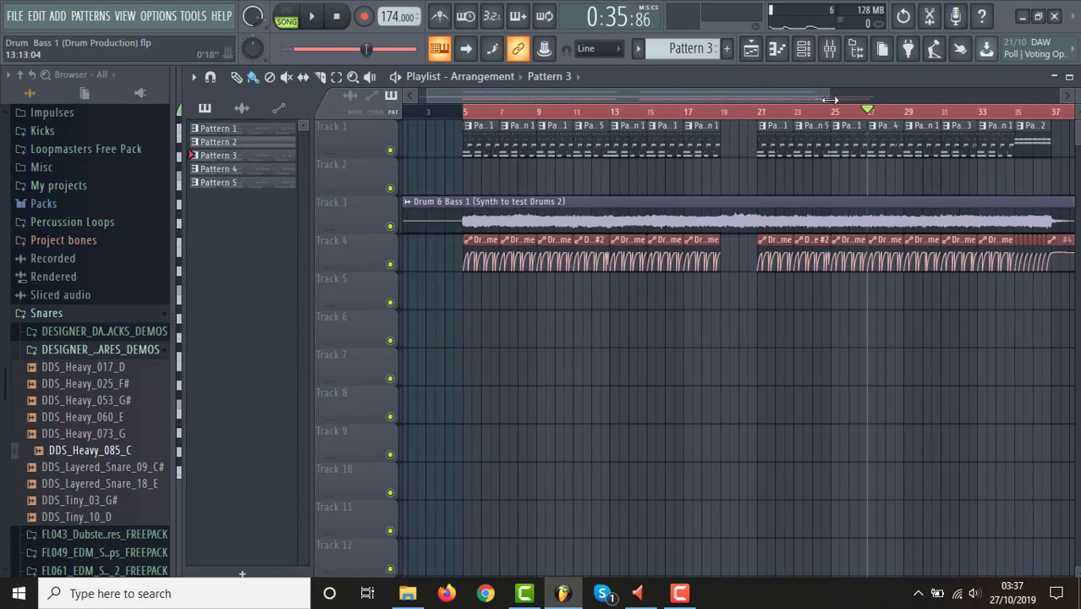
drag(832, 96, 969, 87)
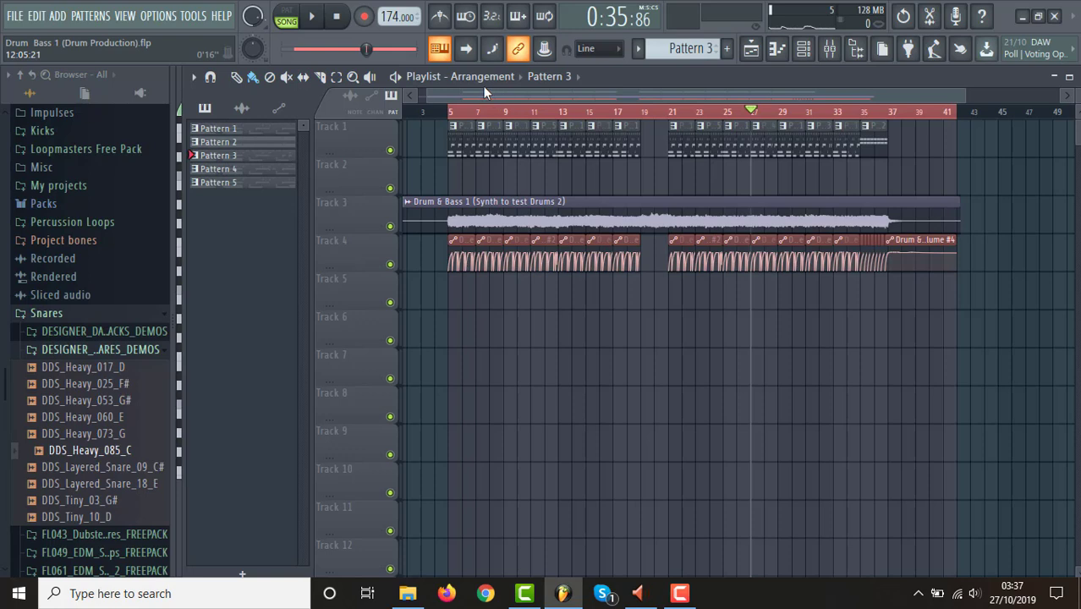
click(455, 115)
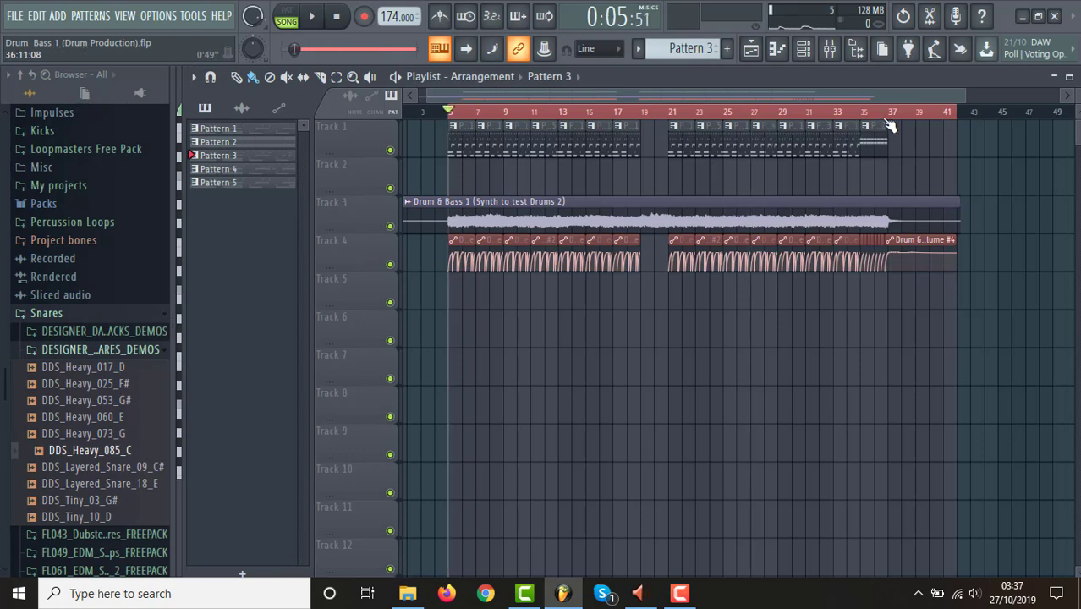
key(space)
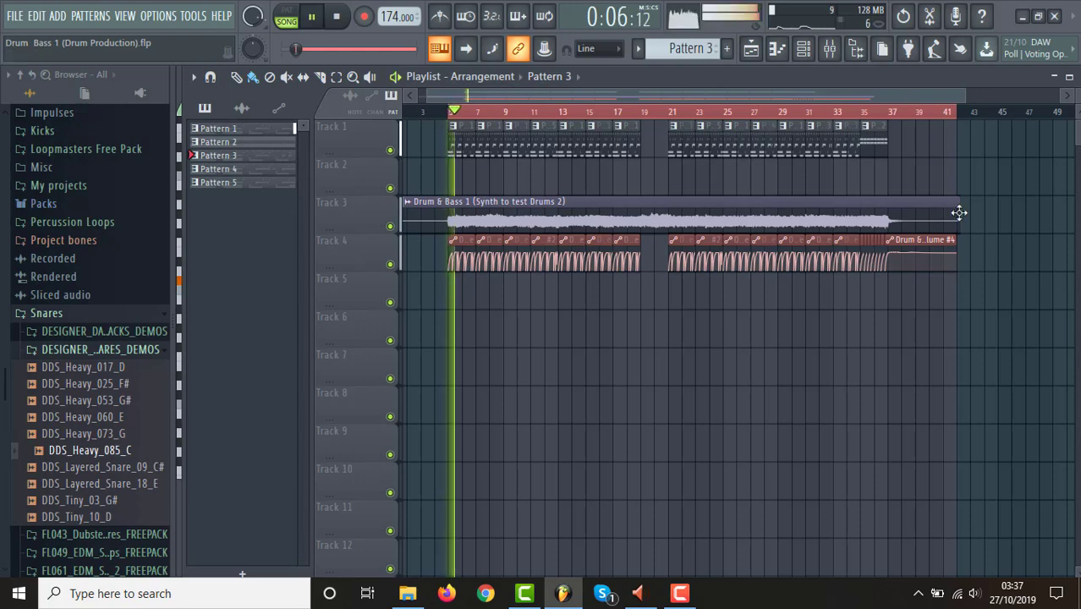
click(1079, 593)
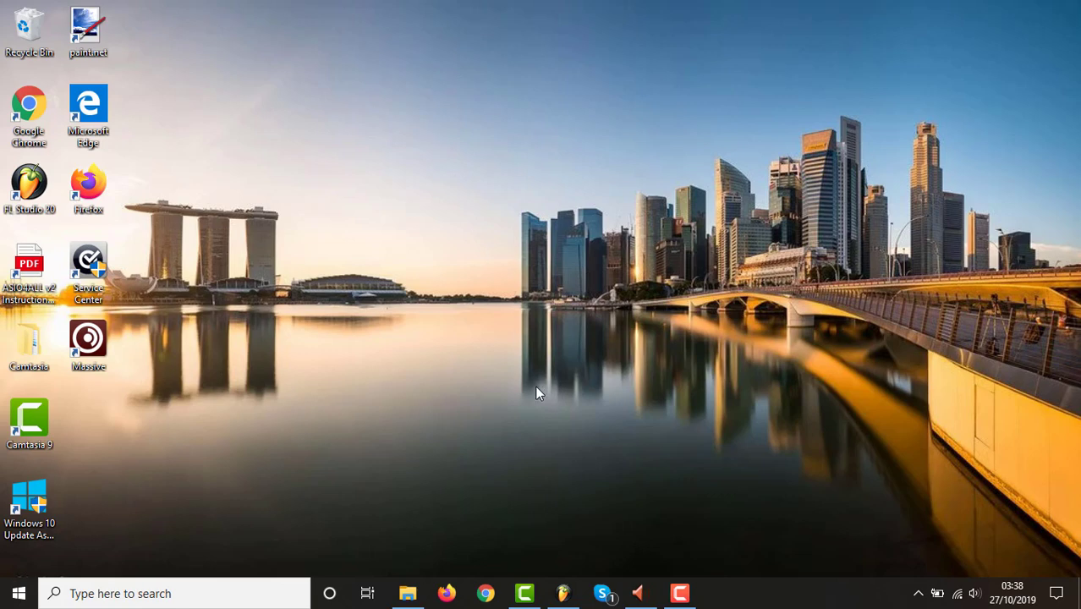
click(562, 597)
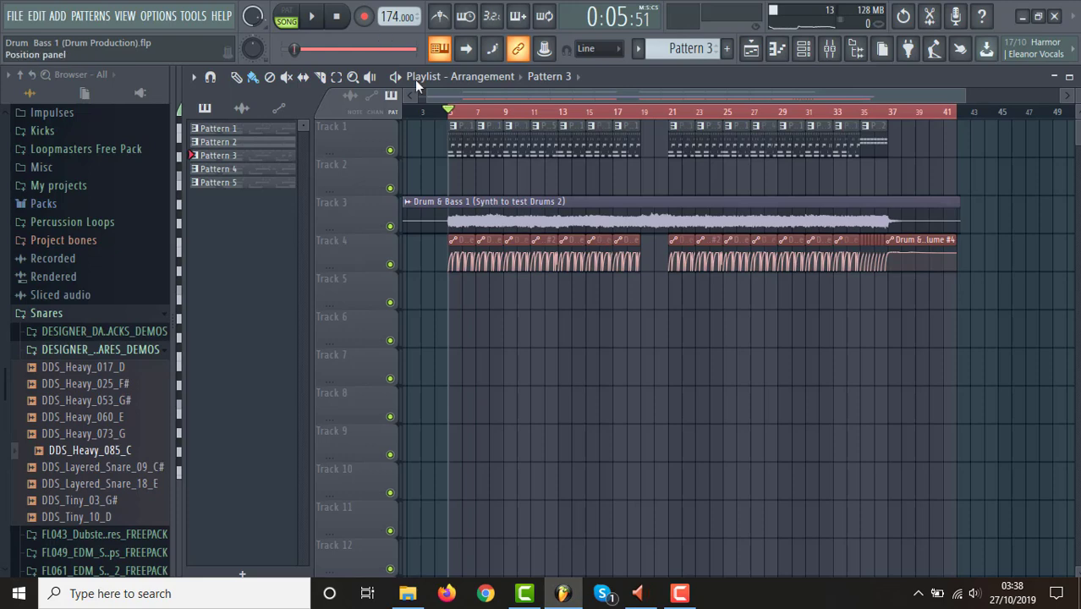
Set the curve tension of the Channel volume #4 automation clips over Pattern 2 to 36%, and audition them from bar 35.
drag(426, 95, 901, 114)
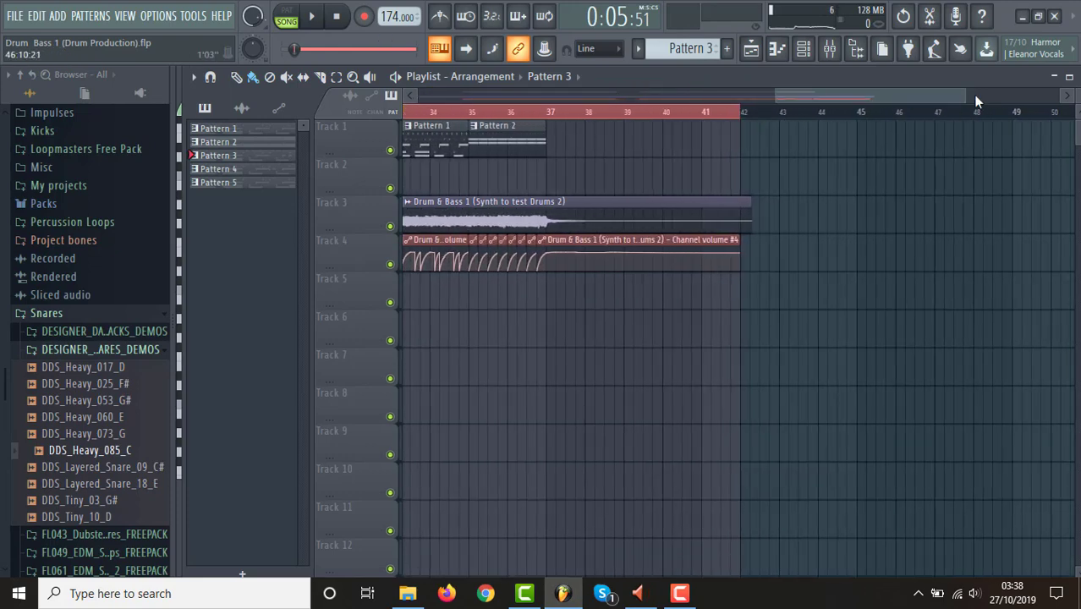
drag(963, 97, 838, 87)
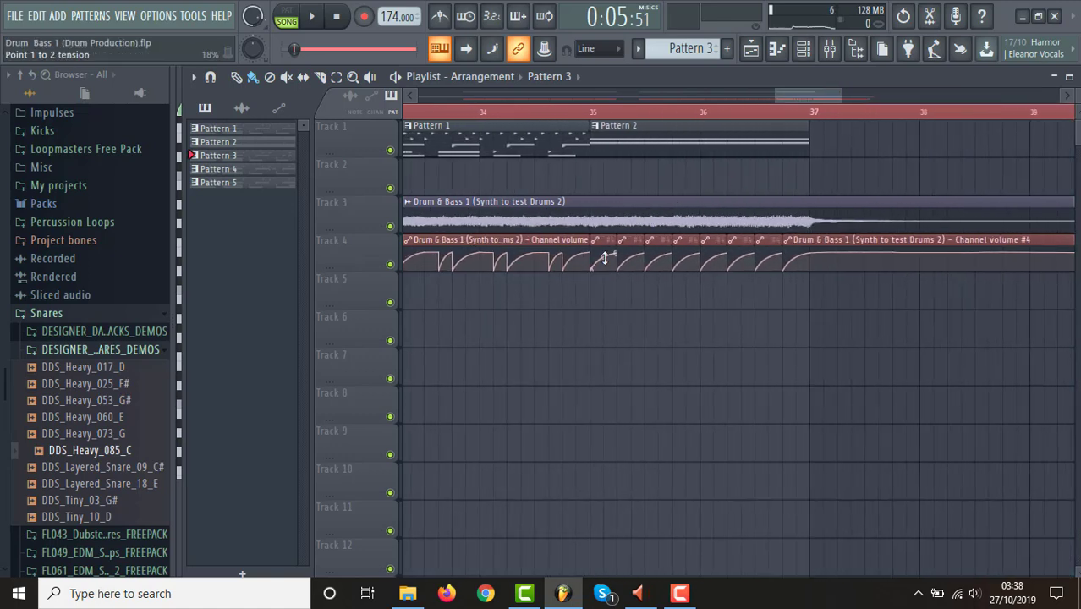
drag(602, 258, 602, 250)
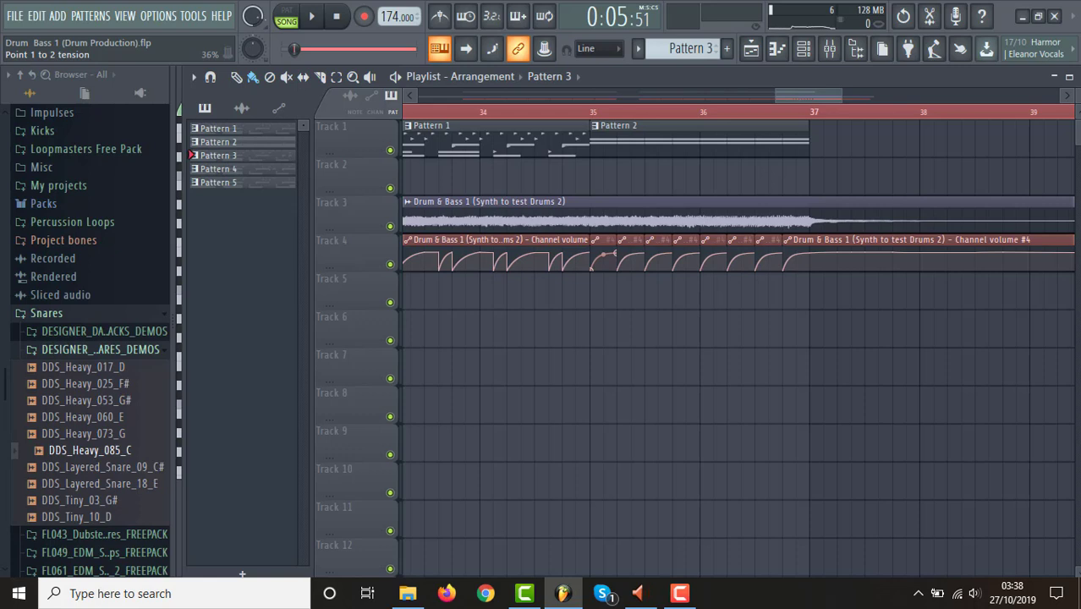
click(590, 108)
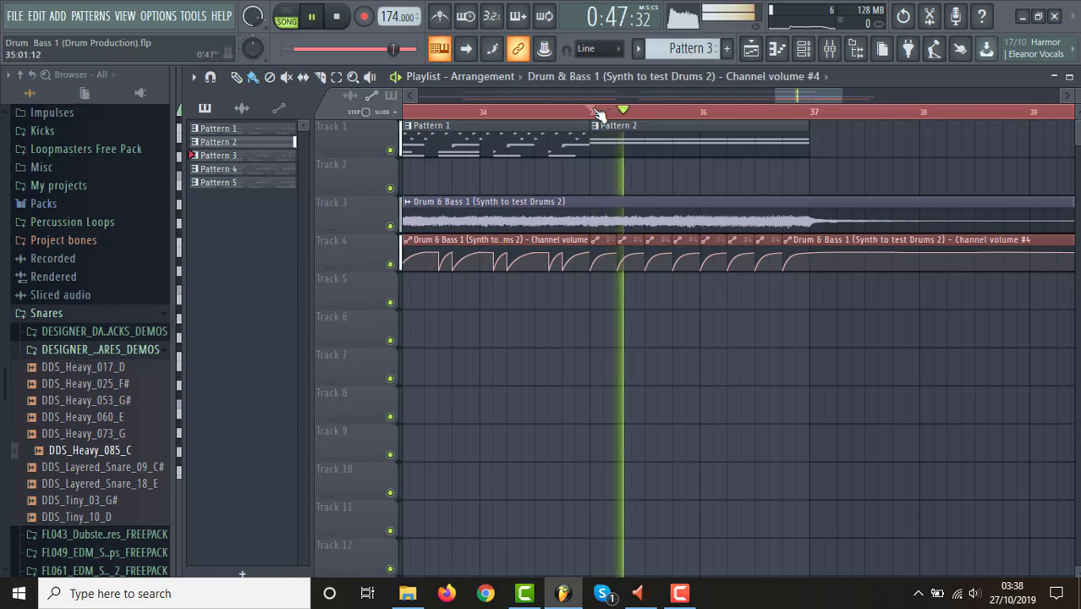
key(space)
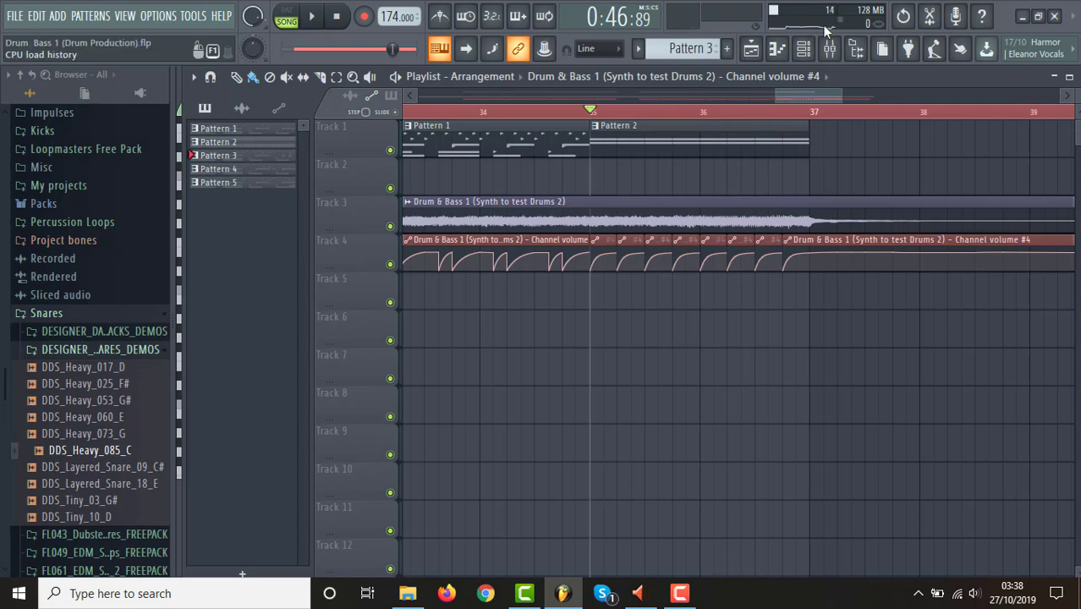
Play the second drum section of the arrangement from bar 21.
drag(772, 97, 488, 96)
click(694, 114)
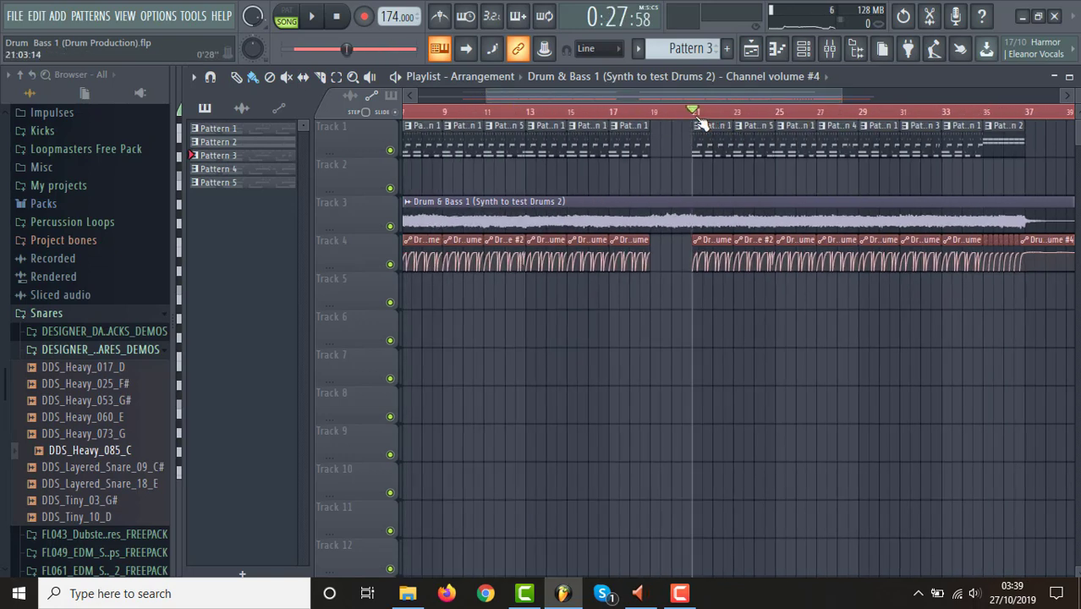
key(space)
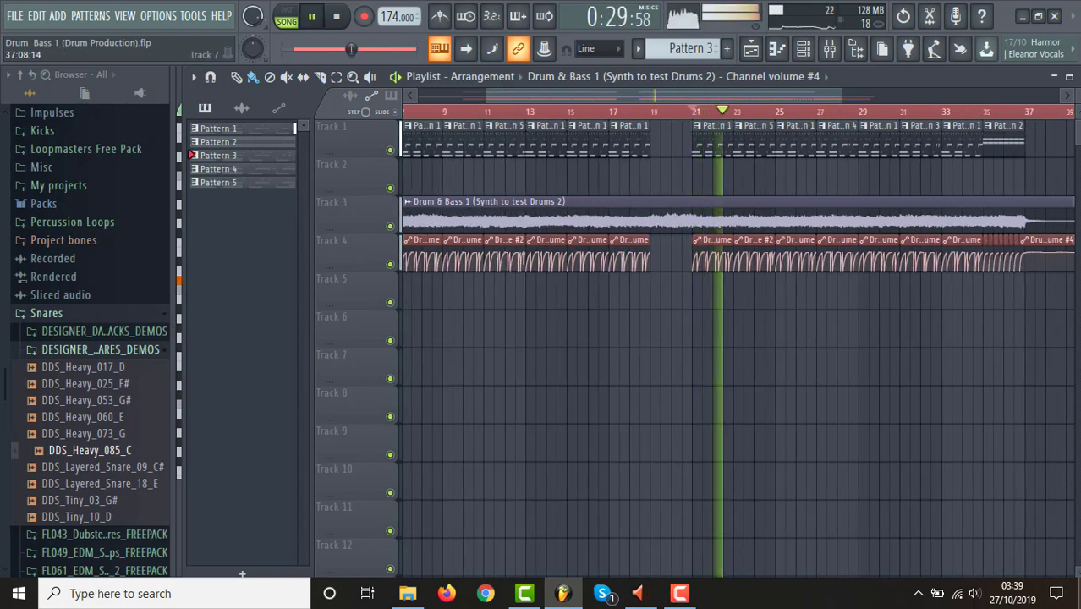
click(1079, 594)
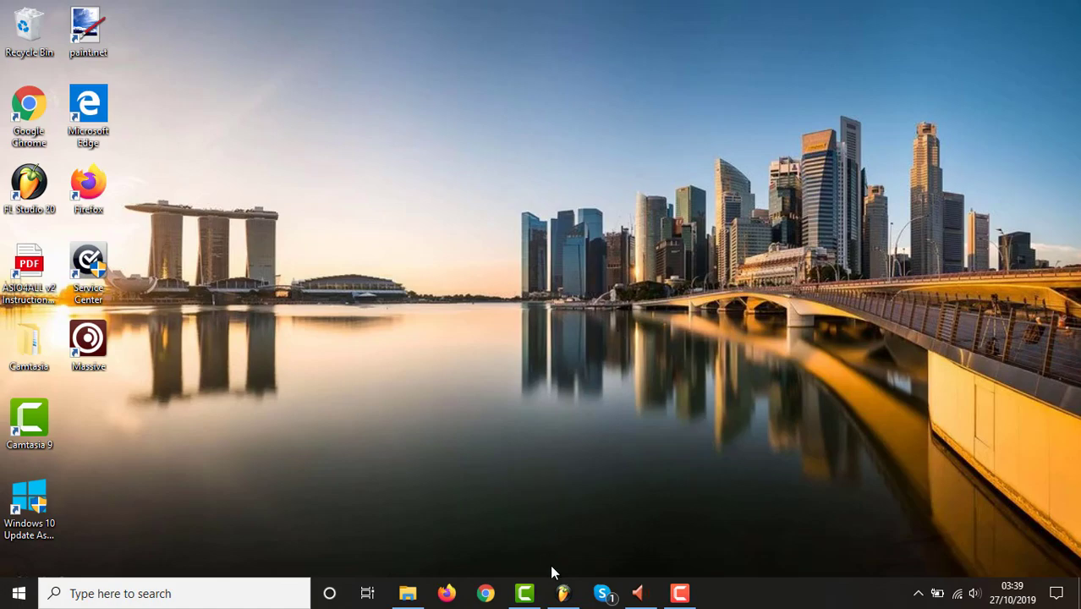
click(562, 593)
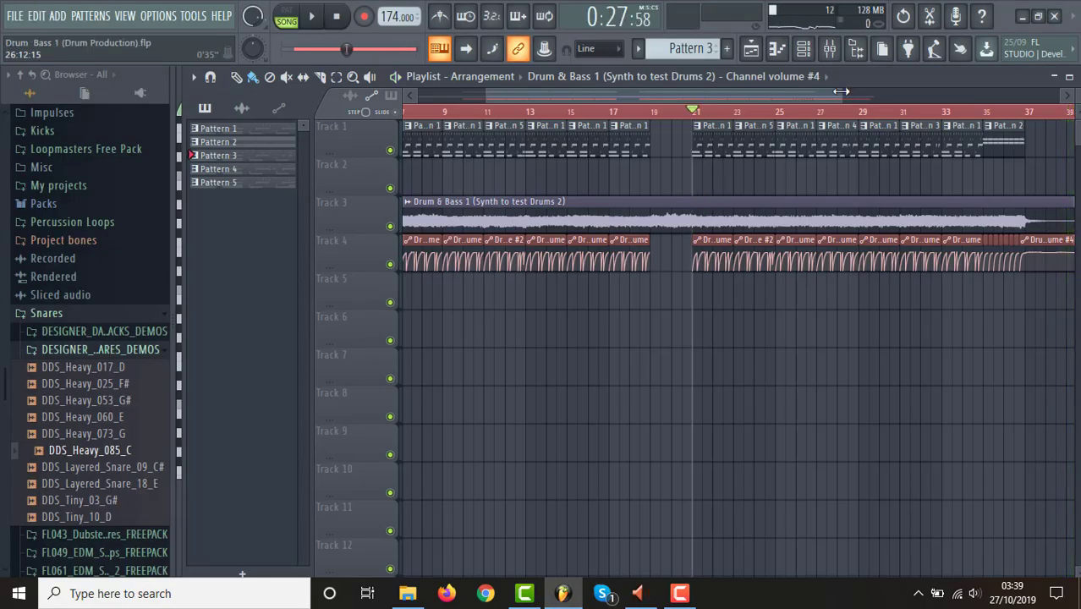
Play the ending of the arrangement from the Pattern 3 clip at bar 31, and stop playback.
drag(843, 96, 1005, 98)
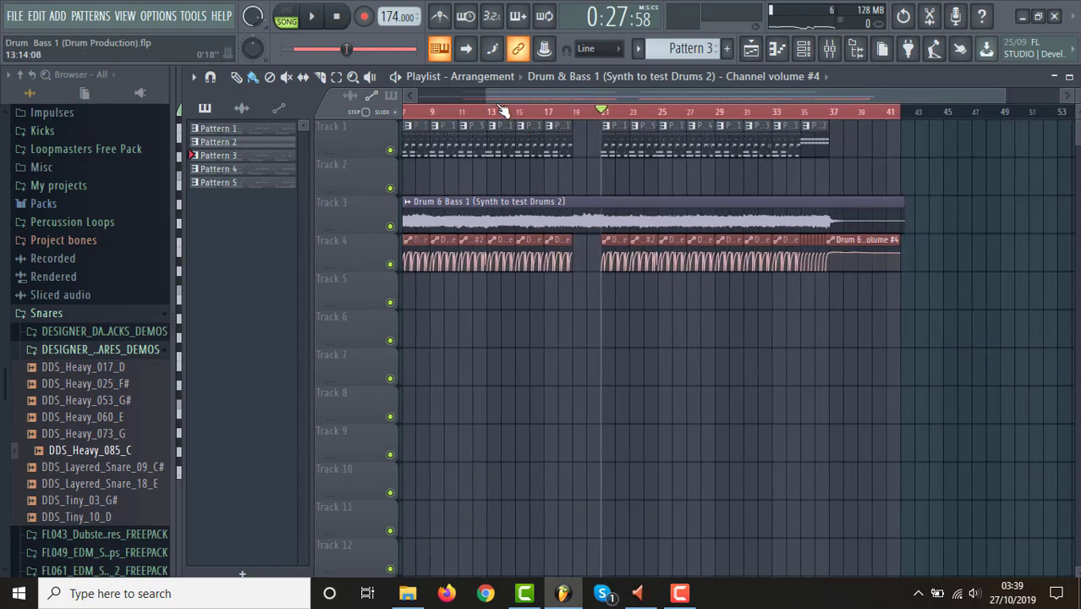
drag(490, 96, 404, 97)
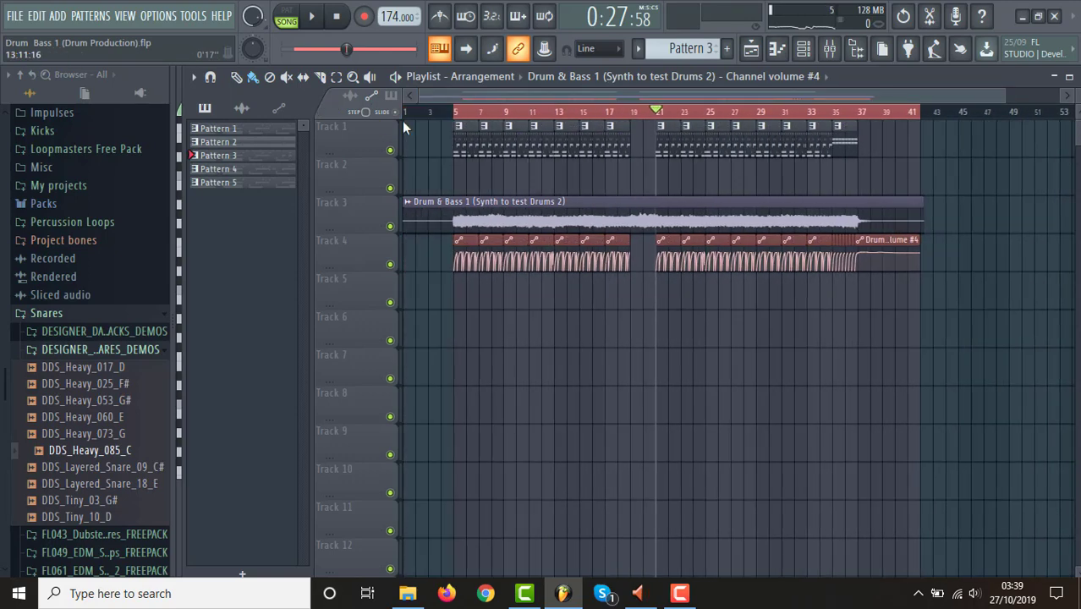
click(784, 115)
key(space)
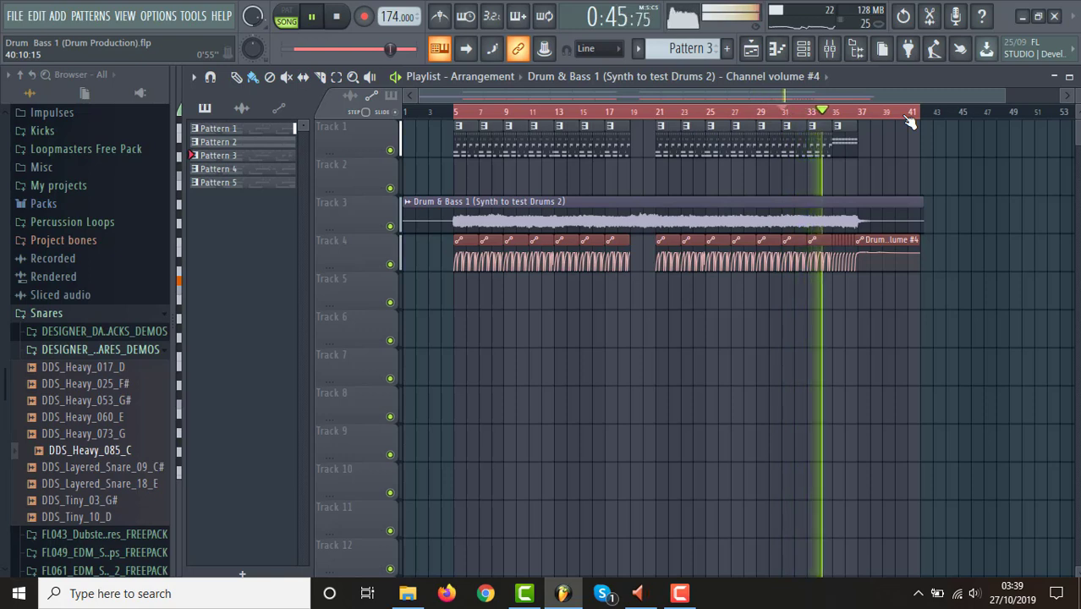
key(space)
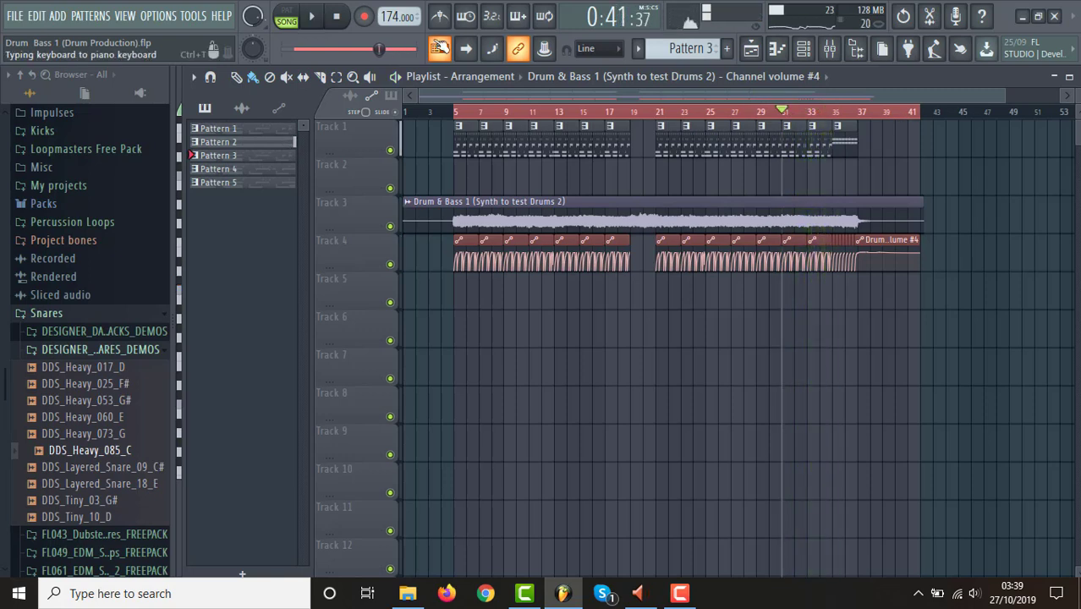
Add a volume dip at 32:15:00 in the Channel volume automation under Pattern 3's last snare hit, and play the section from bar 31.
drag(419, 95, 713, 96)
drag(1005, 96, 805, 97)
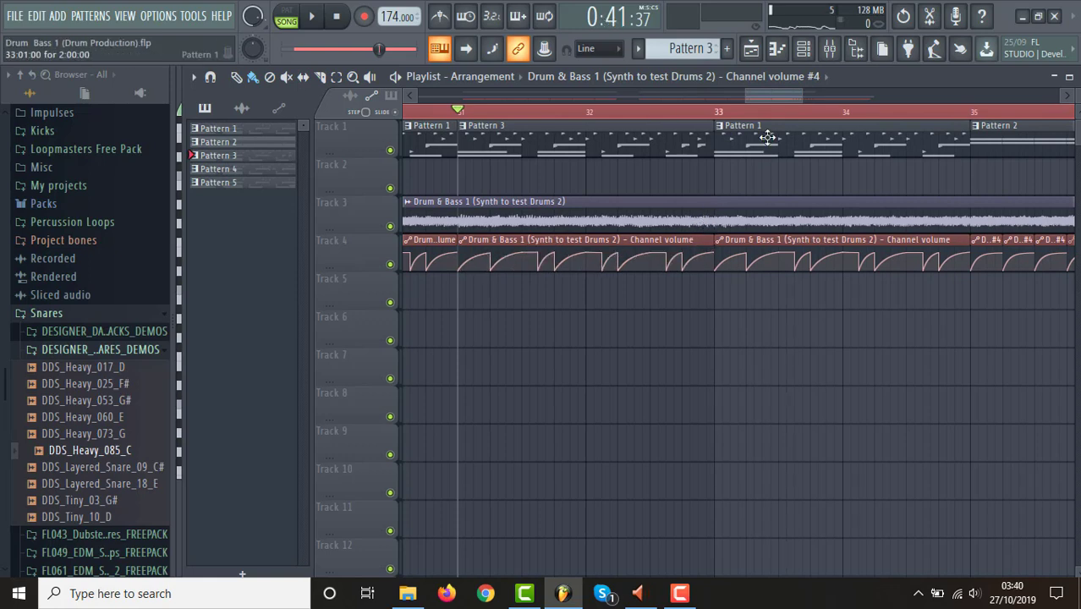
drag(751, 99, 782, 97)
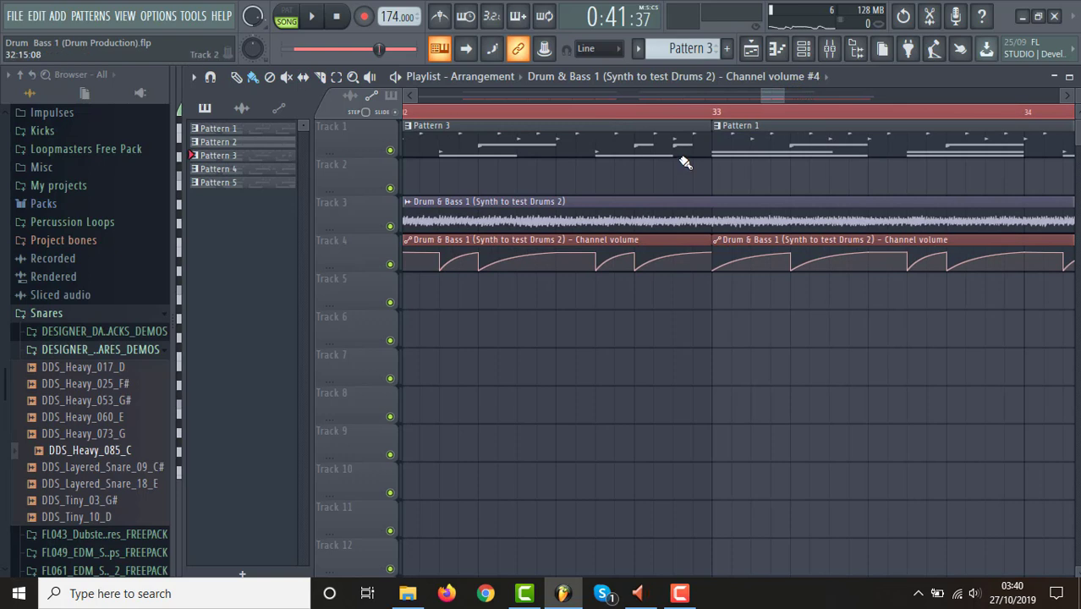
mouse_move(679, 253)
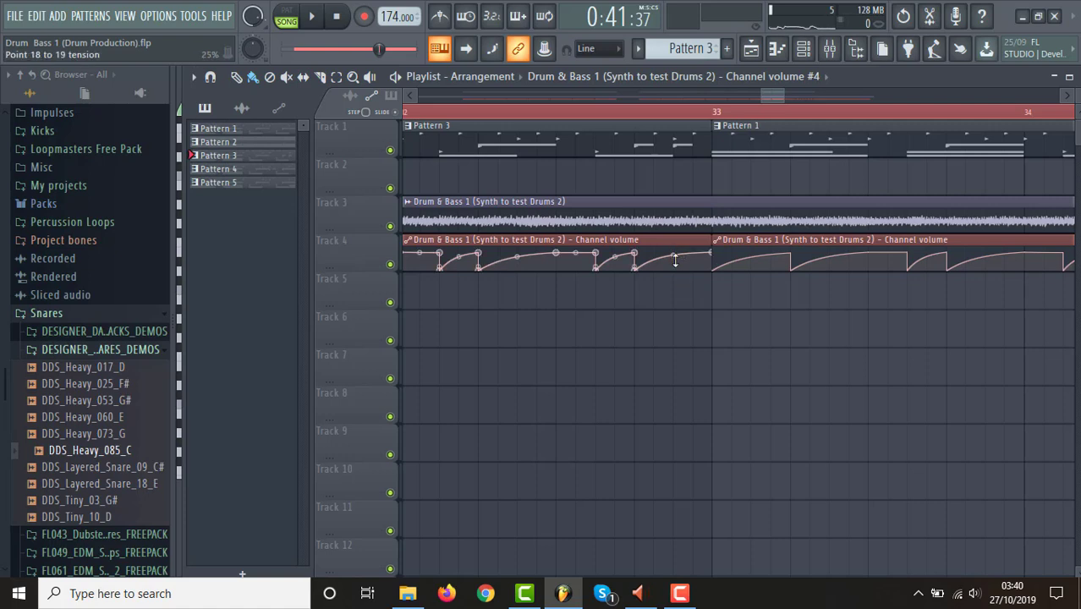
right_click(675, 266)
drag(677, 266, 679, 256)
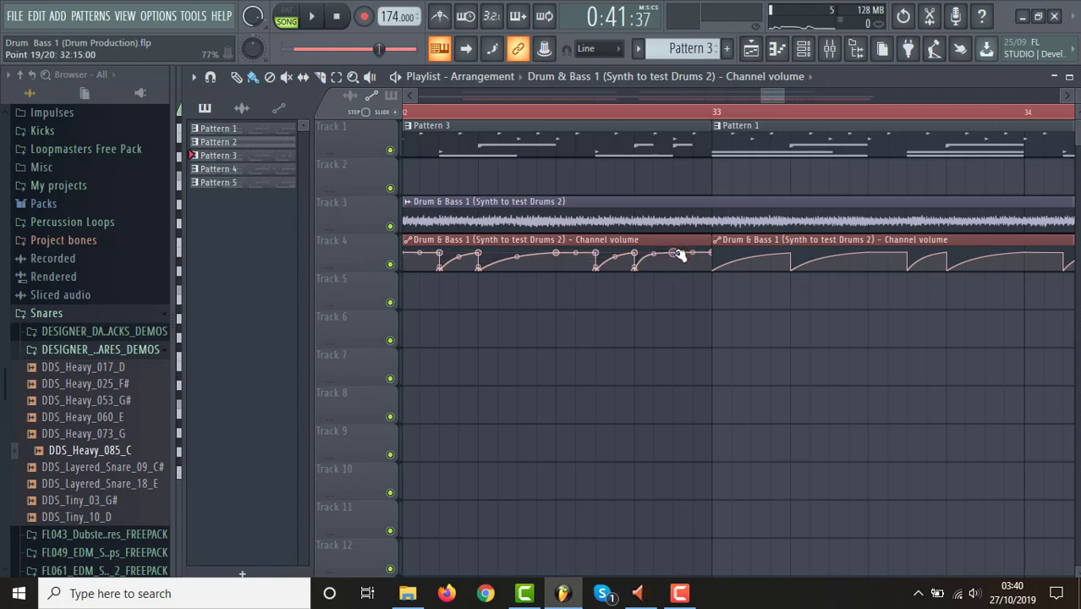
drag(679, 254, 682, 264)
key(space)
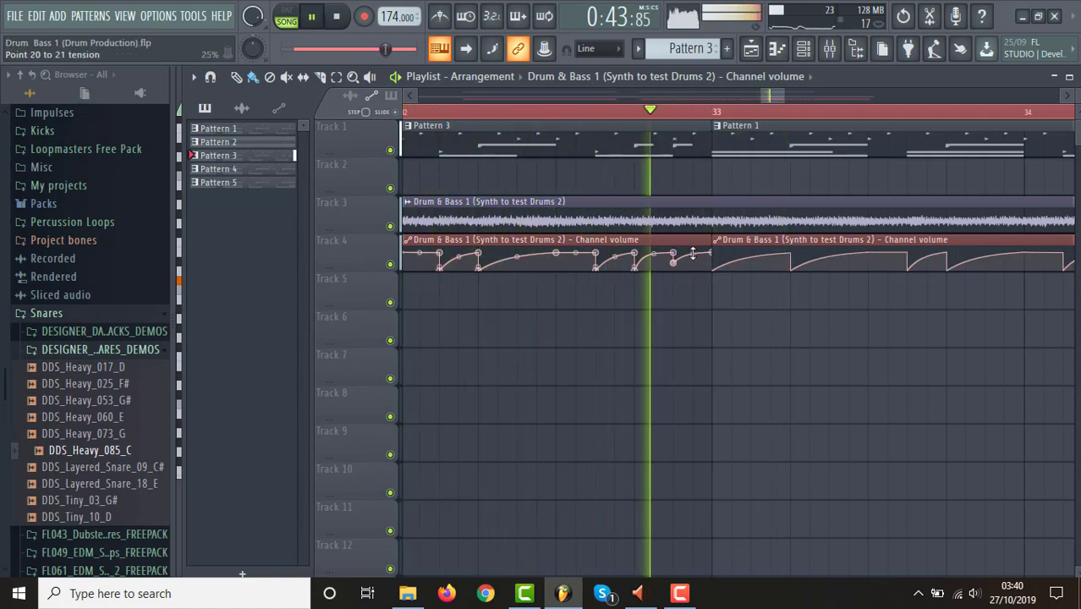
Set the curve tension after the 32:15:00 dip in the Channel volume automation to 13%, and audition the section.
key(space)
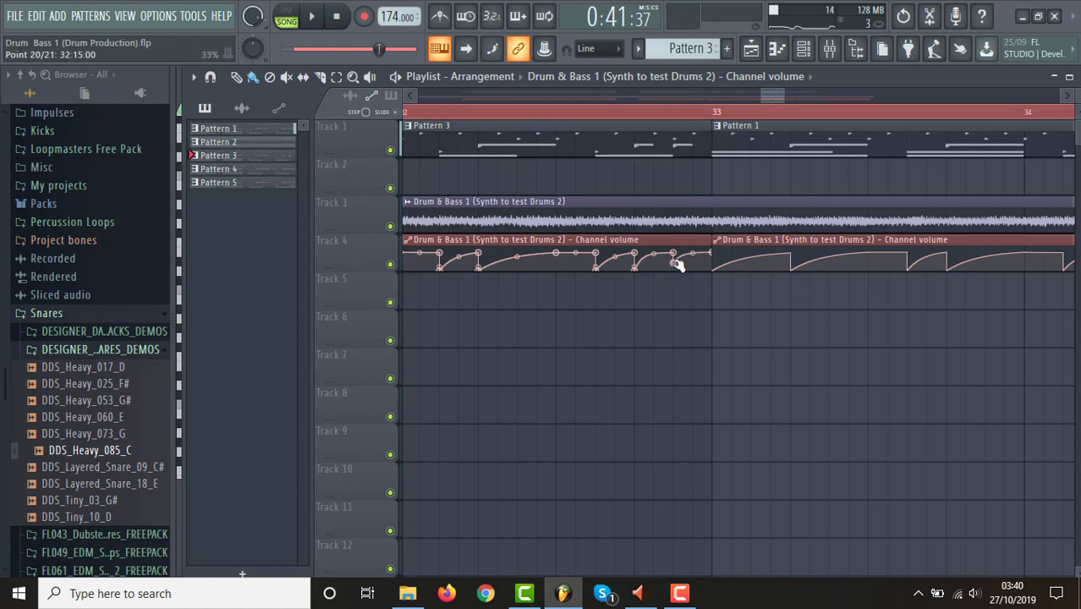
key(space)
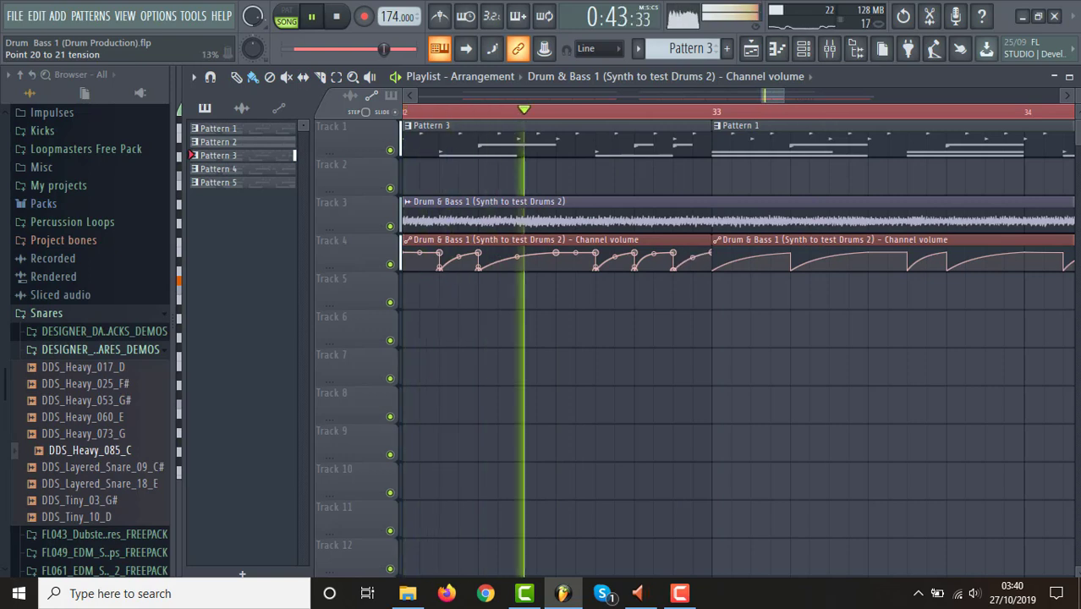
key(space)
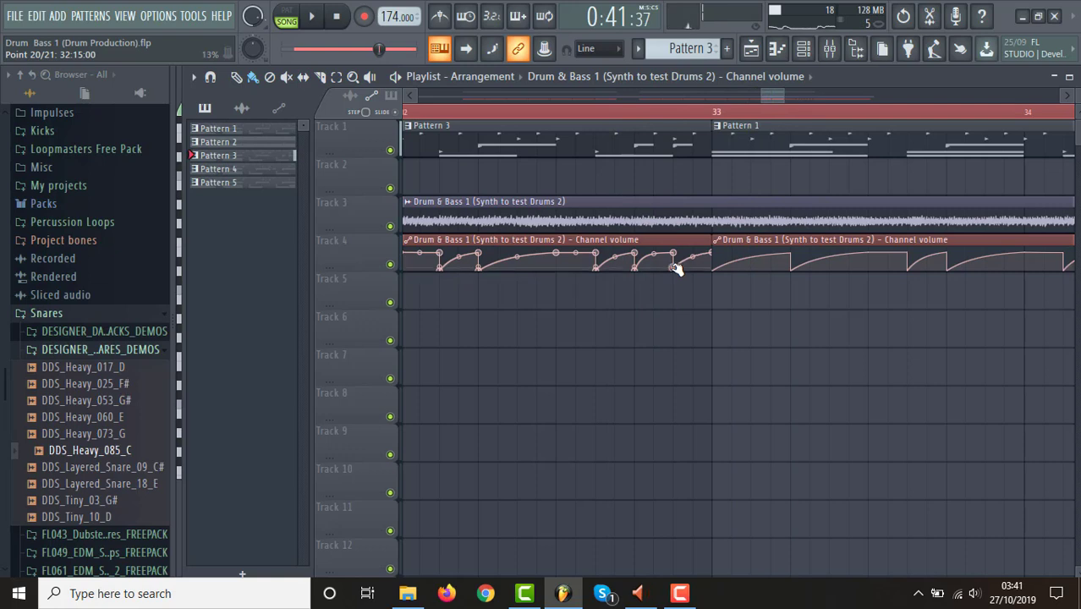
Lower the velocity of Pattern 3's last snare note to about 52%, audition it, and return to the playlist.
click(805, 49)
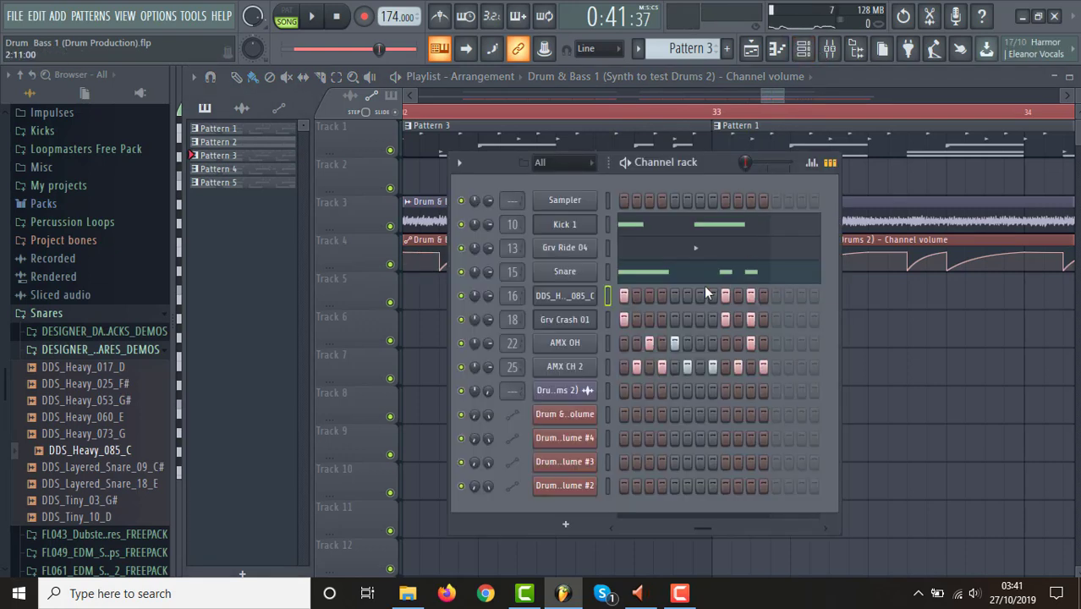
click(724, 275)
click(724, 276)
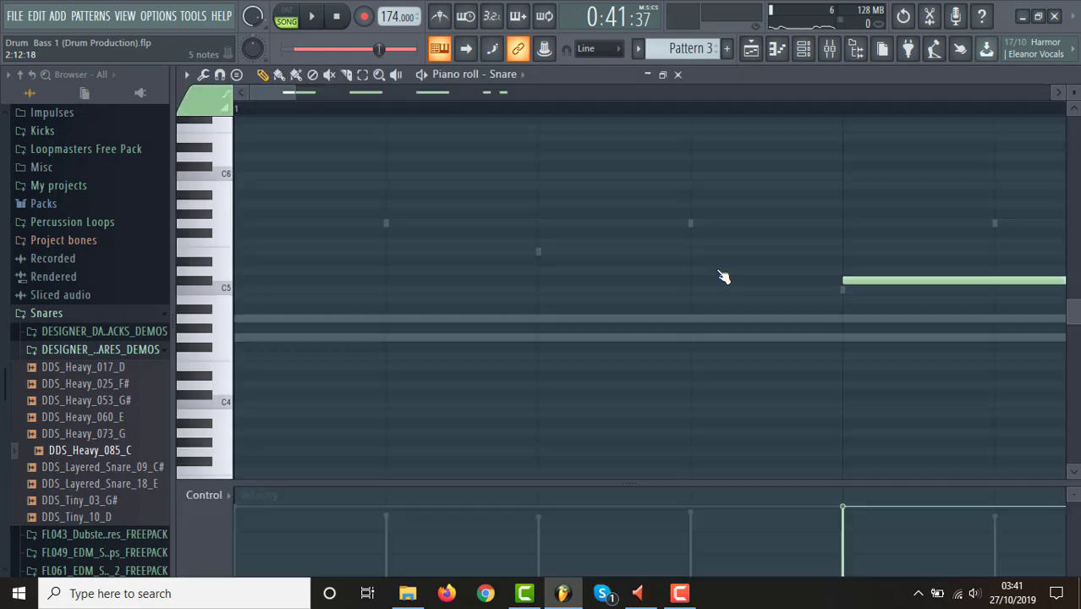
drag(688, 508, 687, 536)
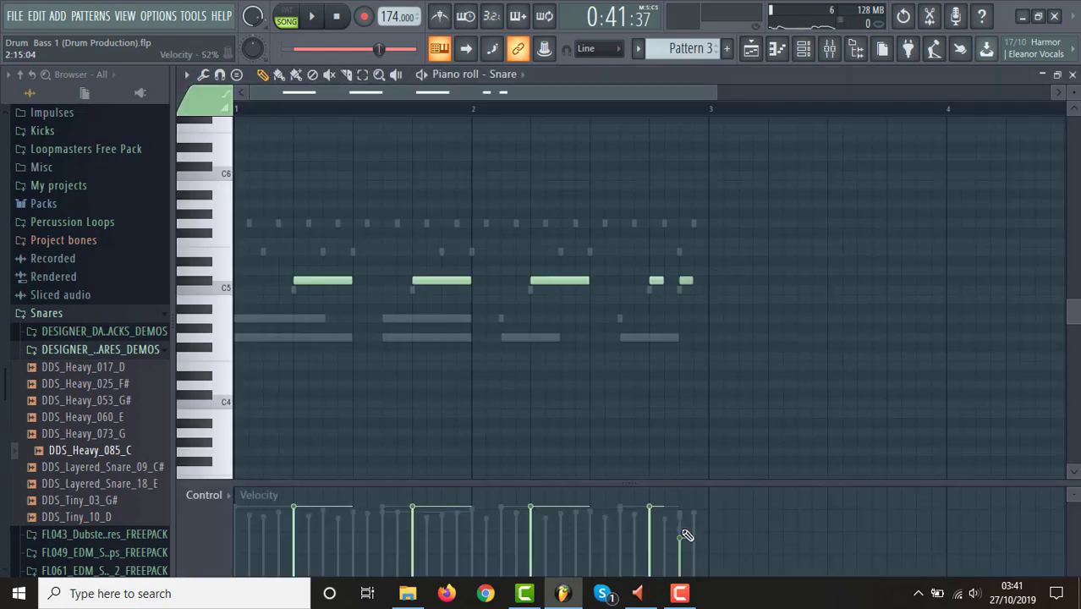
key(space)
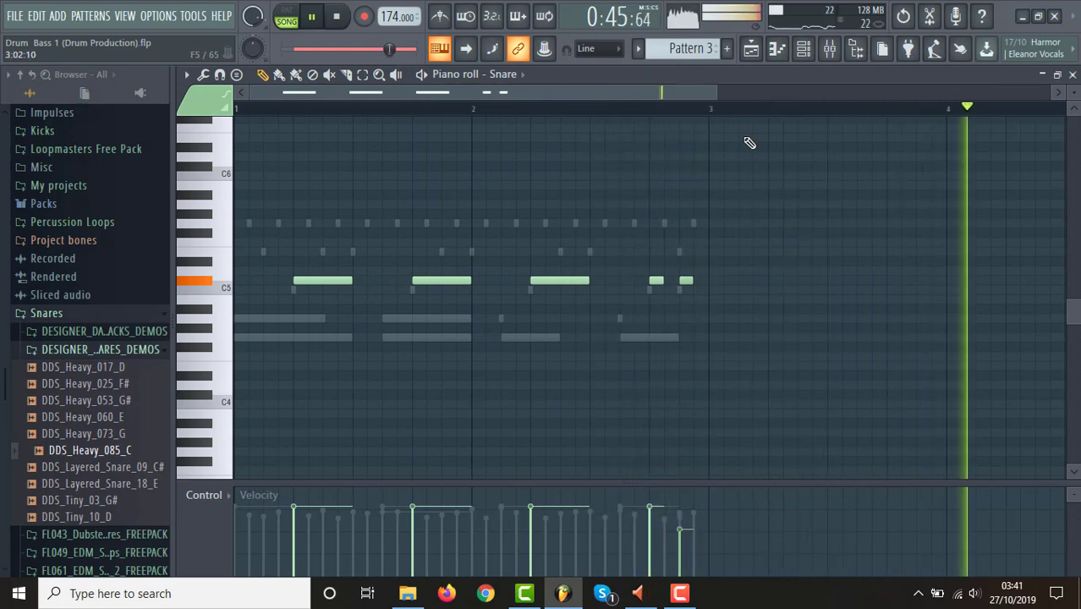
click(751, 53)
key(space)
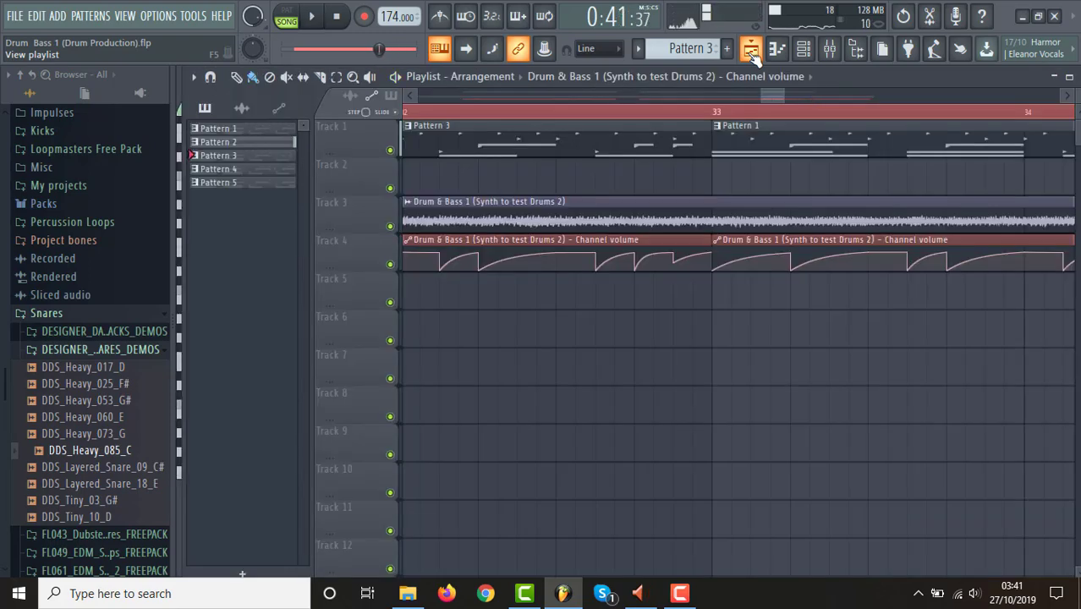
Fit the whole arrangement in the playlist view and place the playback position at bar 5.
drag(760, 96, 408, 96)
drag(784, 95, 1058, 123)
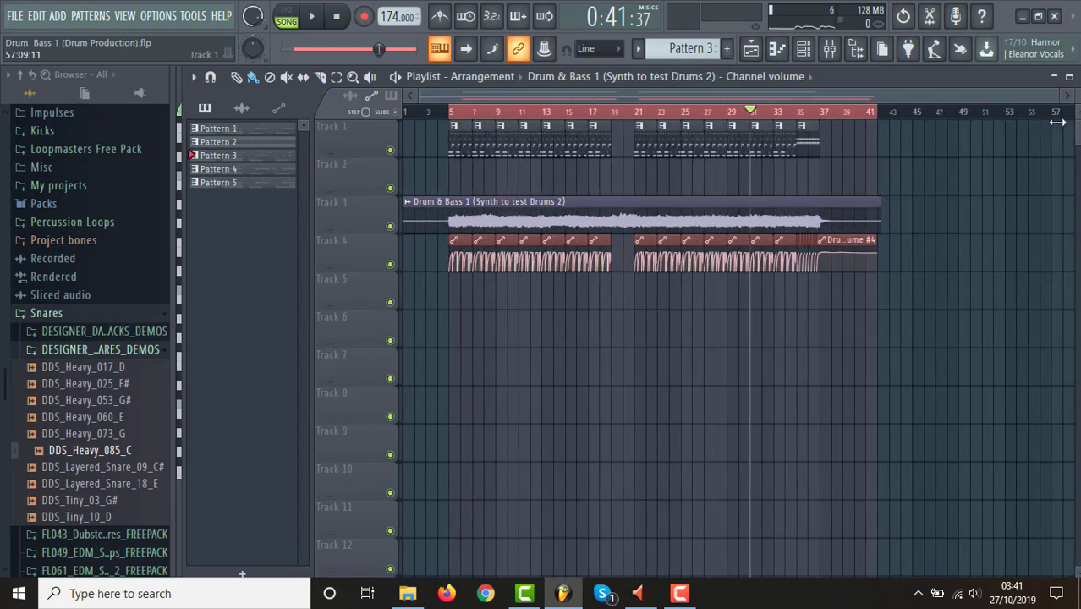
click(450, 112)
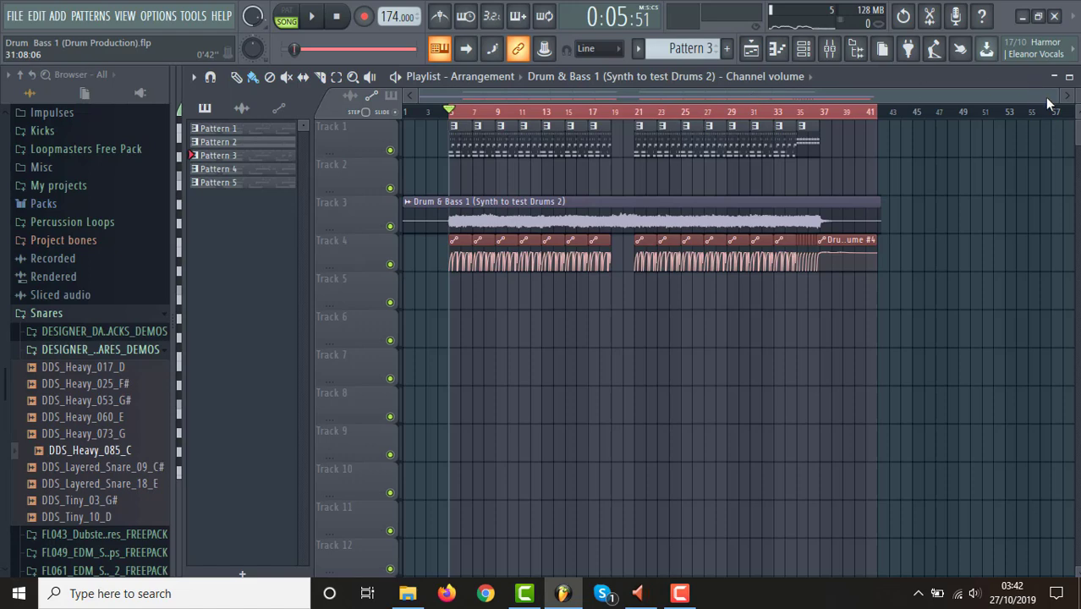
drag(1047, 98, 977, 97)
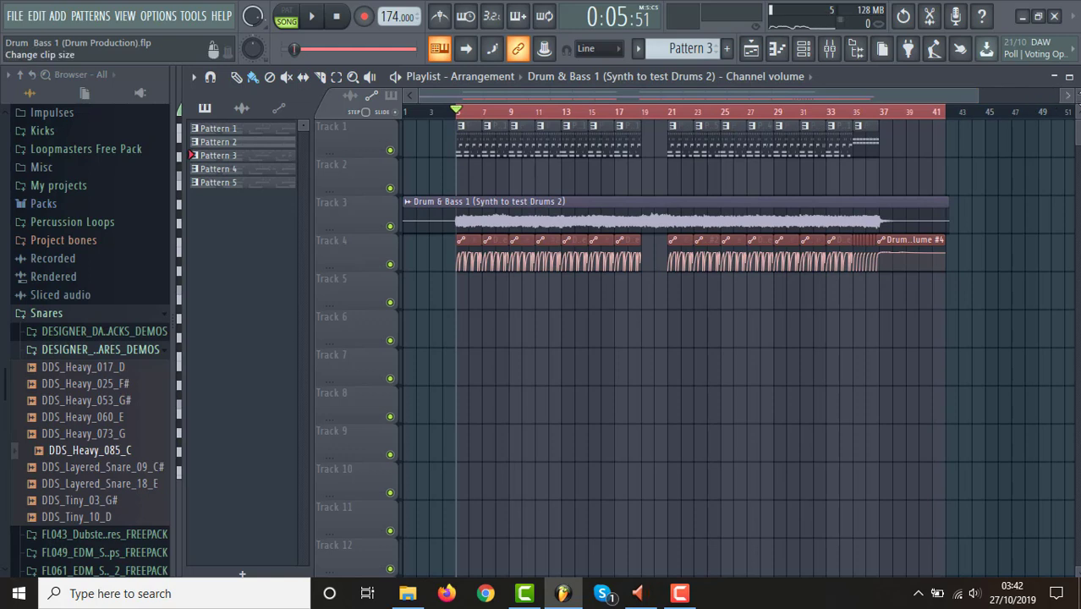
drag(1076, 105, 1076, 90)
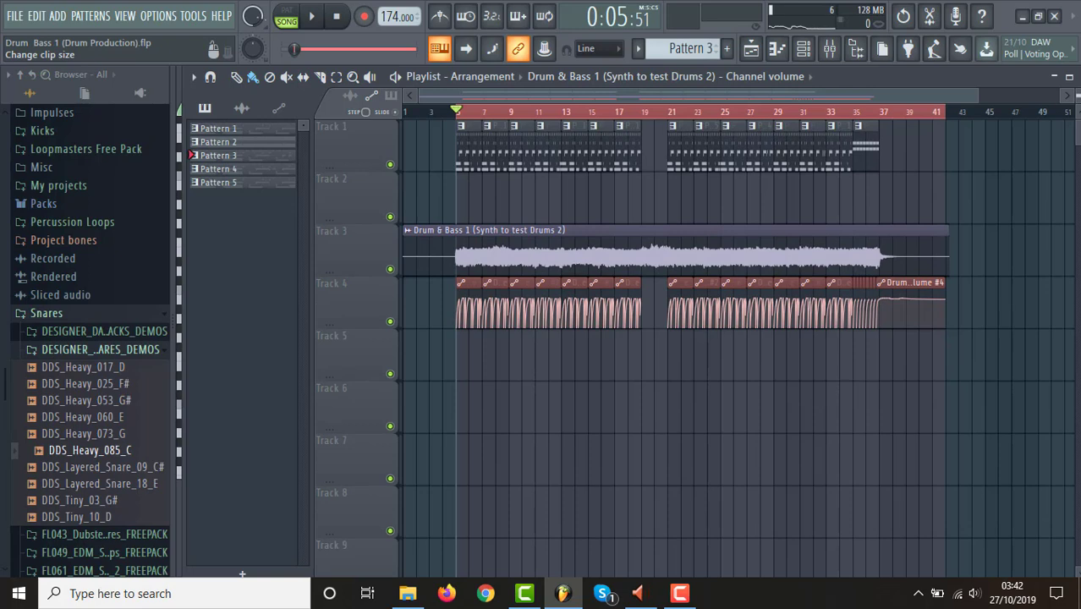
drag(980, 97, 1077, 104)
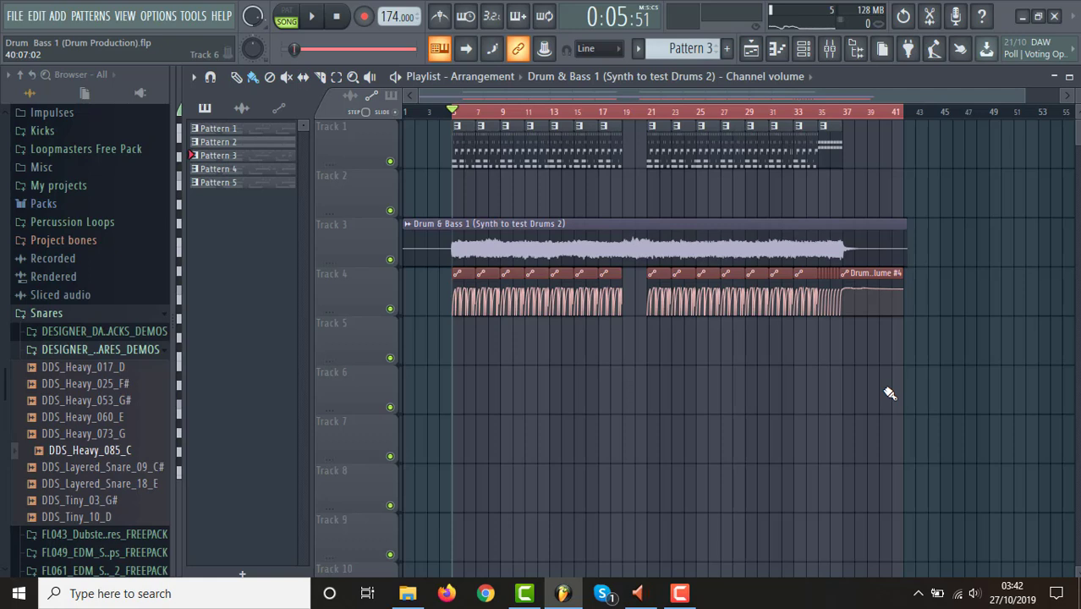
Save the project and play the arrangement from bar 5.
click(15, 16)
click(64, 90)
key(space)
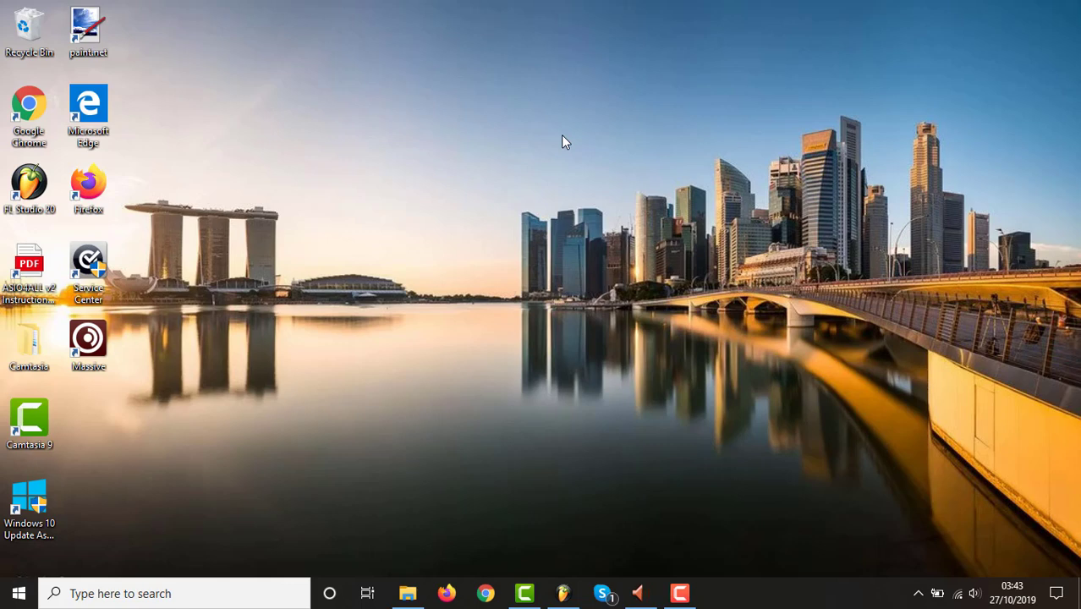
Return to FL Studio and select the timeline from bar 5 up to bar 37, where the Pattern 2 clip ends.
click(562, 593)
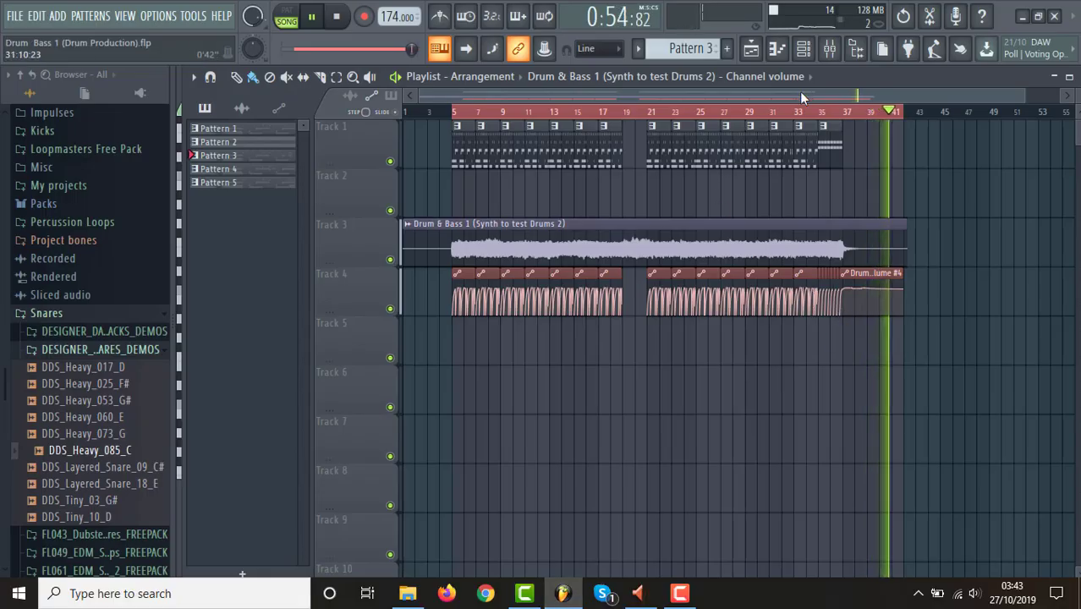
click(455, 113)
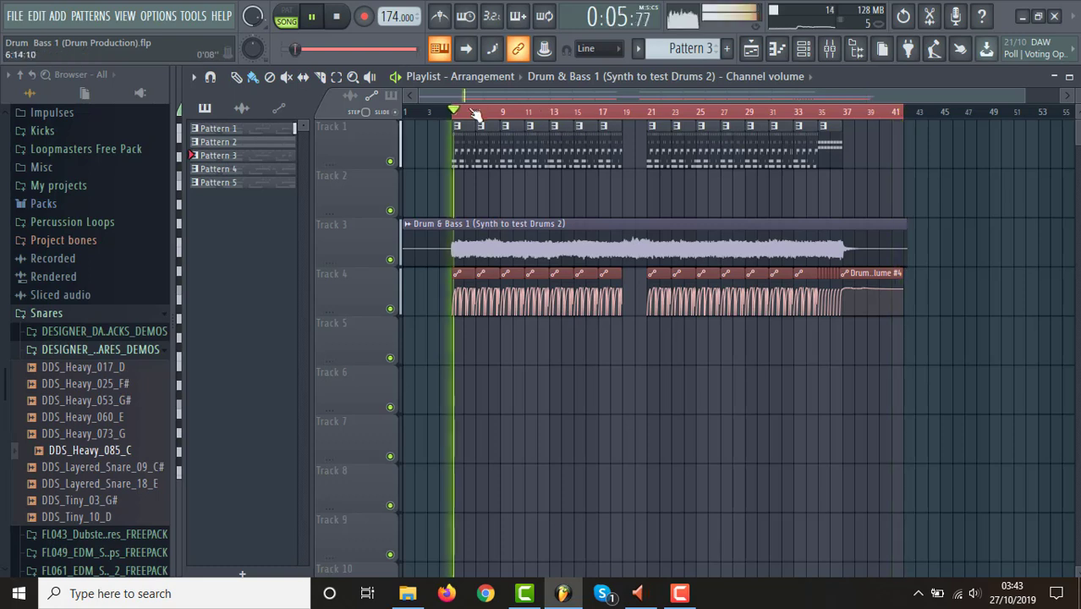
drag(454, 113, 852, 118)
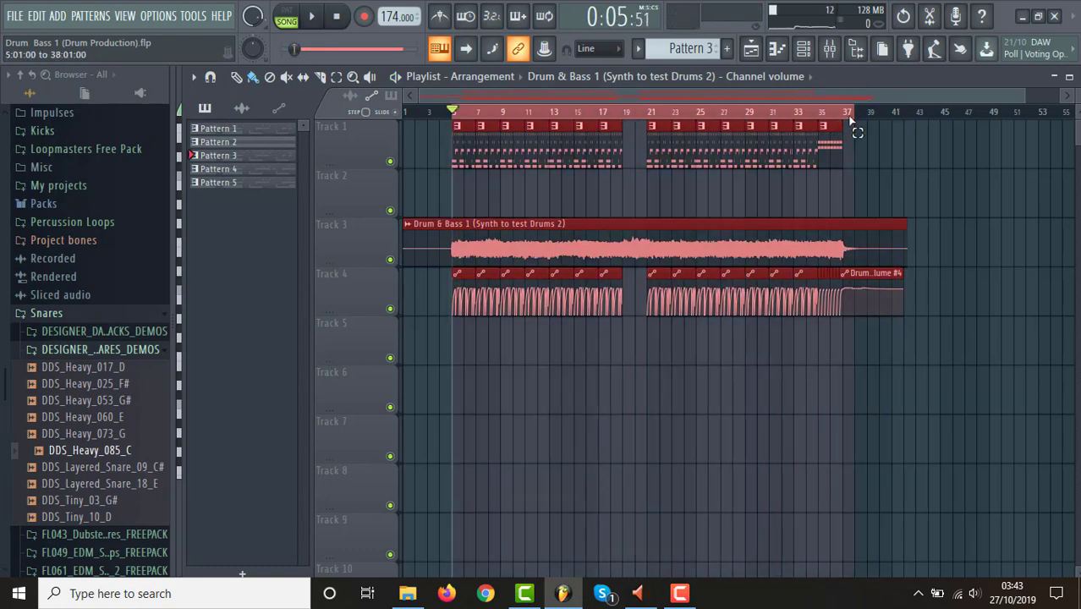
drag(454, 114, 845, 129)
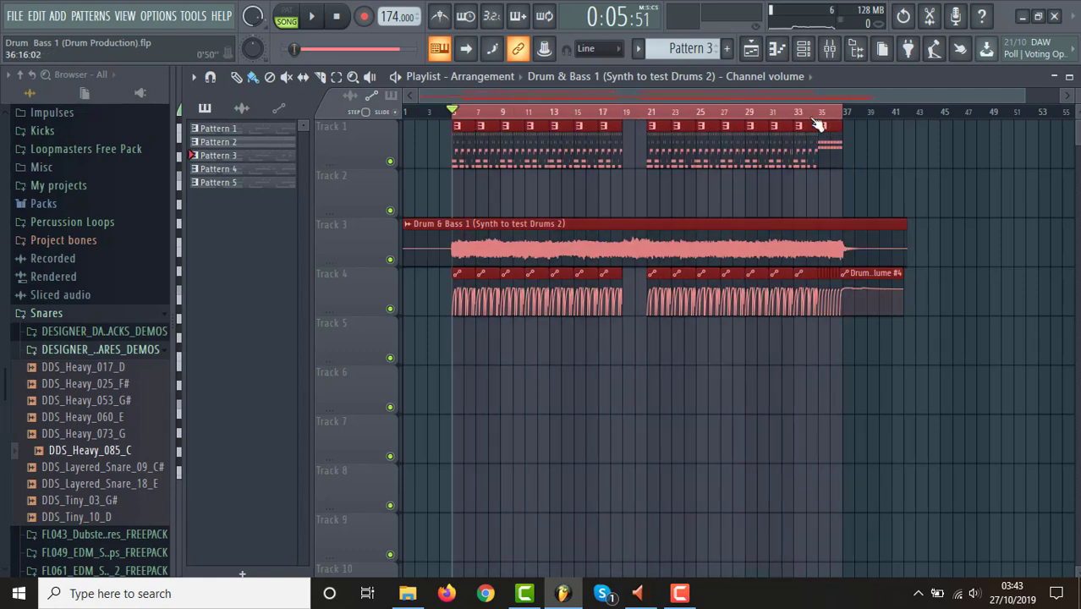
Play the selected arrangement from just before bar 33, and stop playback.
click(801, 115)
key(space)
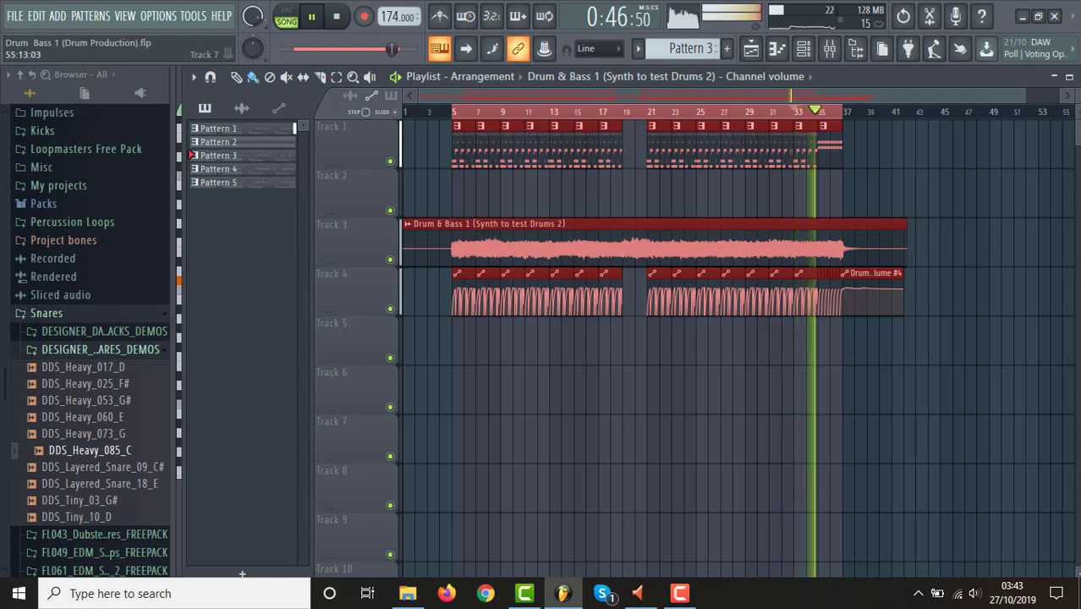
key(space)
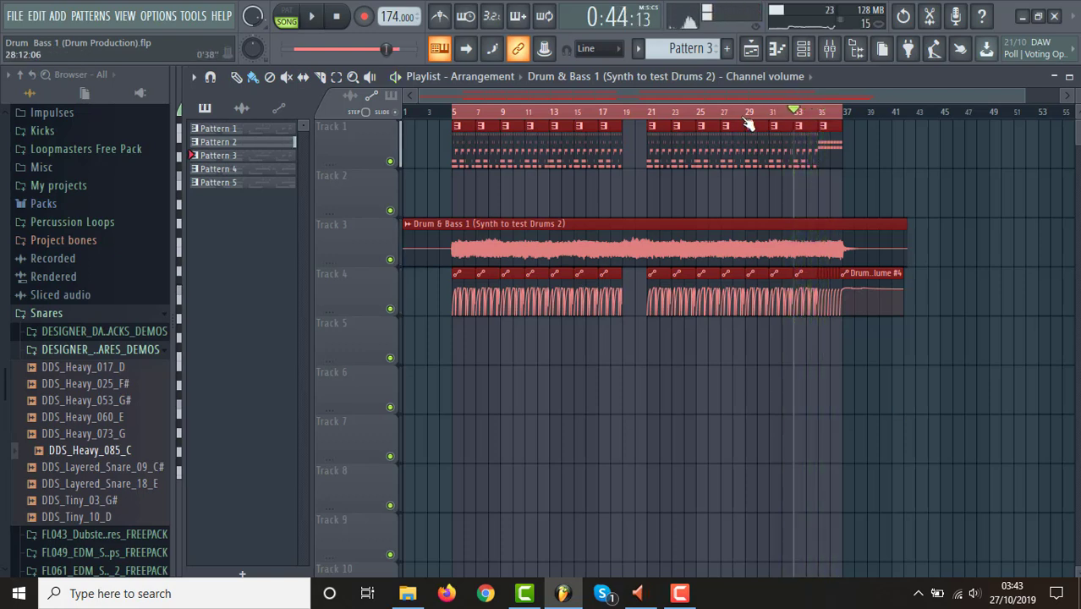
Play the arrangement from just before bar 29 while showing the desktop, return to FL Studio, and stop playback.
click(750, 112)
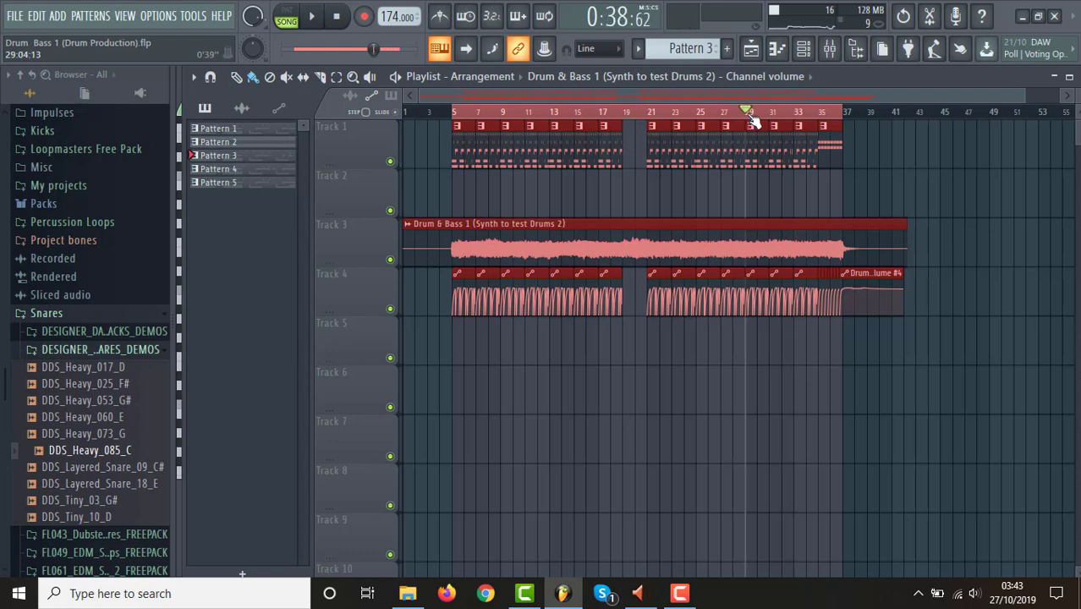
key(space)
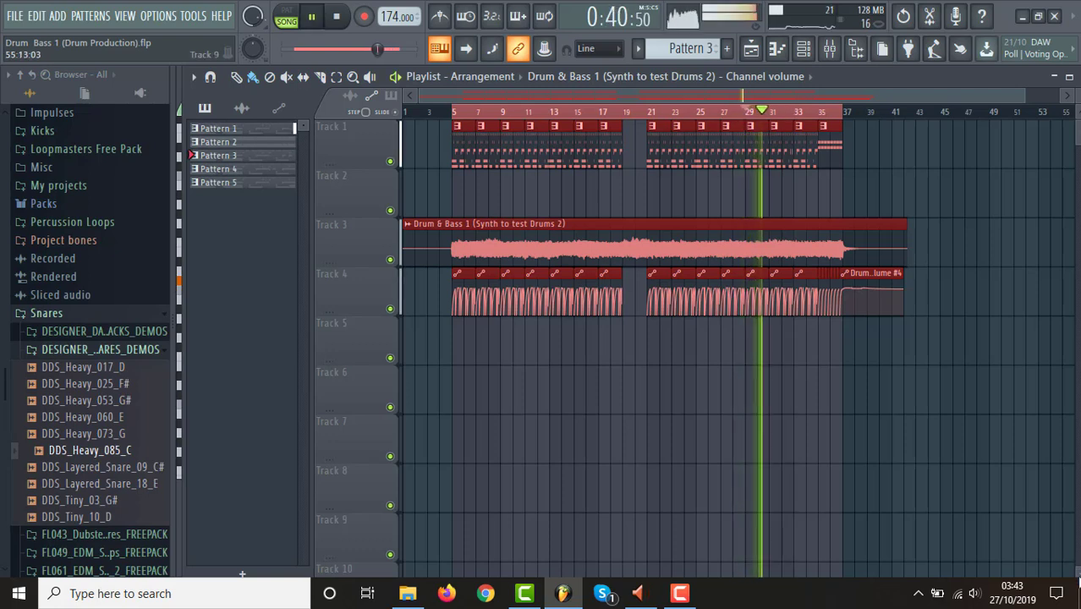
key(super+d)
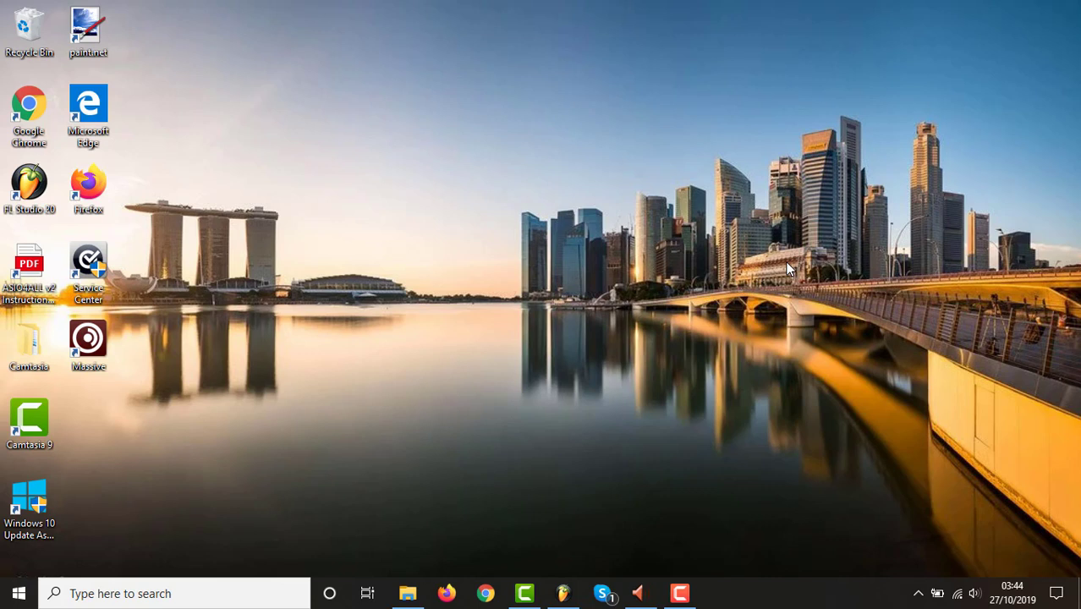
click(562, 593)
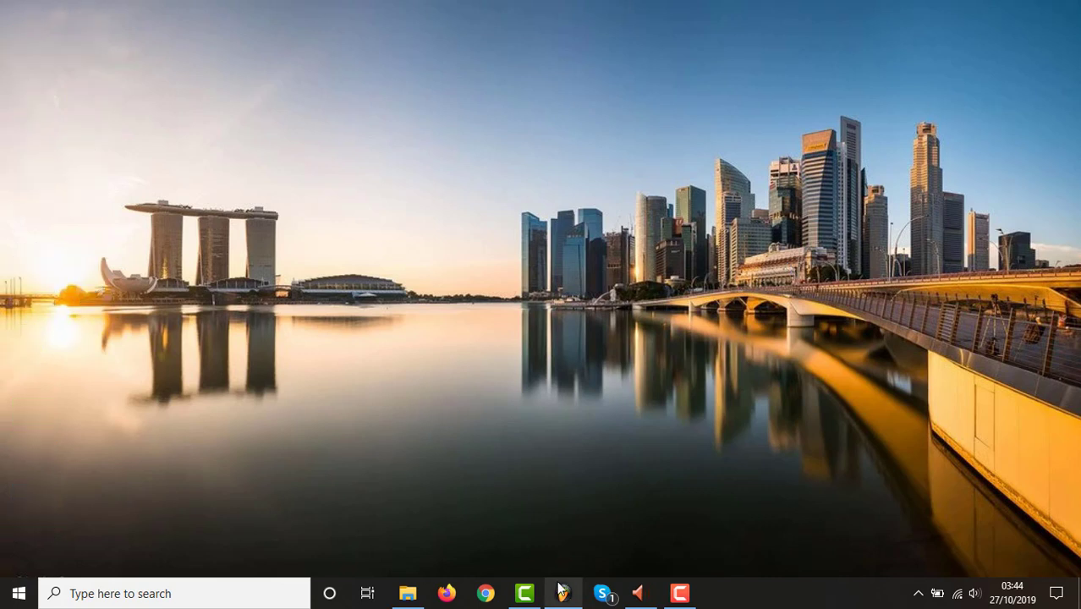
key(space)
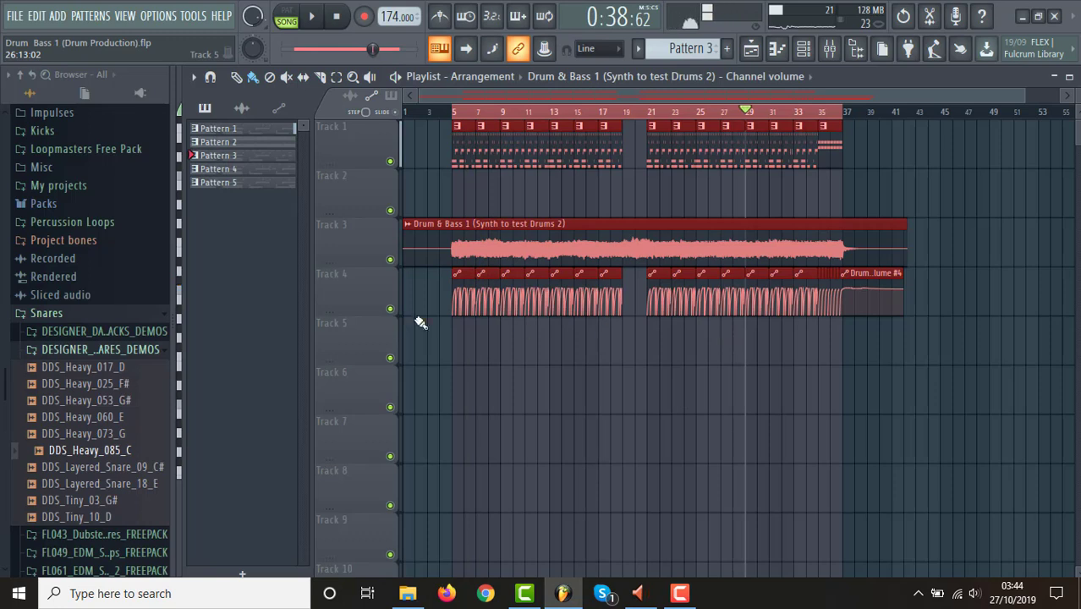
Collapse the Snares folder in the browser and return to the top of the folder list.
click(131, 318)
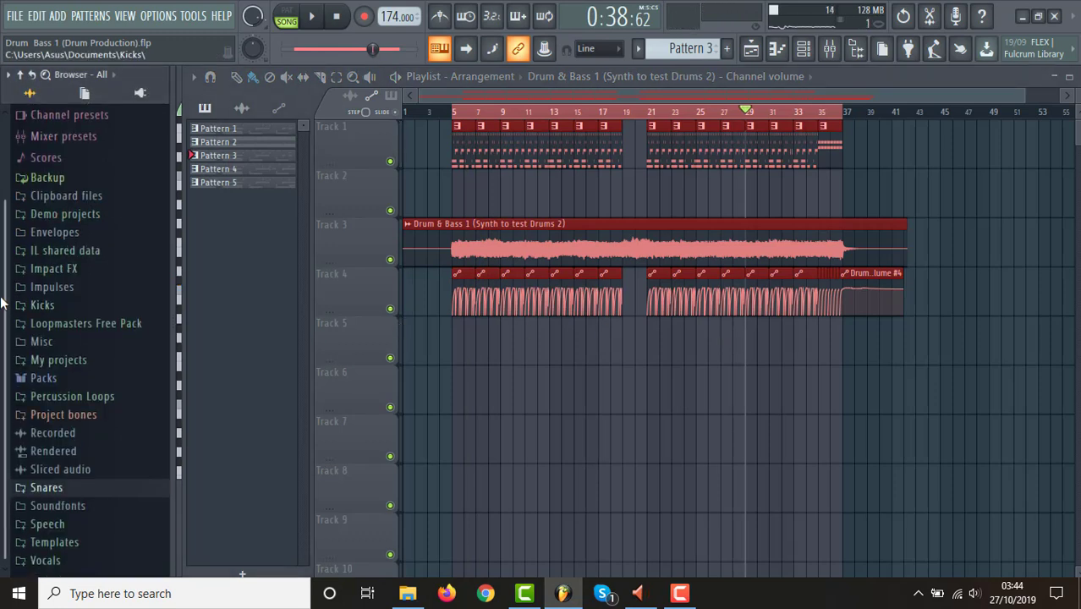
scroll(2, 364, down, 2)
scroll(2, 338, up, 3)
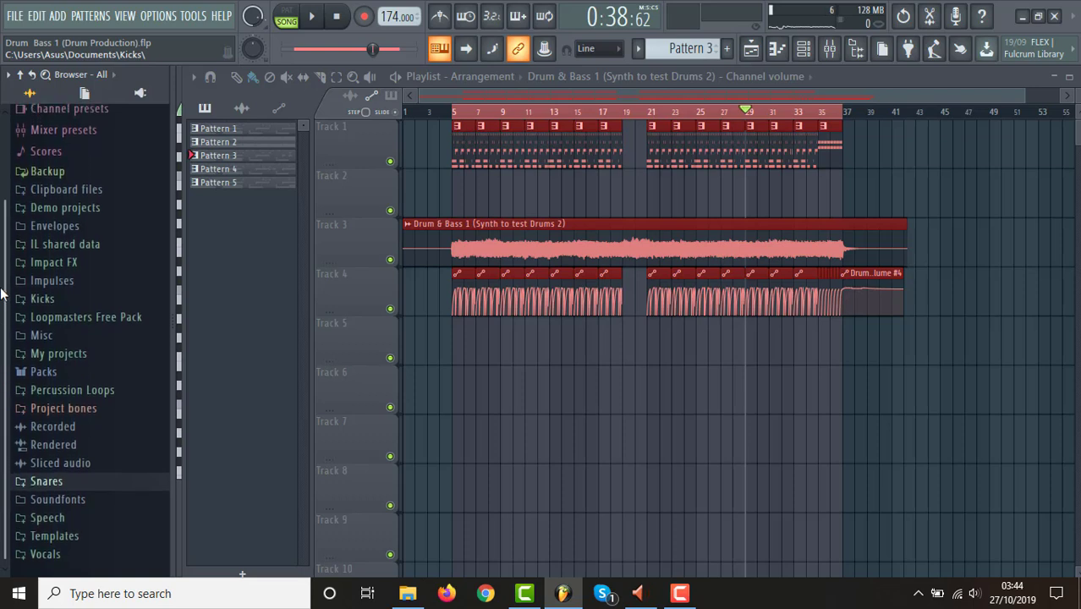
scroll(2, 254, up, 2)
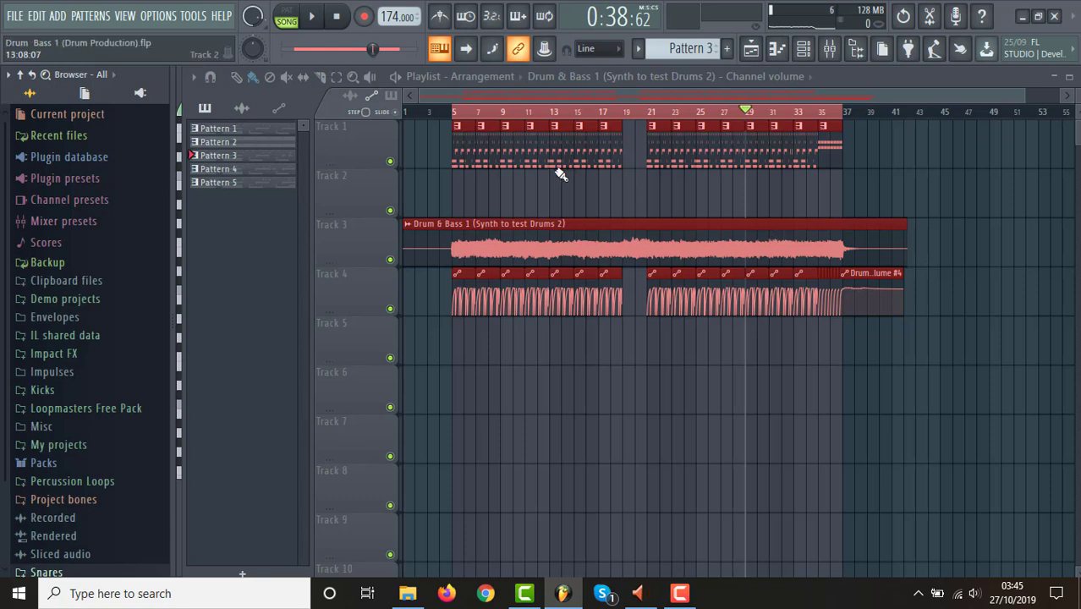
Solo Track 1 so only the drum patterns sound, and set the playback position to bar 5.
right_click(390, 161)
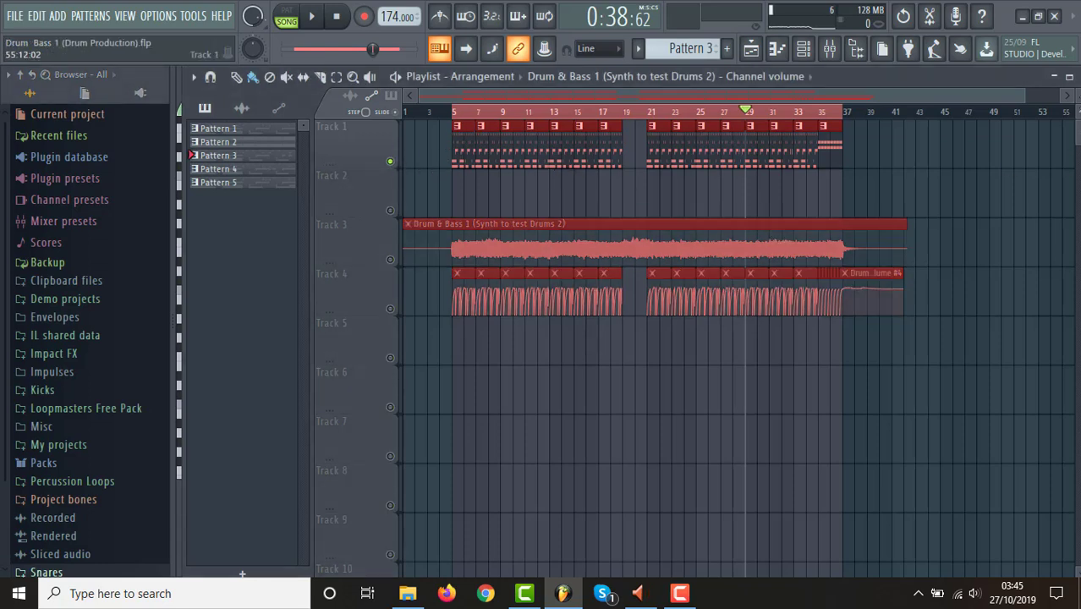
drag(1076, 100, 752, 112)
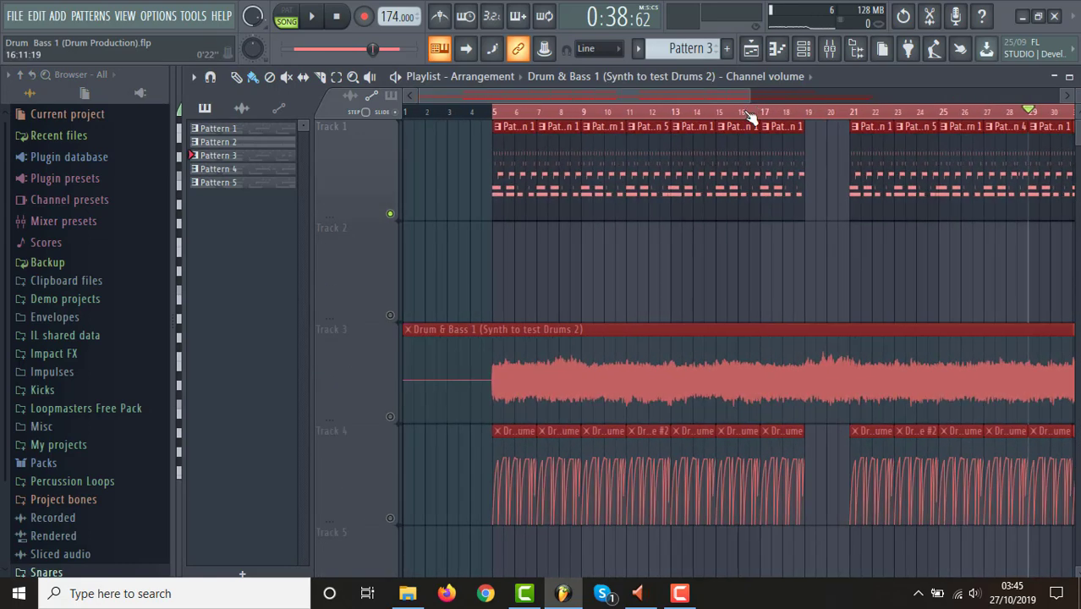
drag(684, 95, 895, 98)
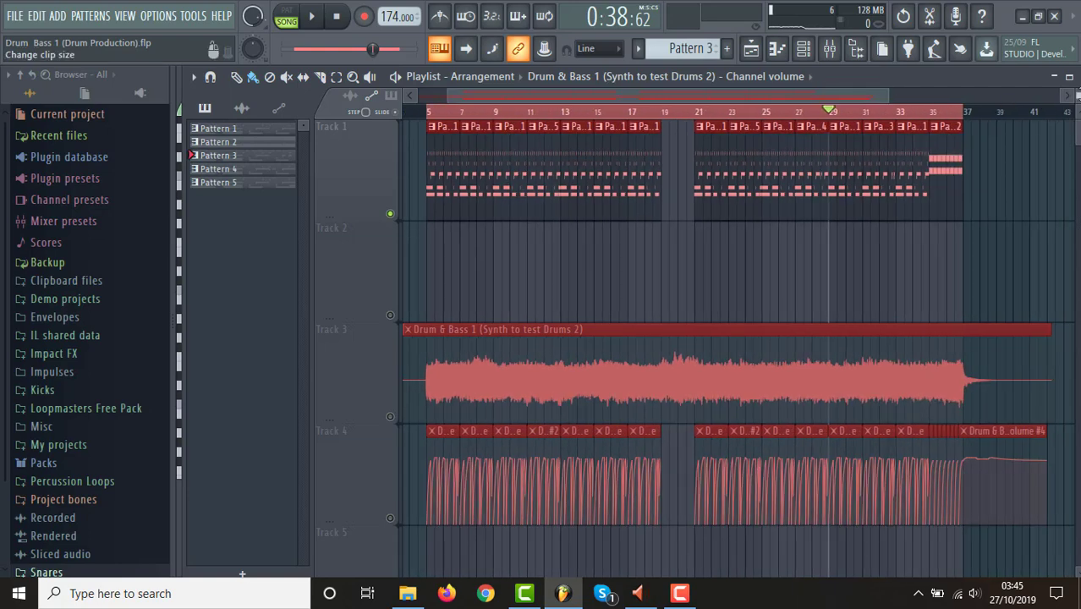
drag(1077, 95, 1078, 108)
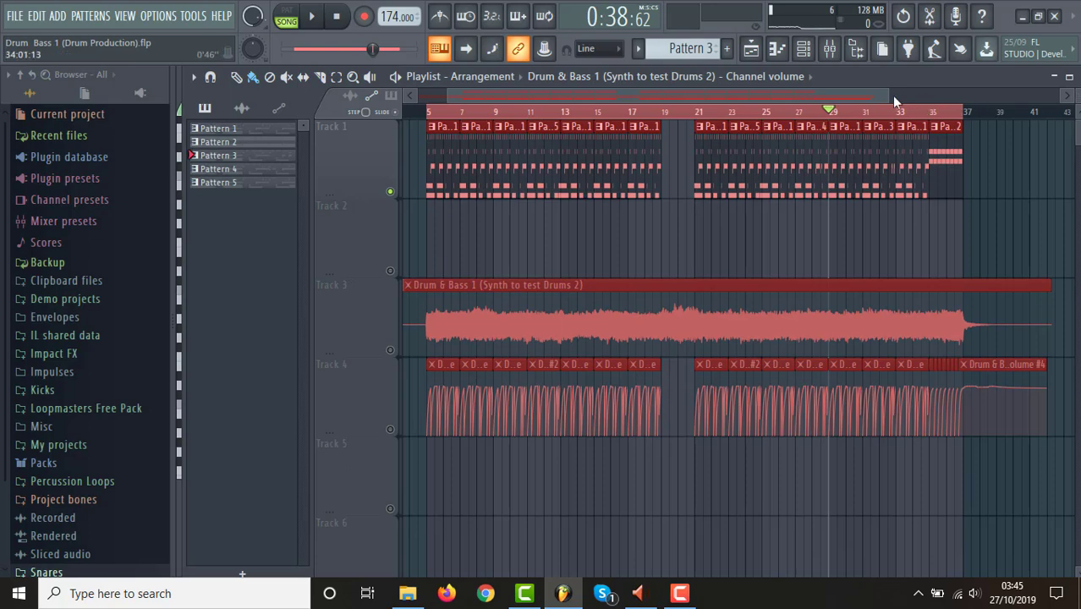
drag(890, 95, 921, 99)
click(436, 120)
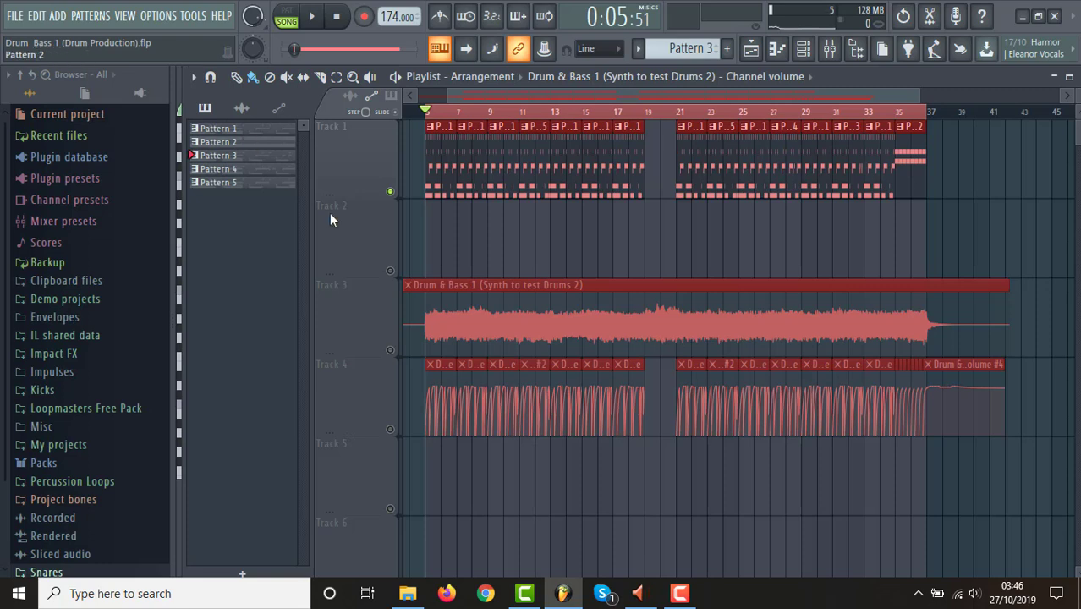
click(682, 596)
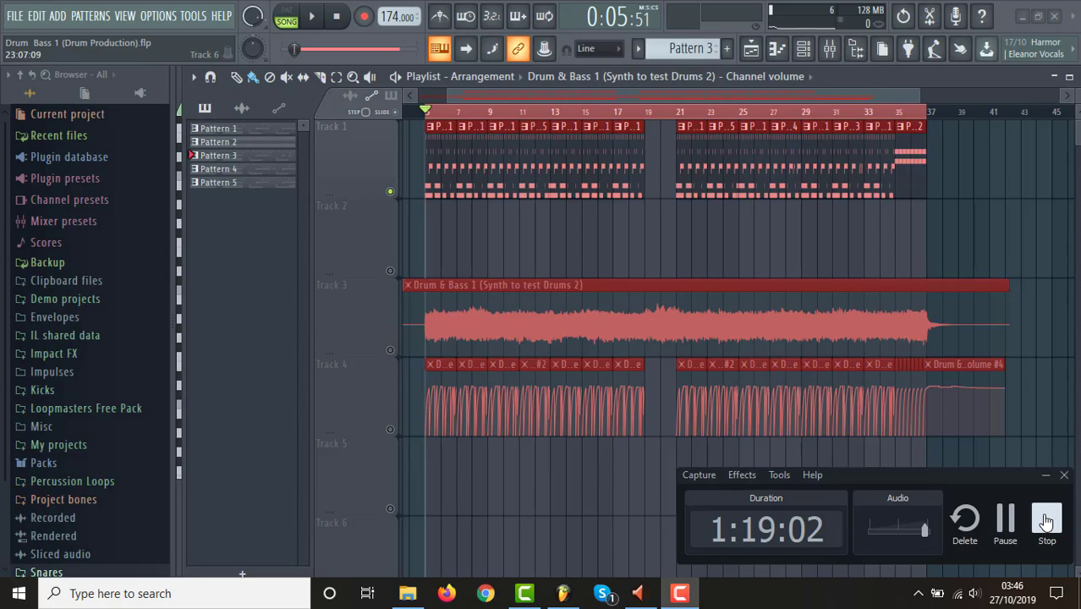